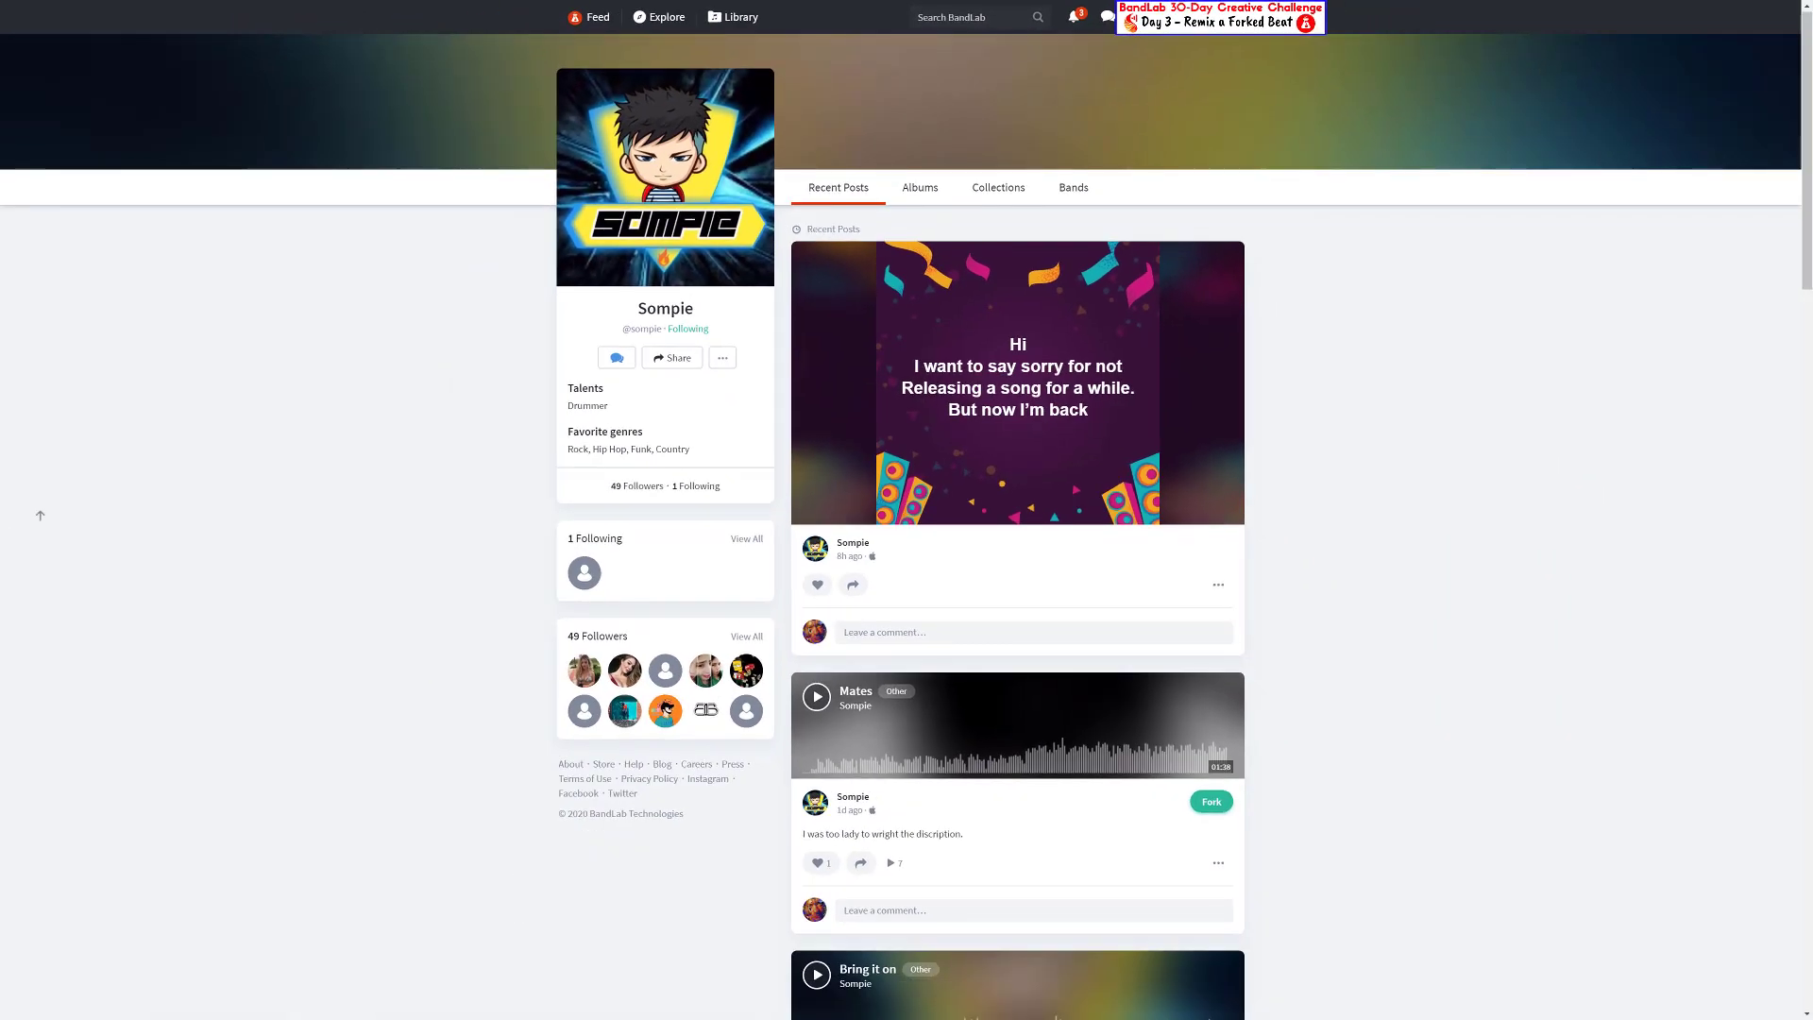
scroll(1165, 797, "down", 8)
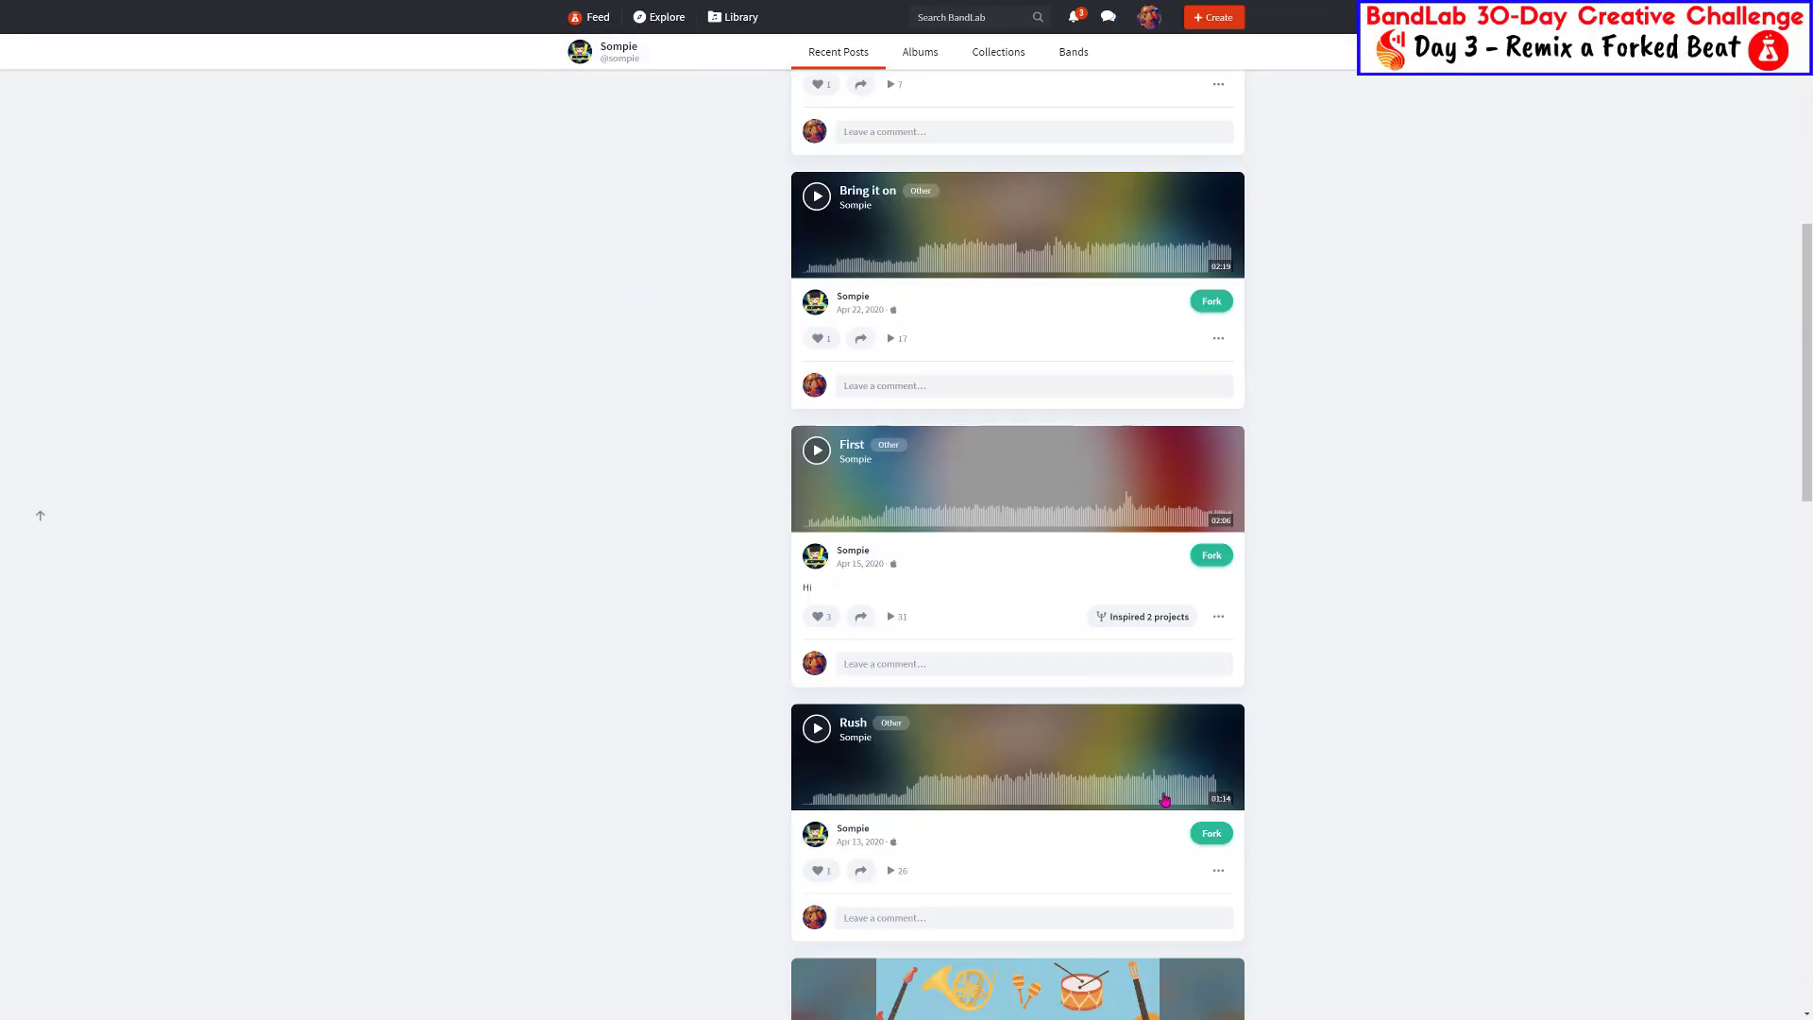
scroll(1164, 798, "down", 10)
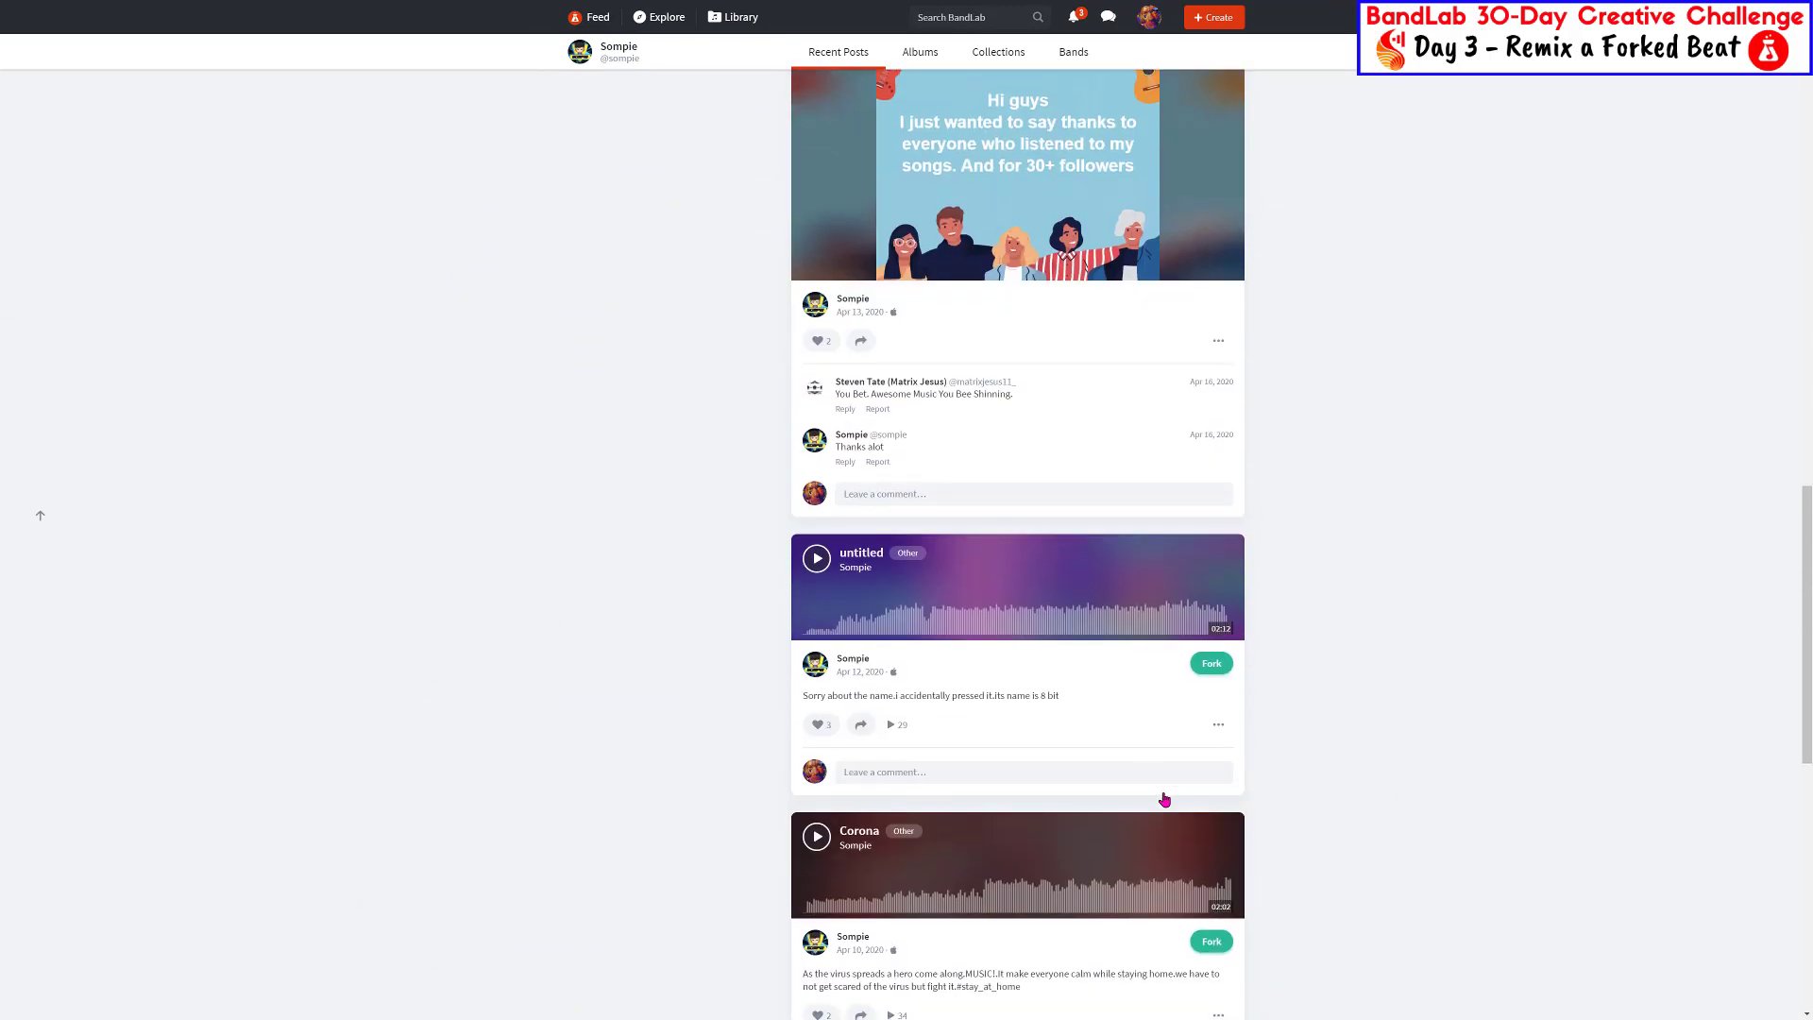
scroll(1165, 798, "down", 5)
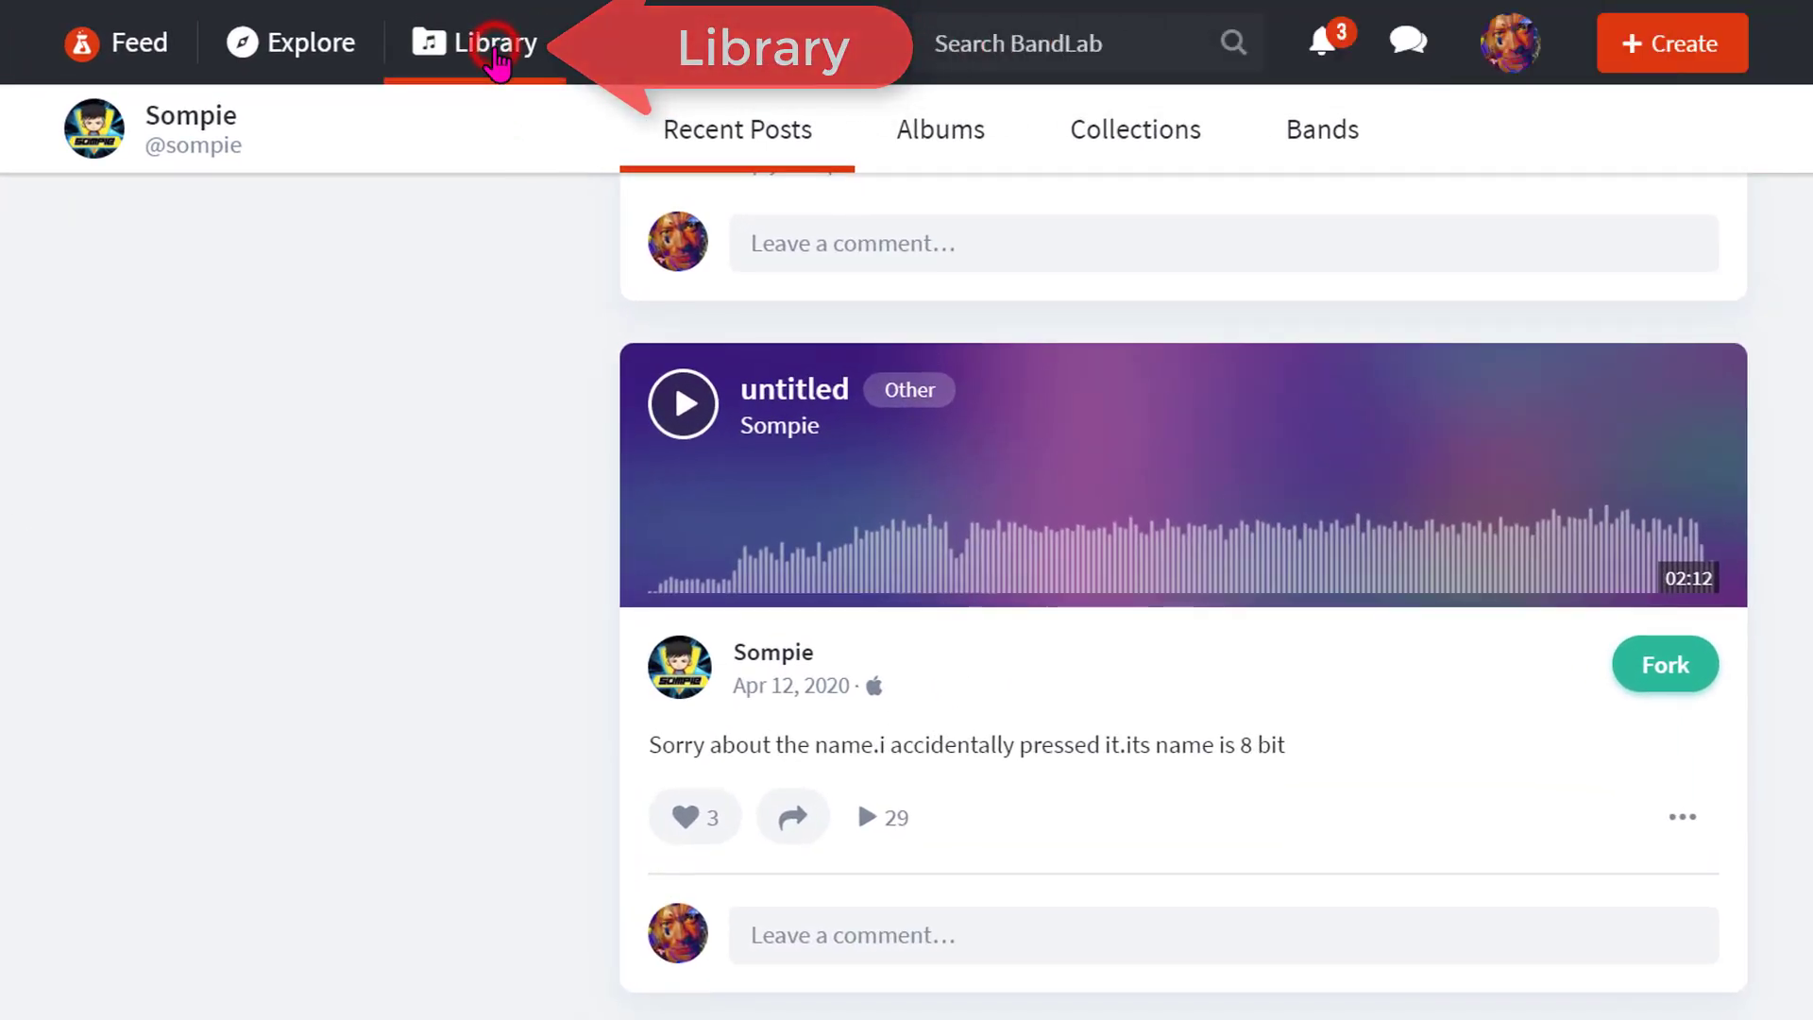
Open the forked project Cranked from the library in the Mix Editor
left_click(563, 54)
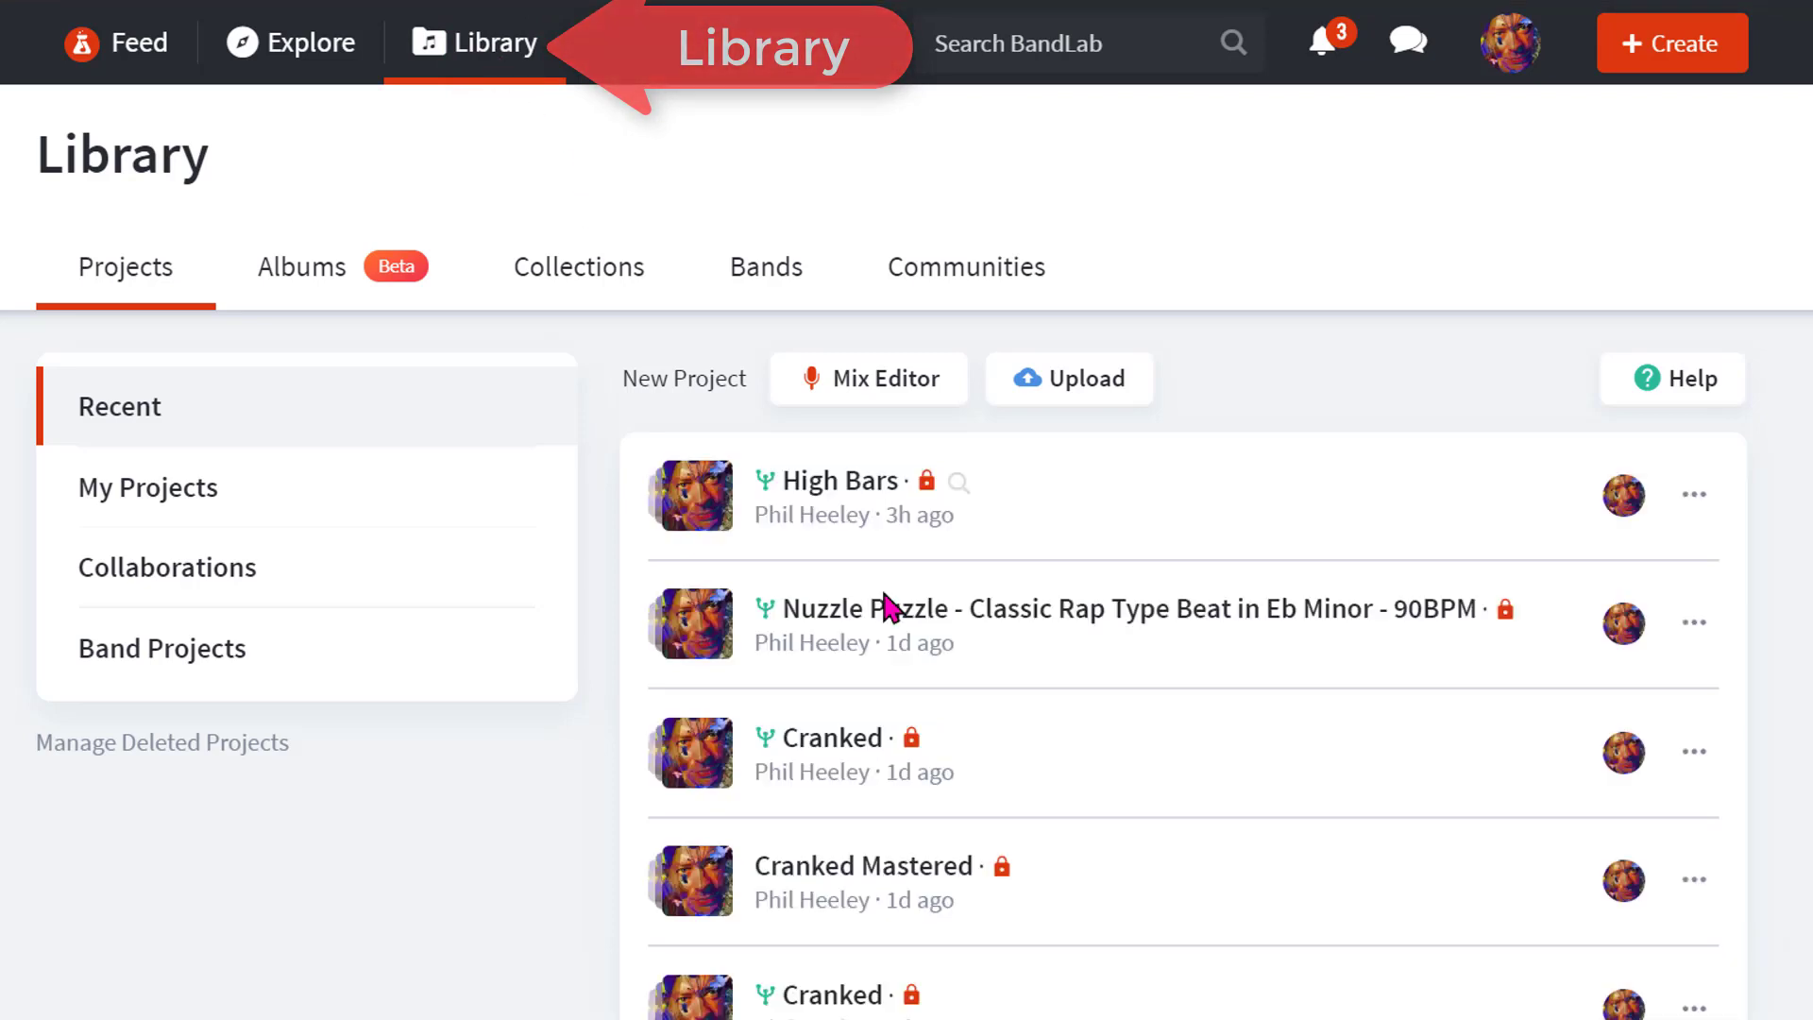
left_click(827, 746)
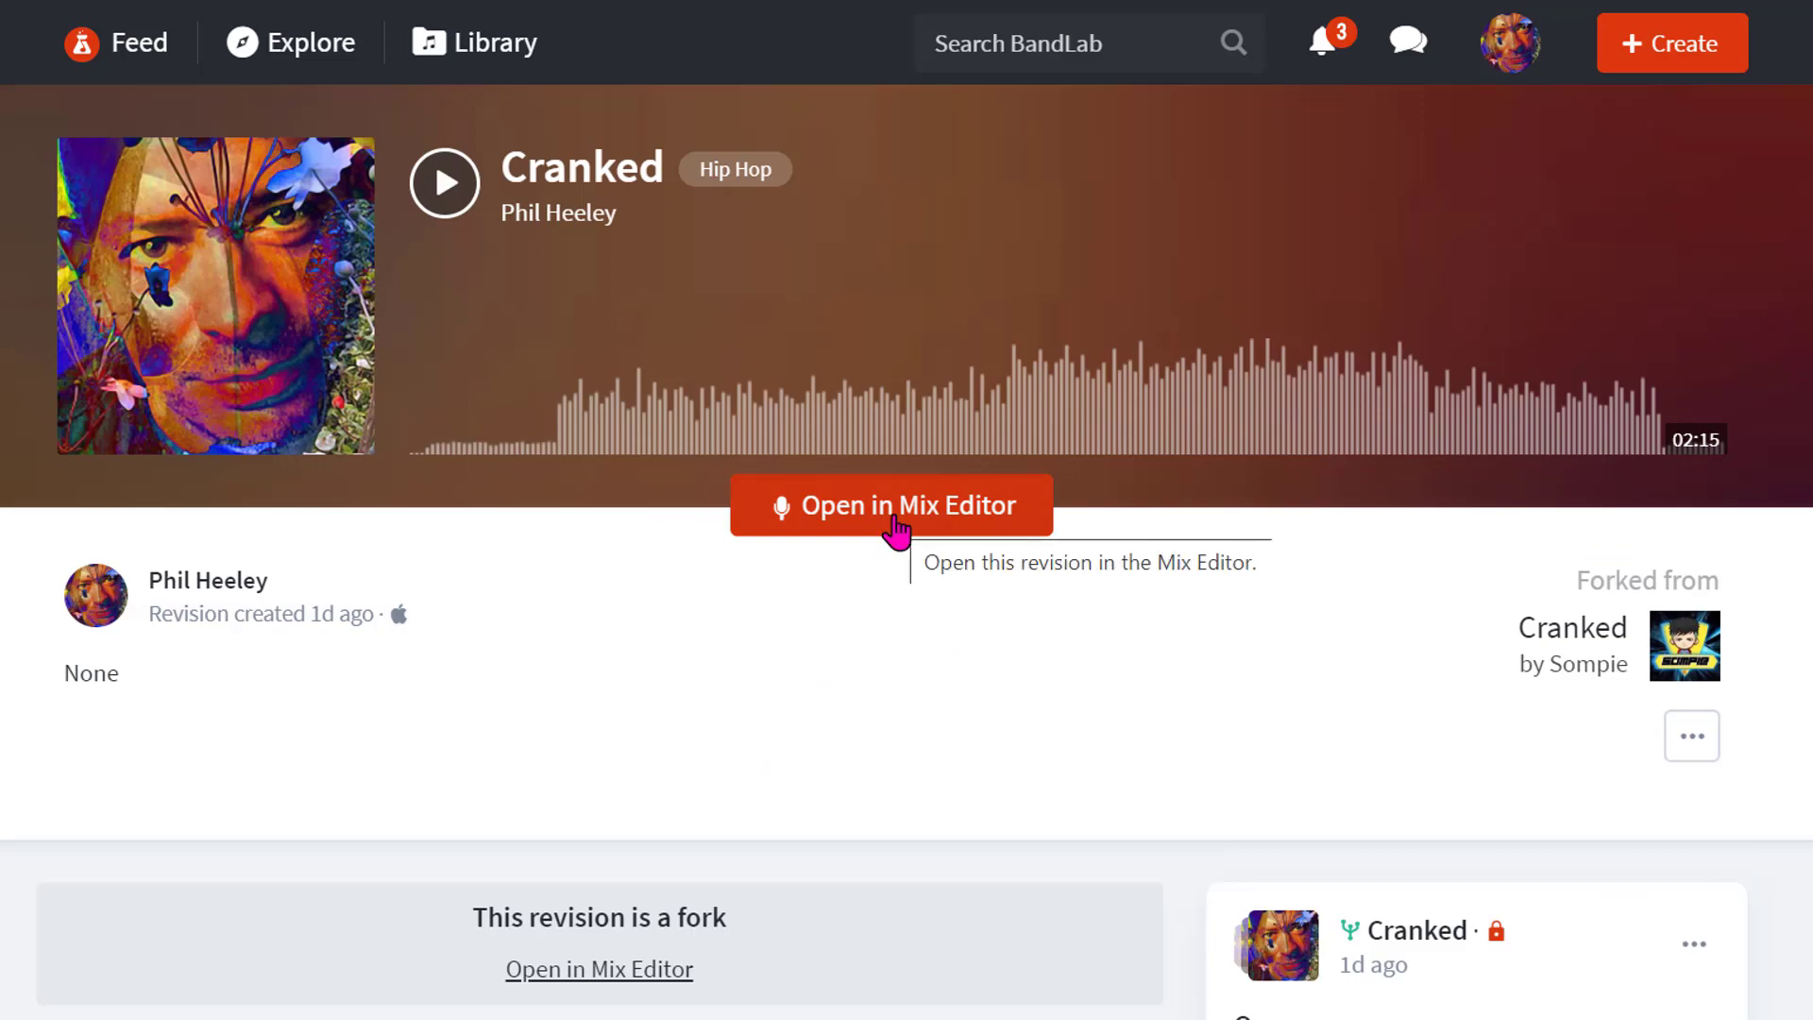
left_click(894, 514)
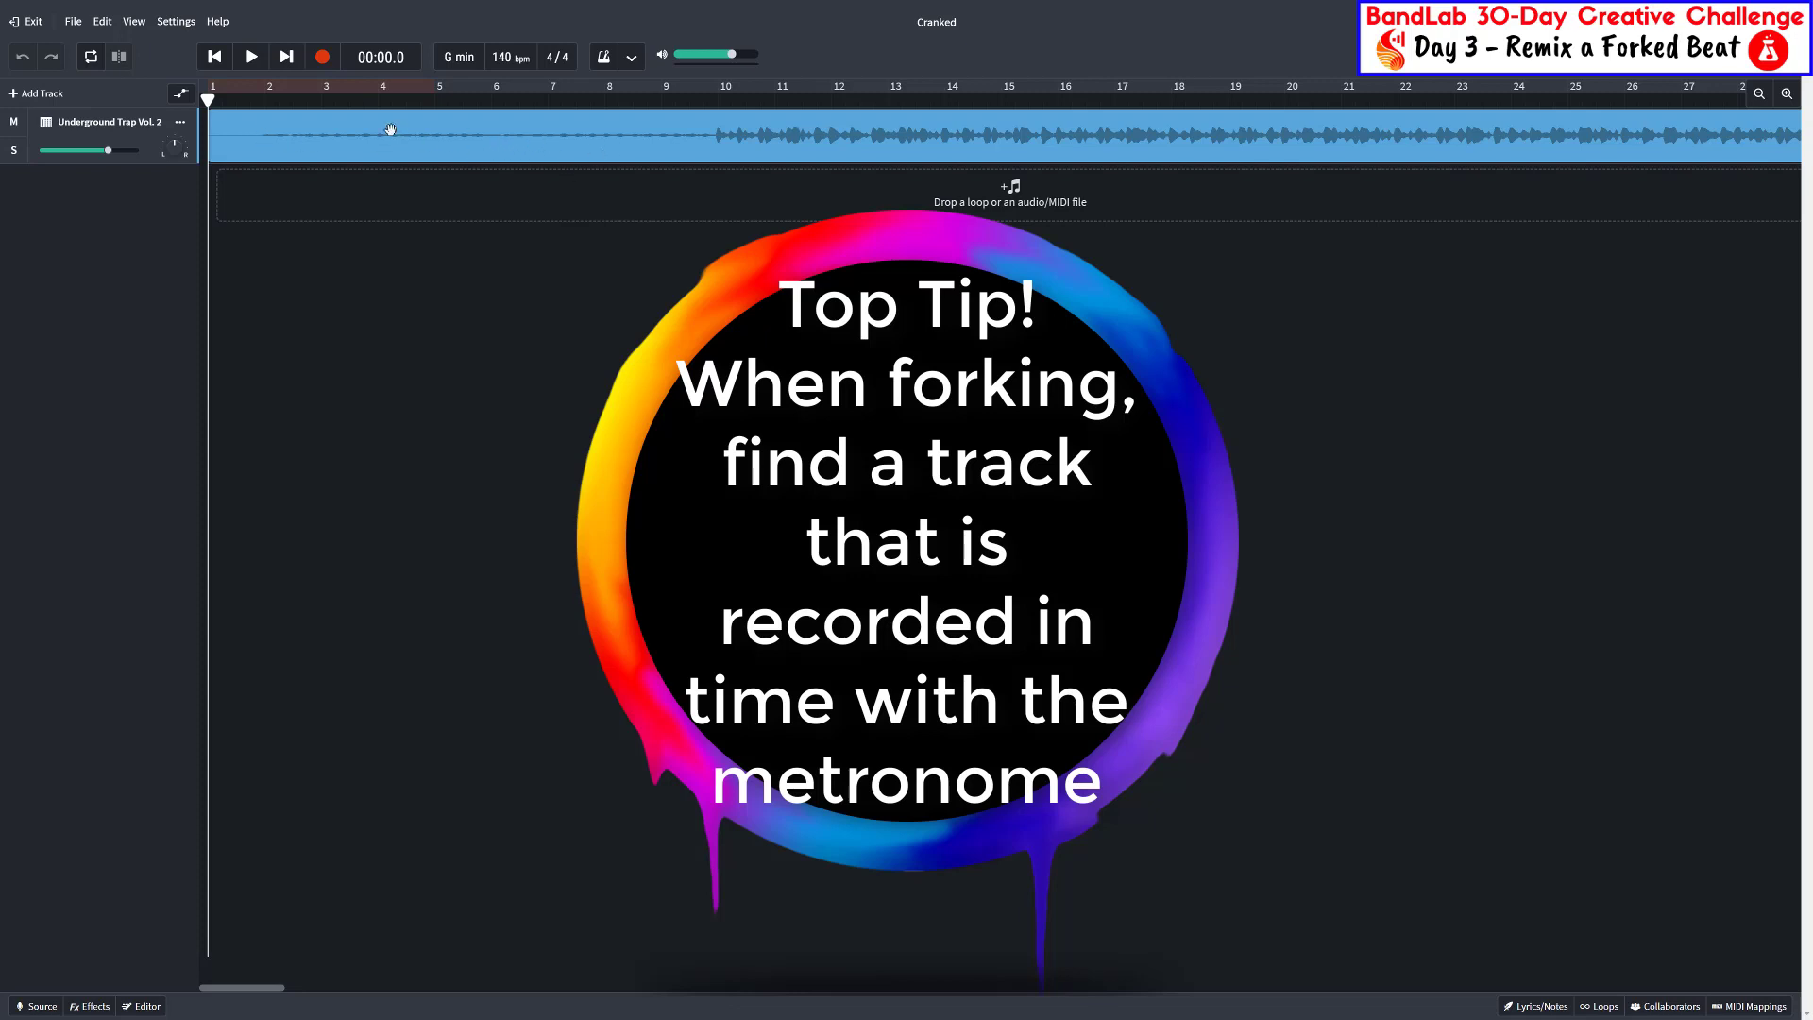
Turn on the metronome and play the Underground Trap Vol. 2 track from the start to check its timing
left_click(603, 60)
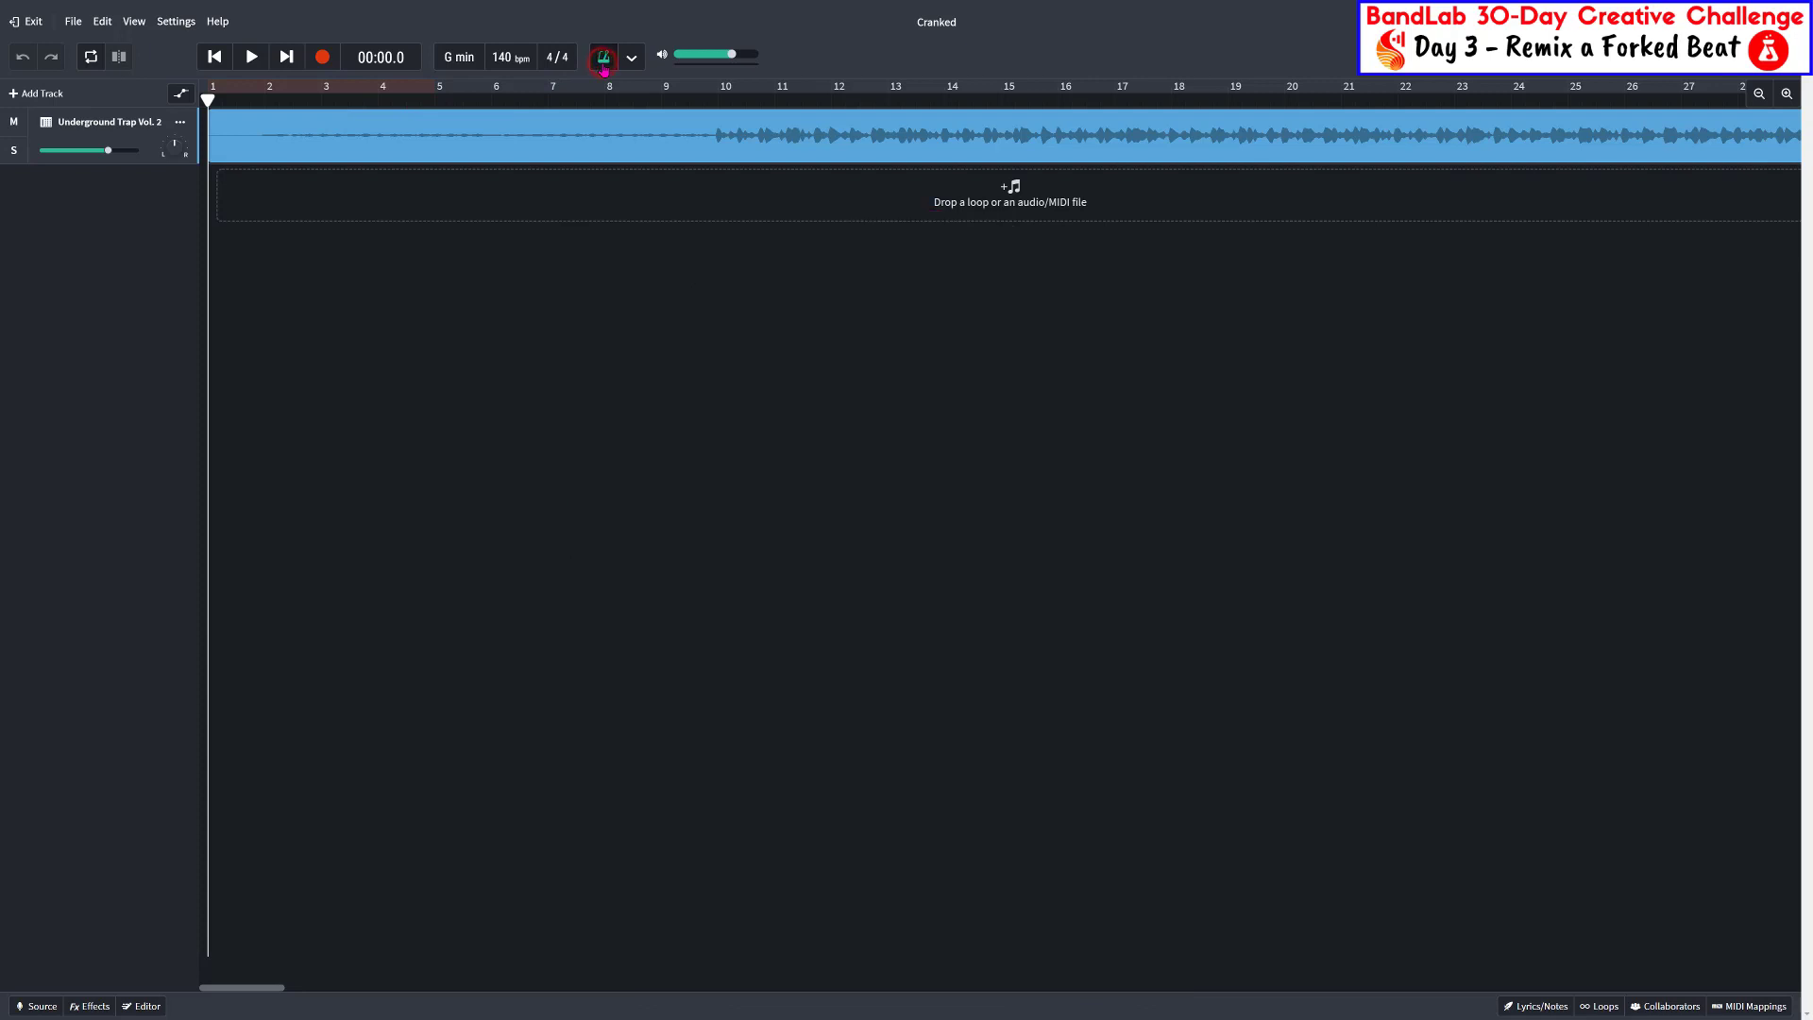
left_click(250, 58)
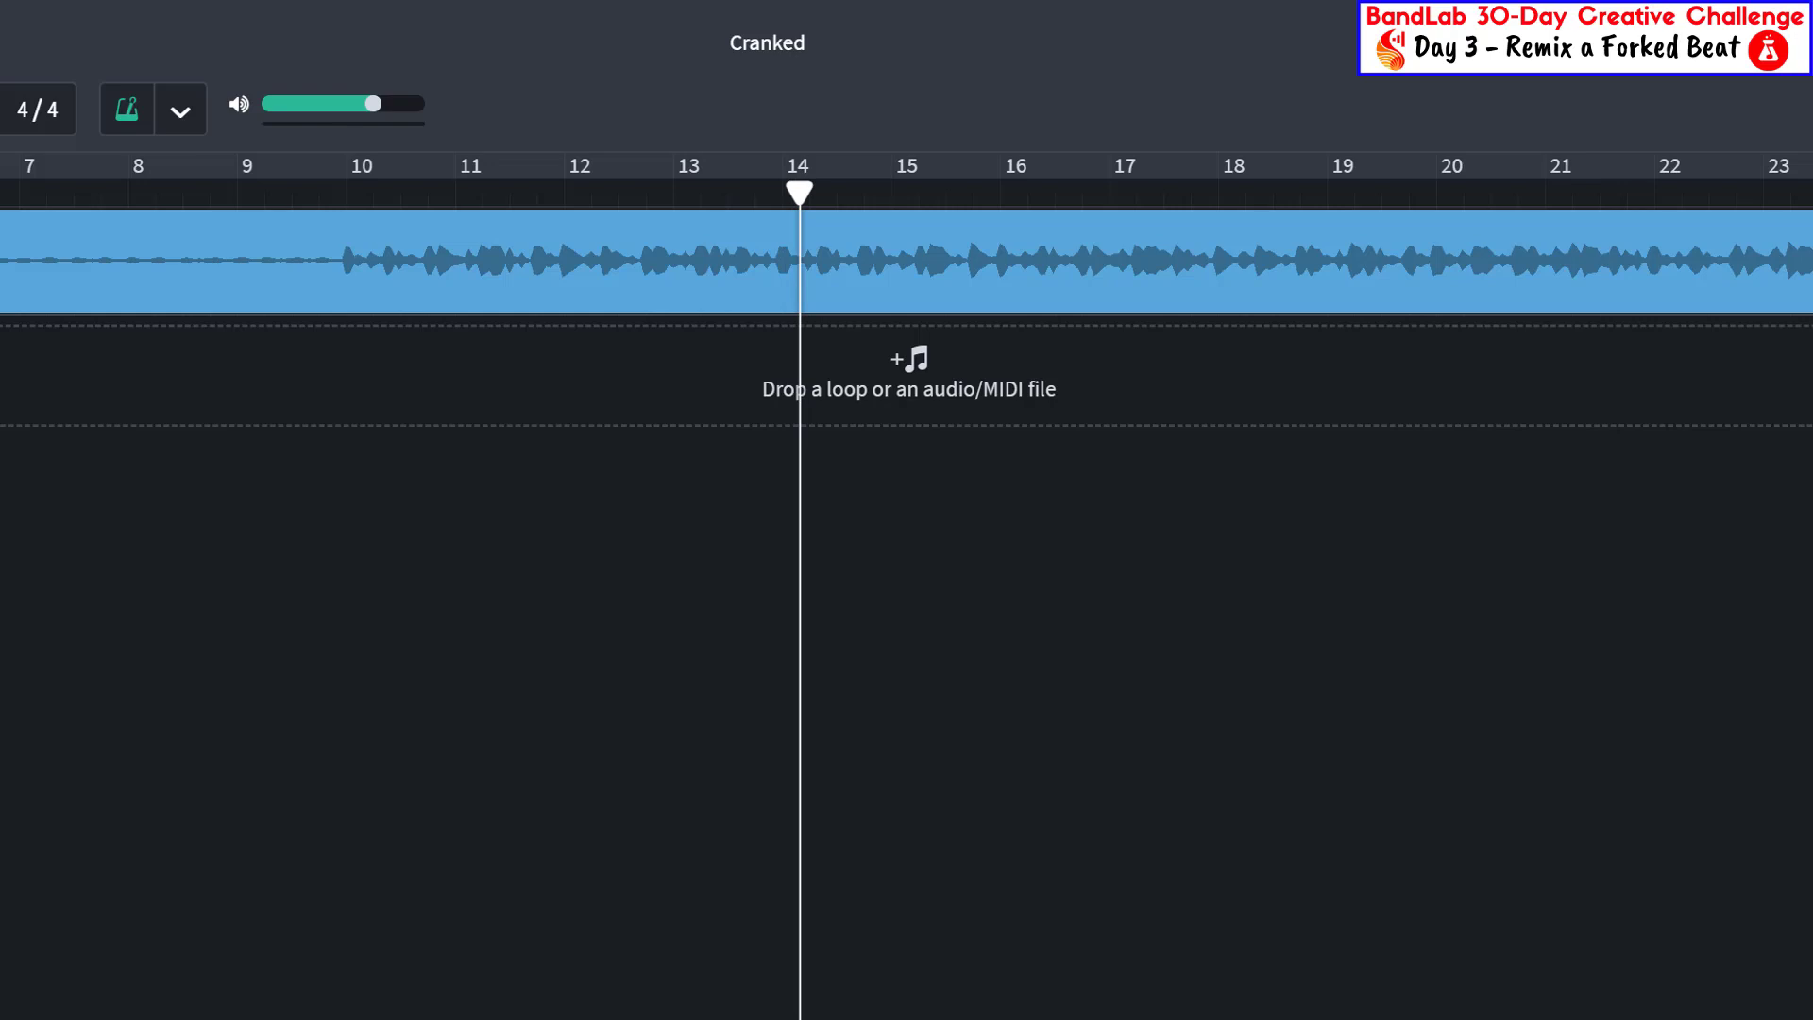
Slice the Underground Trap Vol. 2 clip at 00:15.4, 00:17.1 and 00:18.9 to cut out two one-bar pieces
left_click(361, 195)
left_click(382, 257)
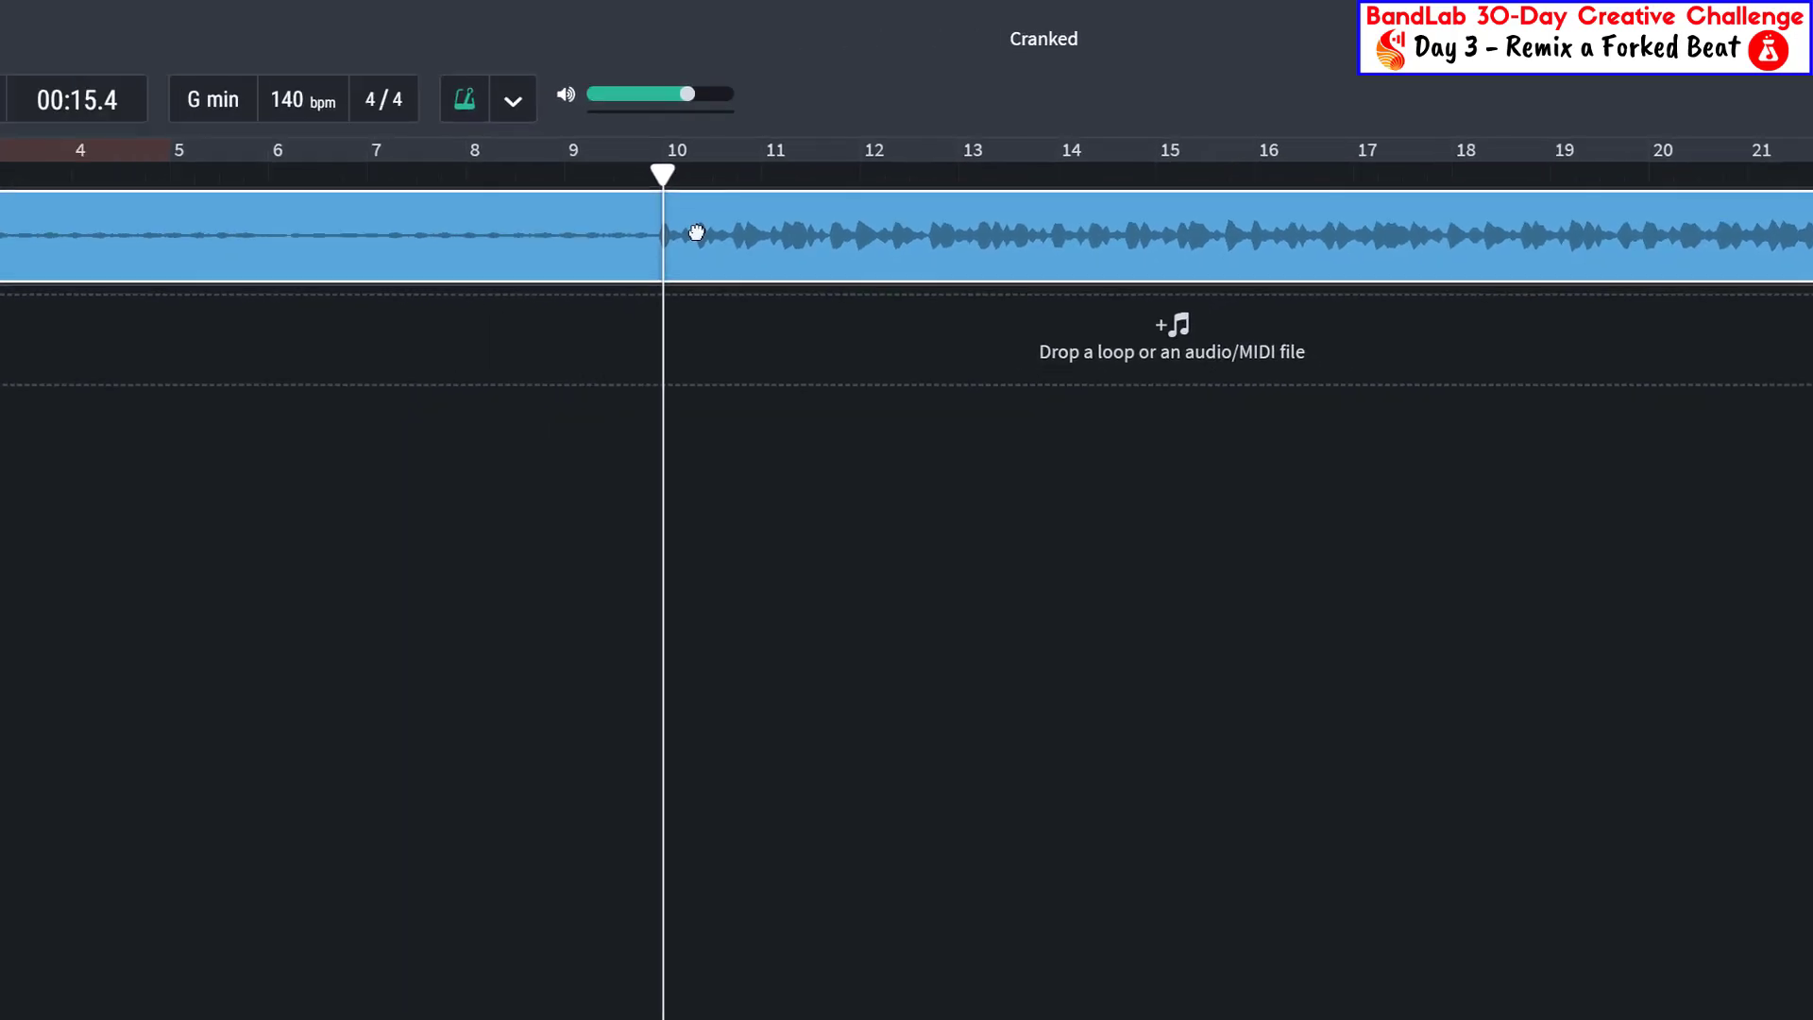
key("s")
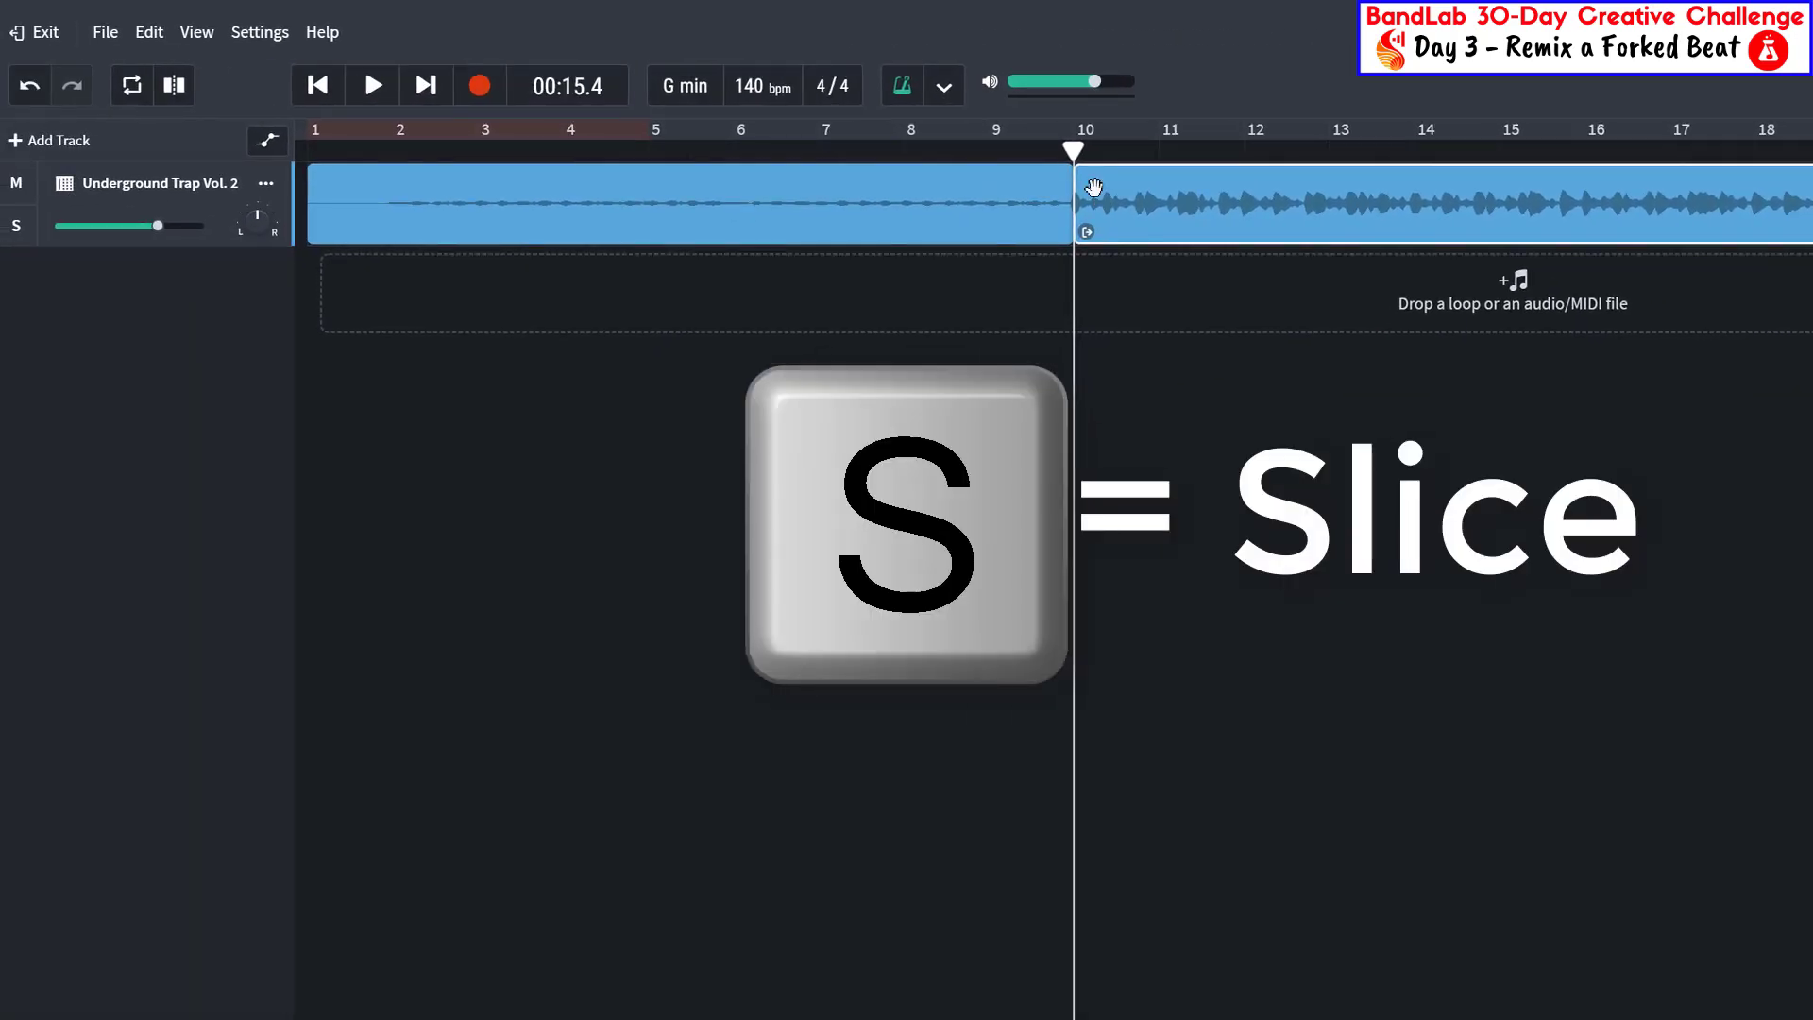
left_click(1158, 154)
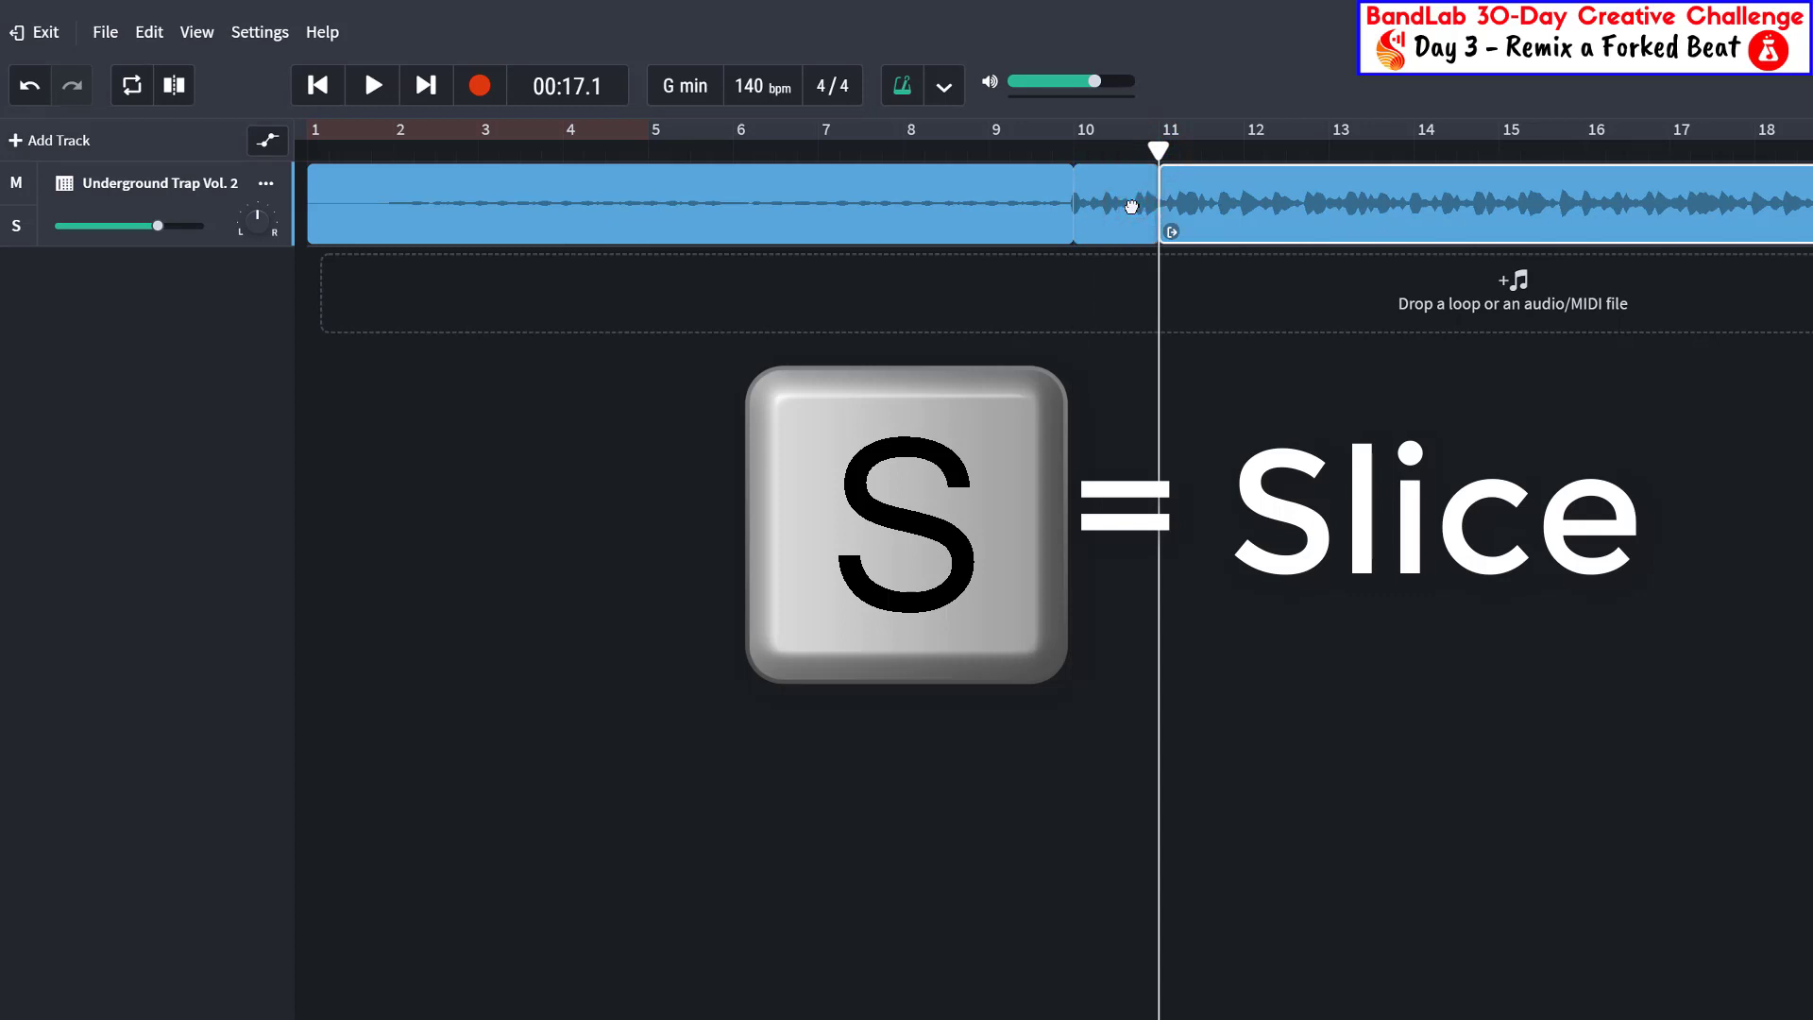
left_click(1244, 153)
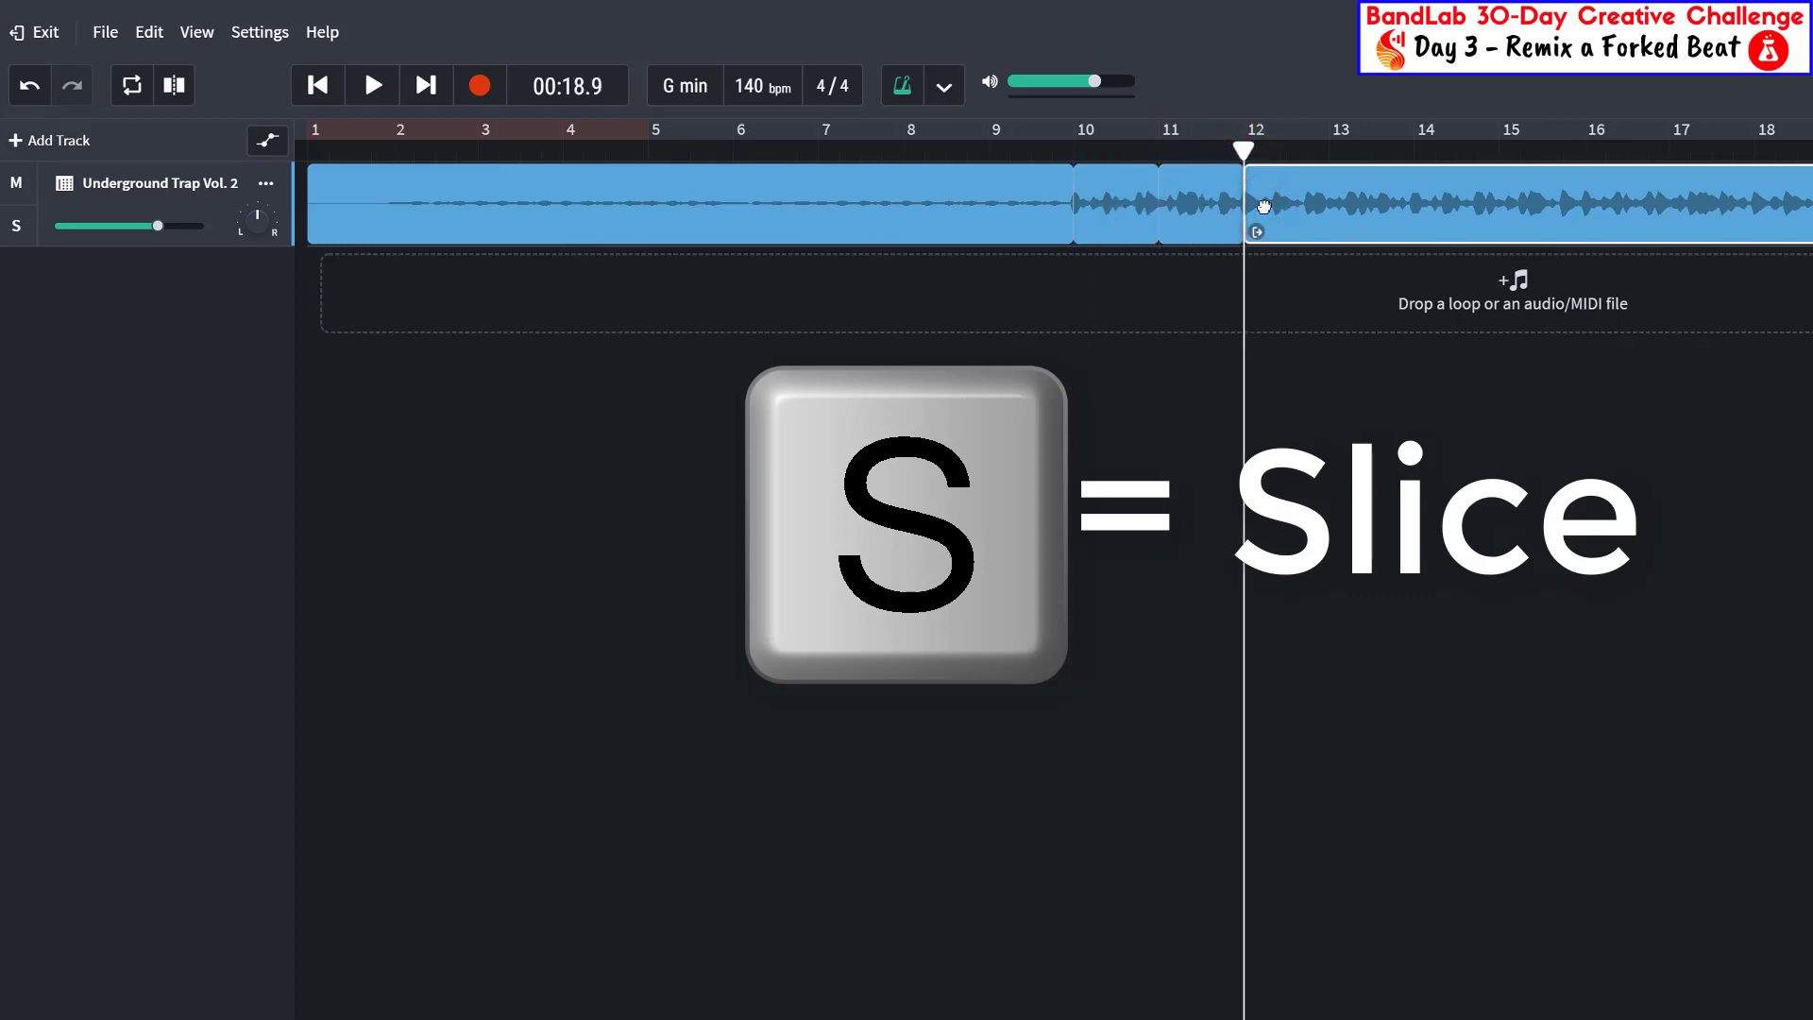
Move the first one-bar slice to bar 1 and the second one to just before bar 3 on the same track
left_click(1201, 203)
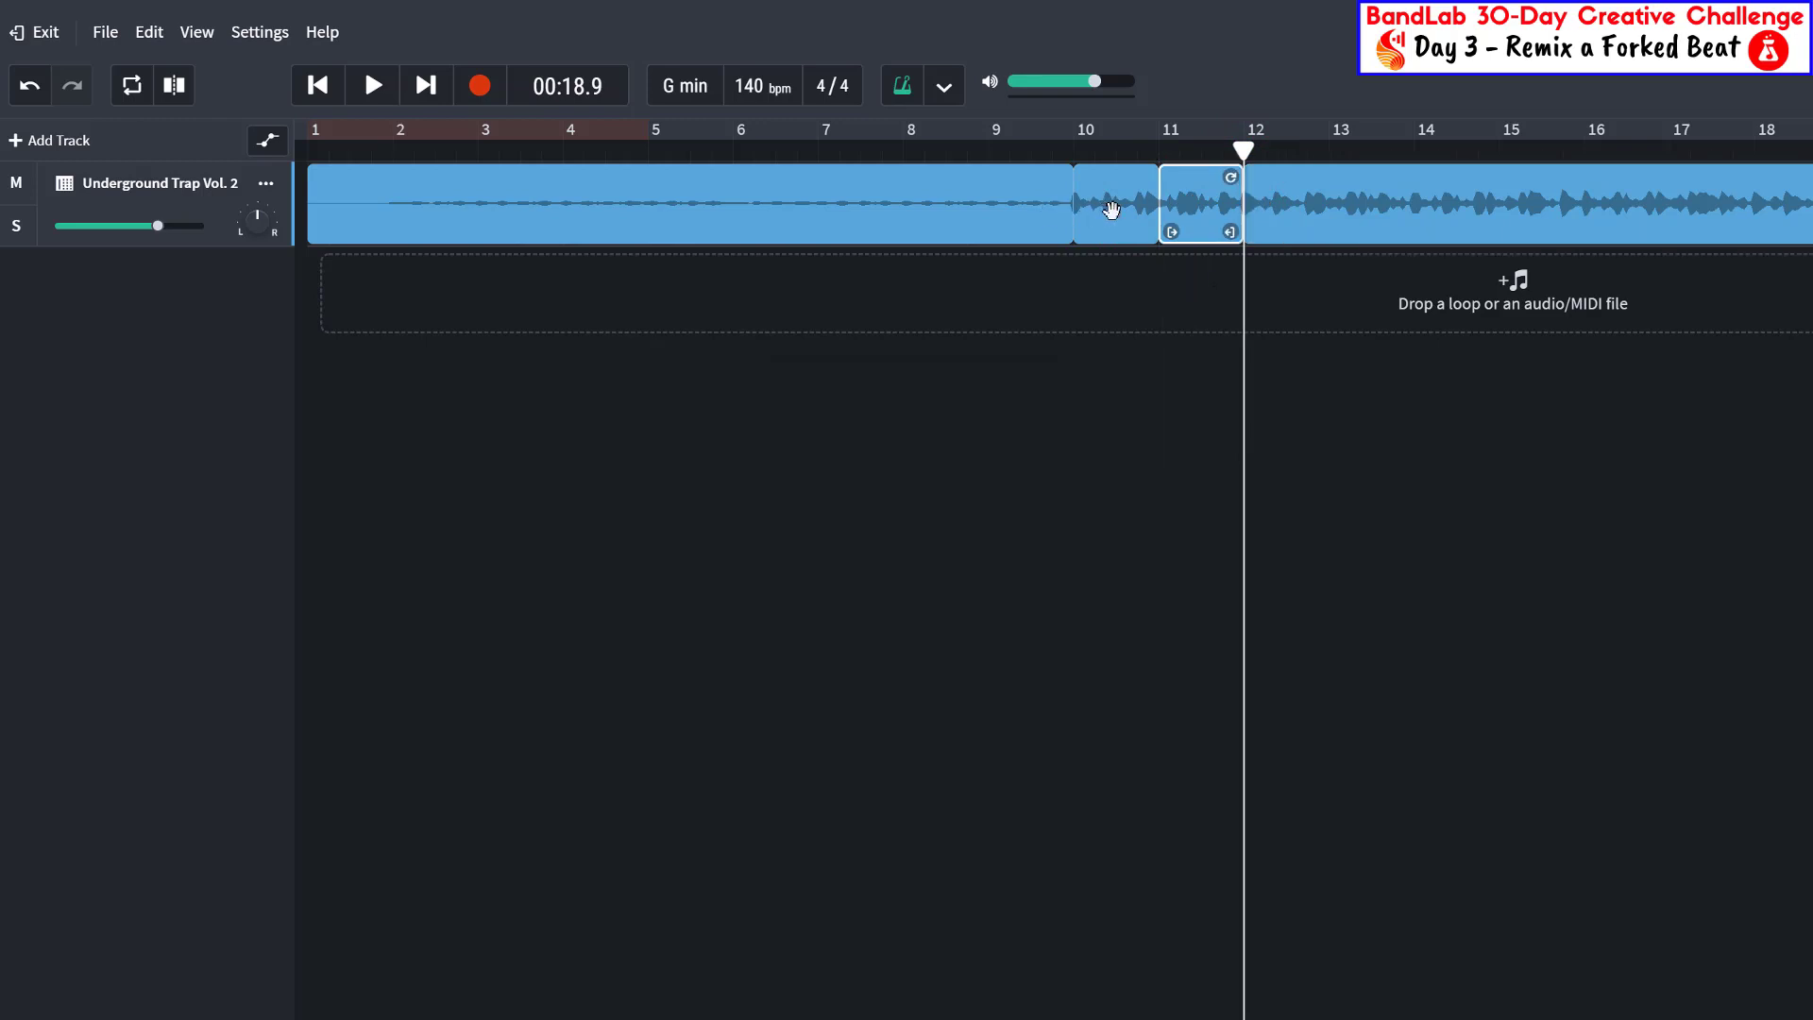
left_click_drag(1107, 210, 341, 210)
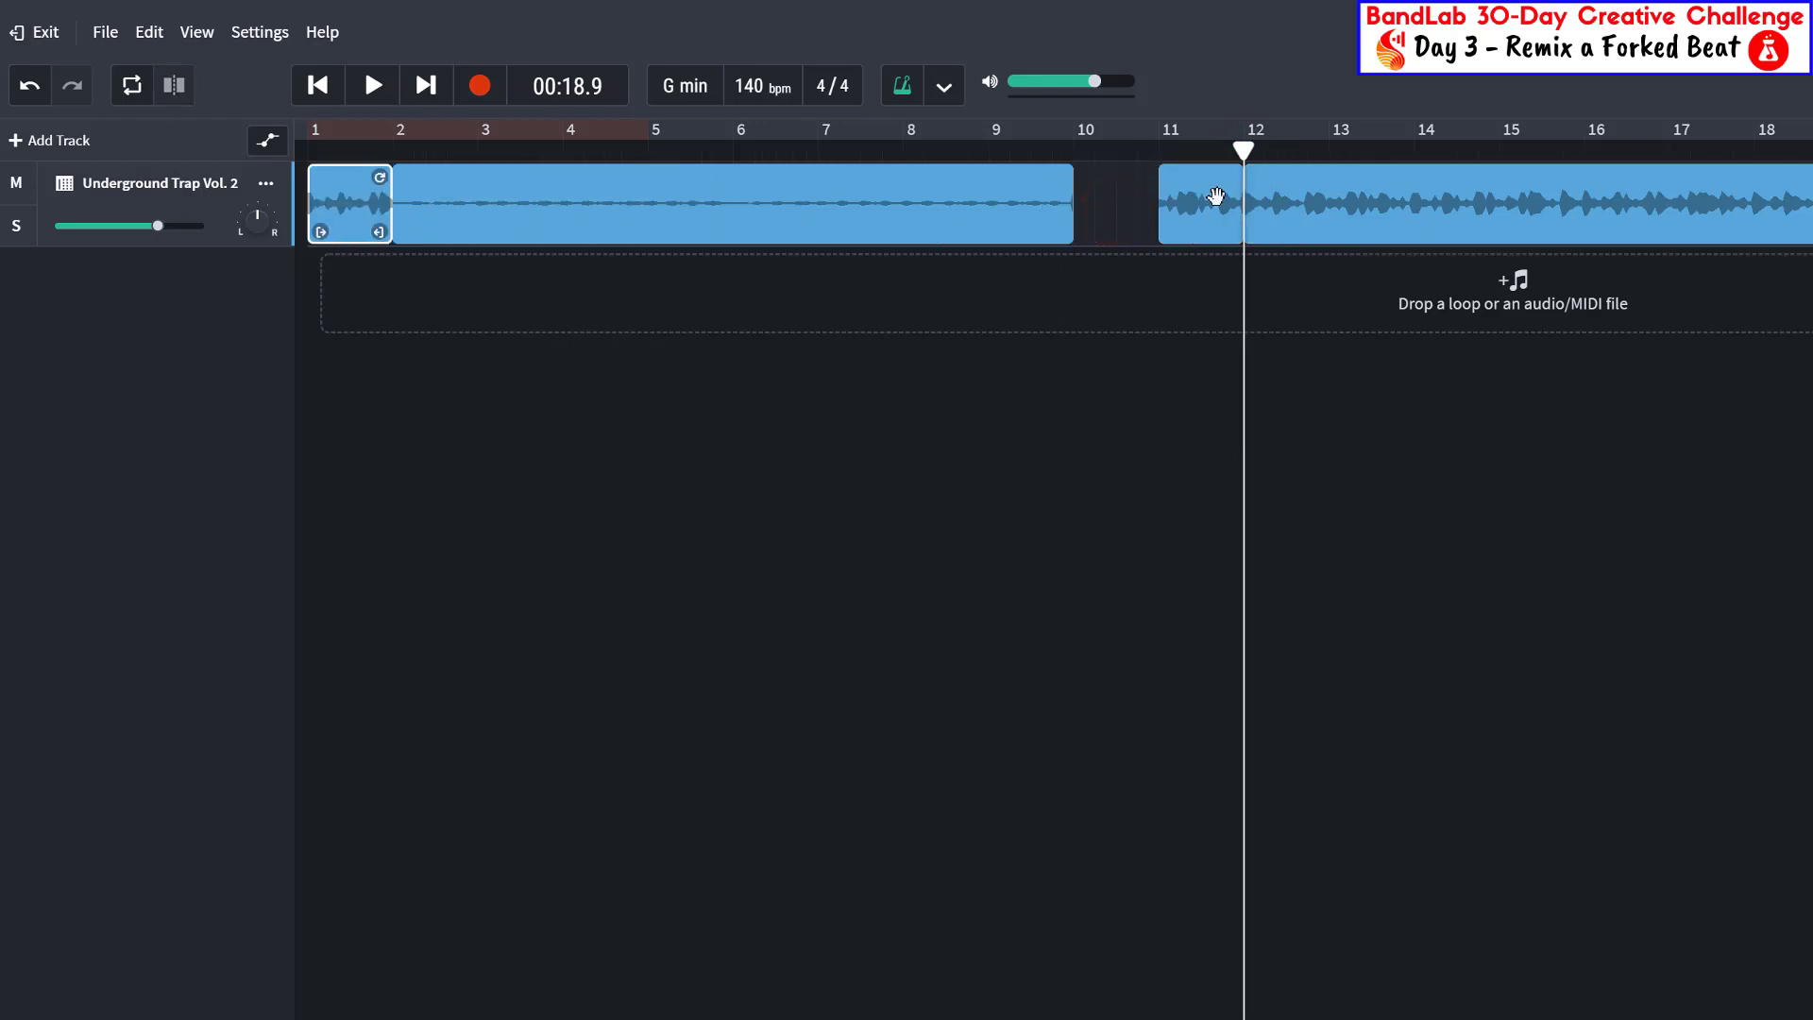
left_click(1217, 197)
left_click_drag(1216, 198, 542, 181)
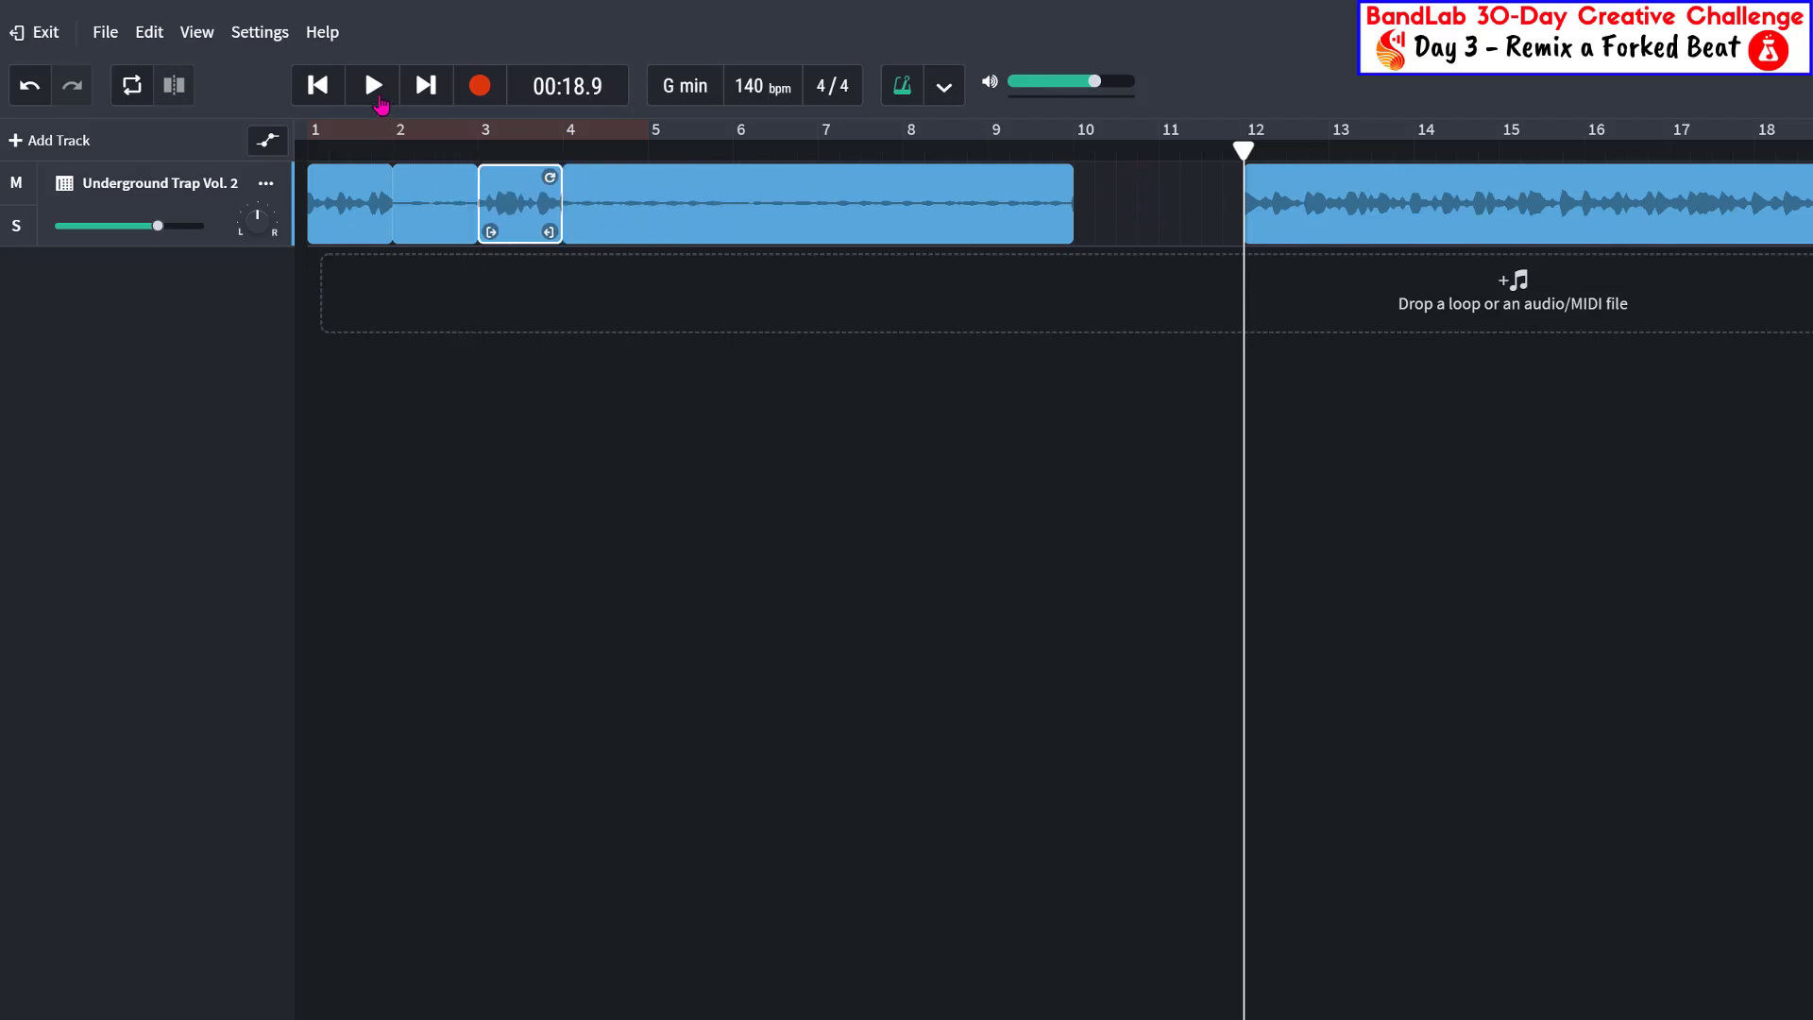
Play the rearranged slices from the start of the project and pause after bar 4
left_click(320, 87)
left_click(373, 86)
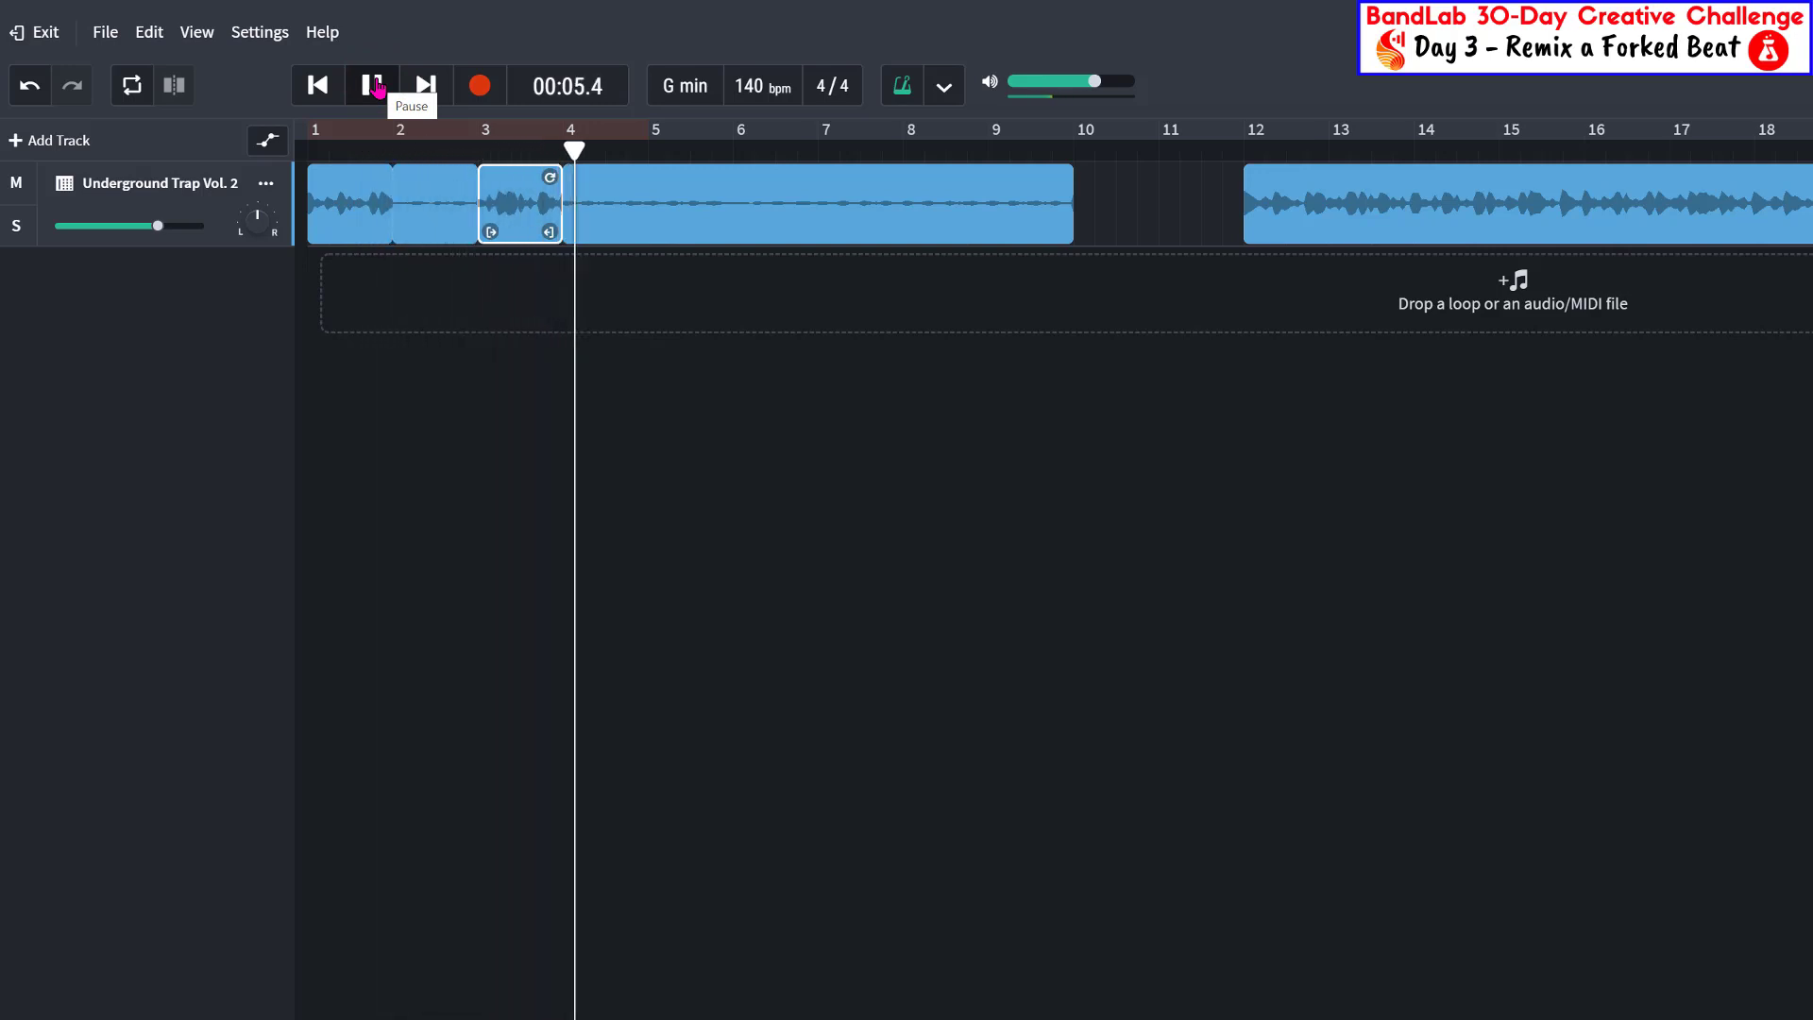
left_click(375, 86)
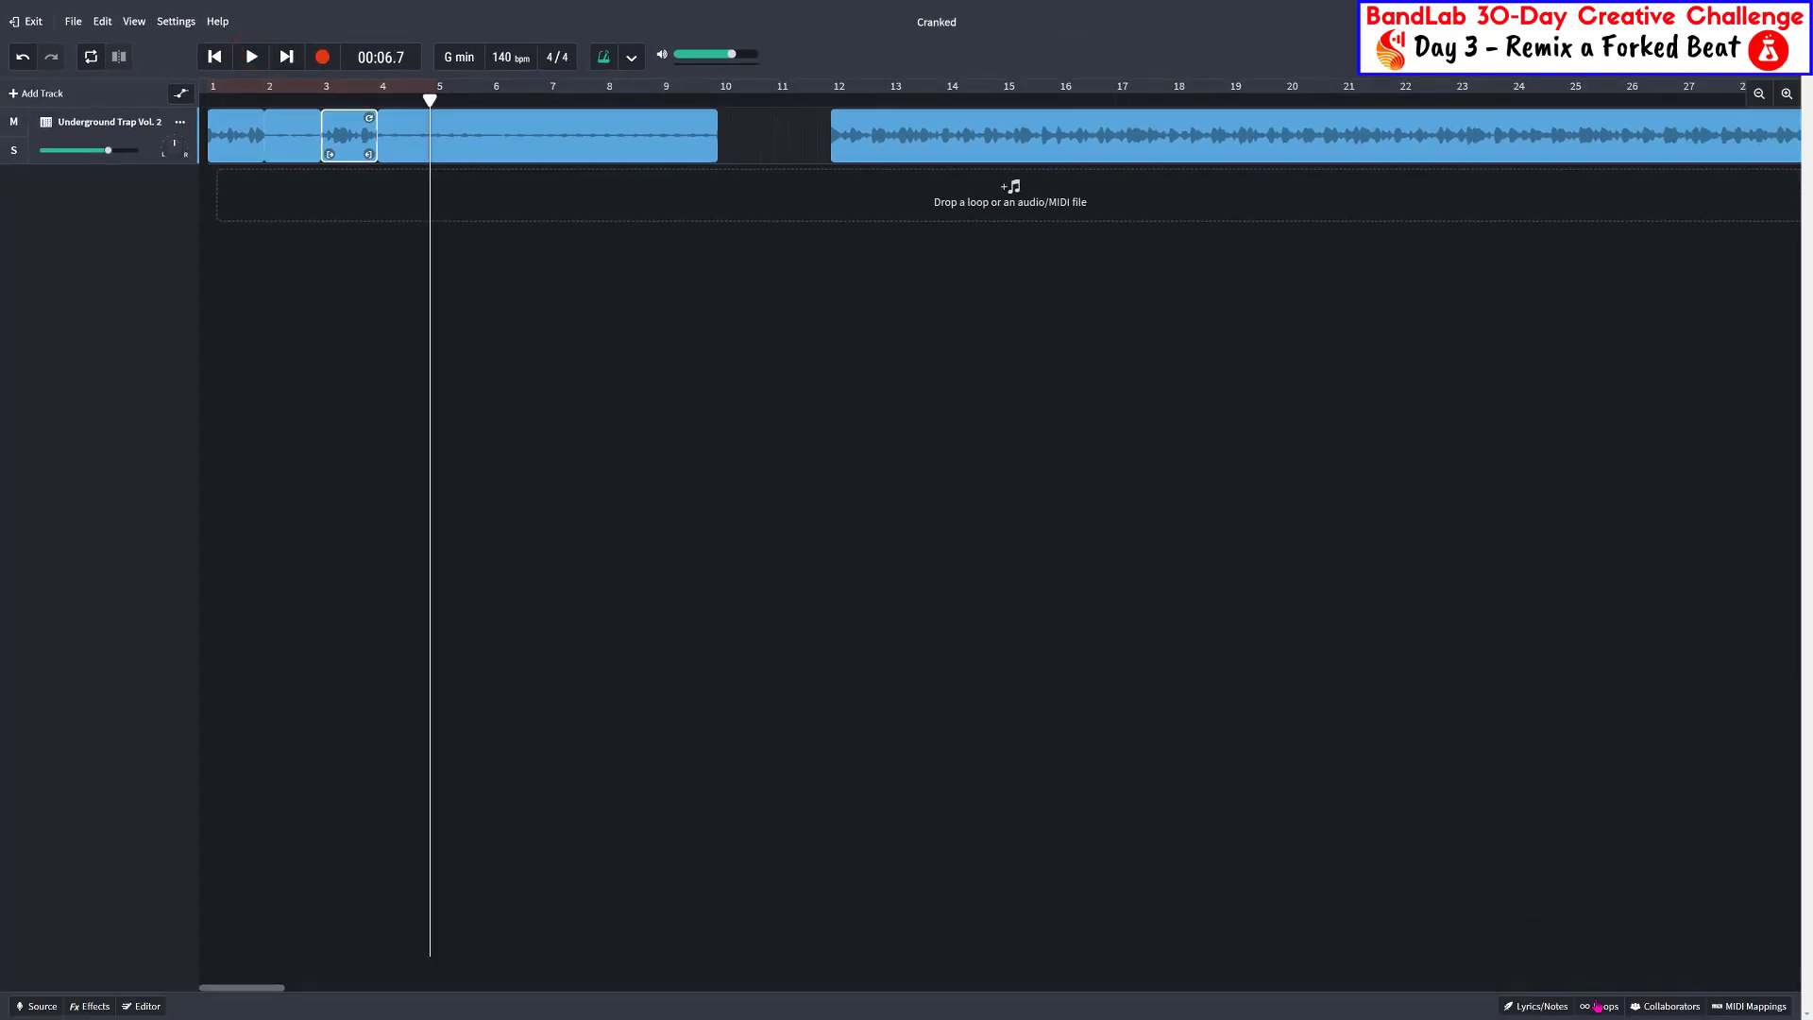
Search all loops for "beat", look for one close to the project tempo, and preview Pancake Beat 01
left_click(1597, 1007)
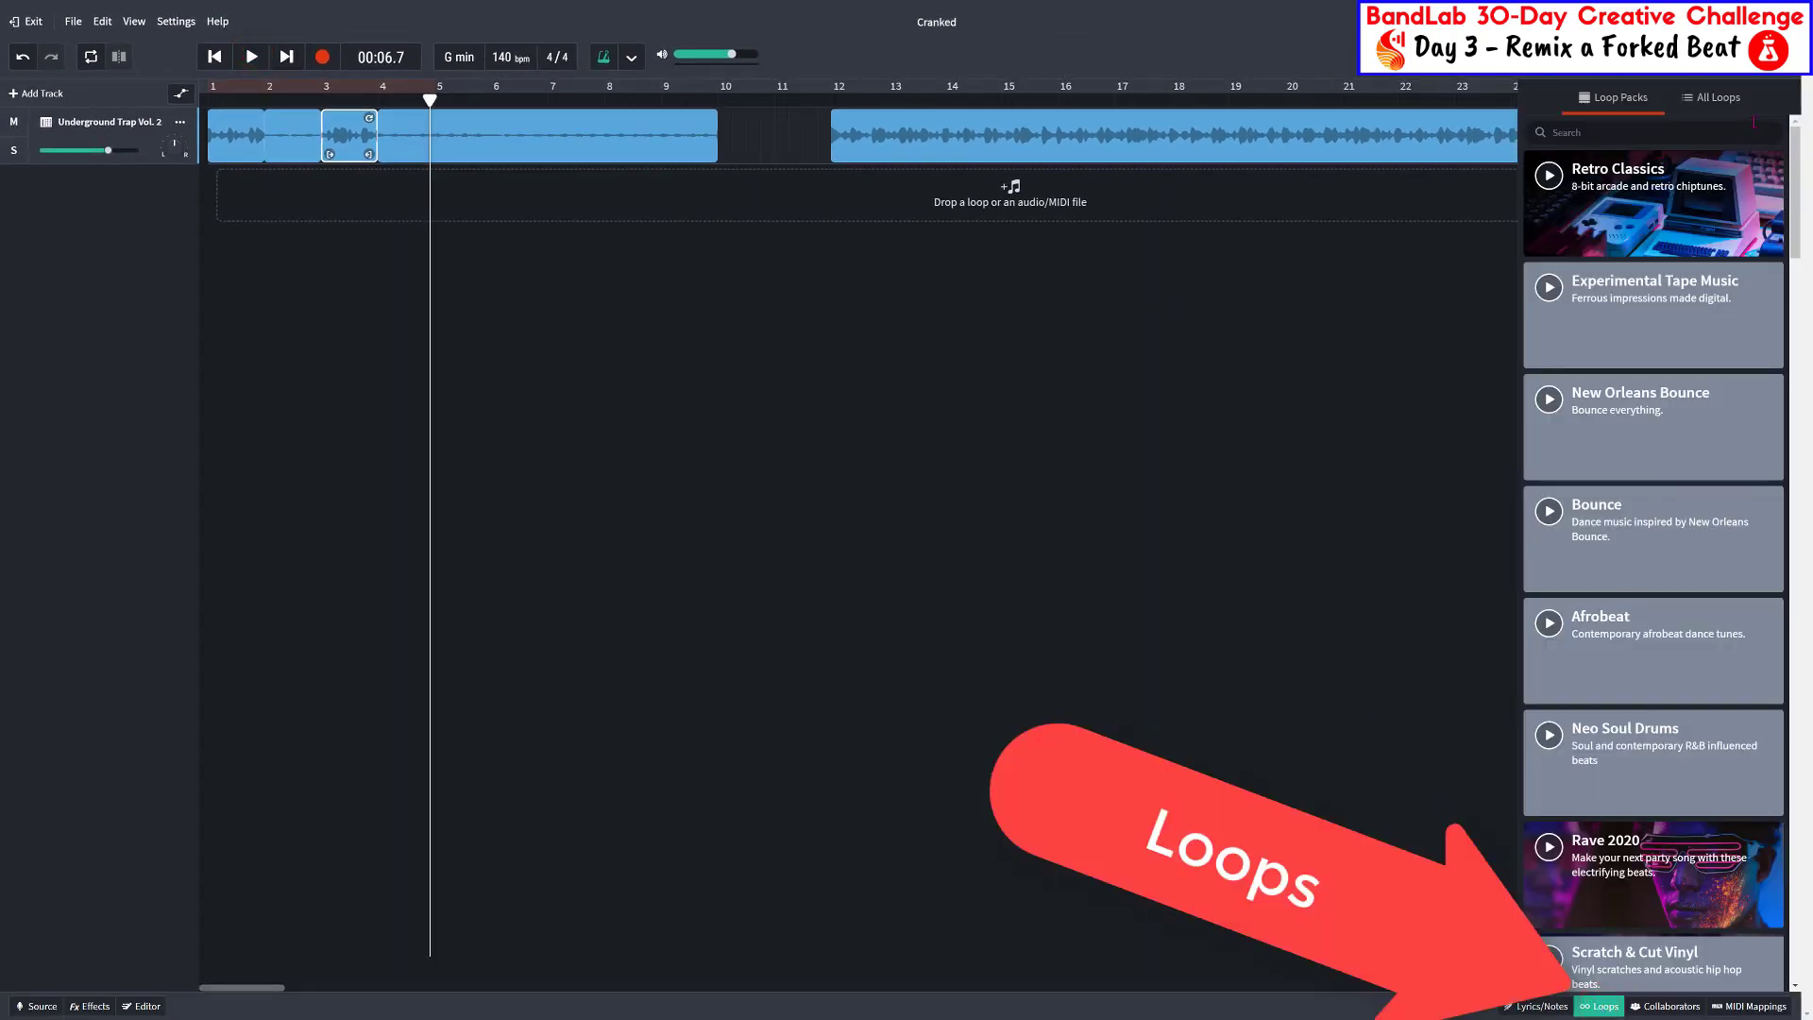
left_click(1712, 98)
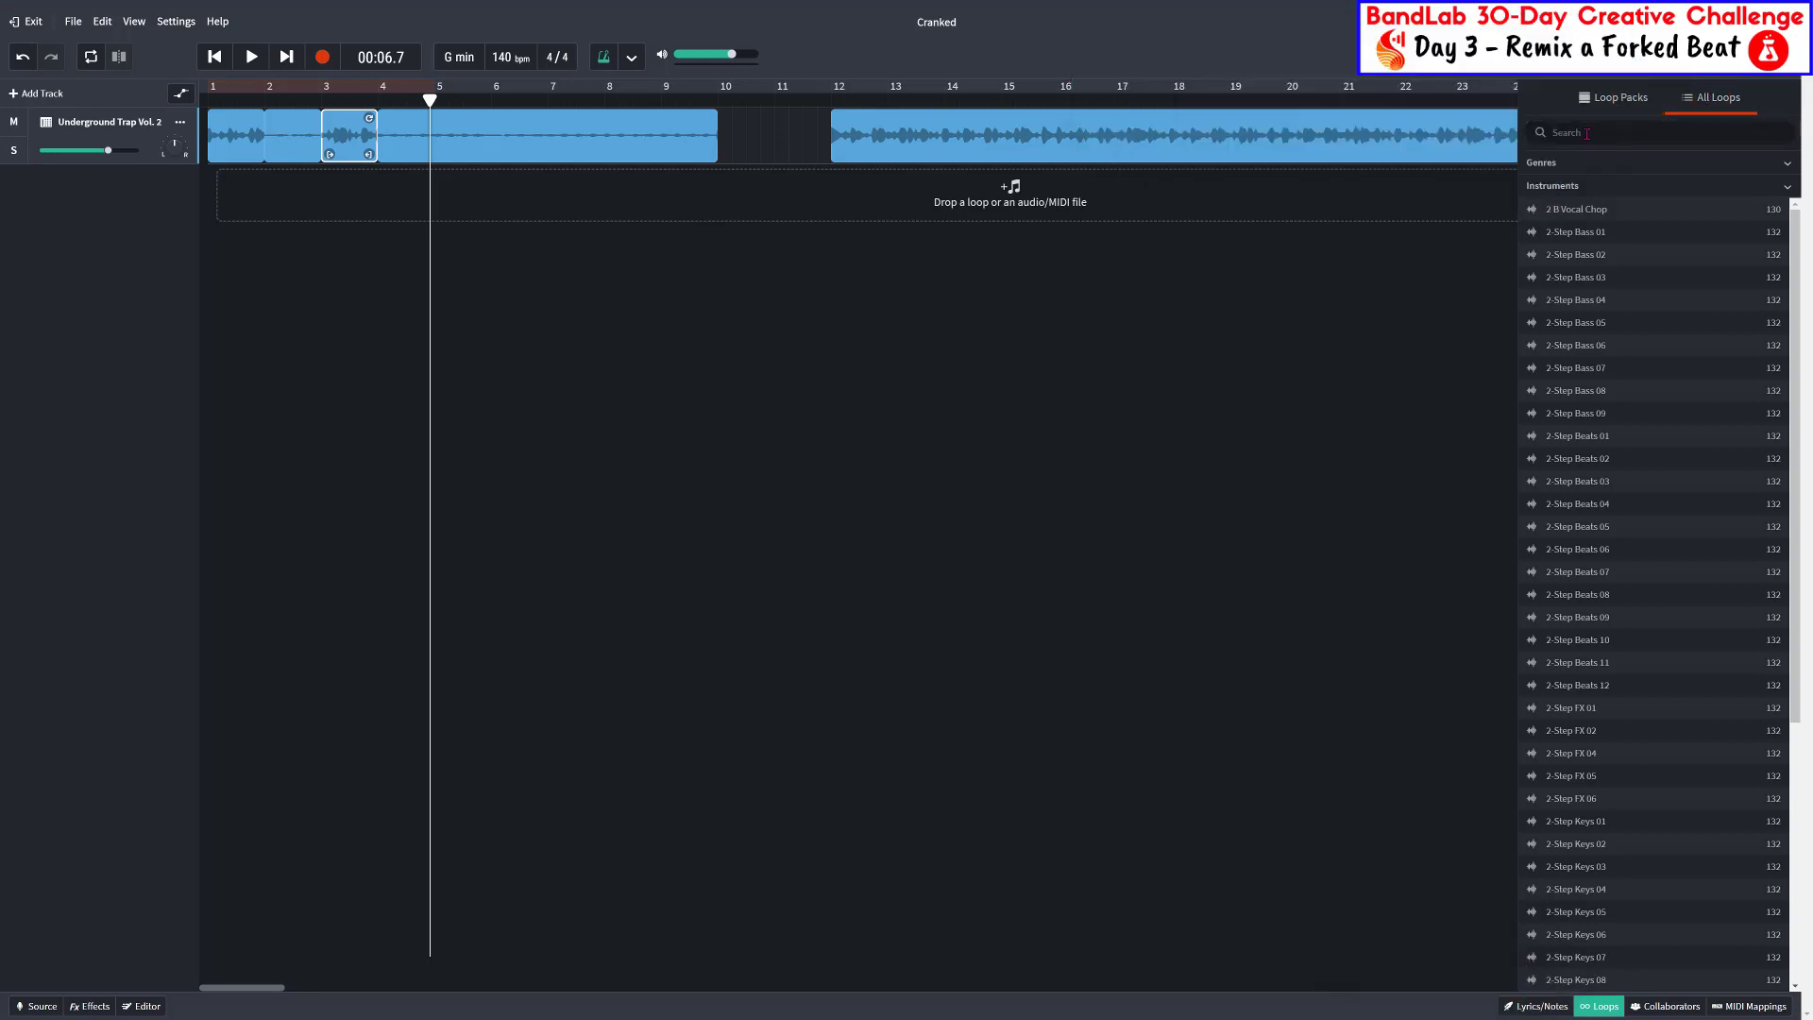
left_click(1588, 133)
type("beat")
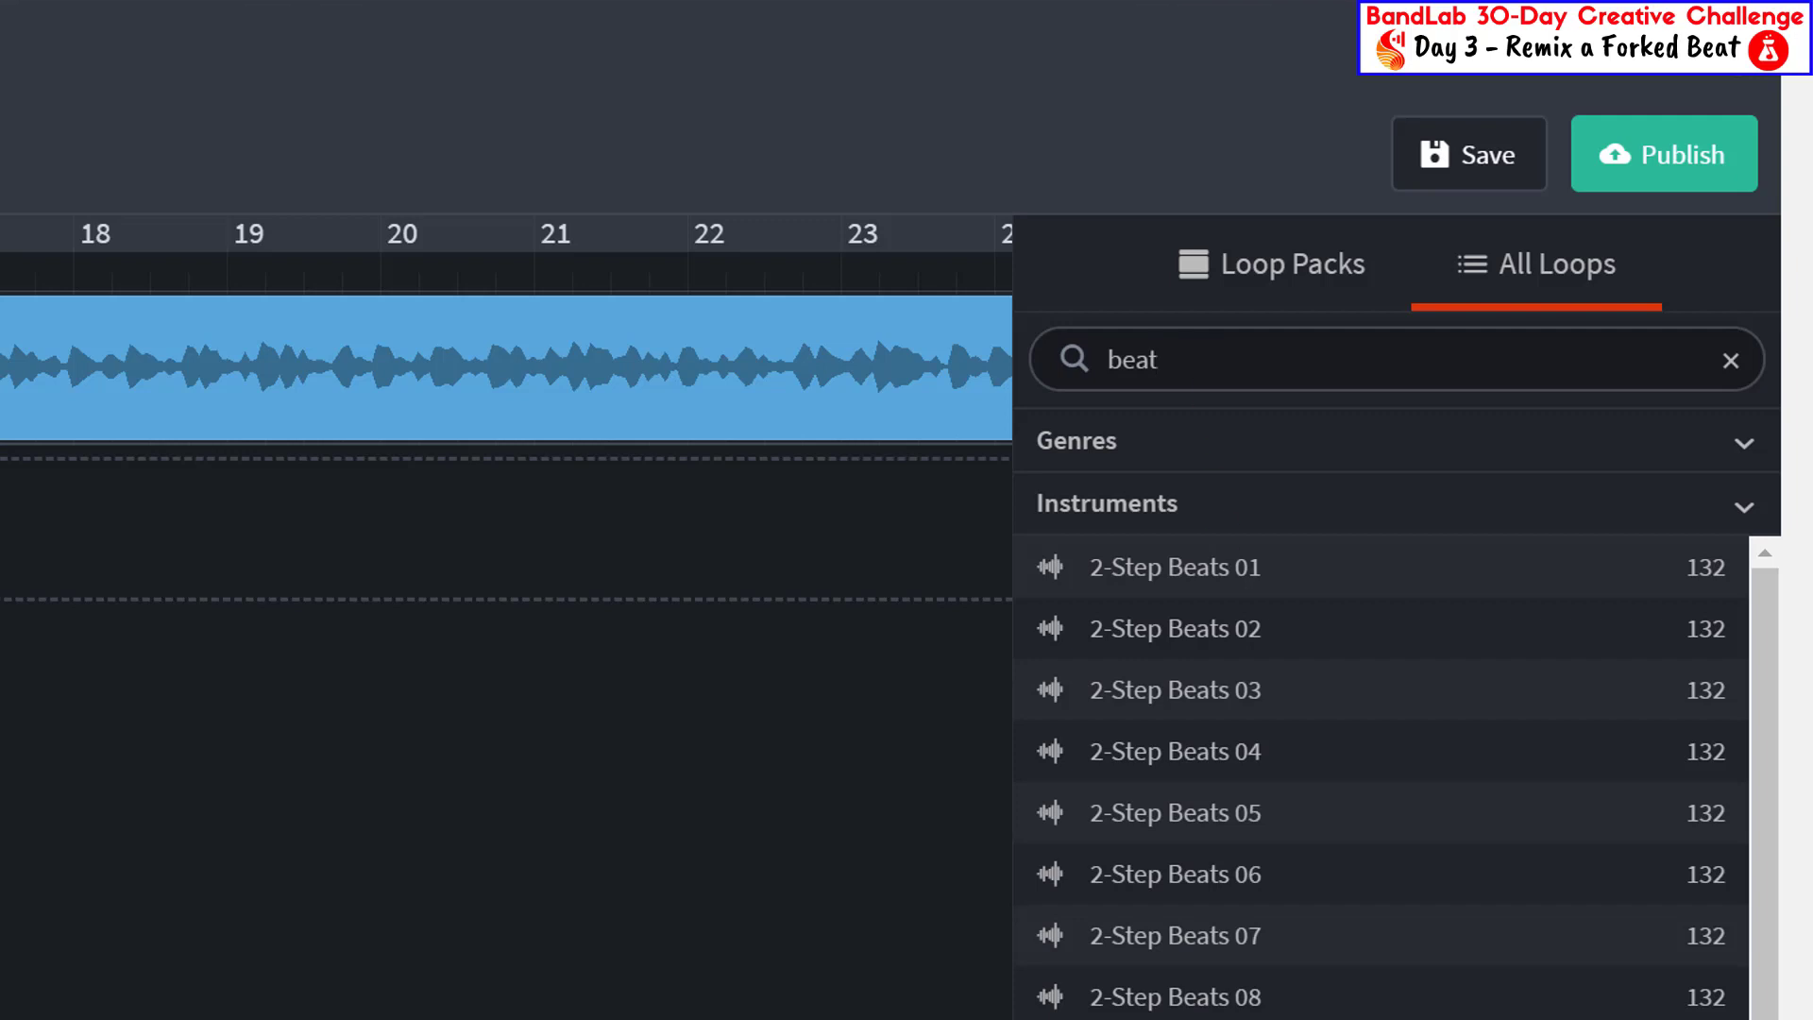
scroll(1379, 774, "down", 9)
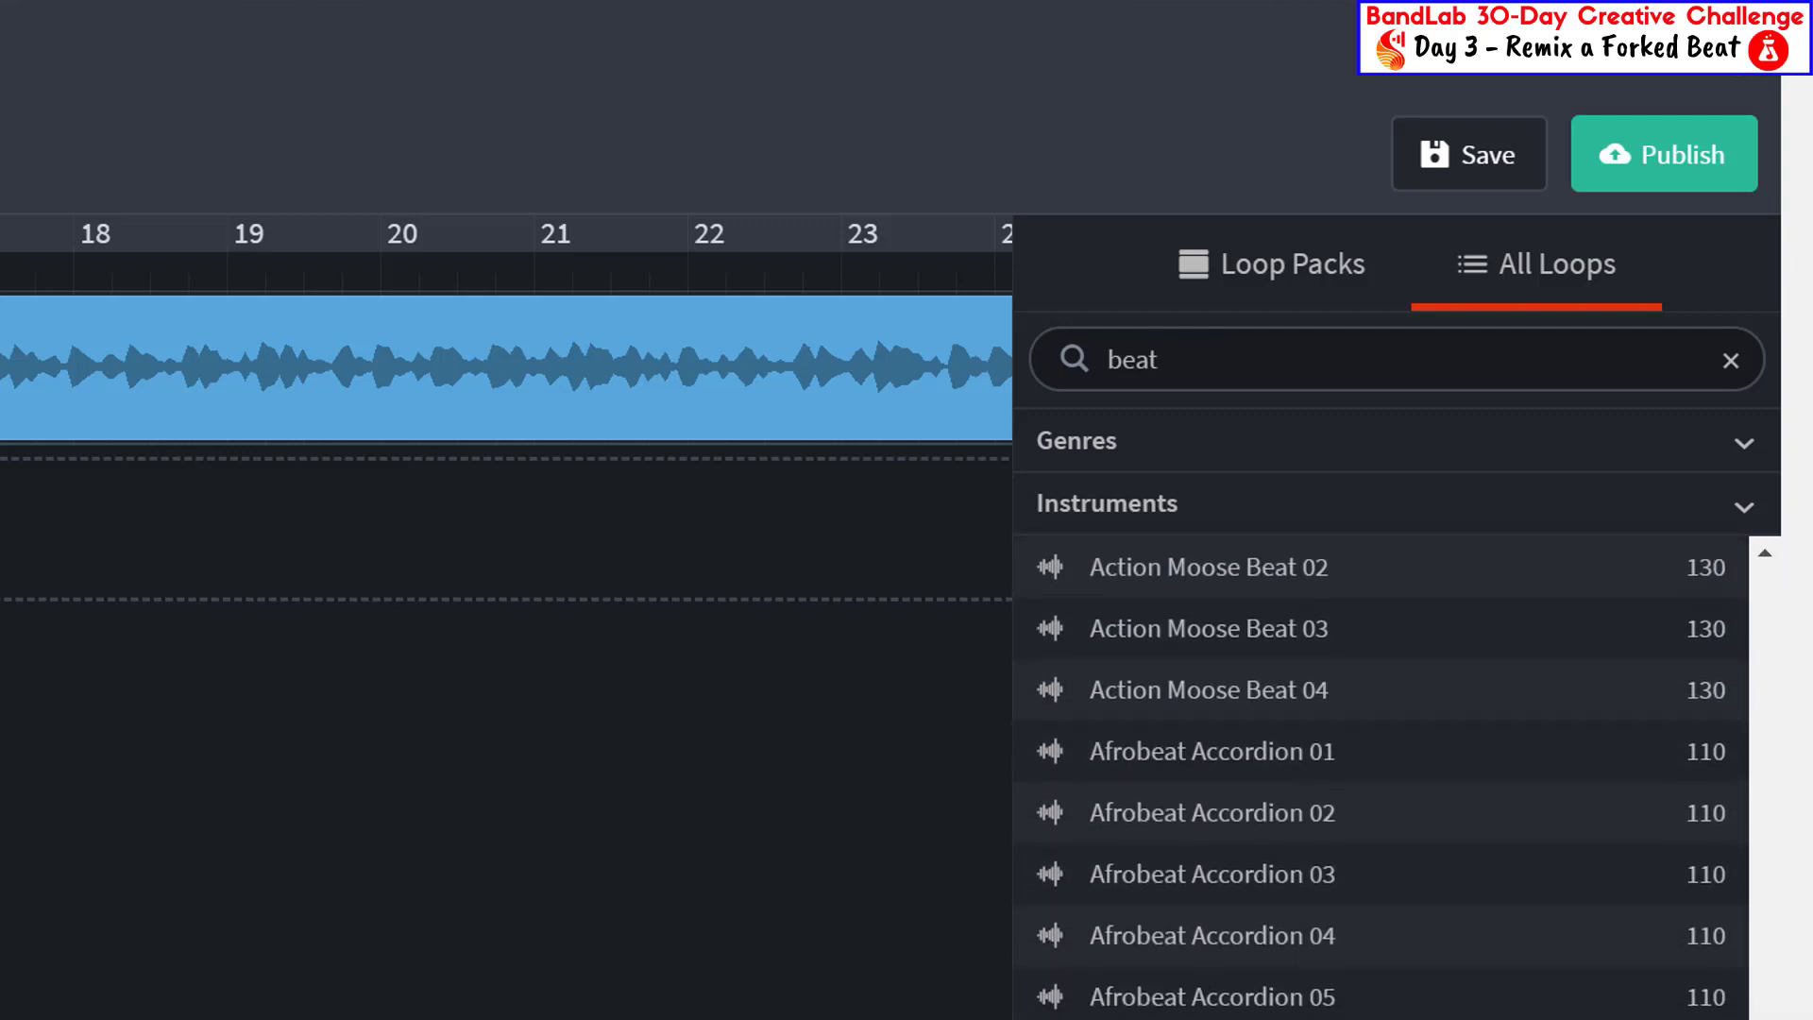
scroll(1378, 775, "down", 2)
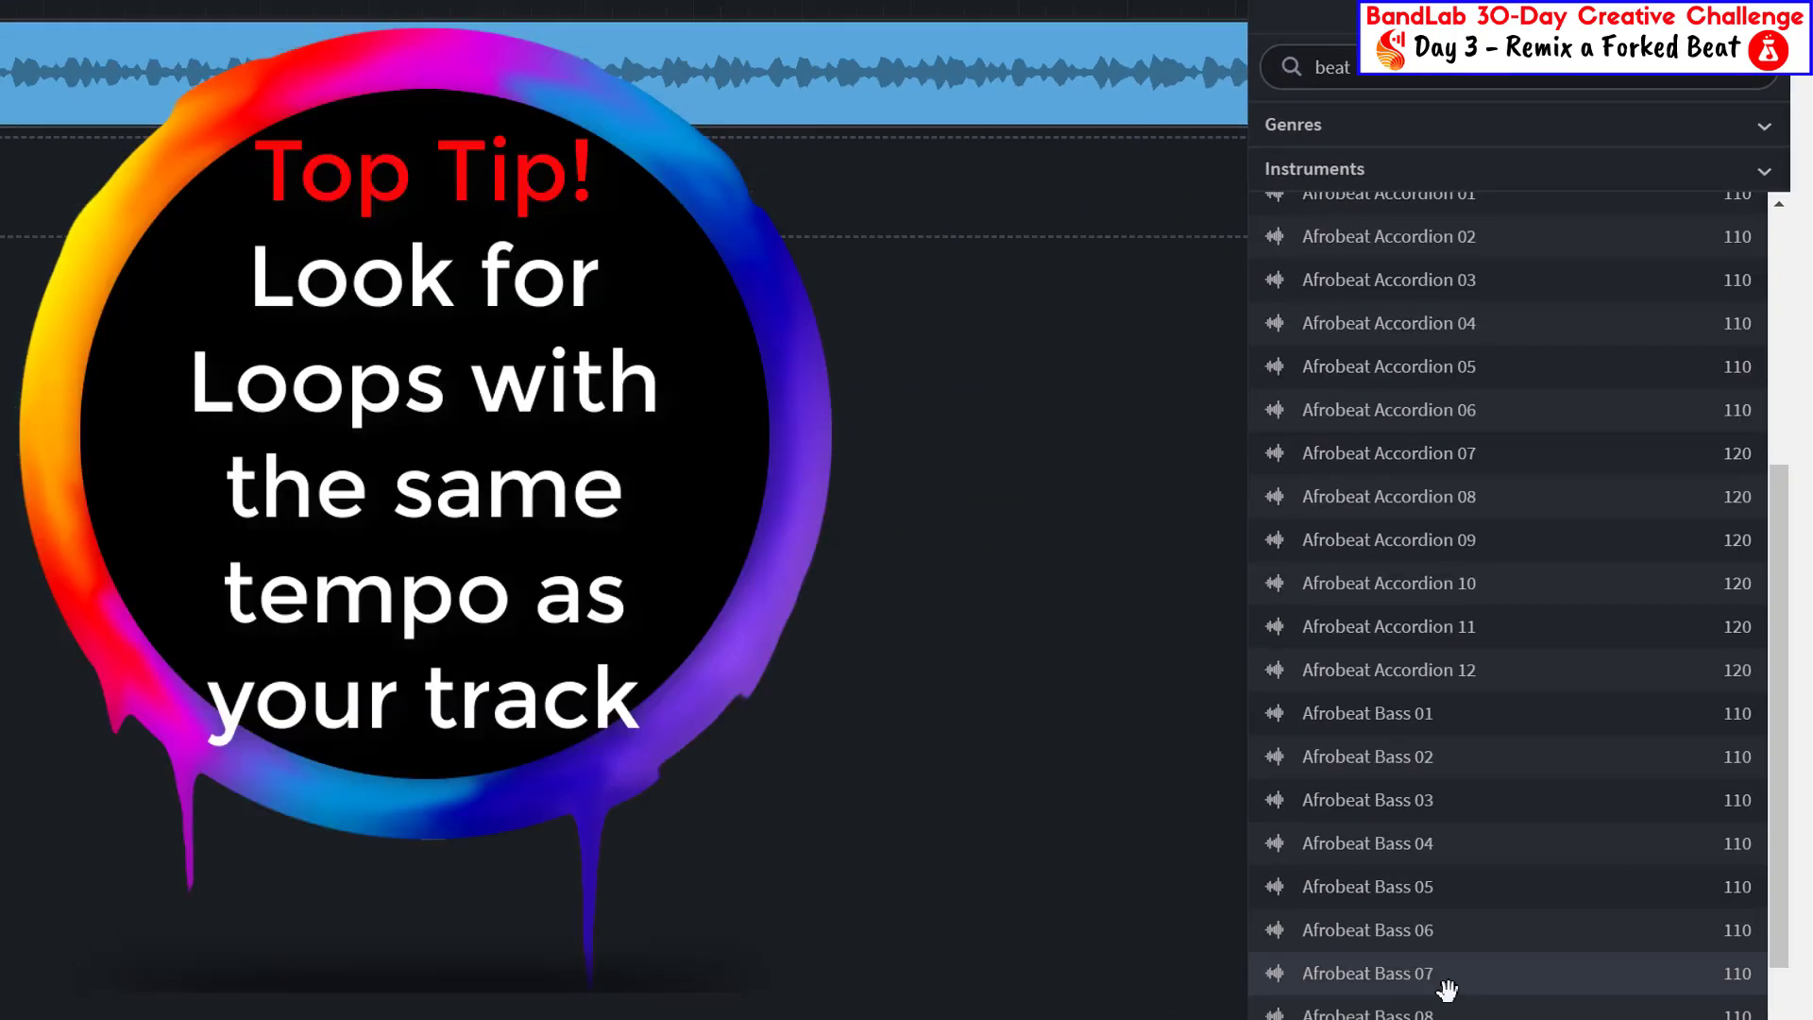
scroll(1447, 989, "down", 20)
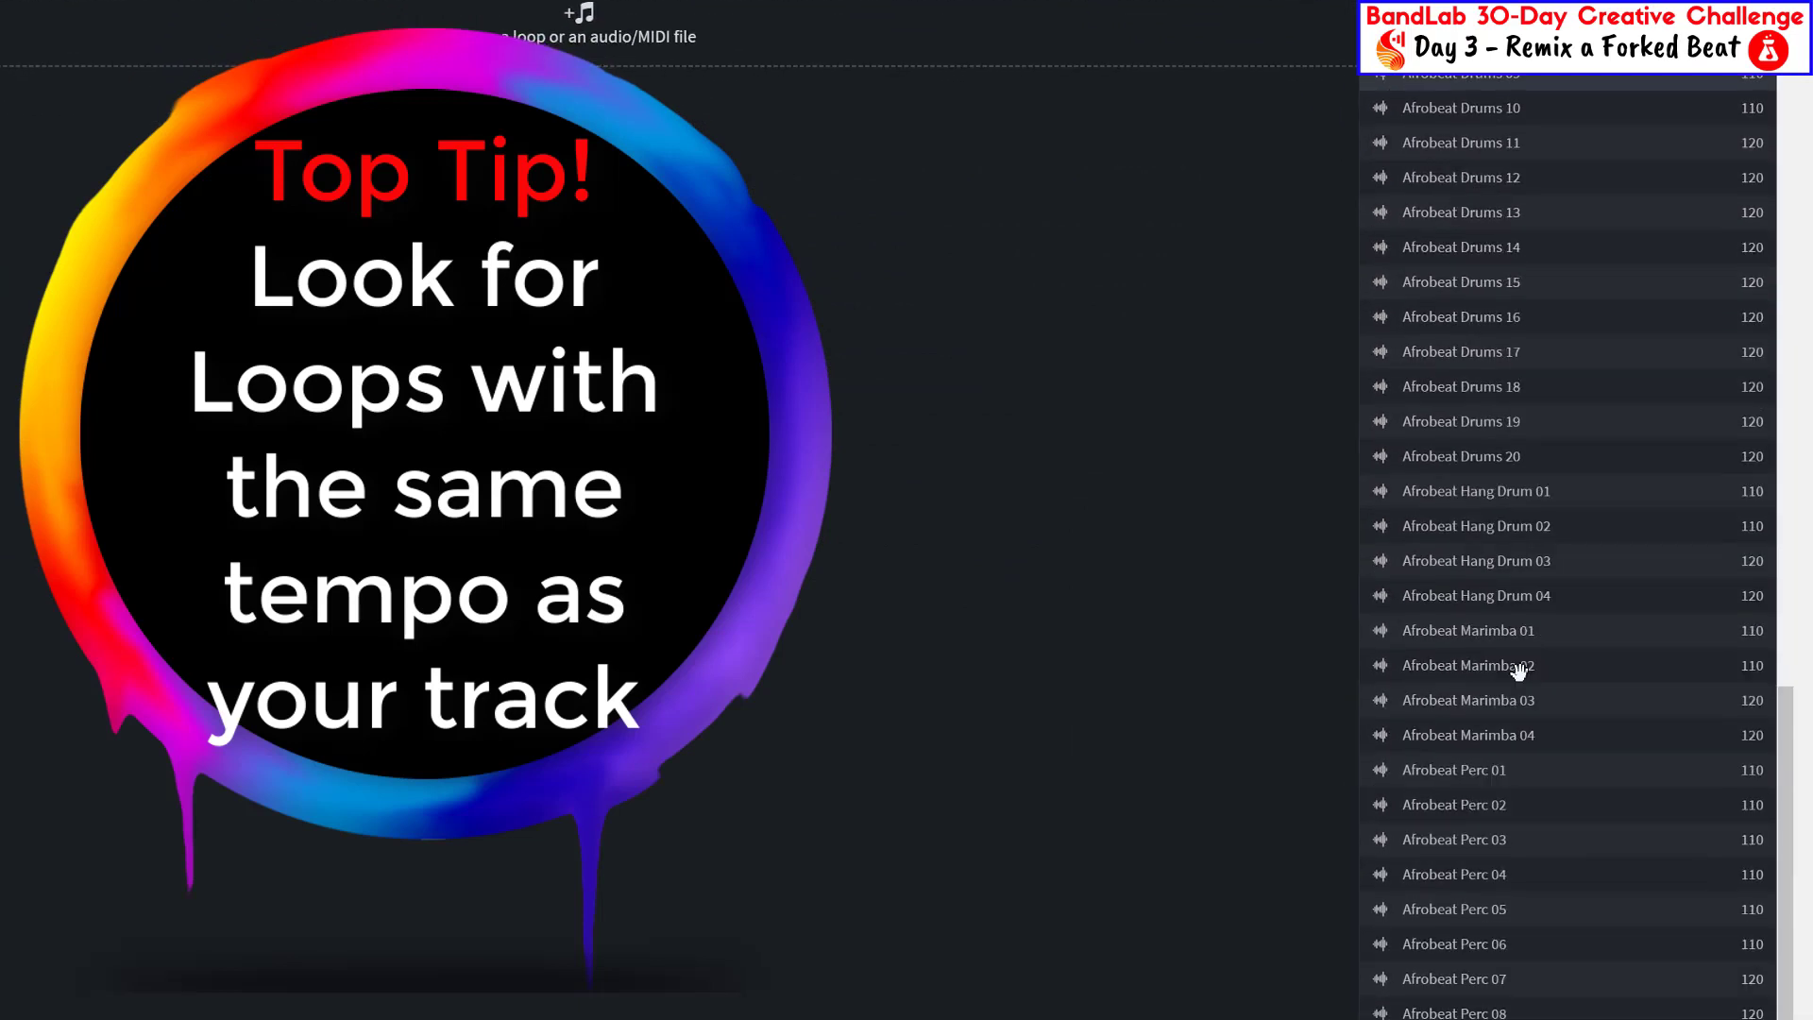
scroll(1517, 670, "down", 4)
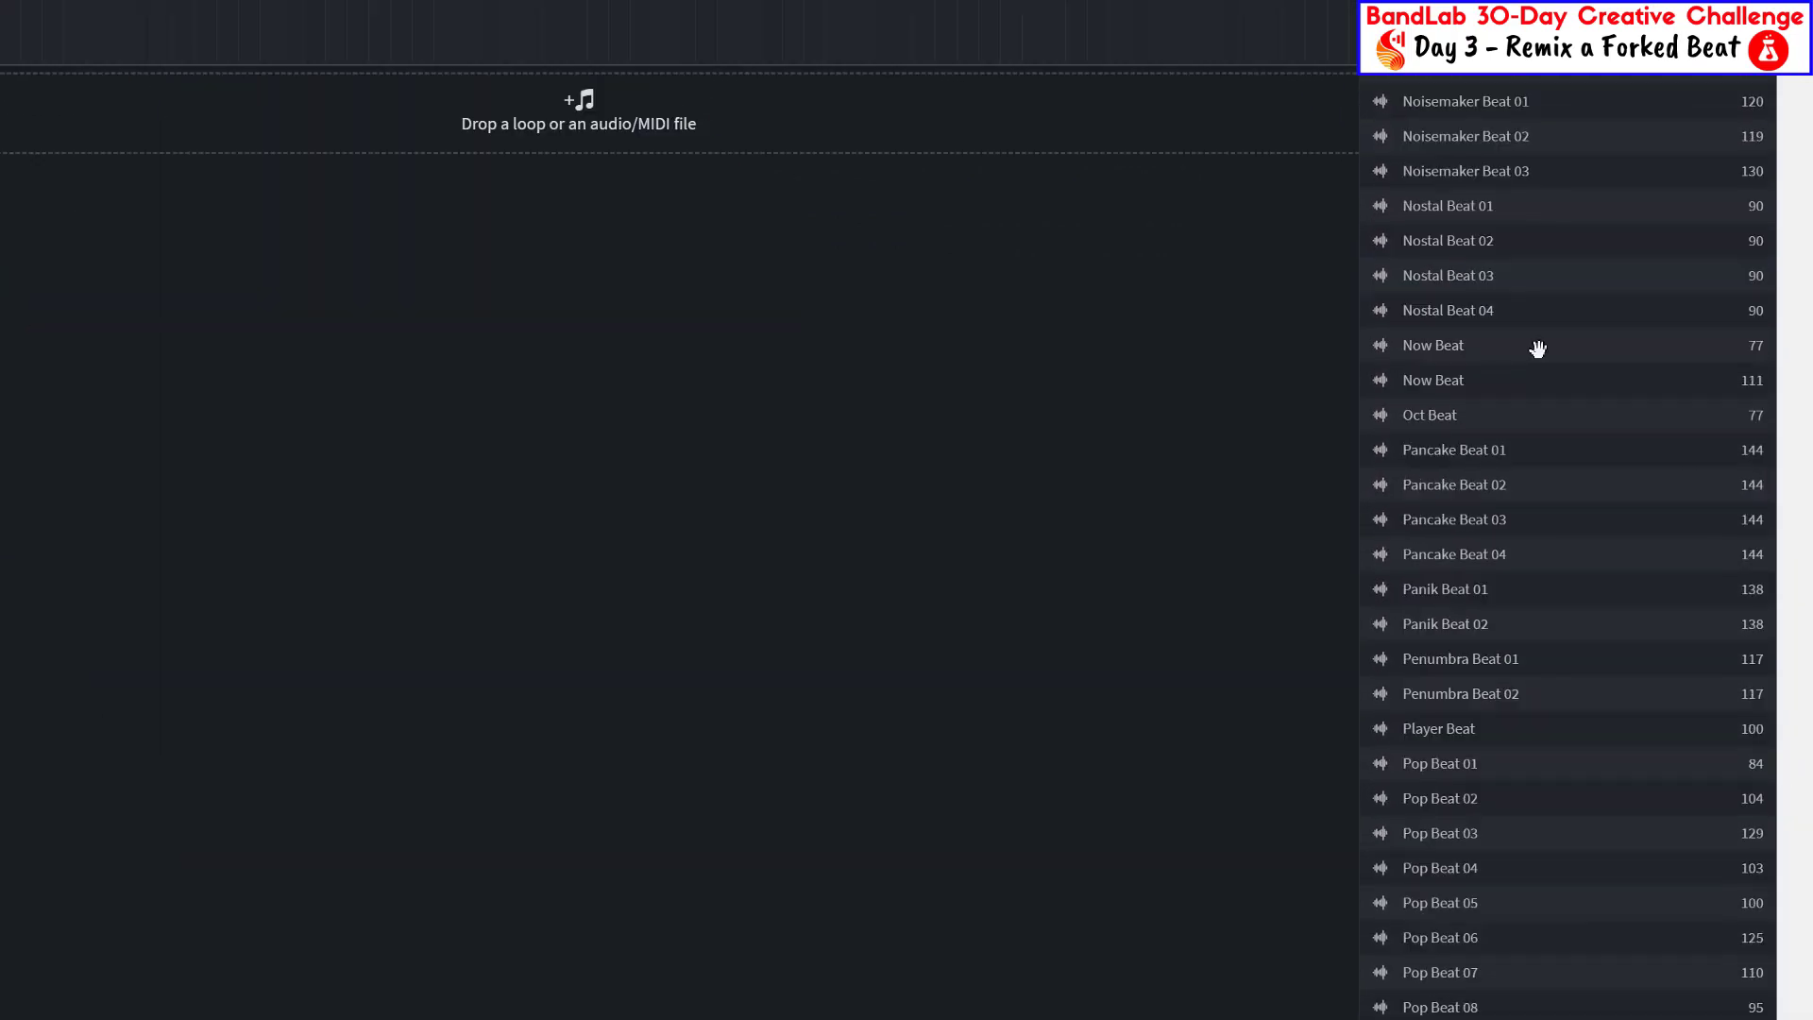
scroll(1539, 347, "down", 1)
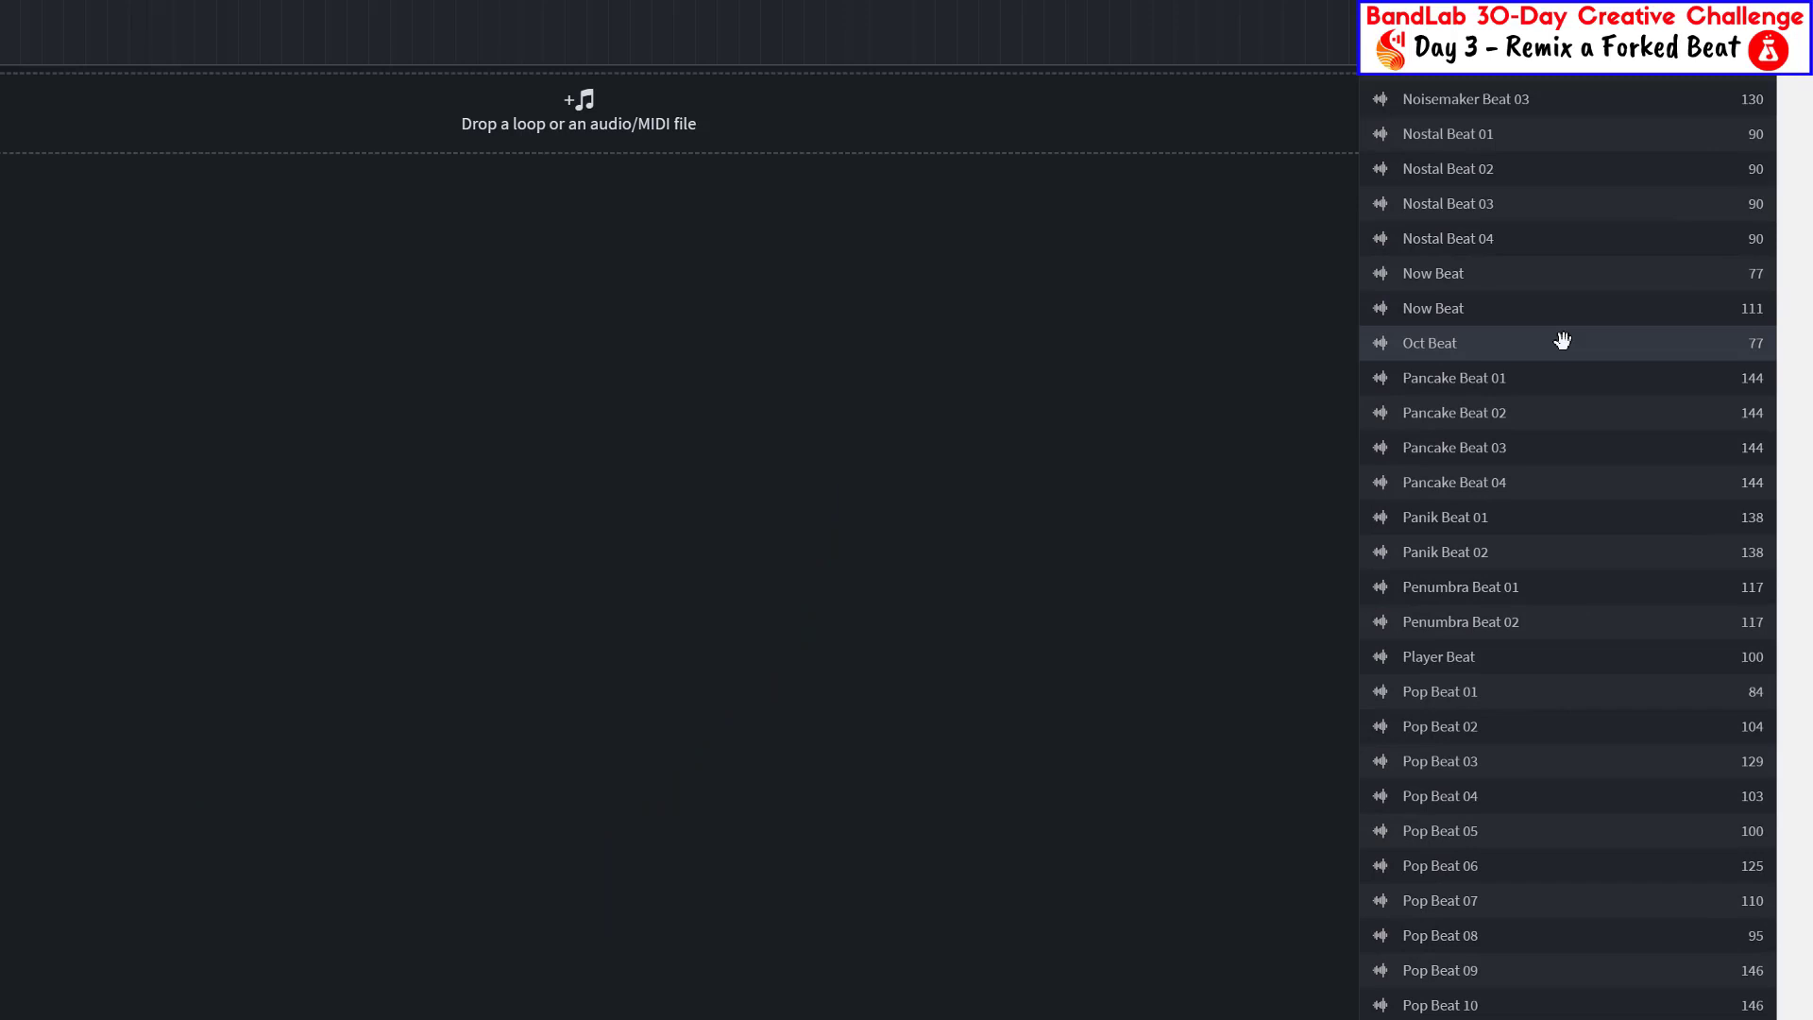
left_click(1462, 386)
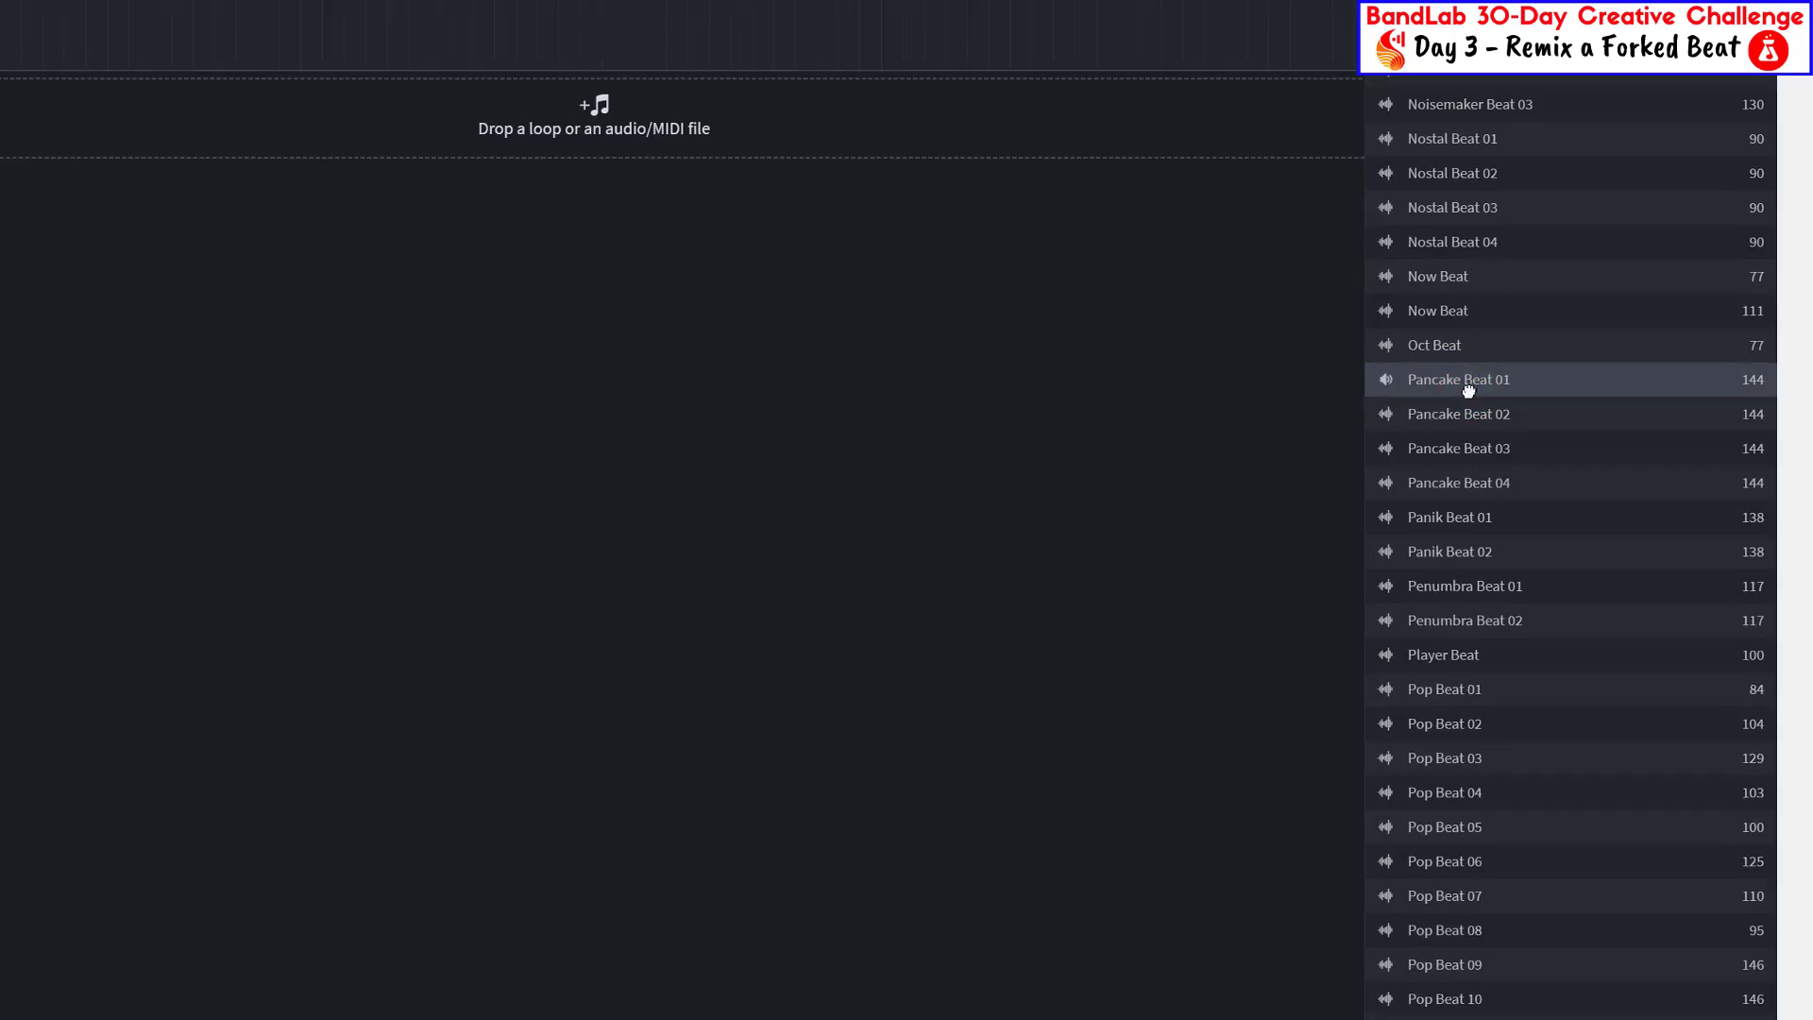
Add the Pancake Beat 01 loop to the NOLA Bounce Beats 03 track and shift it to start around bar 5
left_click_drag(1464, 388, 0, 59)
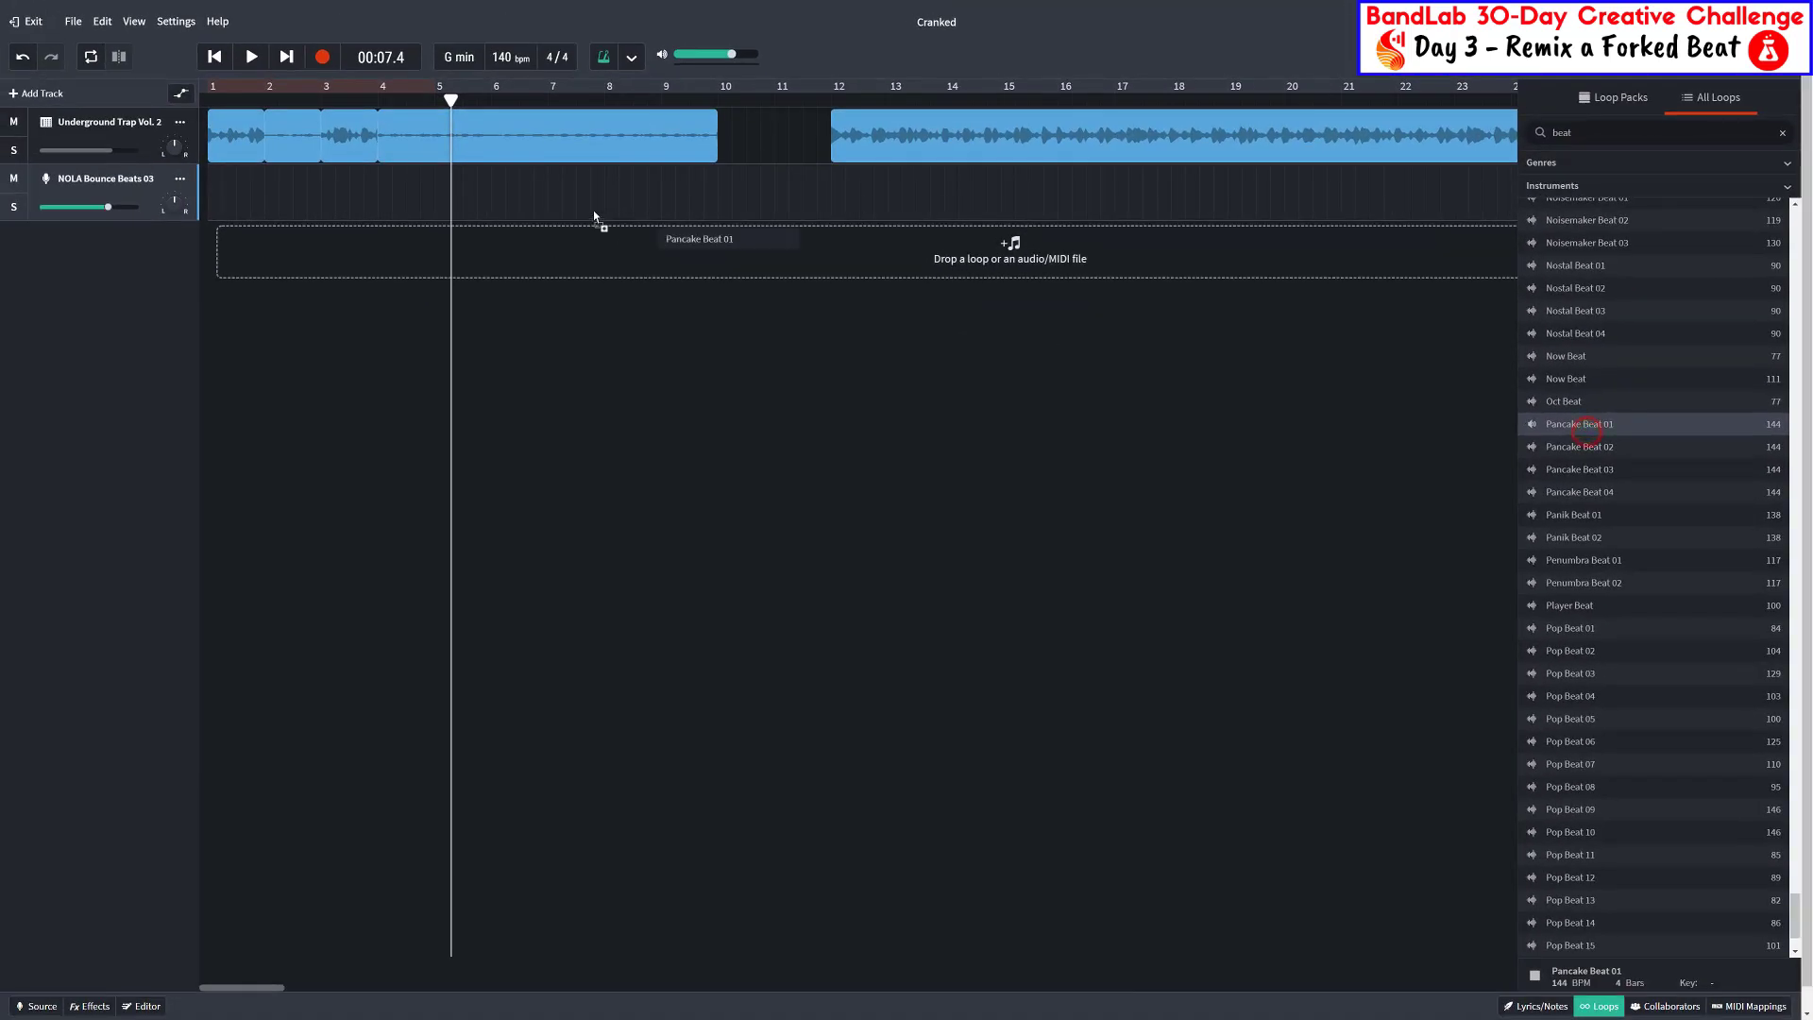
left_click_drag(593, 215, 594, 215)
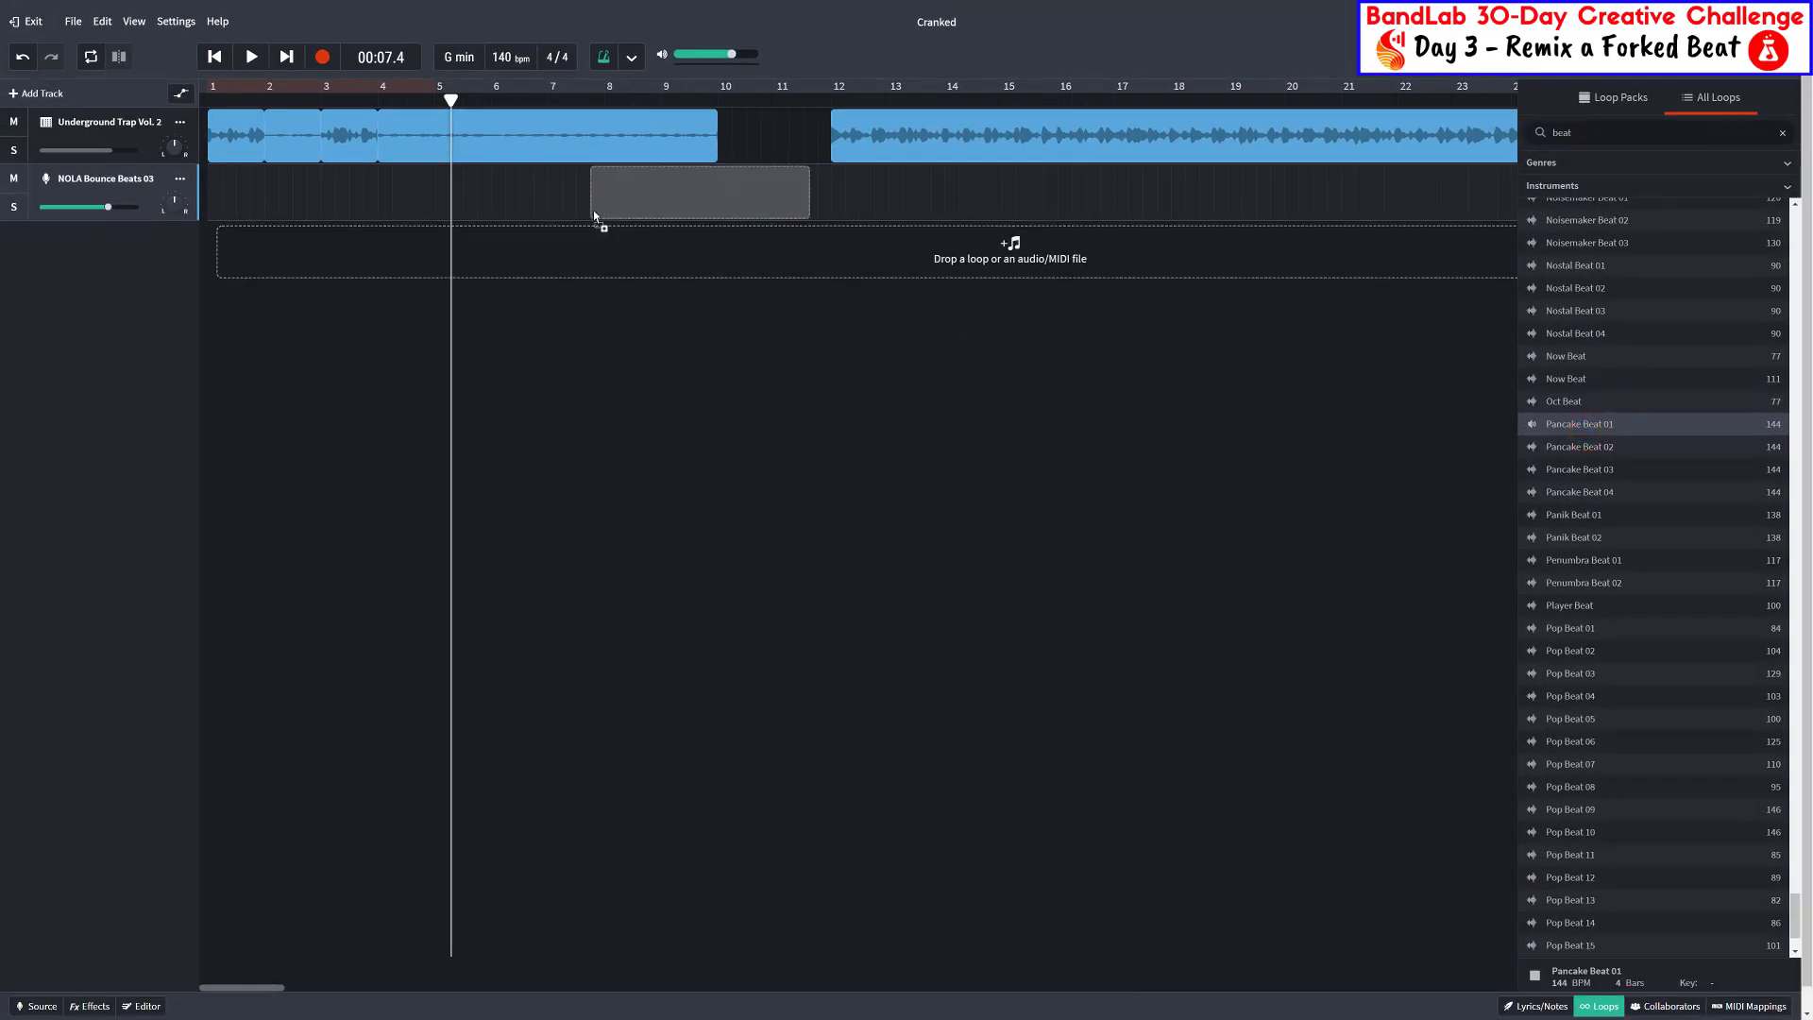
left_click(639, 199)
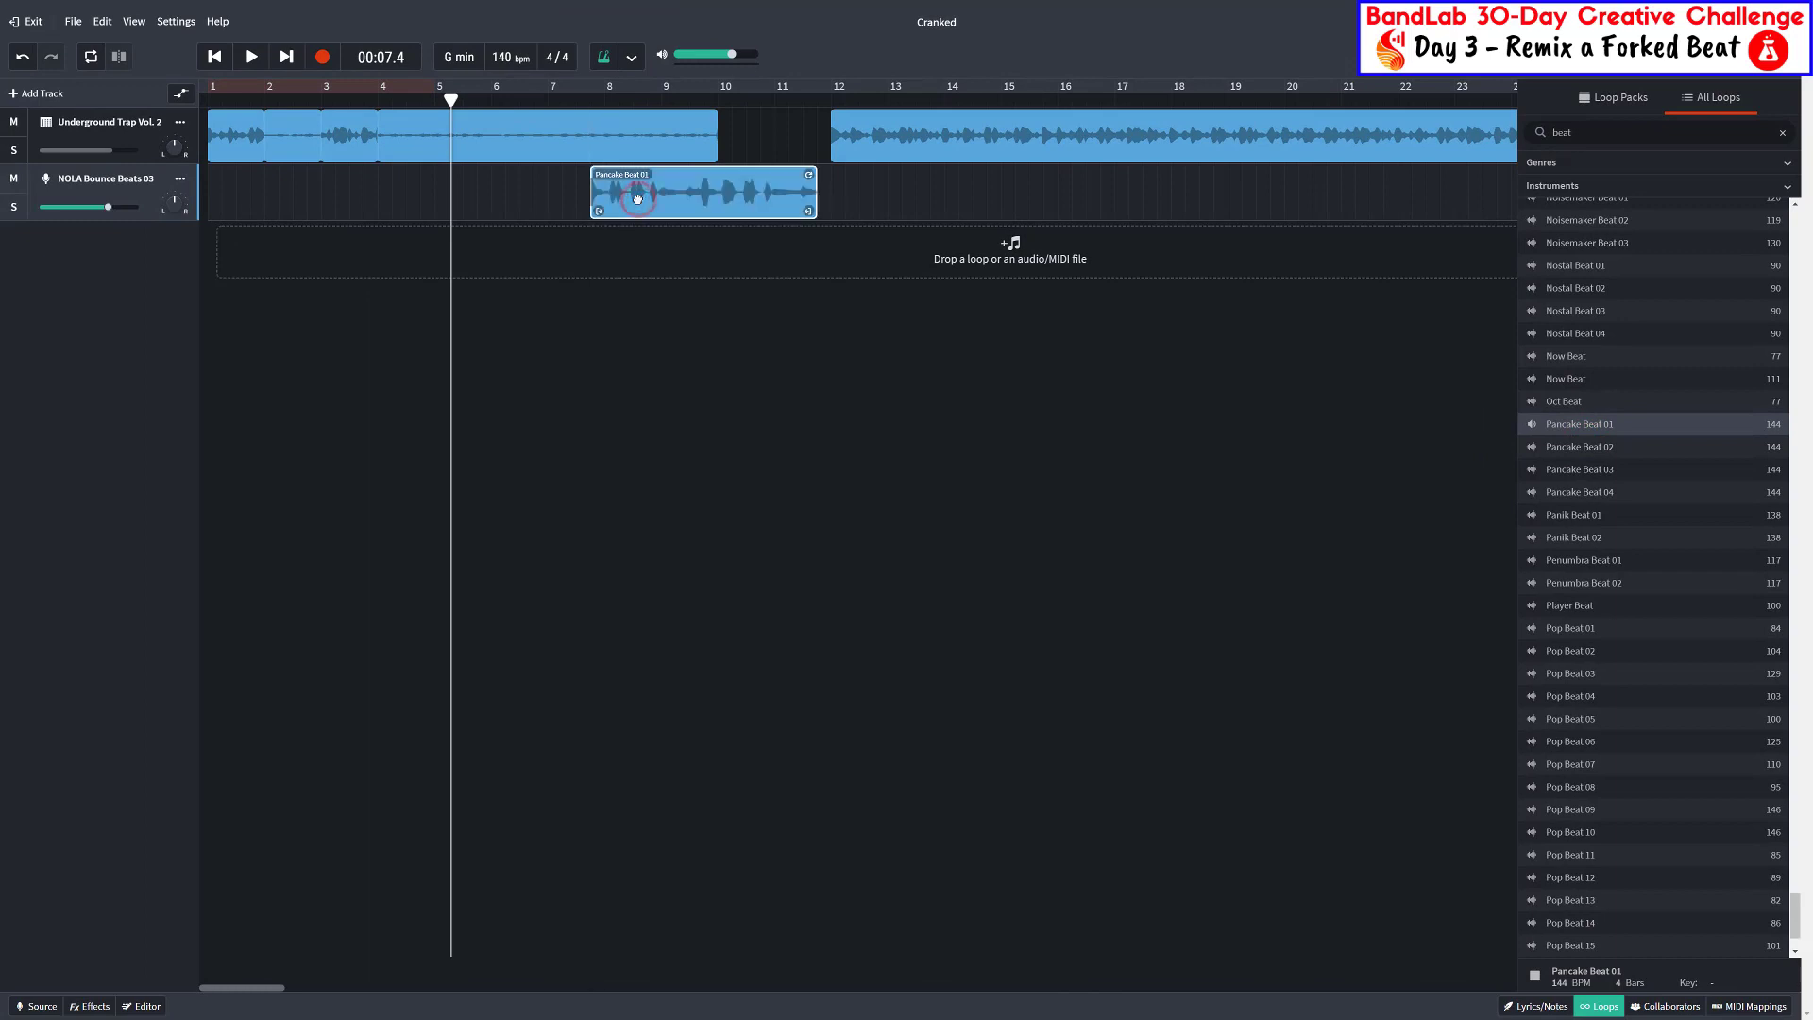
key("space")
left_click_drag(616, 196, 484, 200)
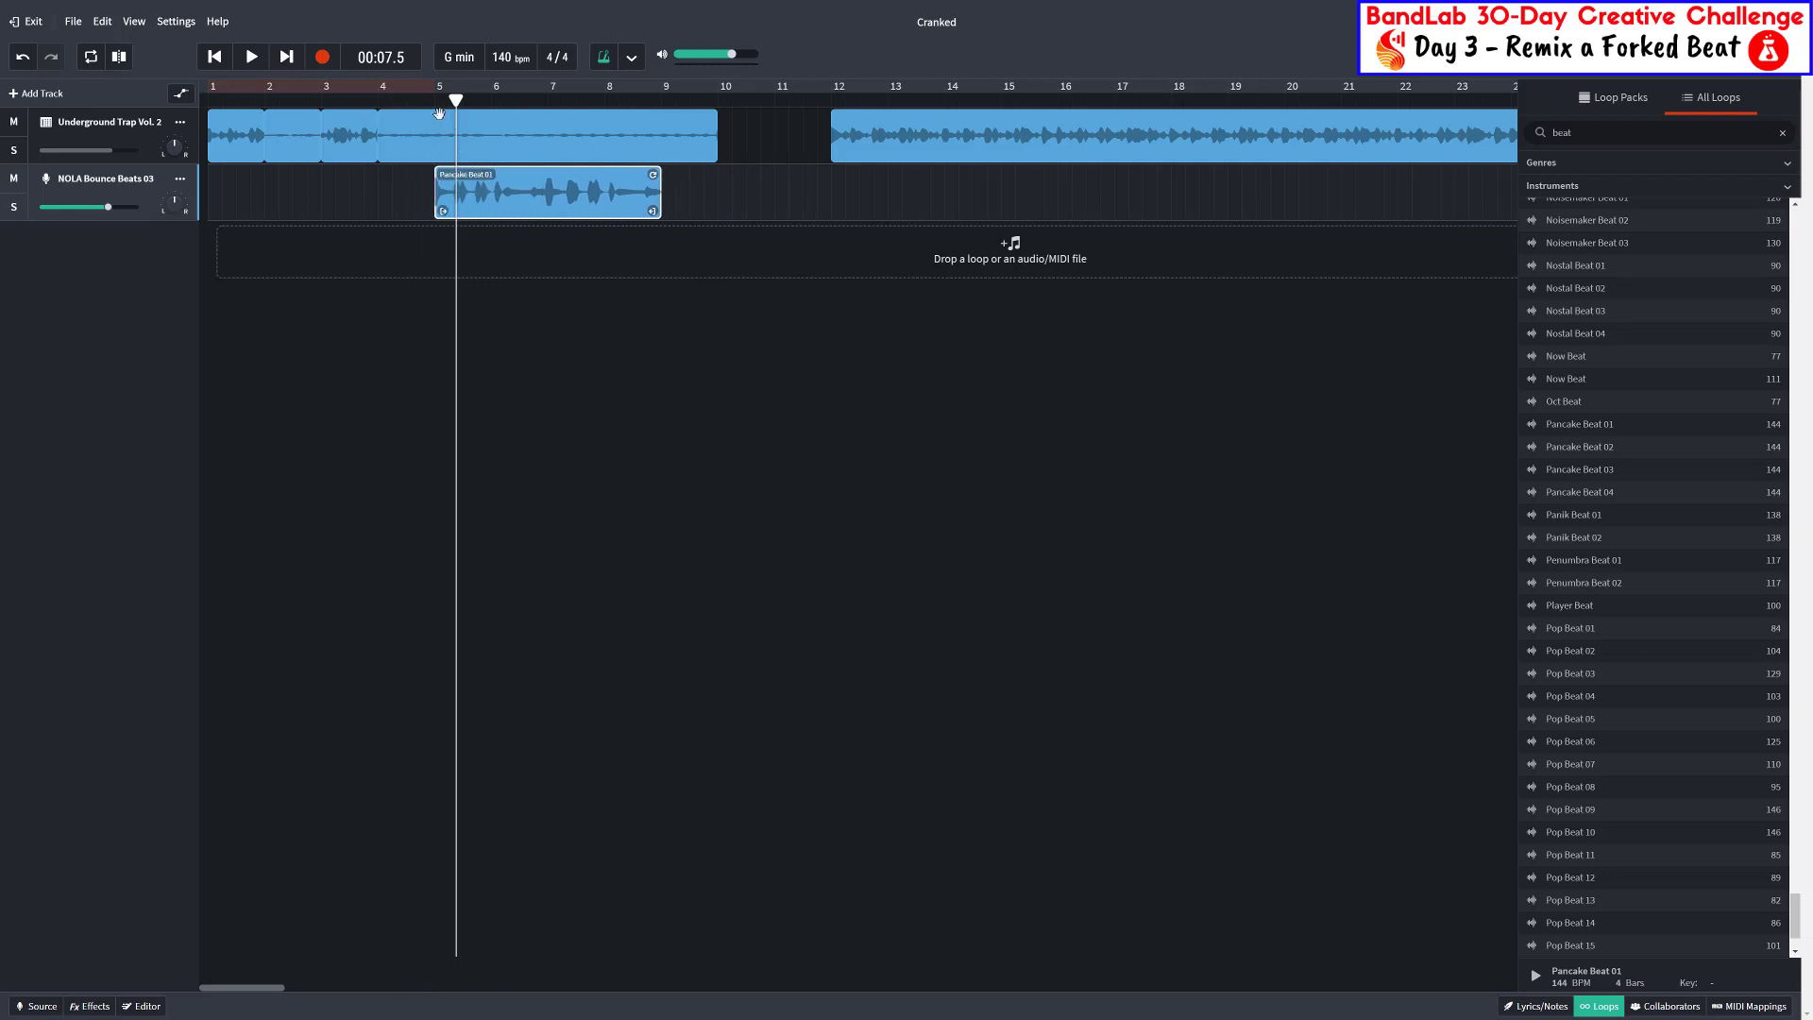
Play the arrangement from the start through the Pancake Beat 01 loop, and pause after the loop ends
left_click(438, 106)
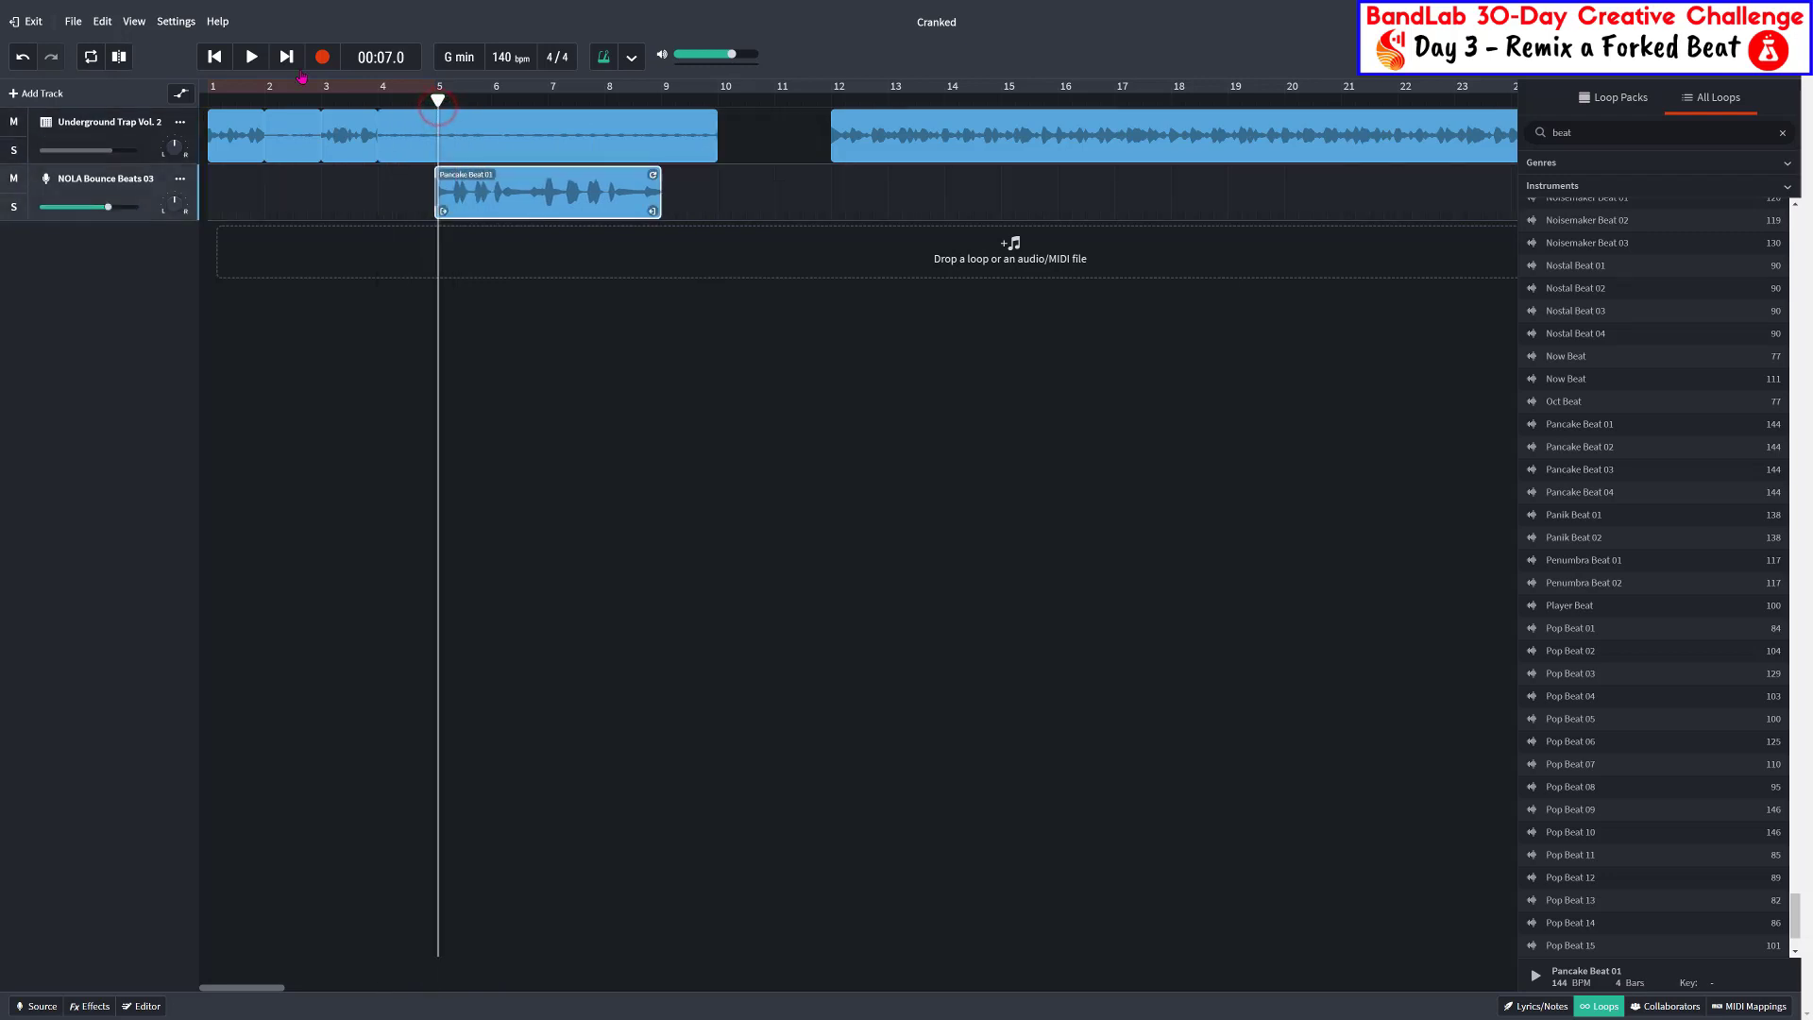
left_click(223, 56)
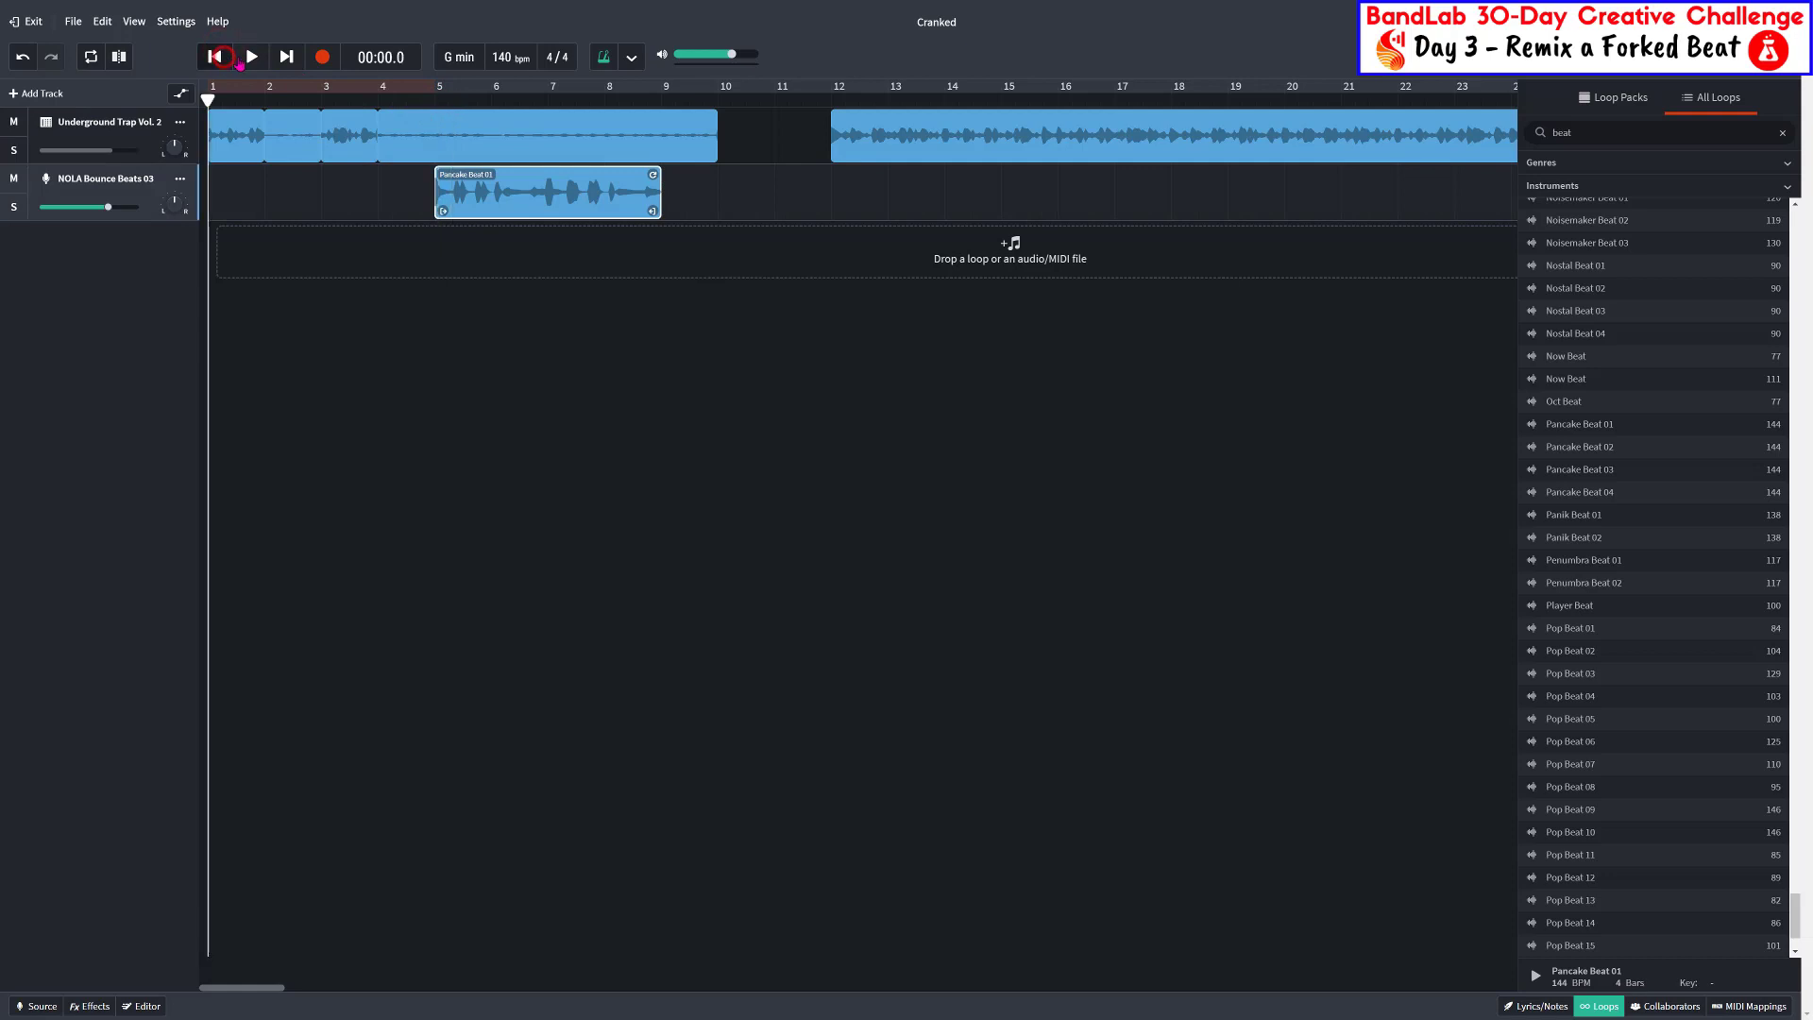
left_click(250, 58)
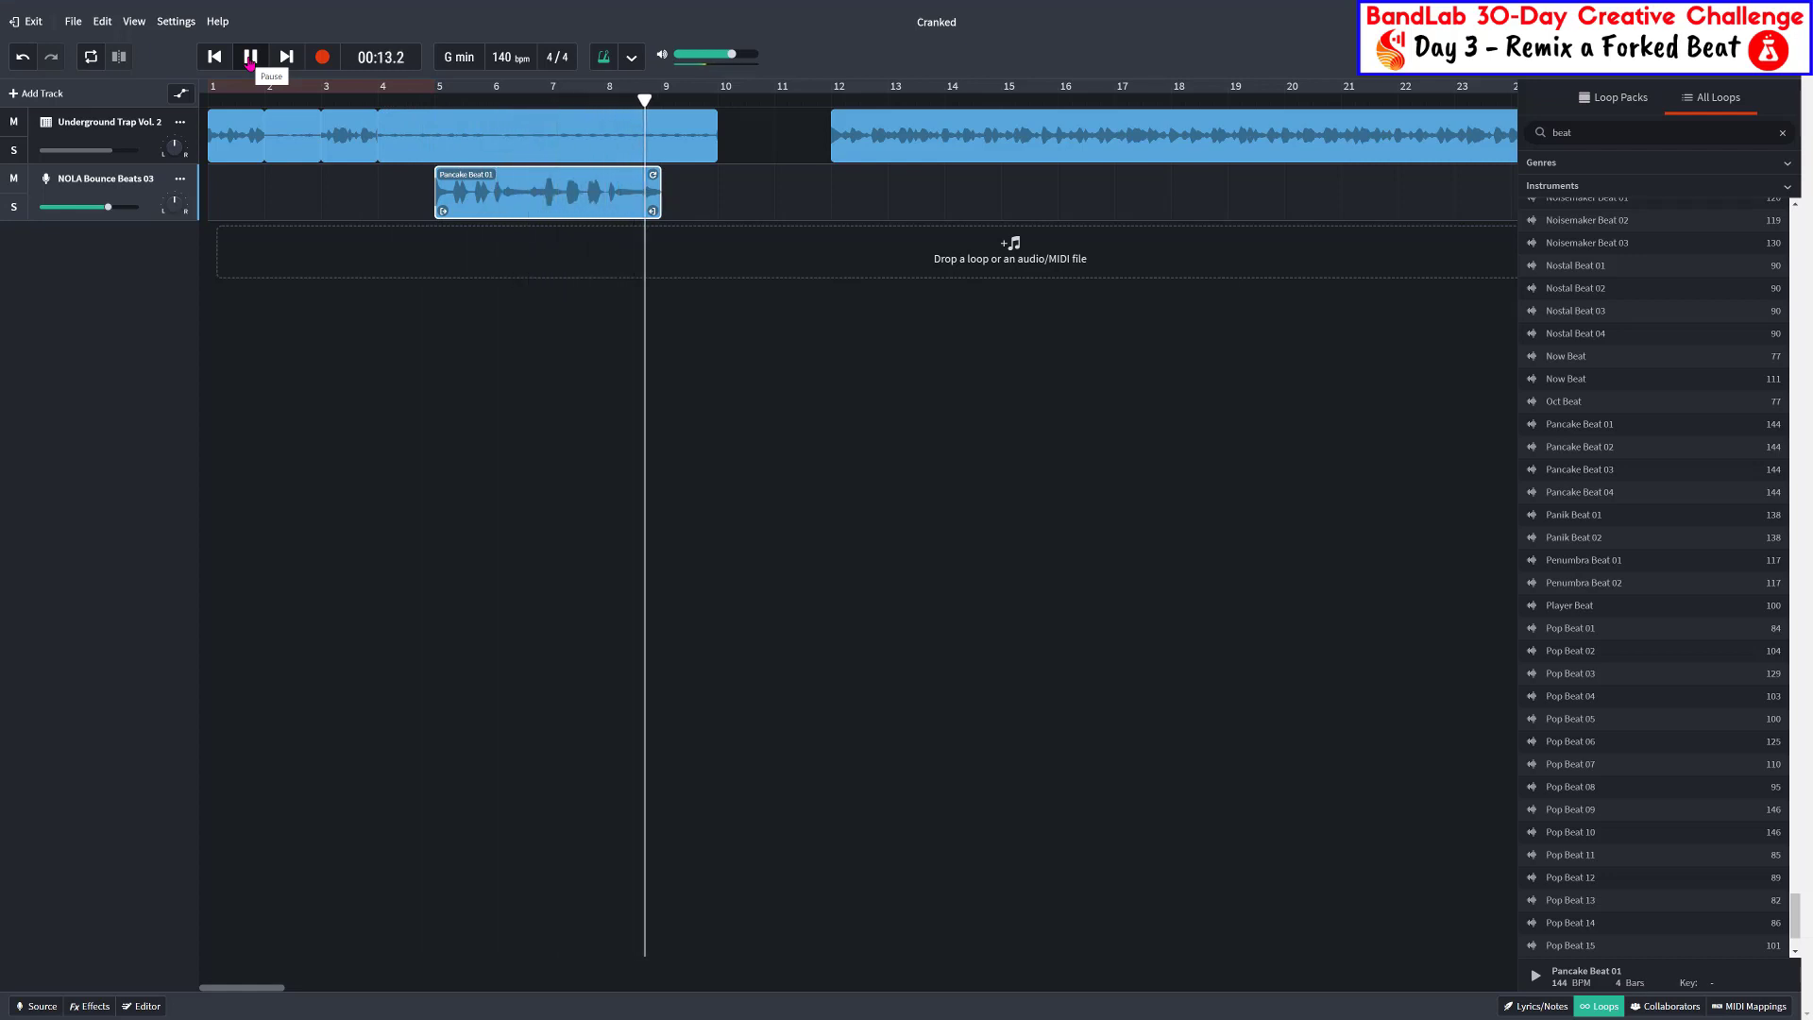
left_click(250, 58)
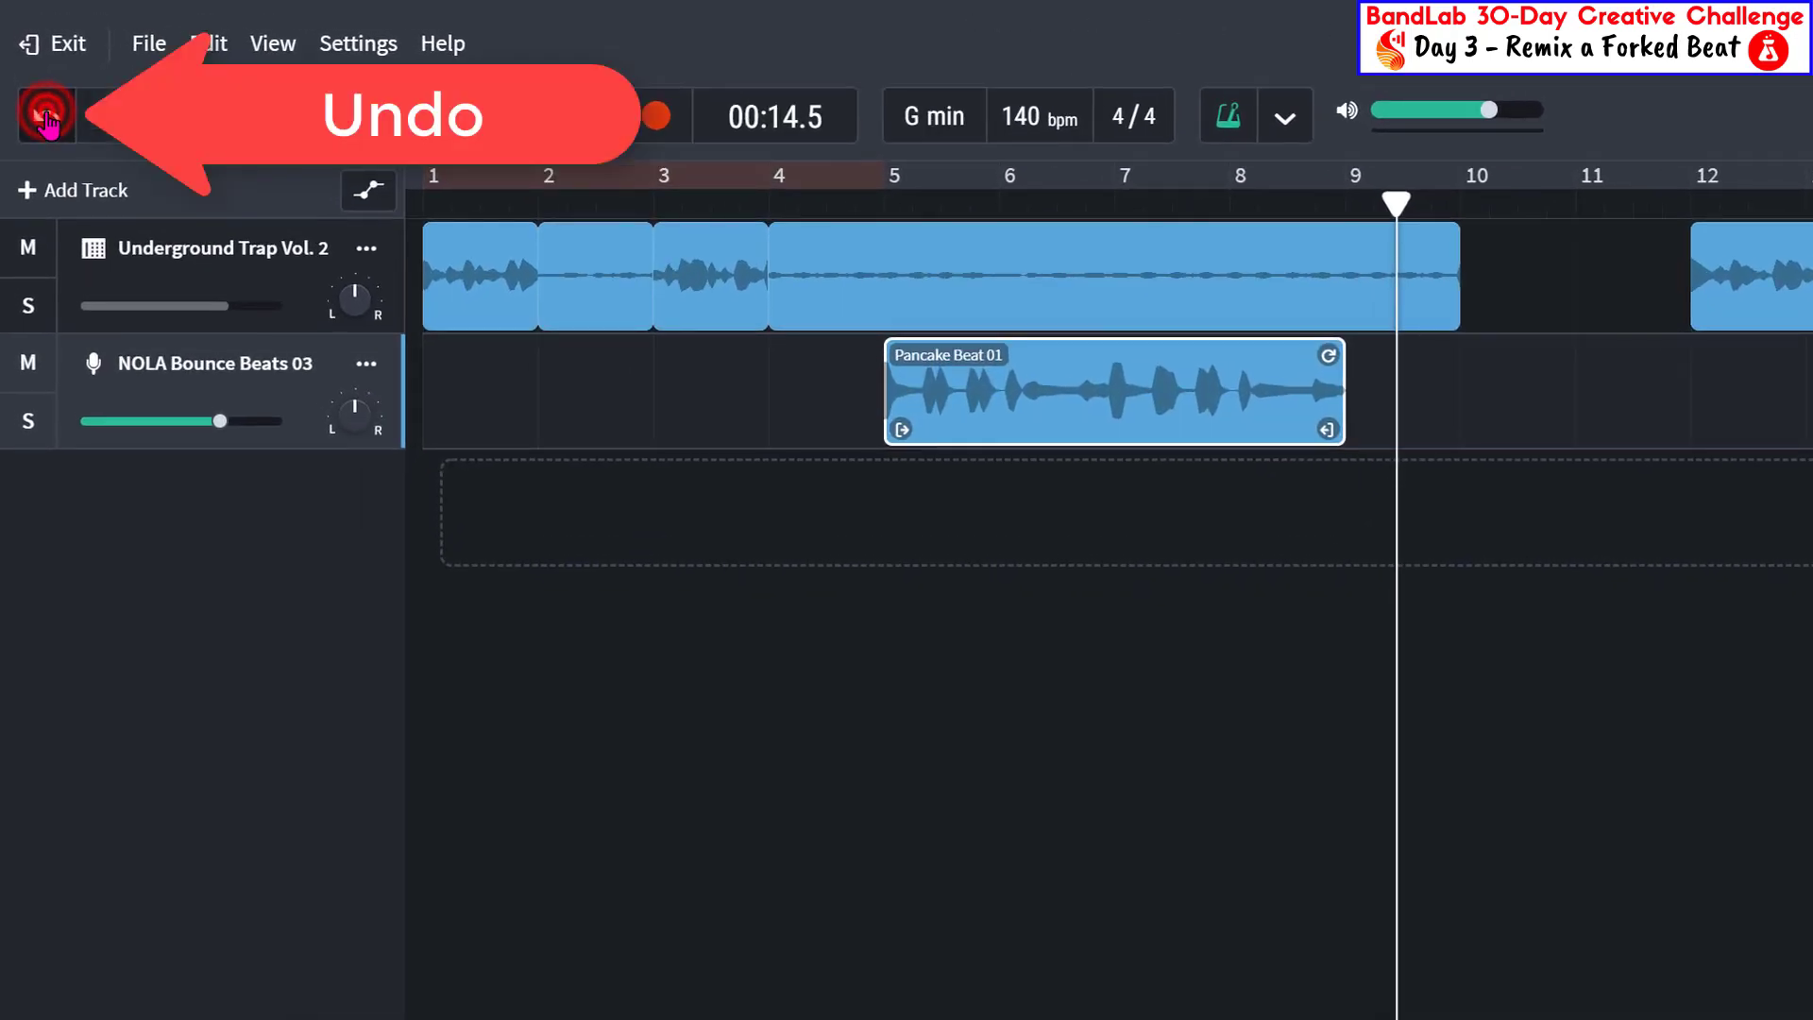
Undo all the slicing, clip moves and loop additions made in the project
left_click(45, 115)
left_click(46, 115)
left_click(45, 115)
left_click(45, 116)
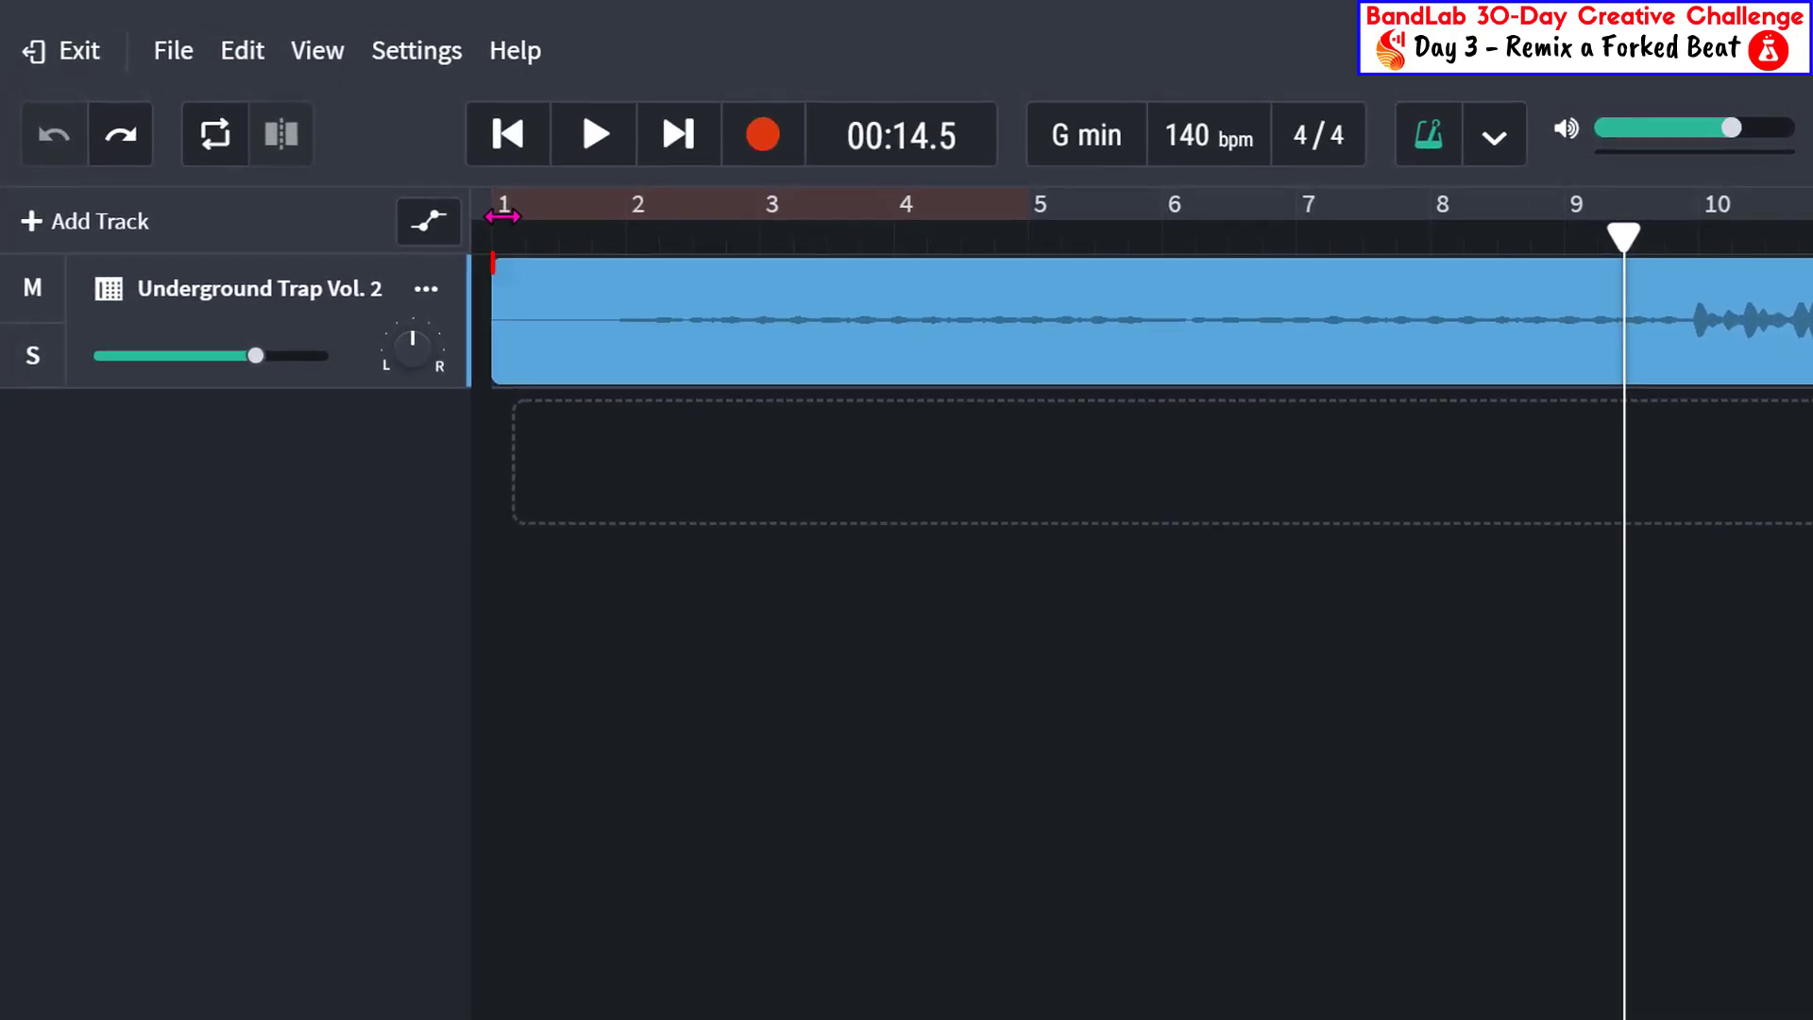
Play the Underground Trap Vol. 2 track from the start through the silence in its opening bar, and pause
left_click(507, 140)
left_click(594, 141)
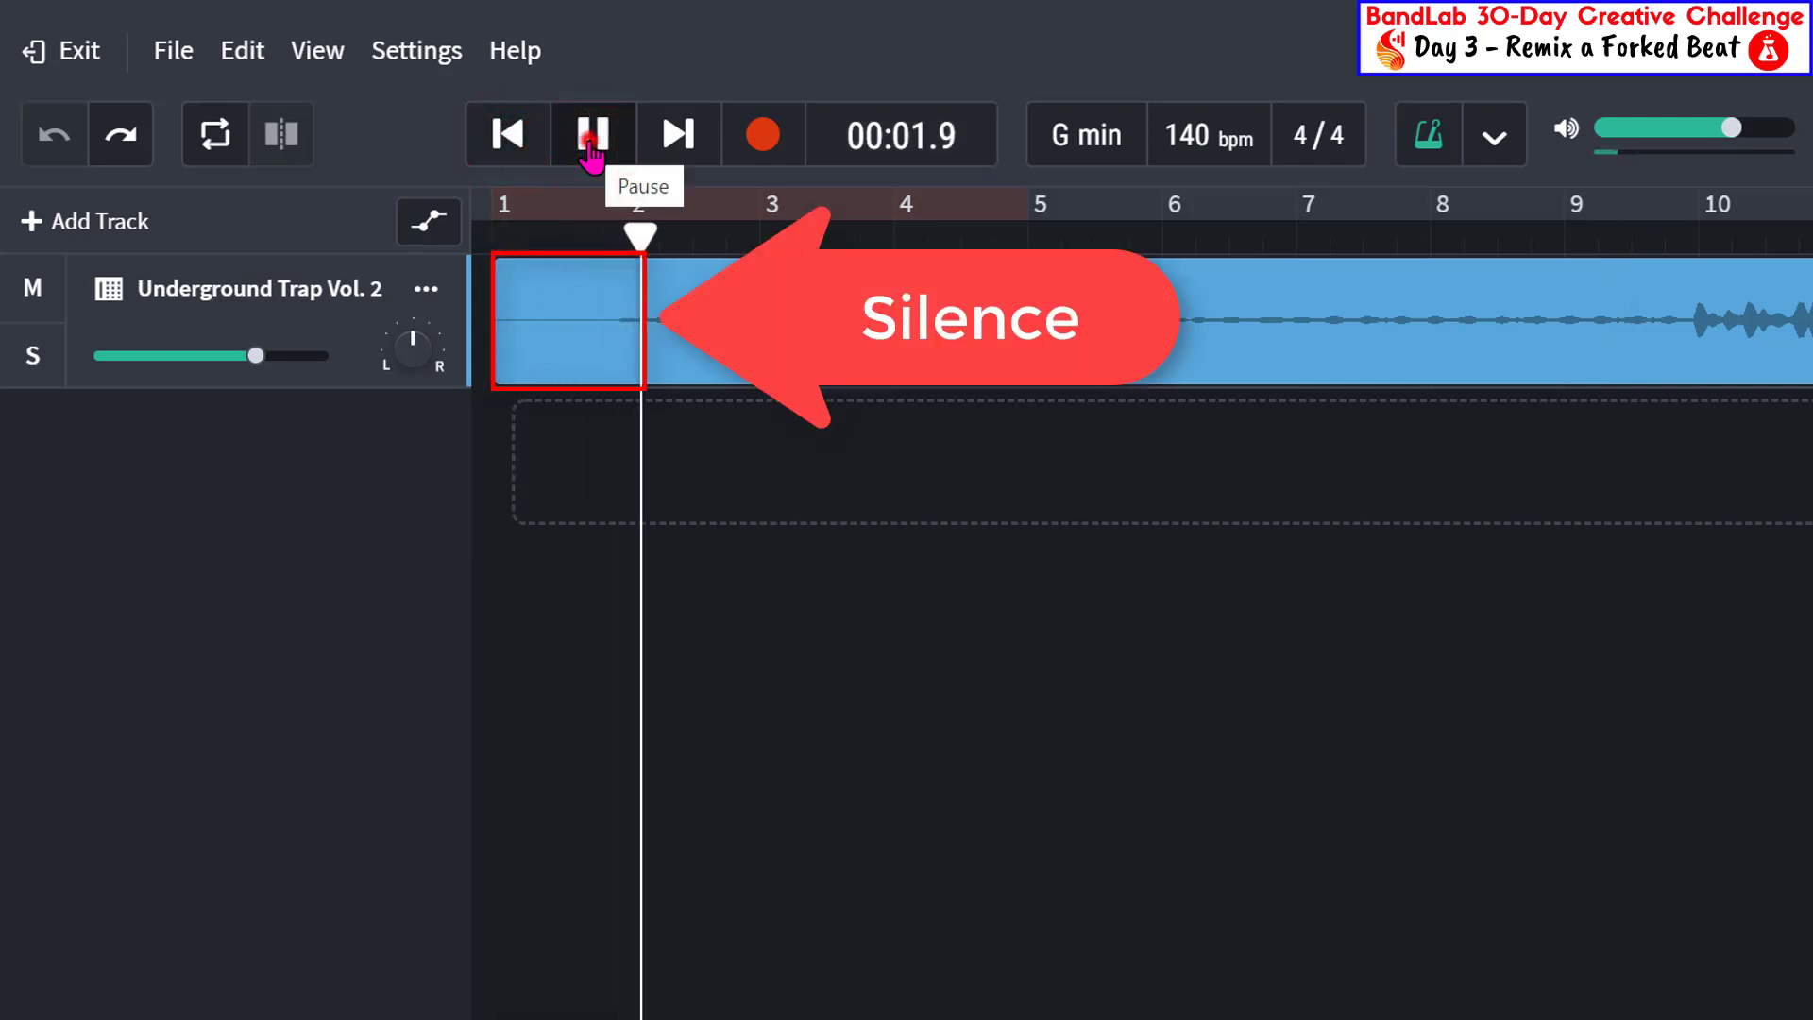
left_click(593, 142)
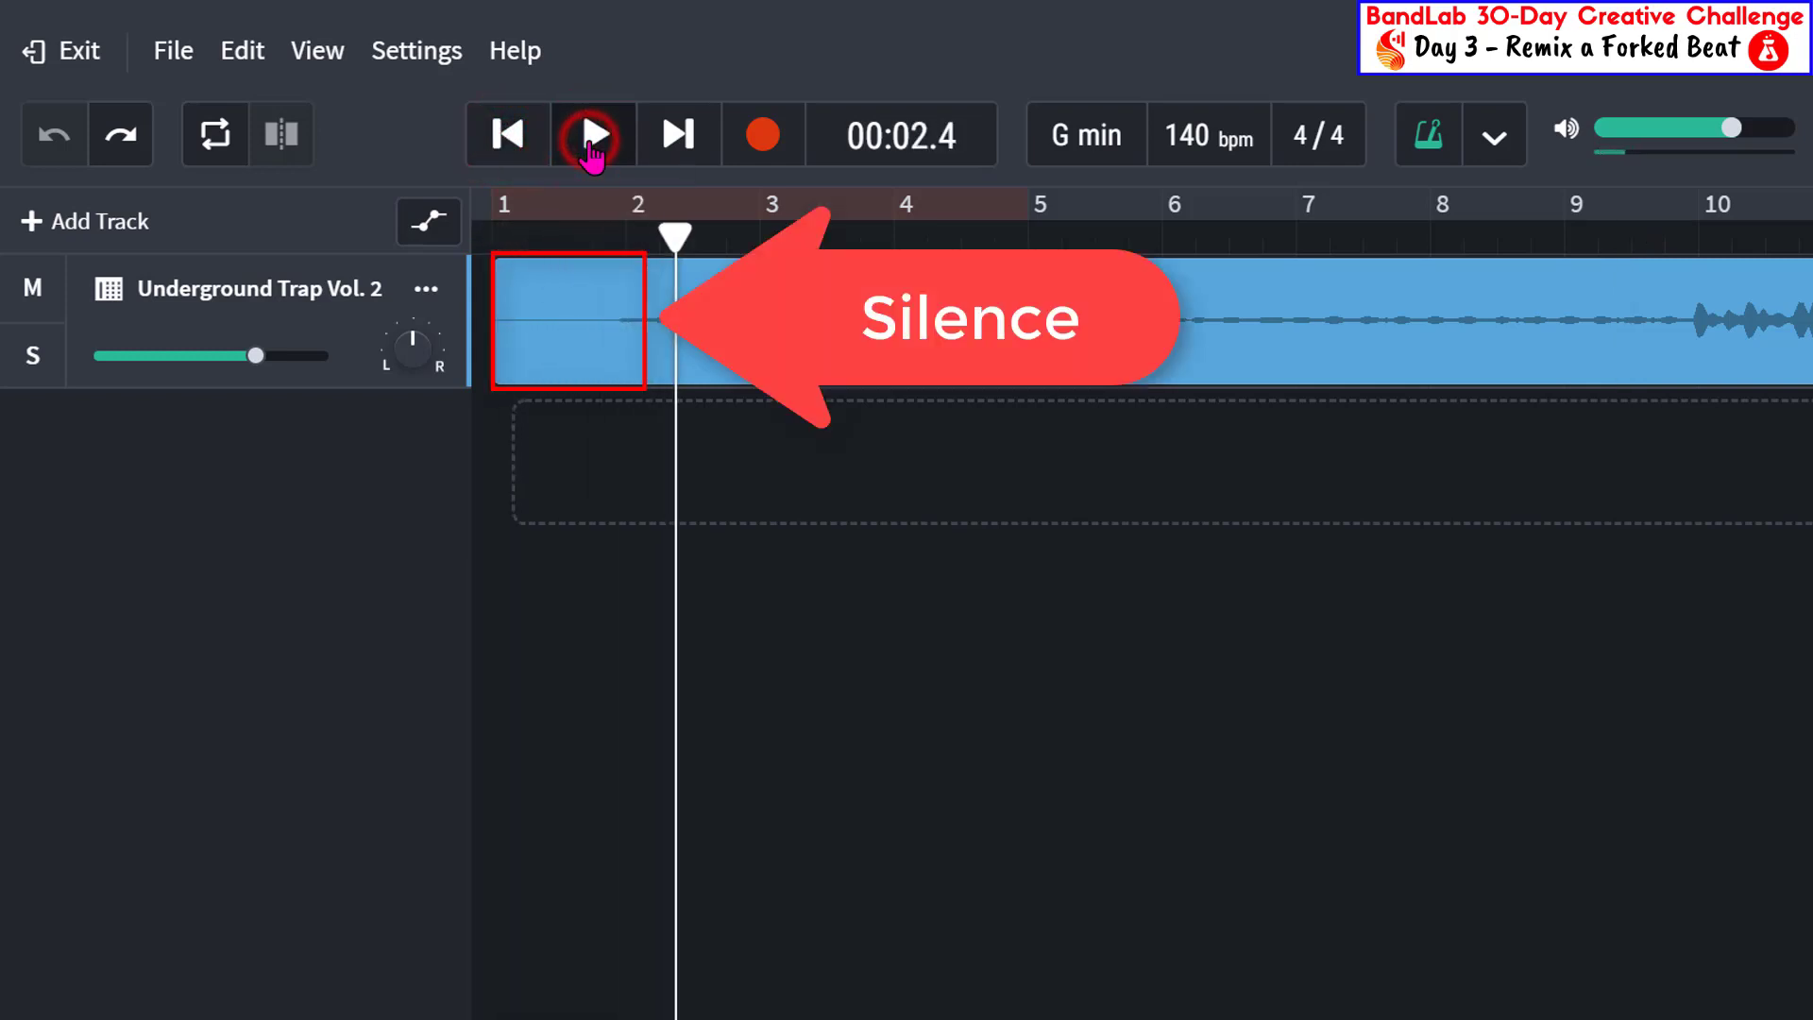
Split the Underground Trap Vol. 2 clip at 00:01.7, just before bar 2, and delete the silent opening piece
left_click(624, 227)
left_click(588, 356)
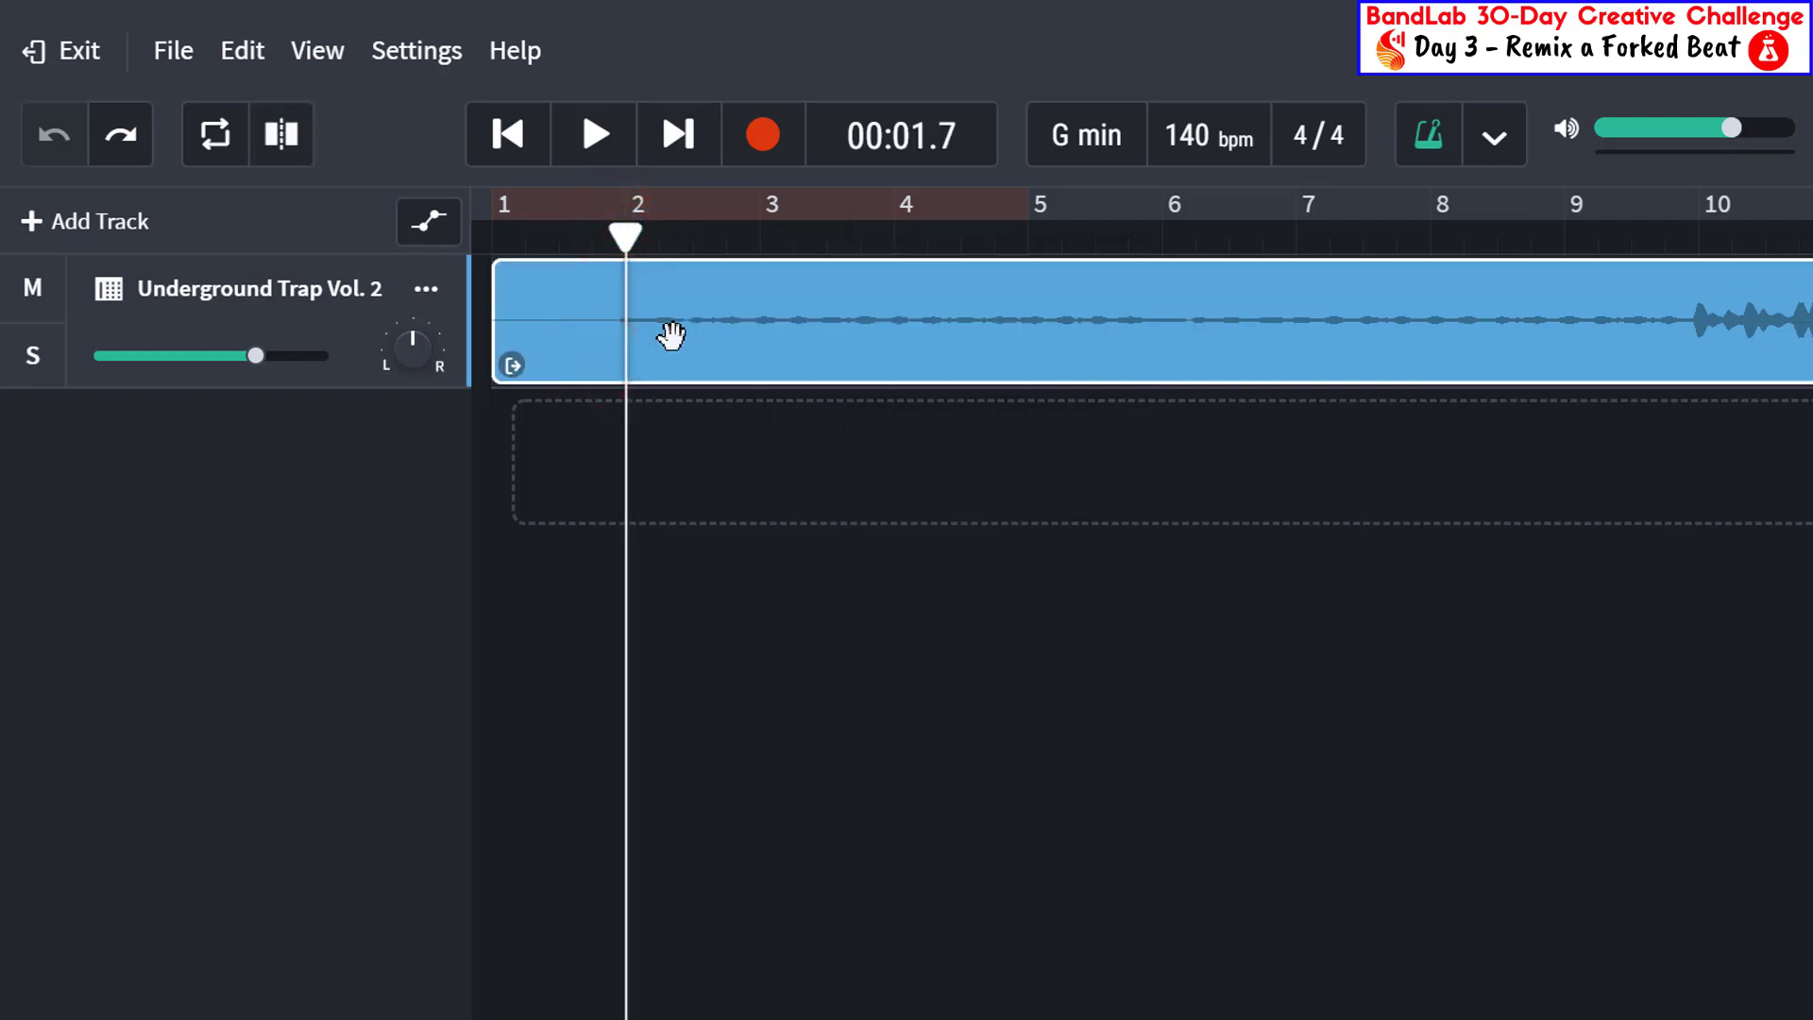
key("s")
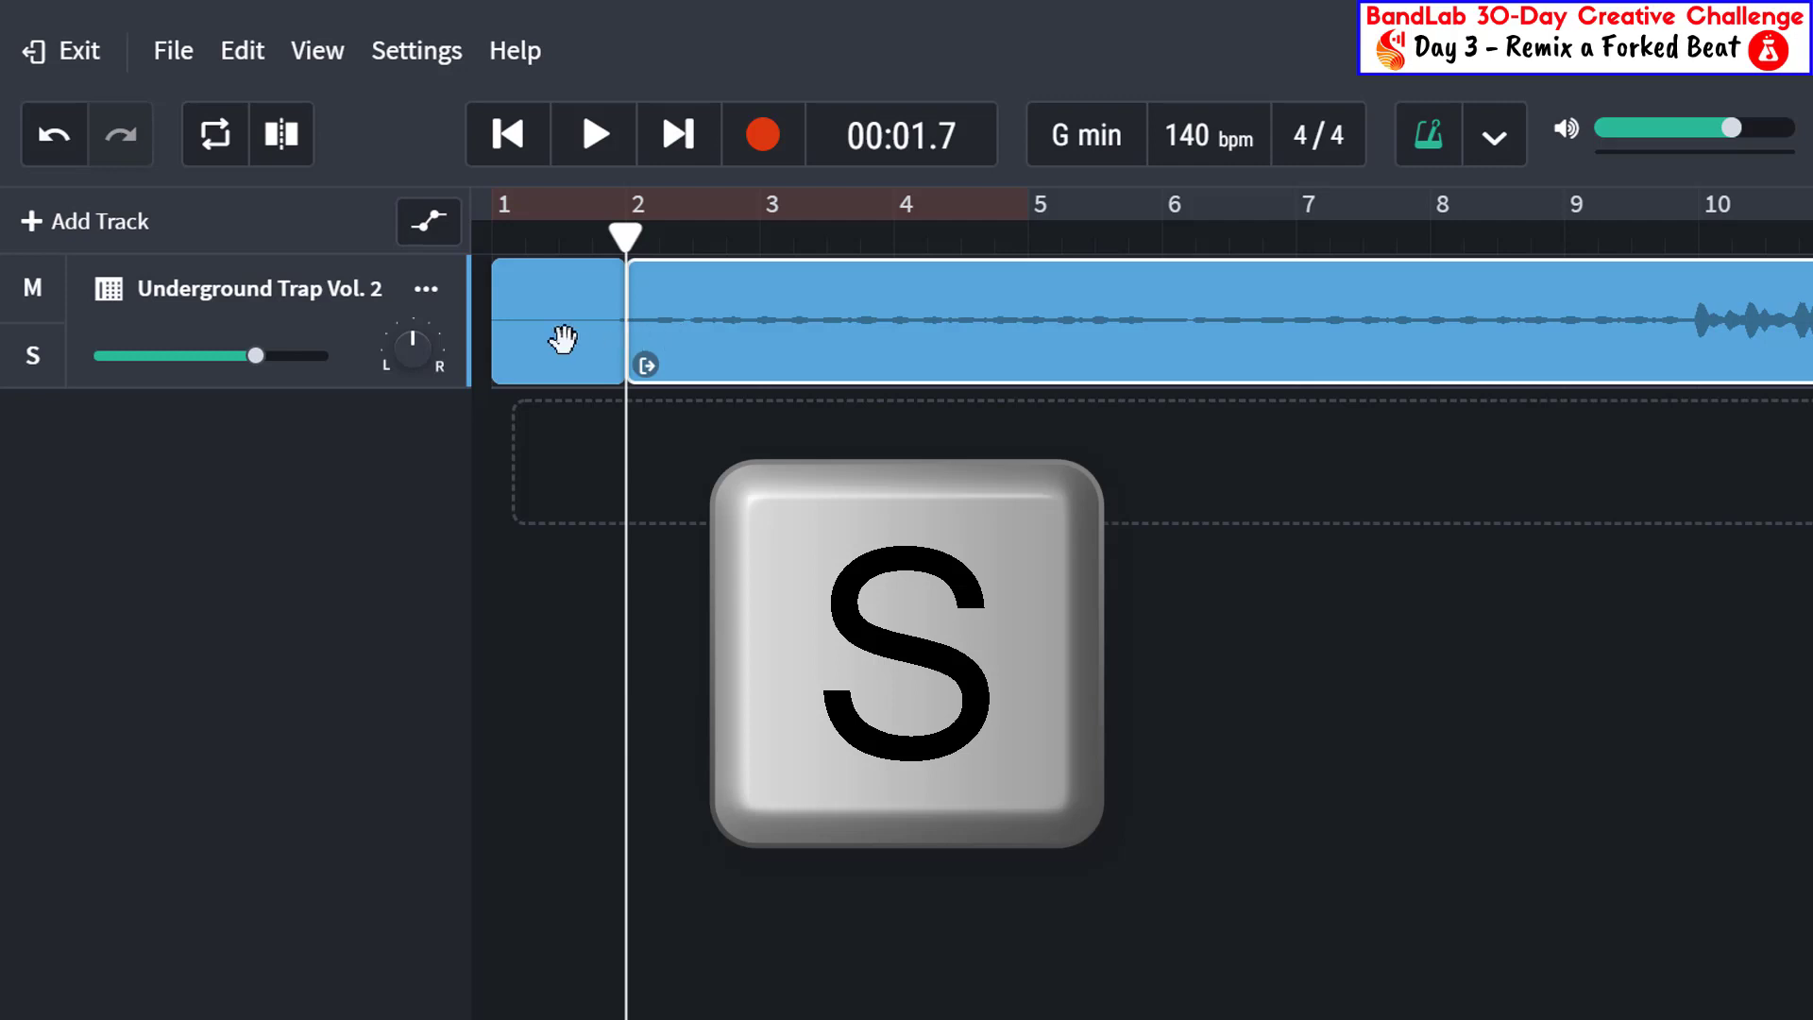
left_click(564, 341)
key("Delete")
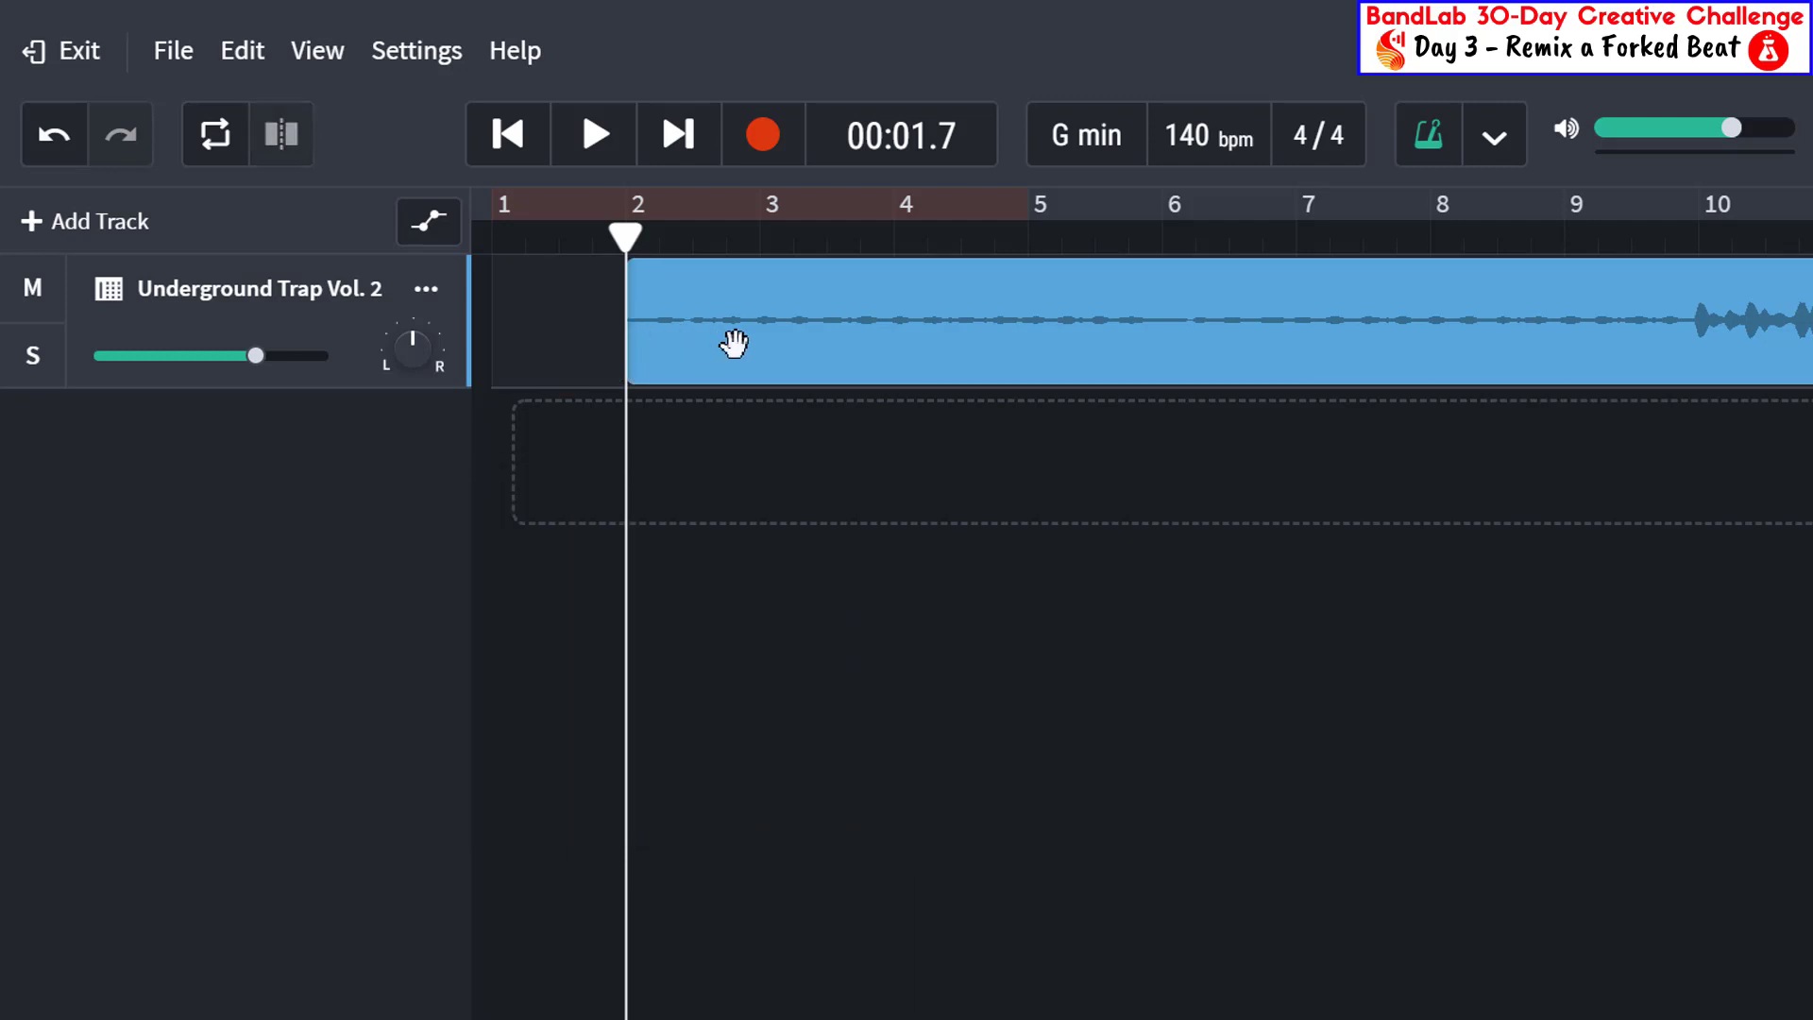
Shift the remaining clip to start at bar 1, and return the playhead to the beginning
left_click(736, 343)
left_click_drag(736, 344, 558, 344)
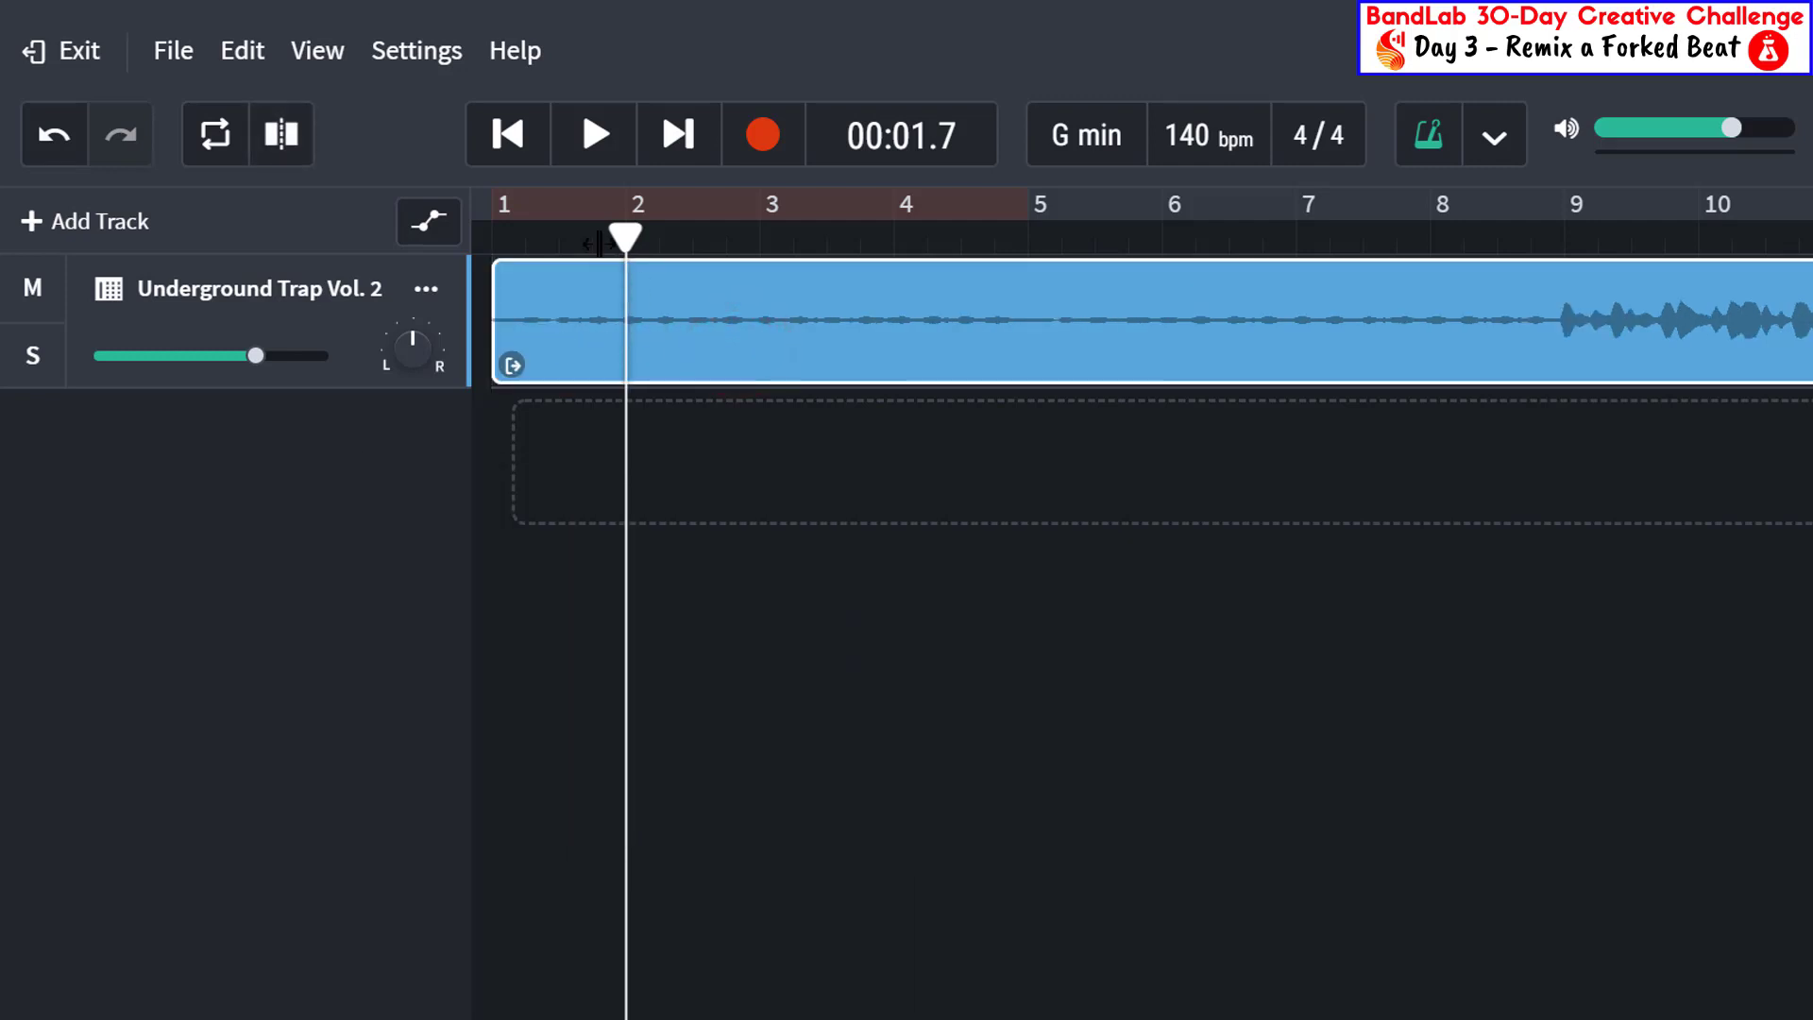
left_click(510, 135)
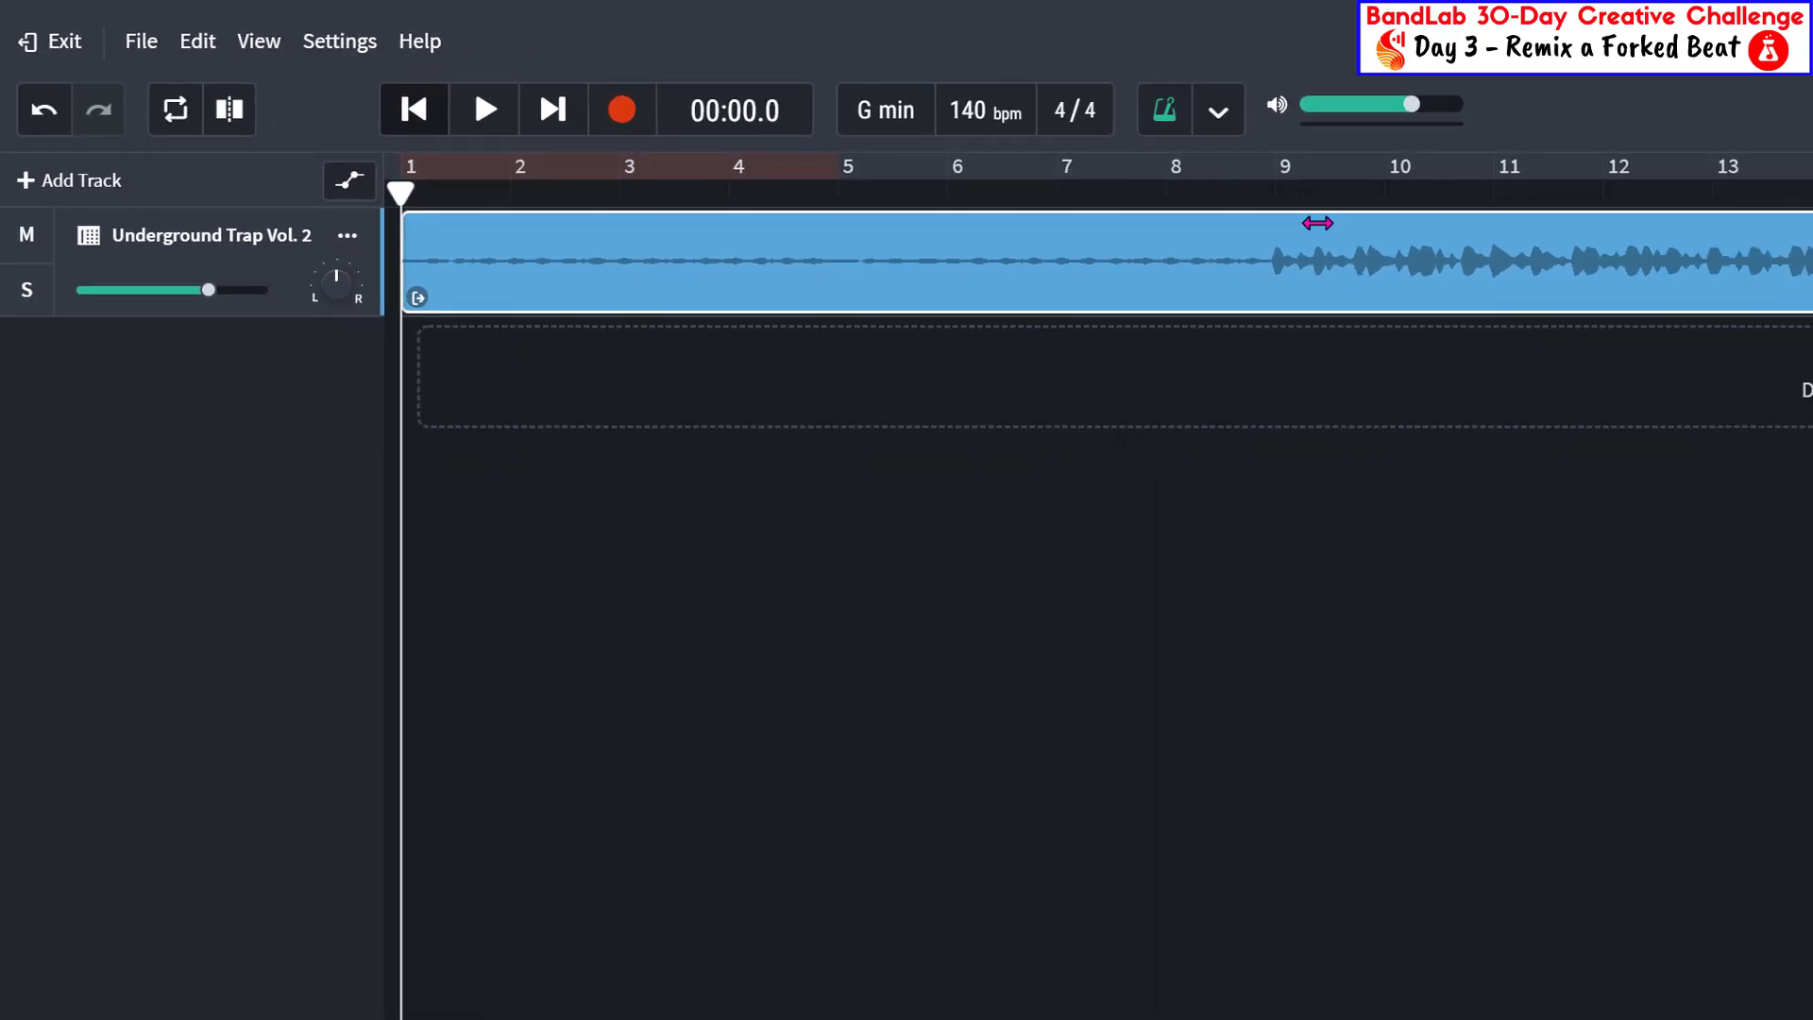
Hide the loop list, split the clip just before bar 25, and delete everything after the cut
left_click(1598, 1007)
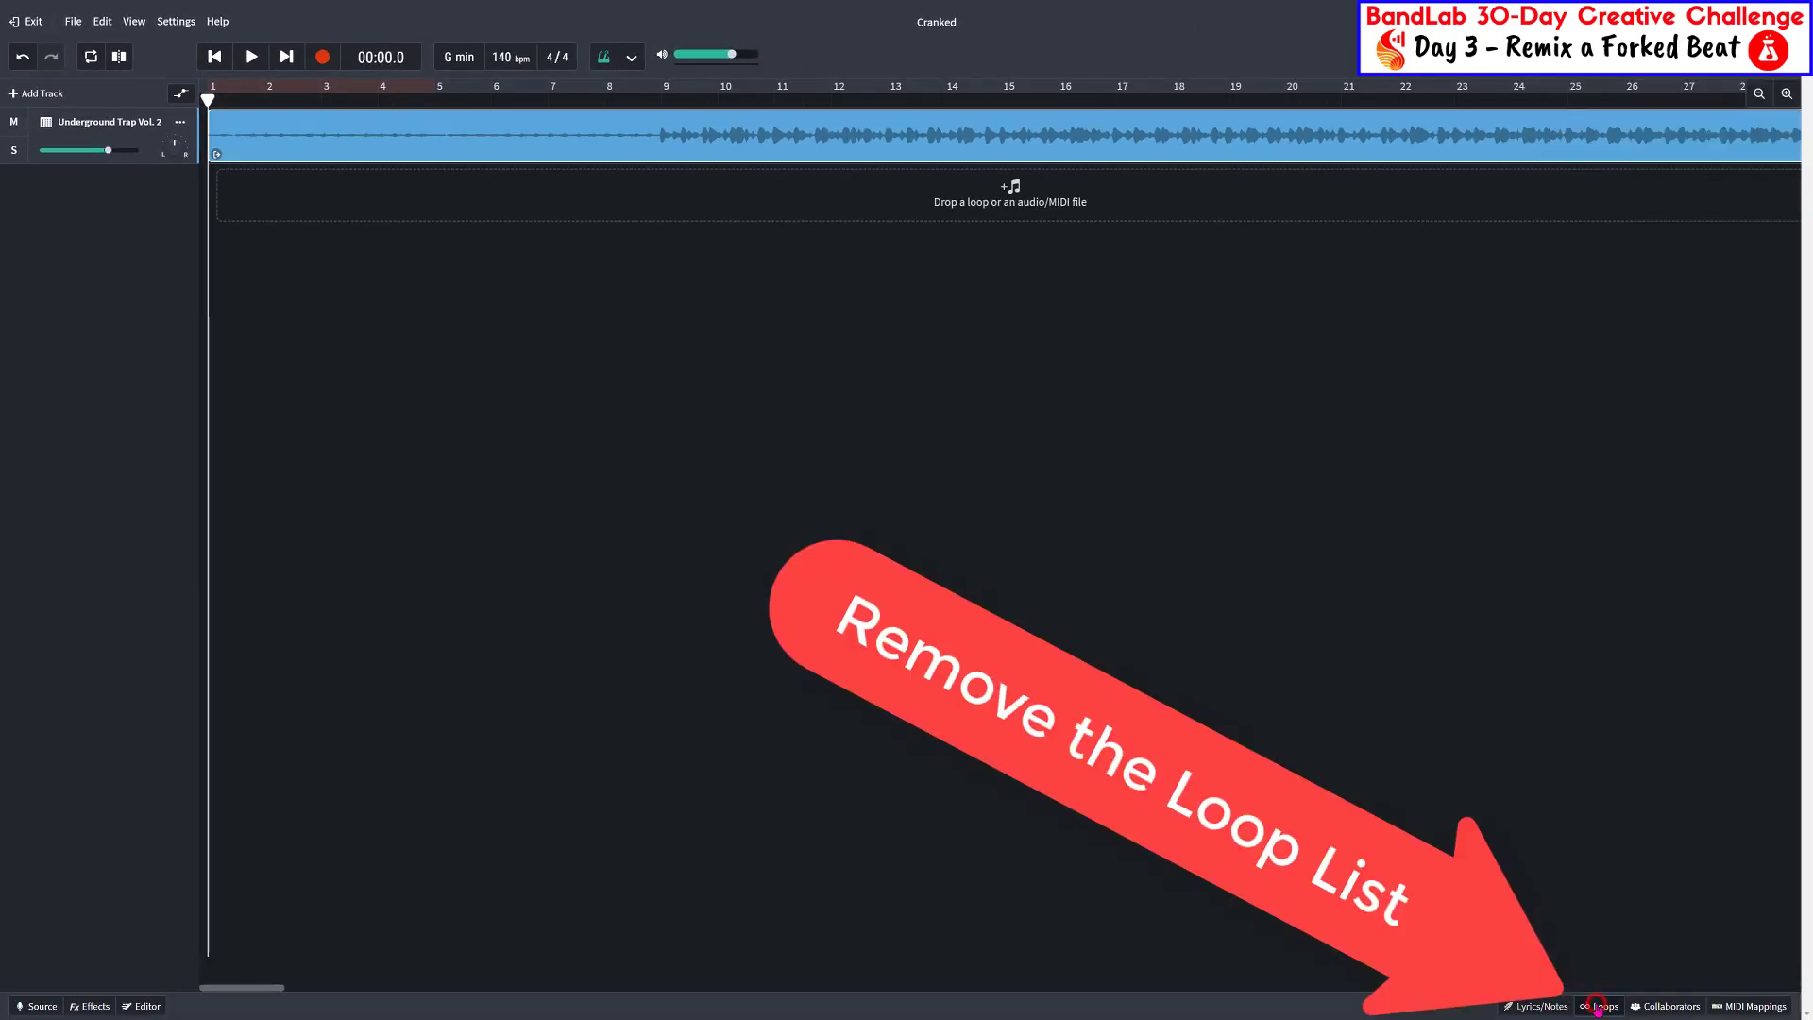
left_click(1570, 107)
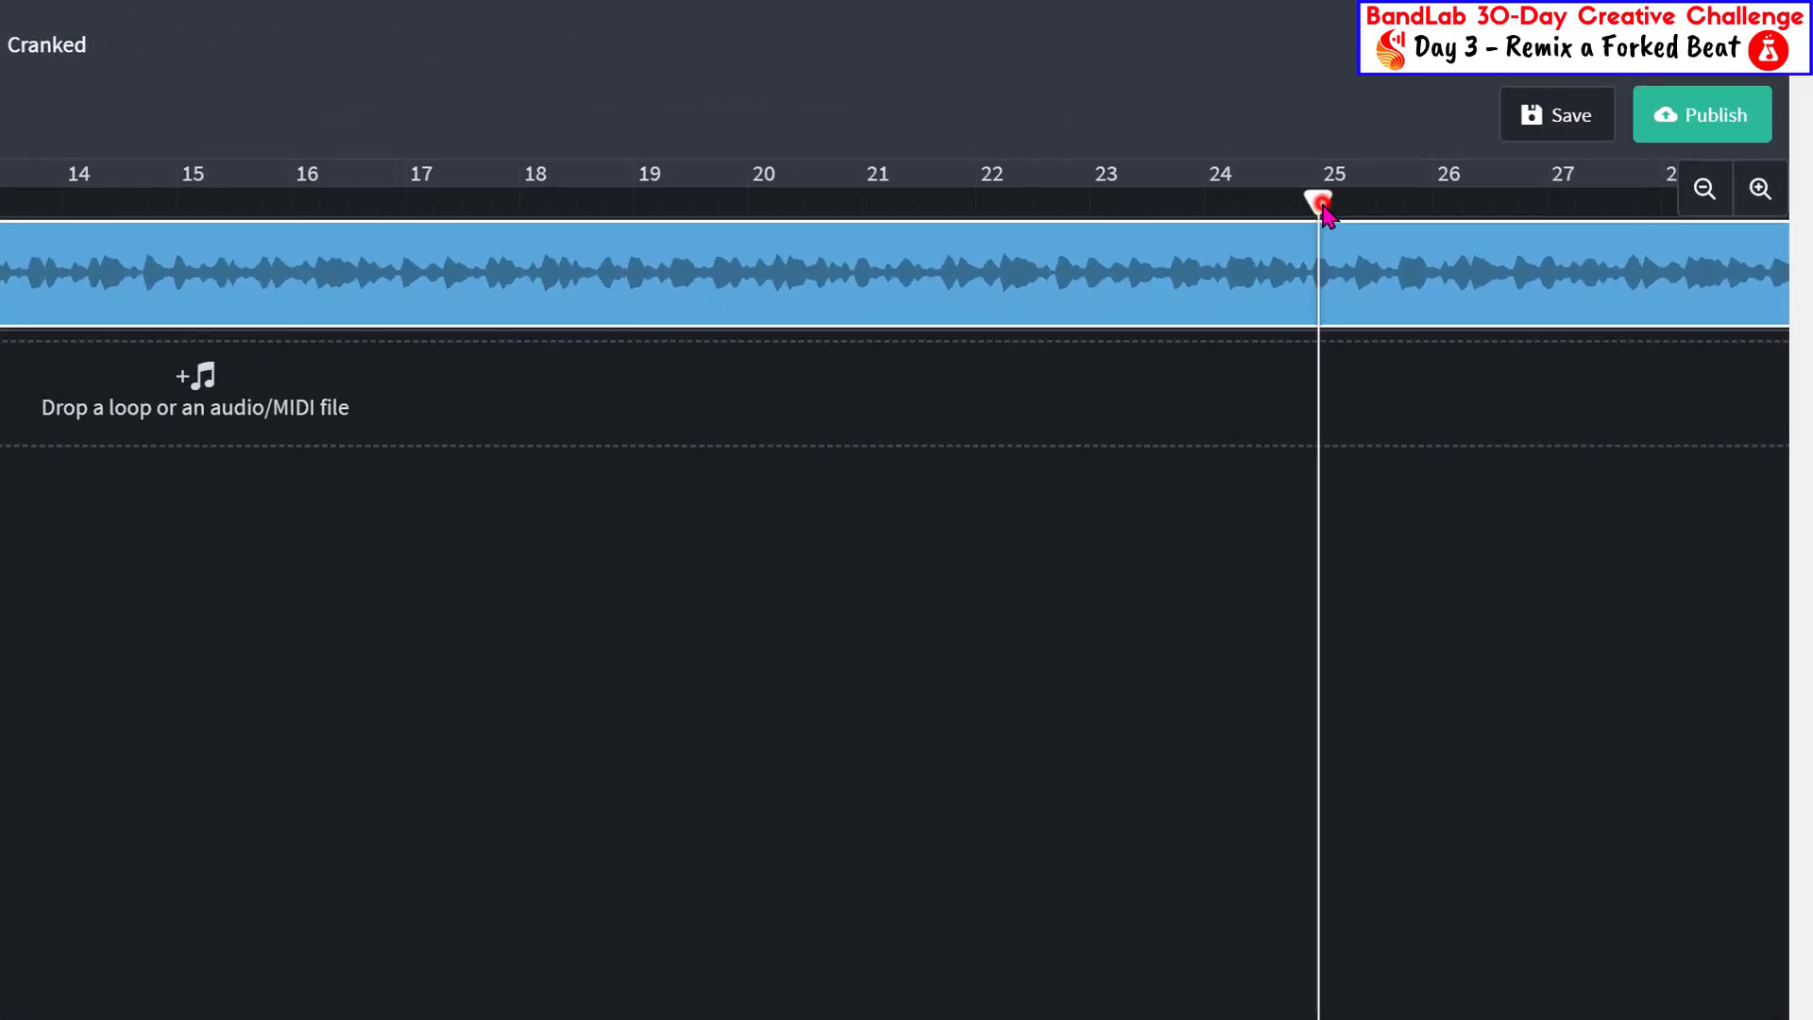
left_click(1344, 281)
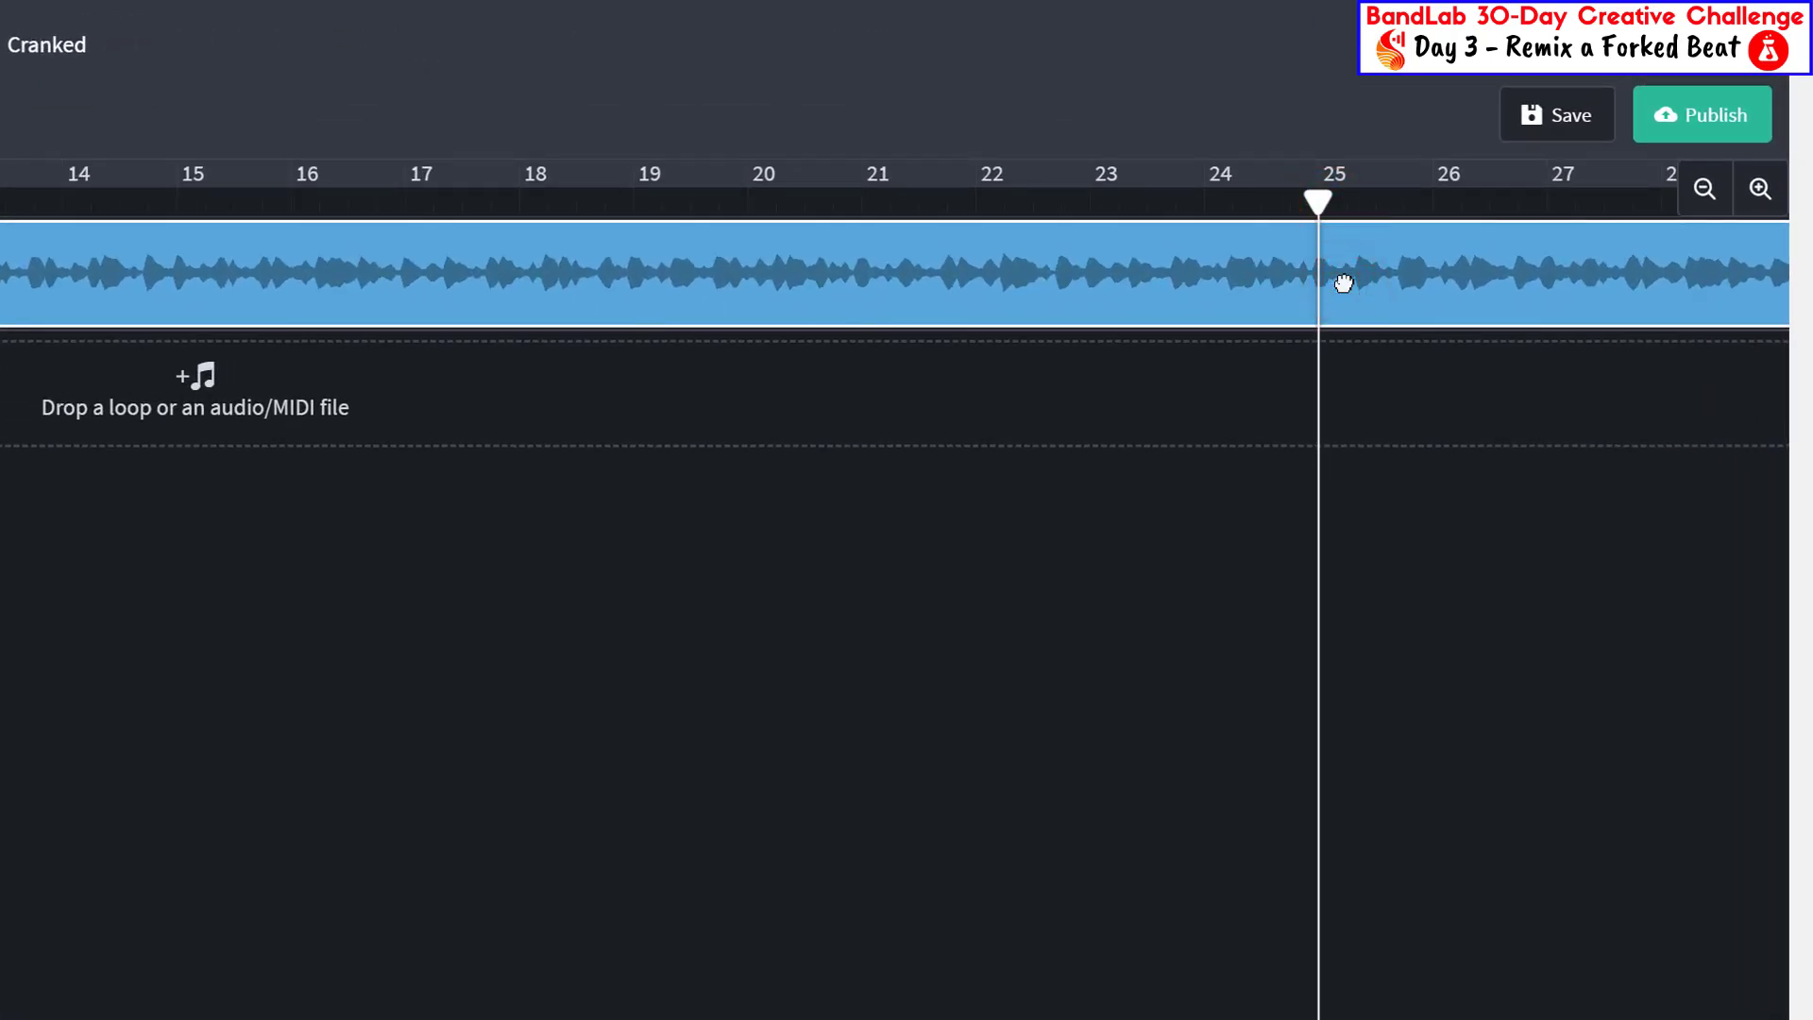
key("s")
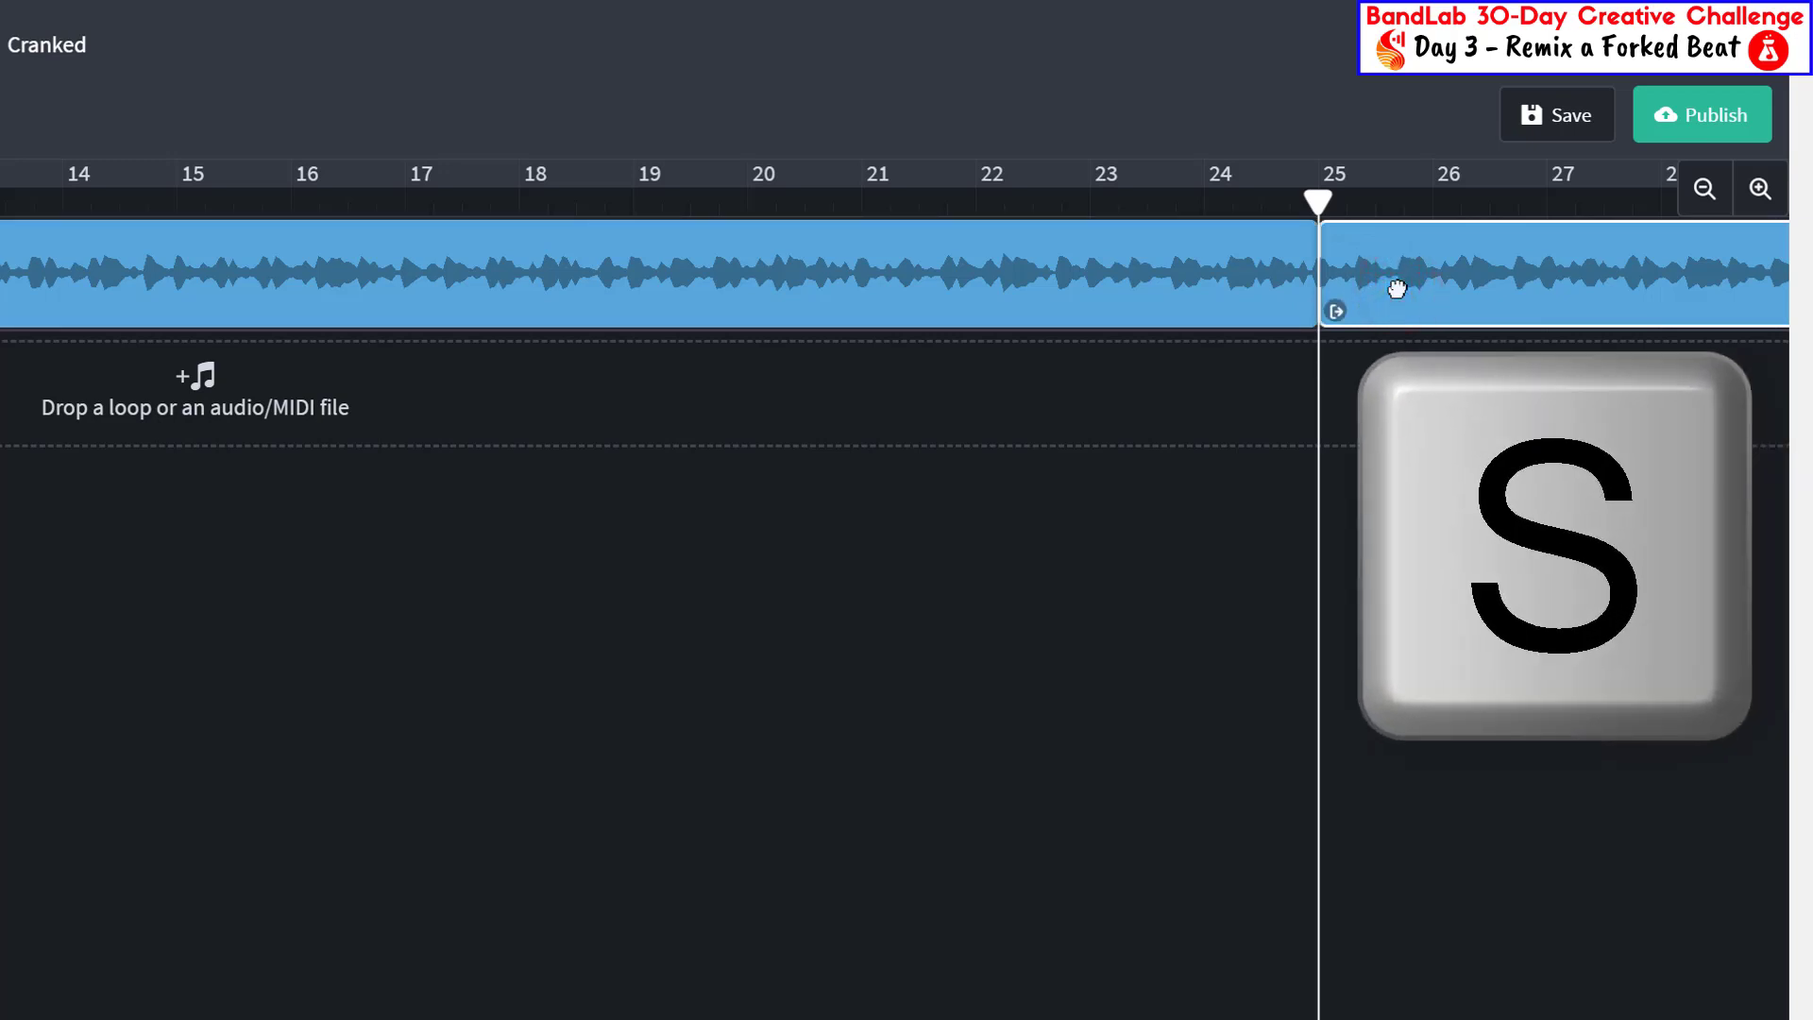
key("Delete")
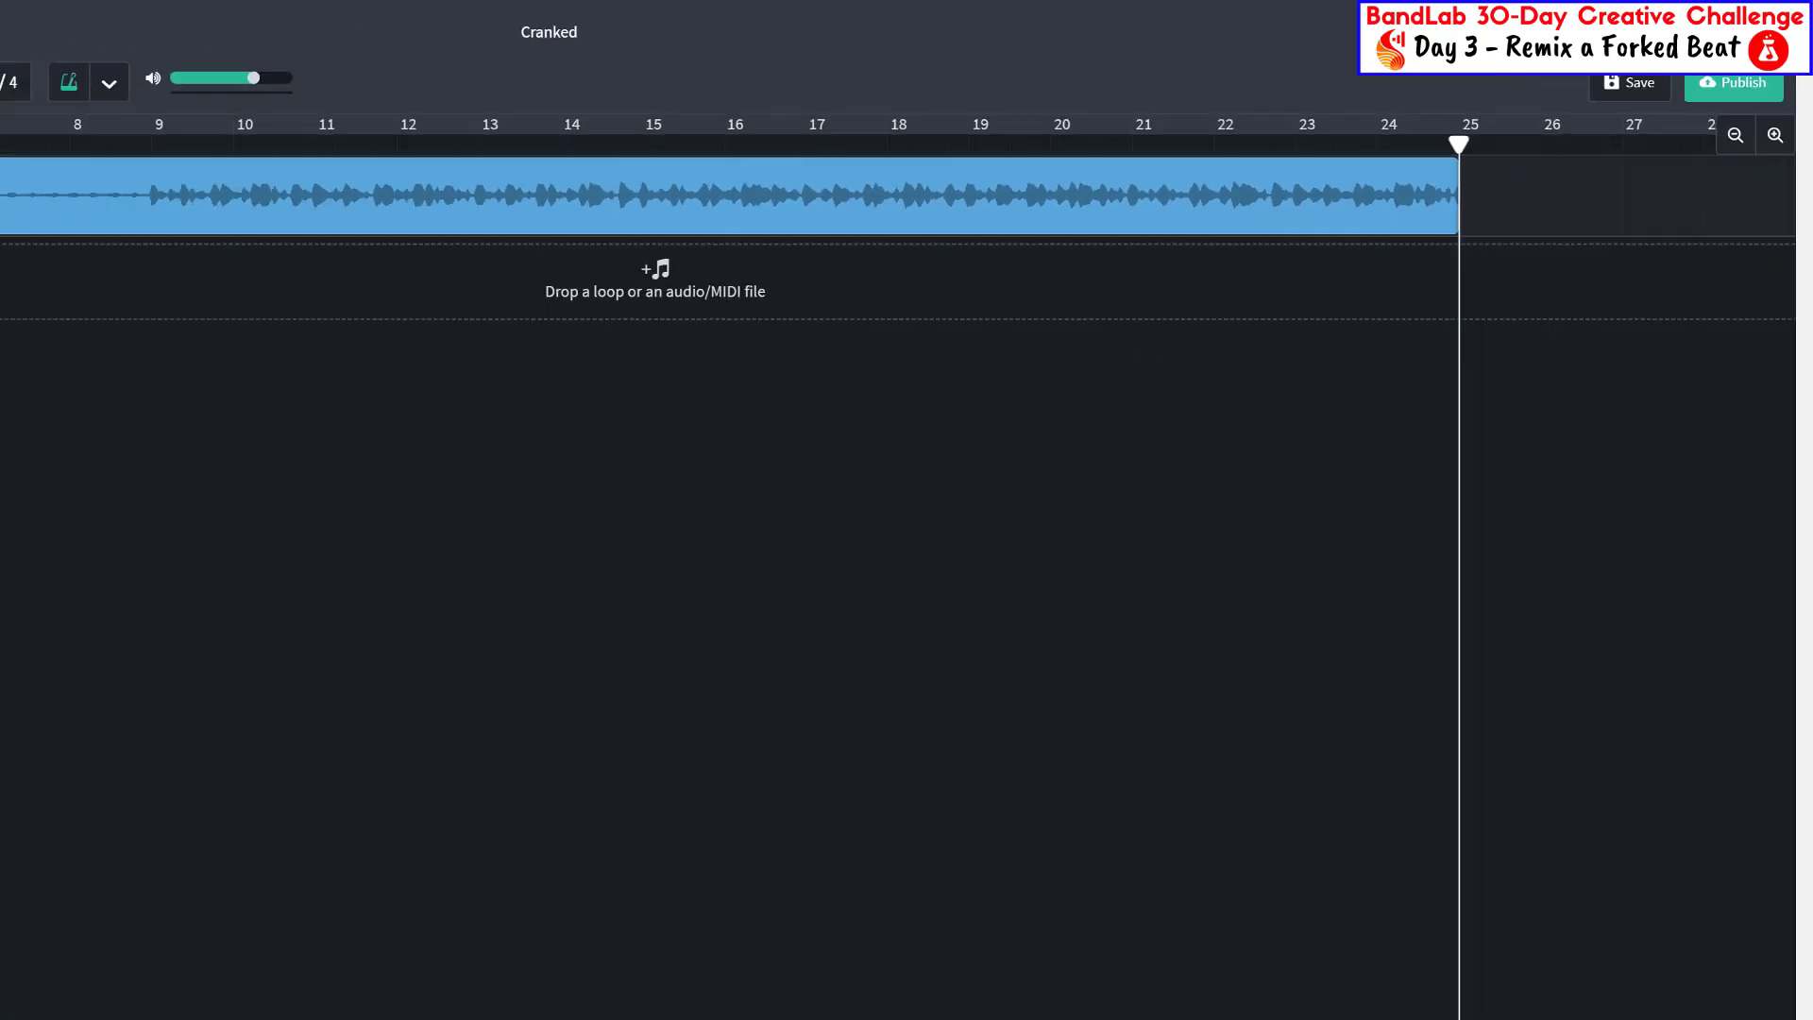
Briefly play the trimmed beat, and add the BL 1176 compressor to the Underground Trap Vol. 2 track
left_click(249, 57)
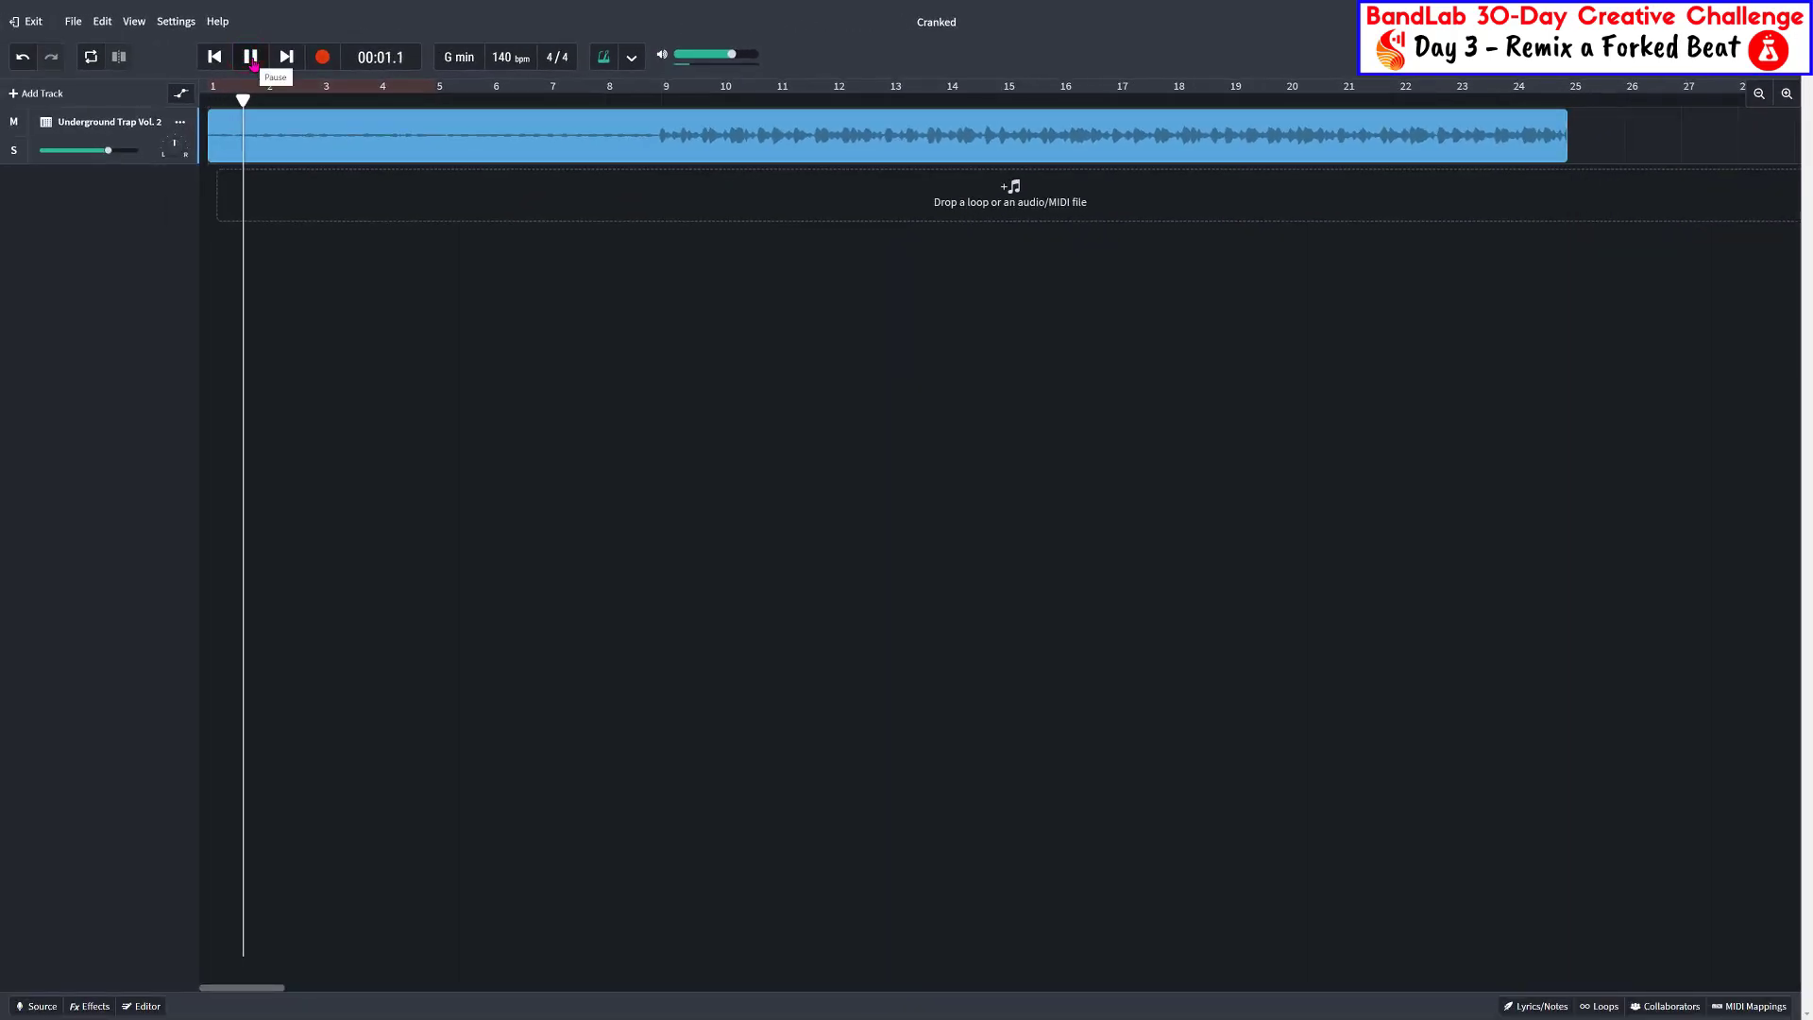
left_click(252, 58)
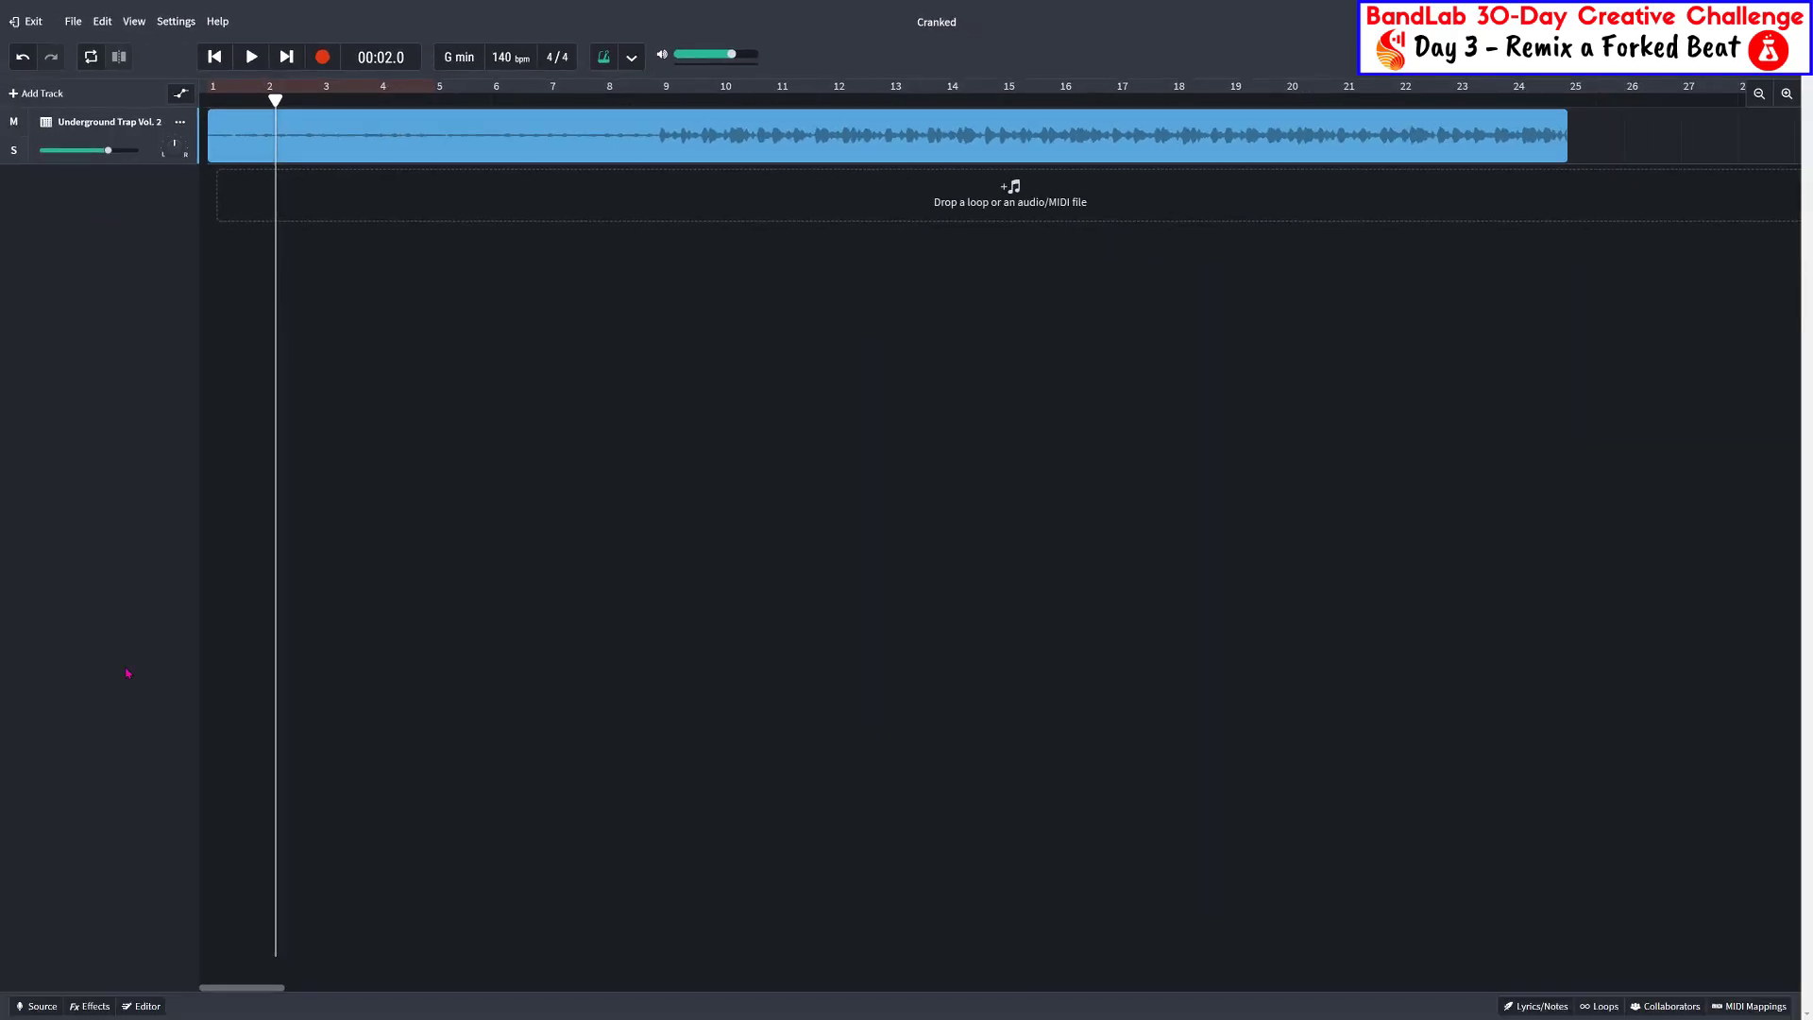
left_click(86, 1003)
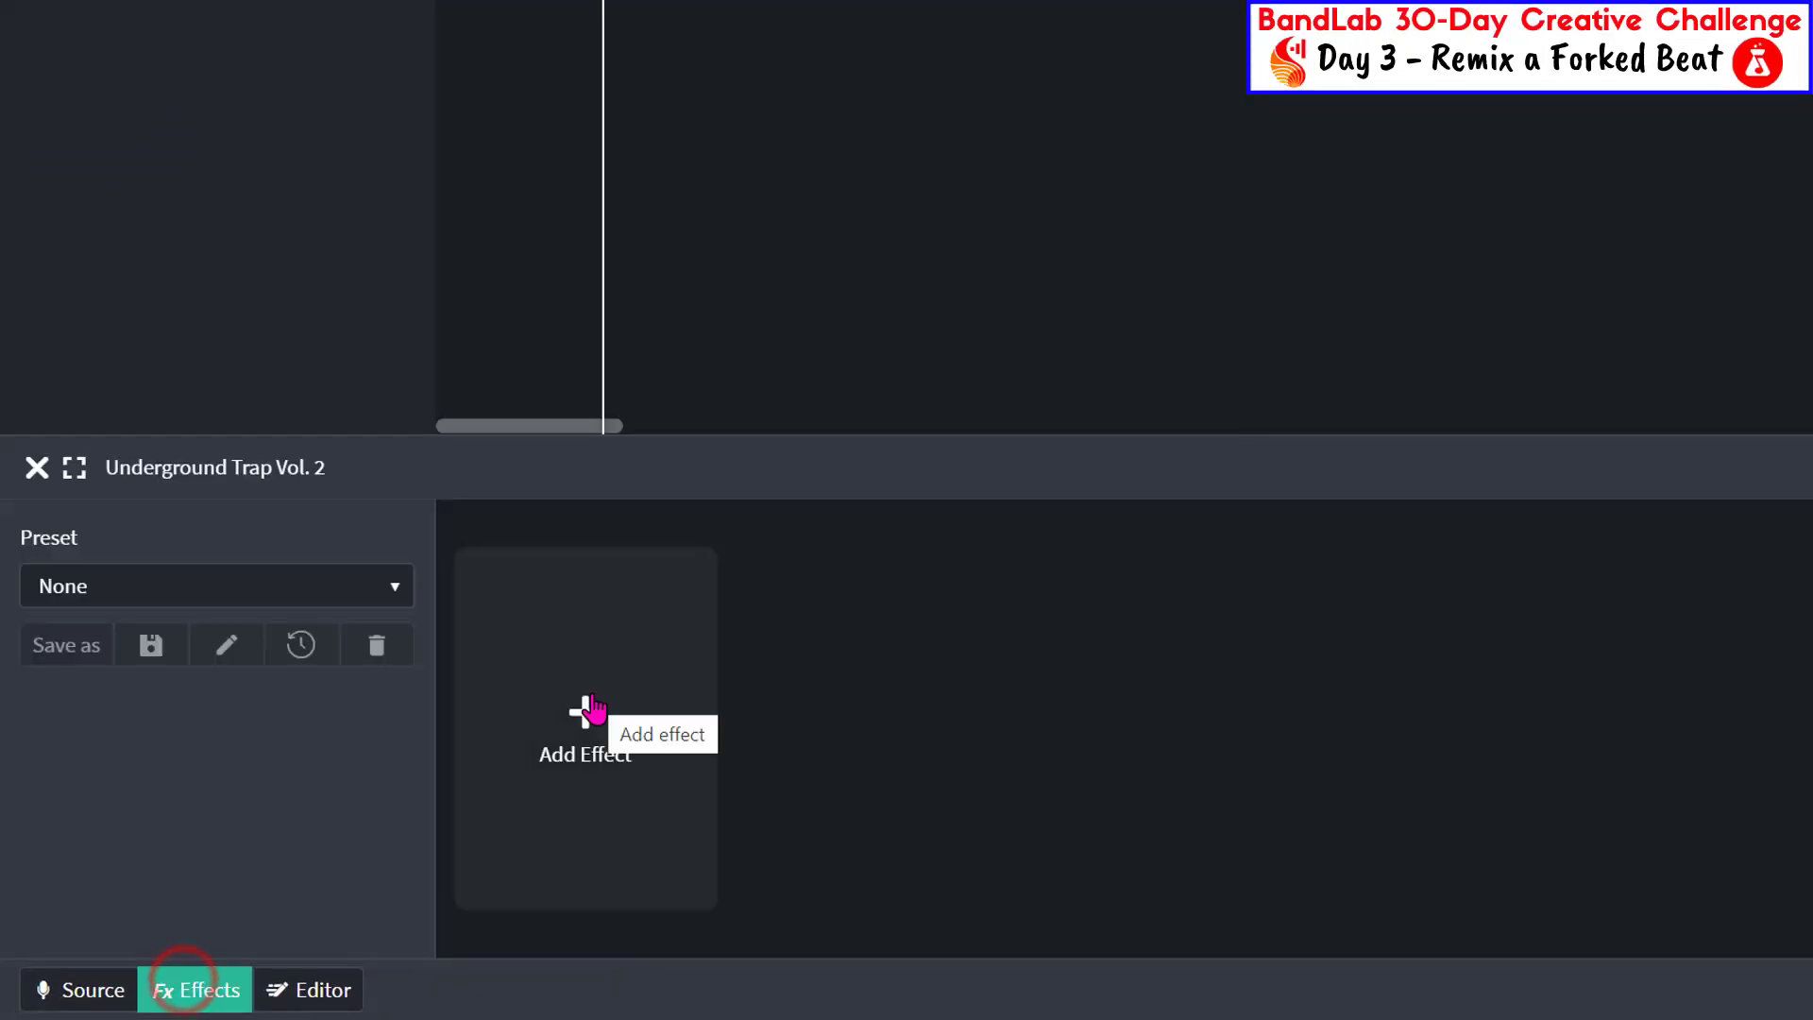
left_click(588, 712)
left_click(593, 700)
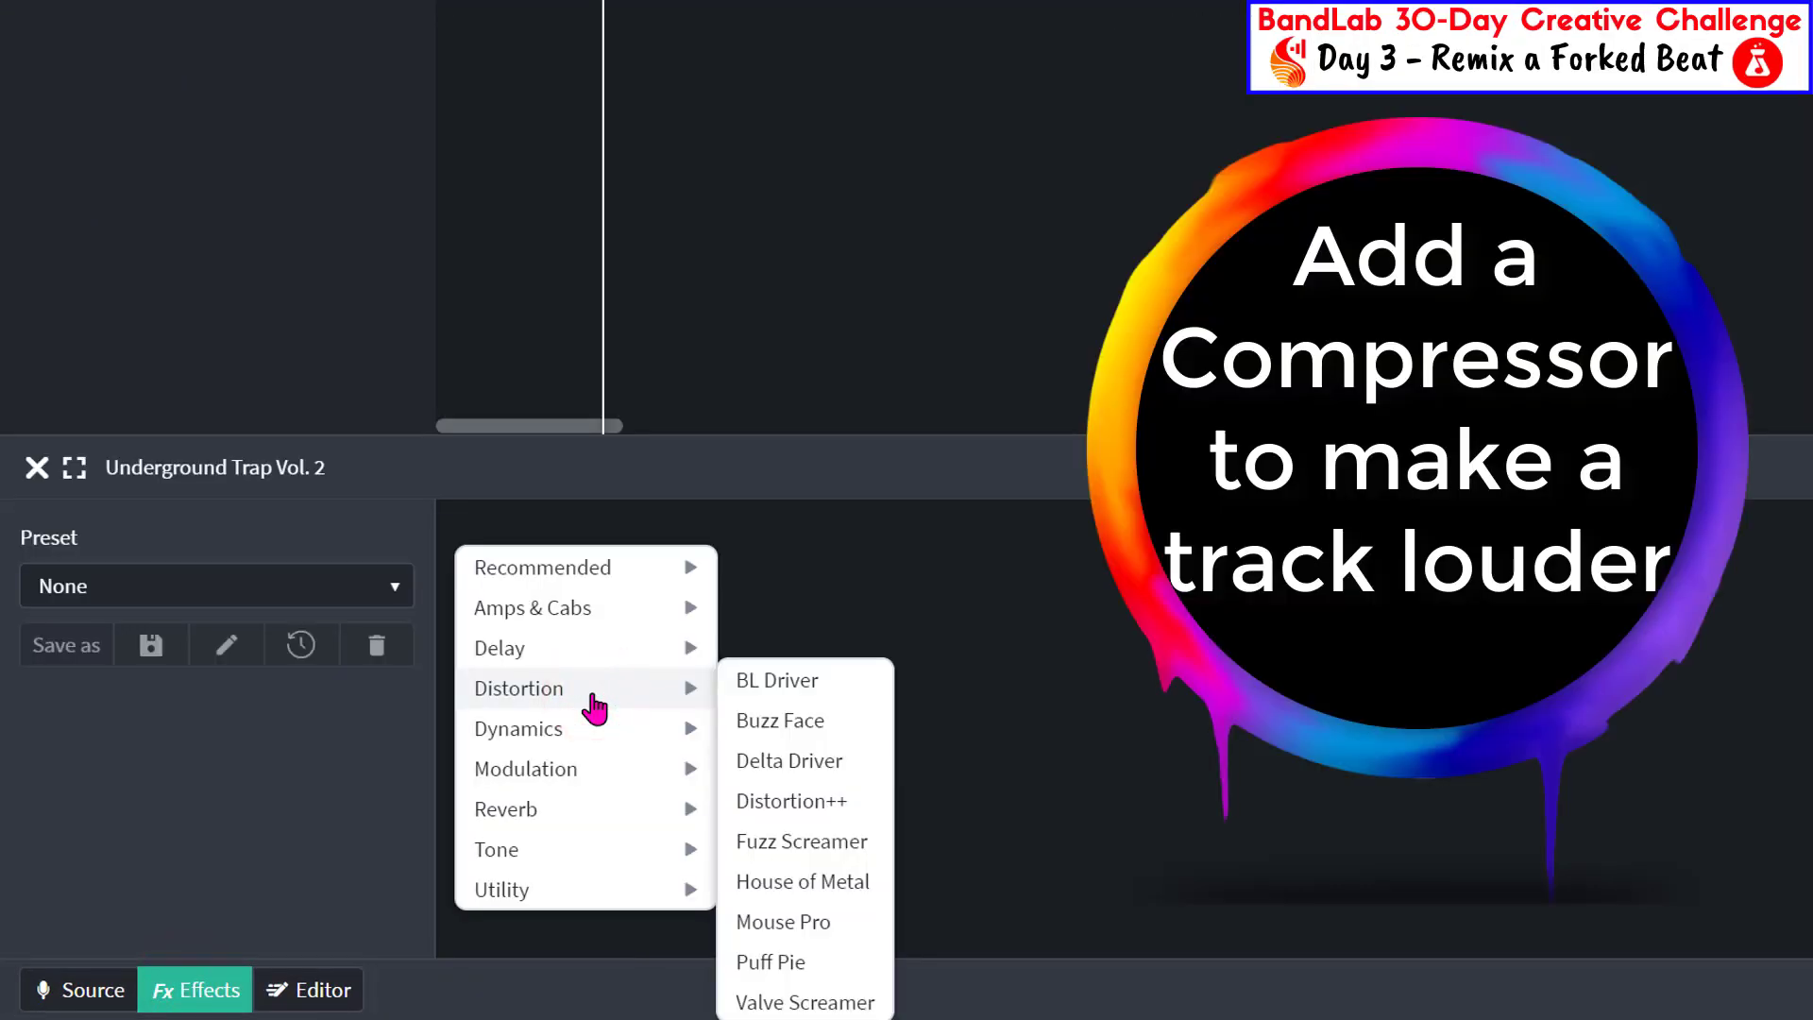
mouse_move(595, 746)
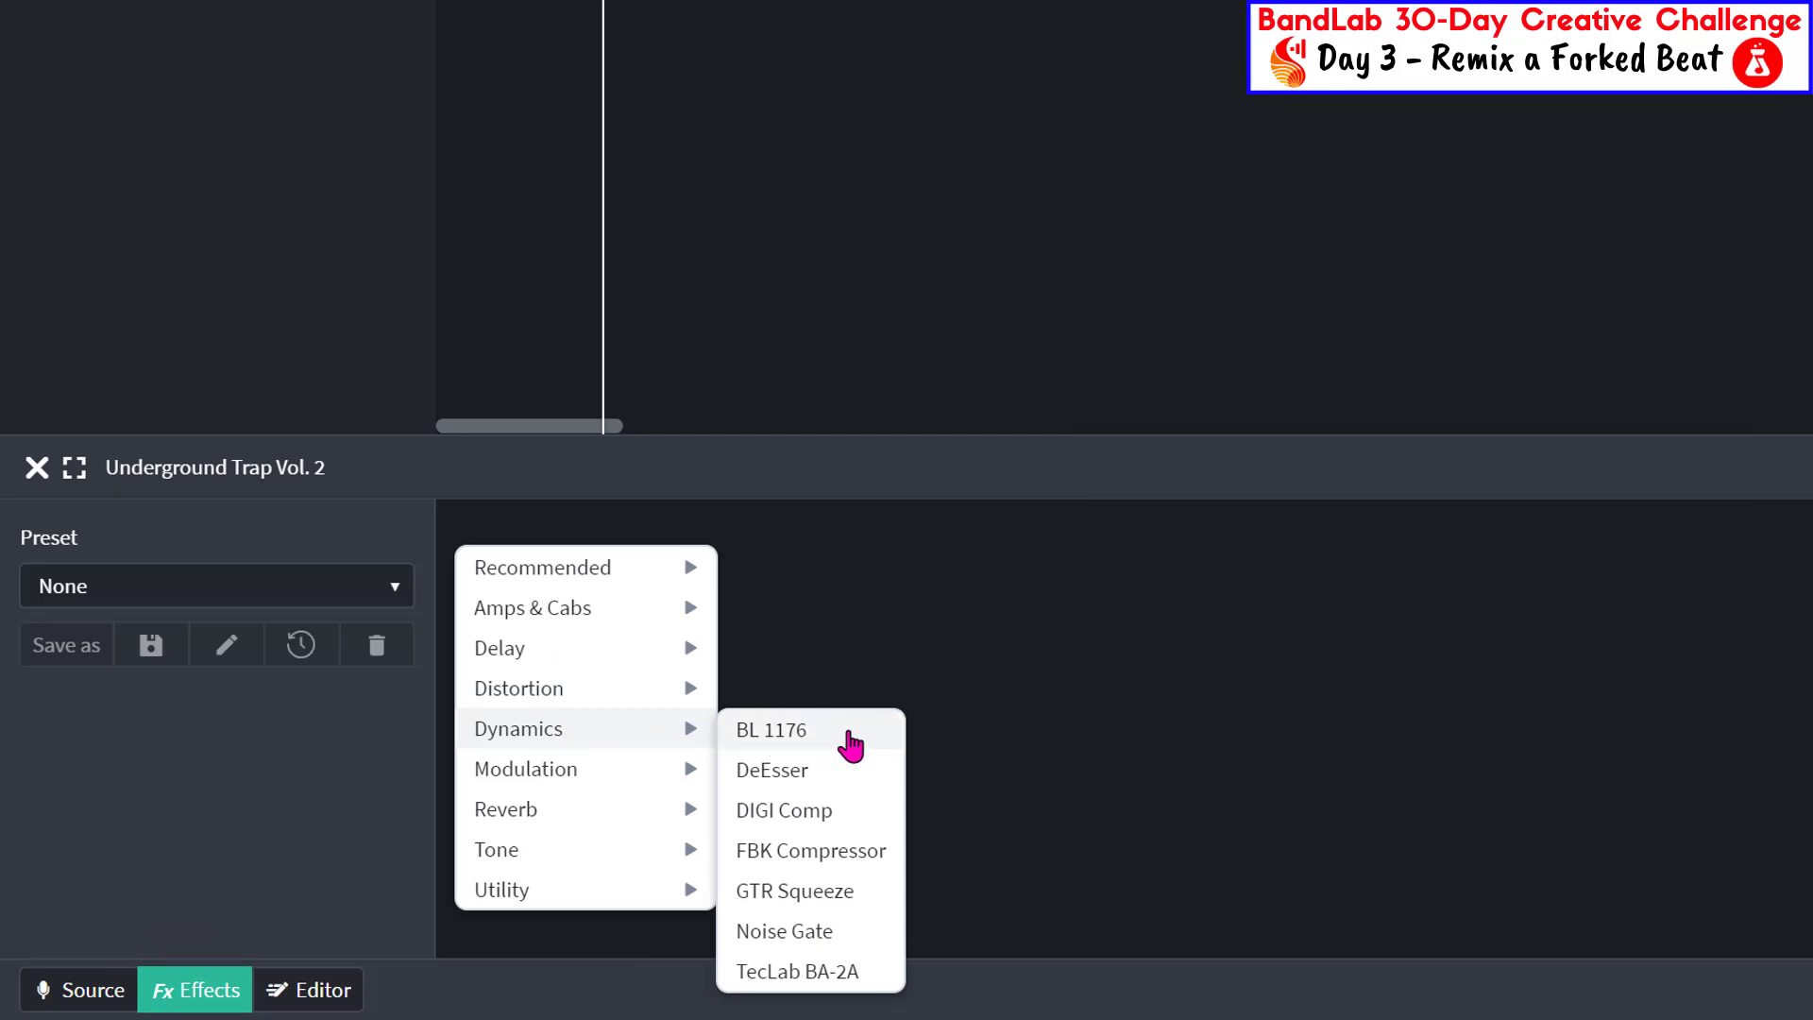
left_click(850, 741)
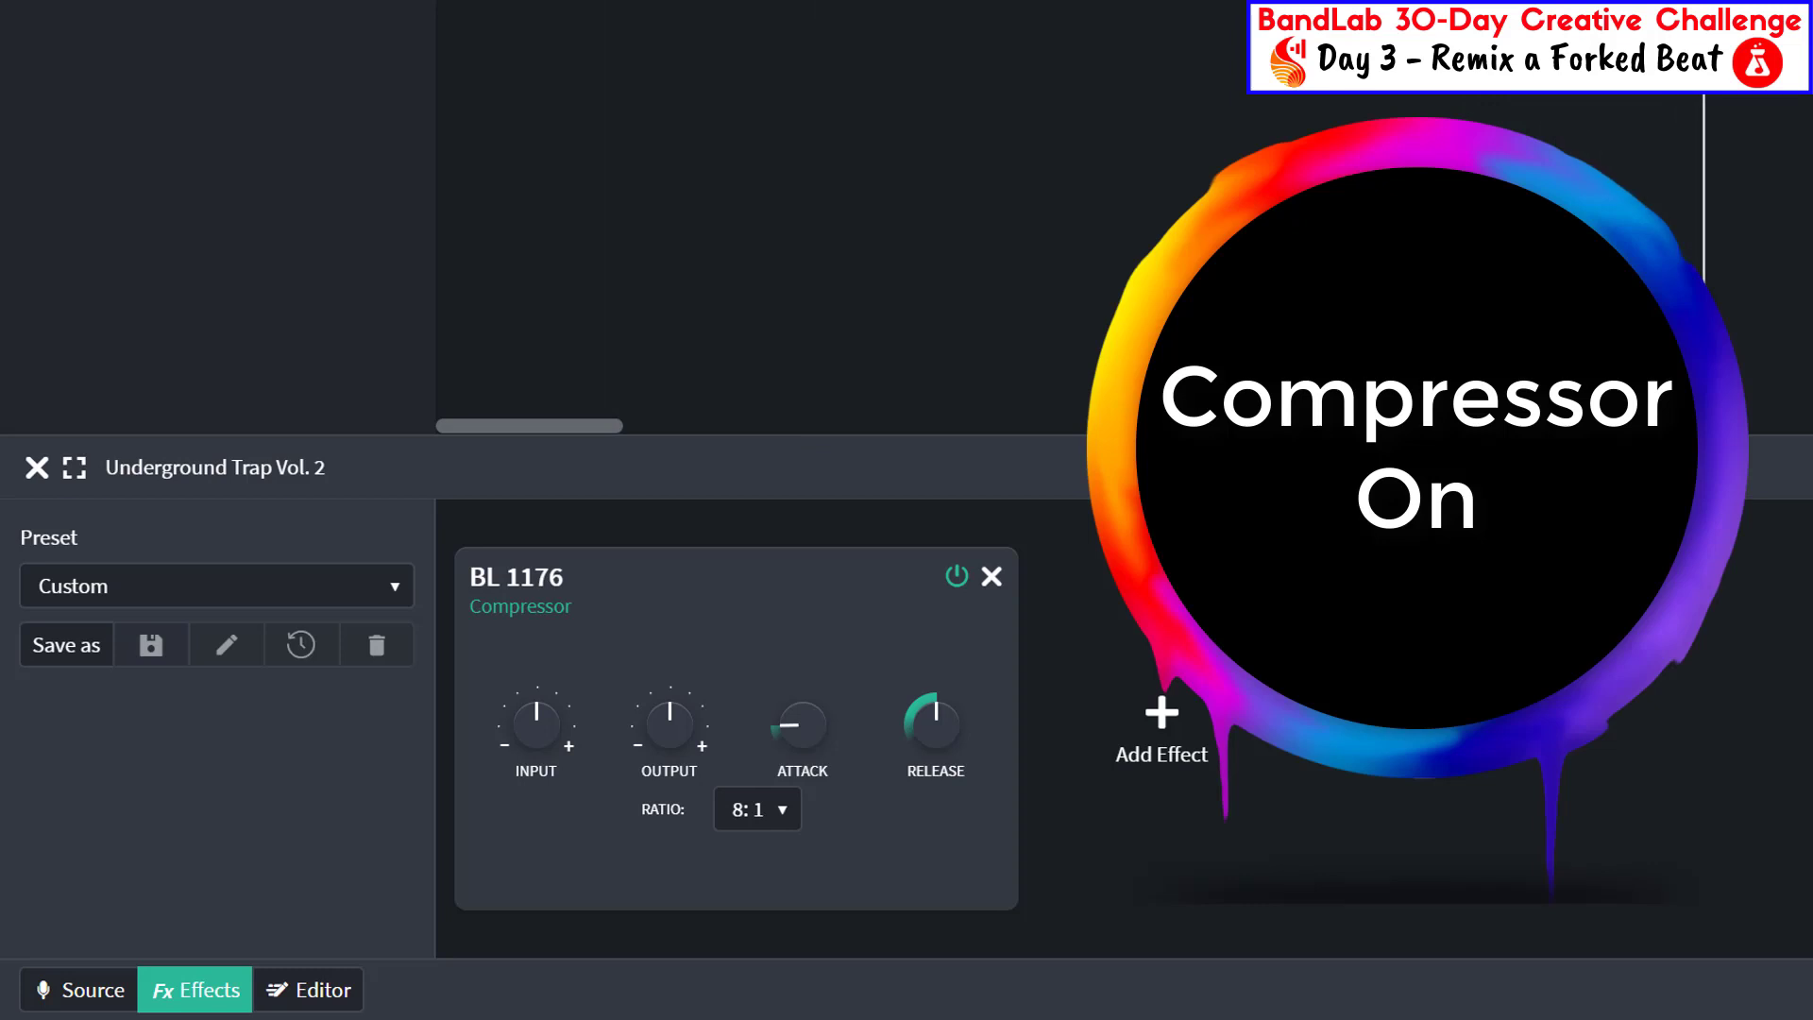
Compare the sound with the BL 1176 compressor bypassed, and raise its output level while listening to the beat
left_click(961, 577)
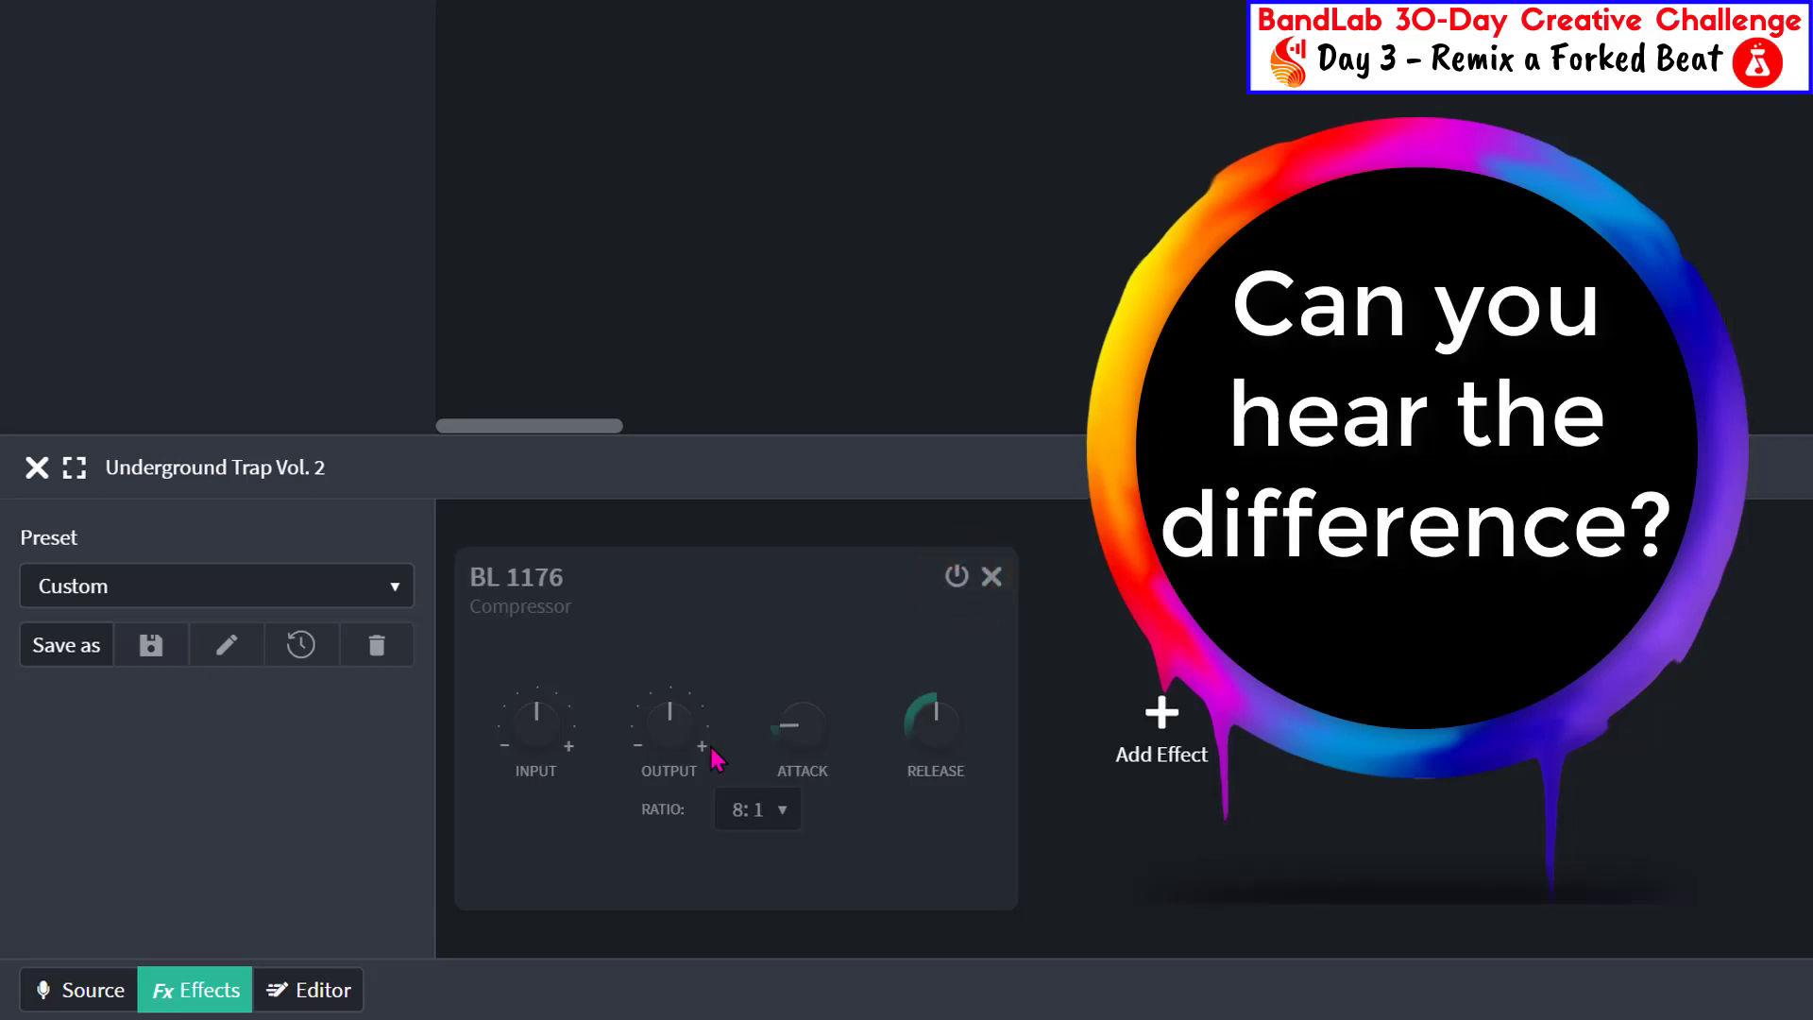
mouse_move(658, 764)
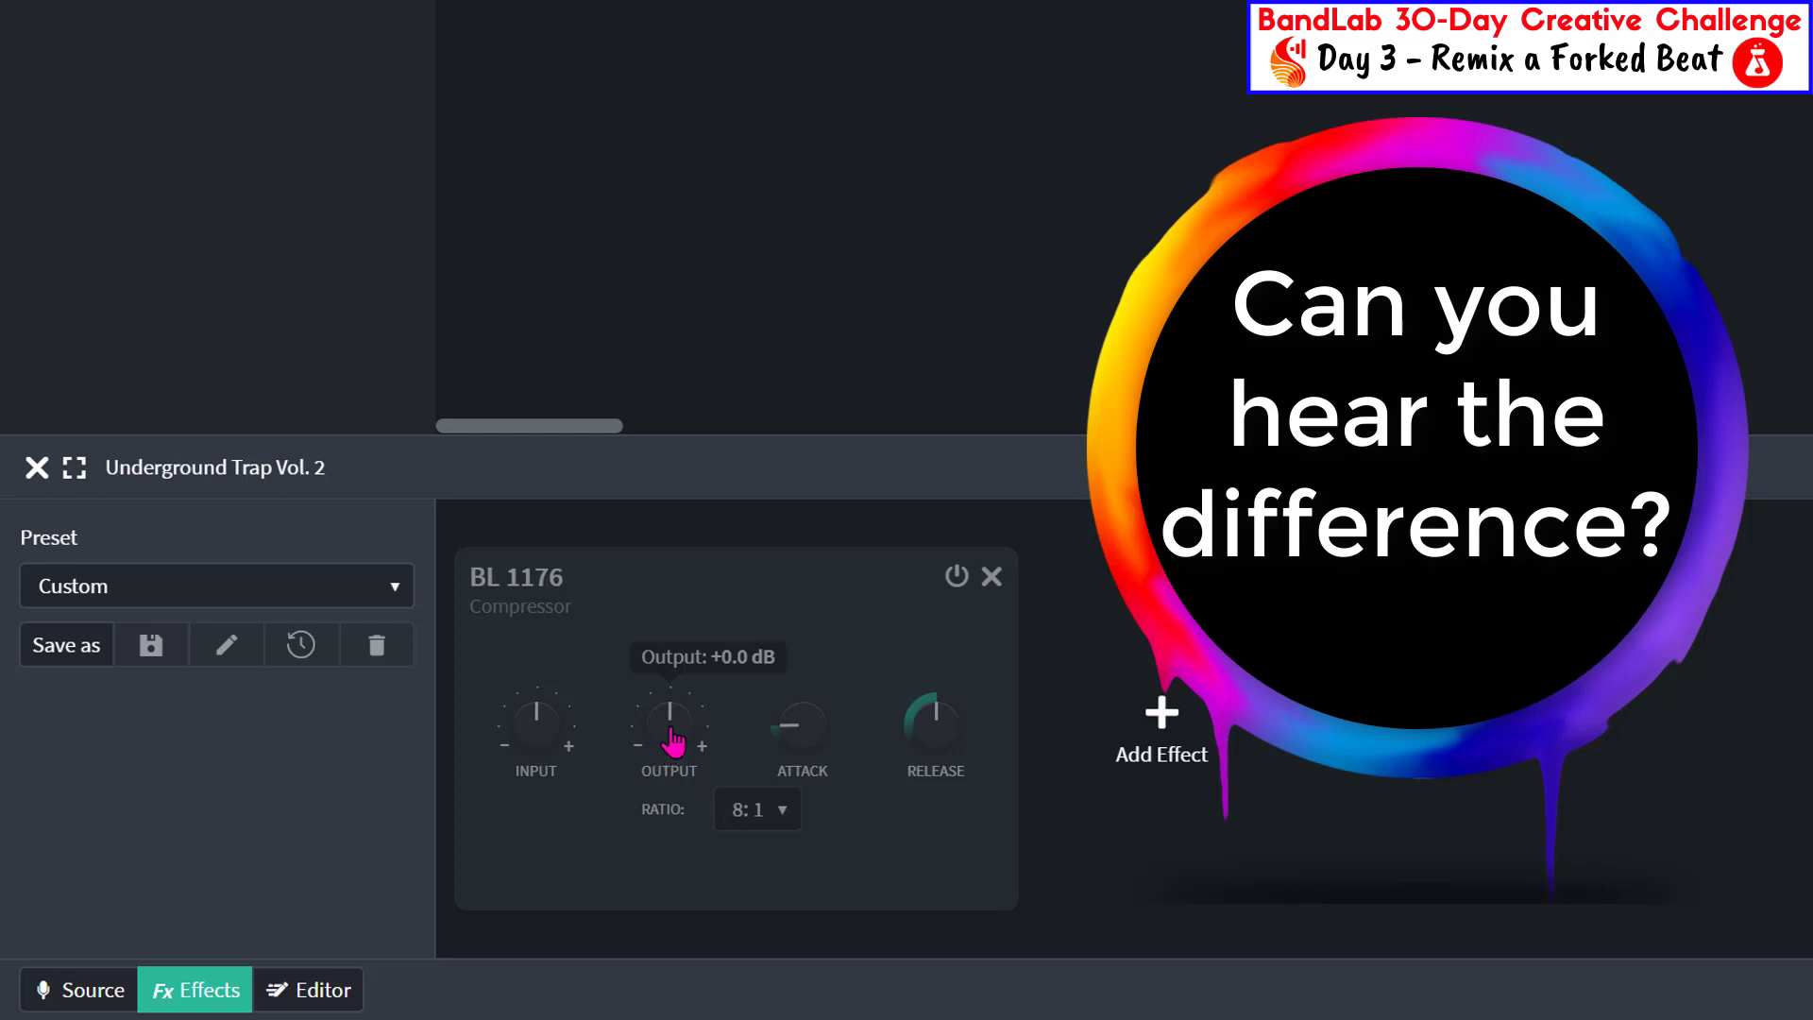
left_click_drag(663, 729, 653, 668)
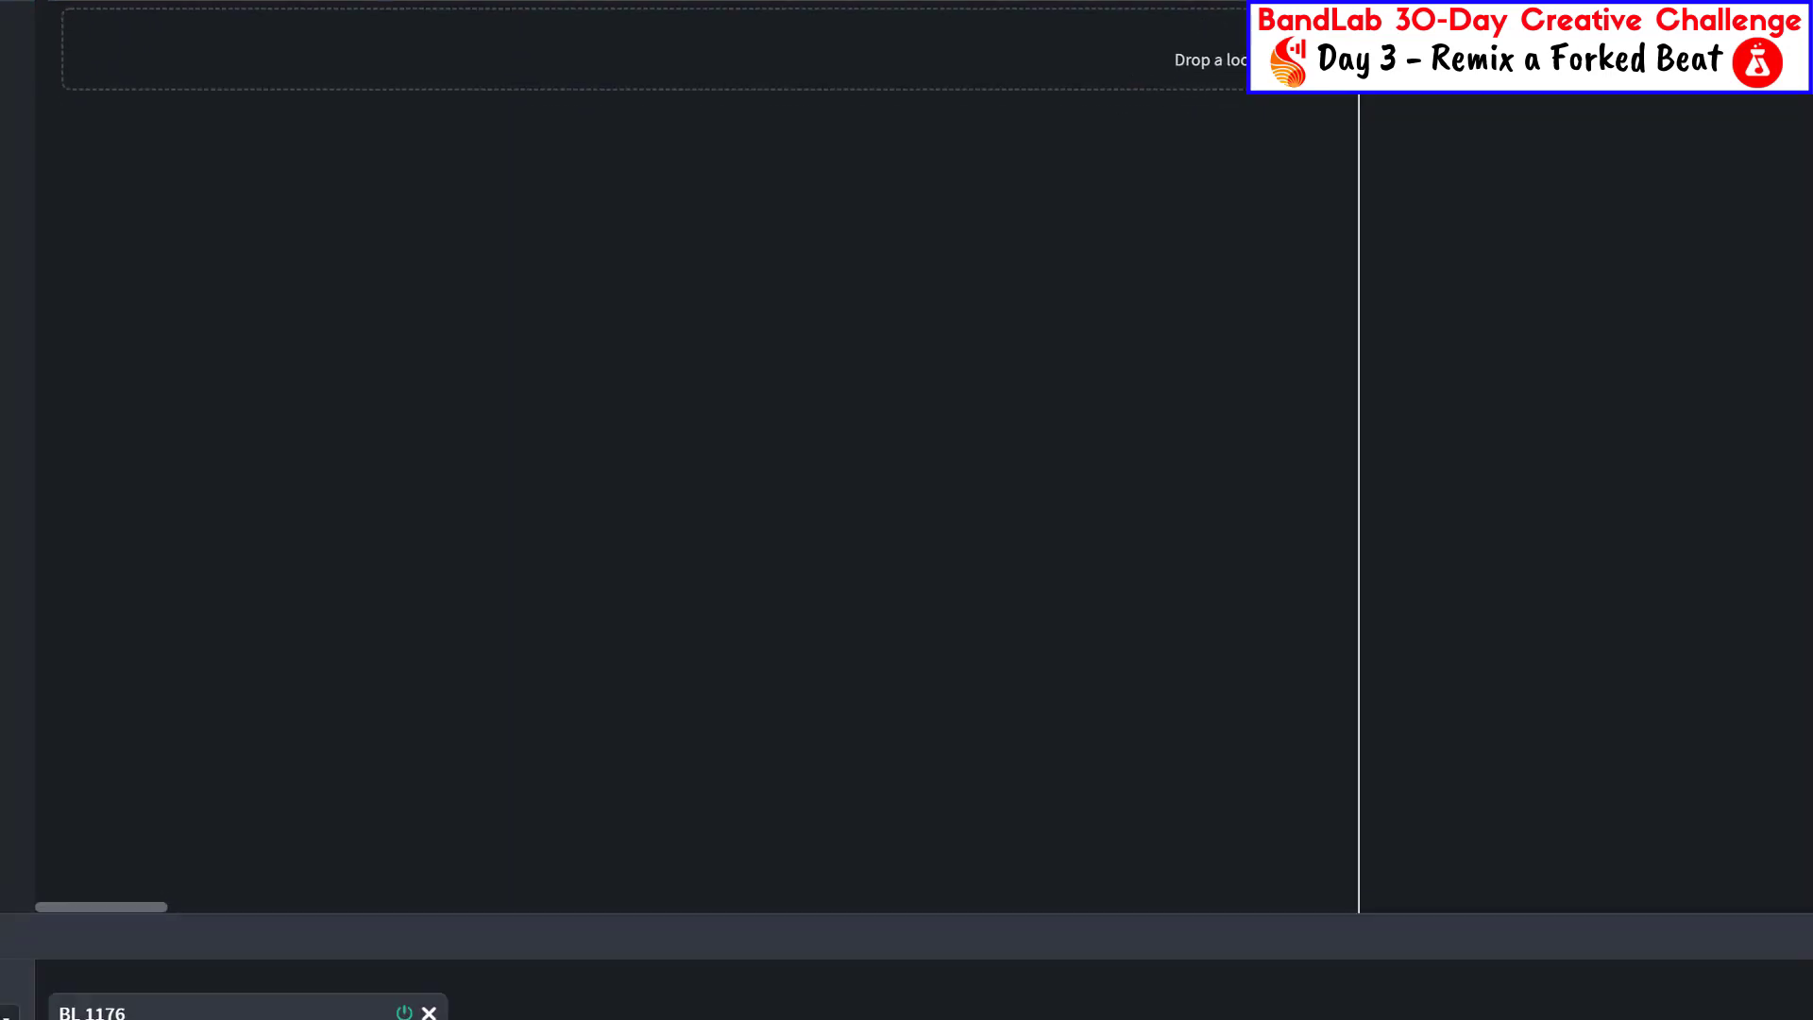
left_click_drag(644, 763, 644, 750)
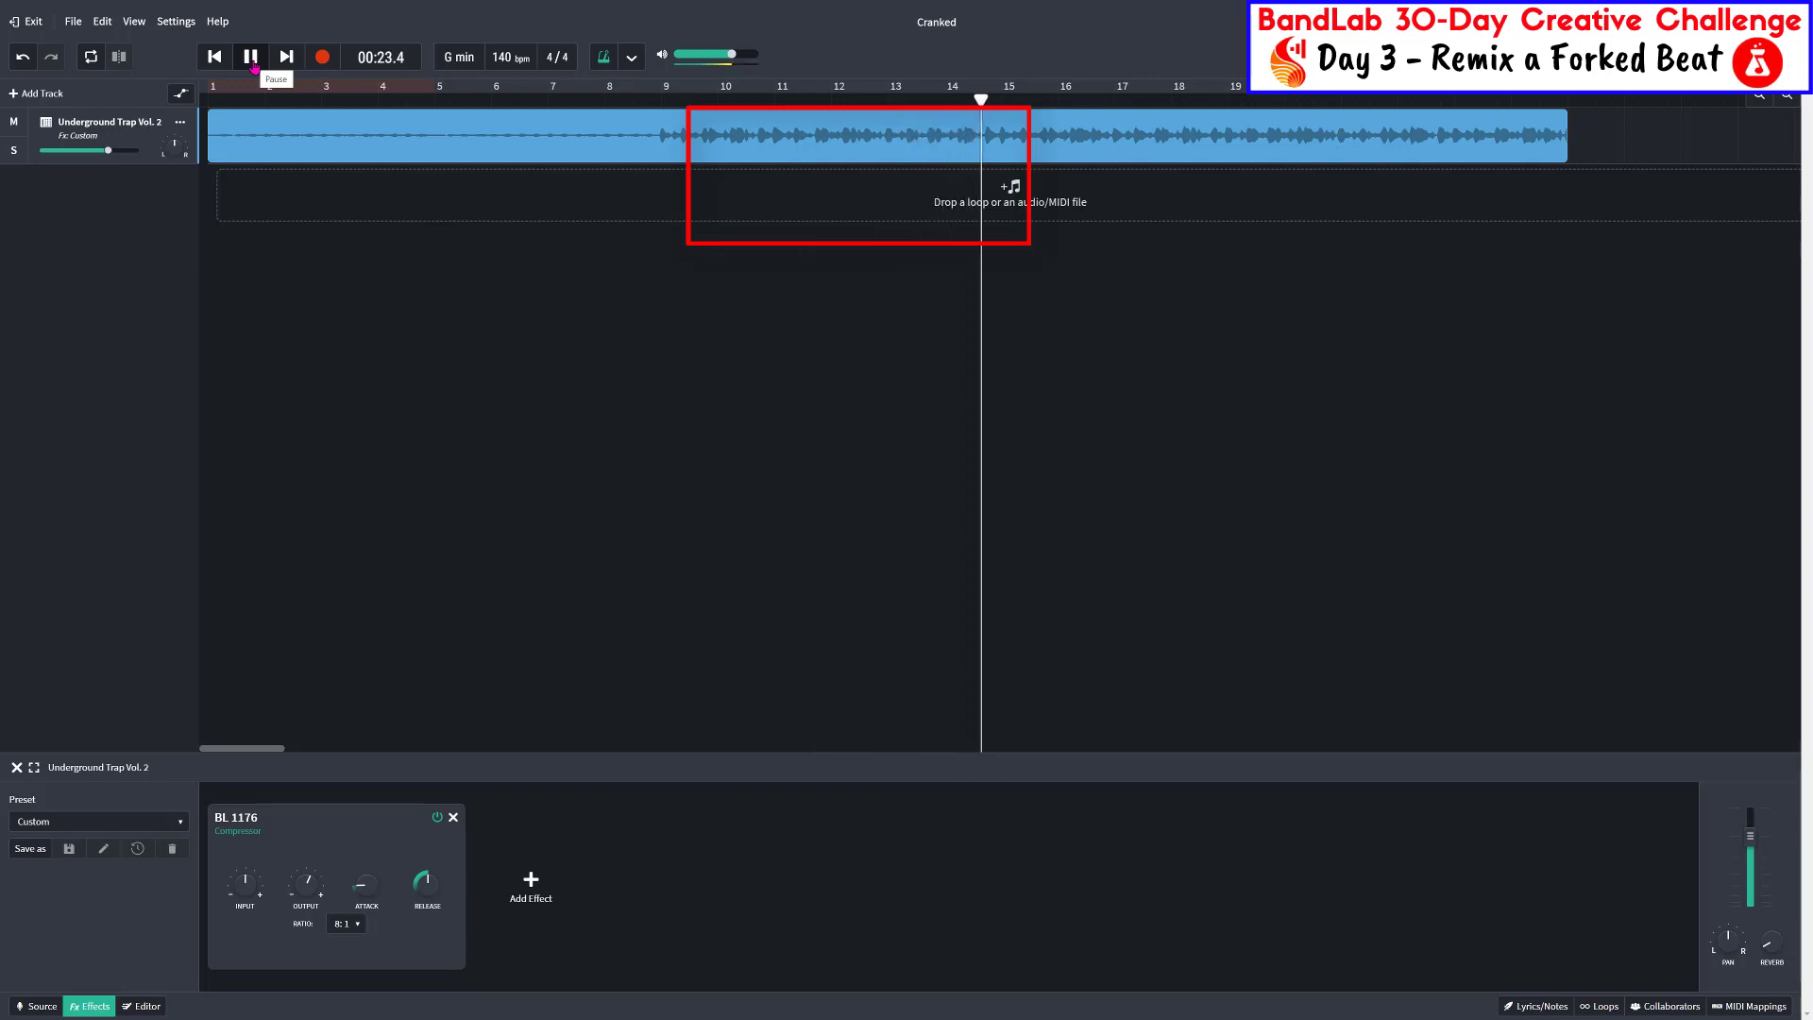
left_click(250, 56)
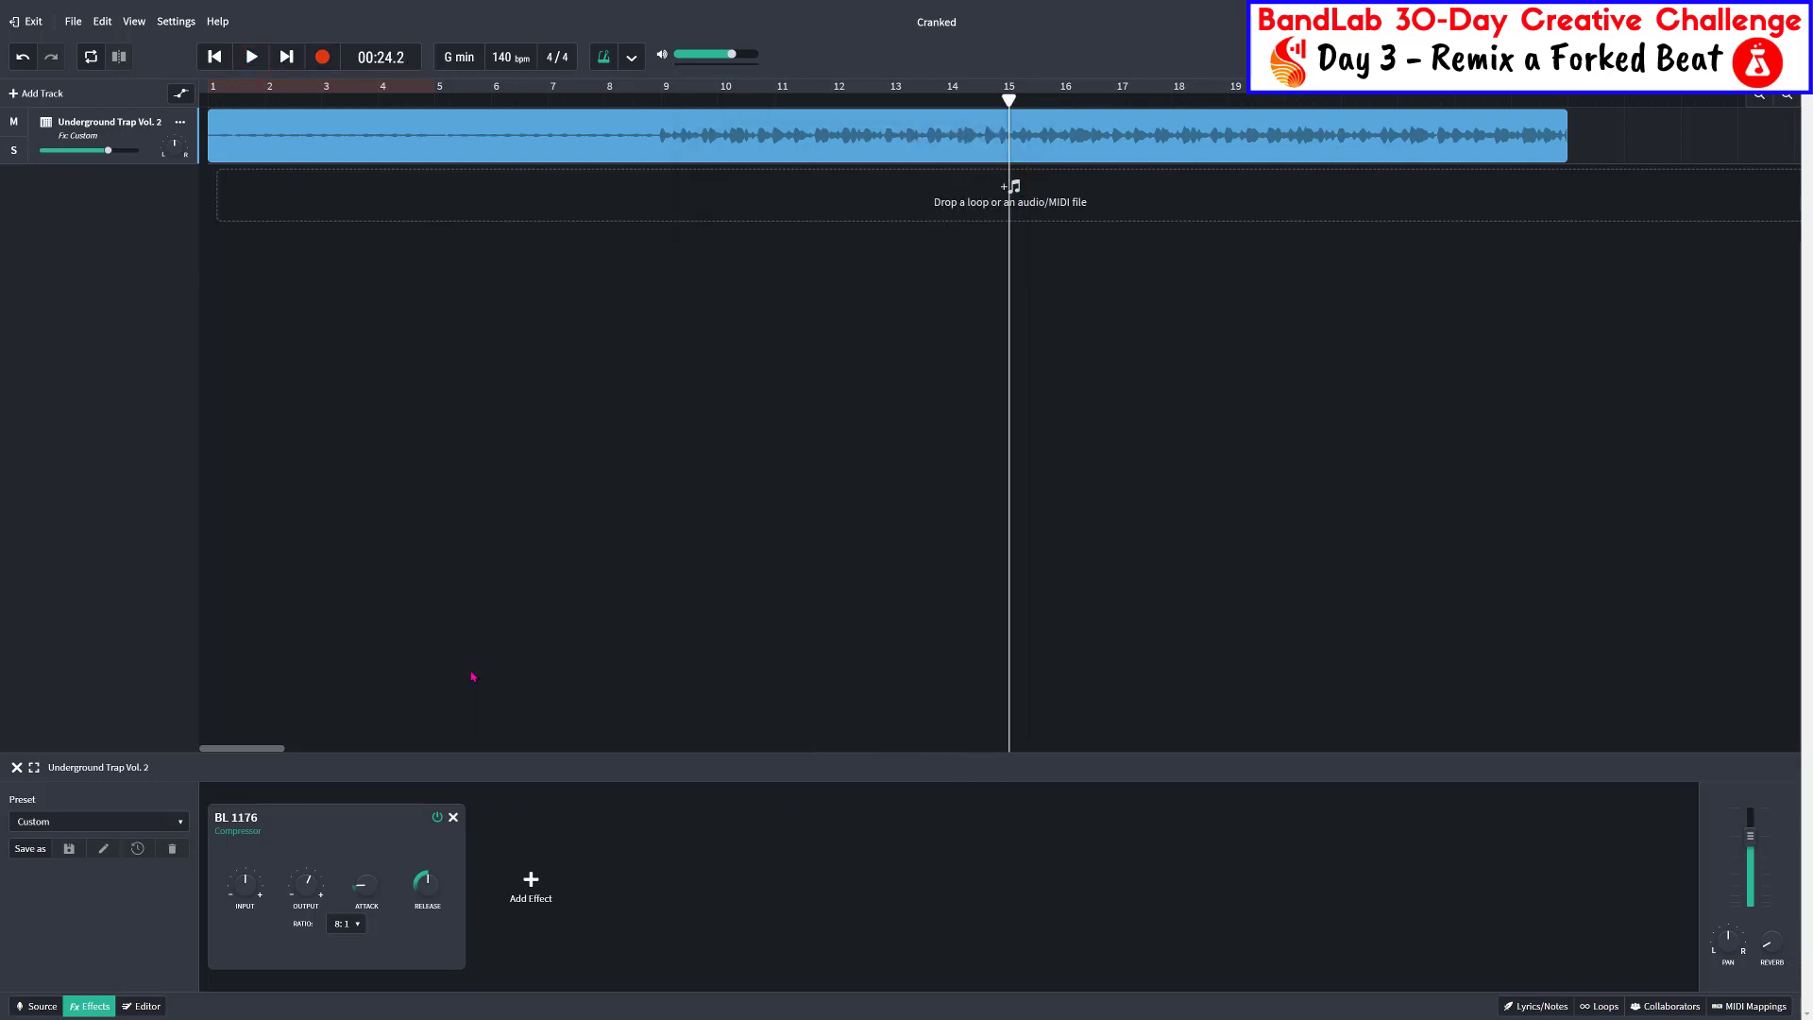
Bypass the BL 1176 compressor and play the beat onward from bar 15 to compare its loudness
left_click(438, 817)
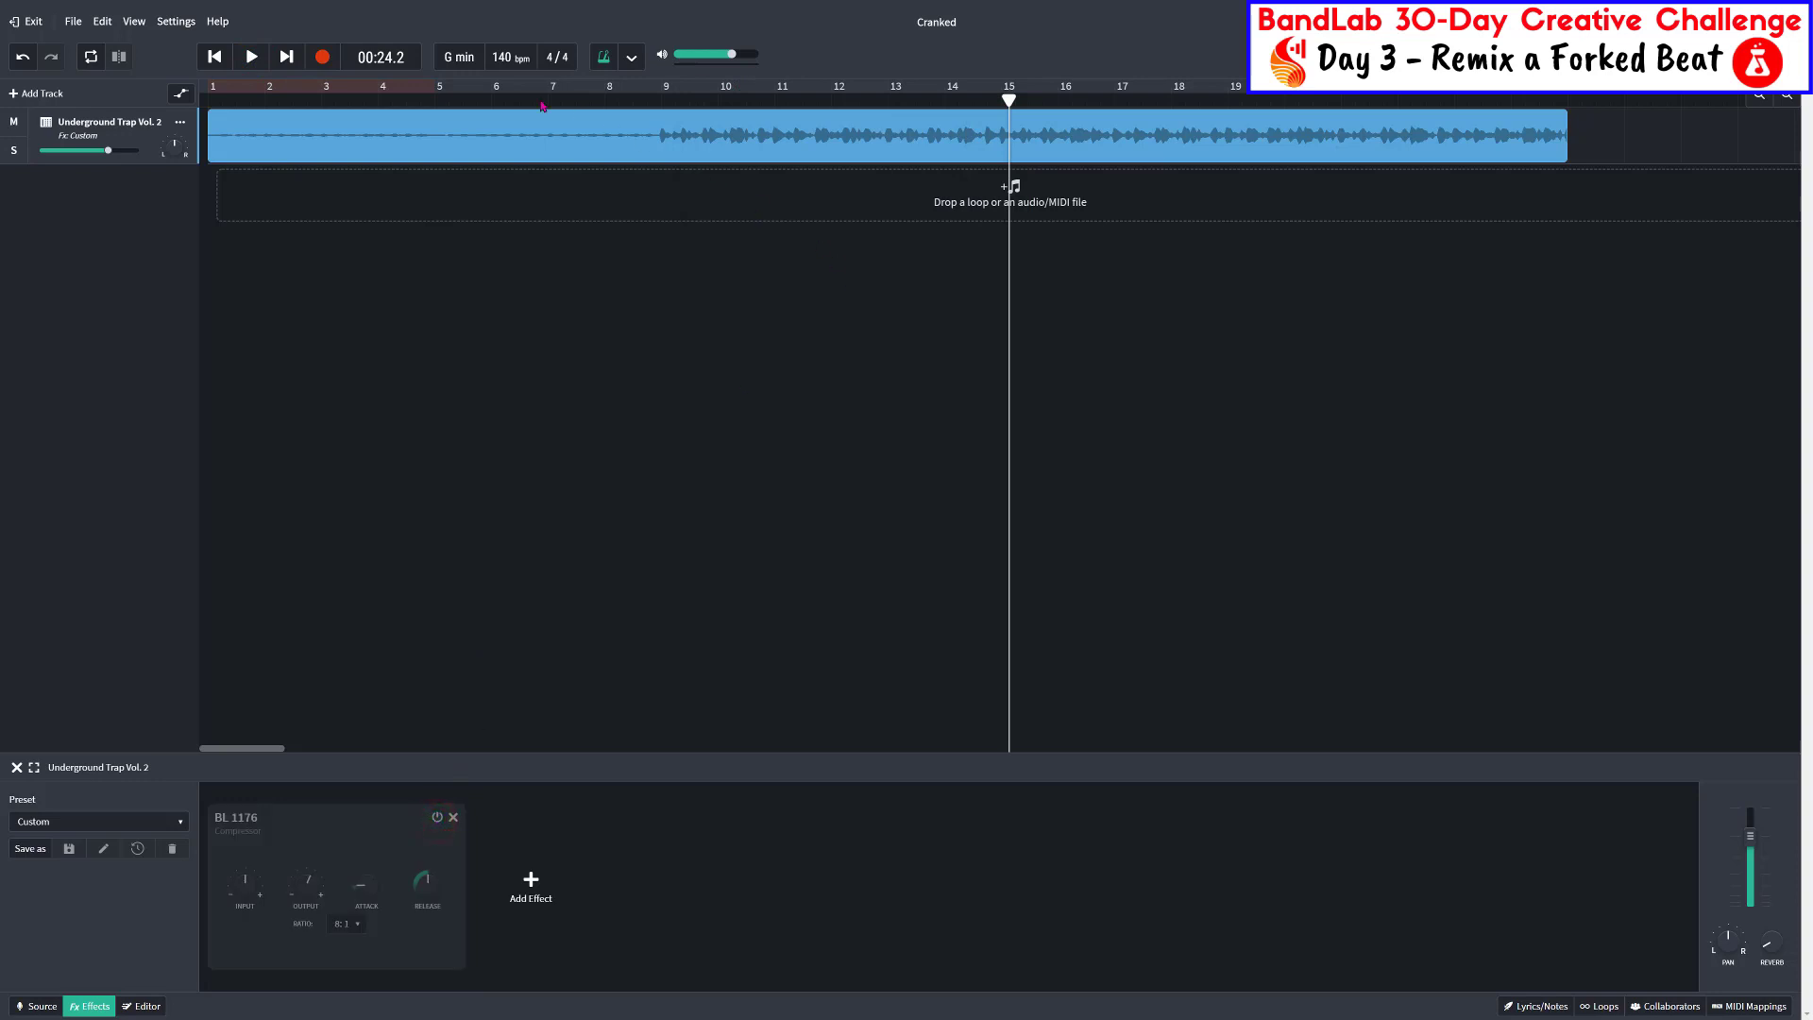
left_click(253, 63)
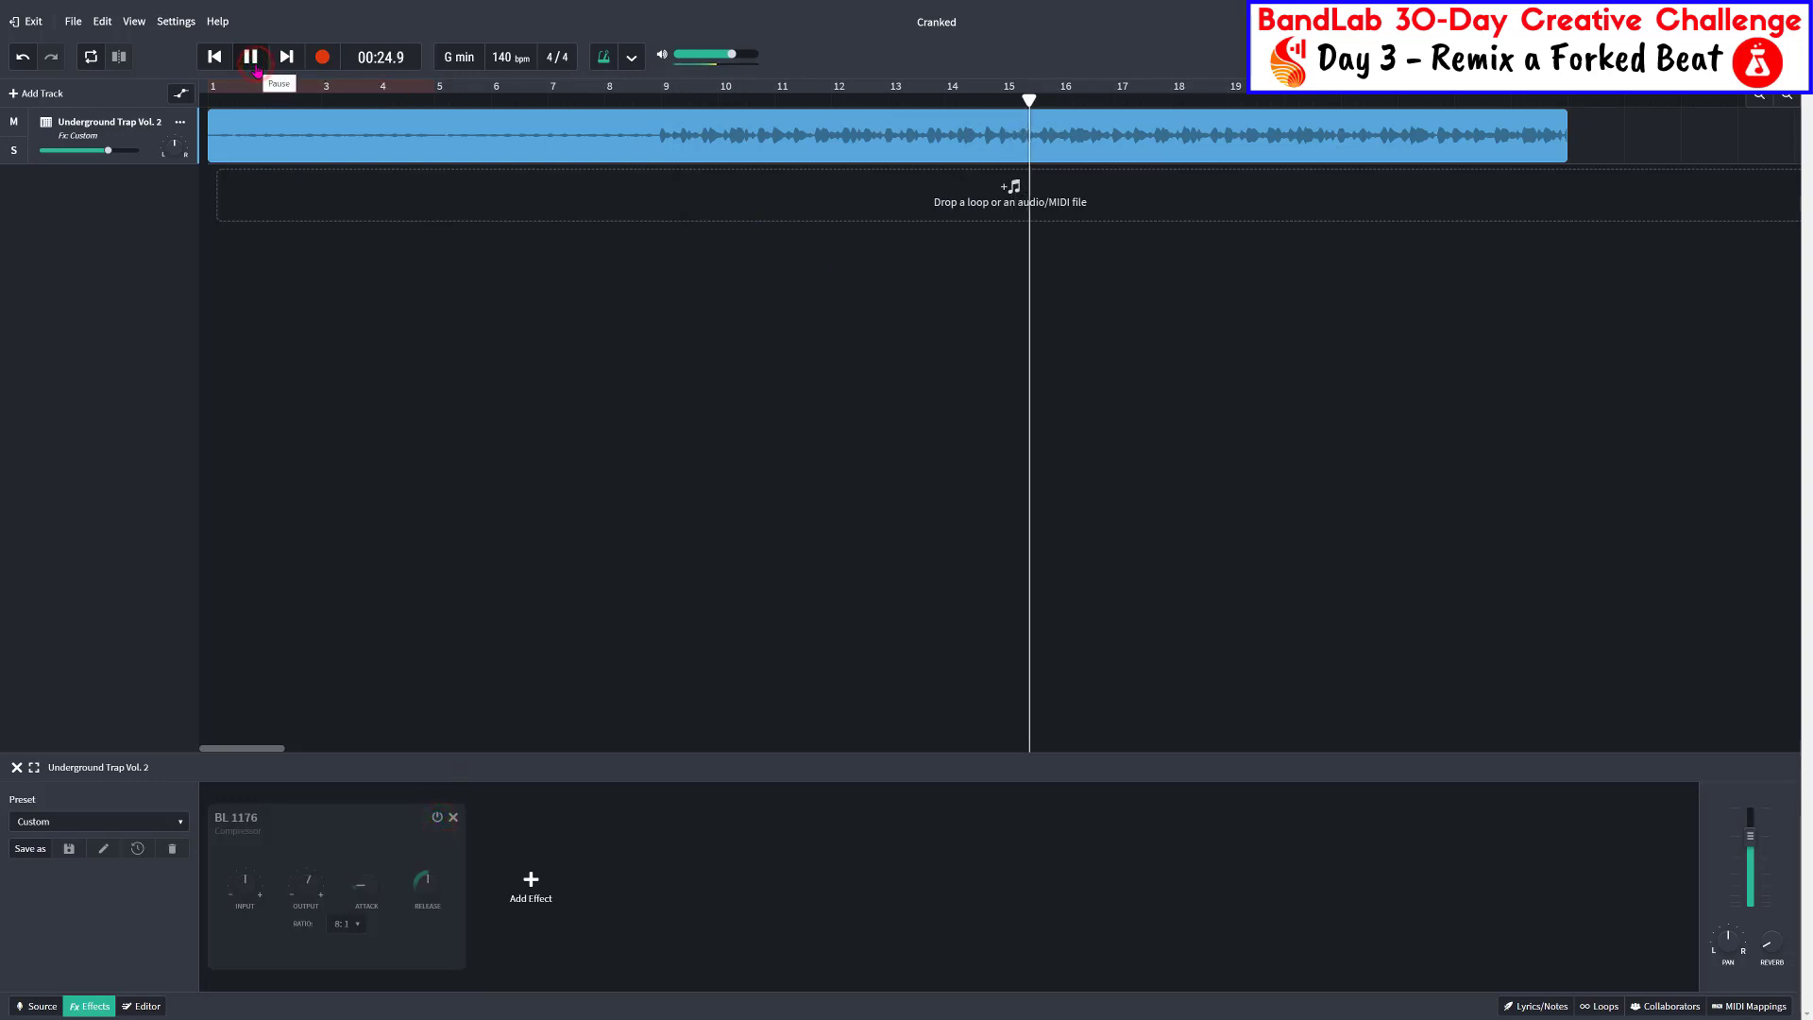
left_click(251, 58)
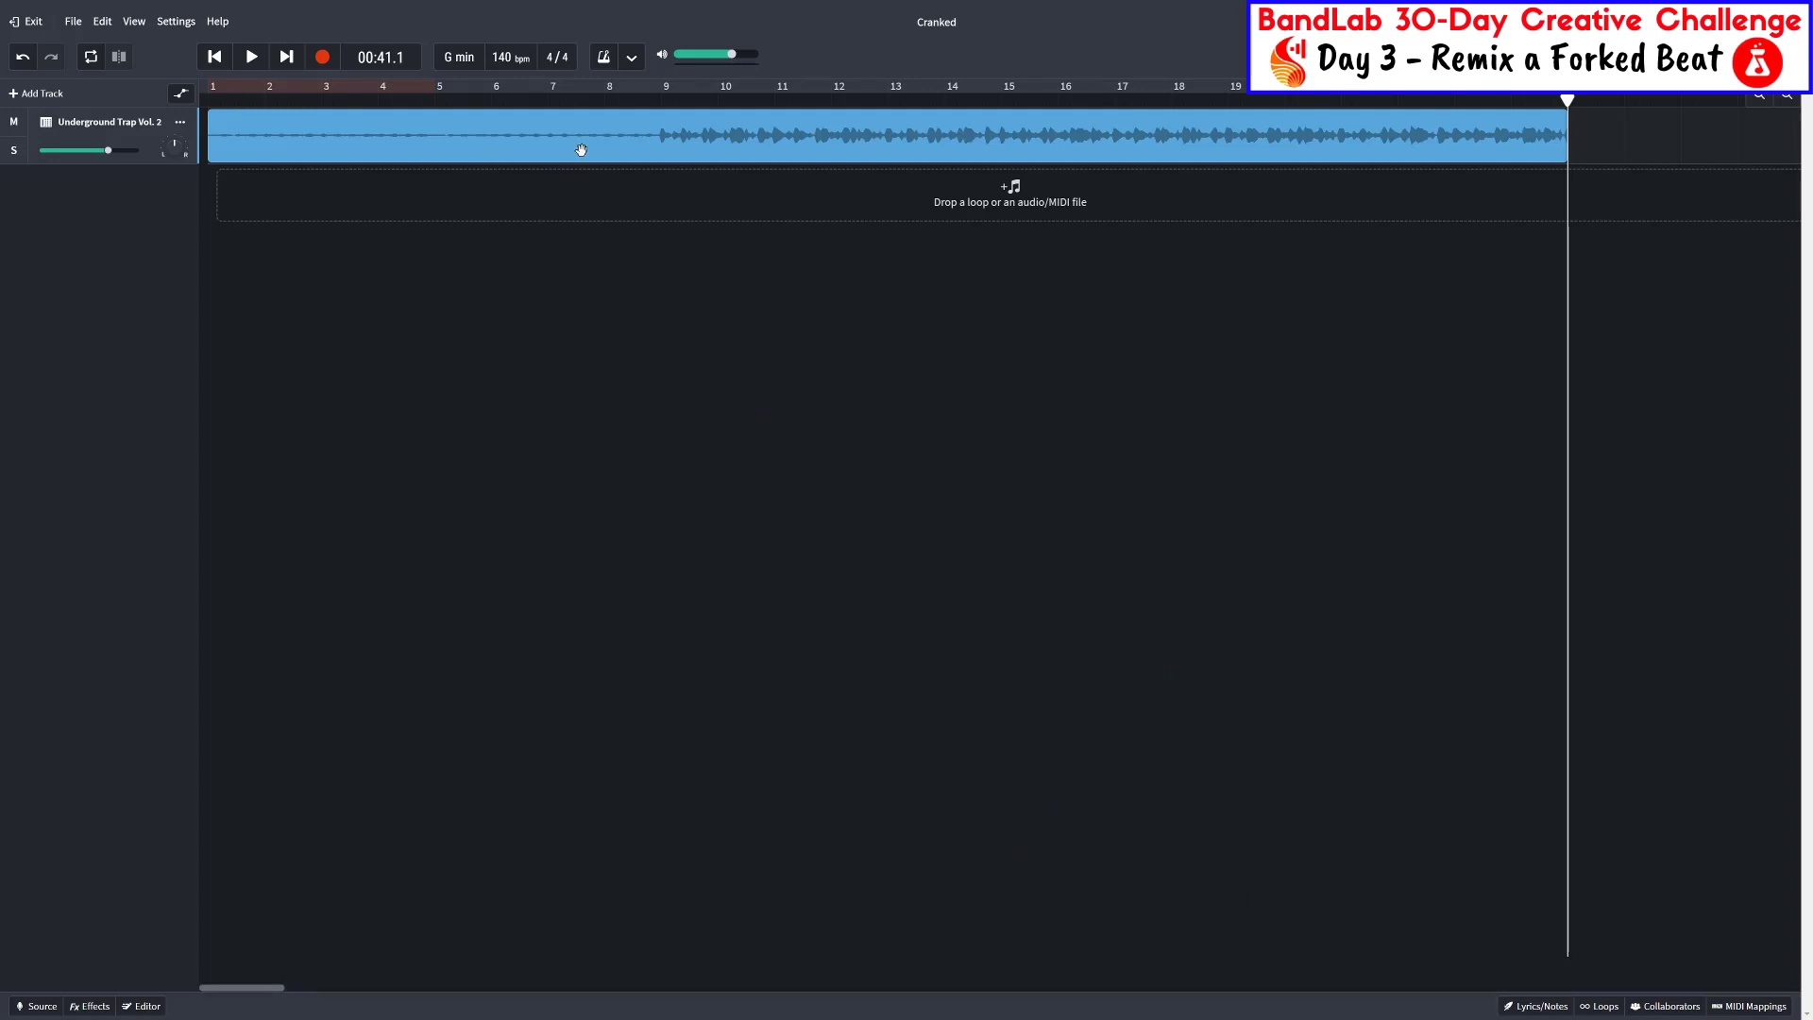
Step the playhead through the section boundaries near bars 9, 17 and 25, where the intro, verse and final section end
left_click(661, 98)
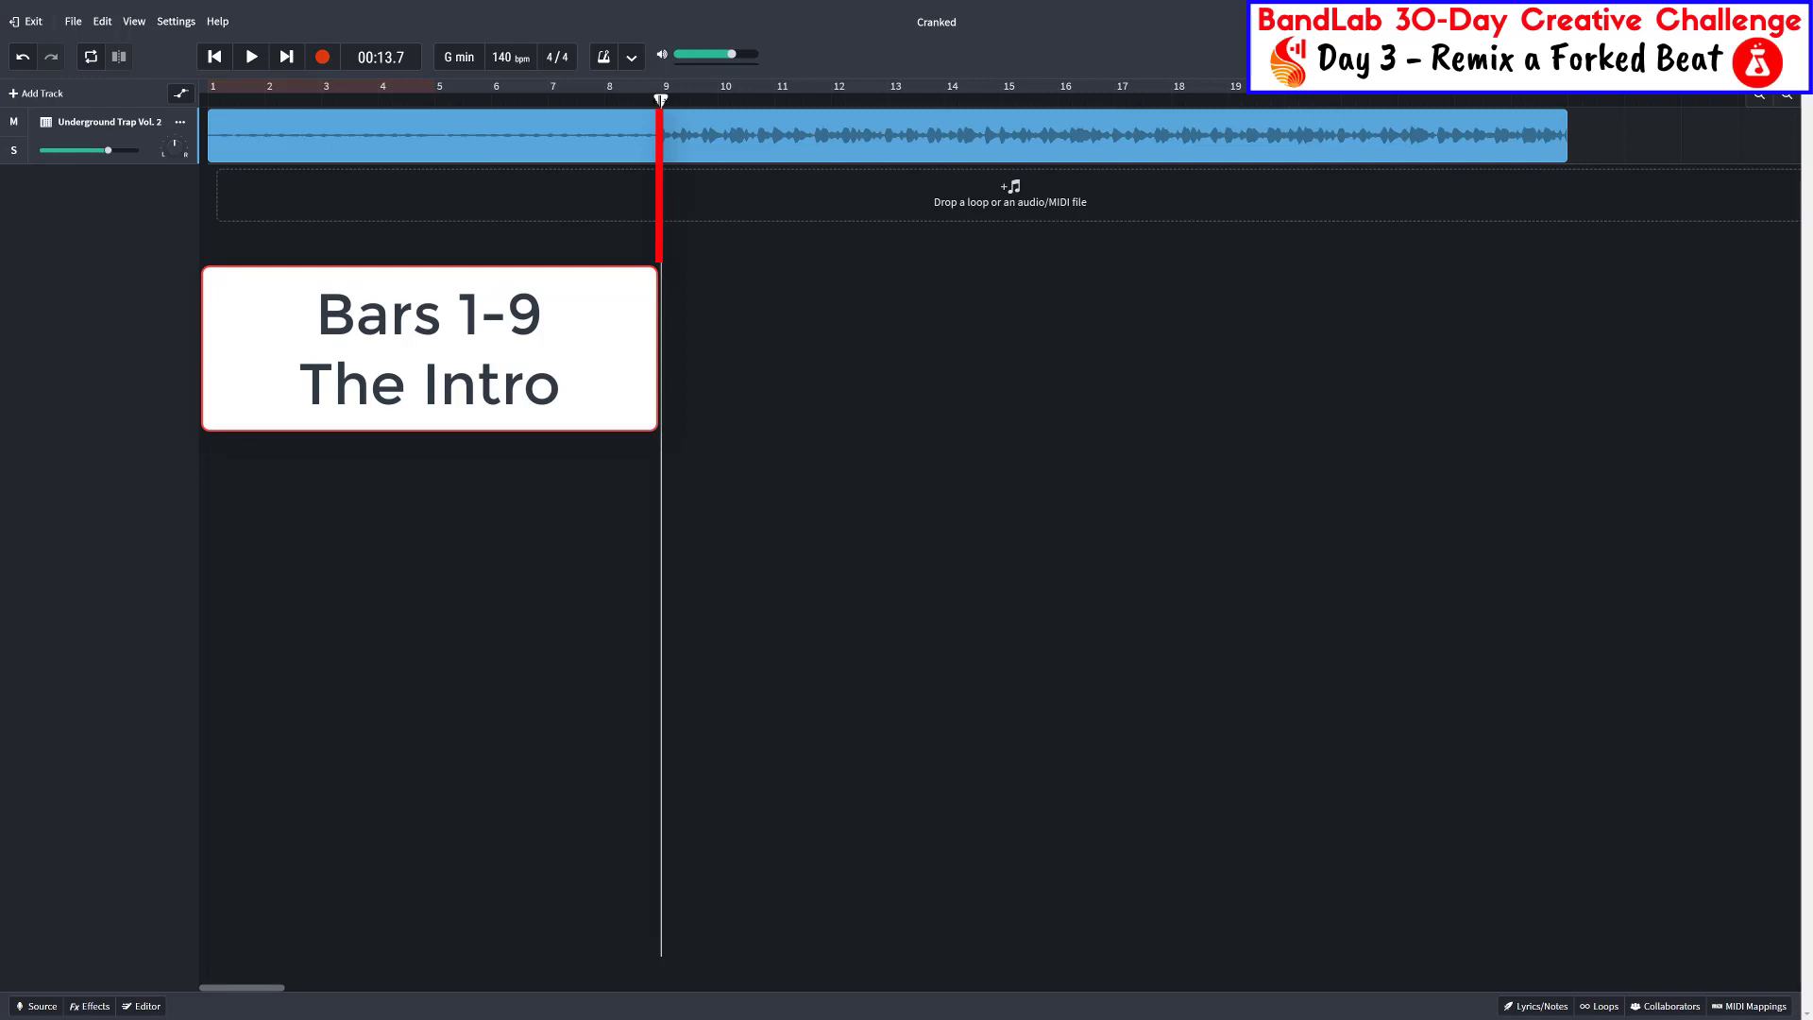
left_click(1116, 99)
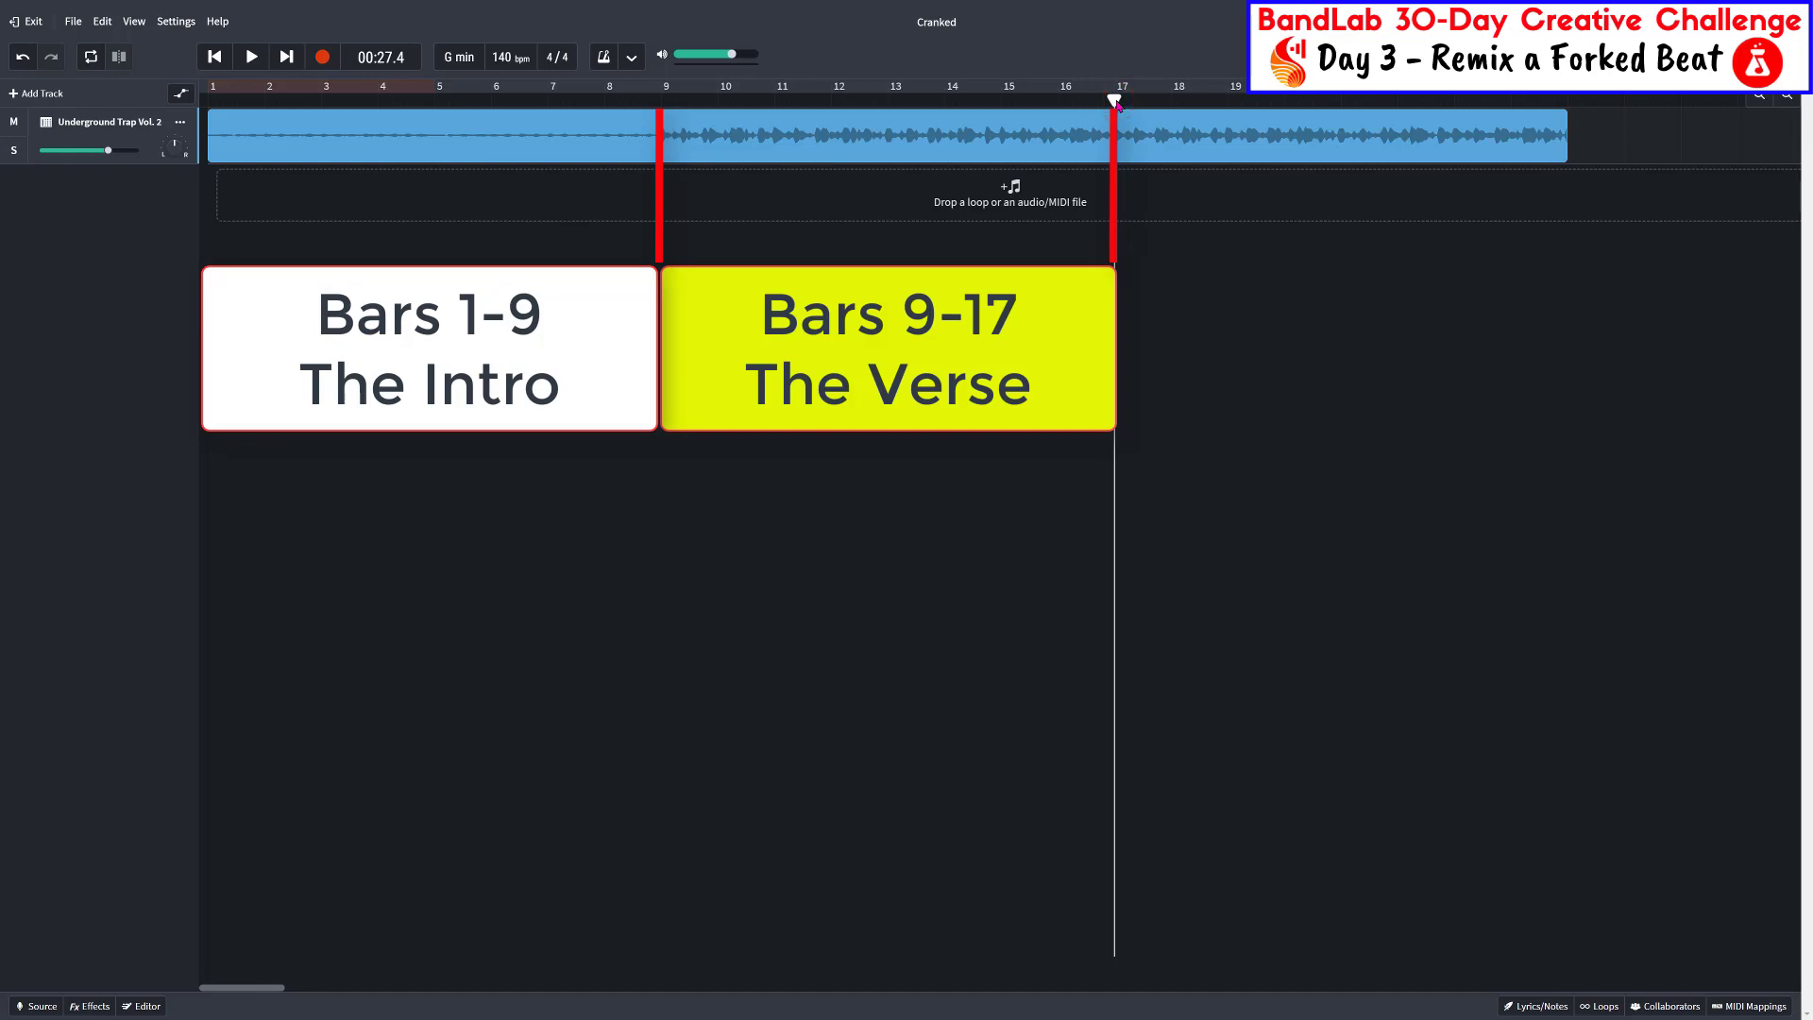
left_click(1564, 99)
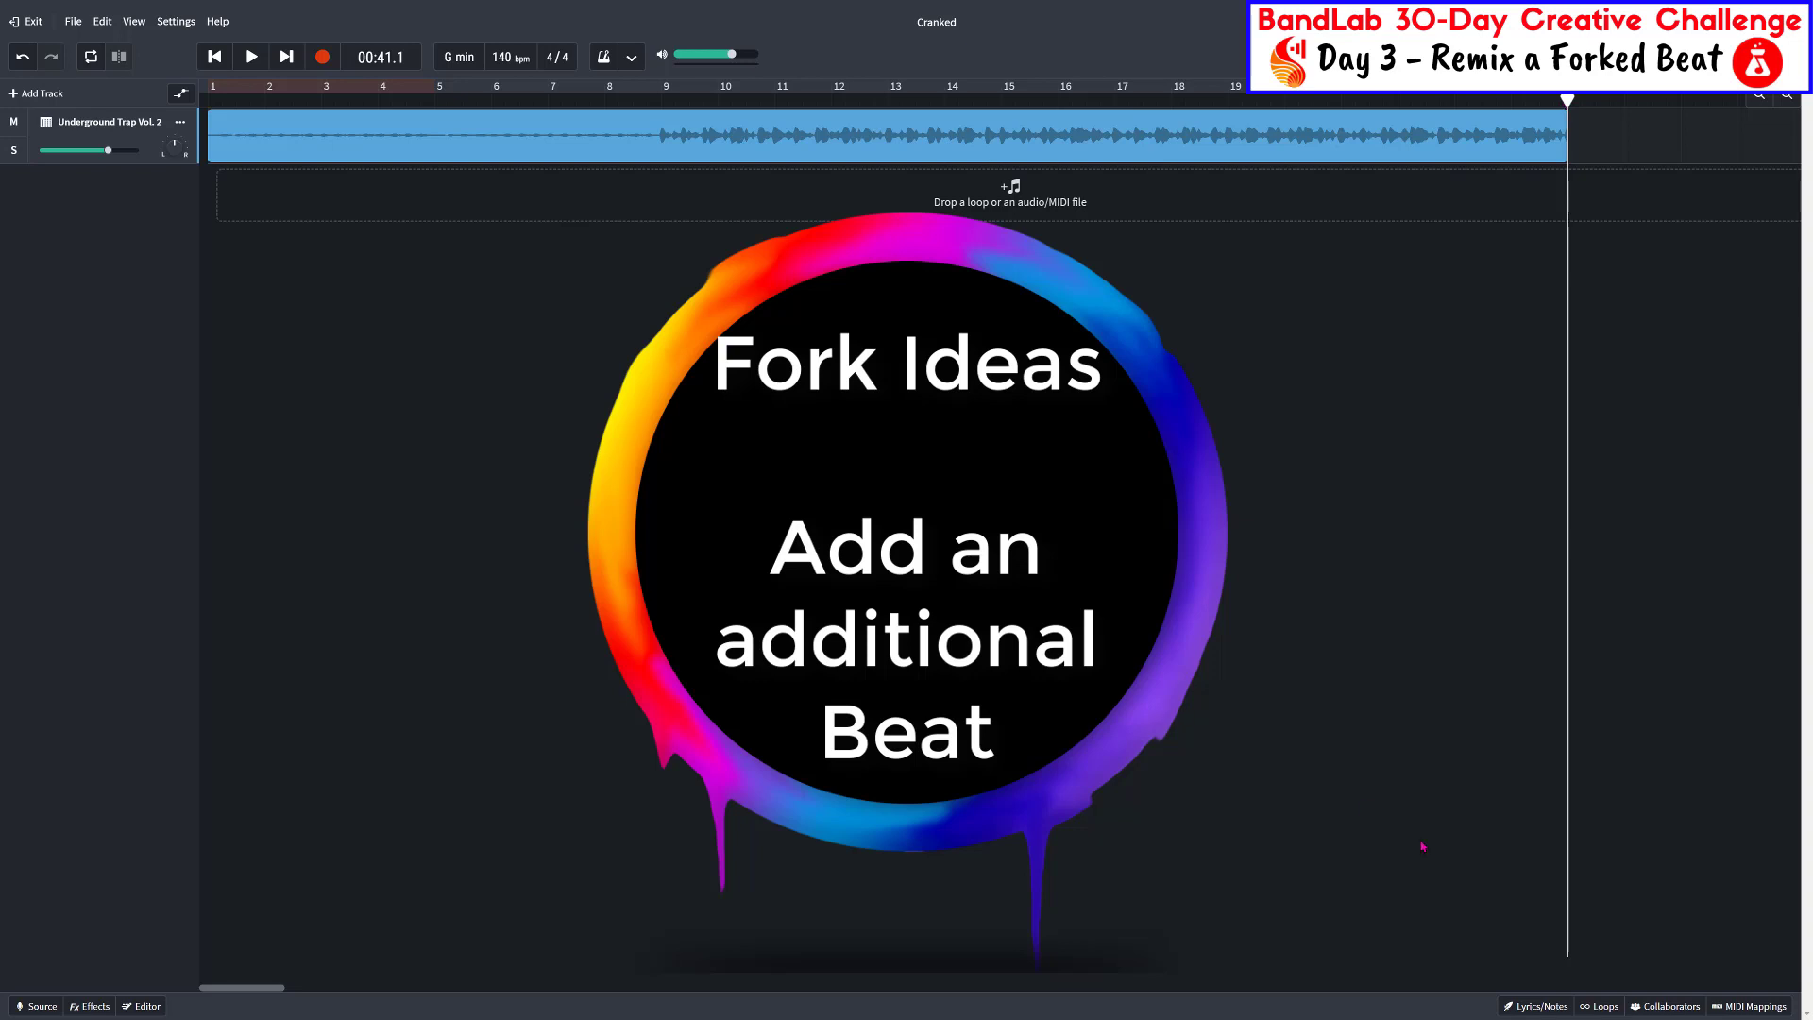
Open the full list of individual loops and search it for "beats" to find an additional beat
left_click(1597, 1006)
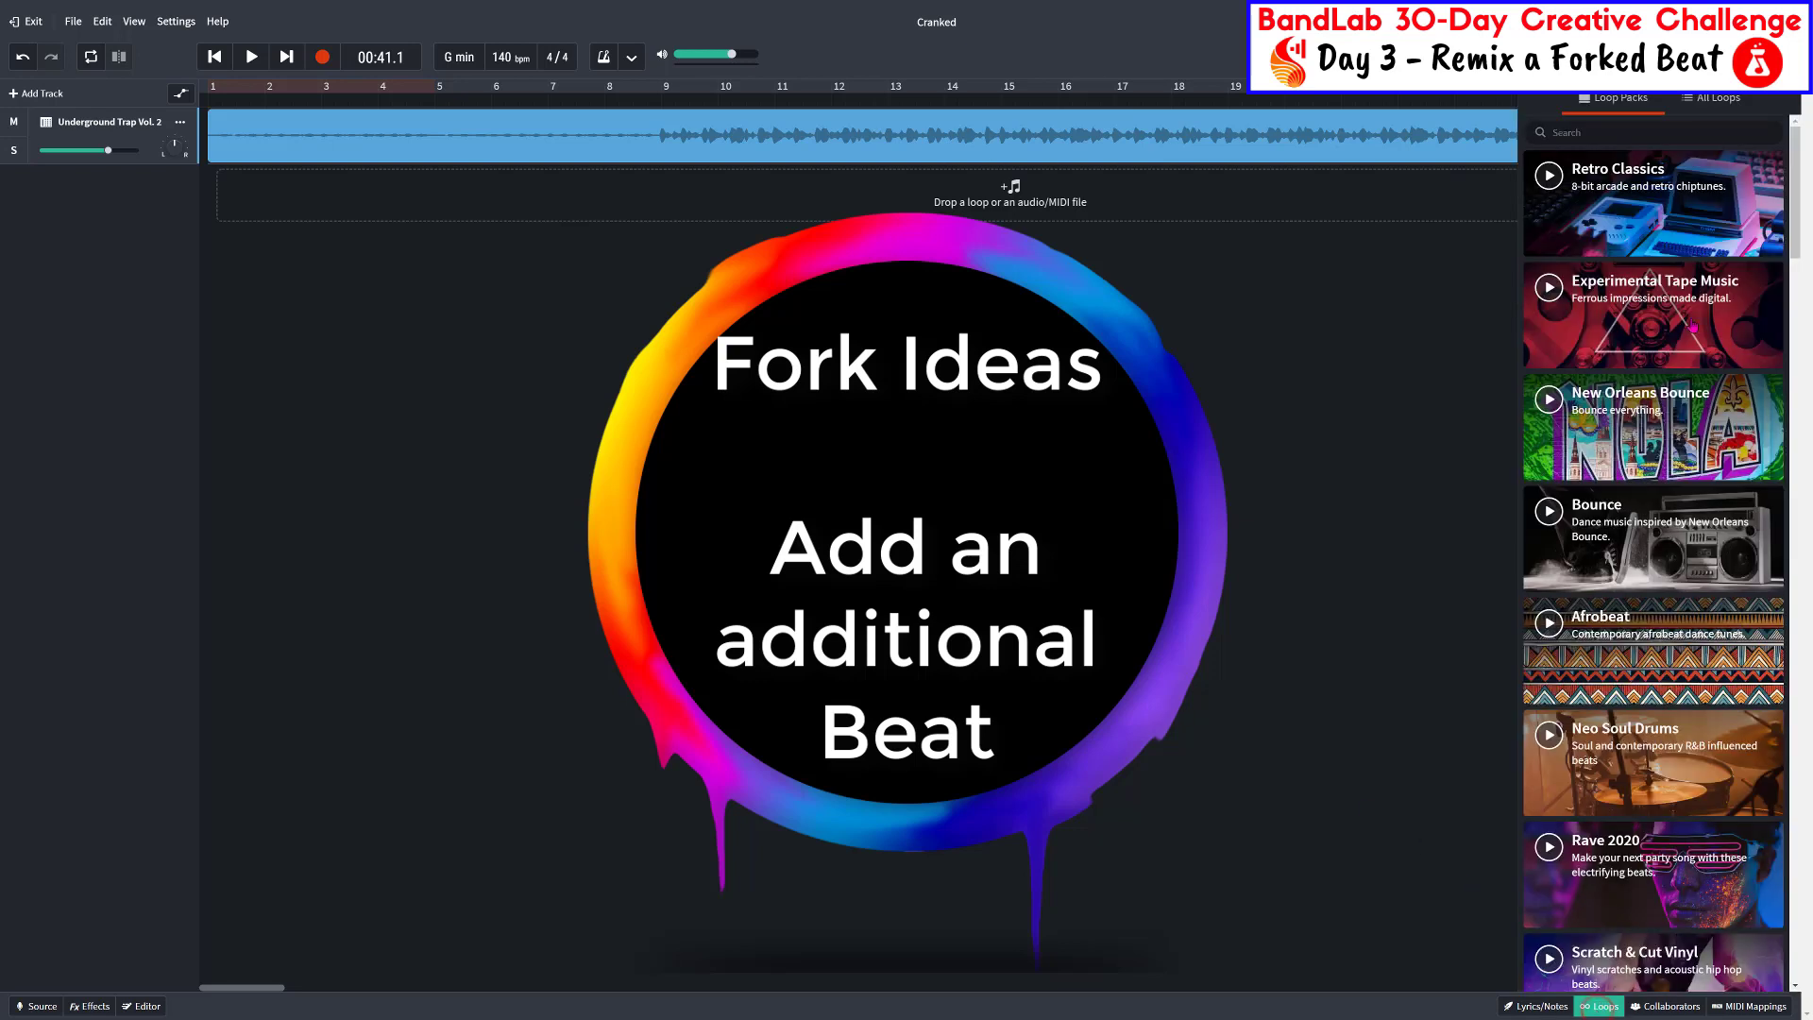
left_click(1726, 106)
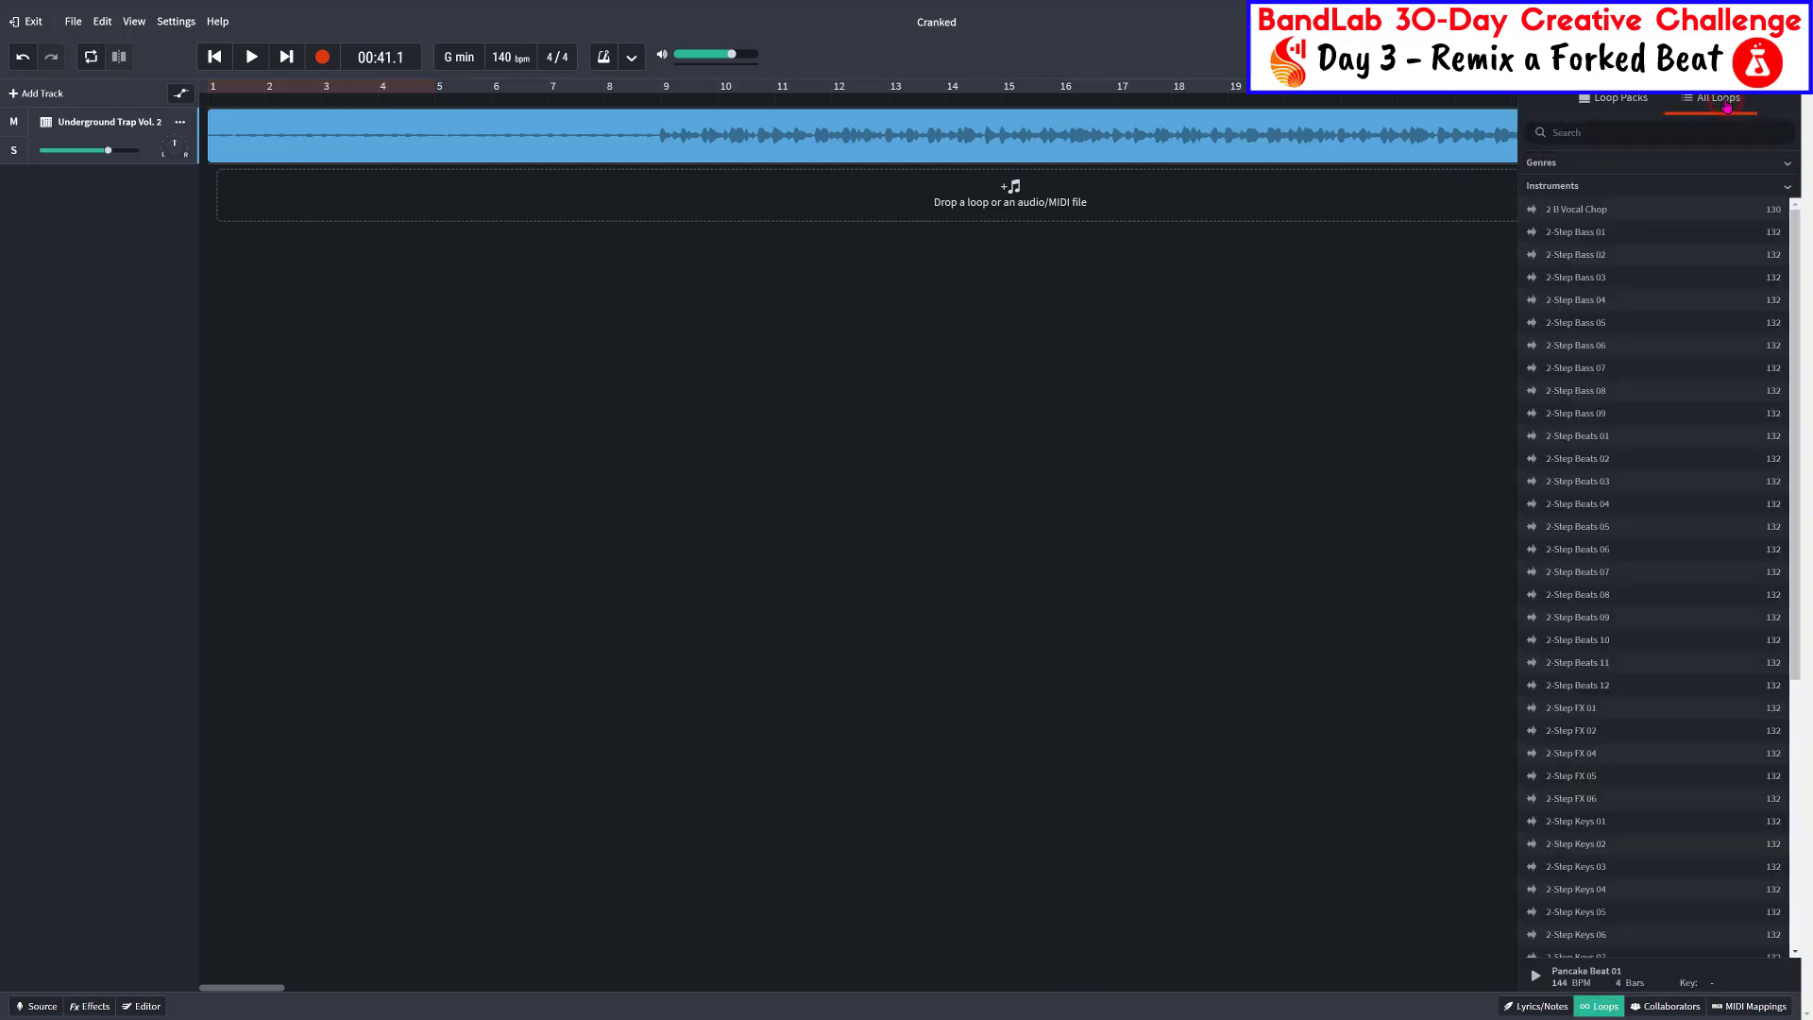
left_click(1614, 133)
type("beats")
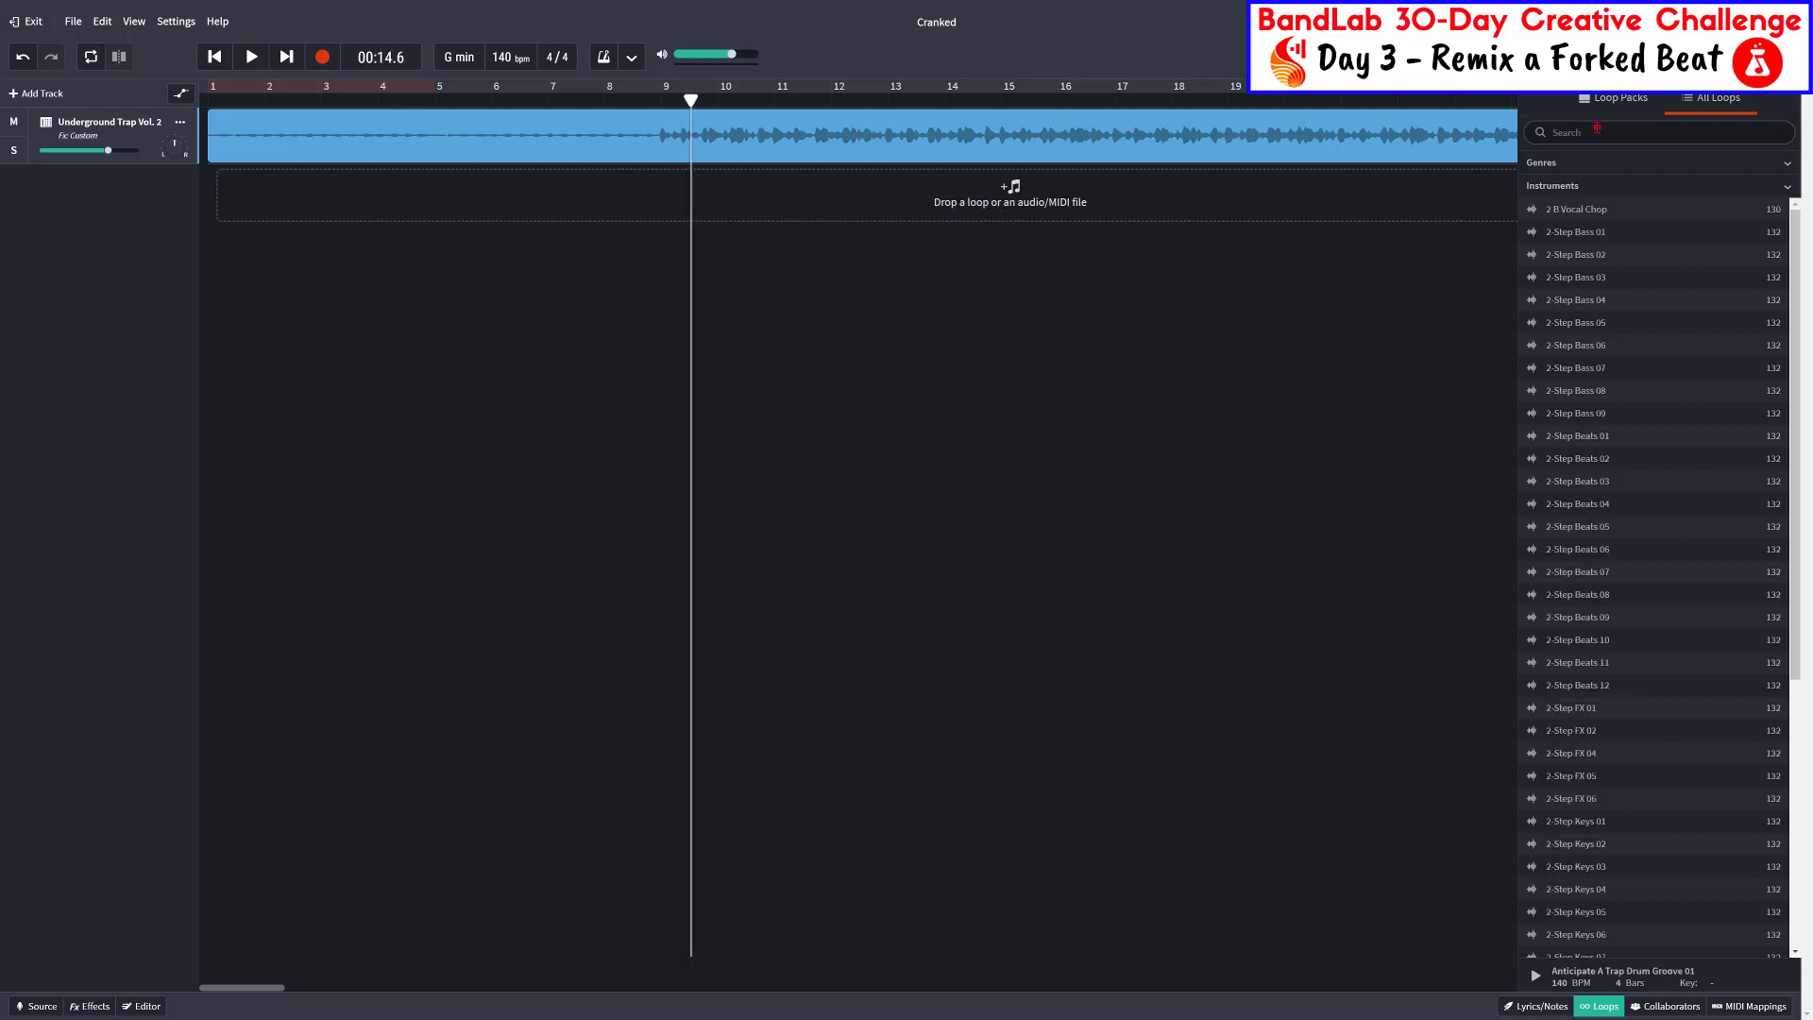
Search all loops for "electro ghost" and preview Electro Ghost Notes Drum Groove 01
left_click(1597, 128)
type("electro g")
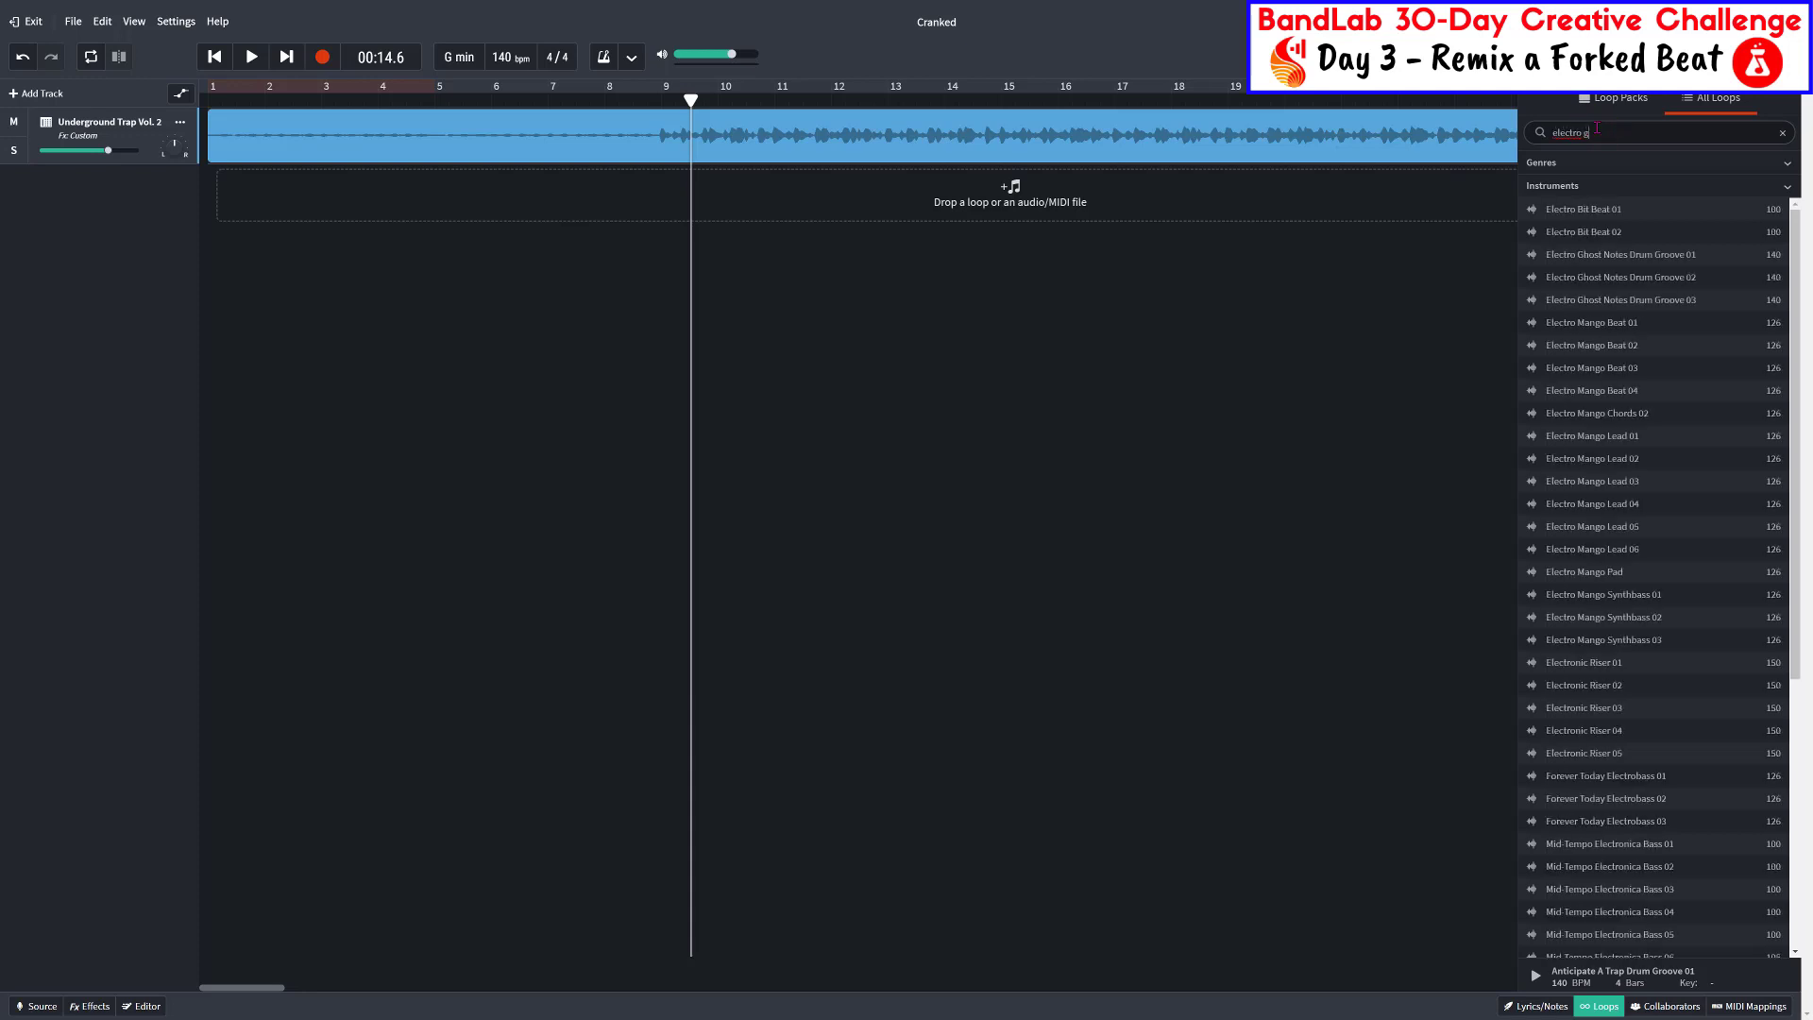
type("host")
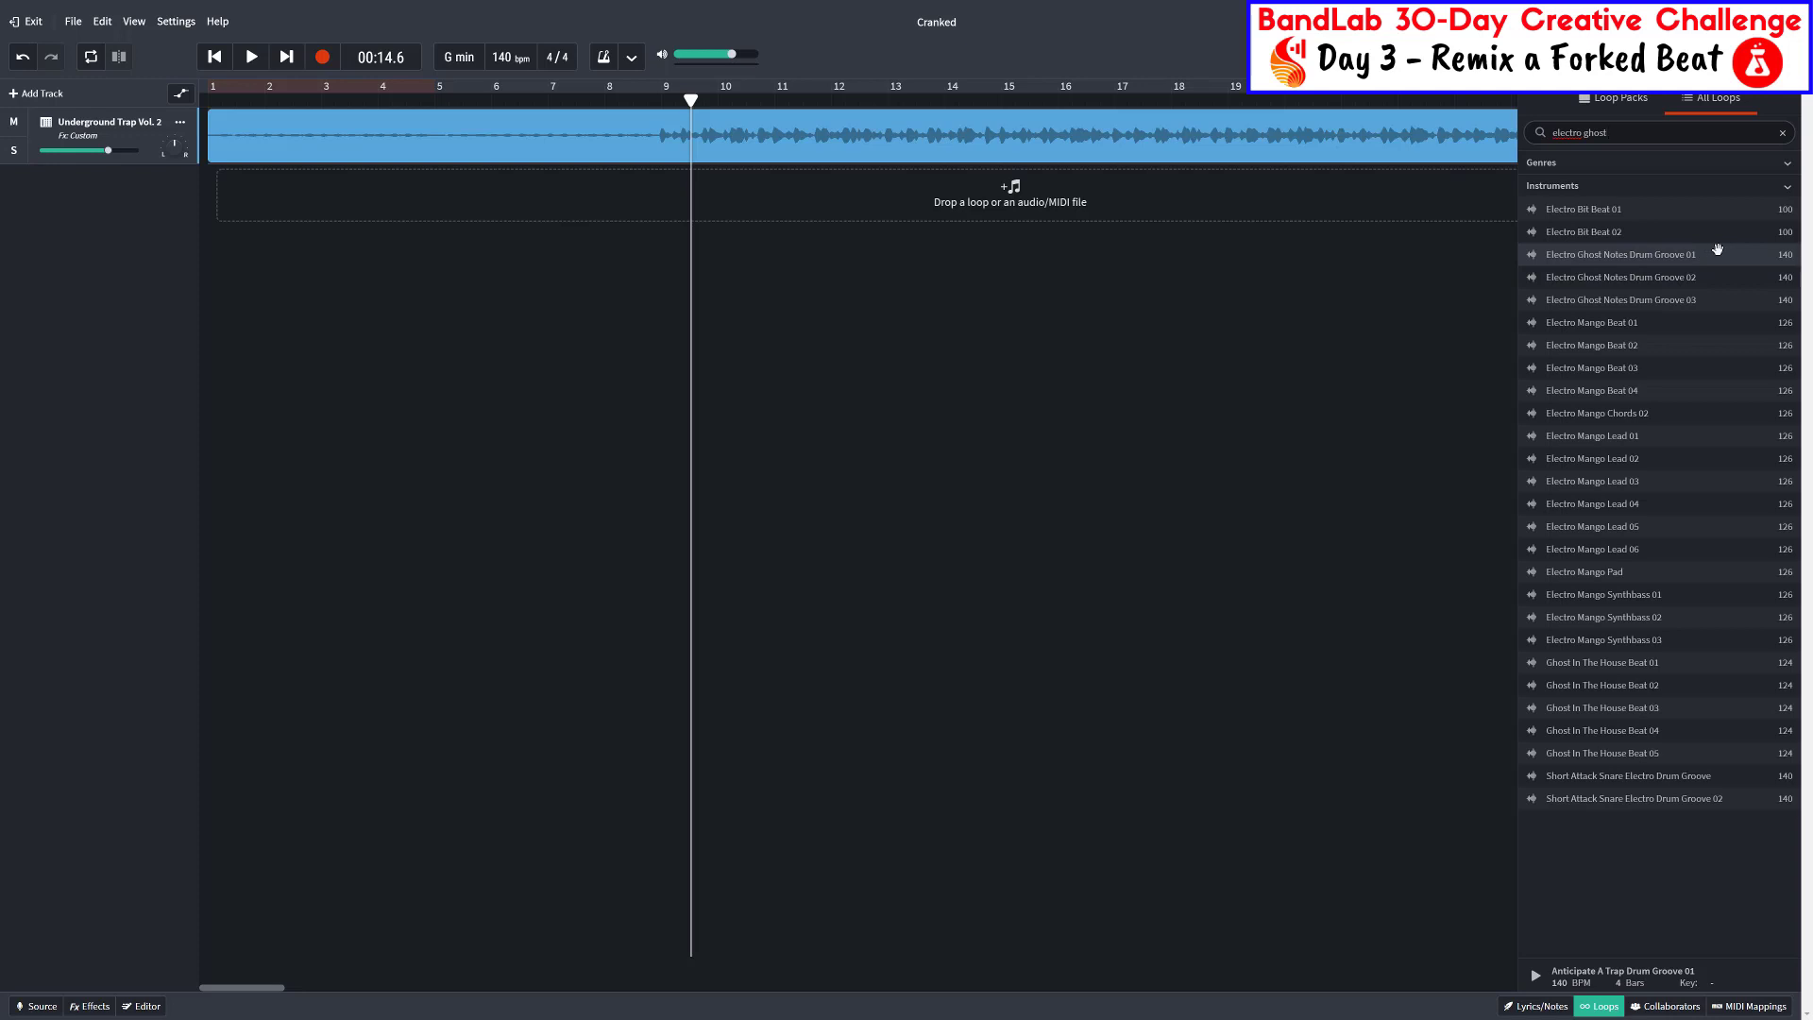
left_click(1718, 250)
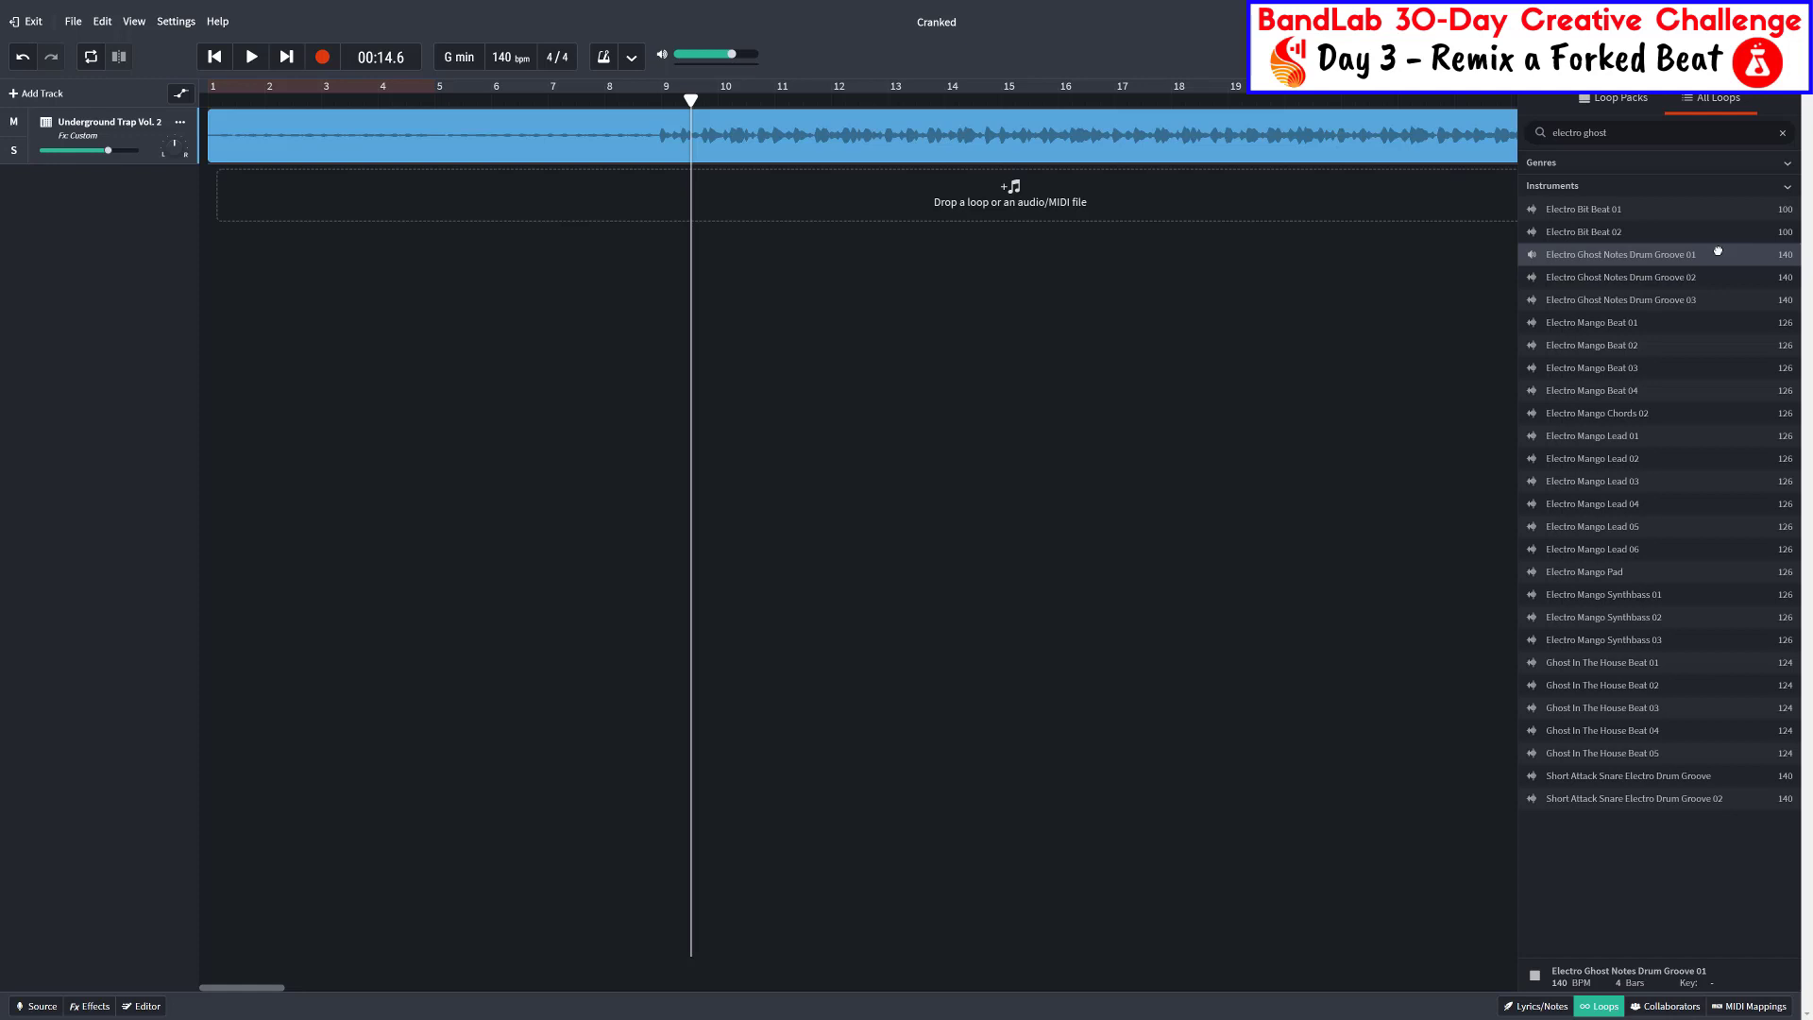
Add Electro Ghost Notes Drum Groove 01 on a new track from bar 5 to bar 9 and play the mix from the start
left_click_drag(1718, 250, 479, 187)
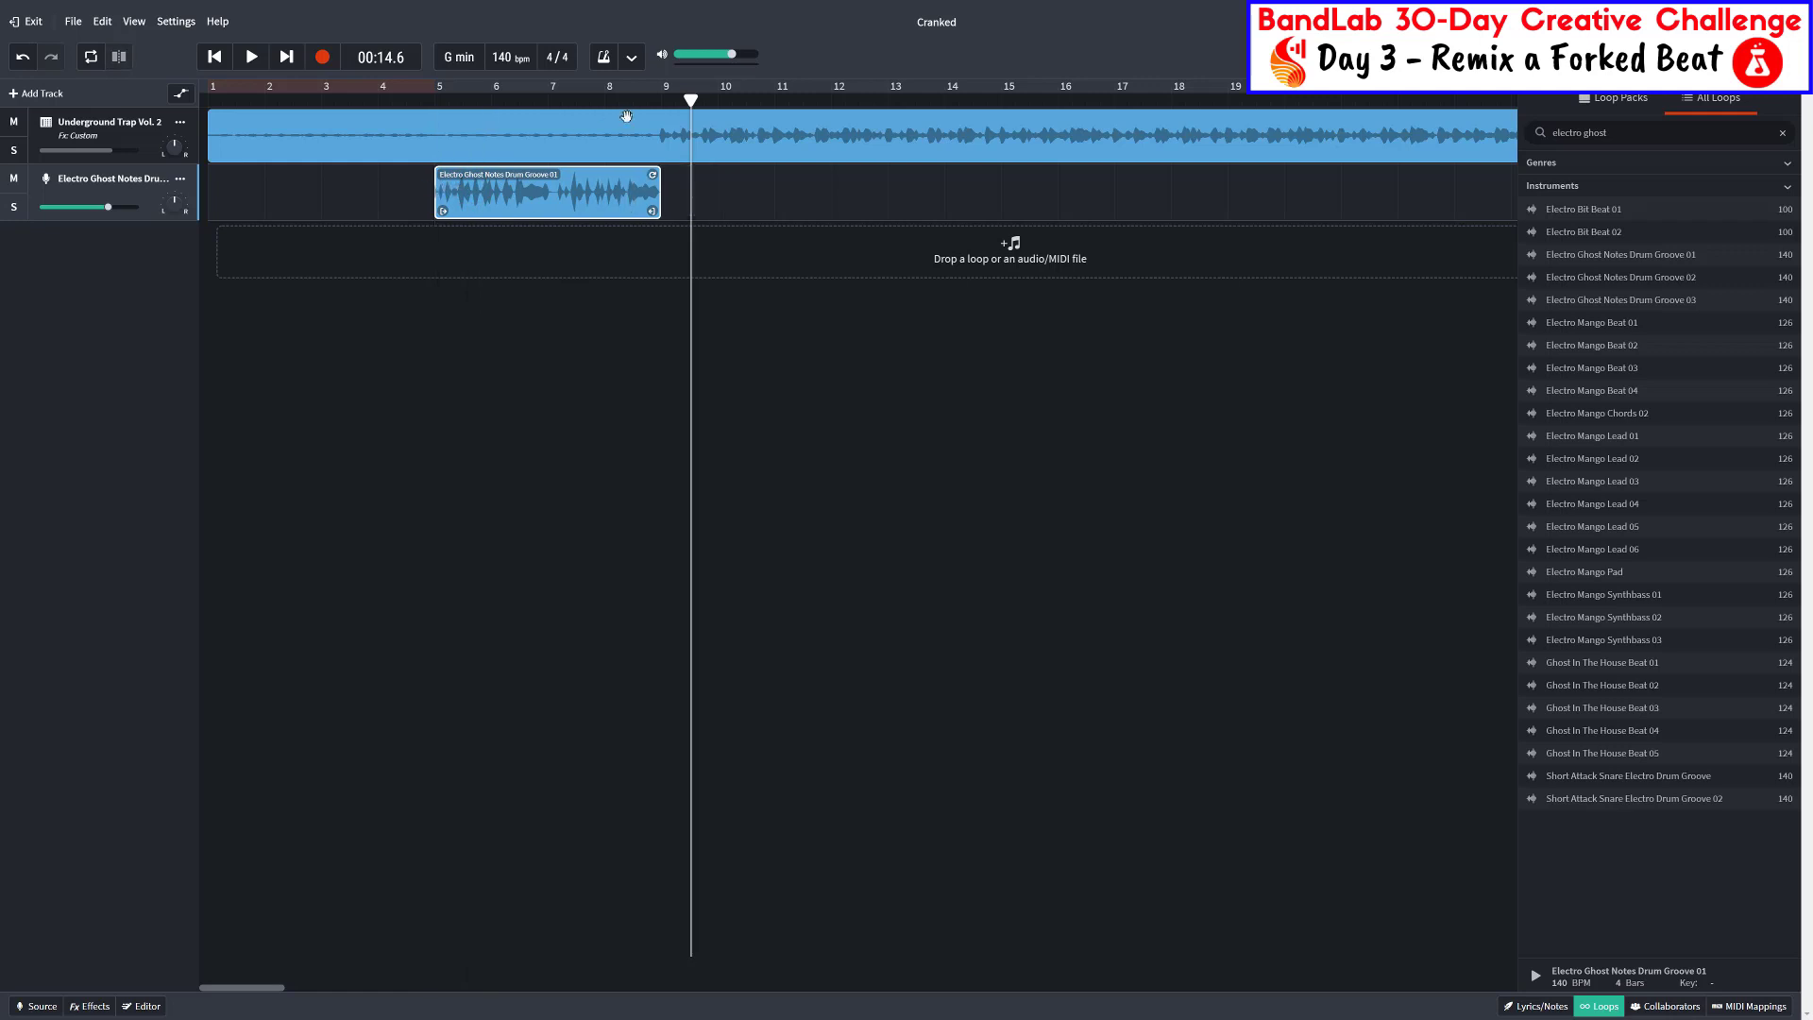
left_click(662, 101)
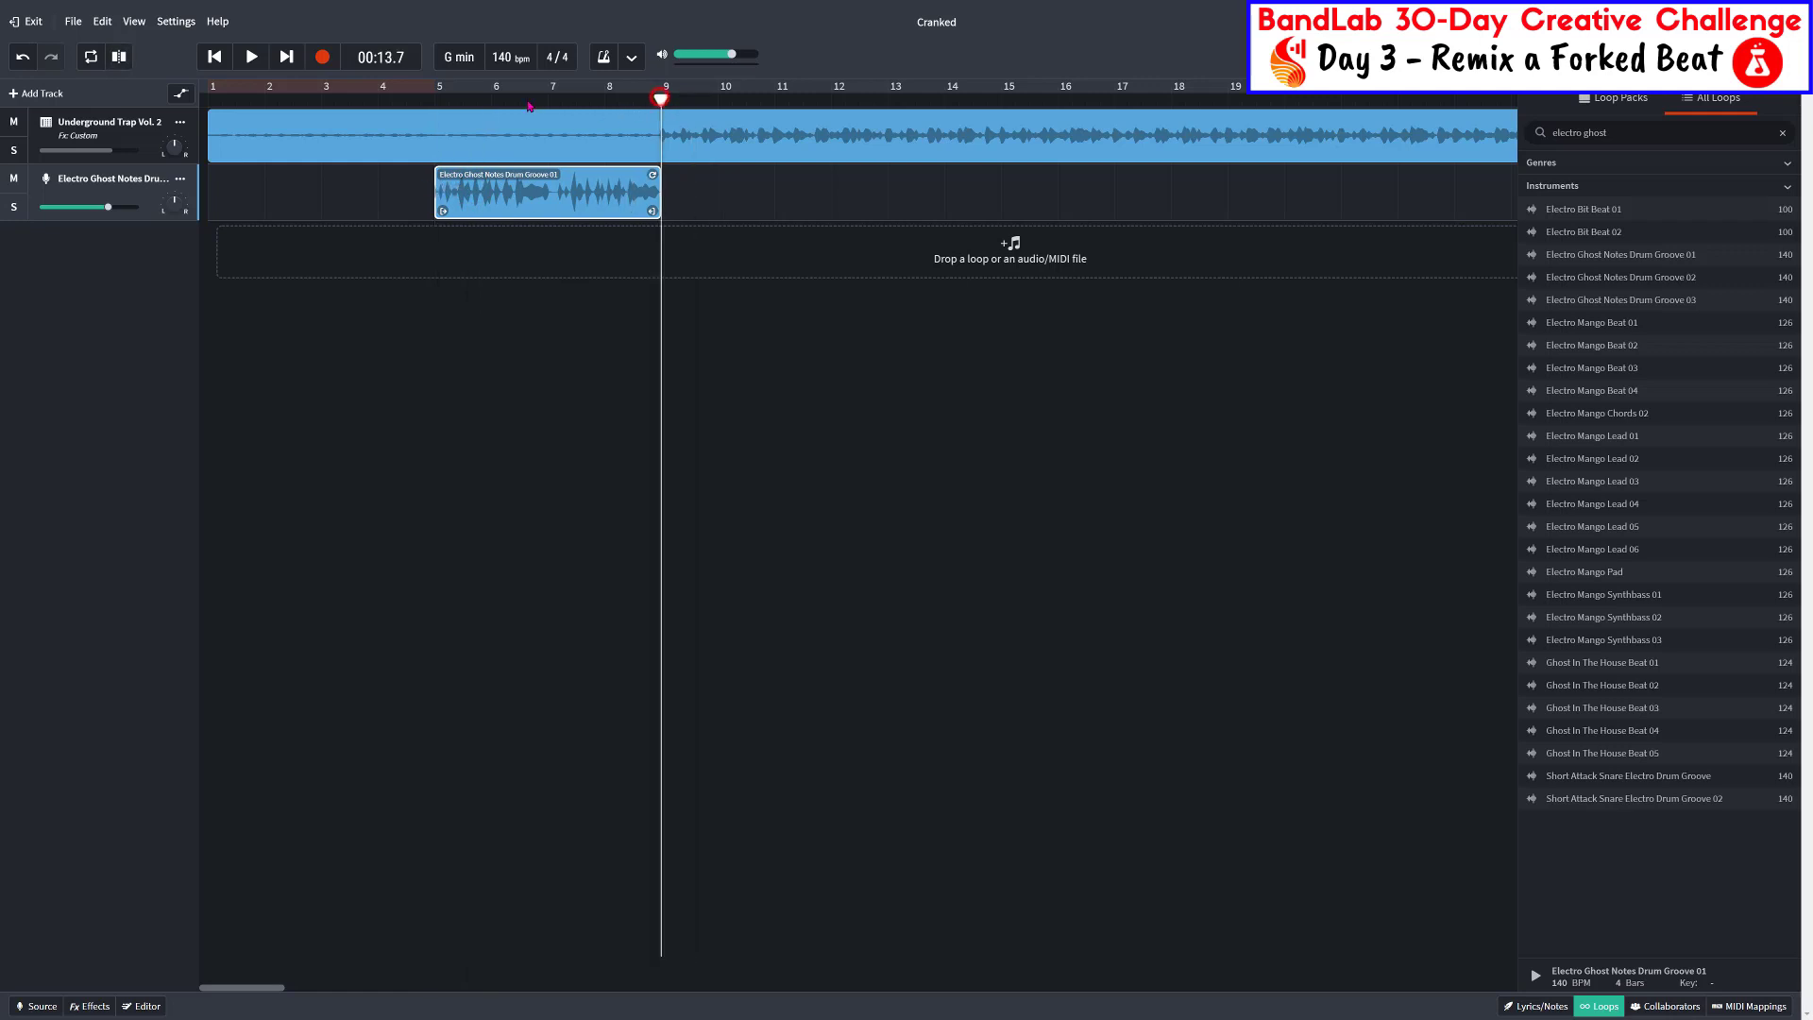
left_click(215, 57)
left_click(251, 58)
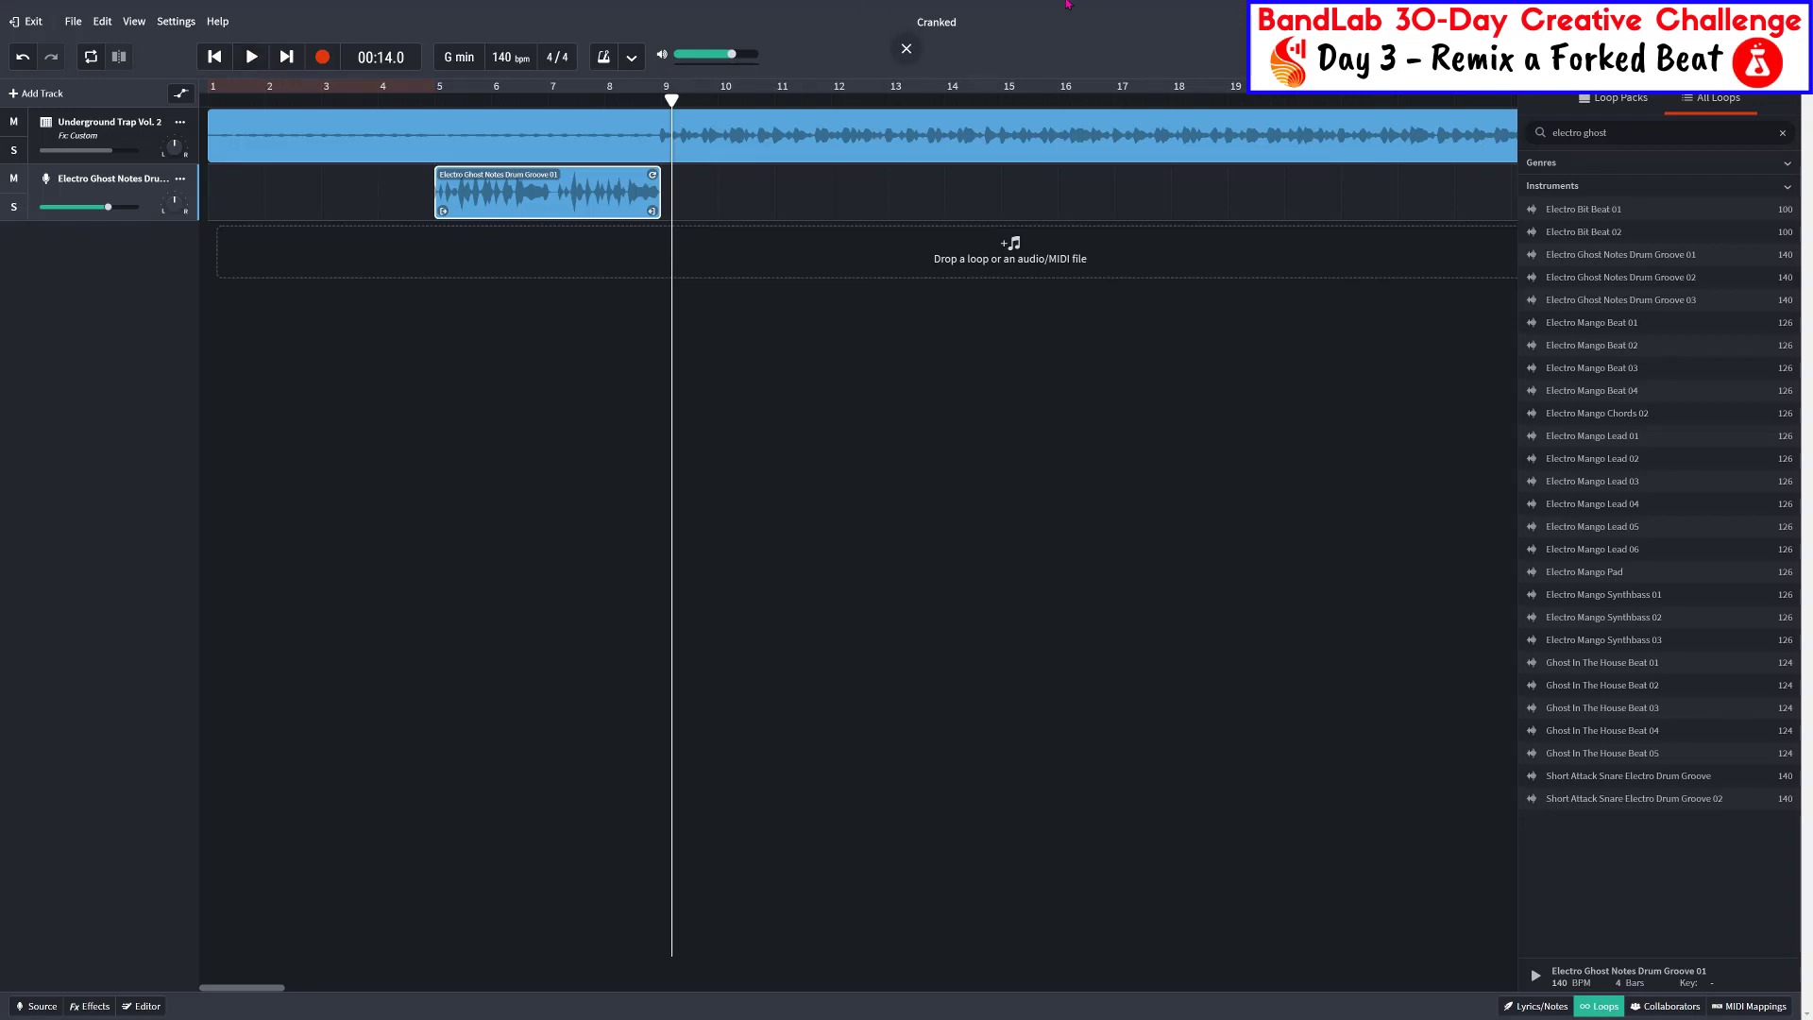
Replace the loop search text with "anticipate" to find another drum groove
left_click(1664, 132)
key("BackSpace")
key("BackSpace")
key("BackSpace")
key("BackSpace")
key("BackSpace")
key("BackSpace")
key("BackSpace")
key("BackSpace")
key("BackSpace")
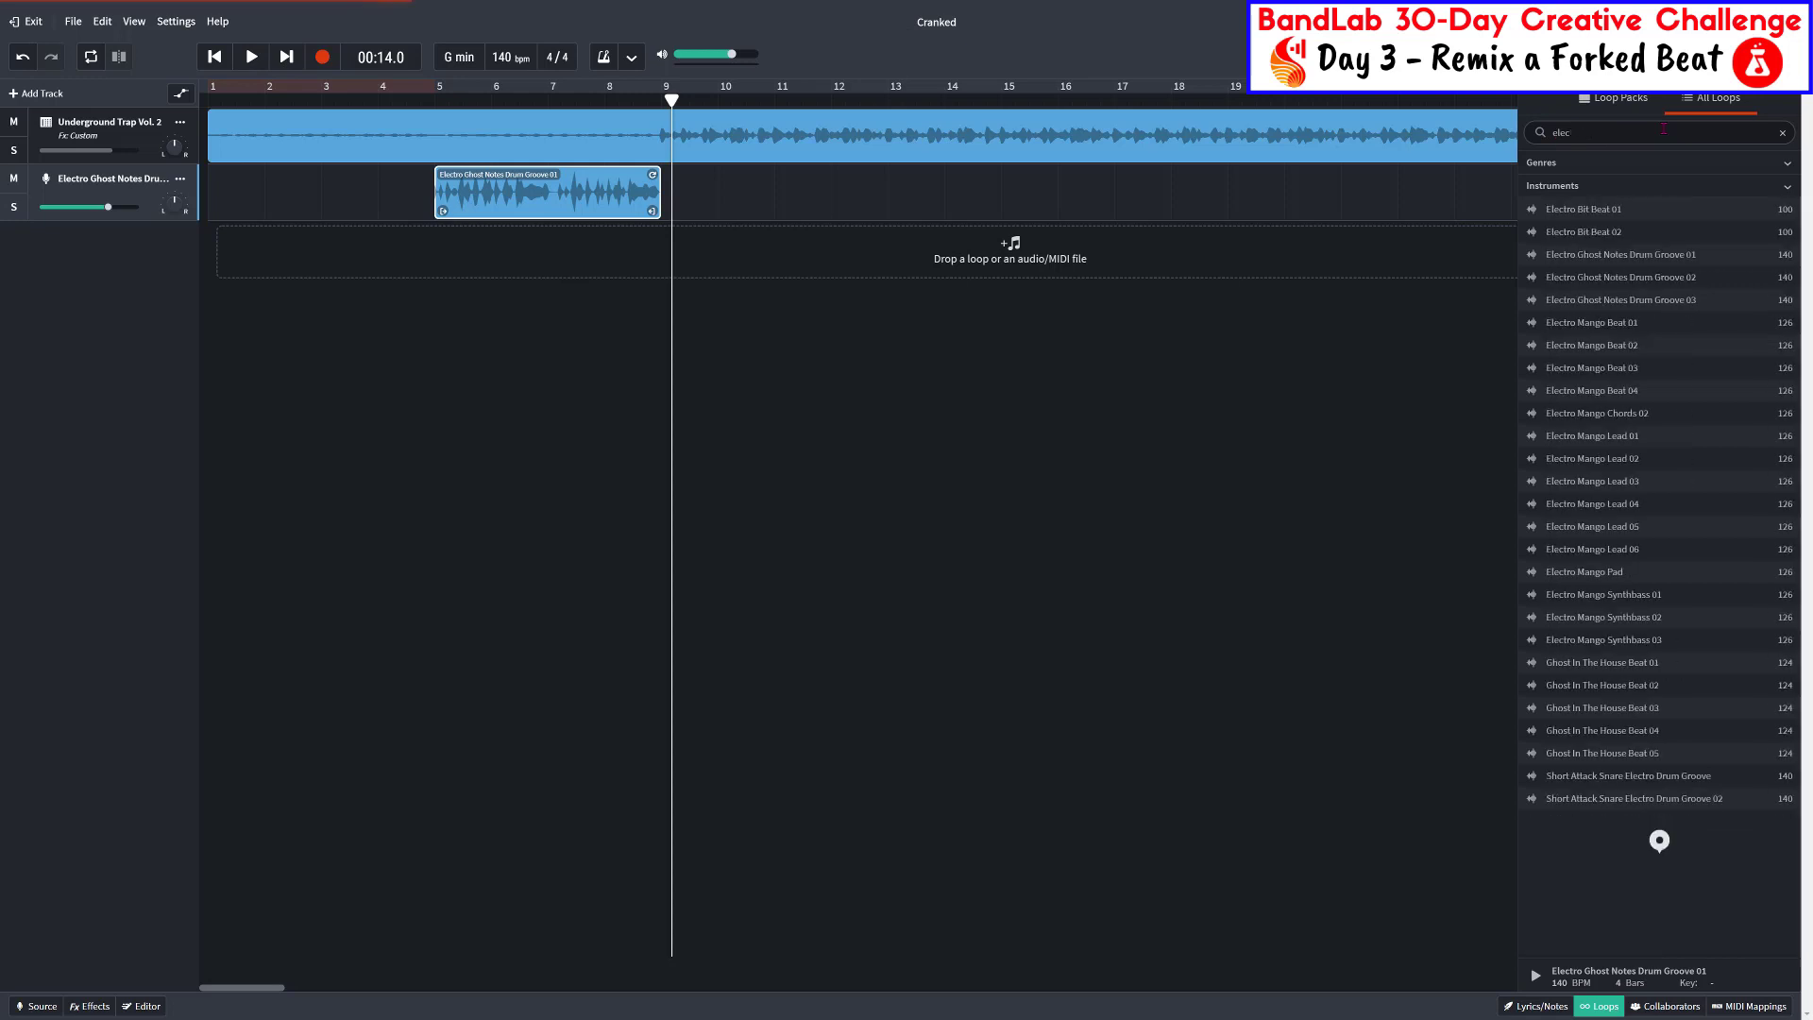
key("BackSpace")
key("BackSpace")
key("BackSpace")
key("BackSpace")
type("a")
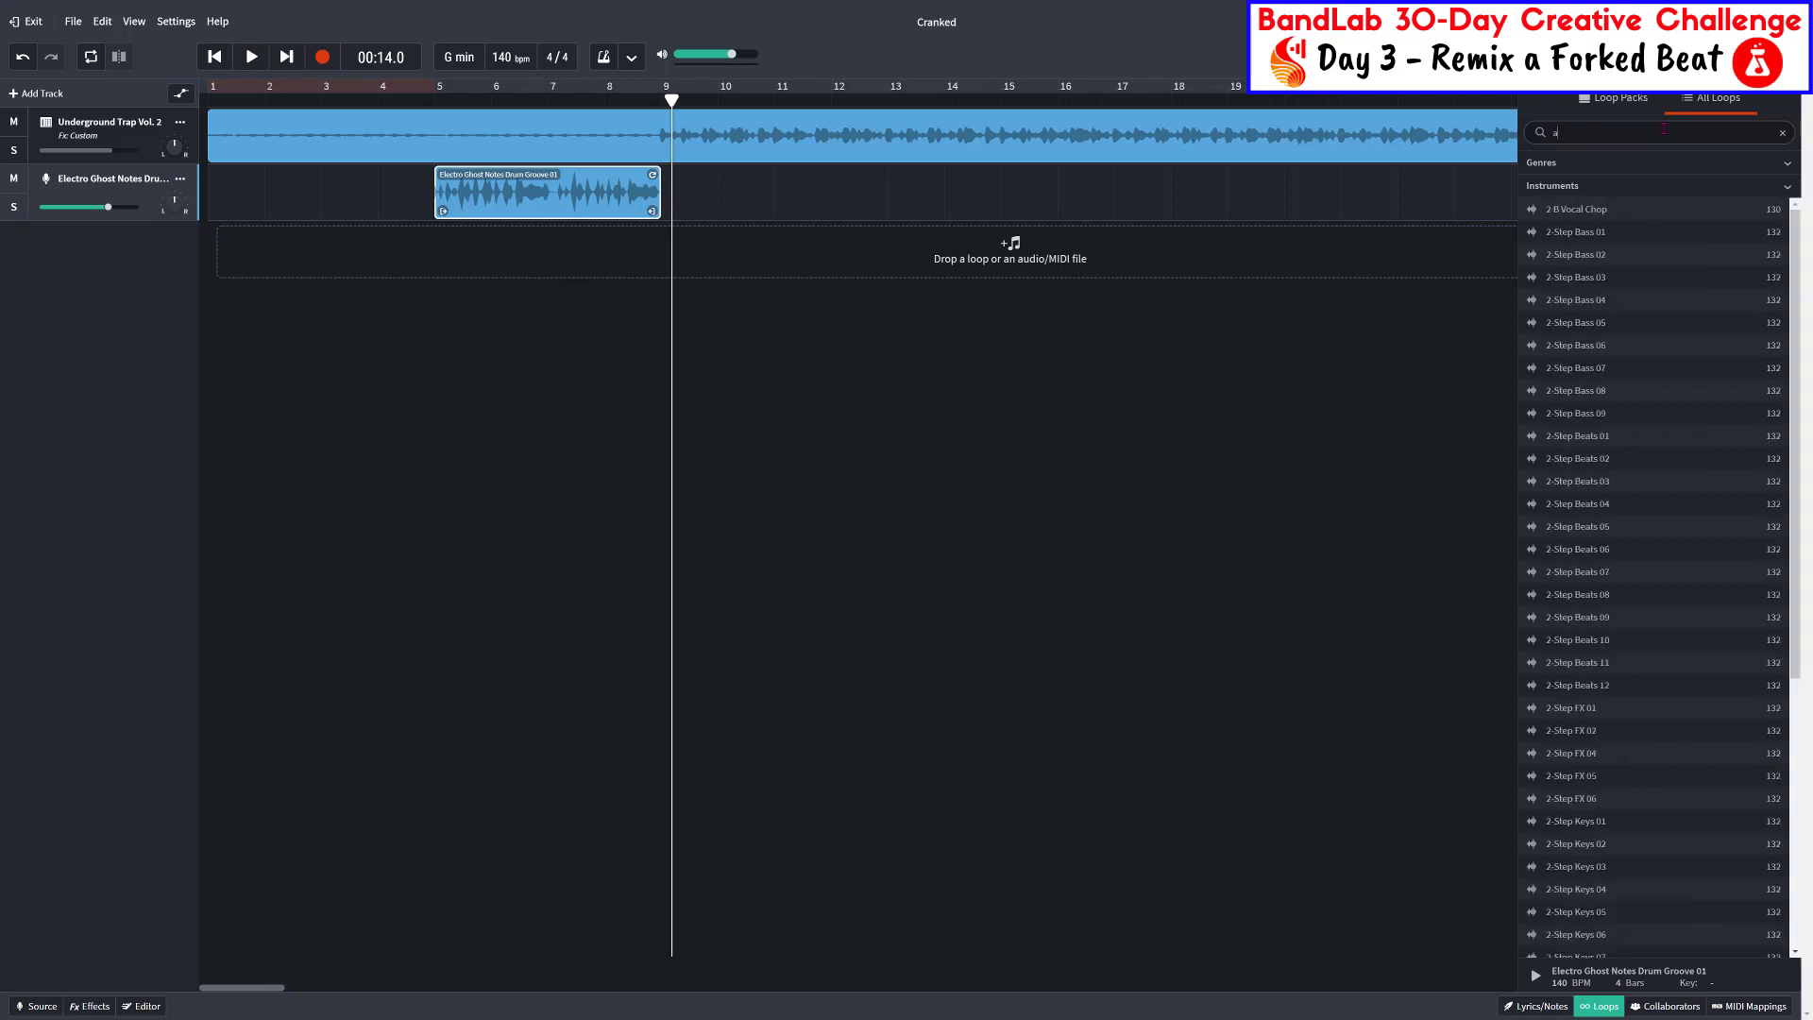
type("nticipate")
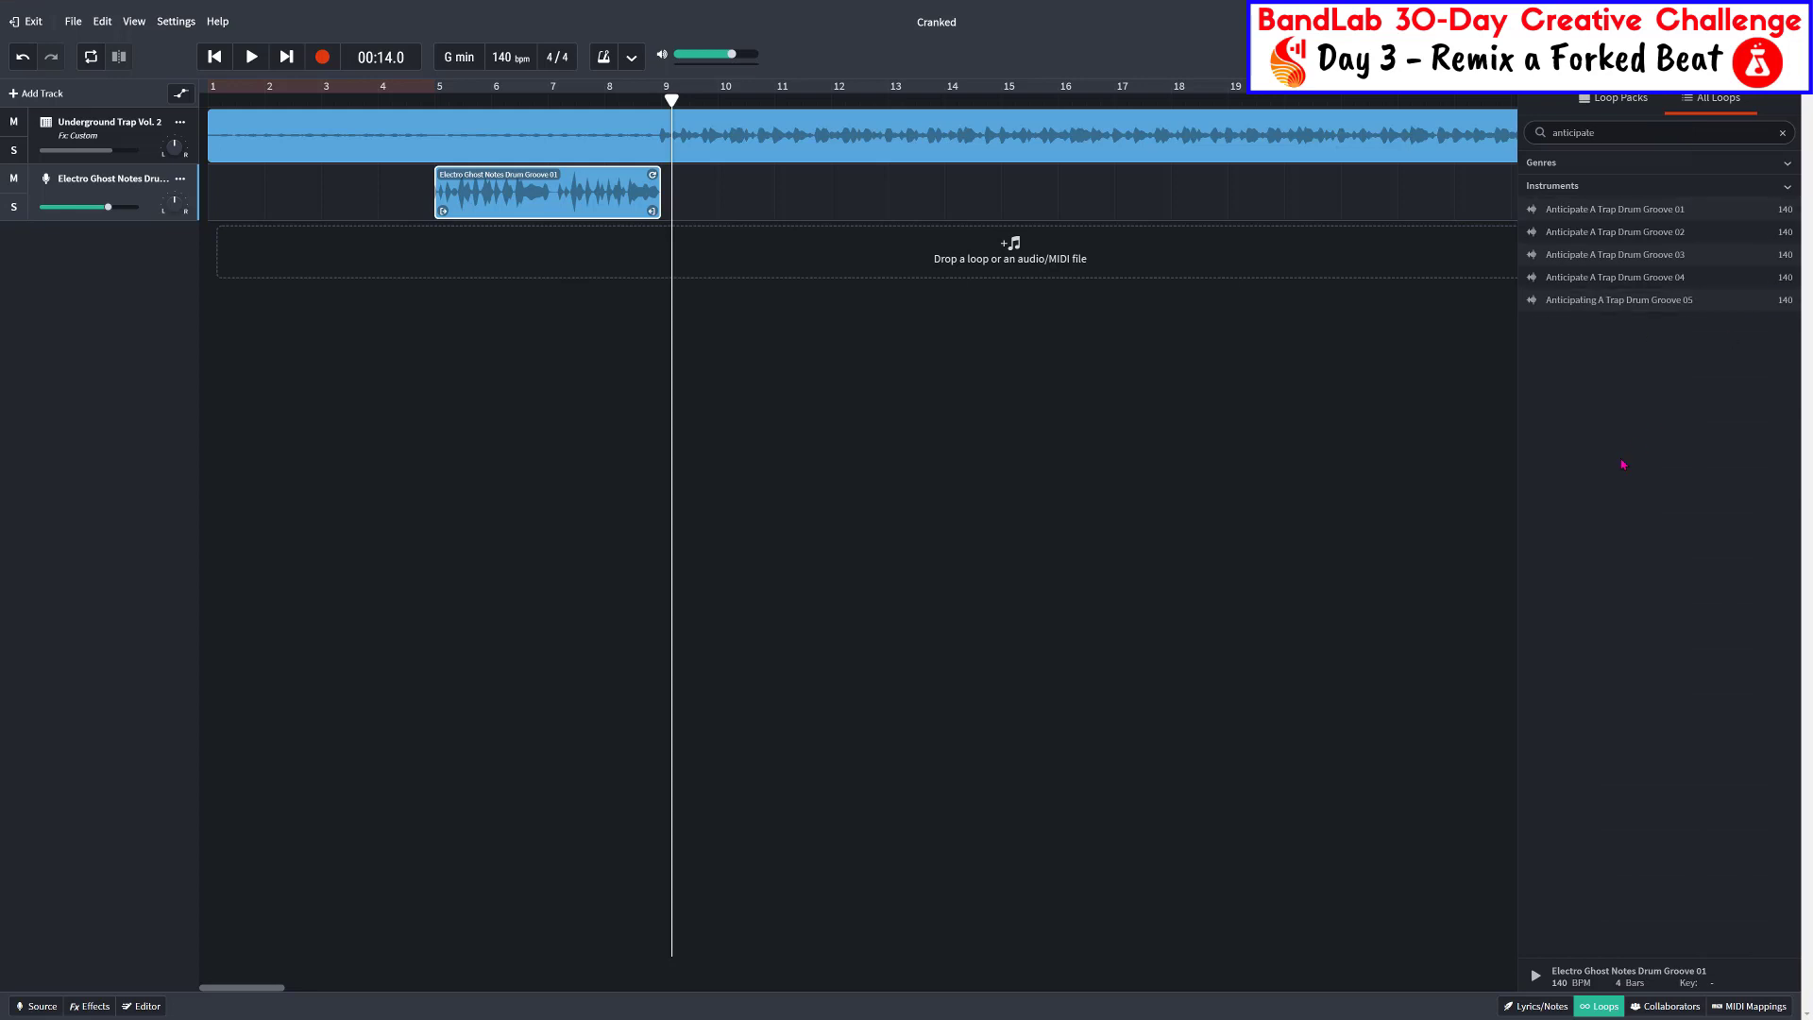
Place Anticipate A Trap Drum Groove 01 at bar 9, directly after the first drum loop, and rename the track additional Beat
left_click(1641, 211)
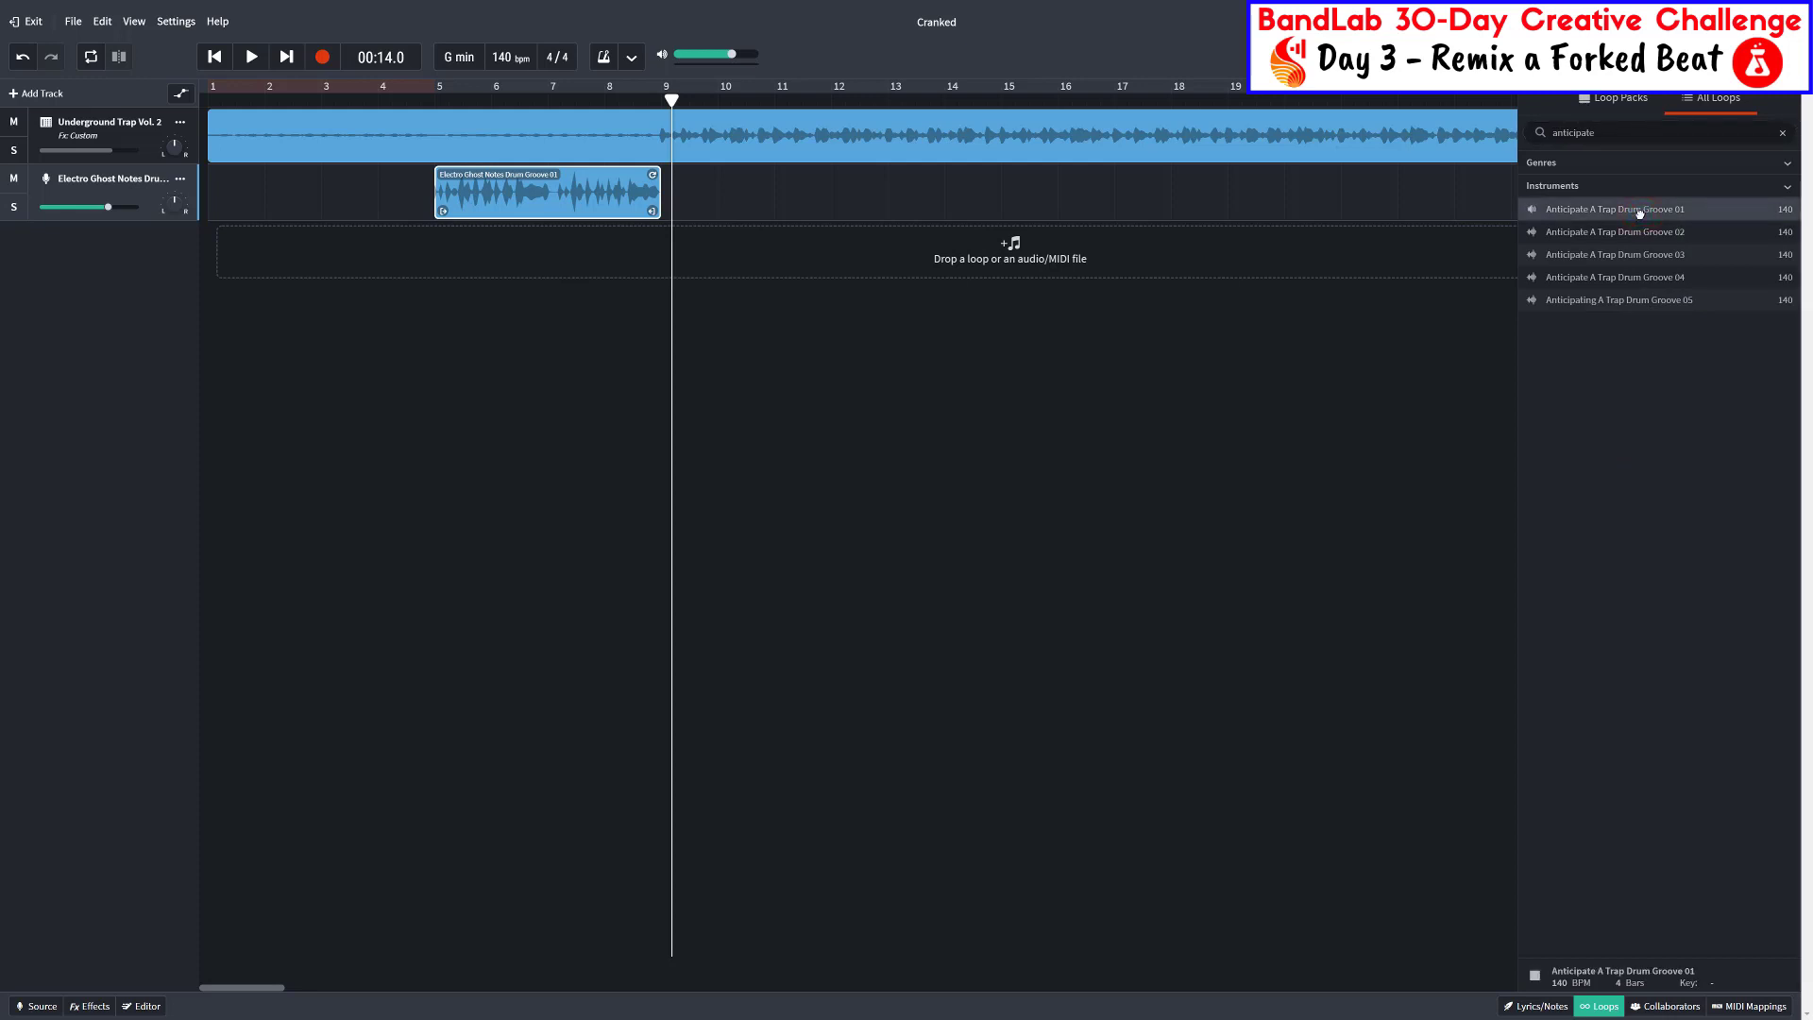
left_click_drag(1641, 211, 694, 212)
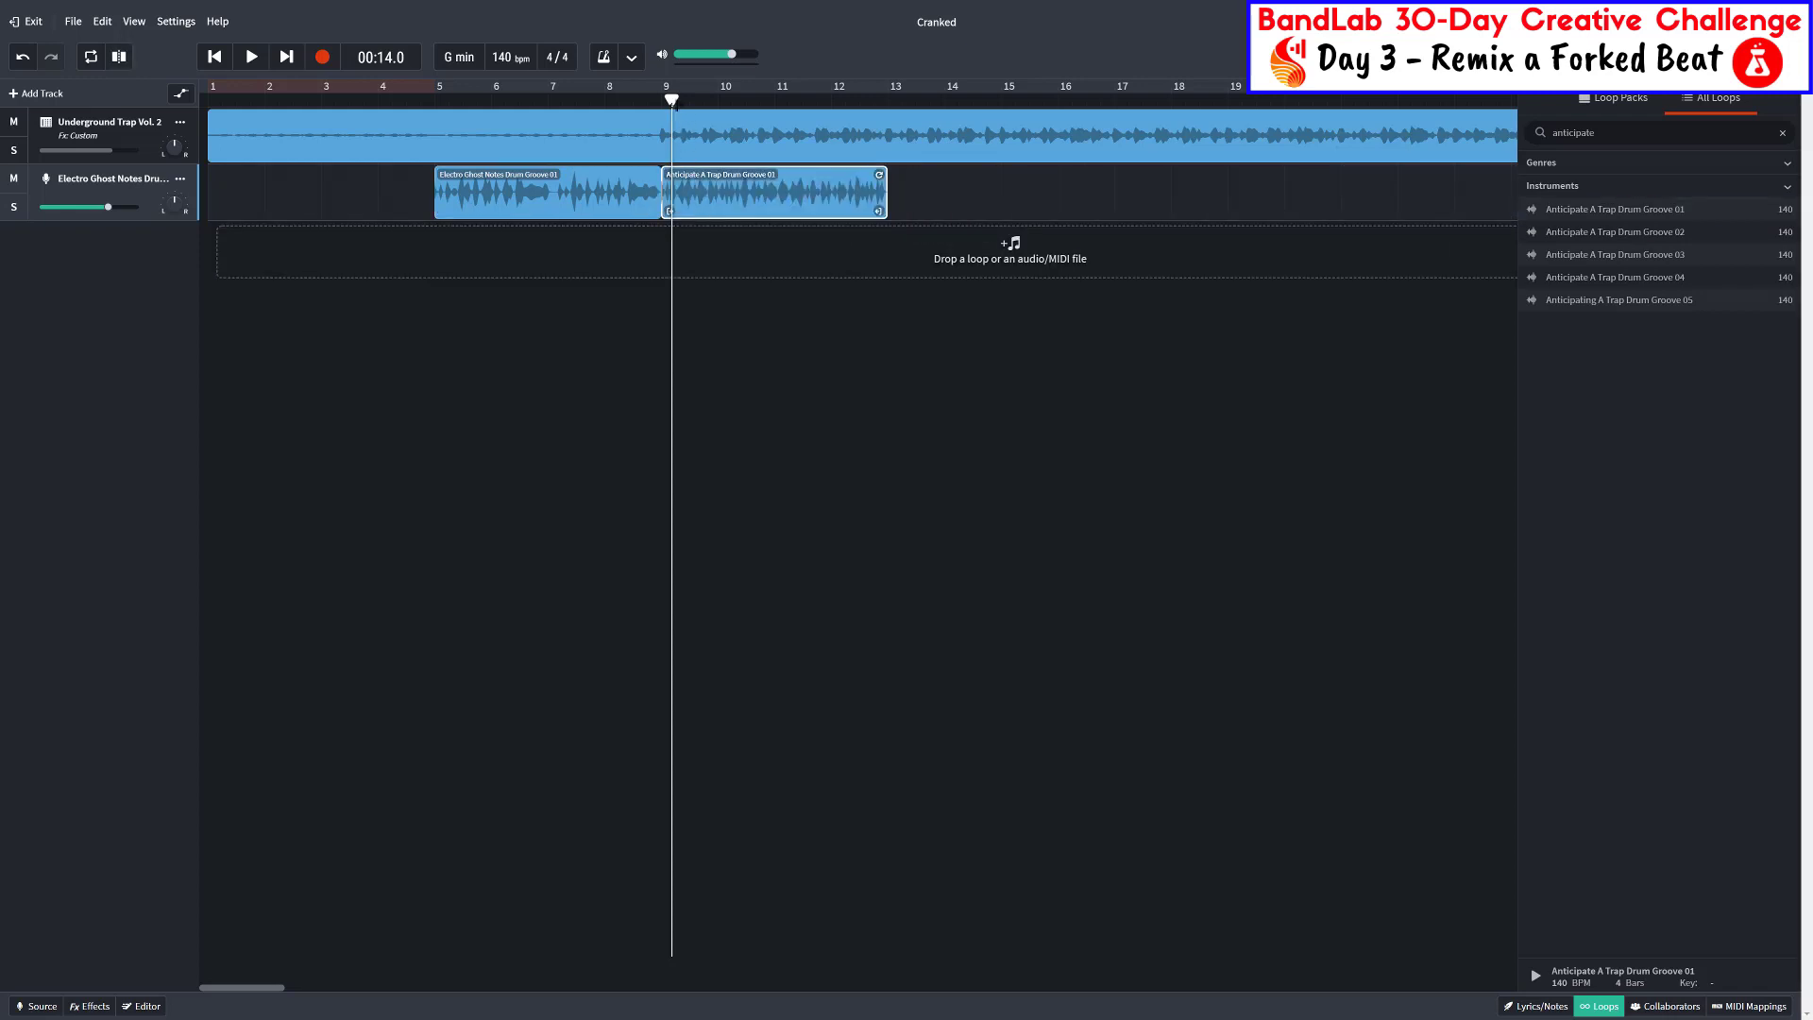
left_click(672, 100)
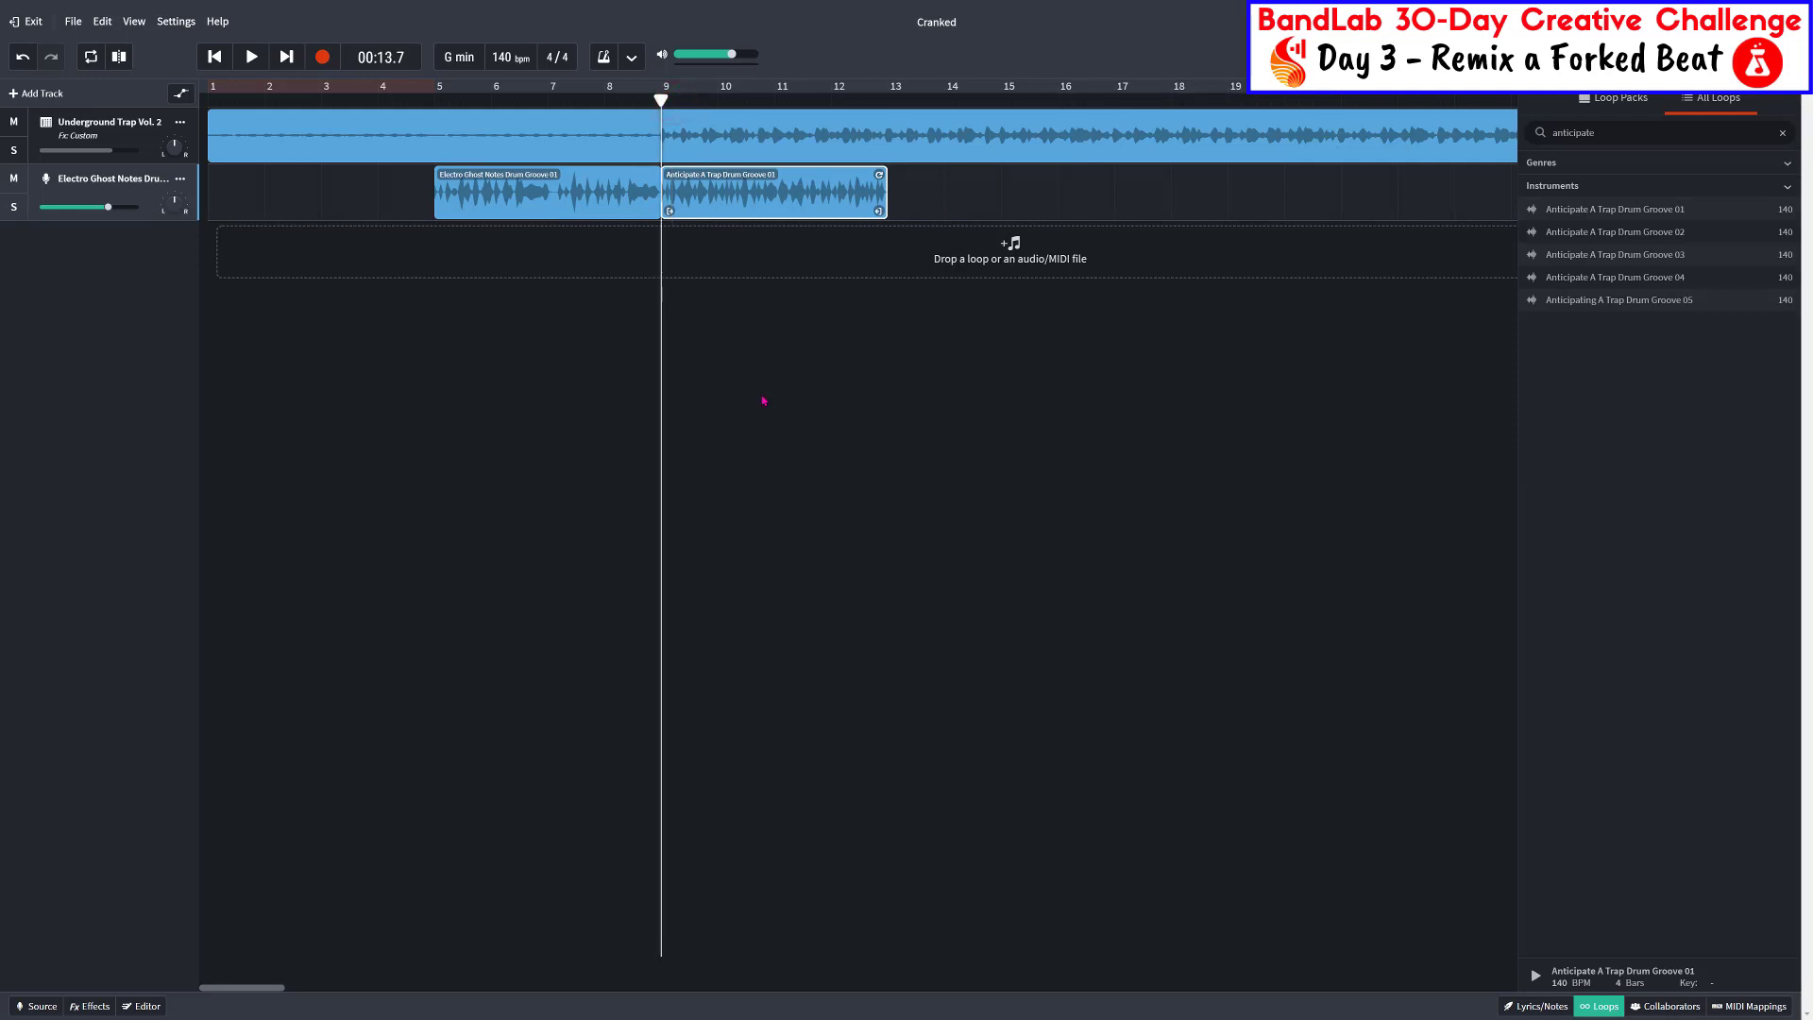
left_click(892, 102)
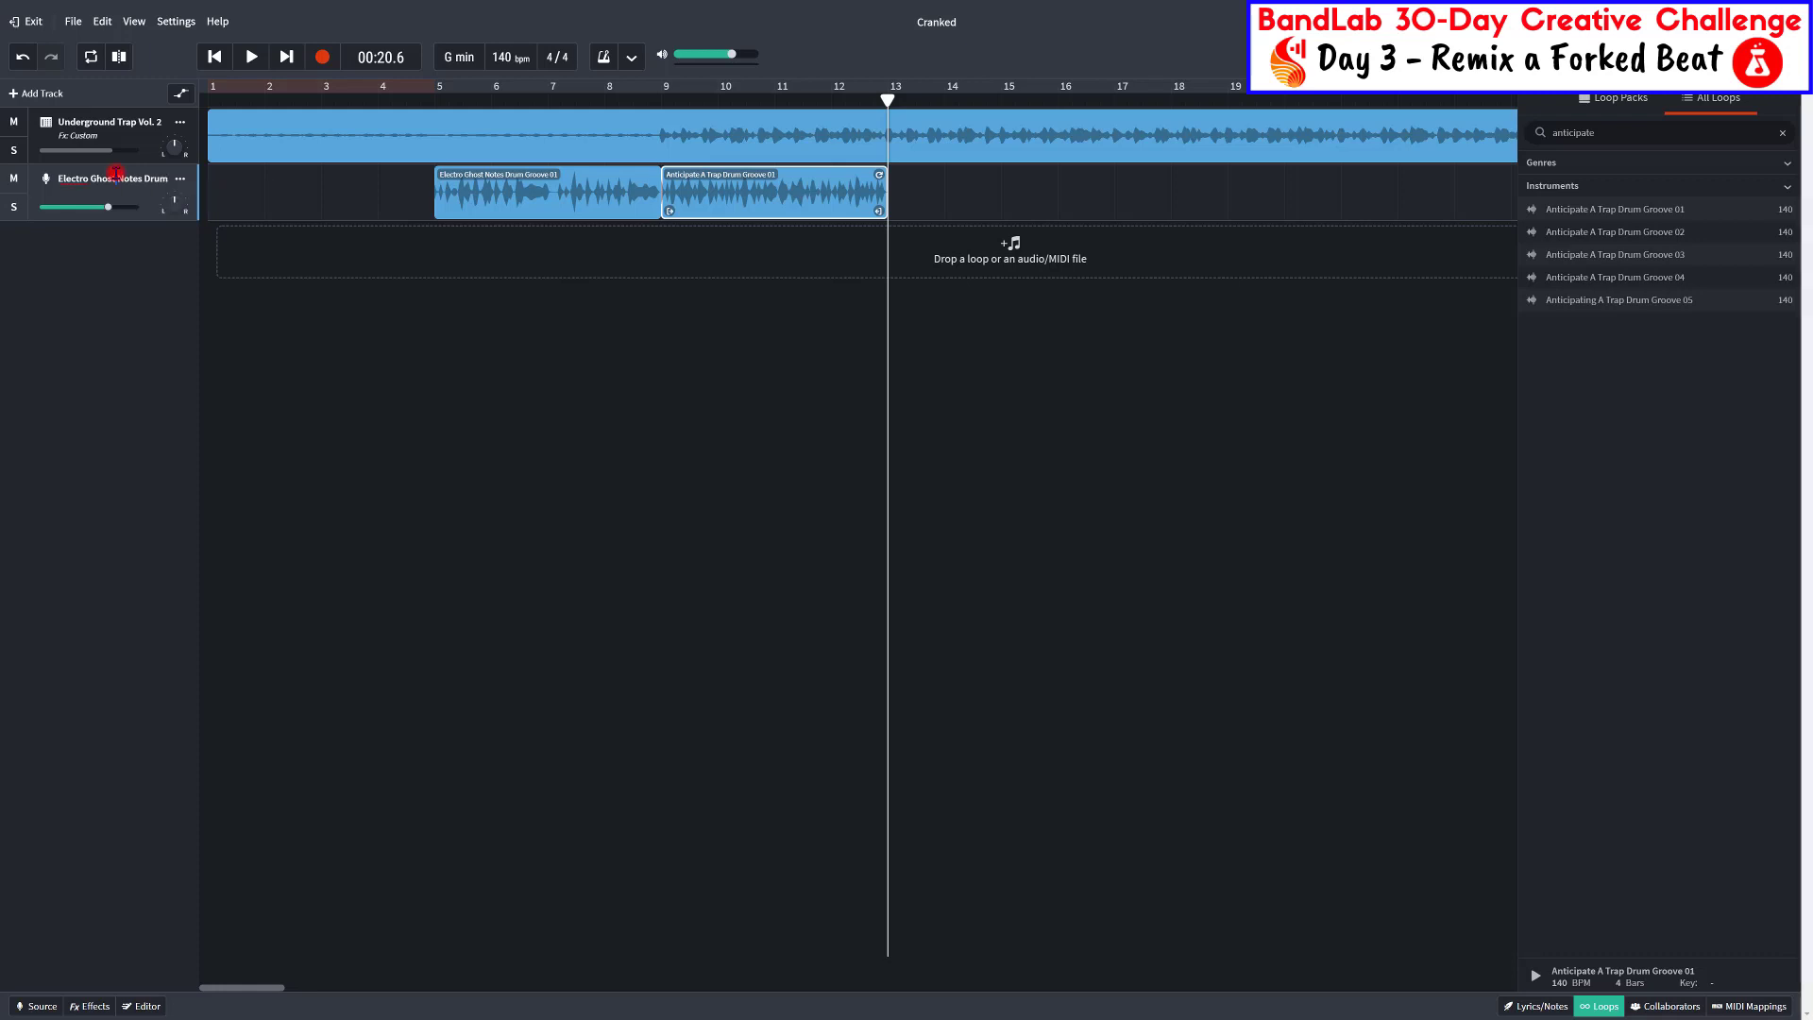
double_click(115, 177)
type("additional Beat")
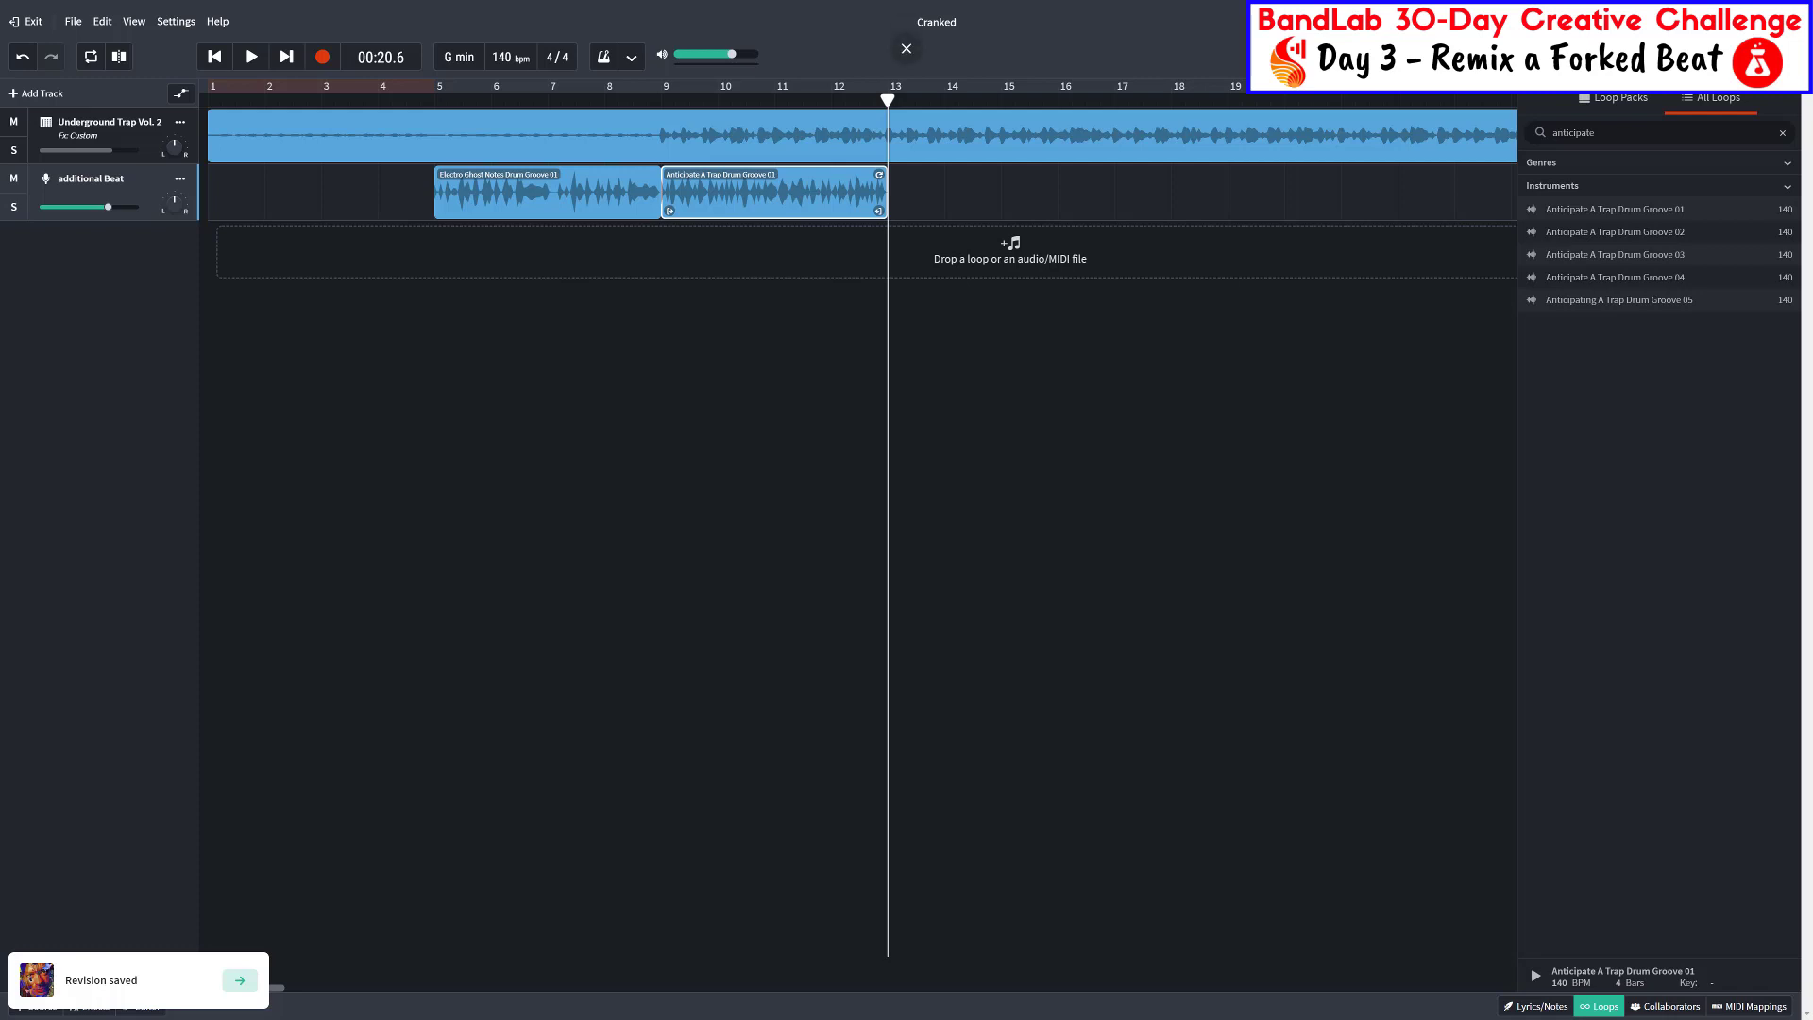
Add Anticipate A Trap Drum Groove 03 at bar 13 and Anticipate A Trap Drum Groove 02 at bar 17 of the additional Beat track
left_click(1584, 255)
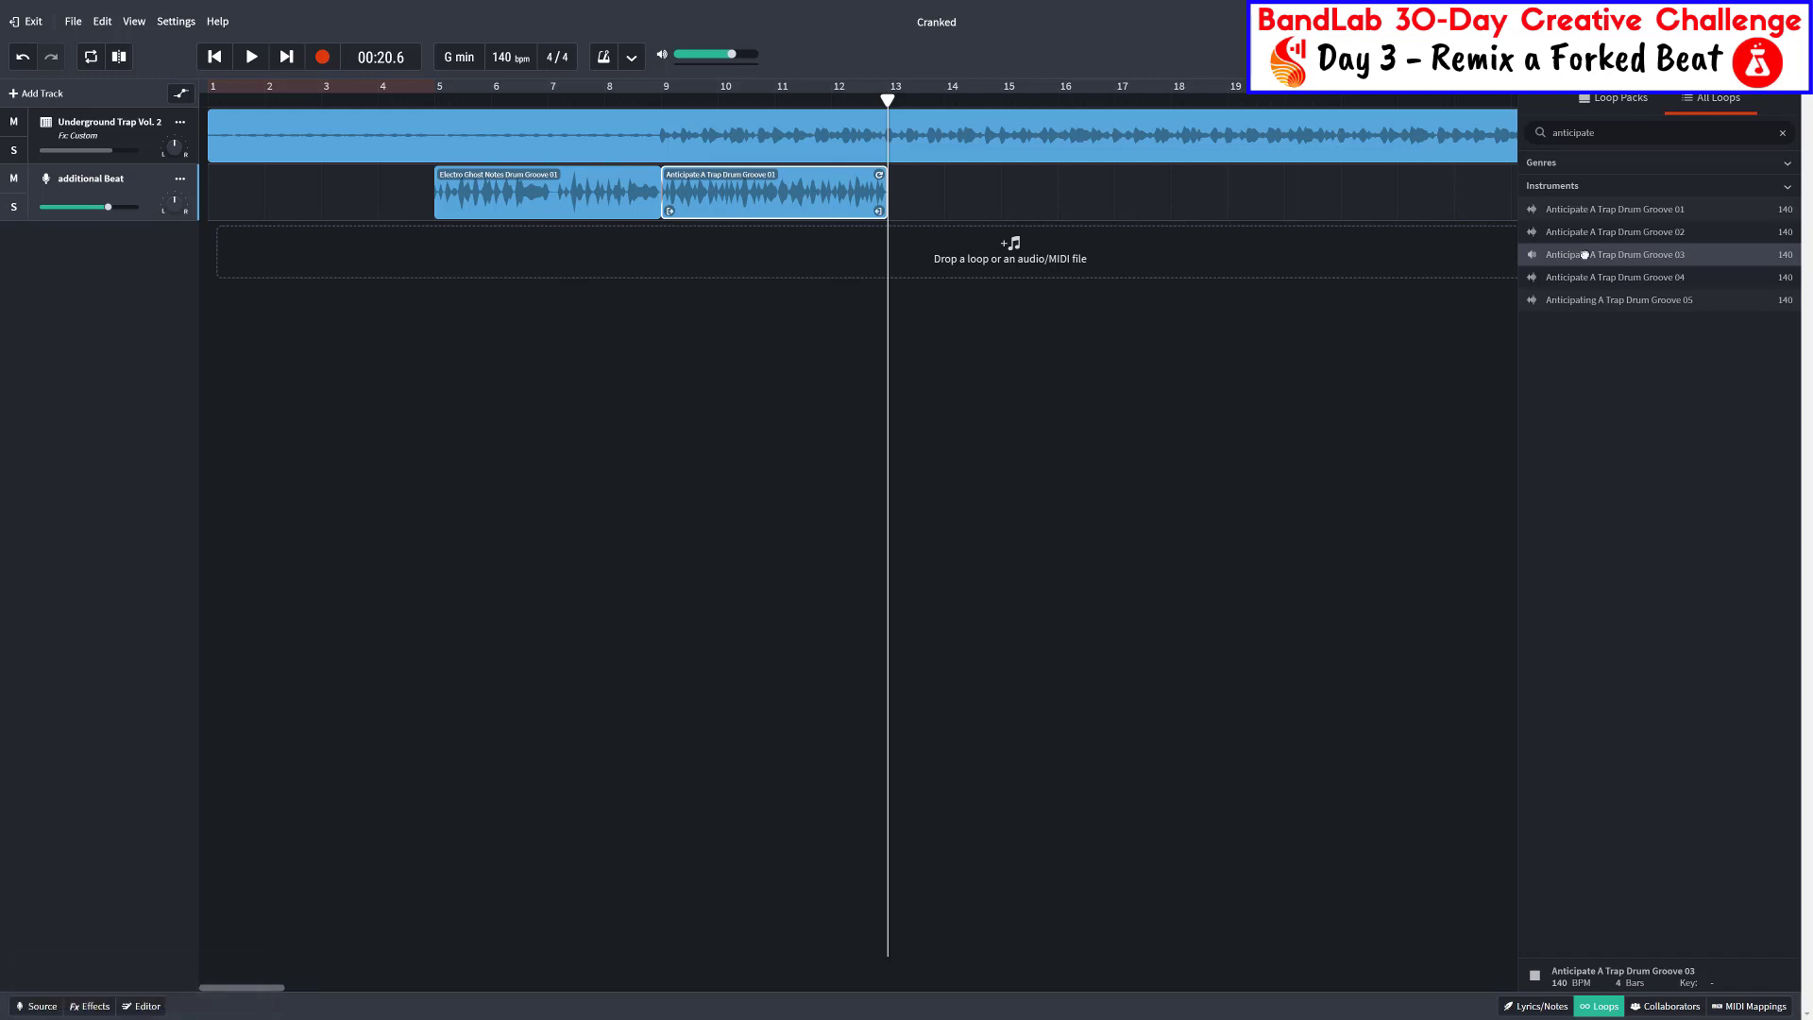
left_click(1585, 254)
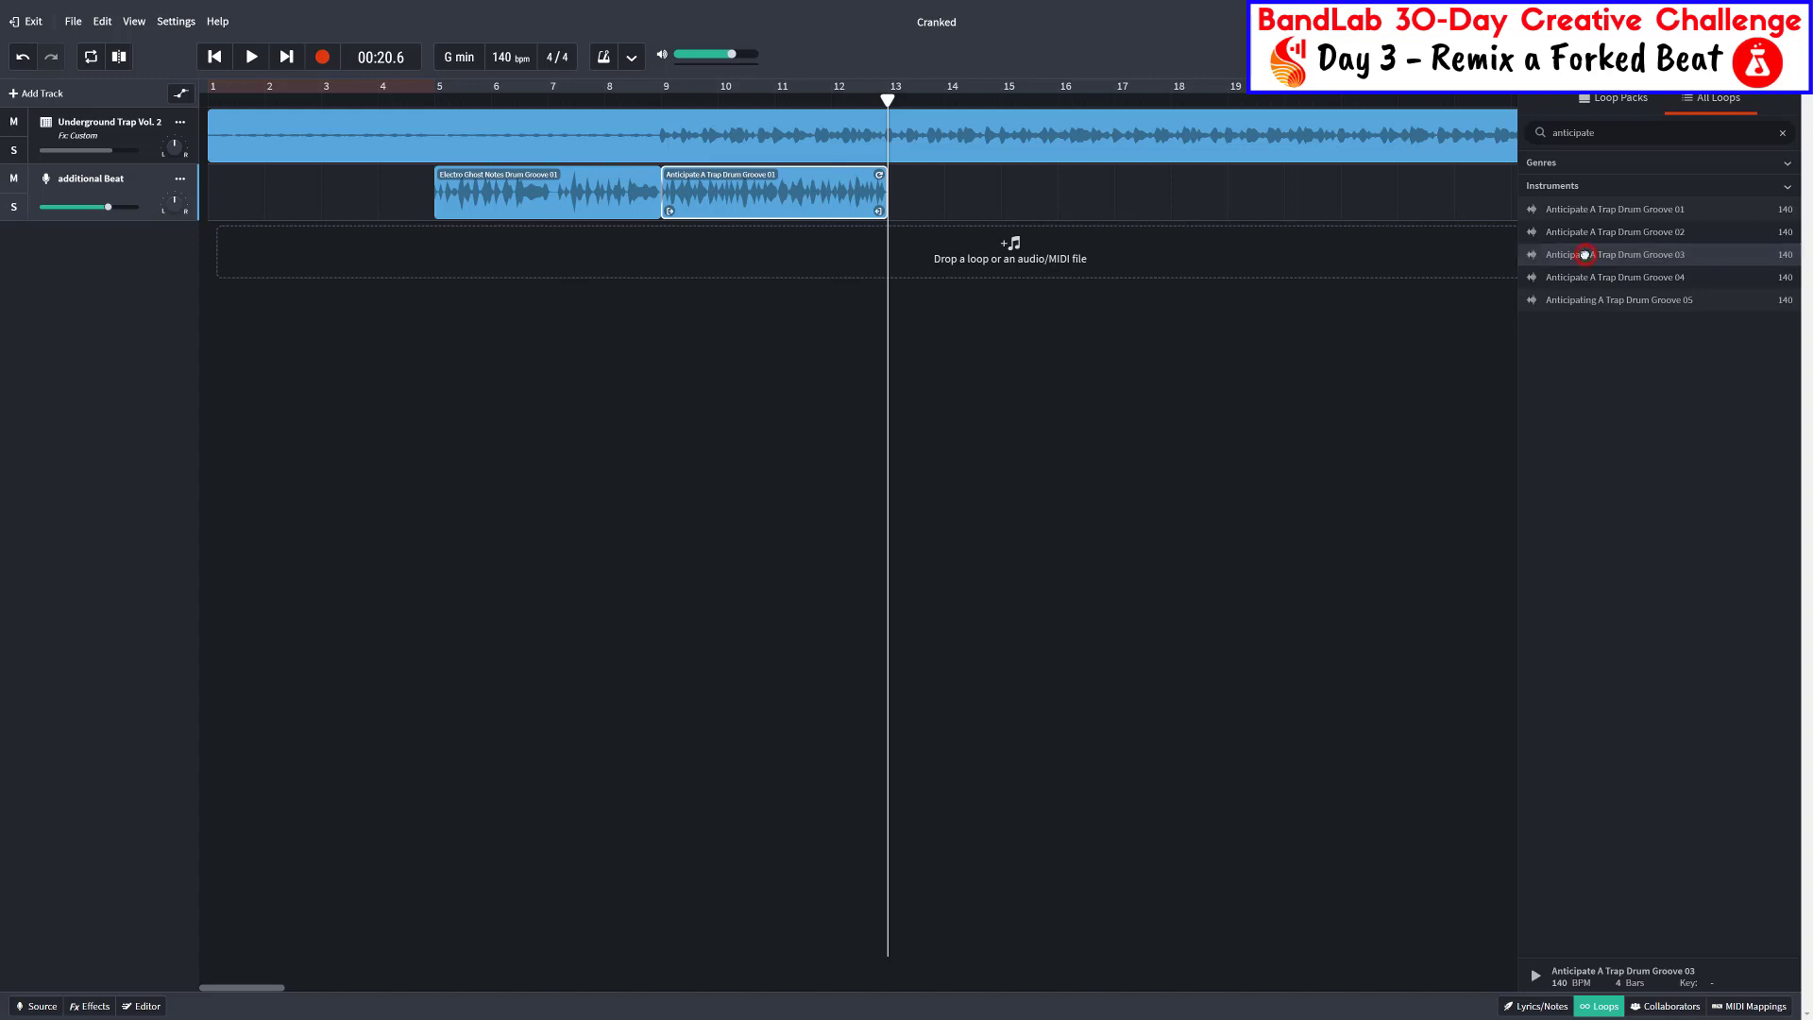
left_click_drag(1566, 255, 931, 193)
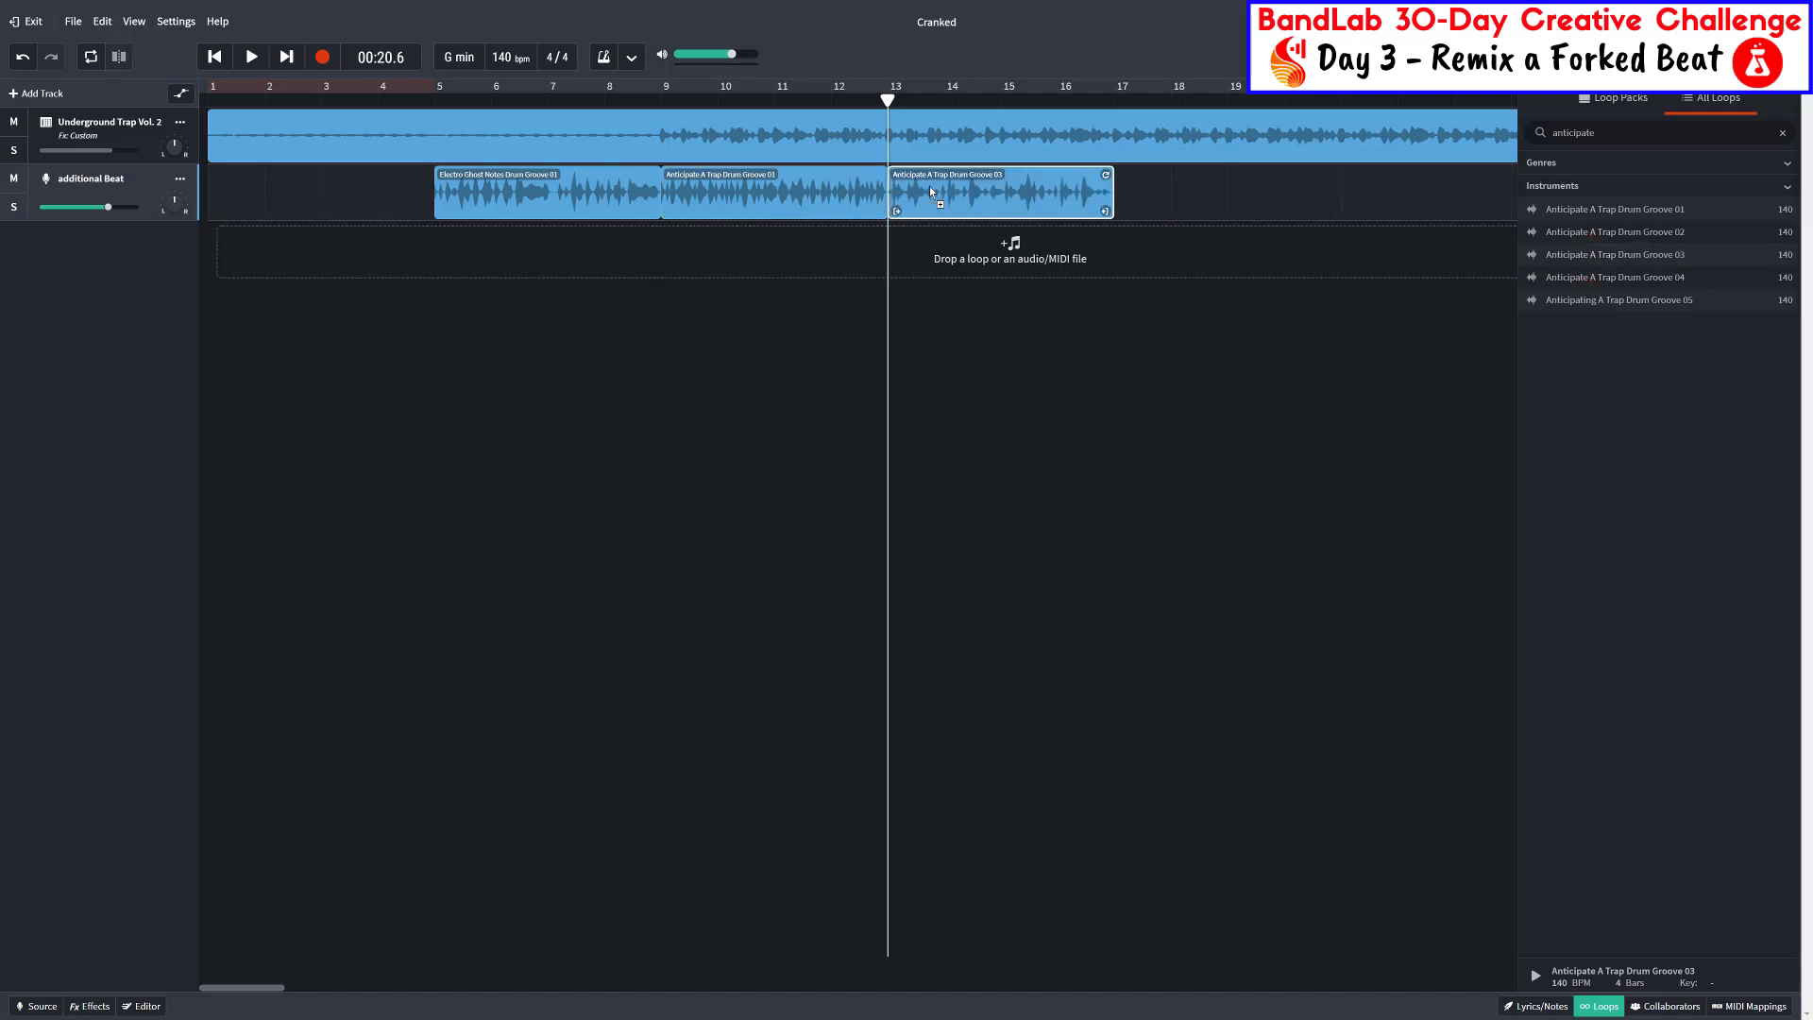
left_click(1114, 100)
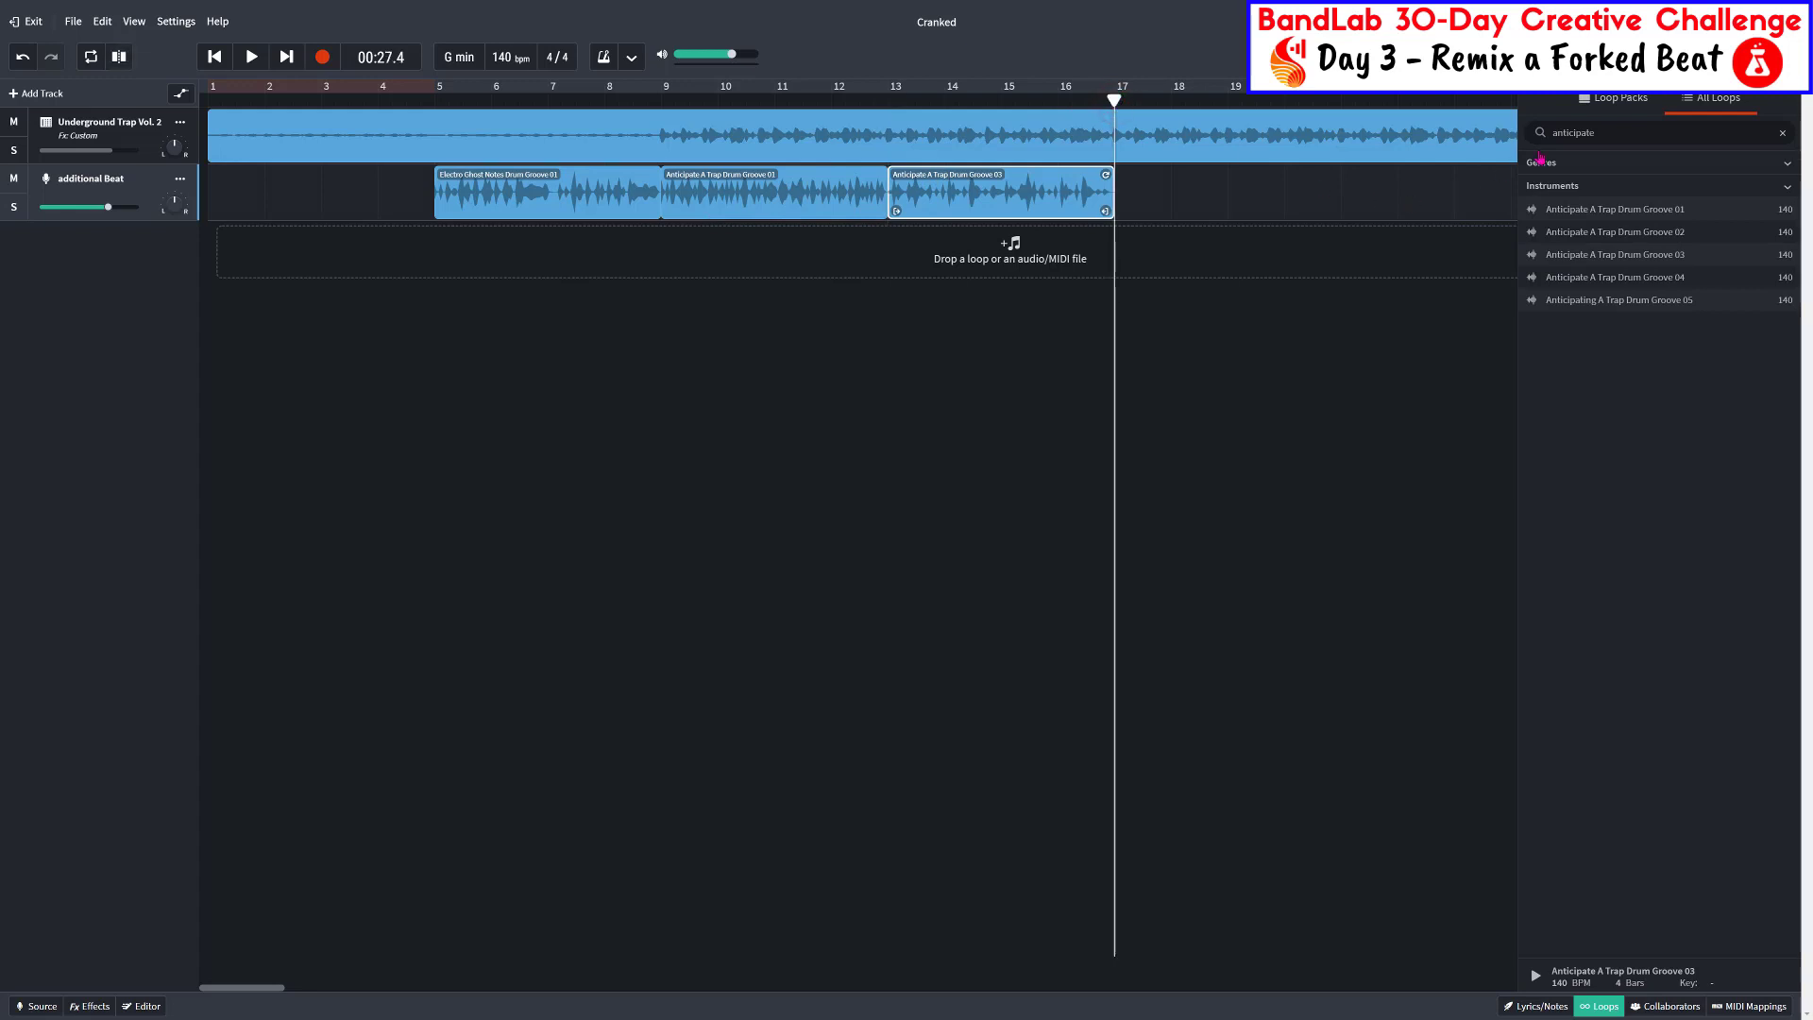
left_click(1588, 231)
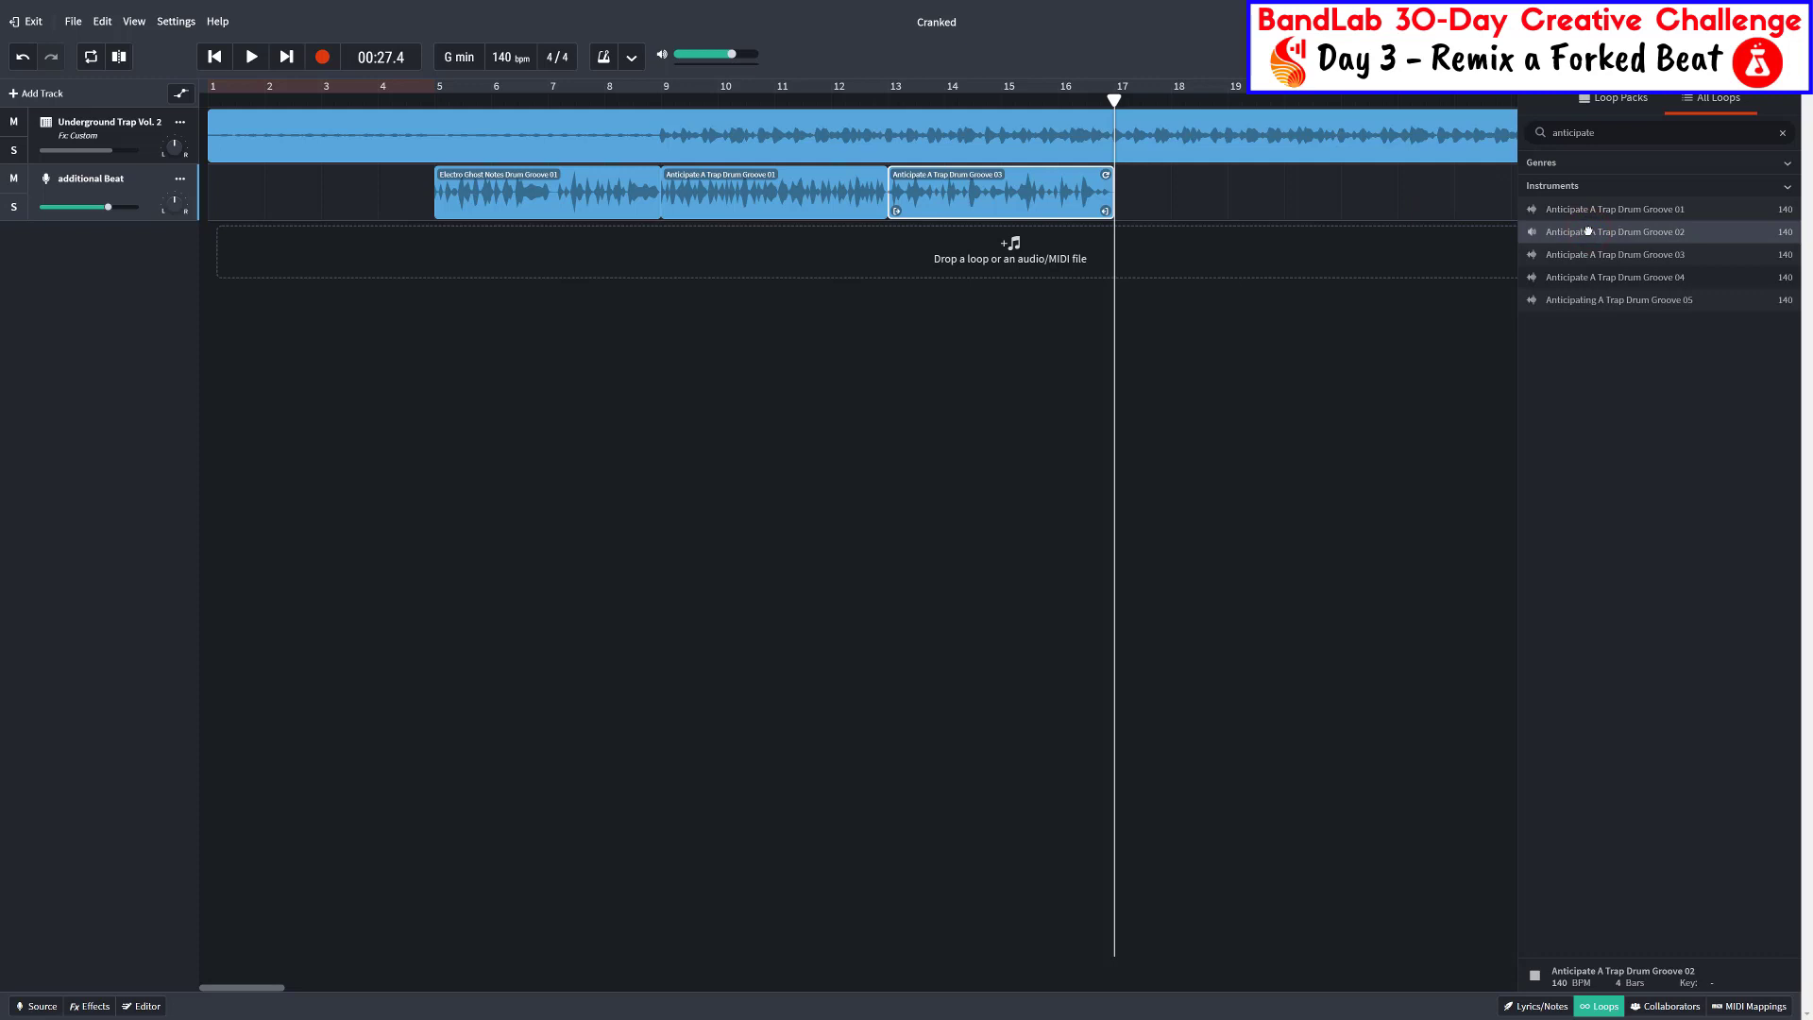
left_click_drag(1589, 231, 1149, 192)
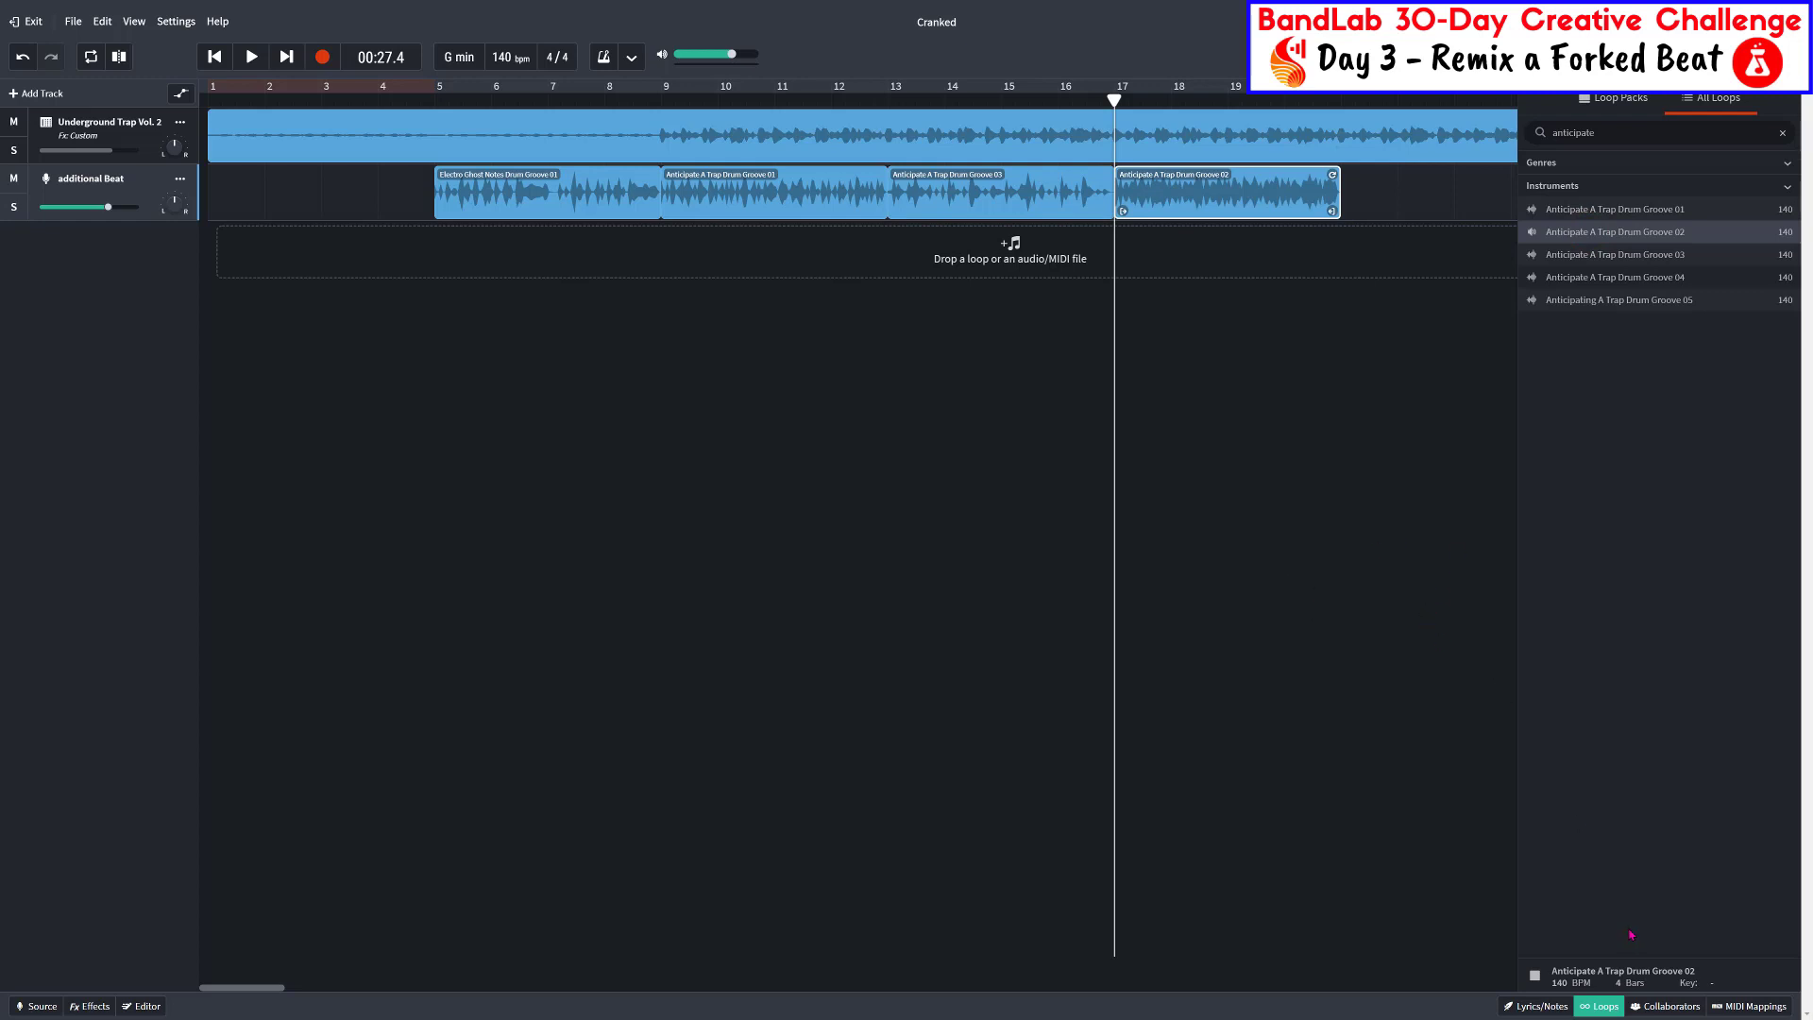
Loop Anticipate A Trap Drum Groove 02 out to the end of the main beat at bar 25 and play the arrangement
left_click(1605, 1007)
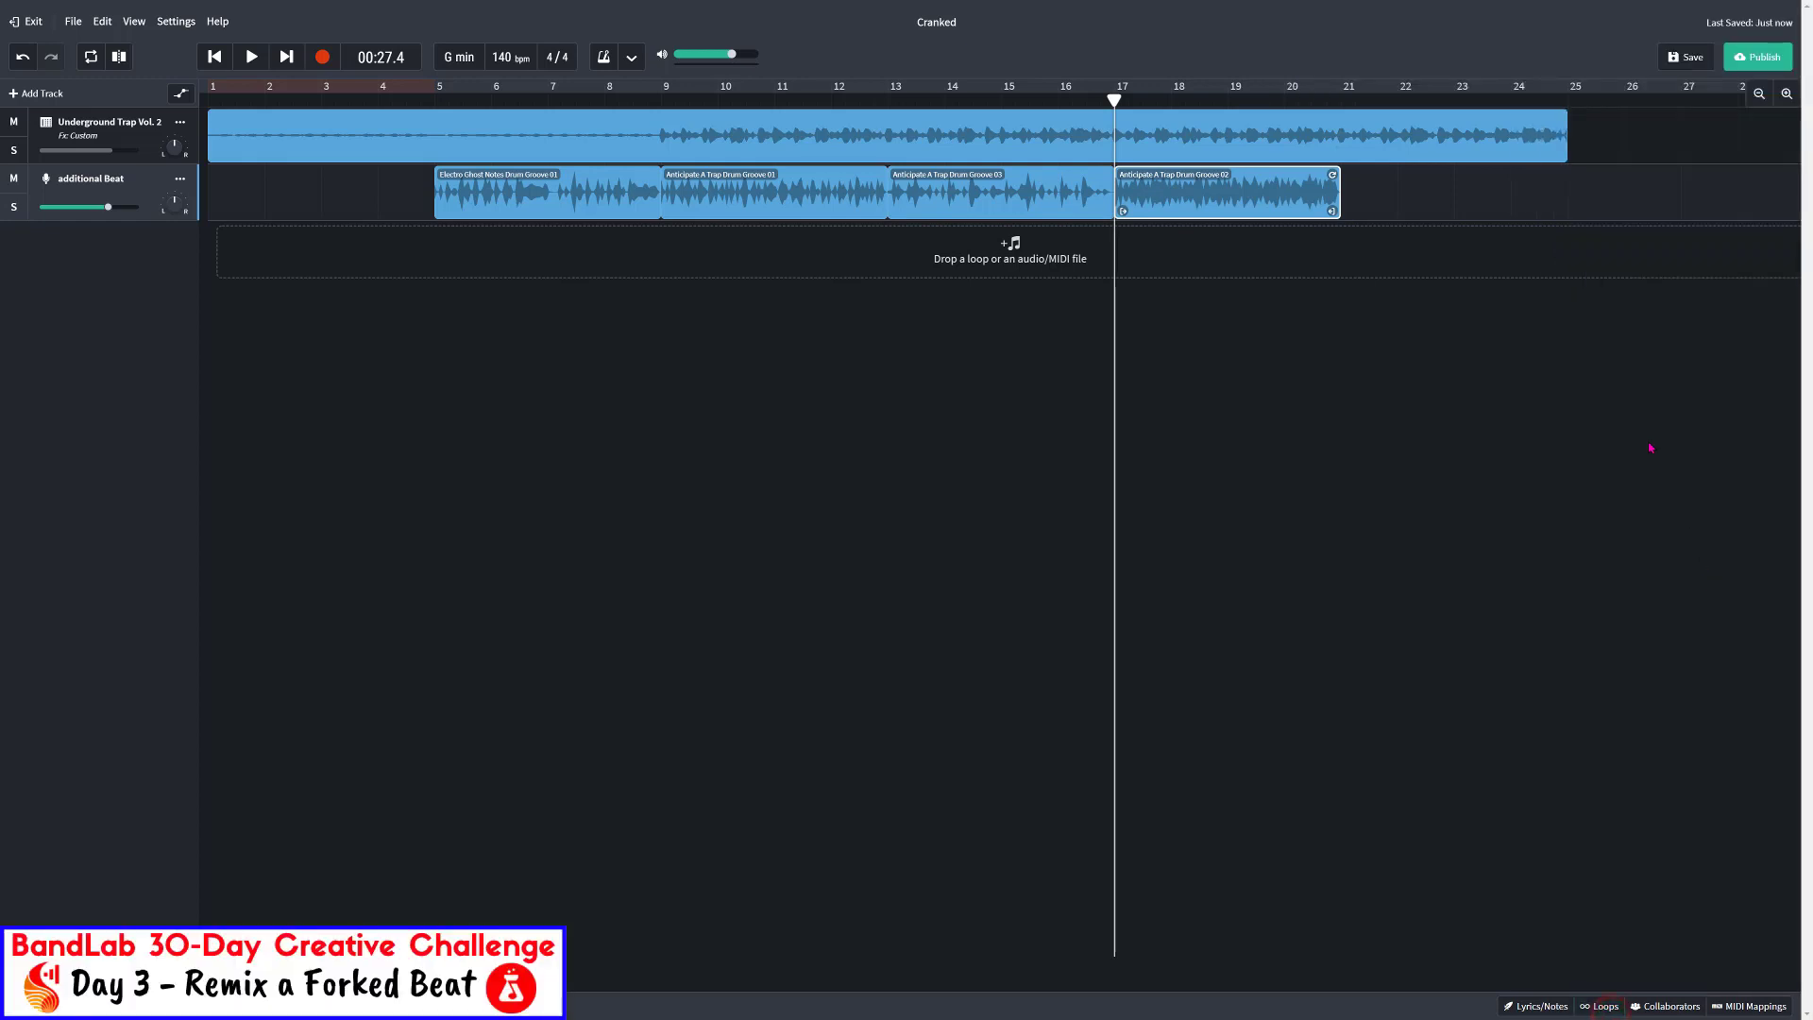
left_click_drag(1334, 171, 1541, 161)
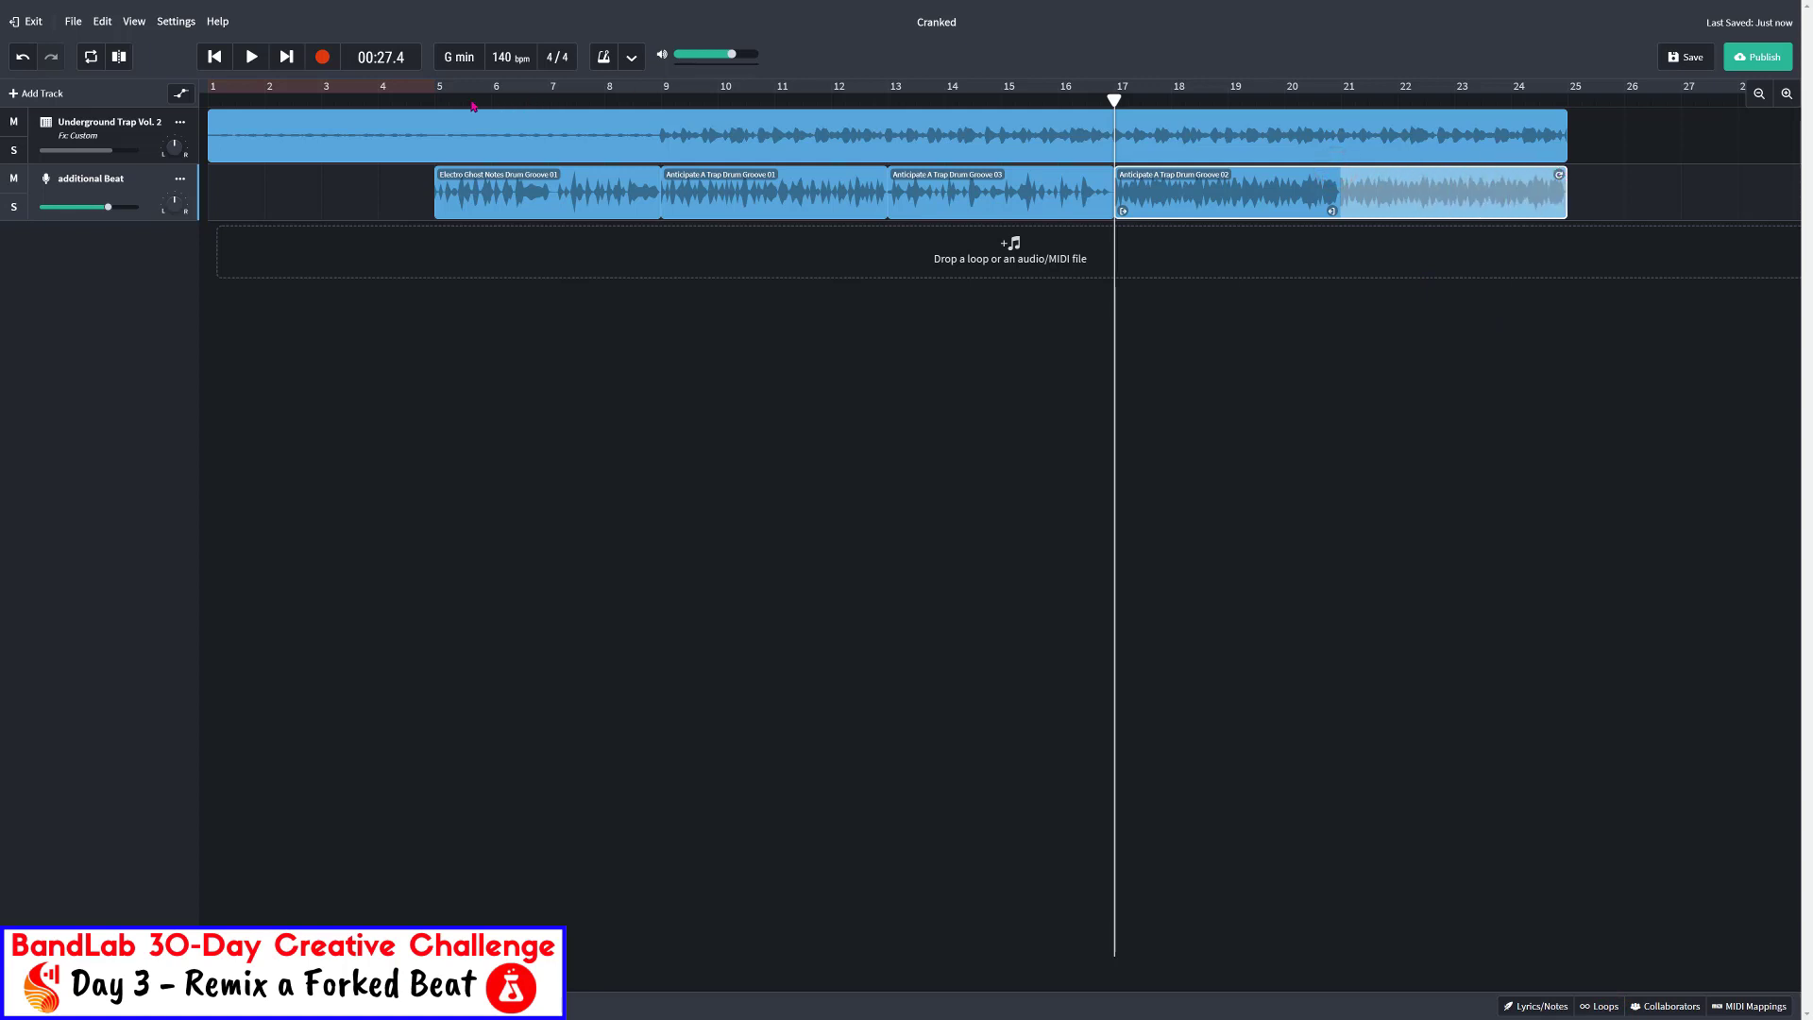
left_click(251, 57)
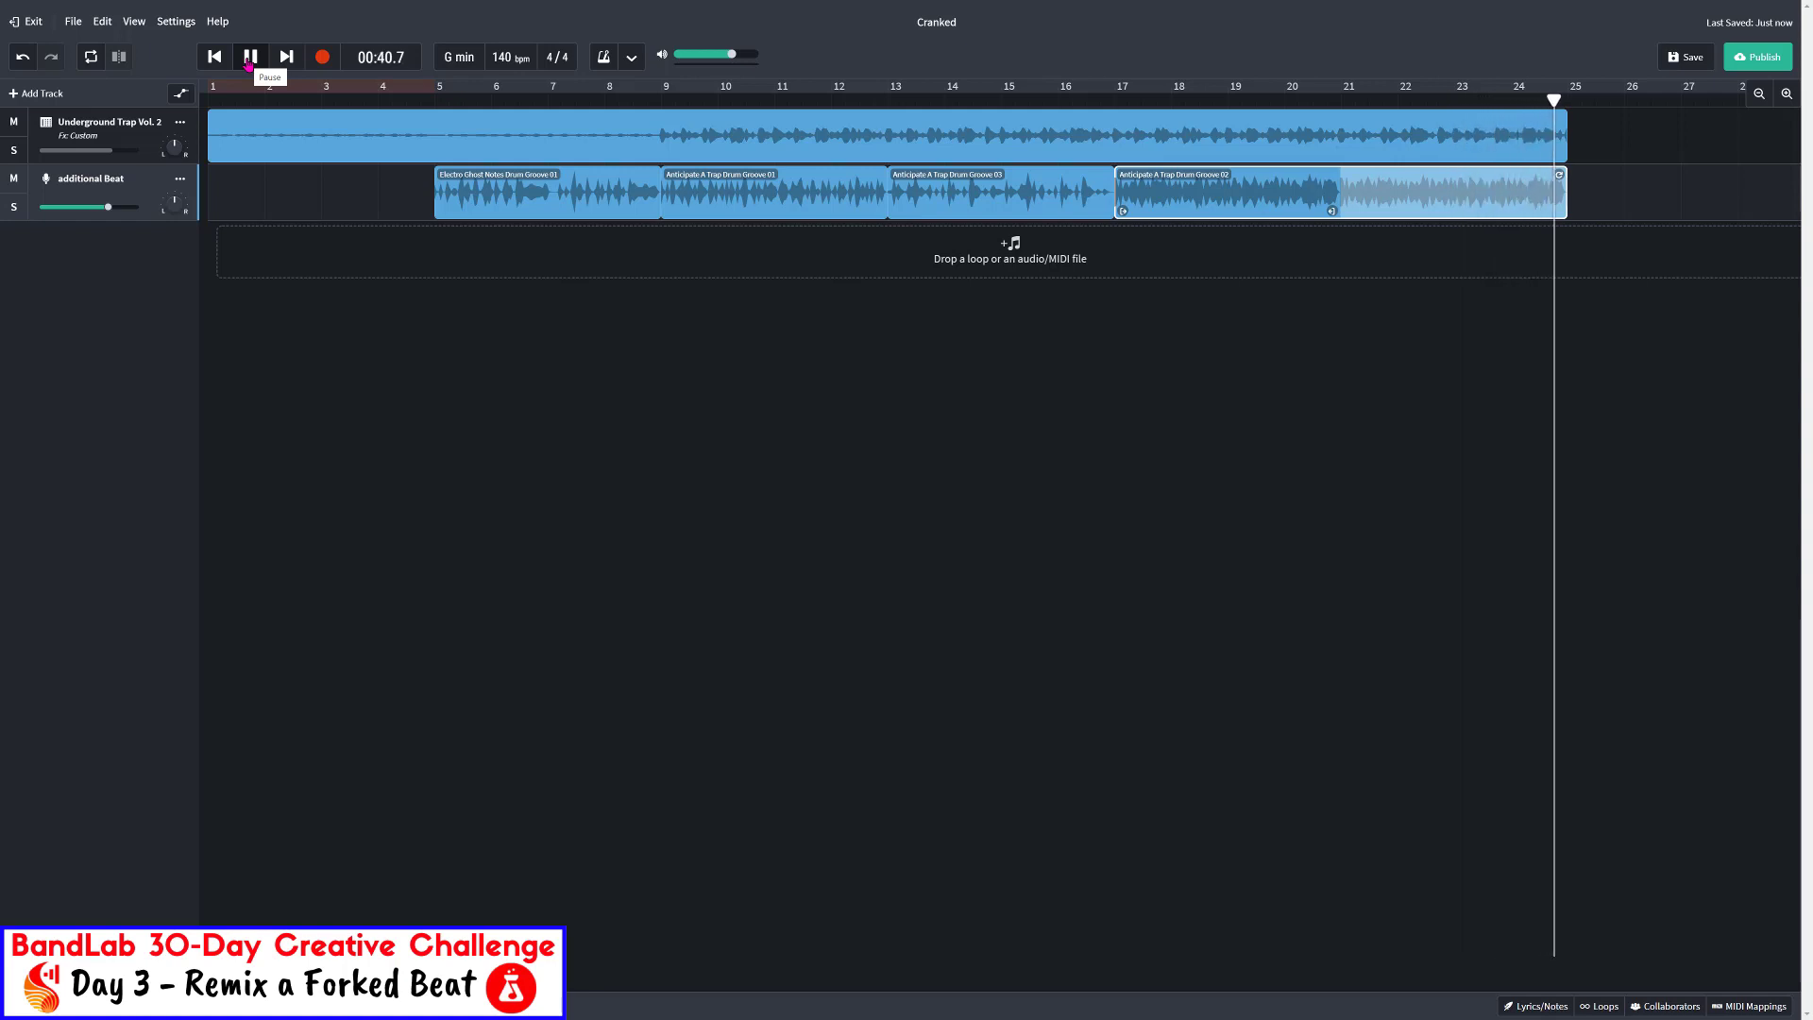
left_click(250, 57)
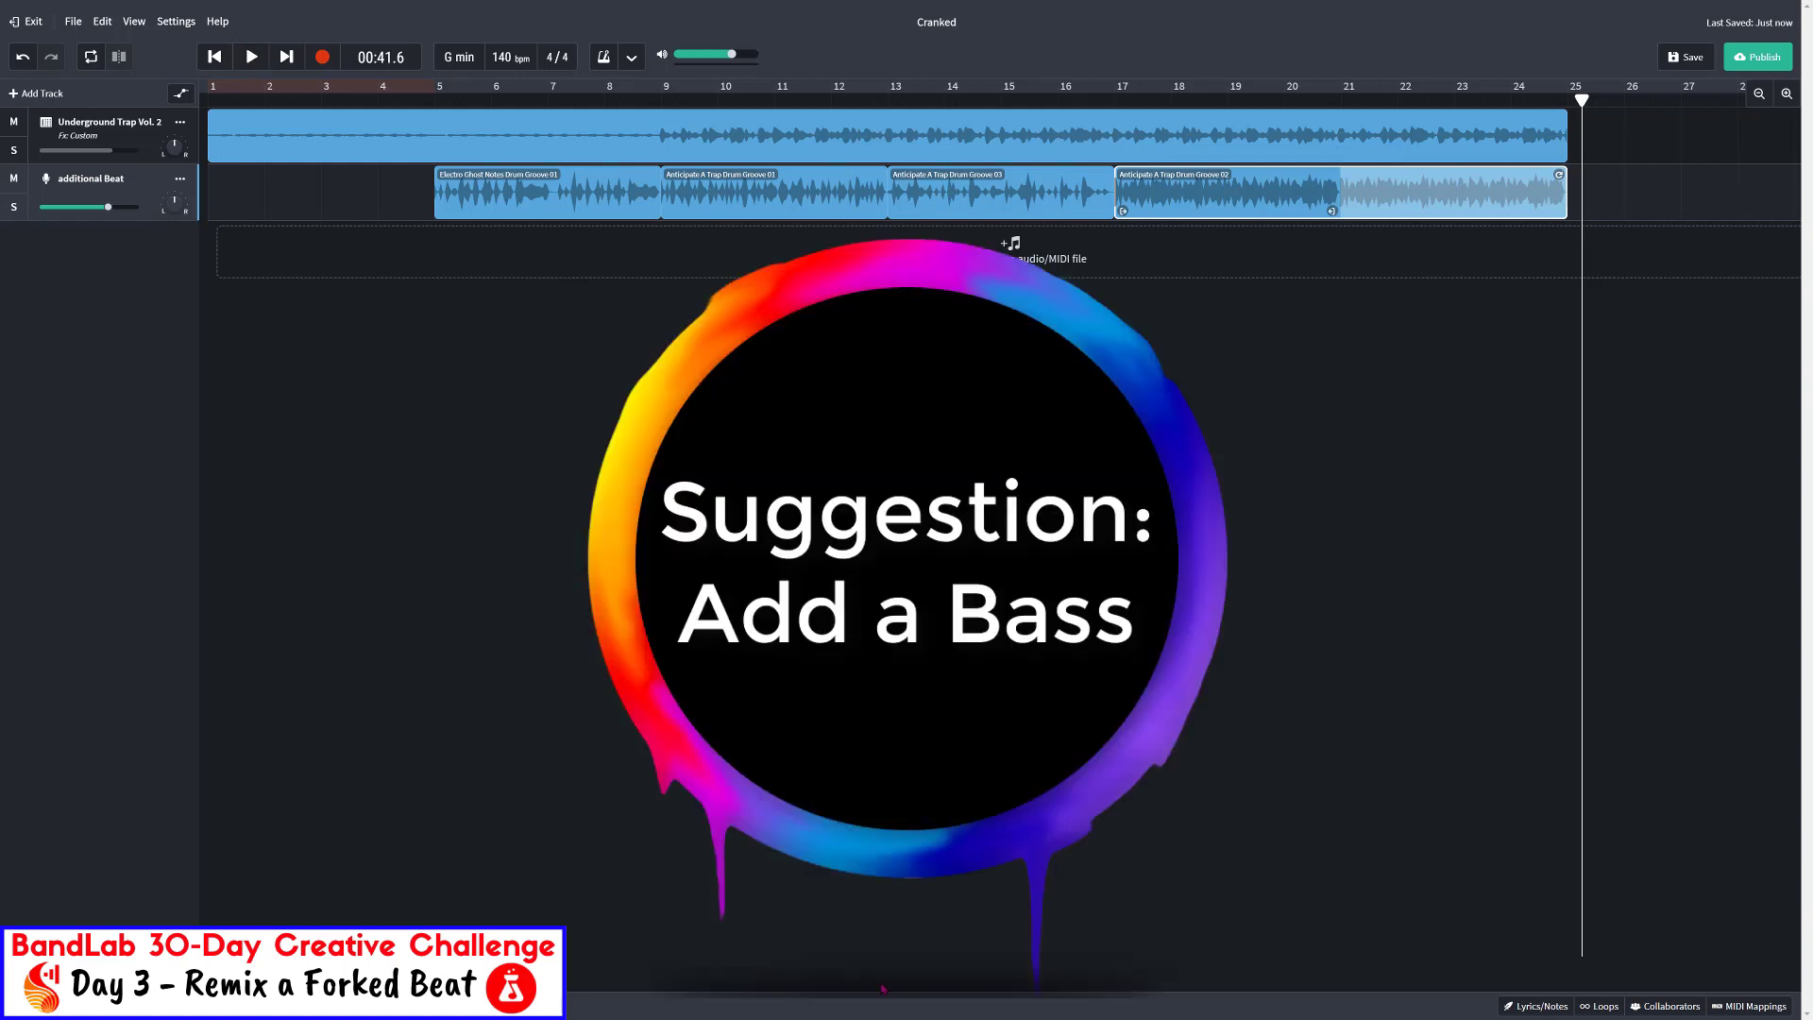
Clear the loop search, filter all loops by the Bass instrument, and browse the list for a suitable name and tempo
left_click(1596, 1007)
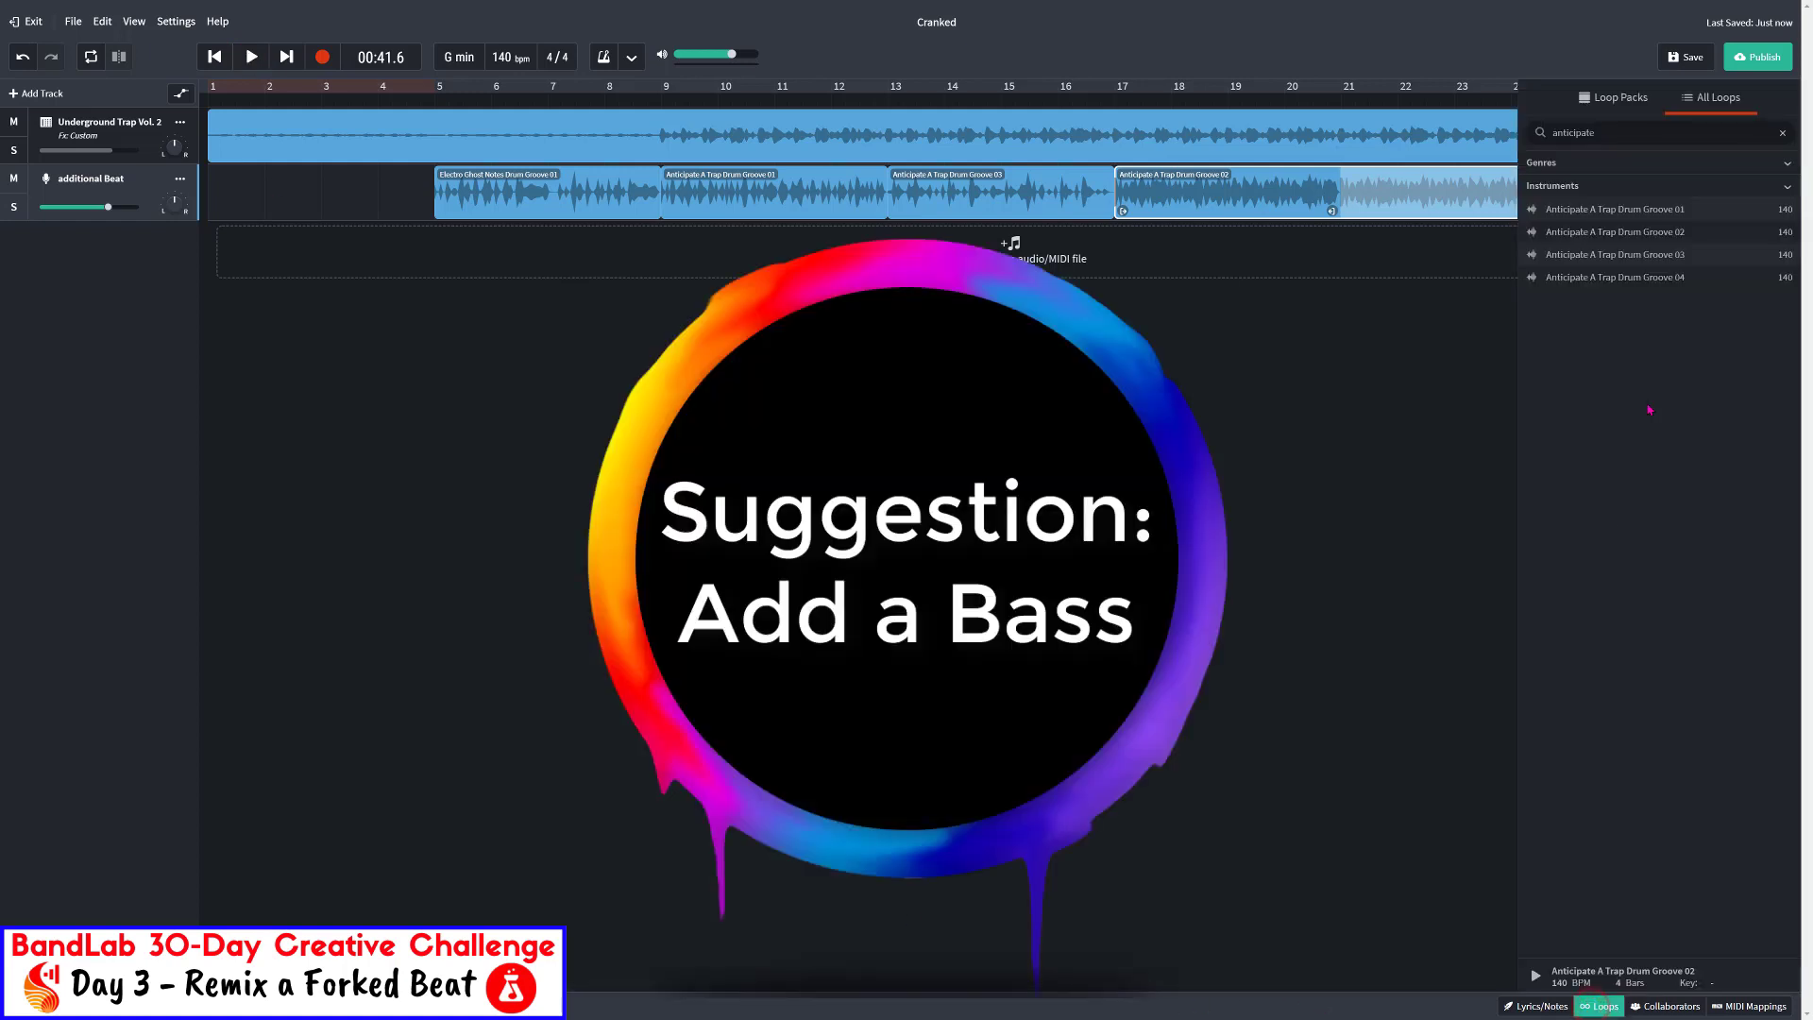
left_click(1783, 135)
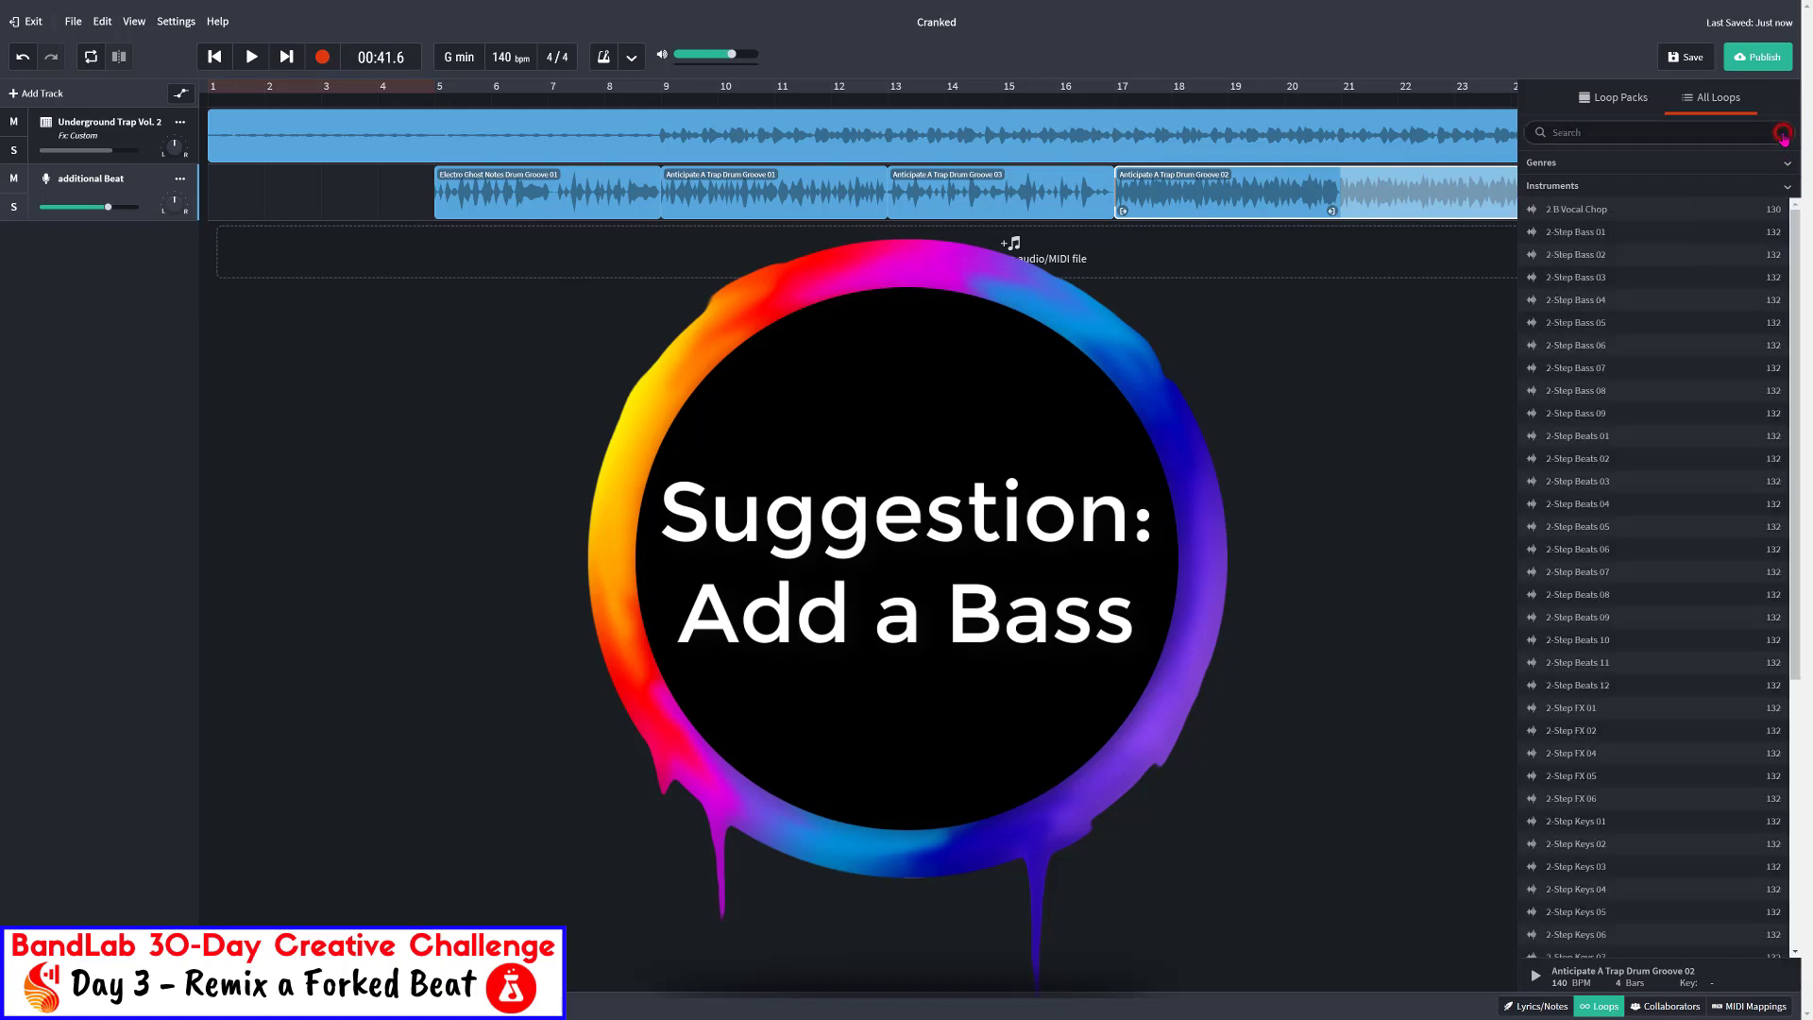
left_click(1787, 187)
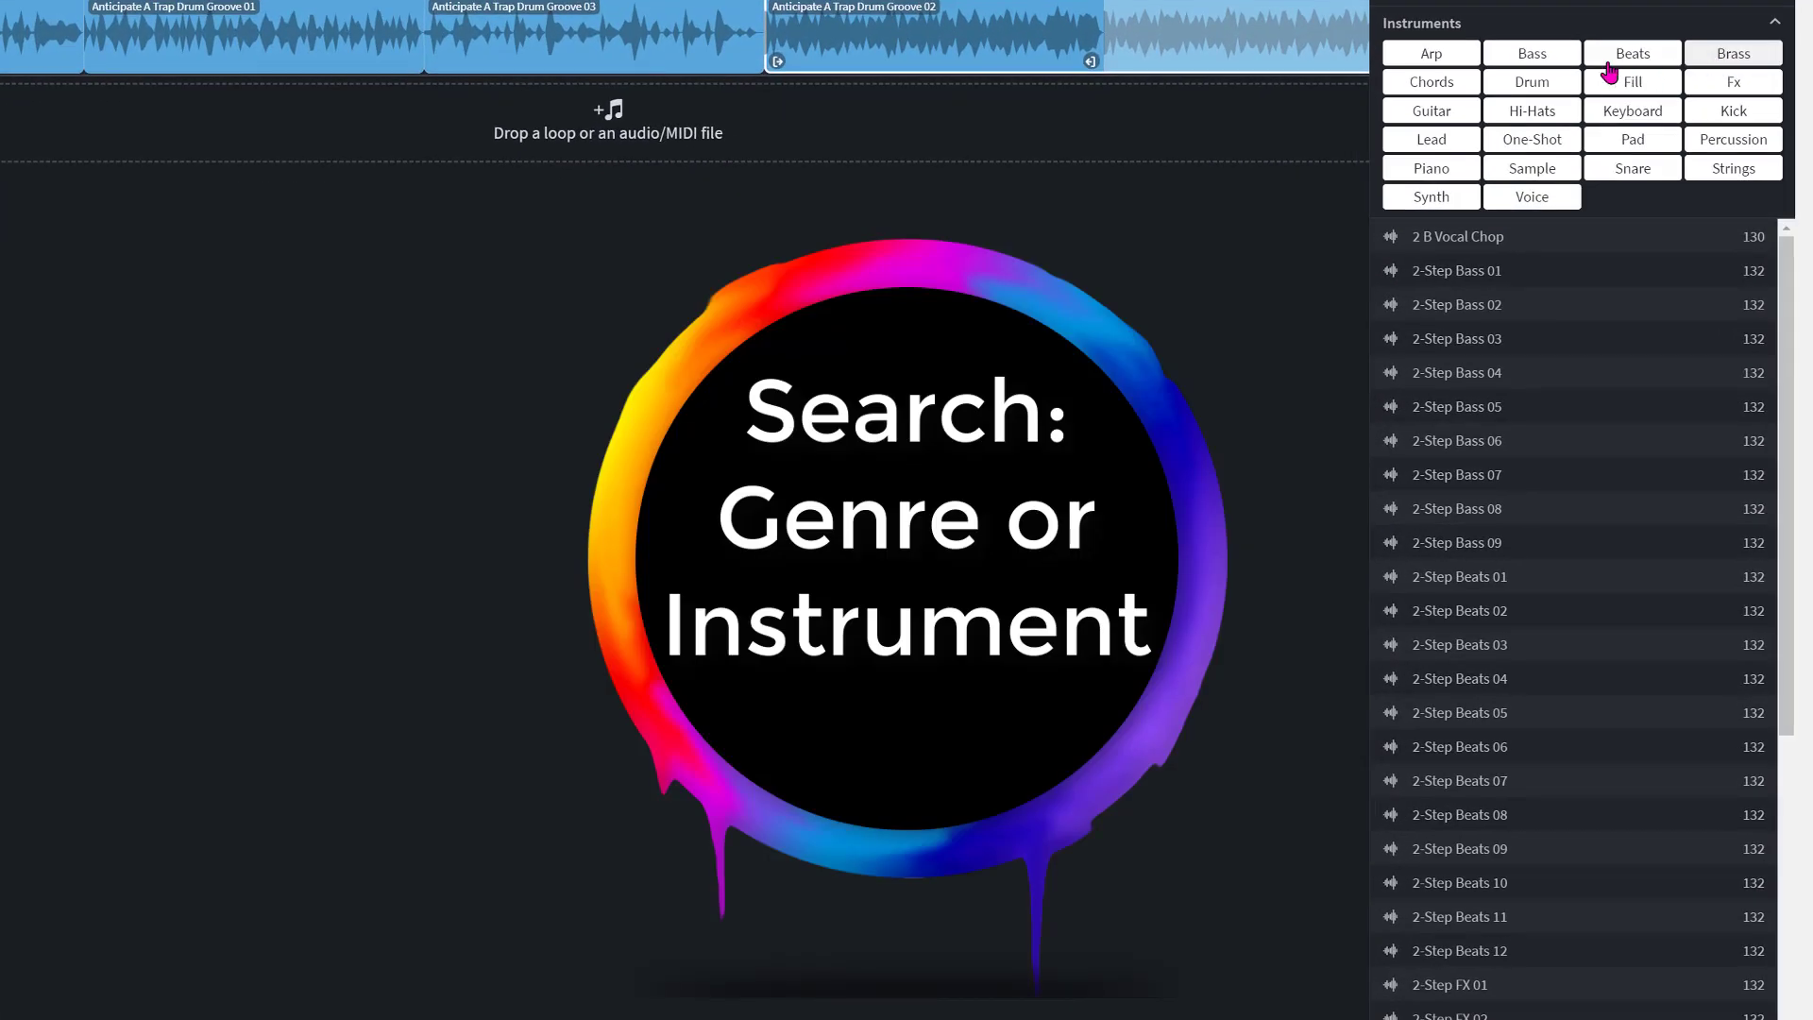
left_click(1553, 54)
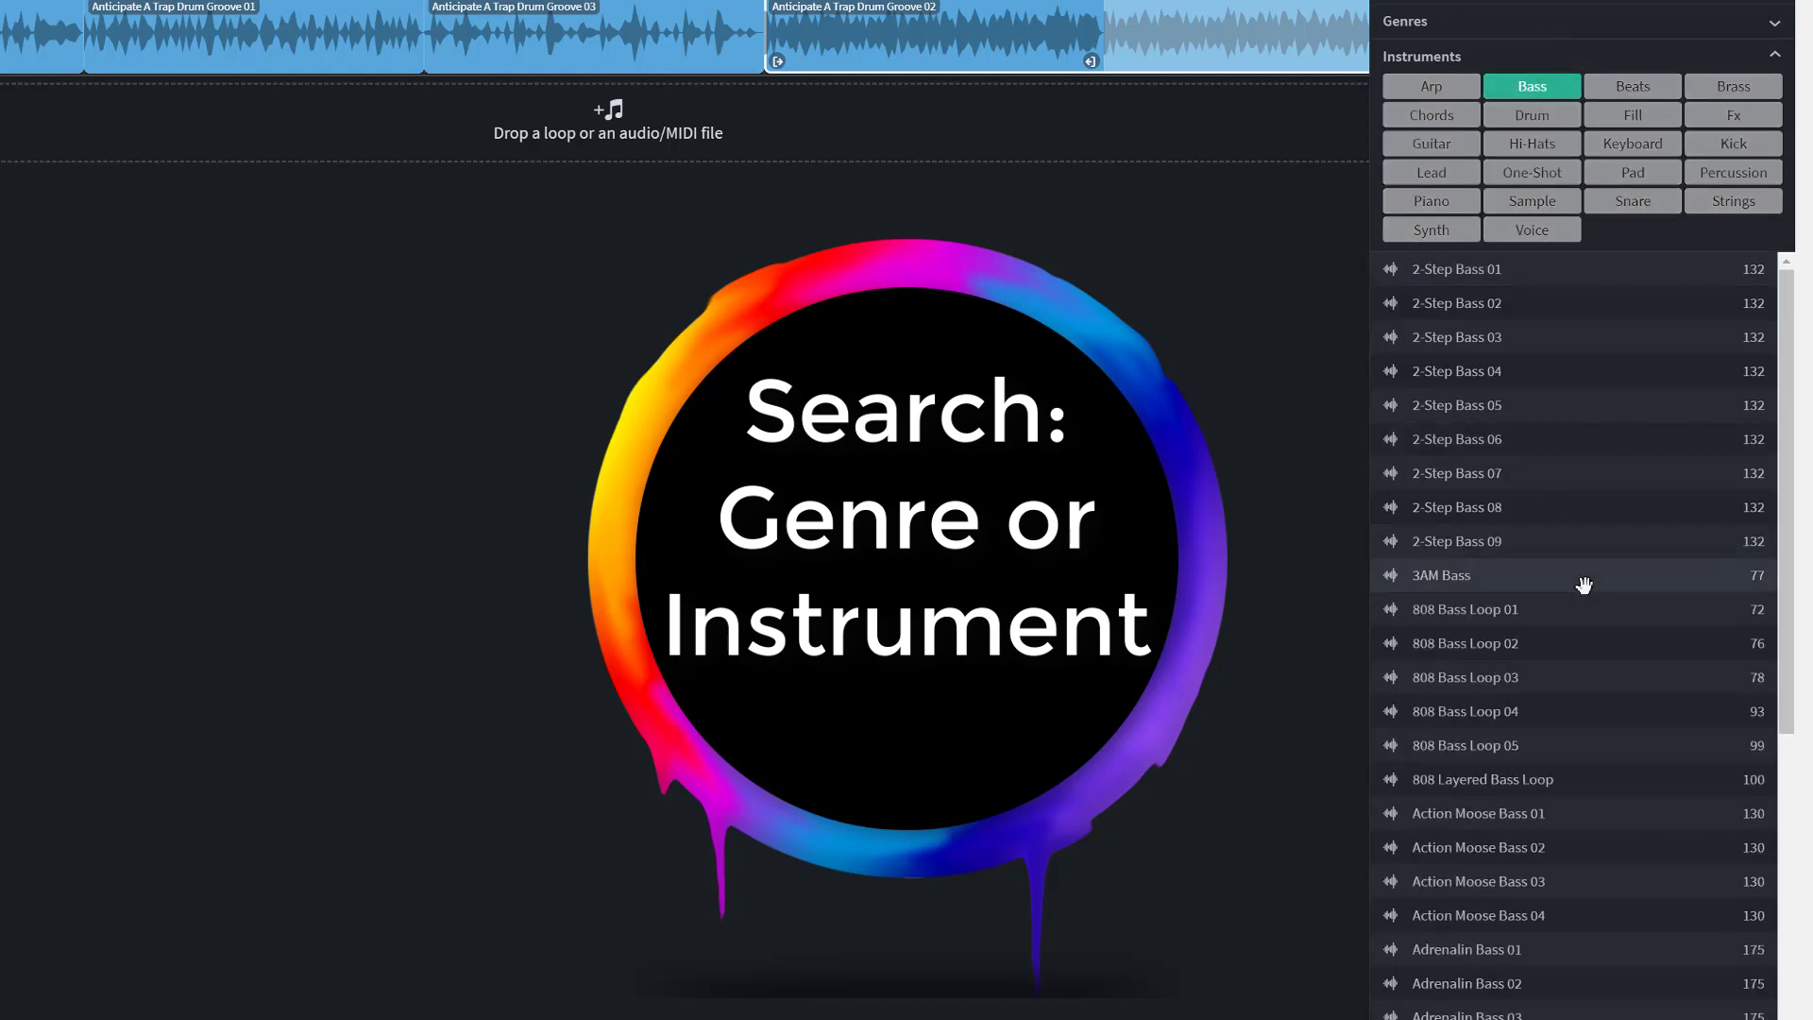
scroll(1584, 585, "down", 10)
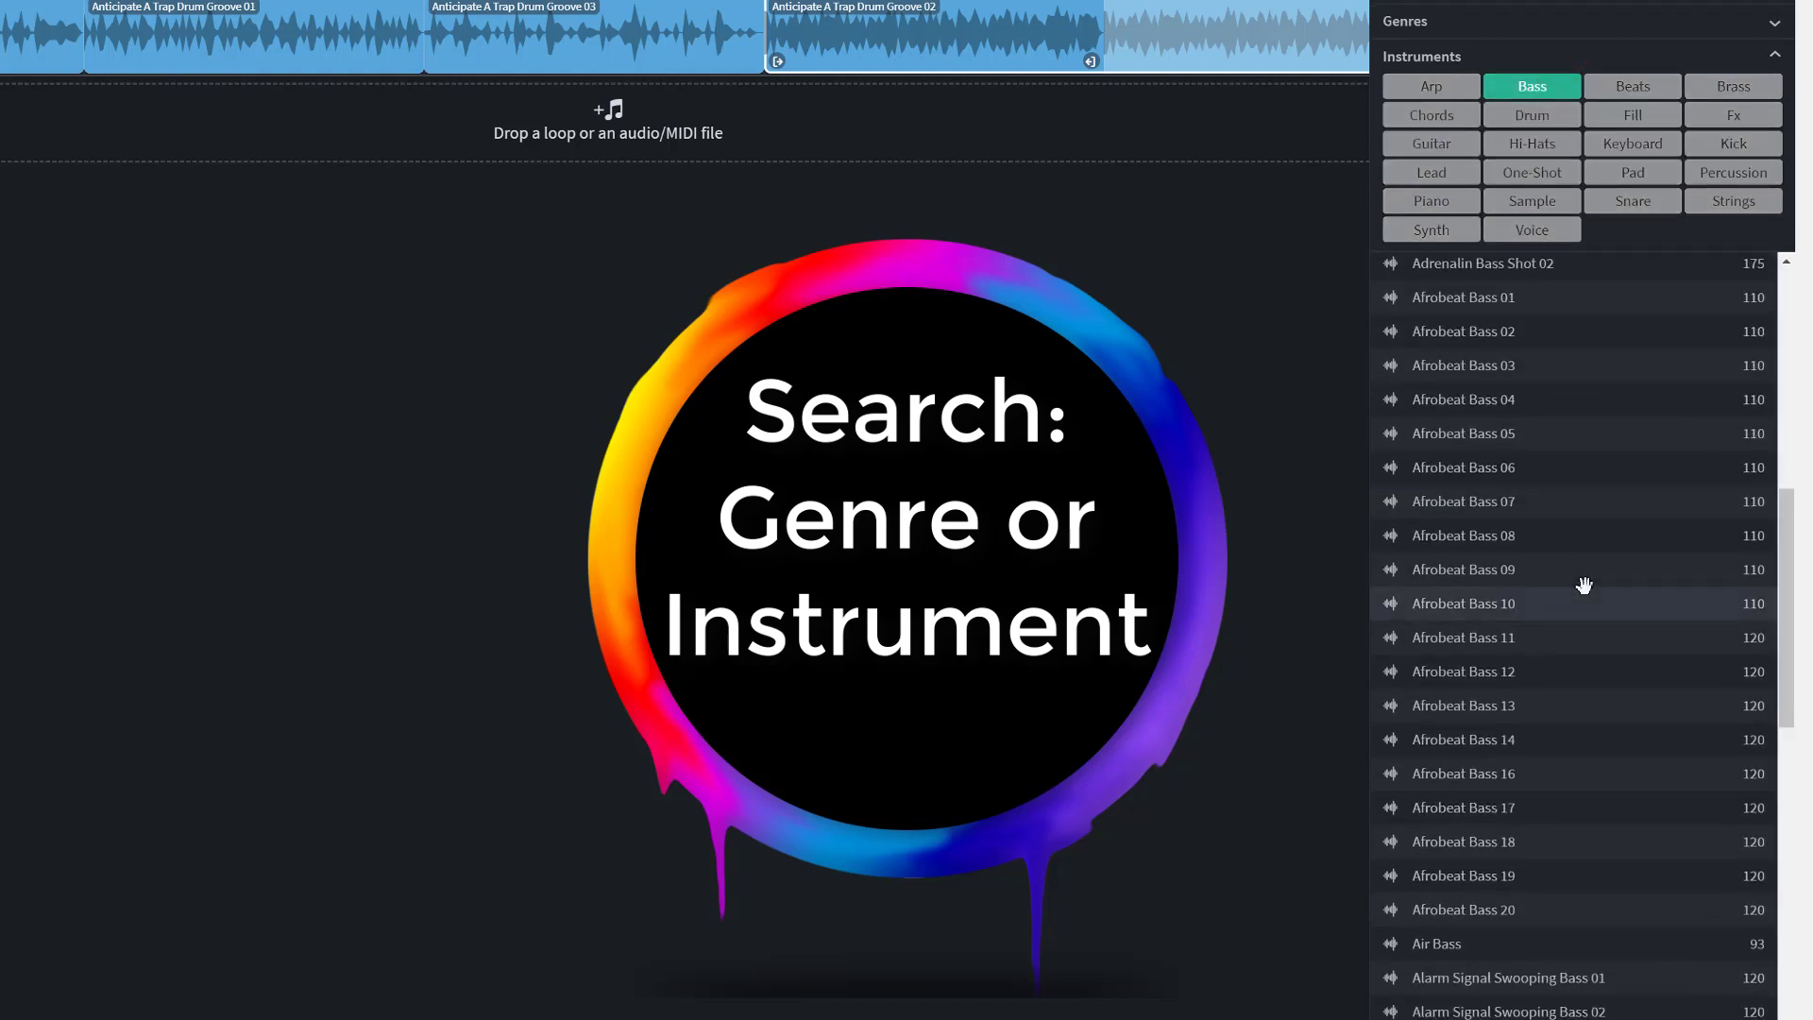
scroll(1583, 584, "down", 15)
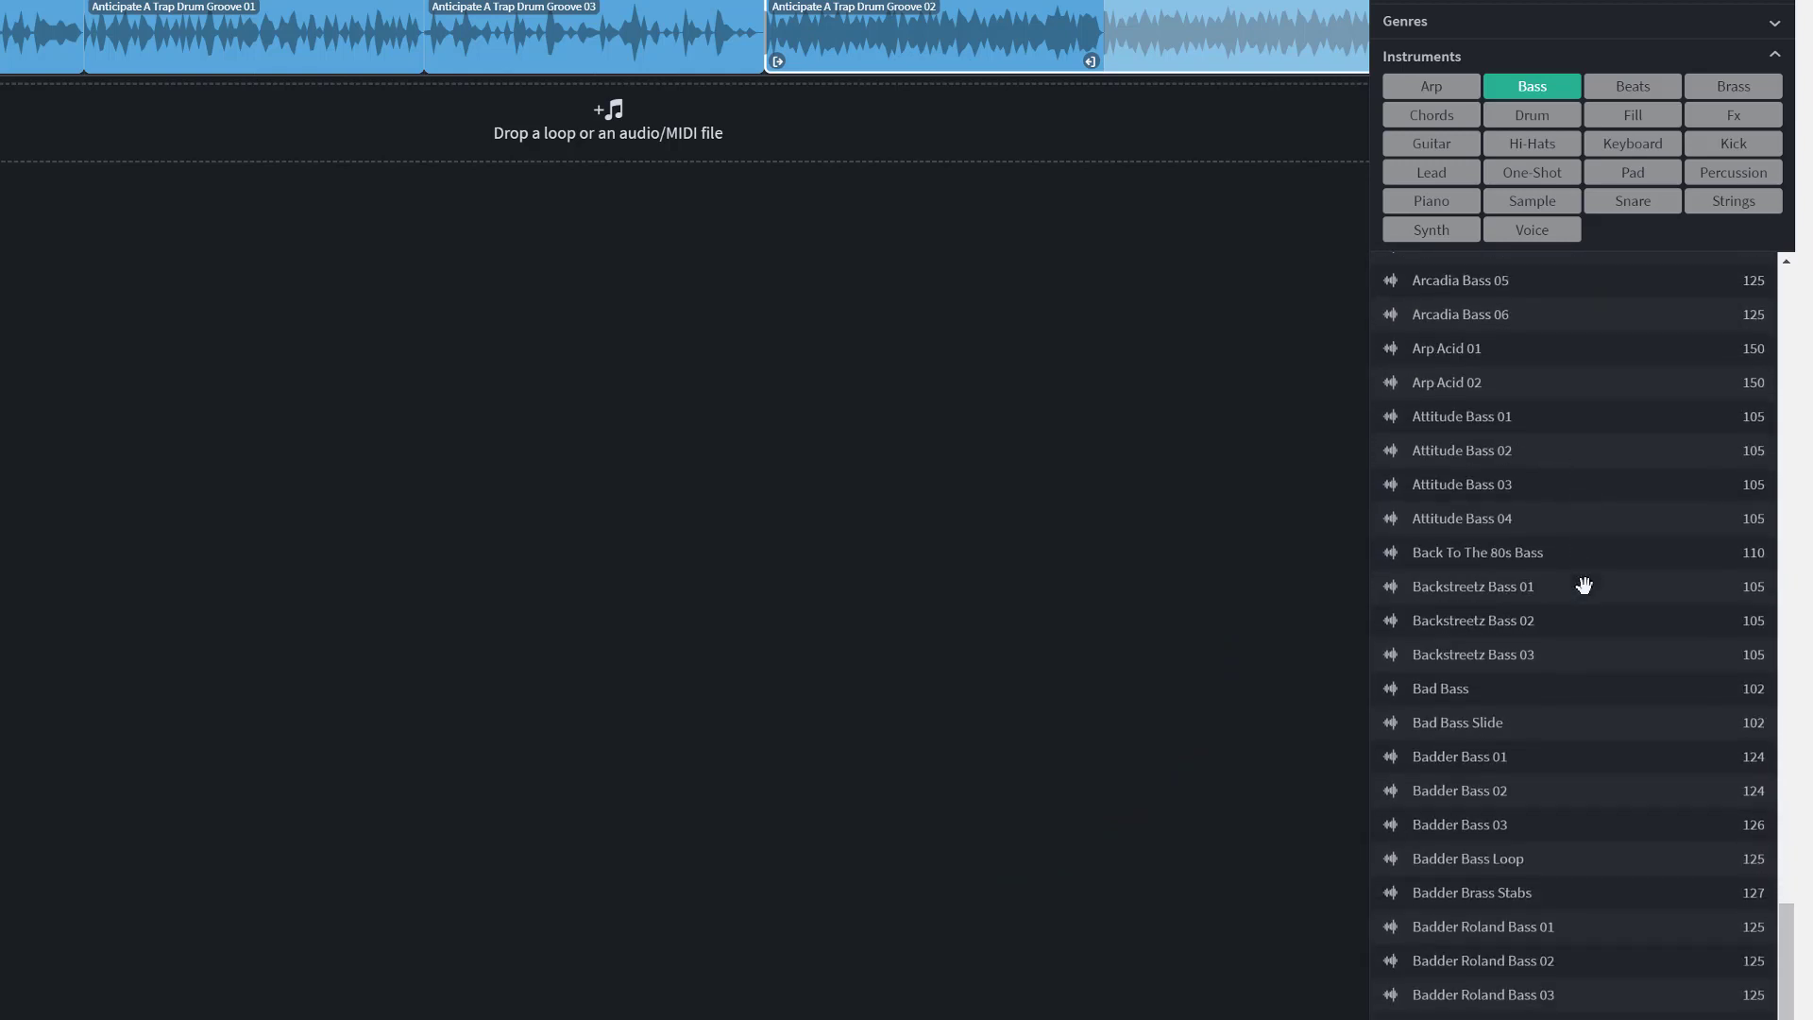
scroll(1583, 585, "up", 20)
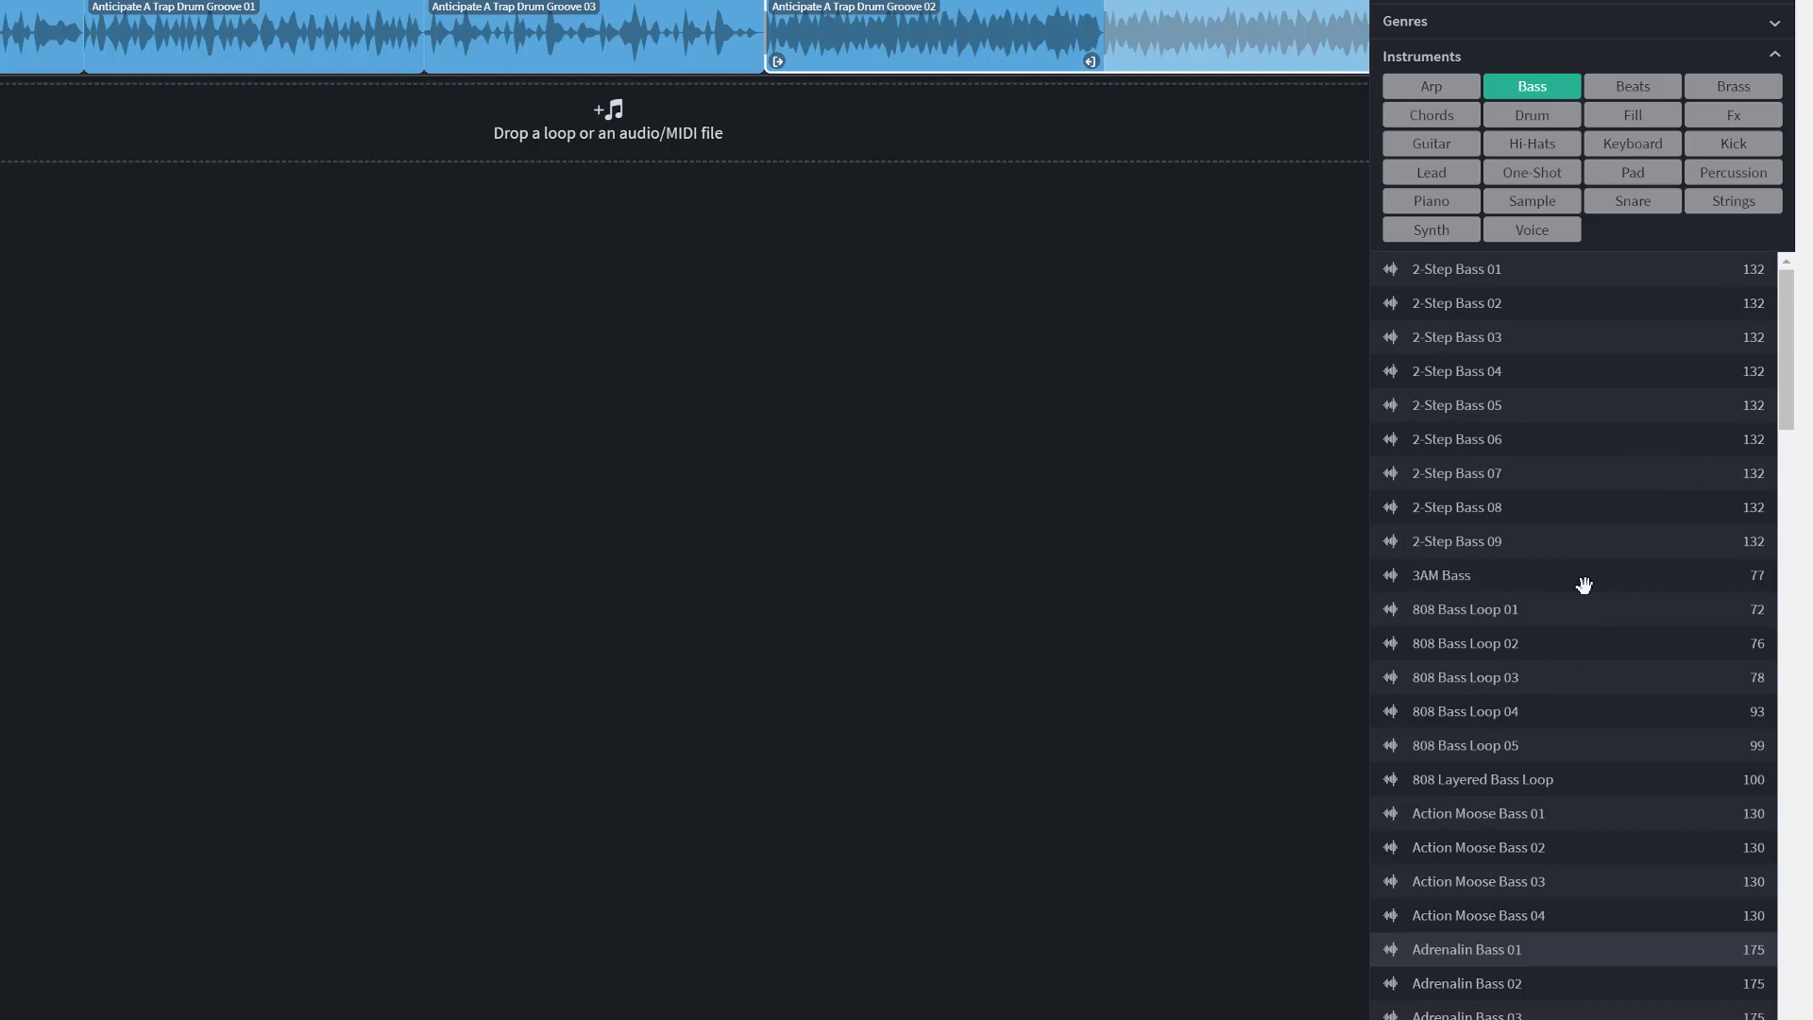
scroll(1584, 585, "down", 5)
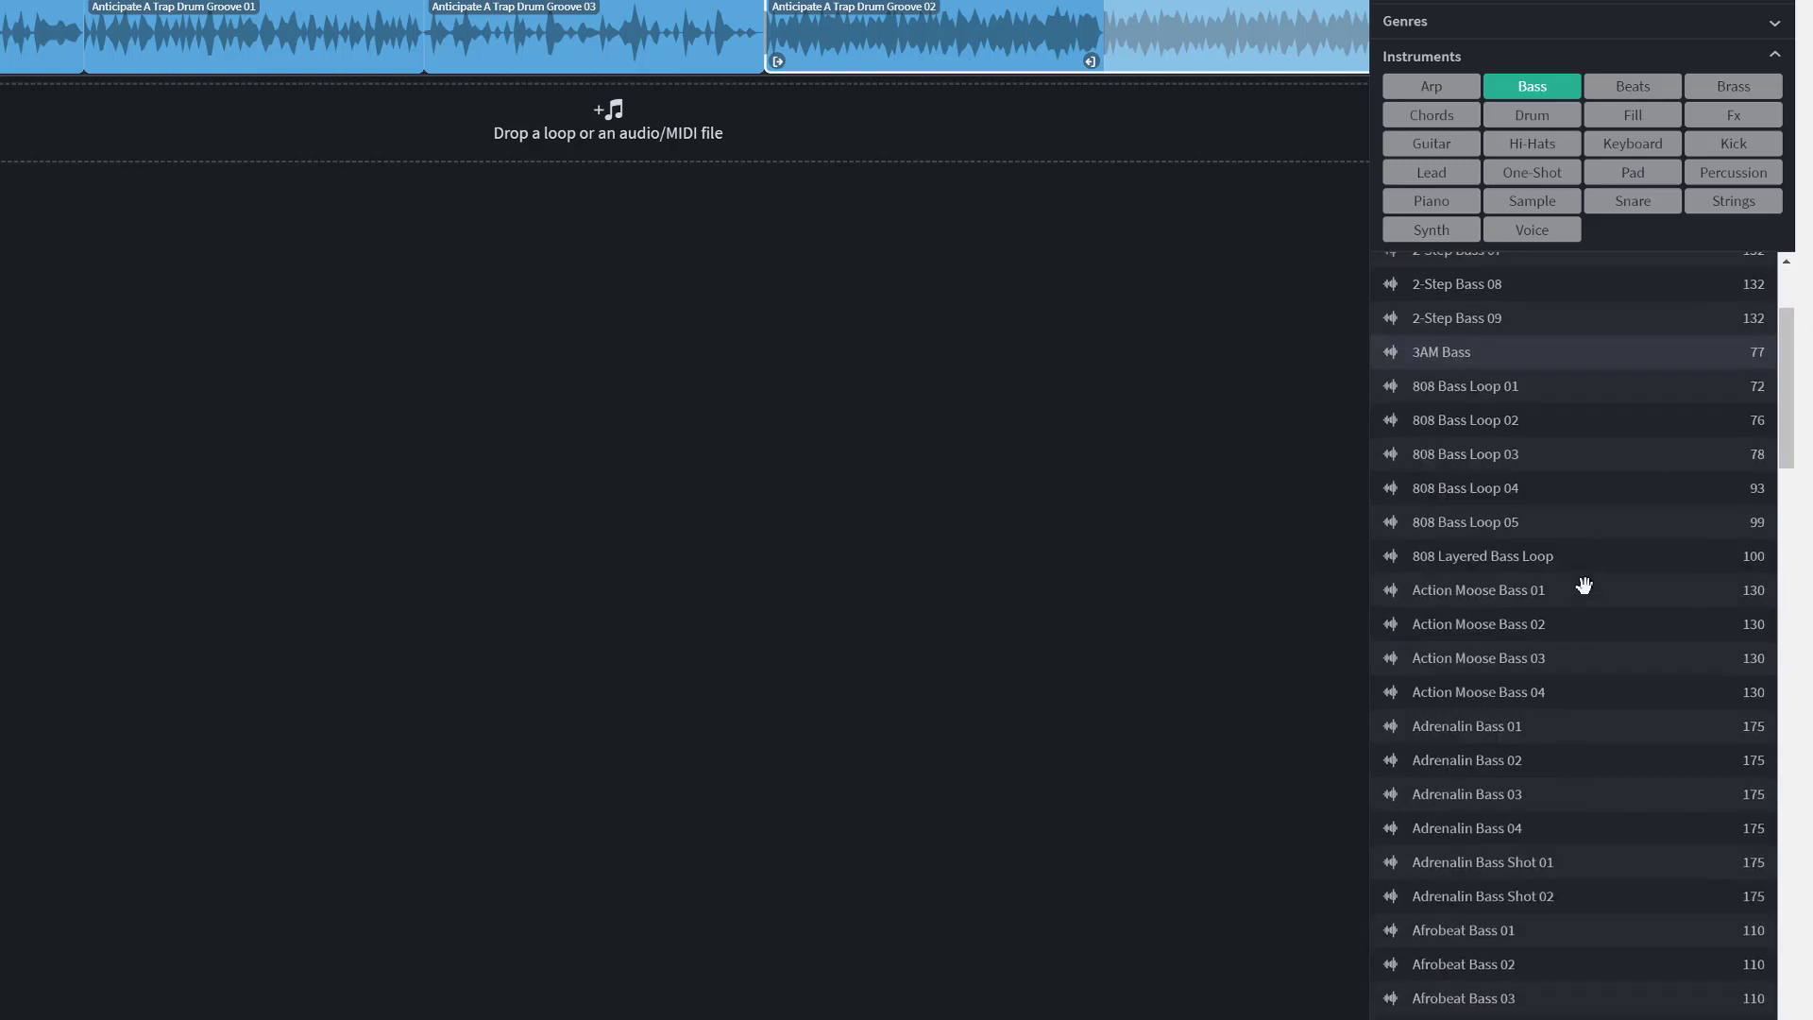
scroll(1584, 584, "down", 3)
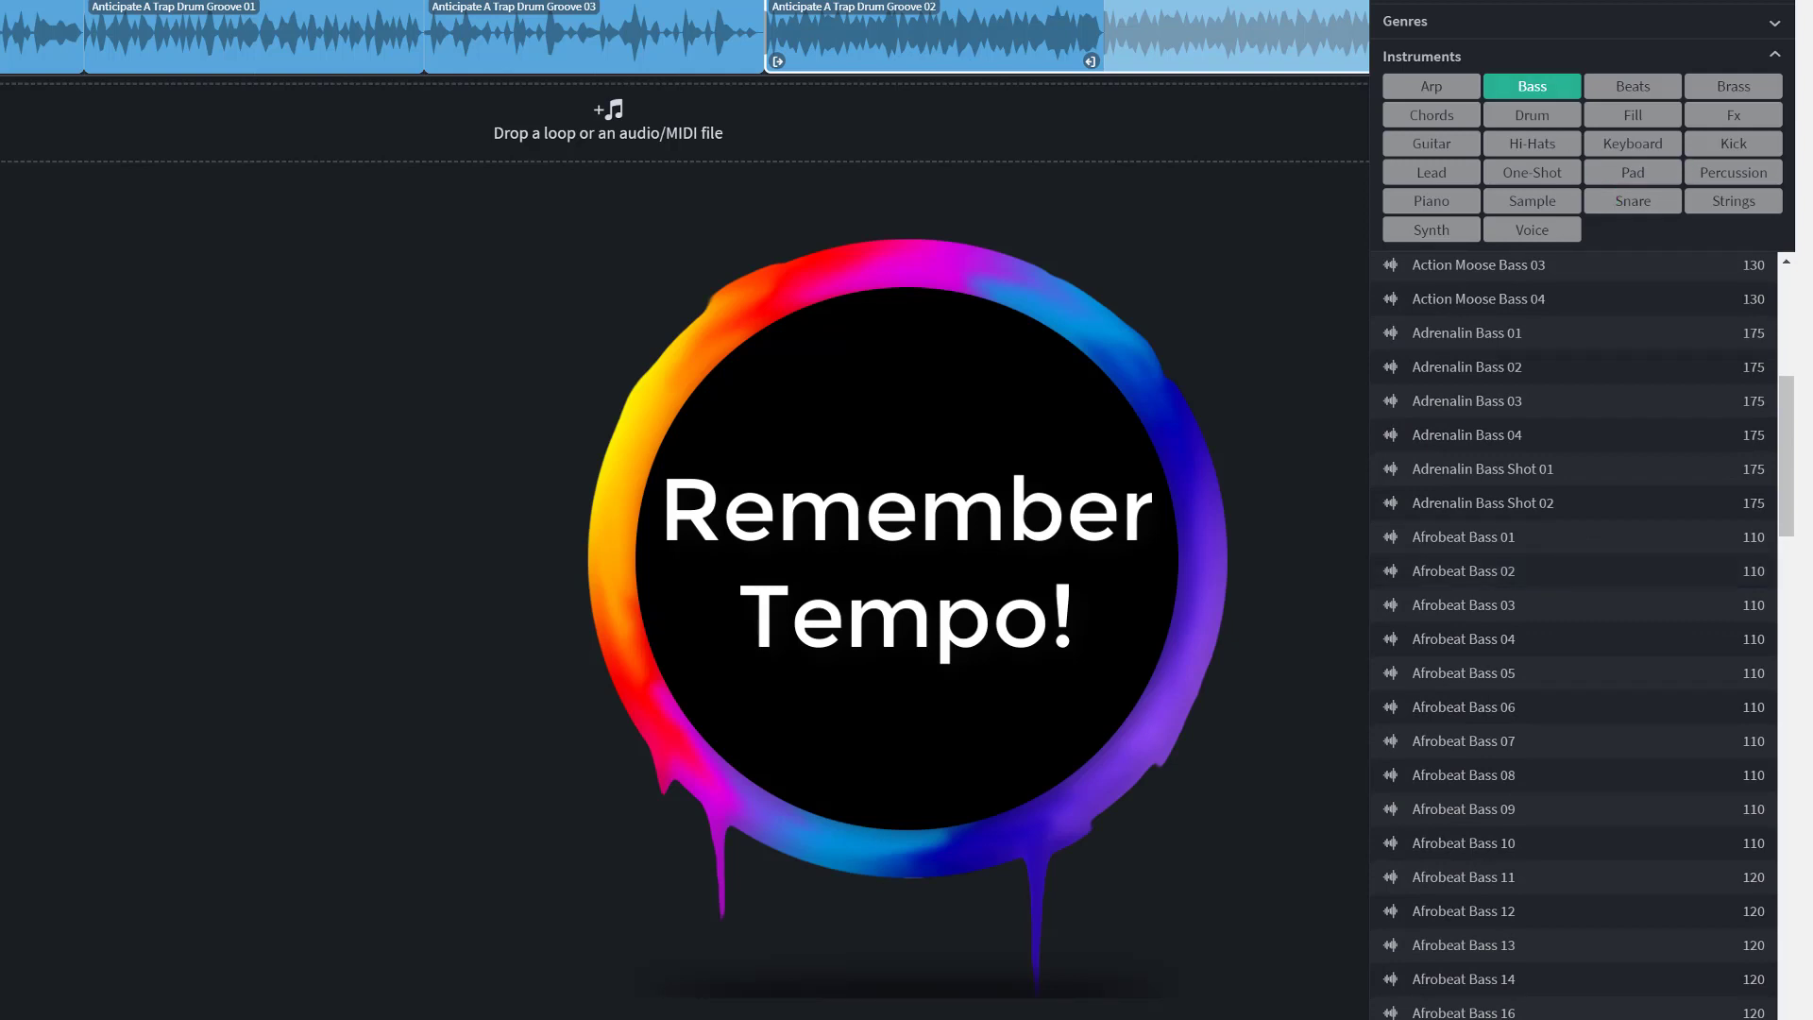
Search the bass loops for "adrenalin" and place Adrenalin Bass 01 on a new track from bar 9 to bar 17
type("adrenalin")
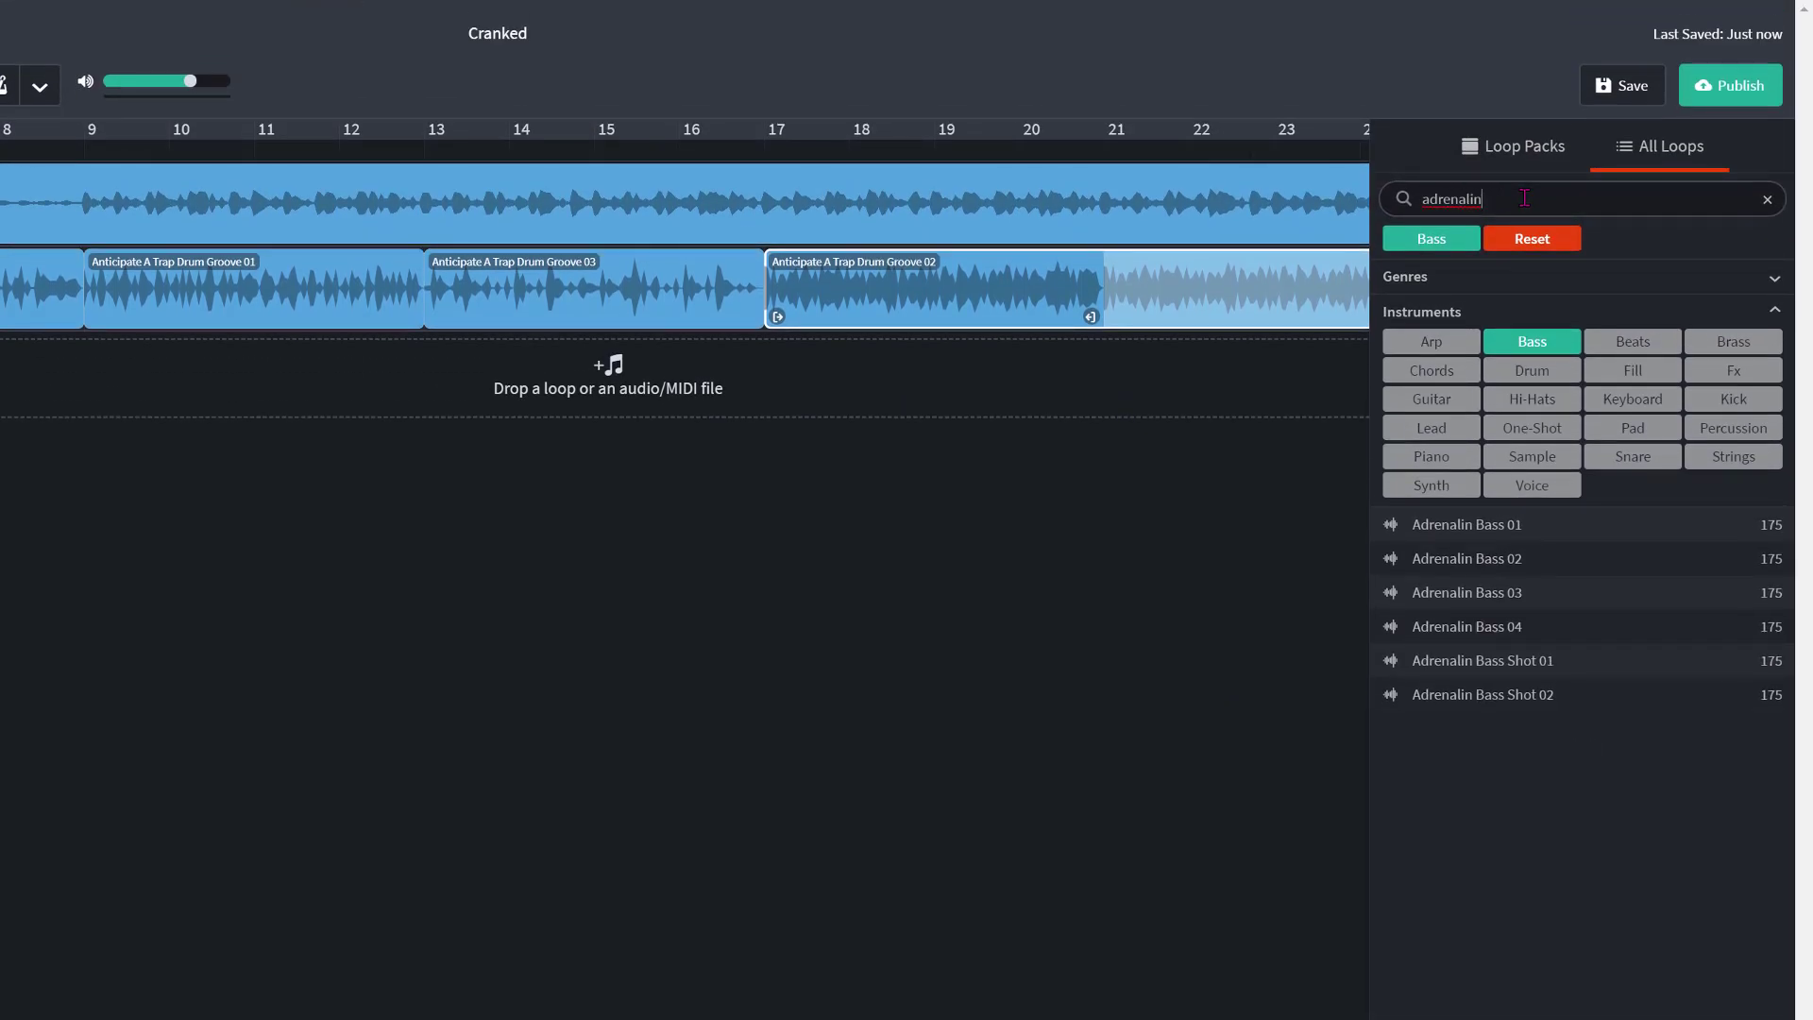
left_click(1549, 525)
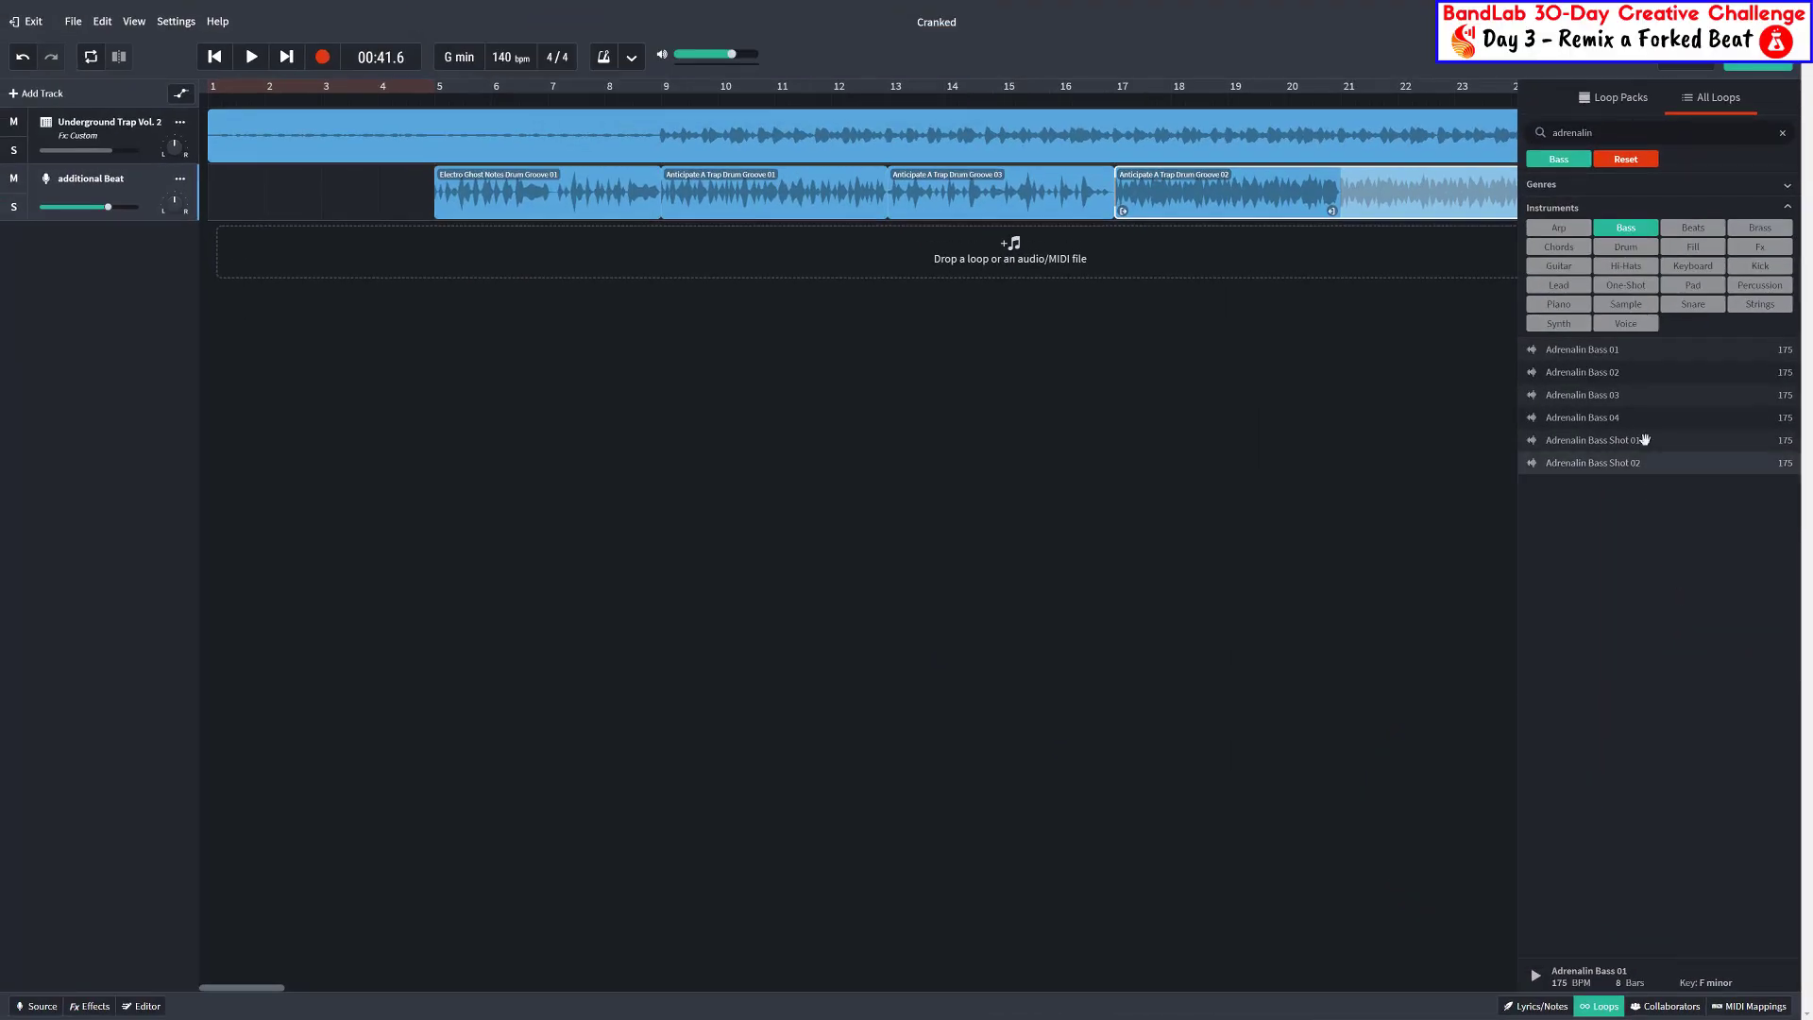
left_click_drag(1625, 350, 686, 256)
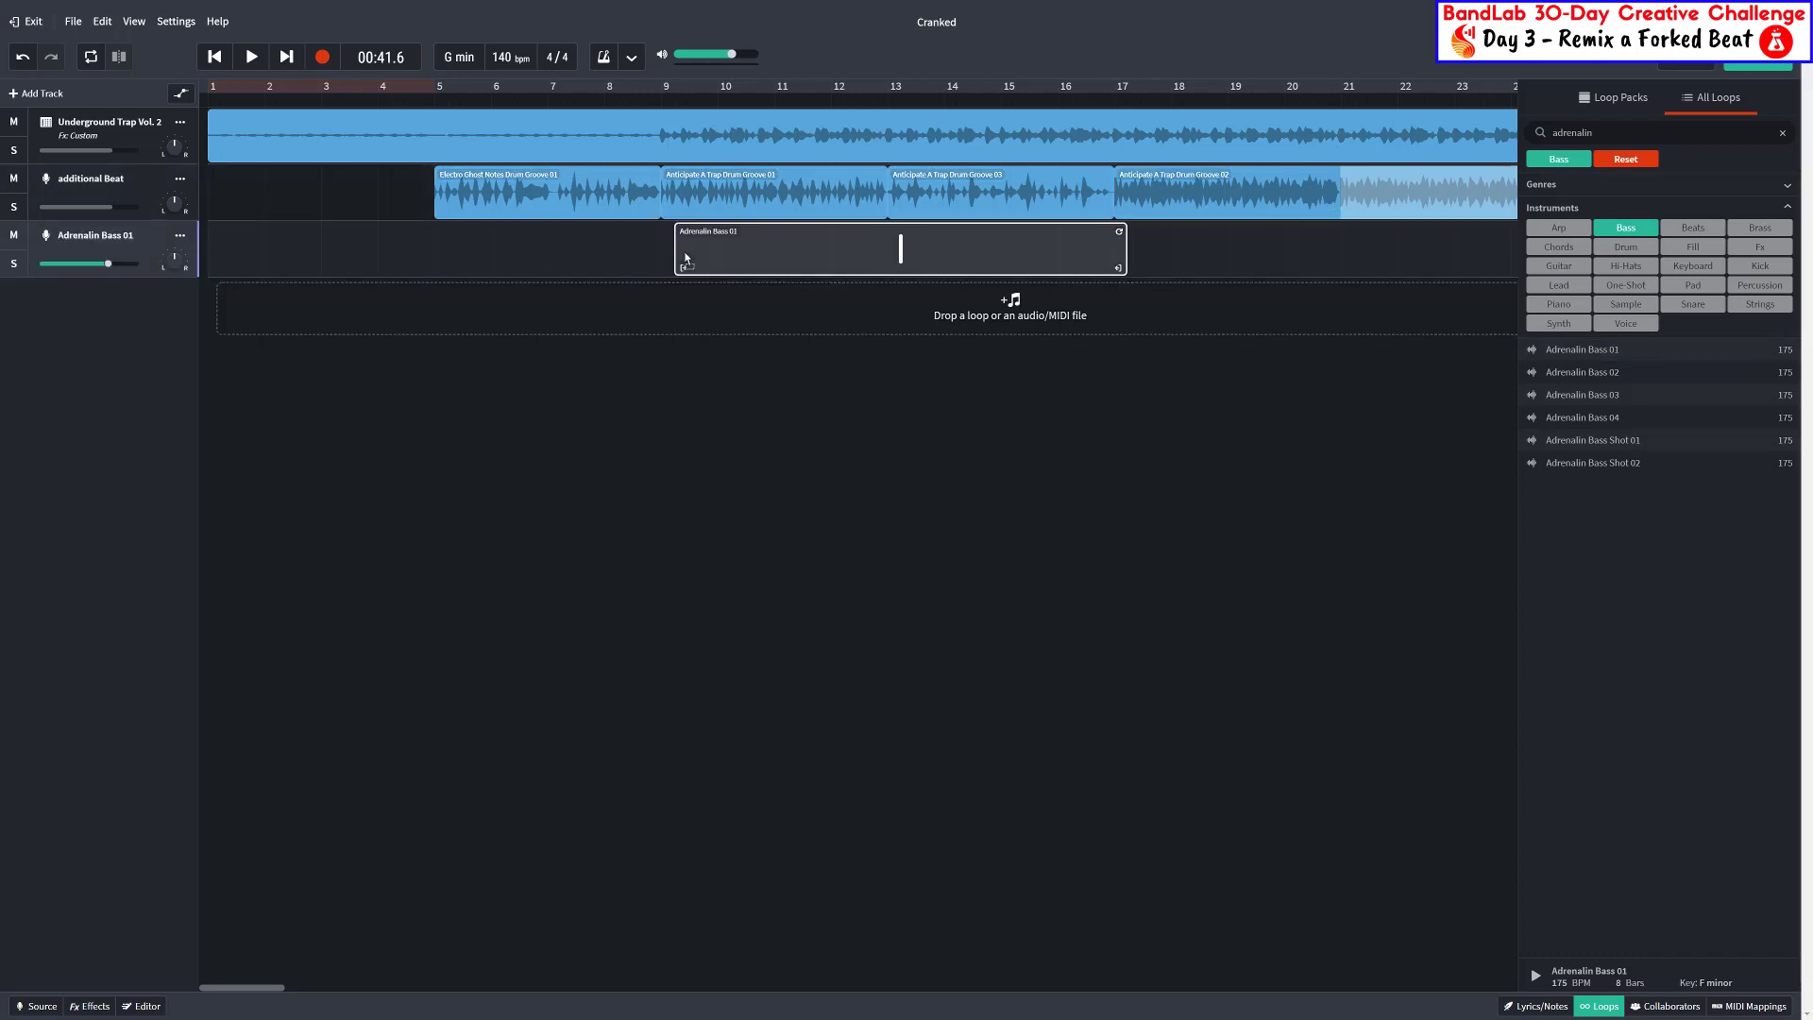
left_click(713, 245)
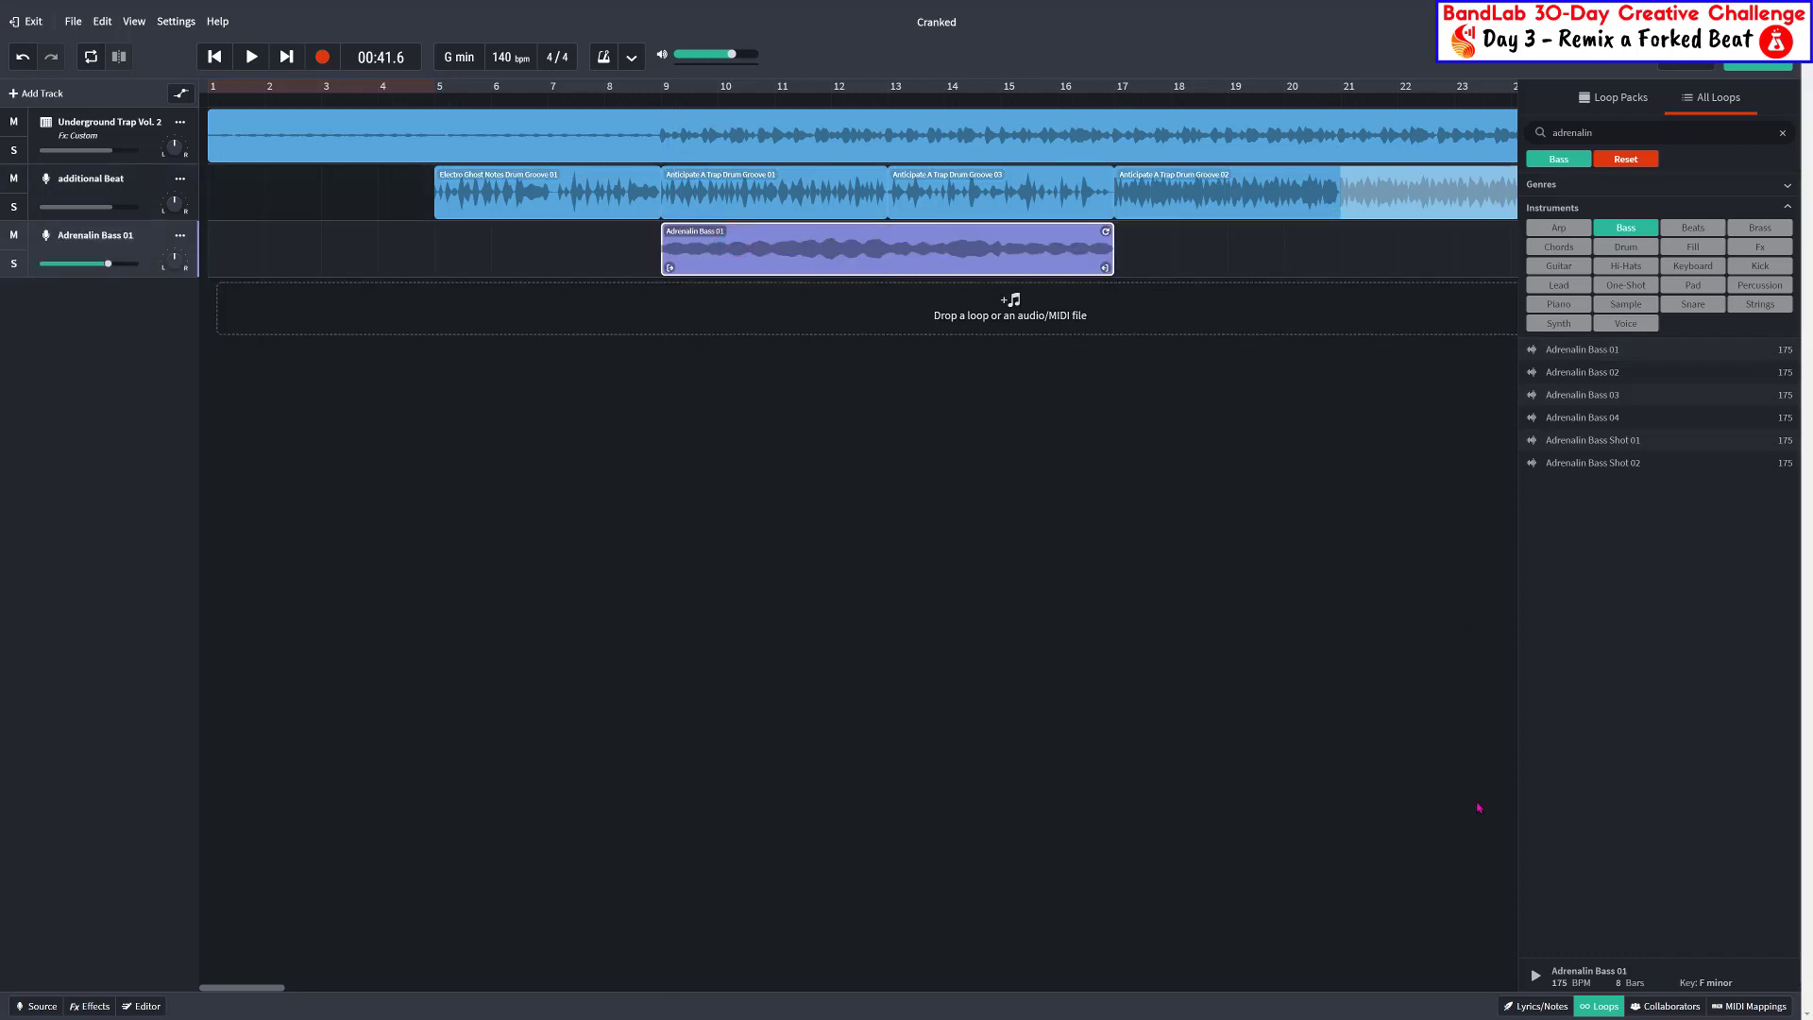
left_click(1599, 1006)
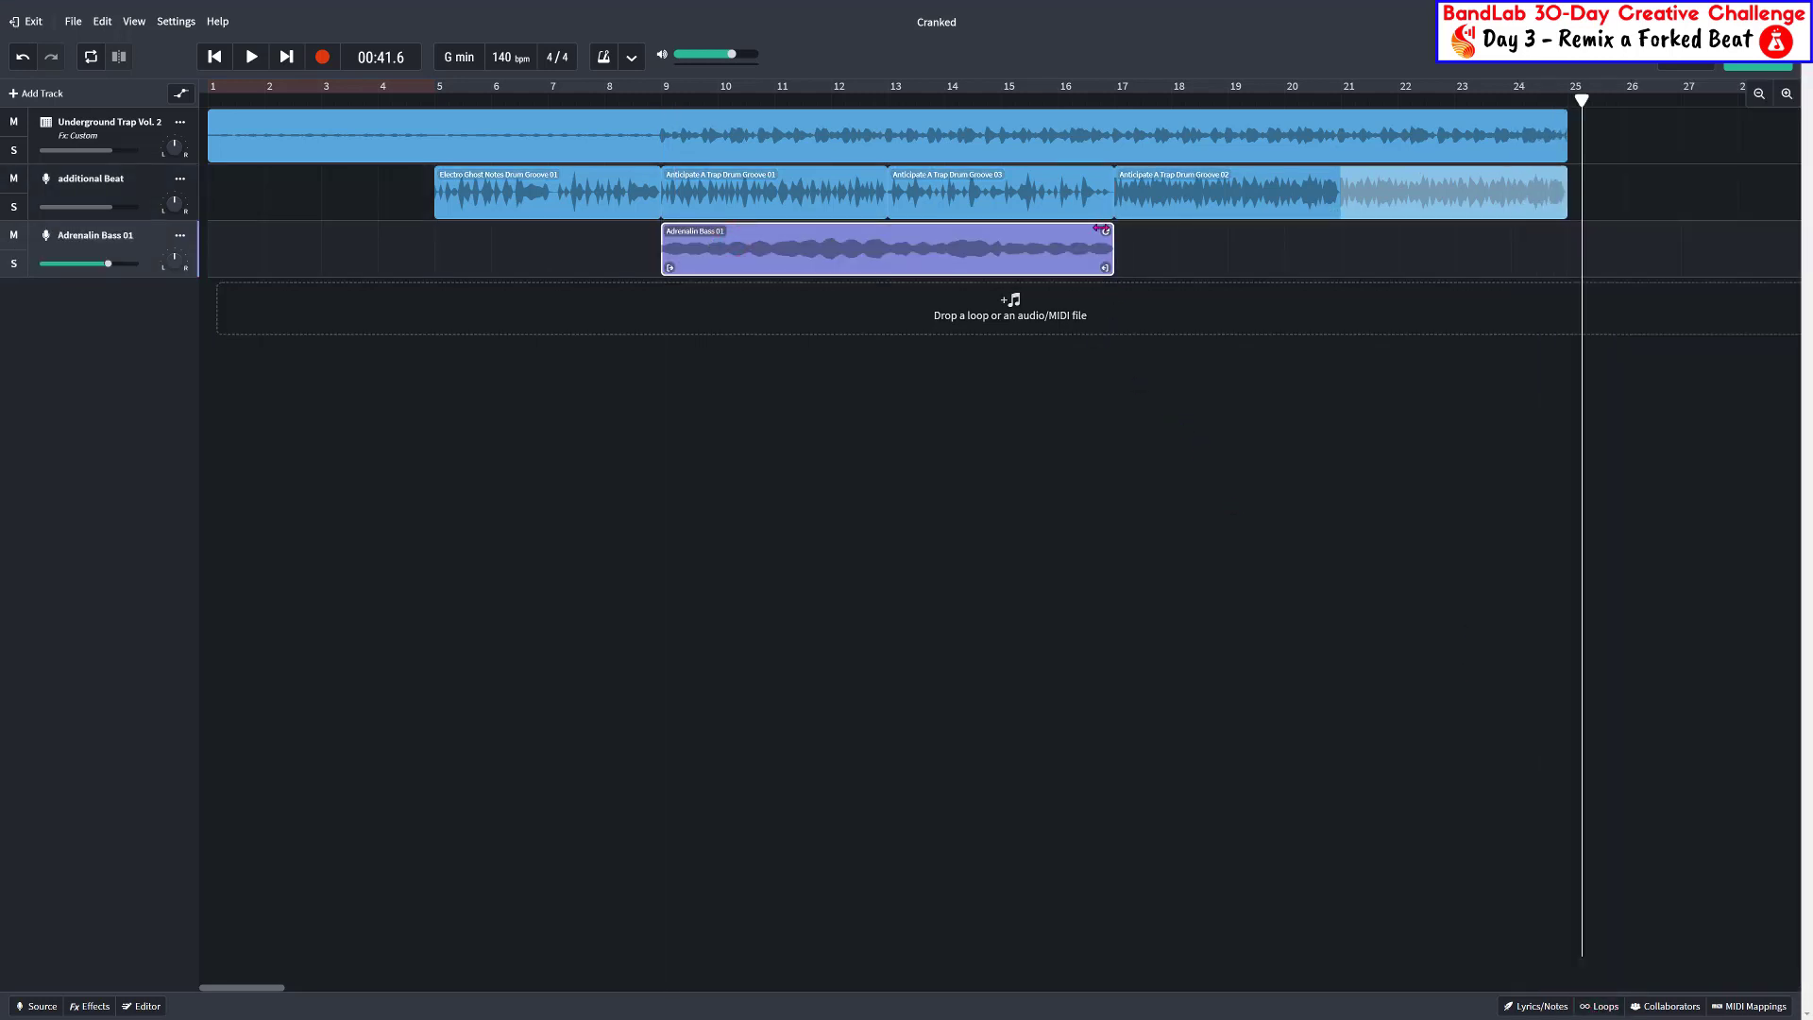
Loop Adrenalin Bass 01 out to bar 25 and, after playing the arrangement from bar 5, shorten the loop to end at bar 23
left_click_drag(1101, 228, 1566, 249)
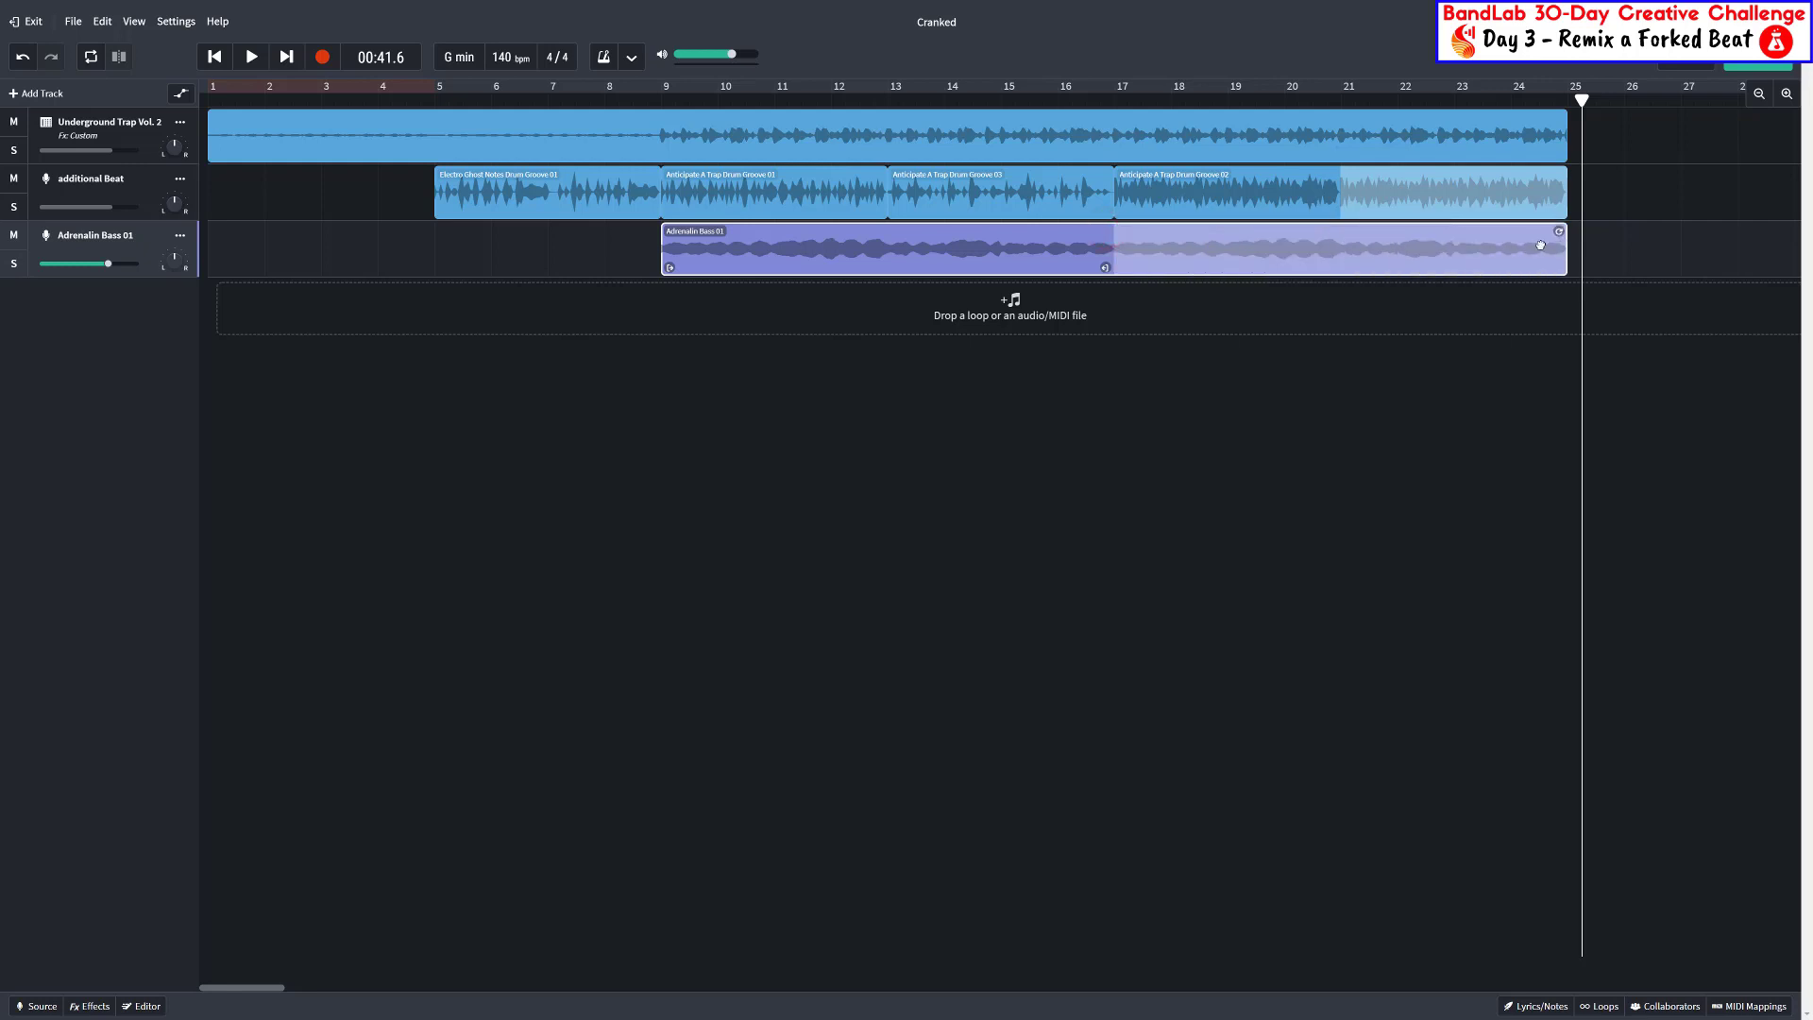
left_click(435, 107)
key("space")
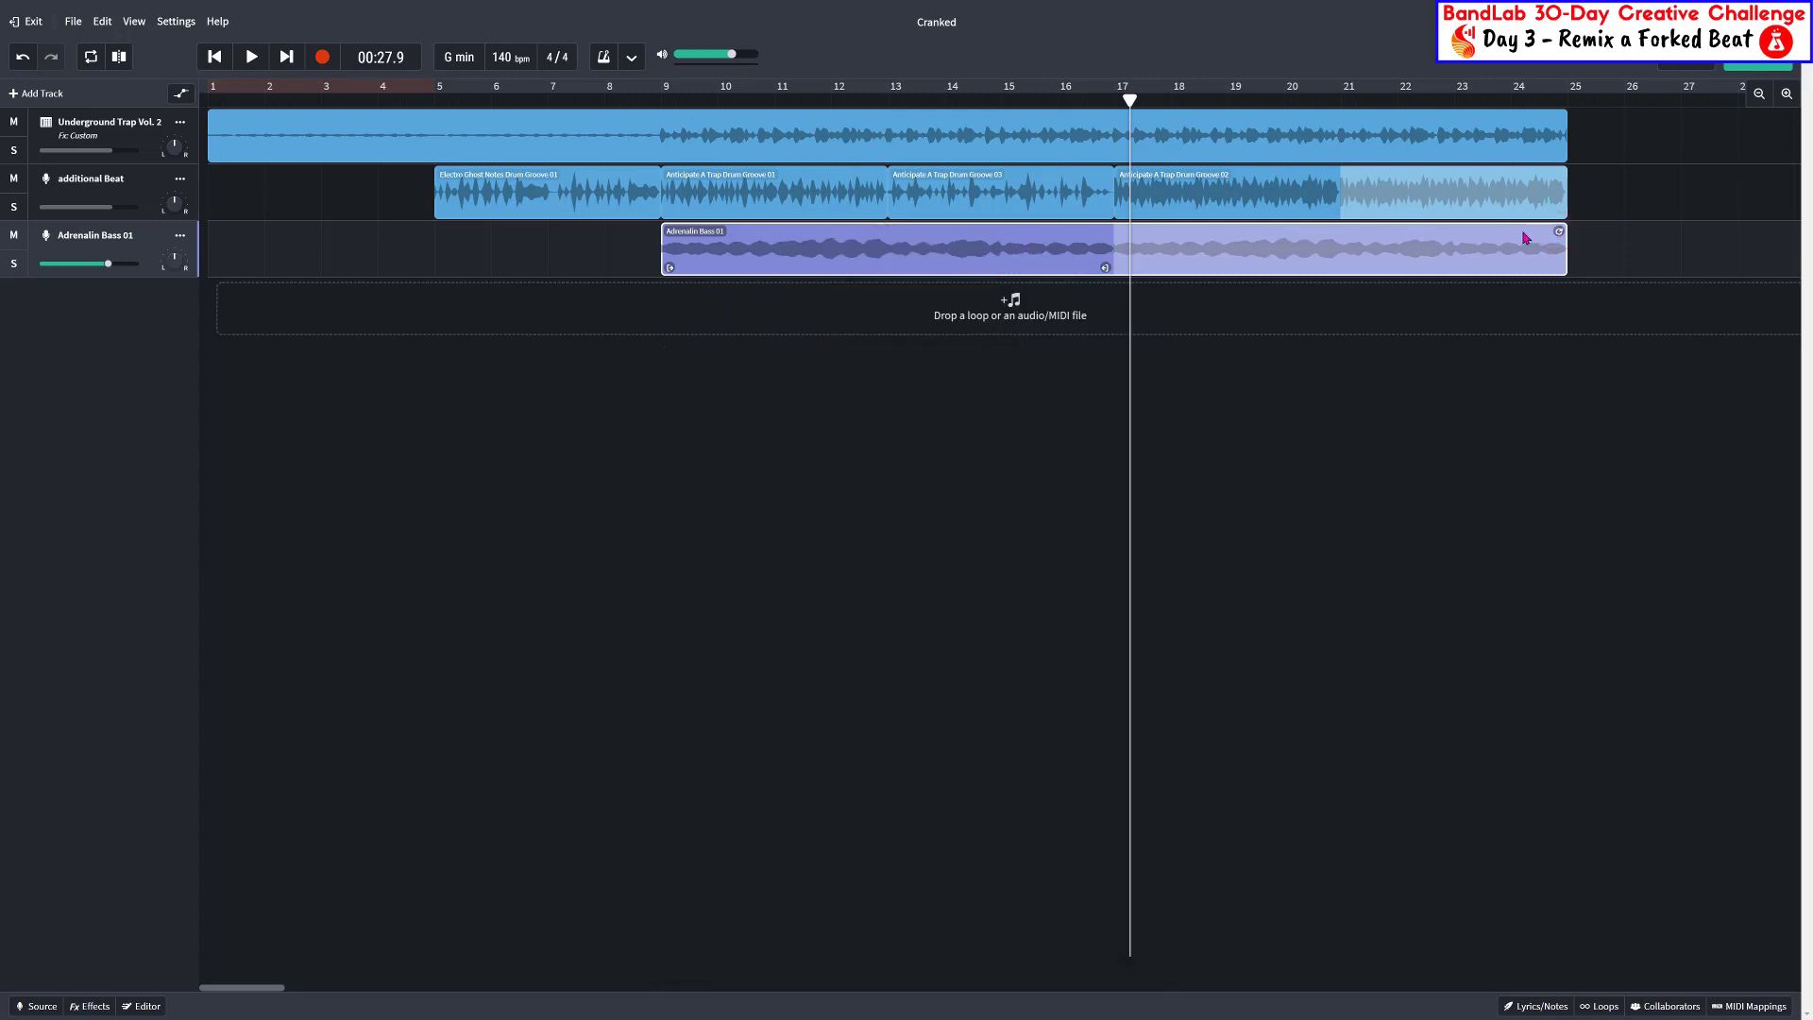
left_click_drag(1525, 238, 1469, 245)
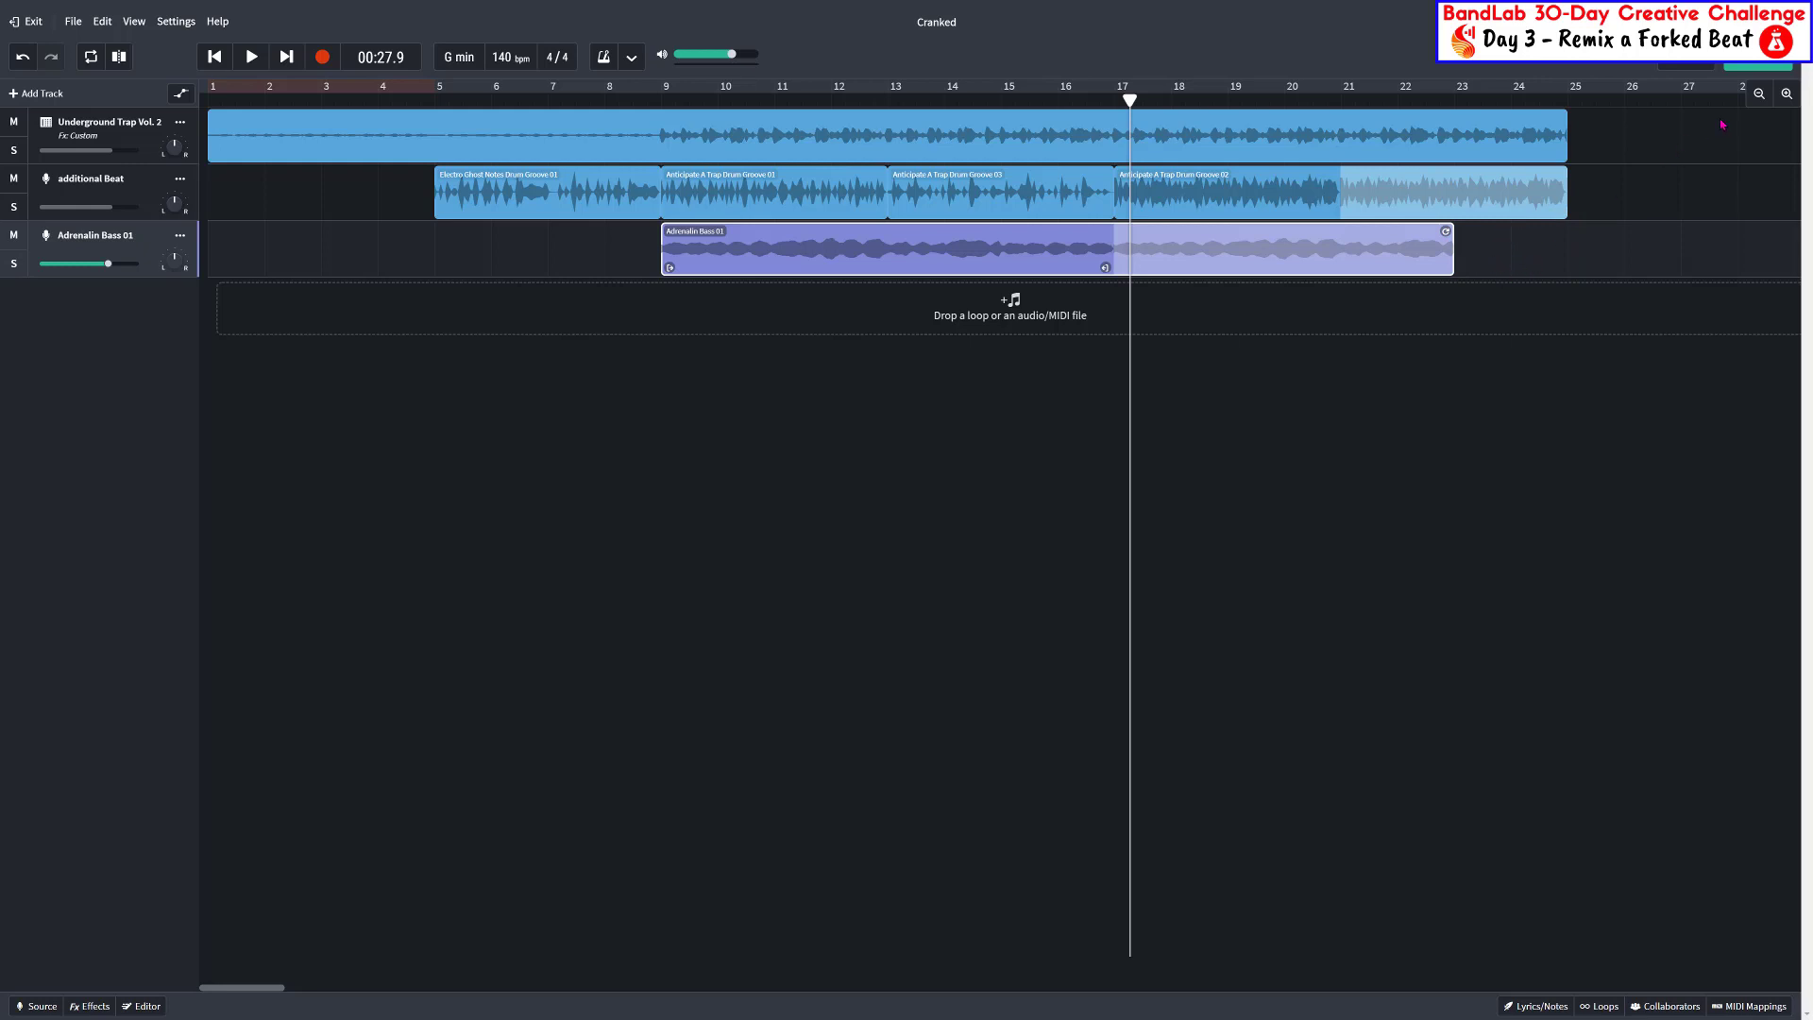
Search the bass loops for "black house noise rave" and preview Black House Noise Rave Bass 04
left_click(1599, 1005)
left_click(1645, 132)
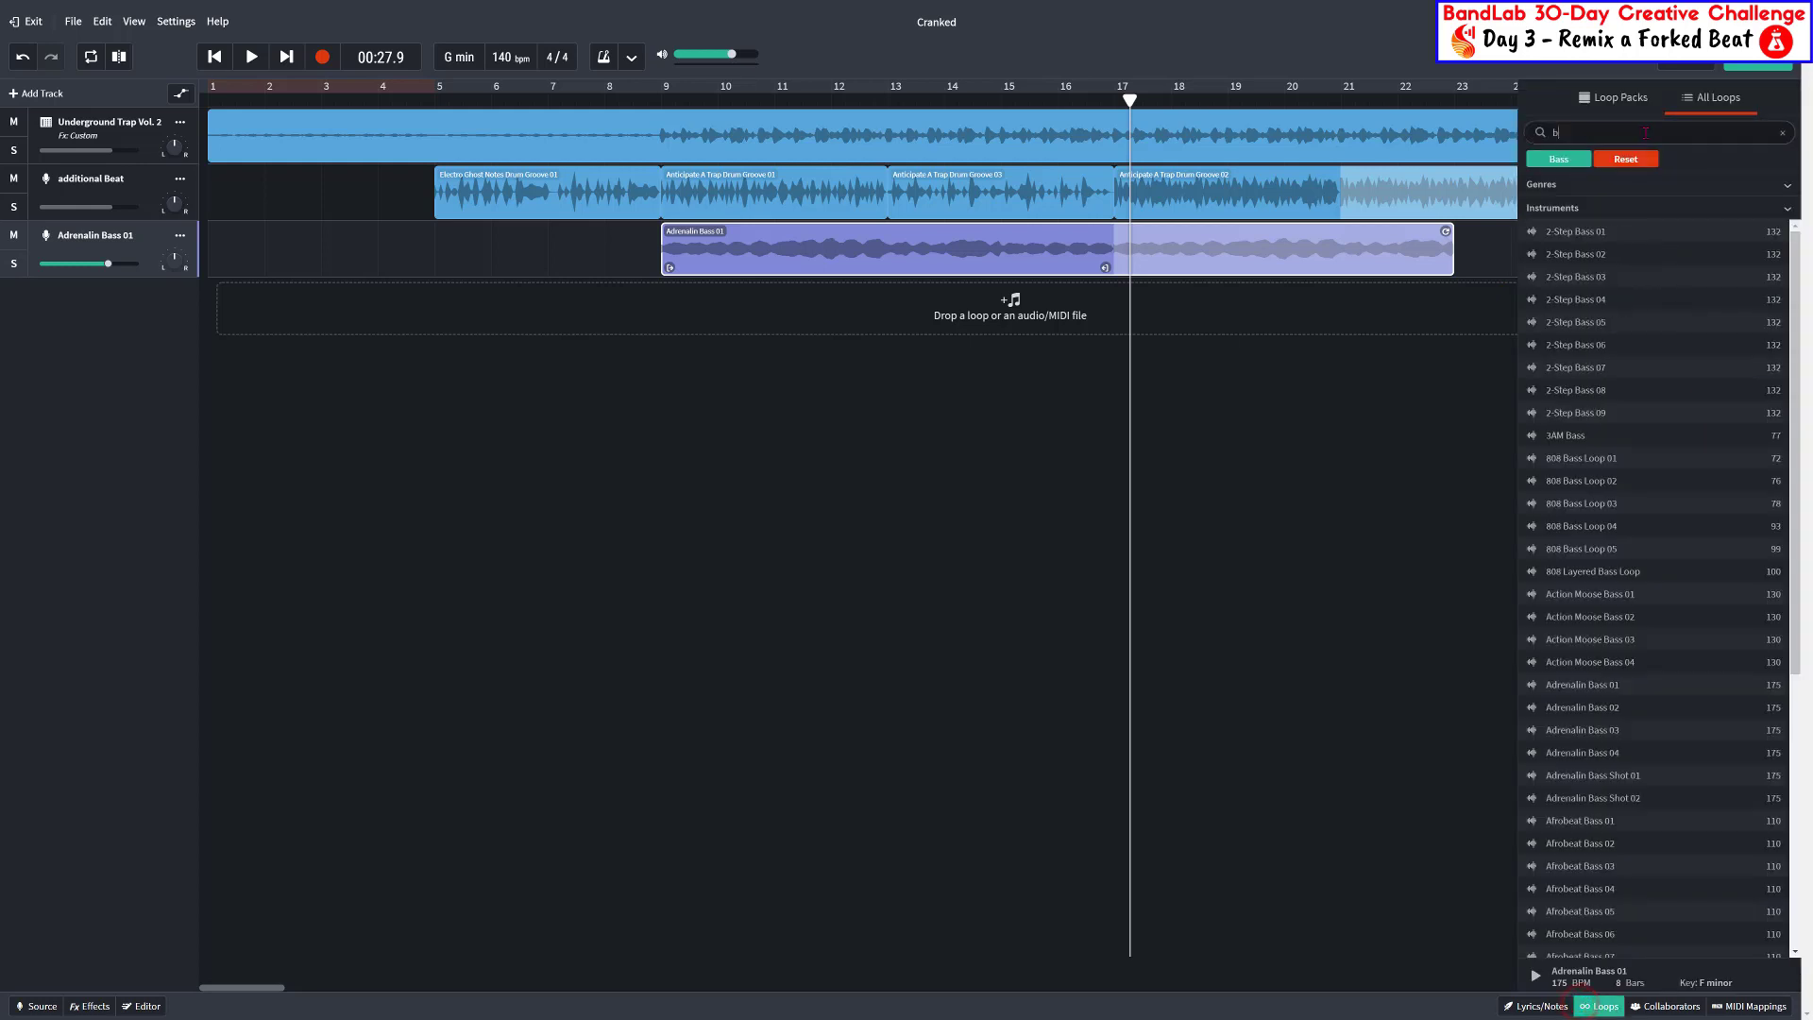
type("black house noise")
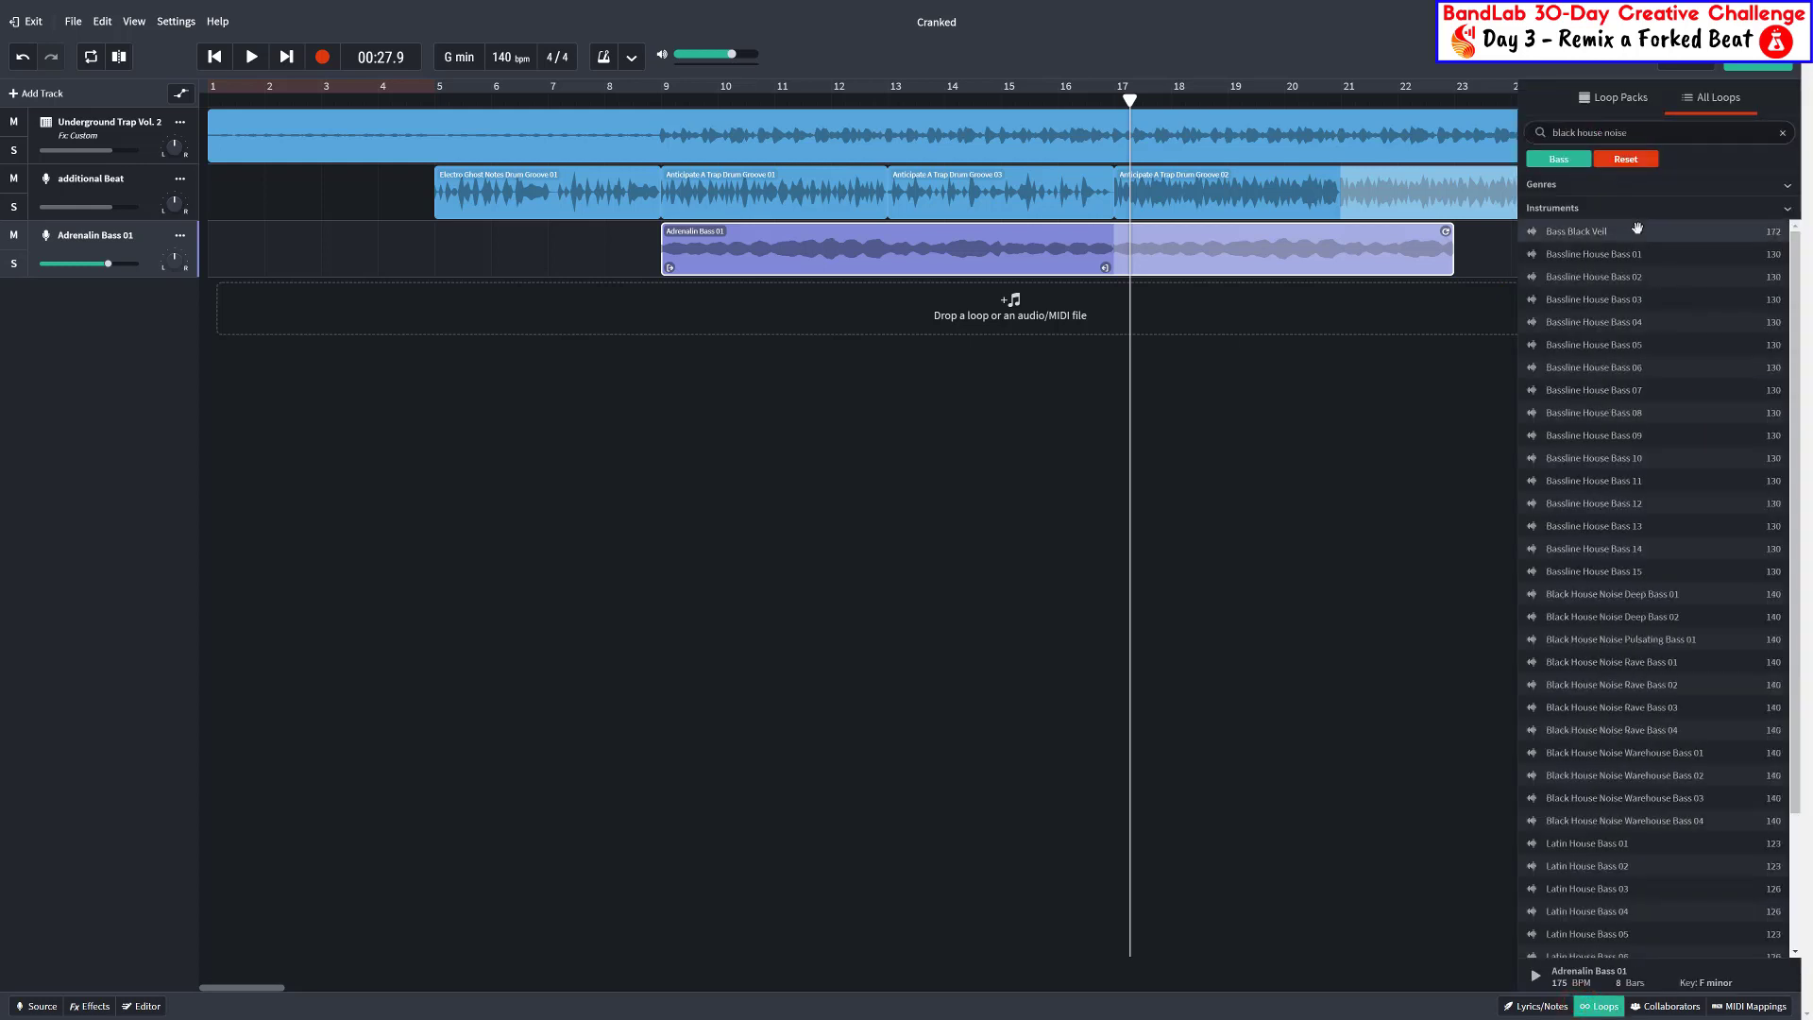
type(" rave")
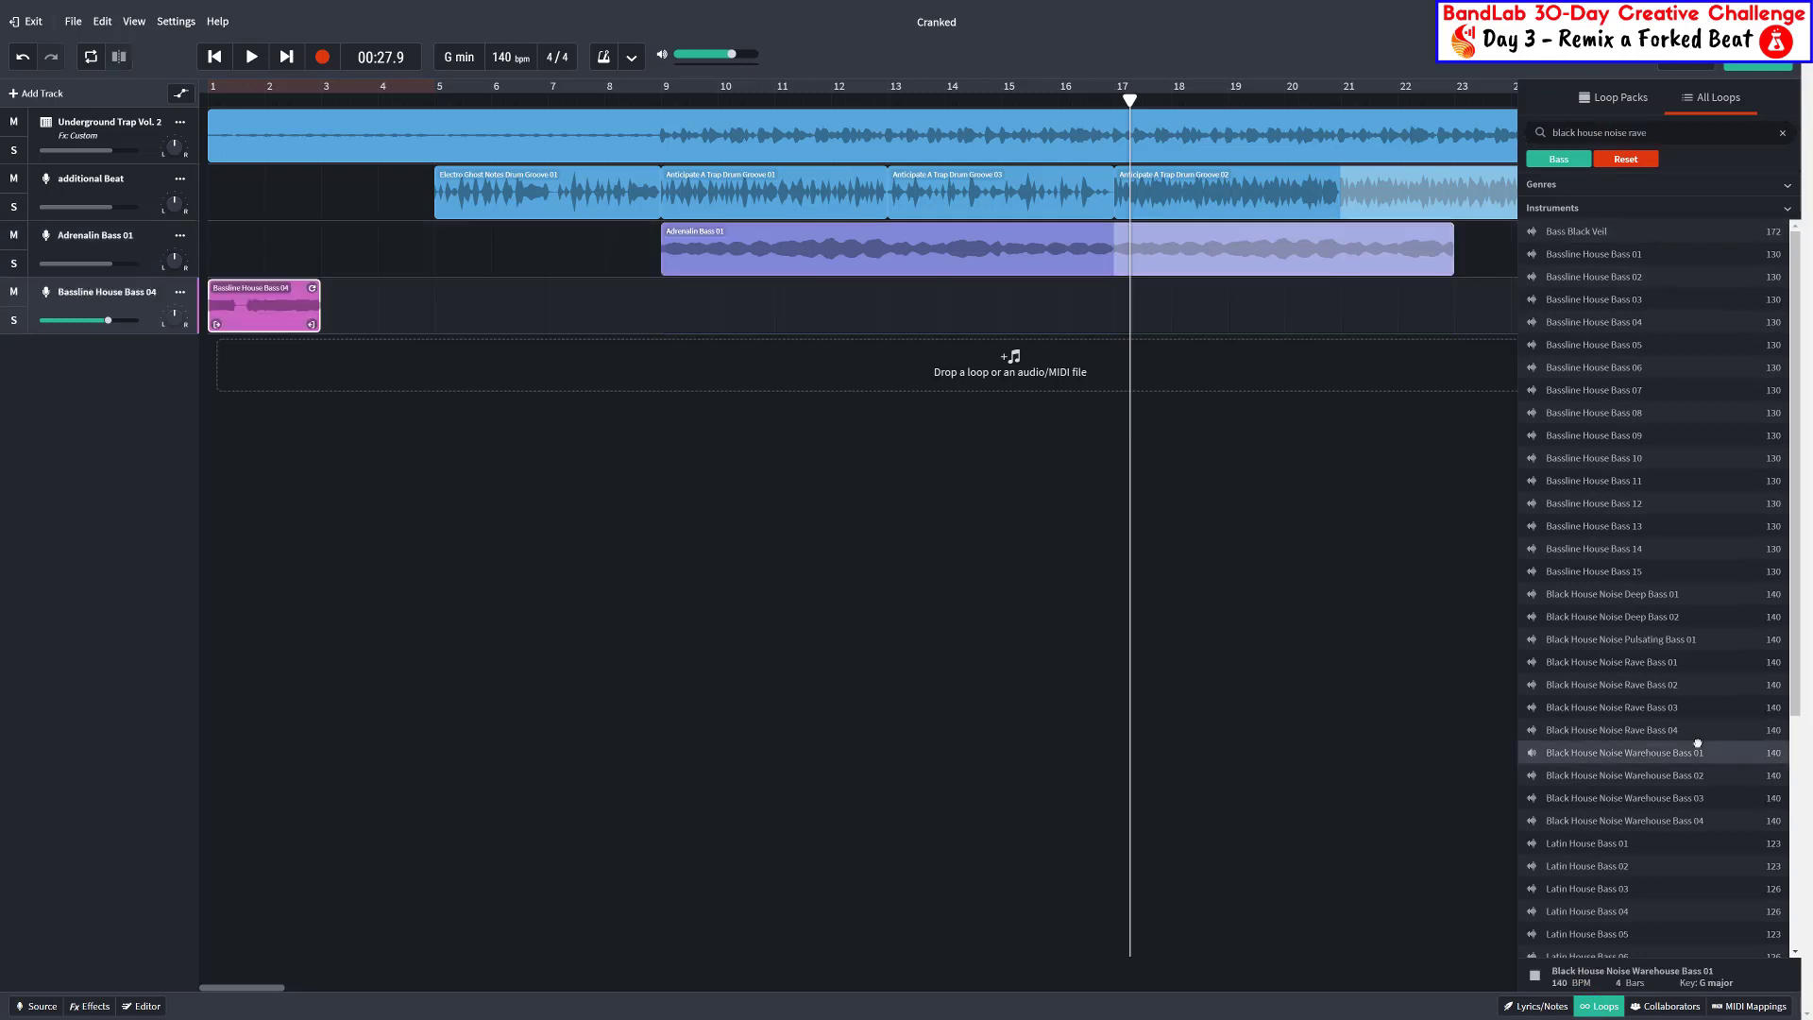
left_click(1697, 732)
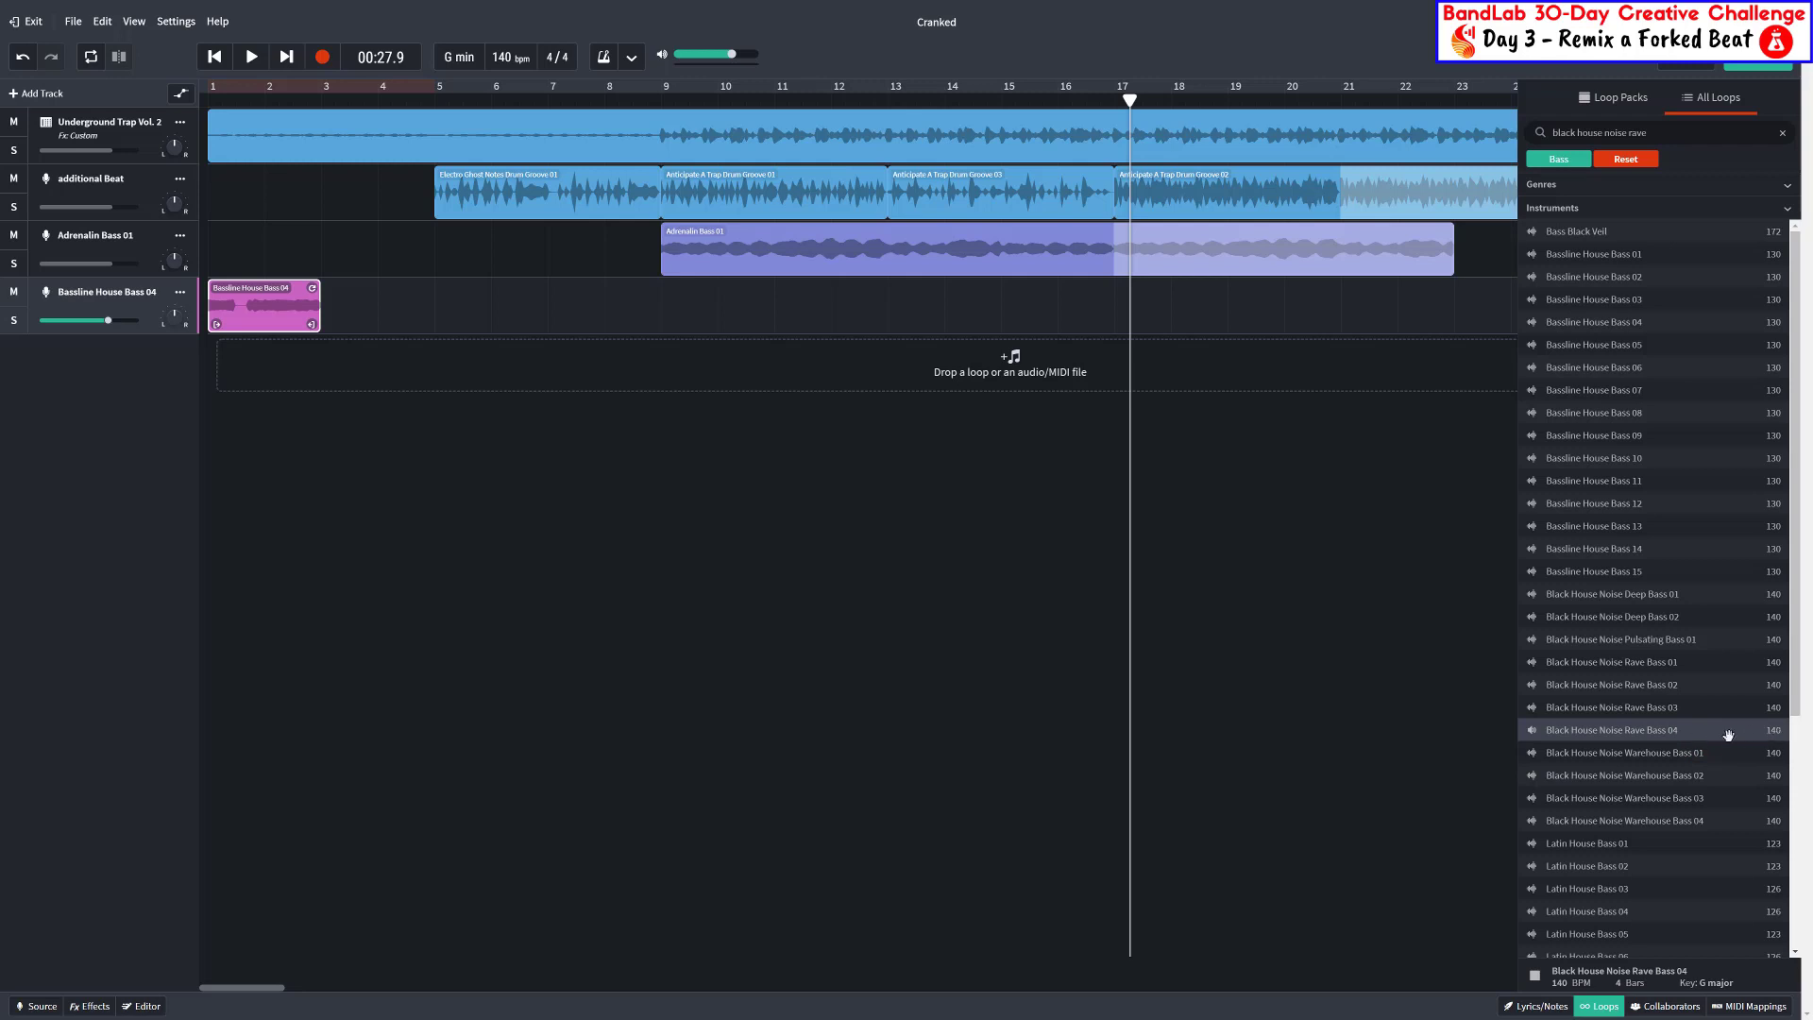
left_click(1727, 736)
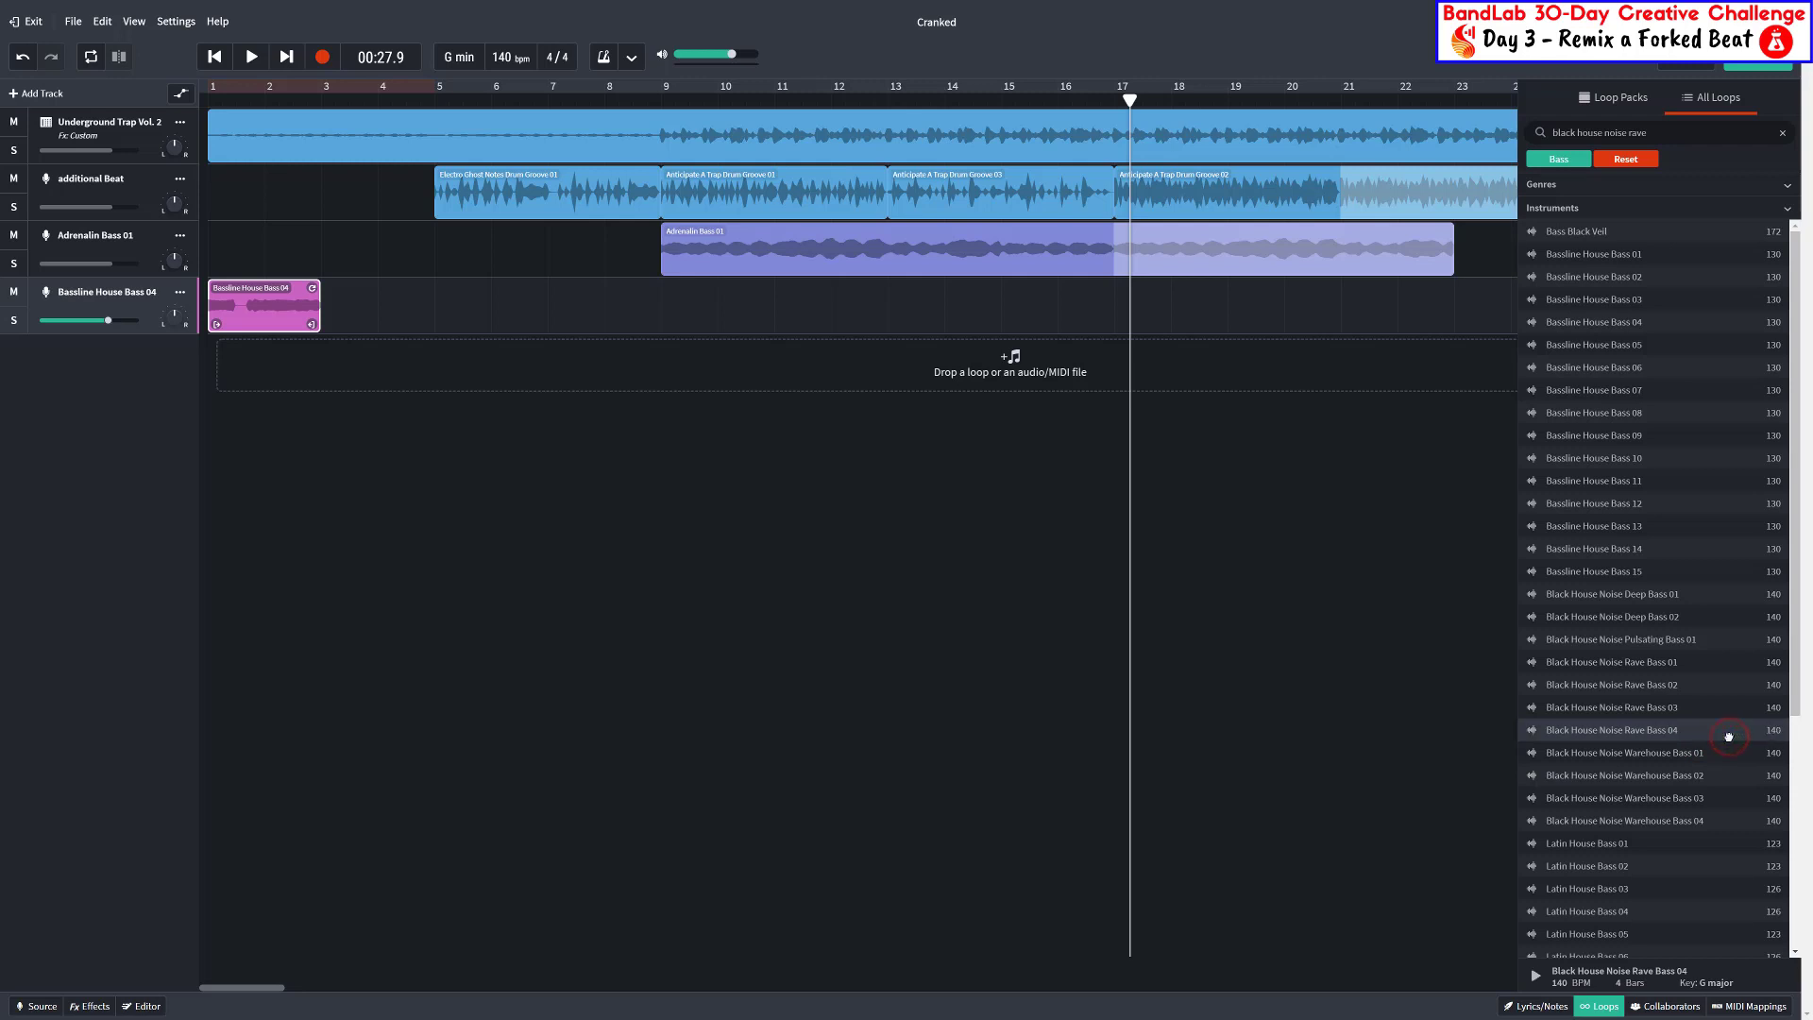
Place Black House Noise Rave Bass 04 at bar 23 on the Adrenalin Bass 01 track and play the arrangement from bar 17
scroll(869, 907, "right", 5)
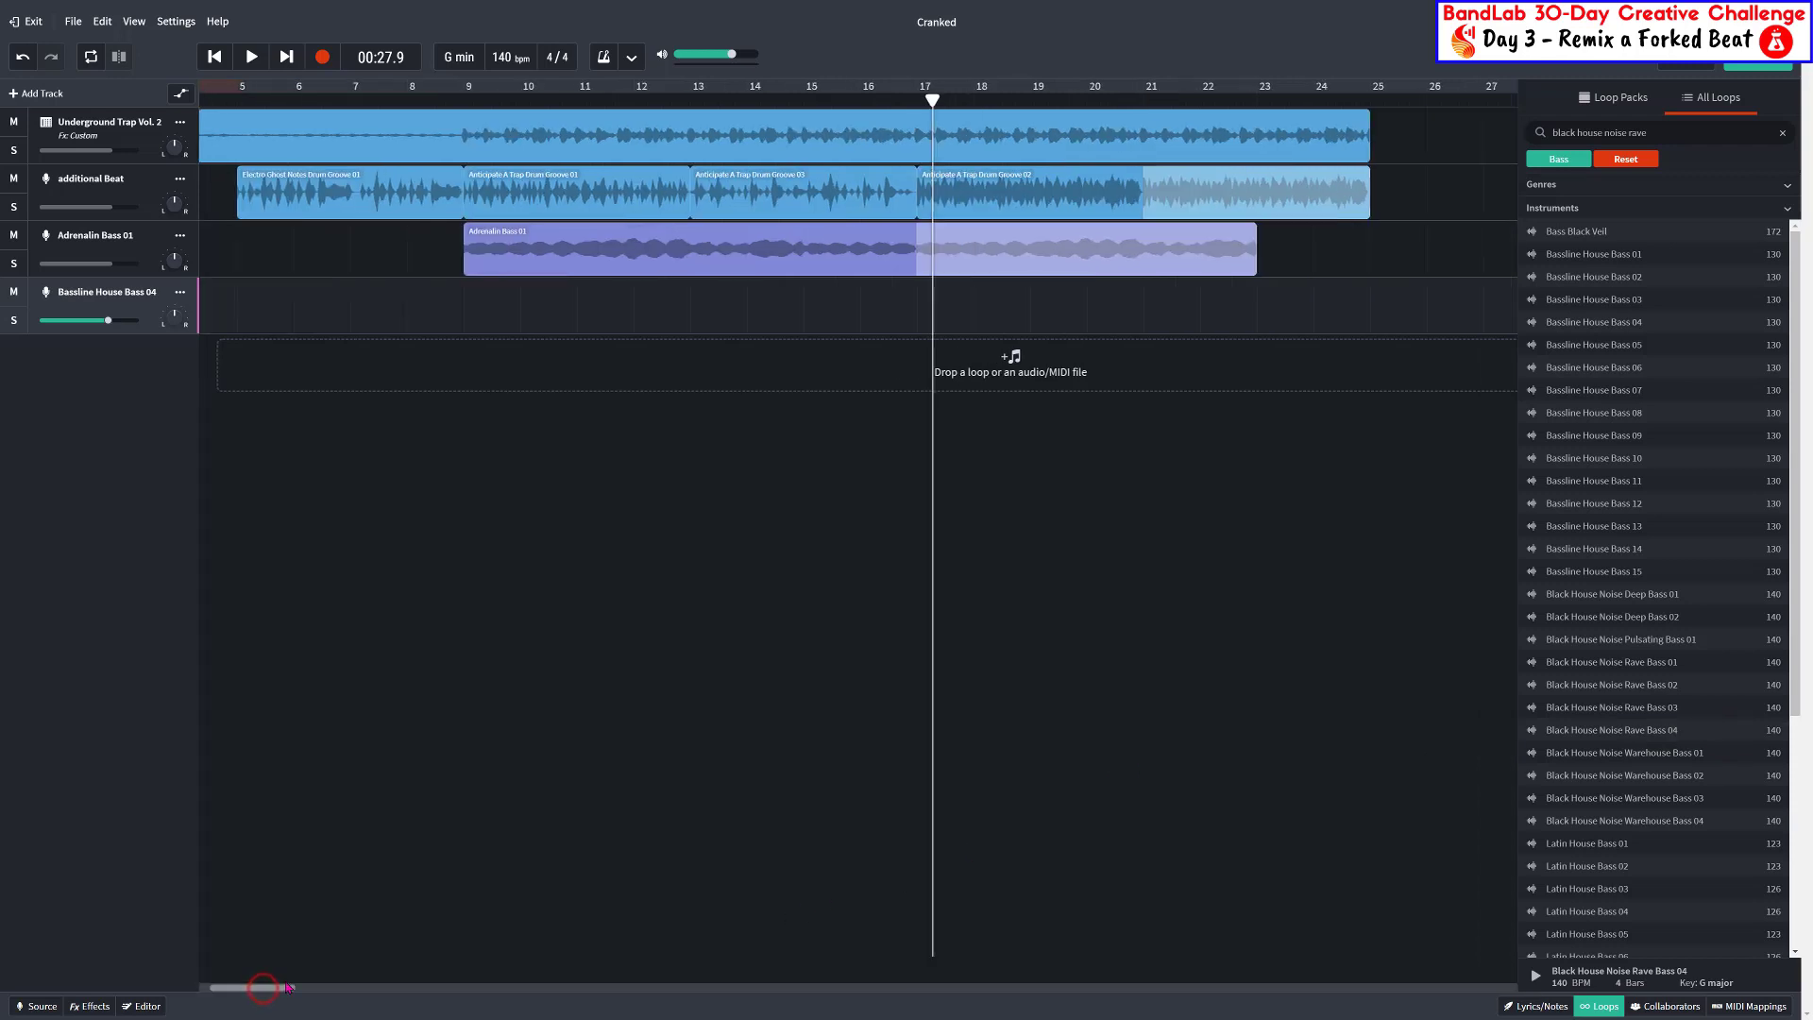
left_click_drag(1586, 730, 1059, 274)
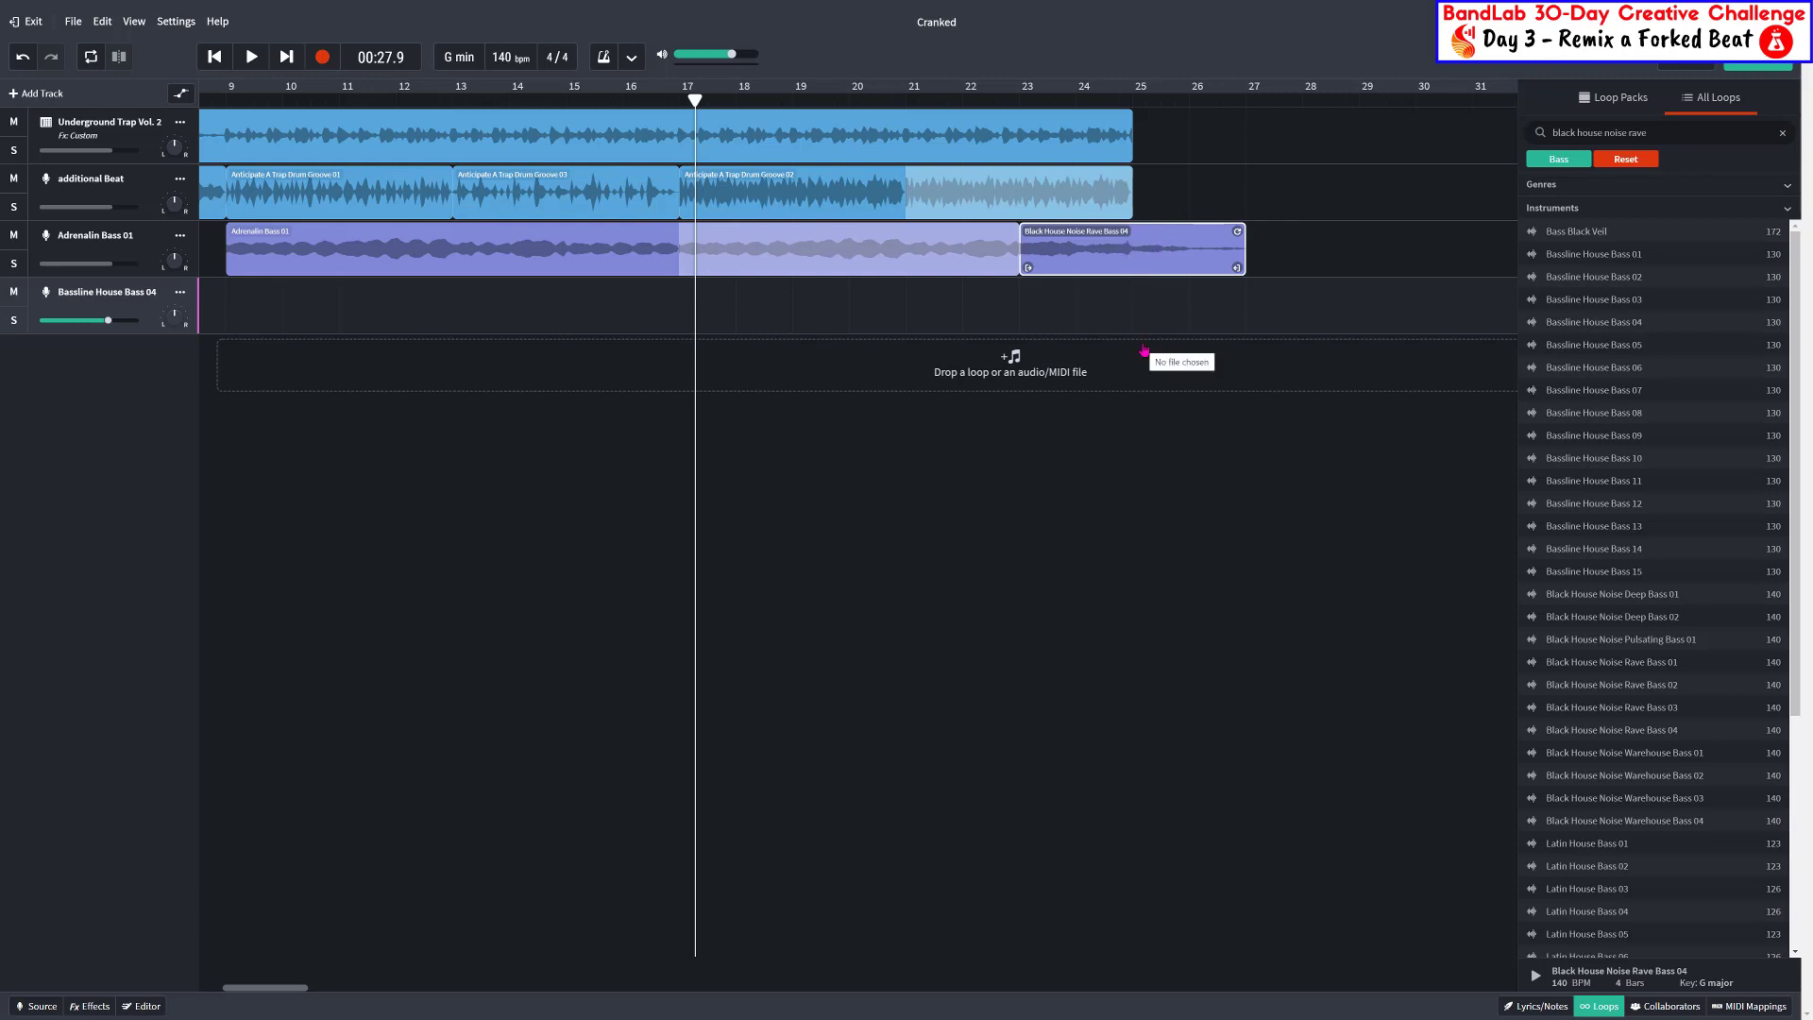
left_click(682, 102)
left_click(251, 57)
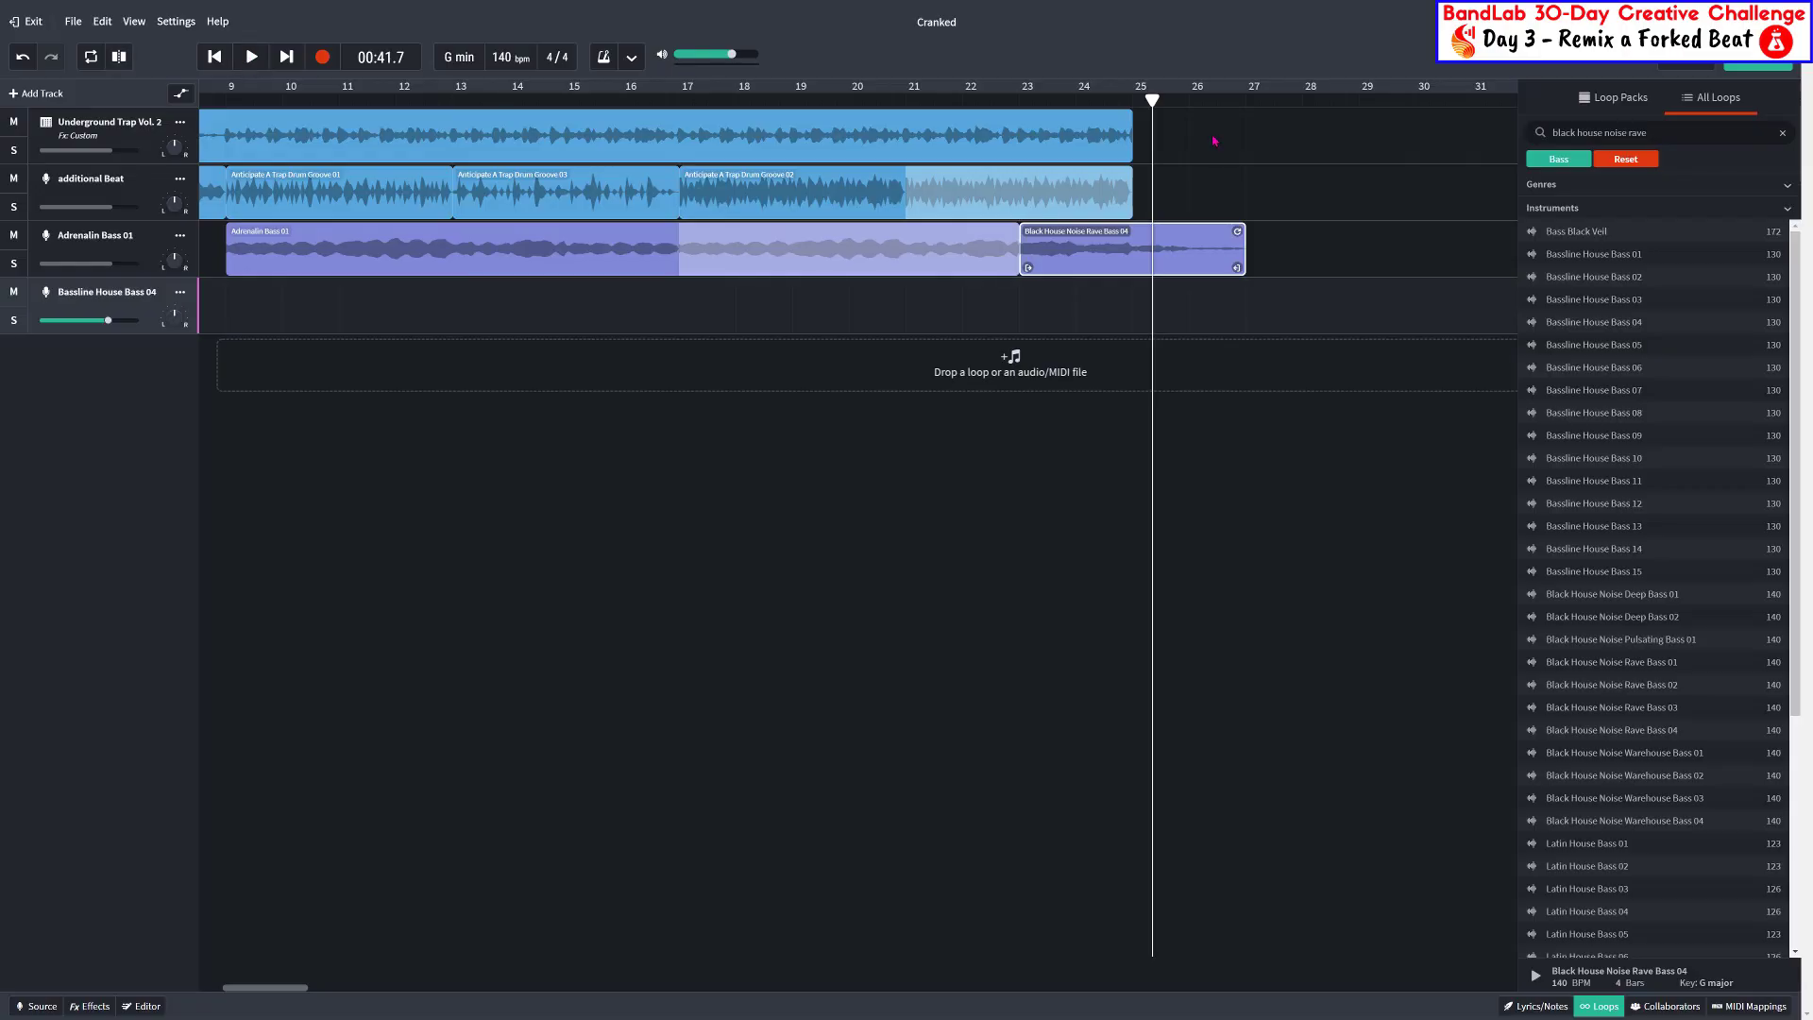
Shorten the looped Anticipate A Trap Drum Groove 02 region and the Underground Trap Vol. 2 region to end at bar 23
key("ctrl+z")
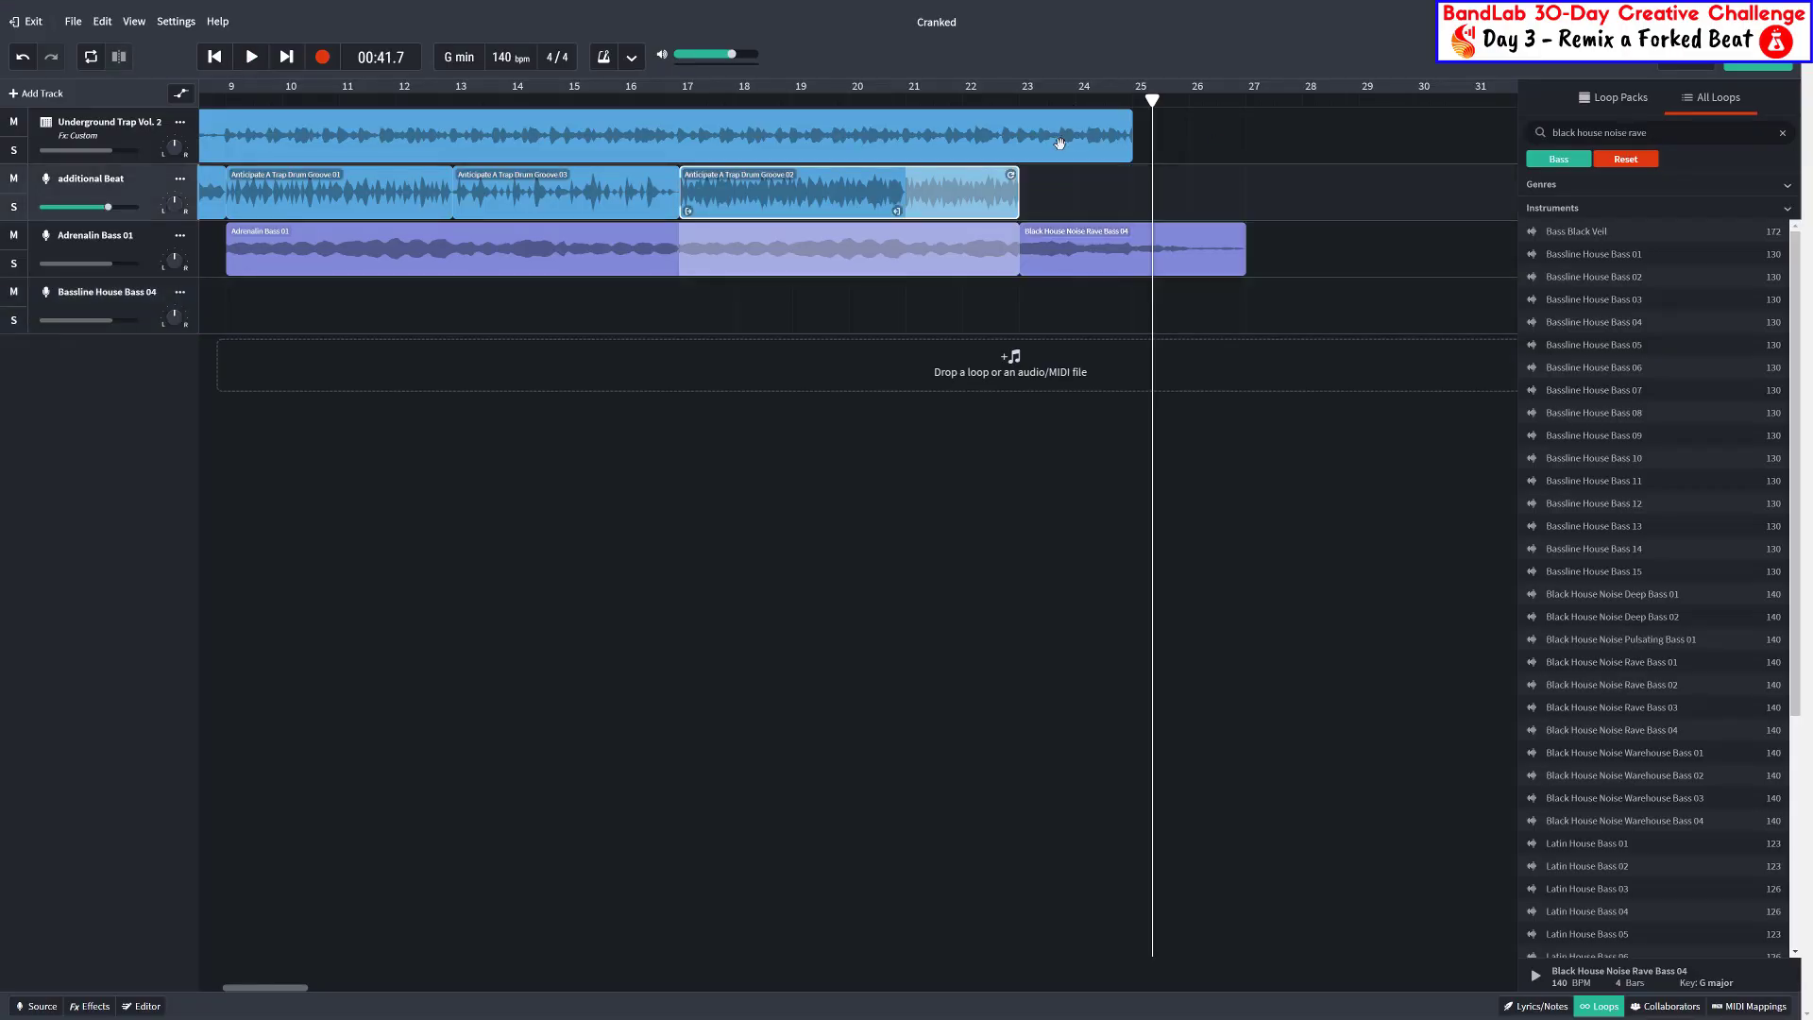
left_click(1065, 128)
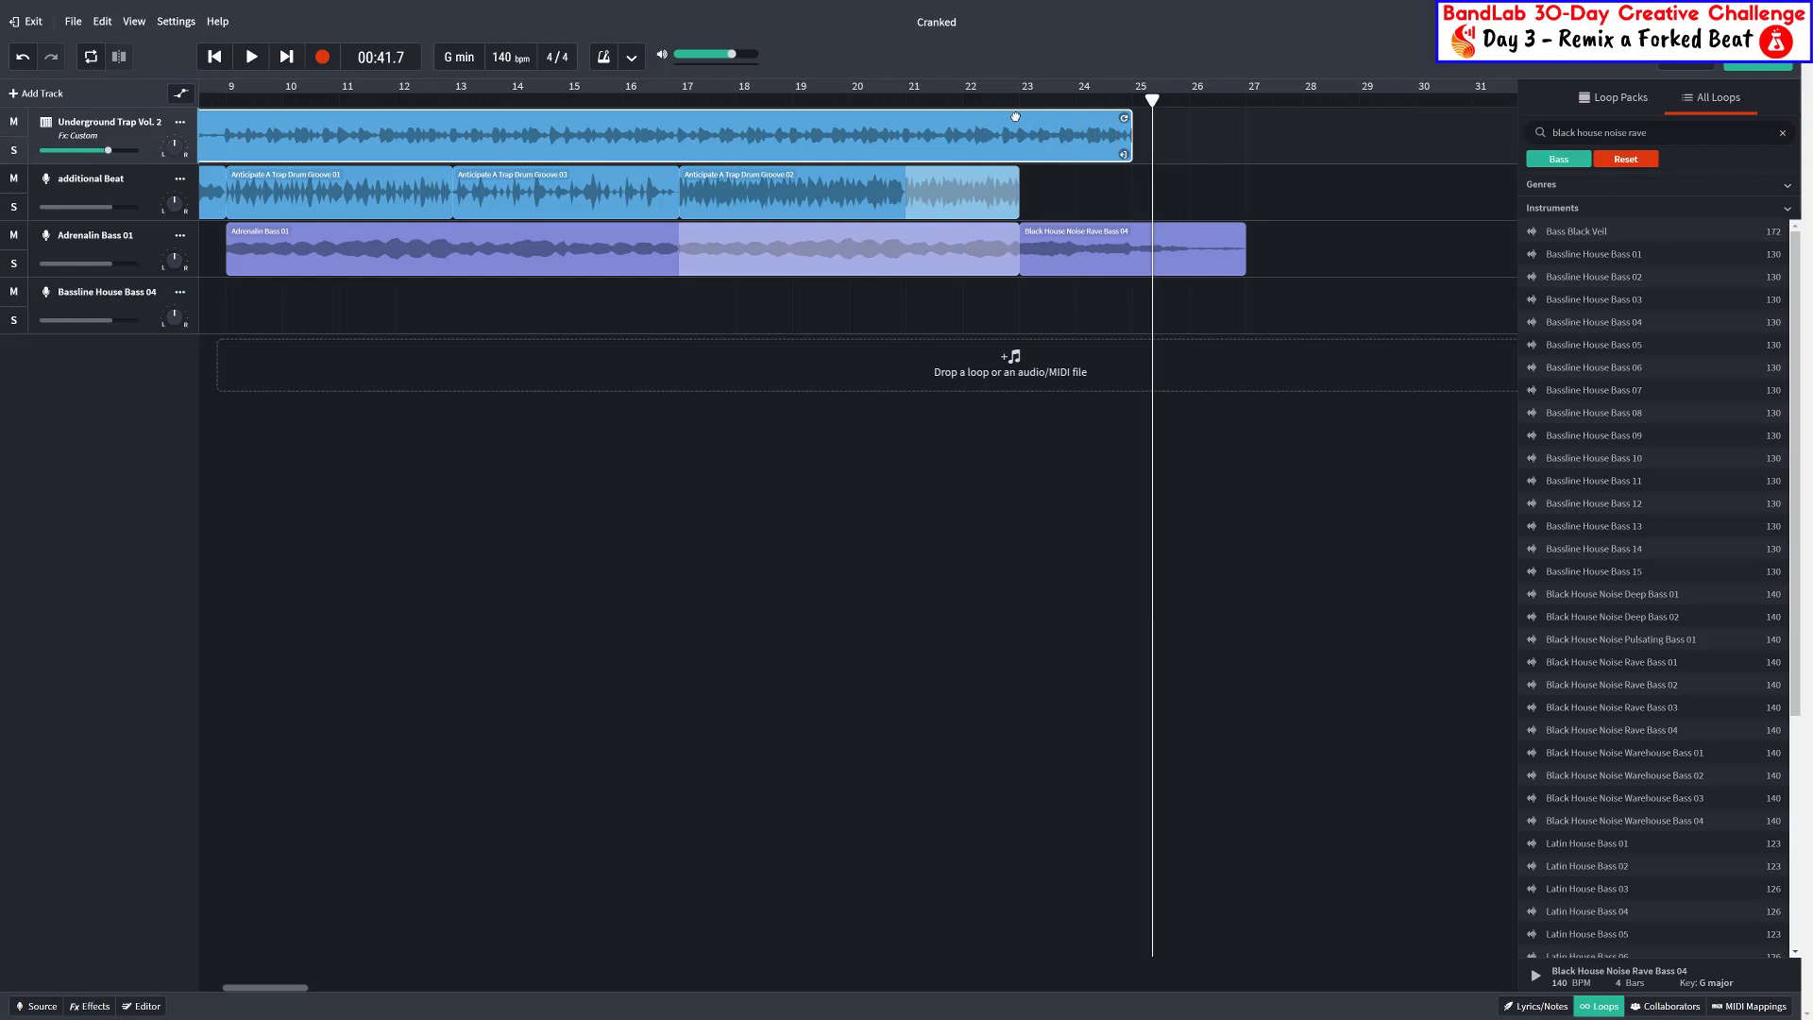
left_click(1124, 154)
left_click_drag(1125, 154, 1036, 153)
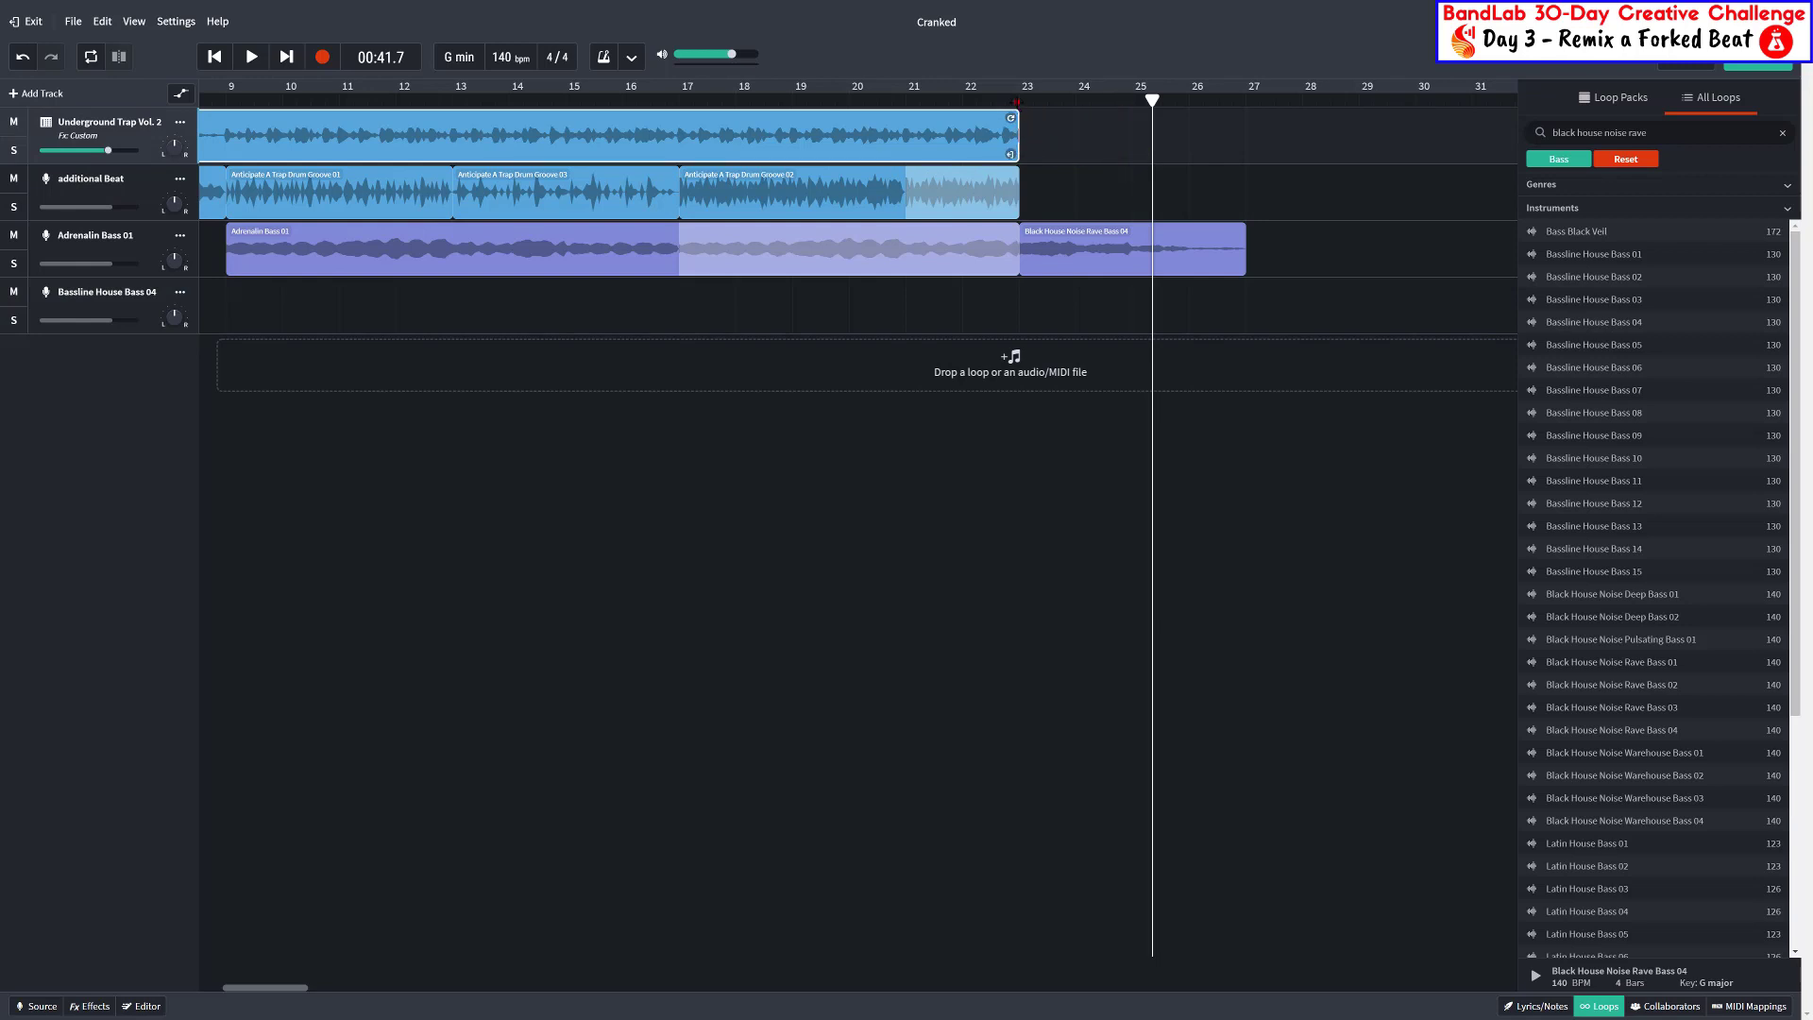
Play the ending from bar 21 and remove the empty Bassline House Bass 04 track
left_click(1017, 101)
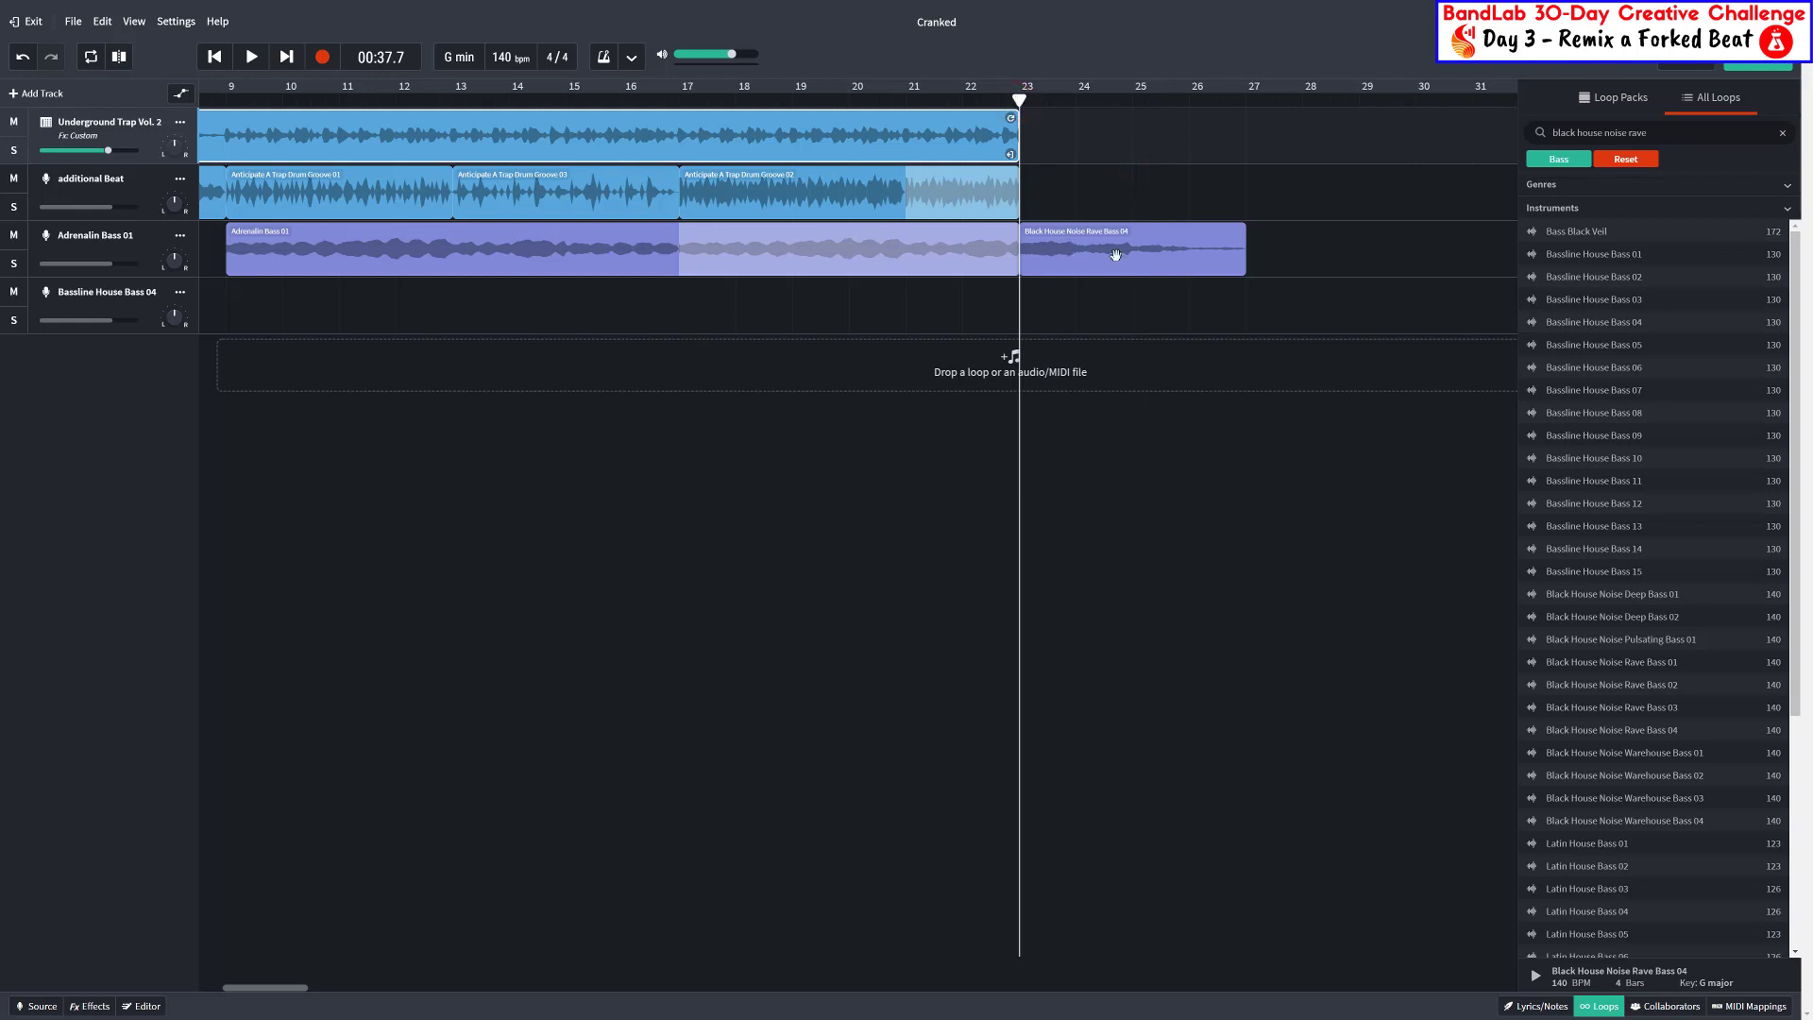
left_click(909, 101)
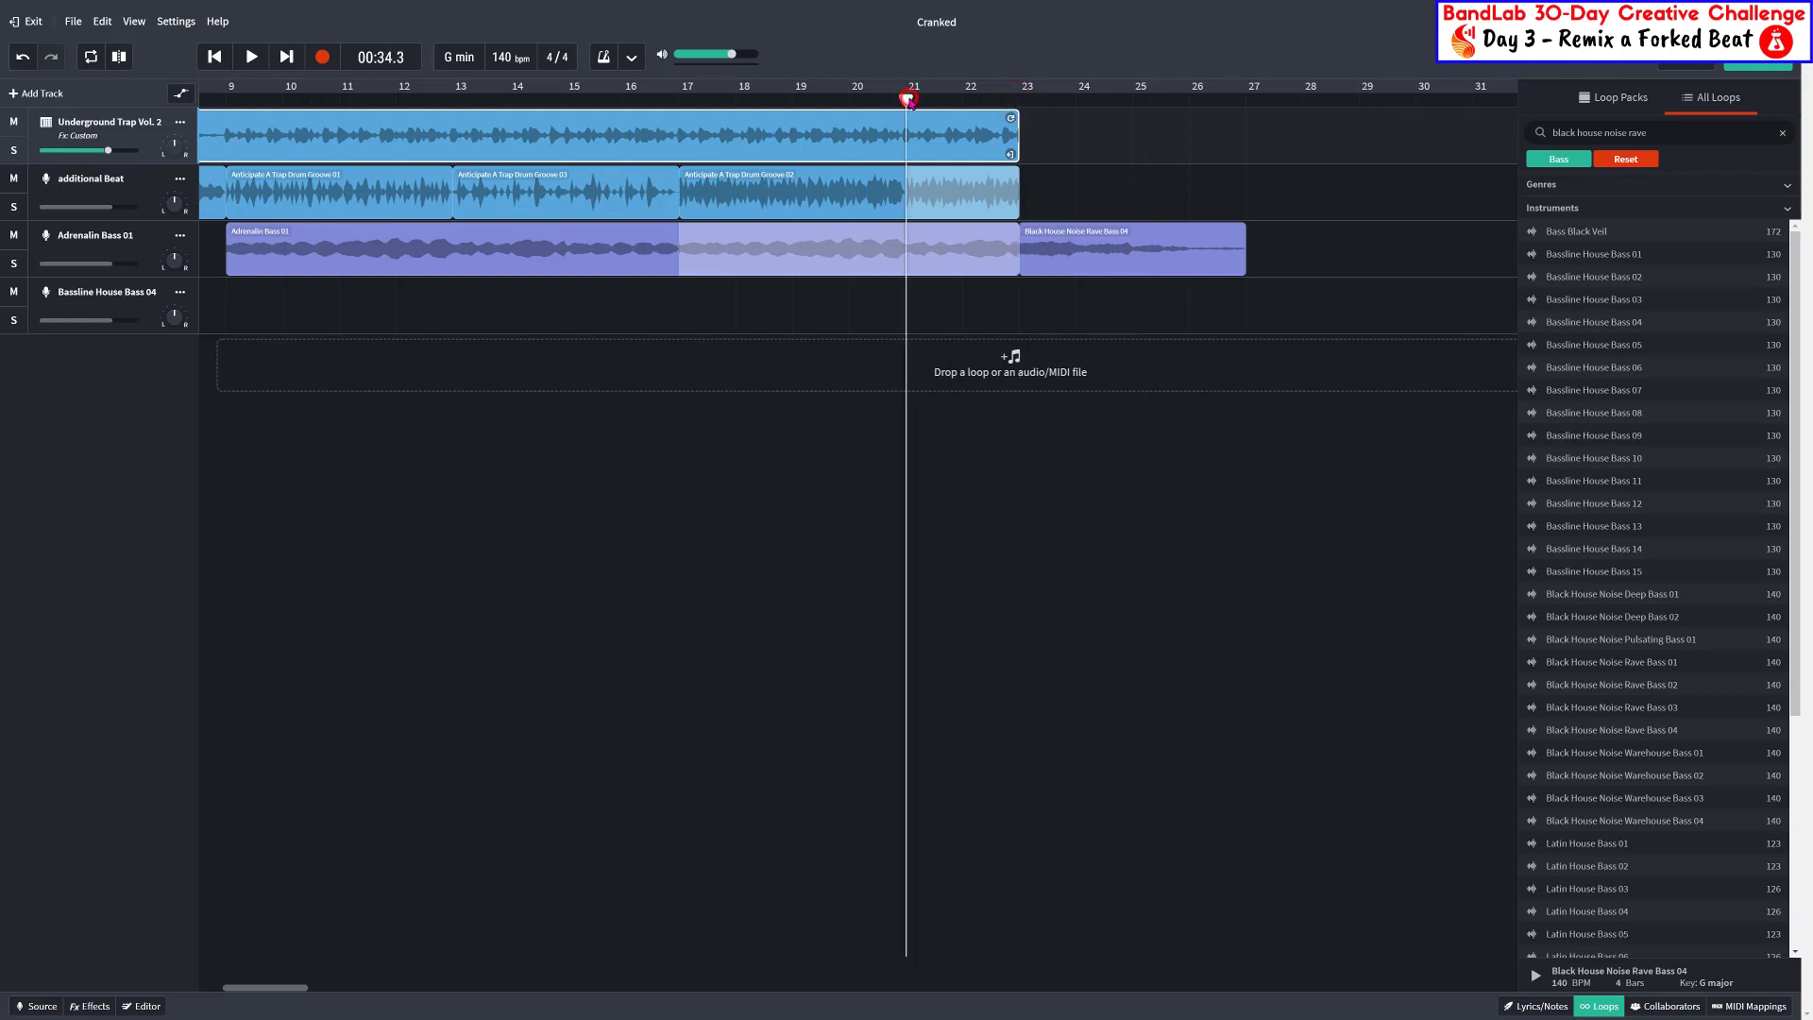
key("space")
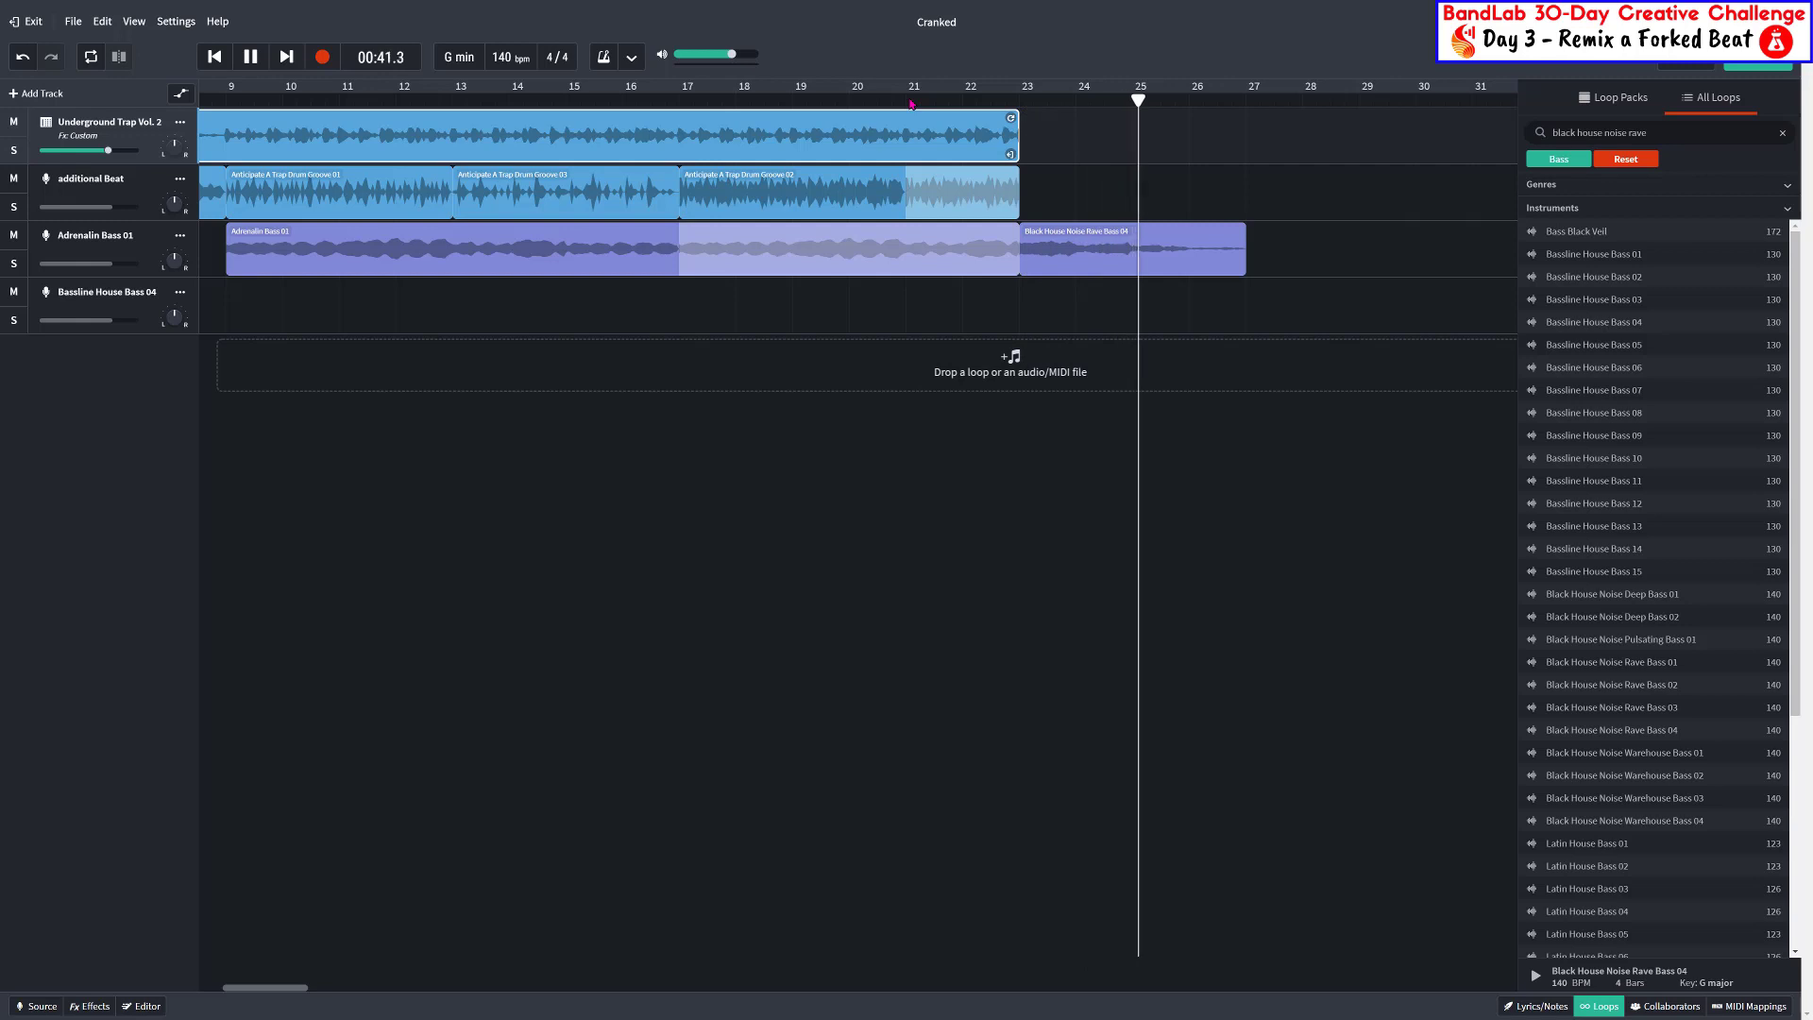
key("space")
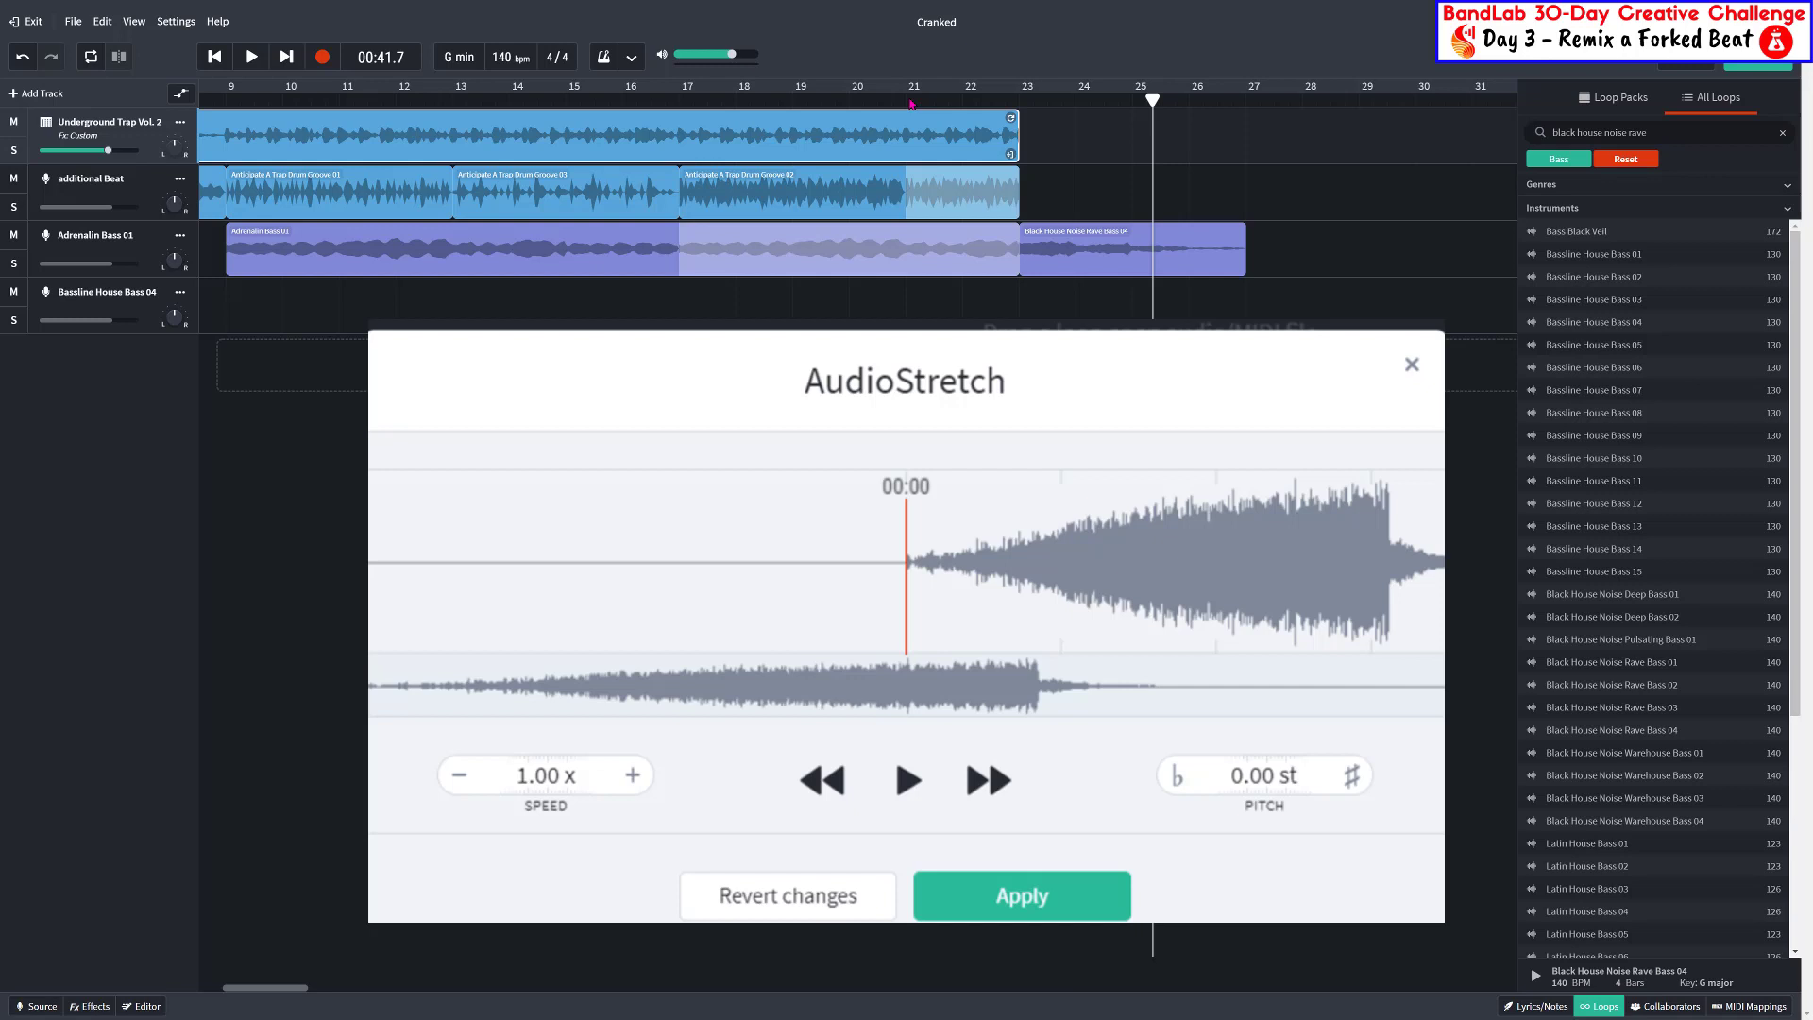
left_click(911, 104)
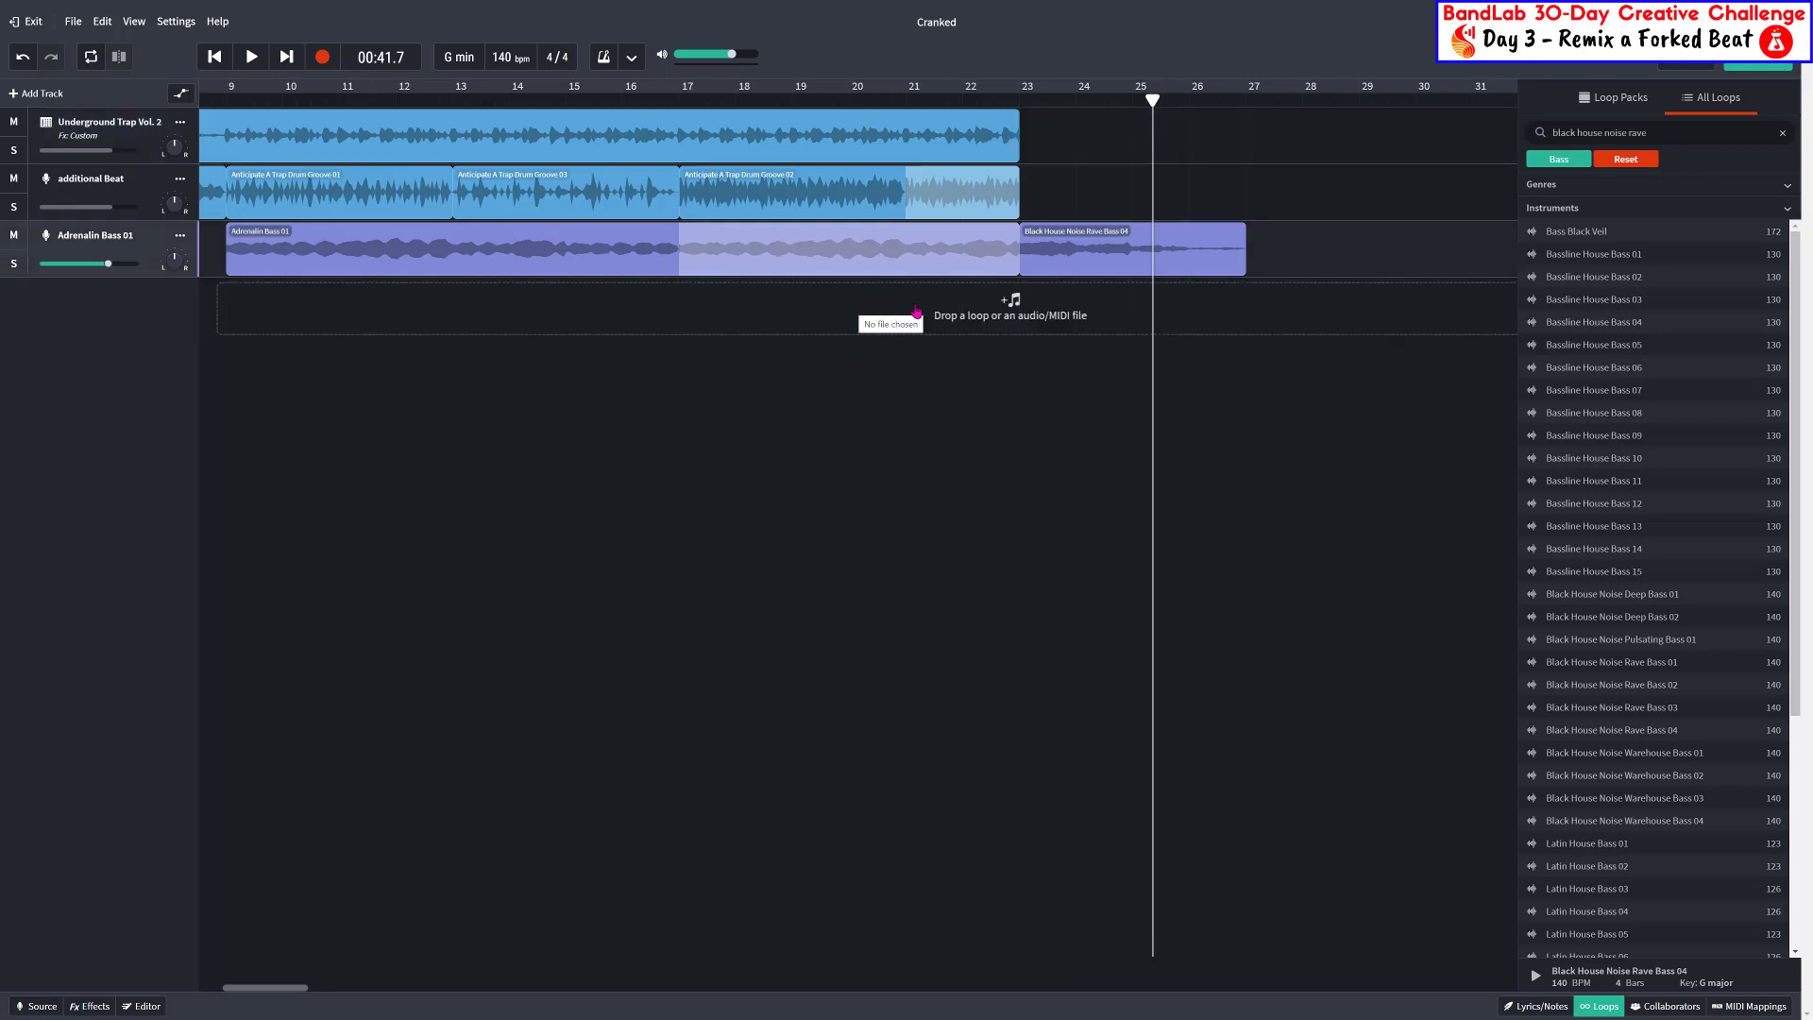
Import the audio file "! Original Rap Vox.wav" onto a new track and move its region to the start of bar 1
left_click(811, 298)
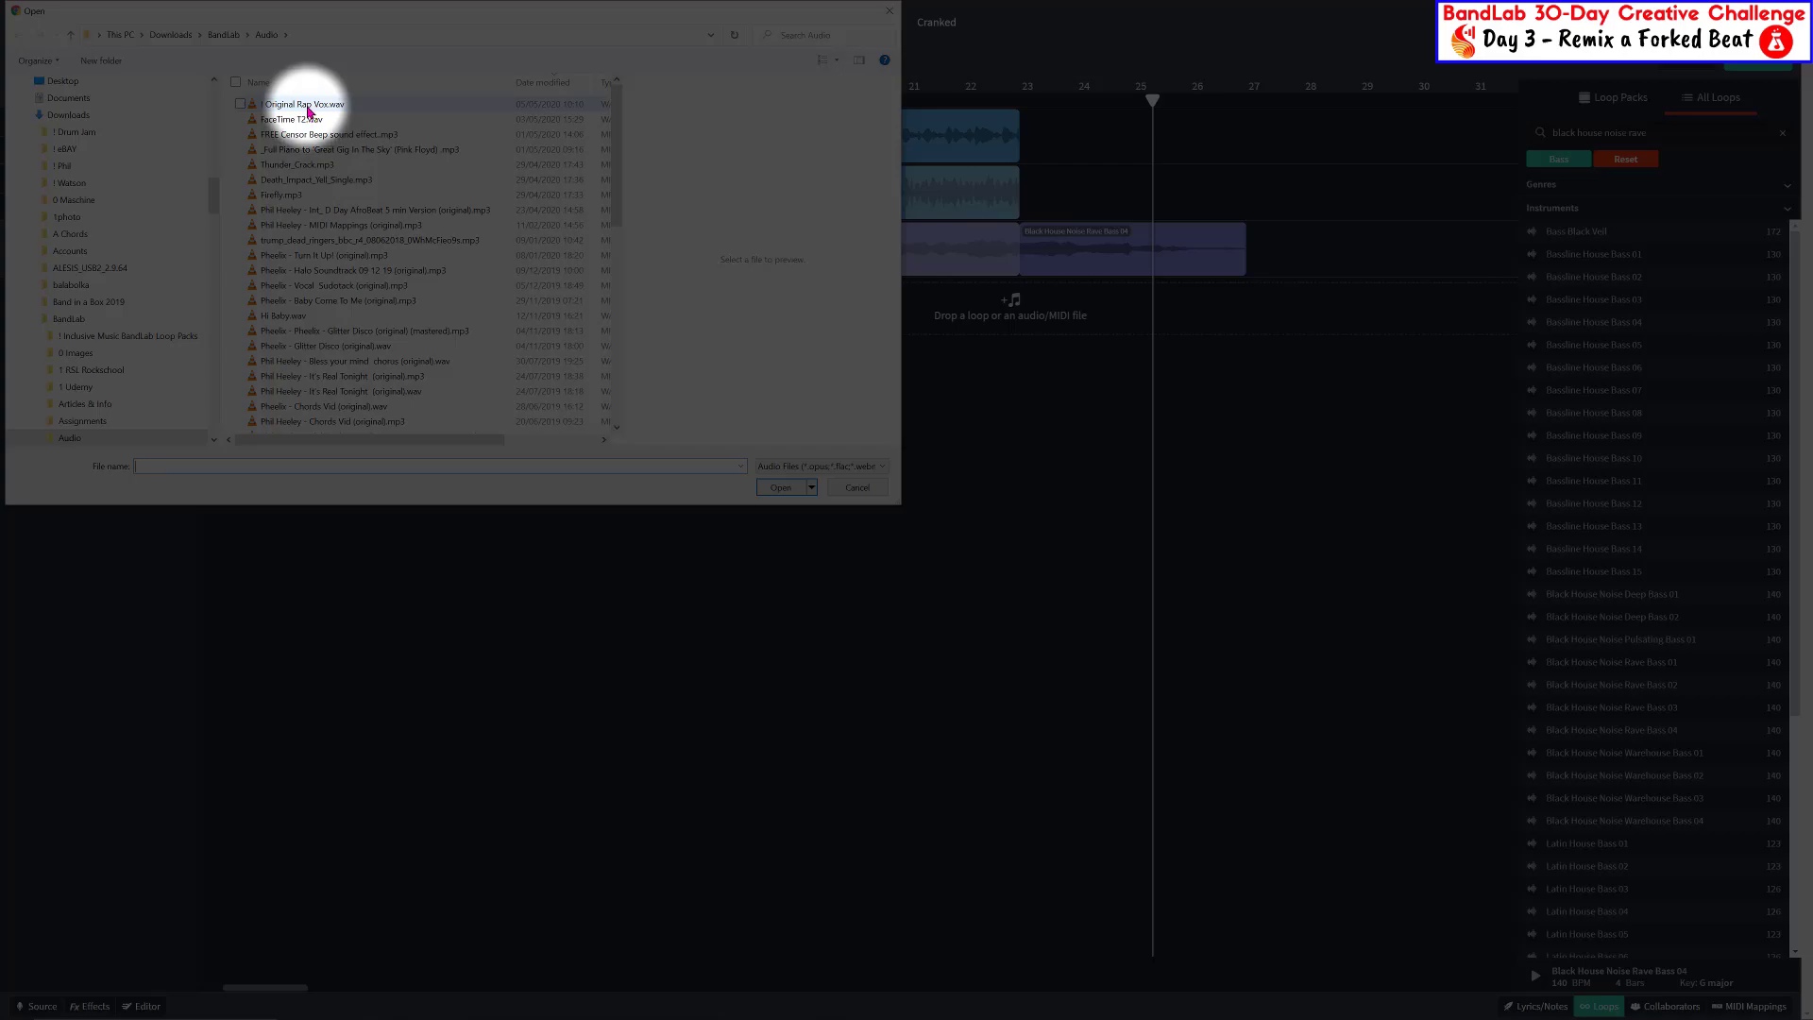
double_click(304, 105)
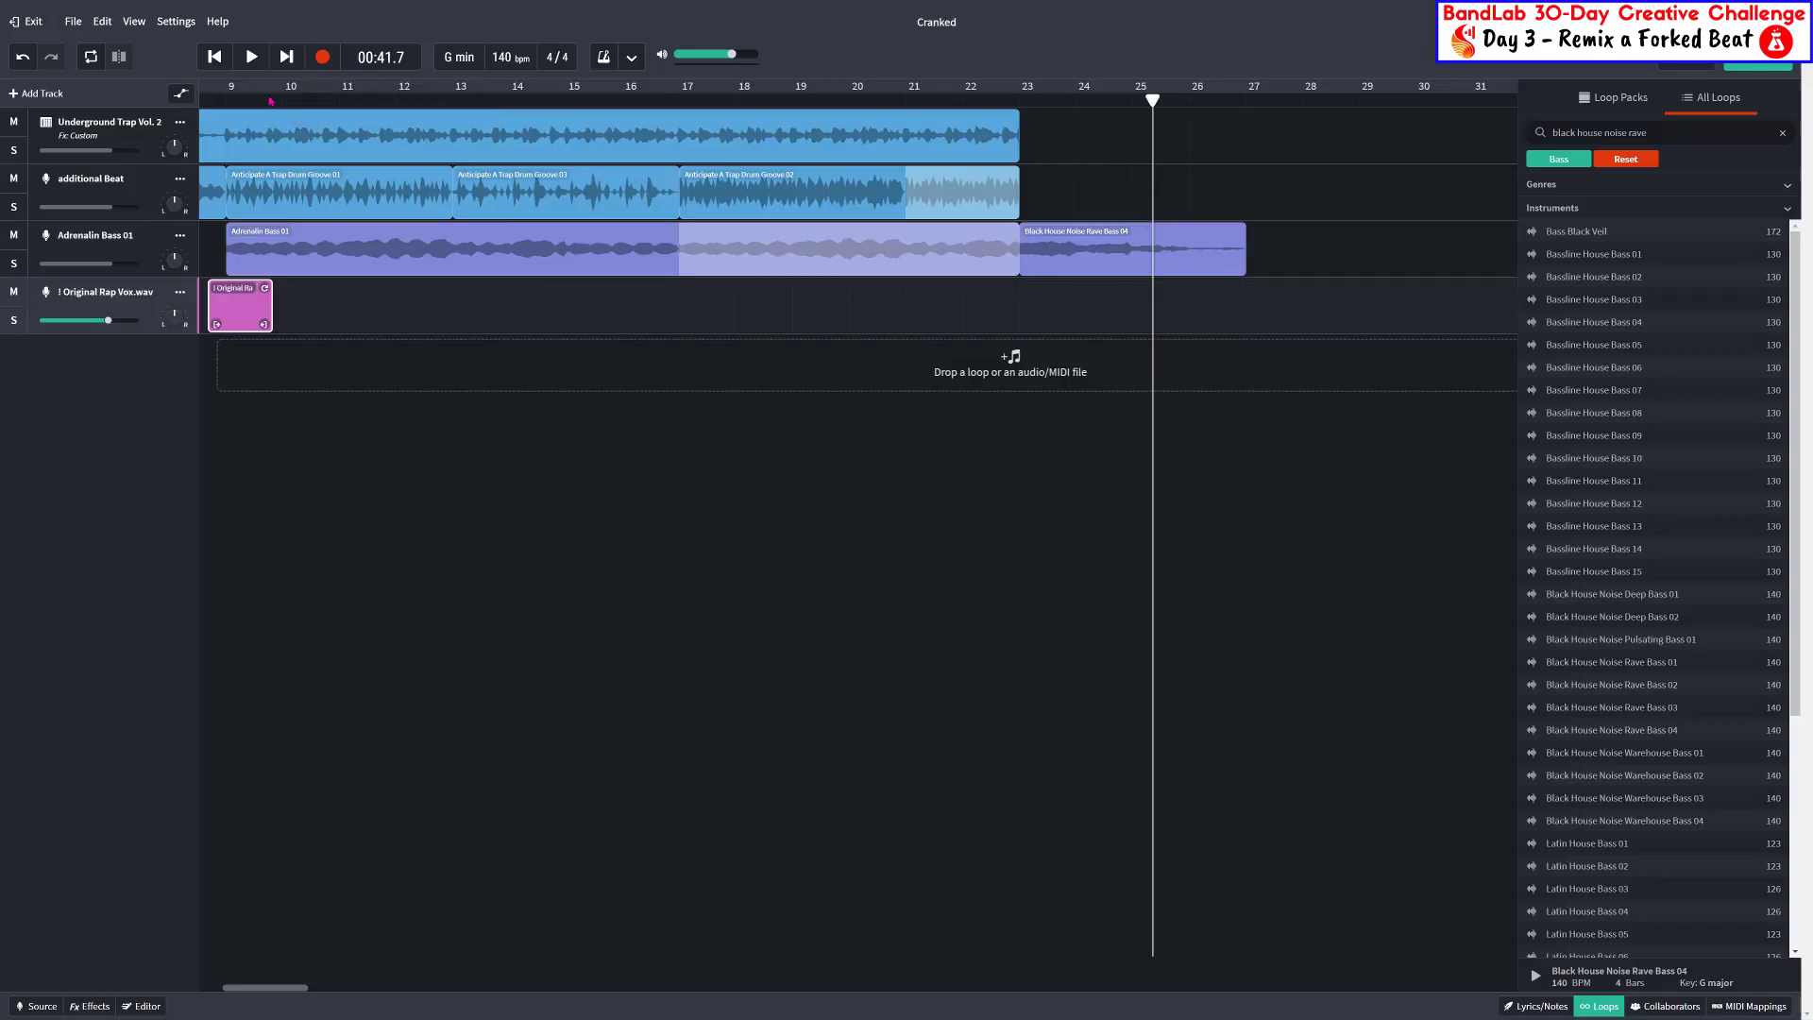
left_click(215, 56)
left_click(215, 57)
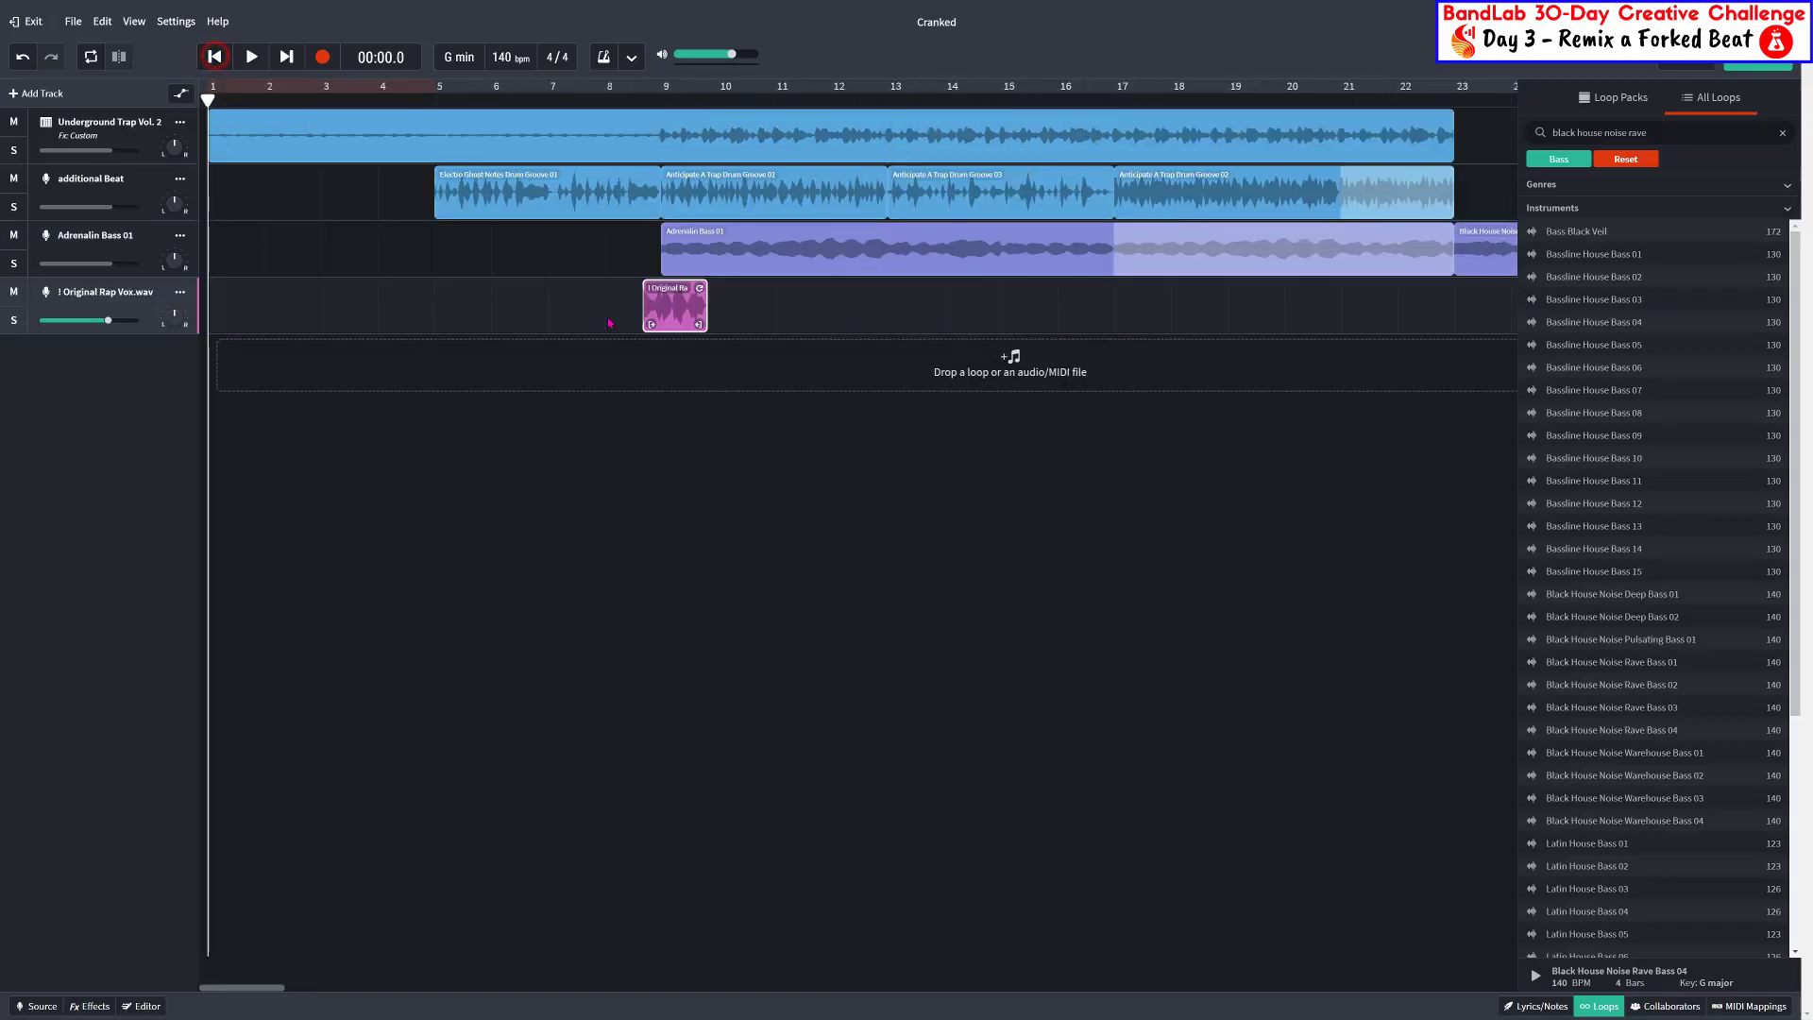
left_click_drag(673, 311, 358, 312)
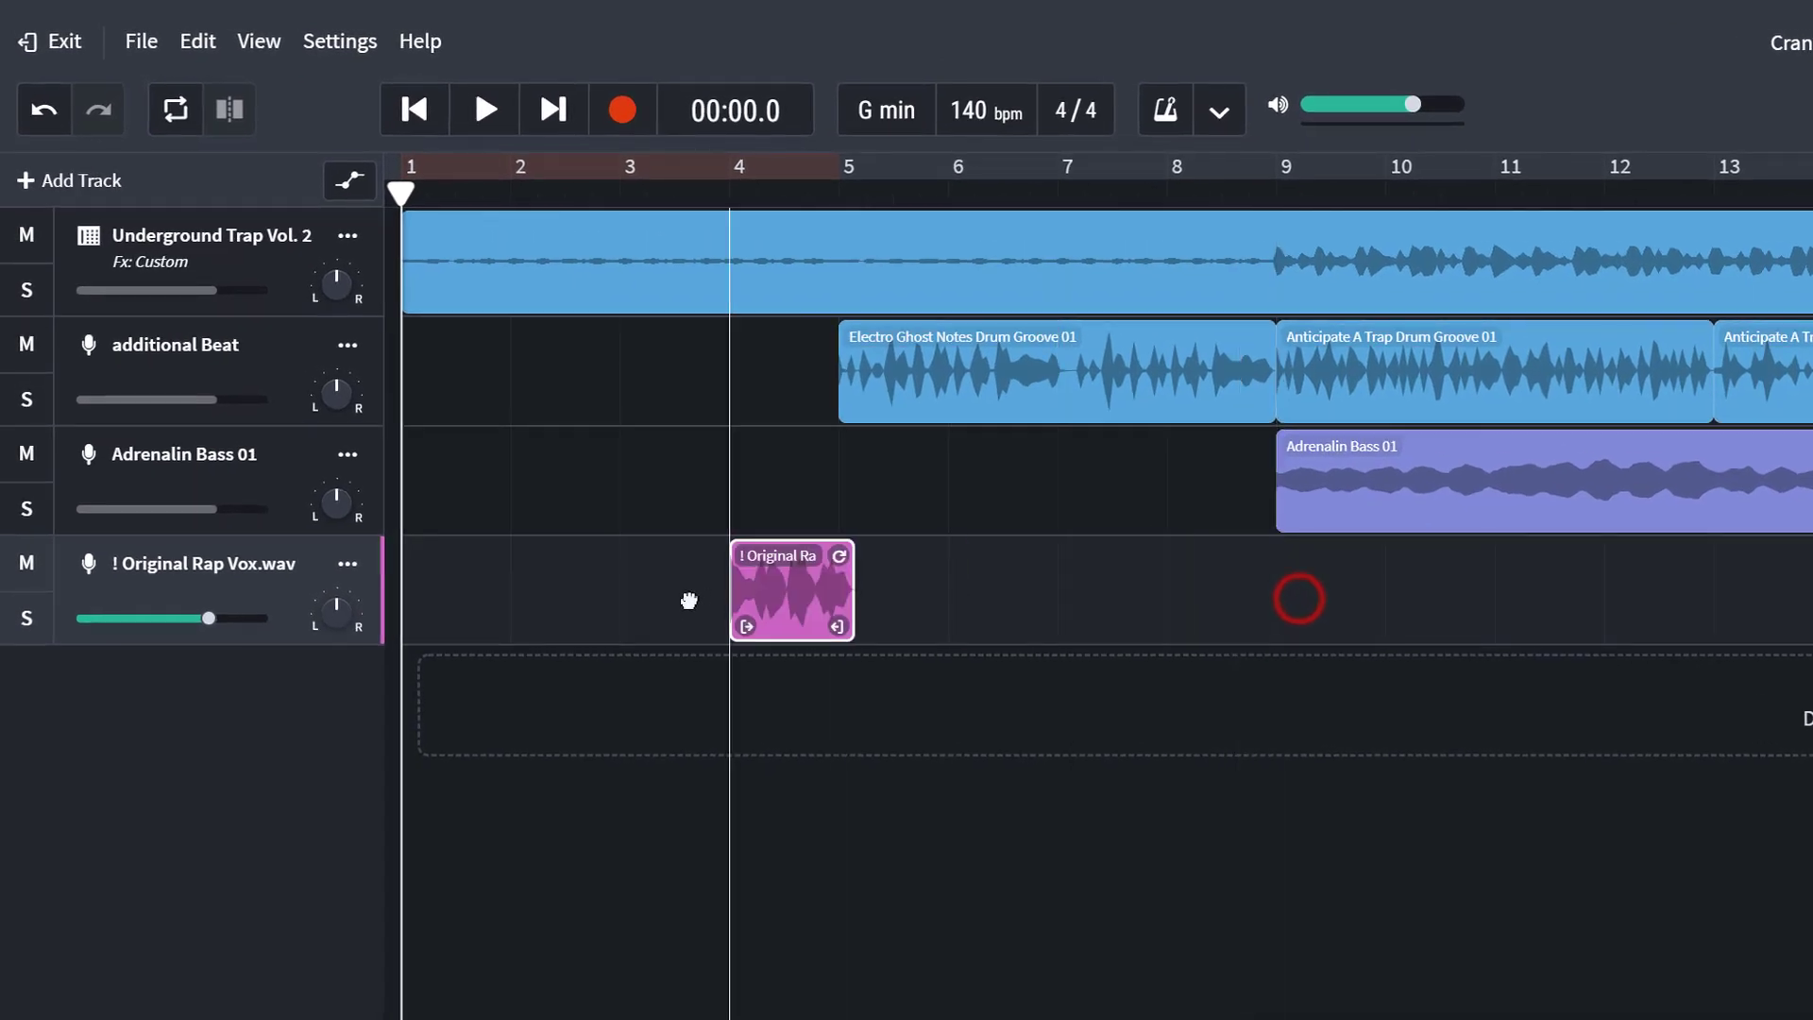
left_click_drag(689, 600, 472, 601)
Play the rap vocal with the beat from the start of the project and pause after the phrase
left_click(415, 118)
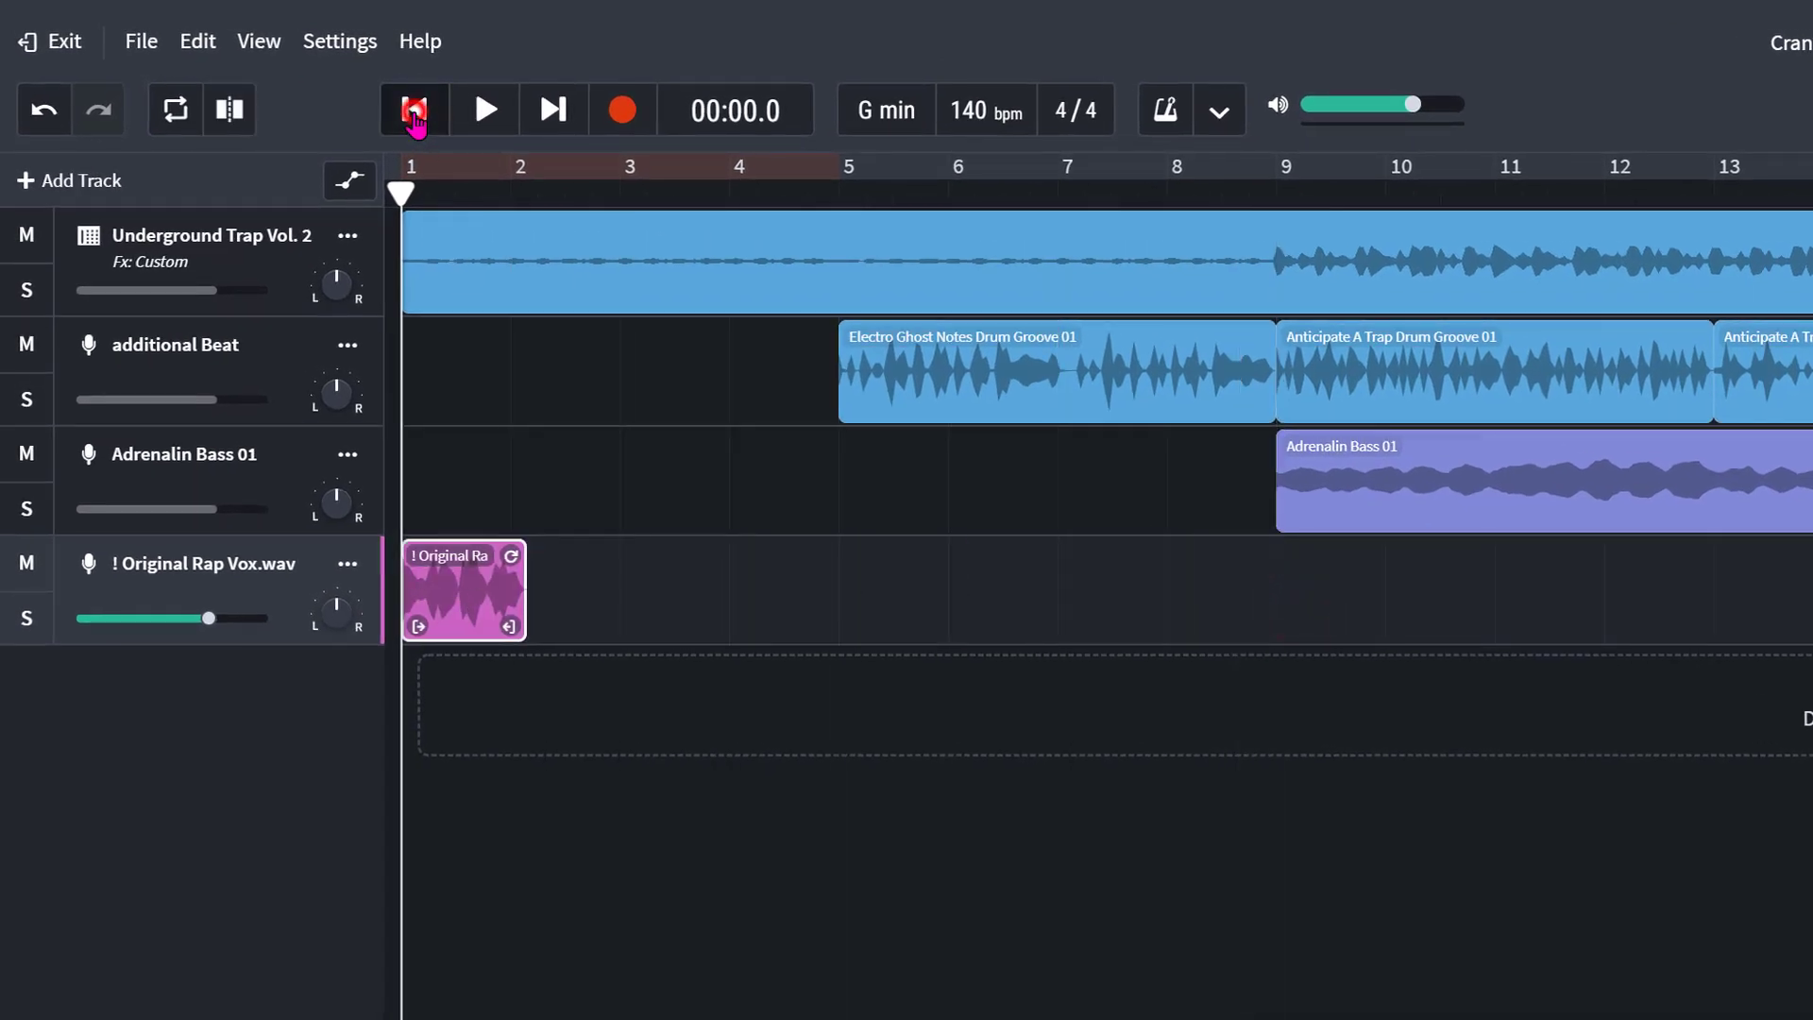
left_click(481, 111)
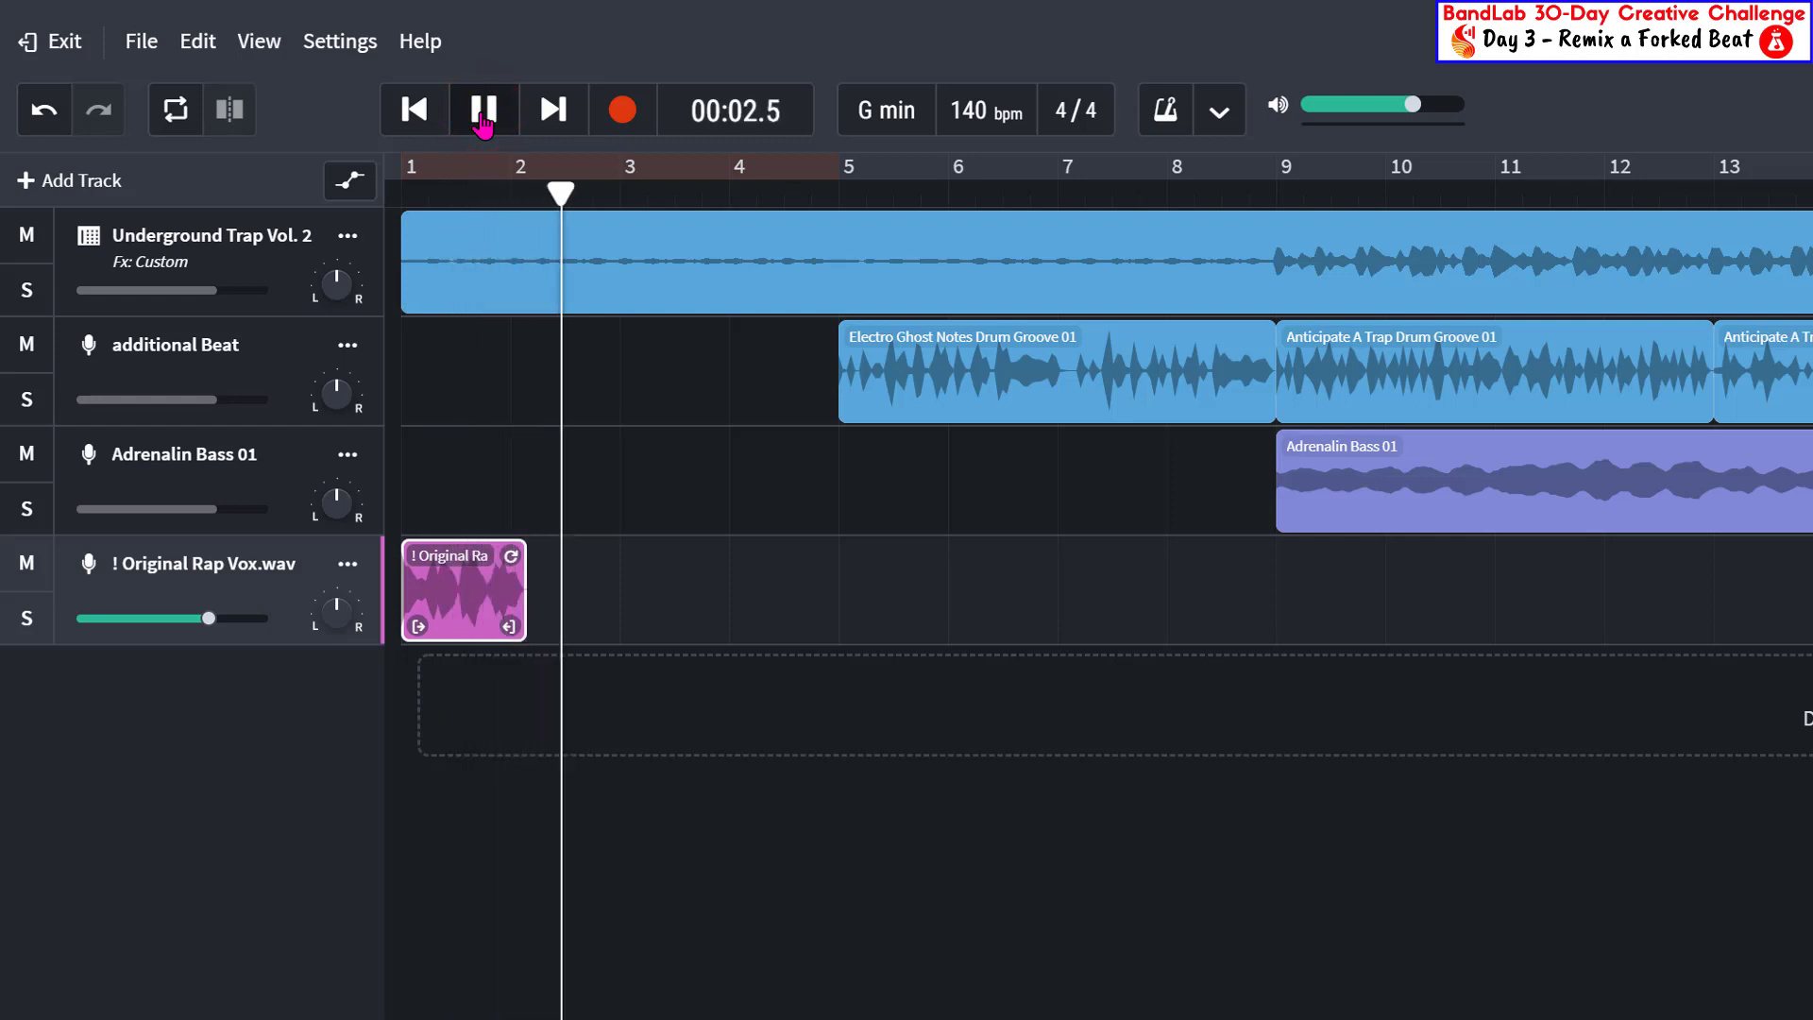
left_click(483, 115)
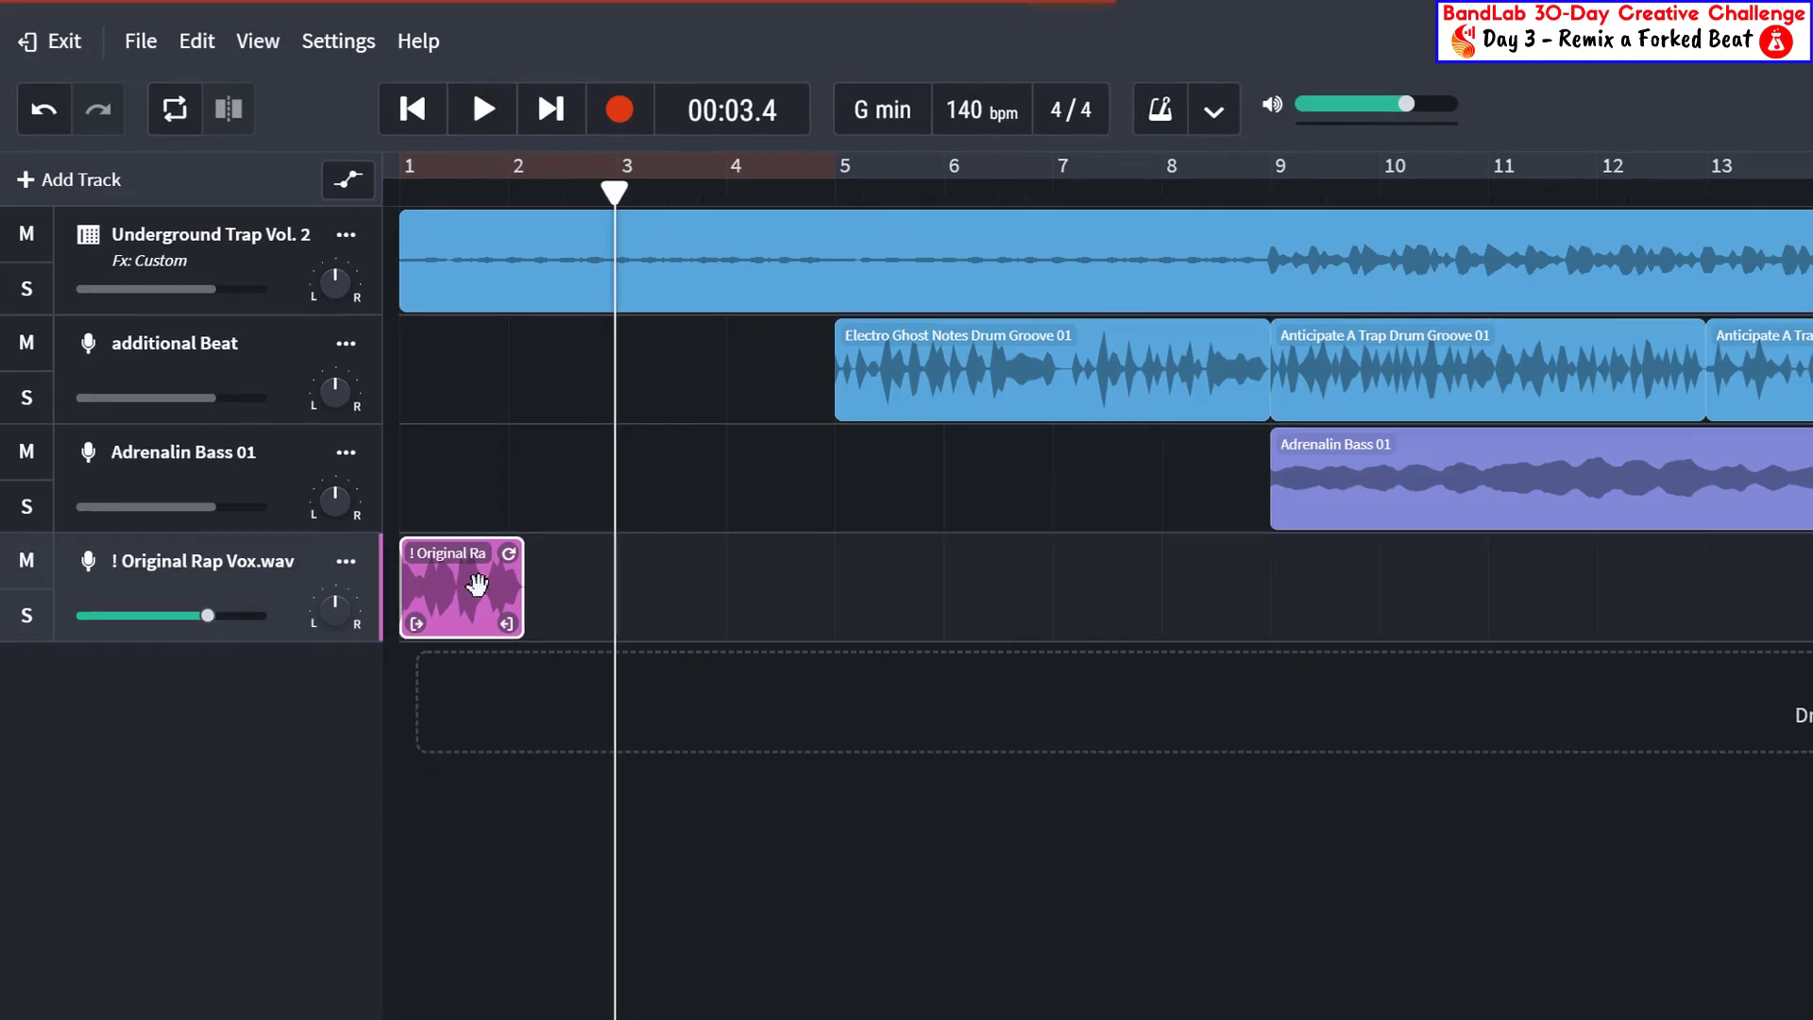
Open the full AudioStretch settings for the rap vocal region and preview the vocal at its original speed
right_click(478, 587)
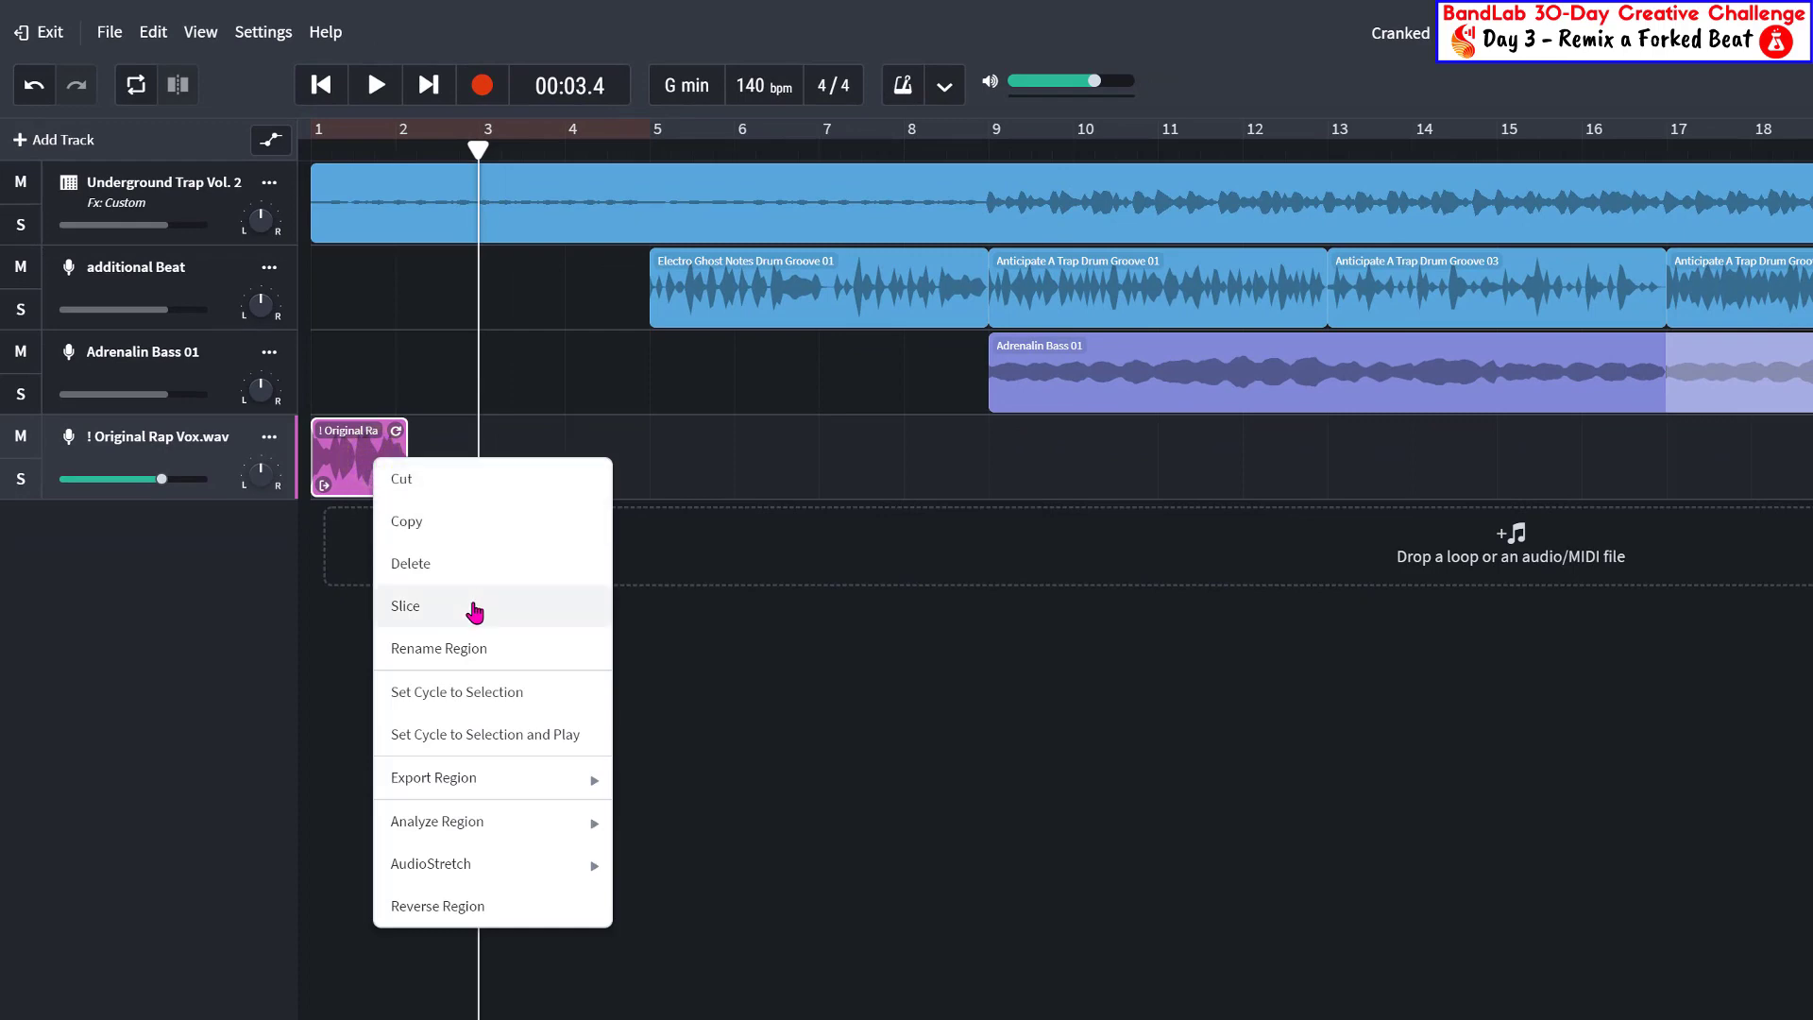
mouse_move(471, 867)
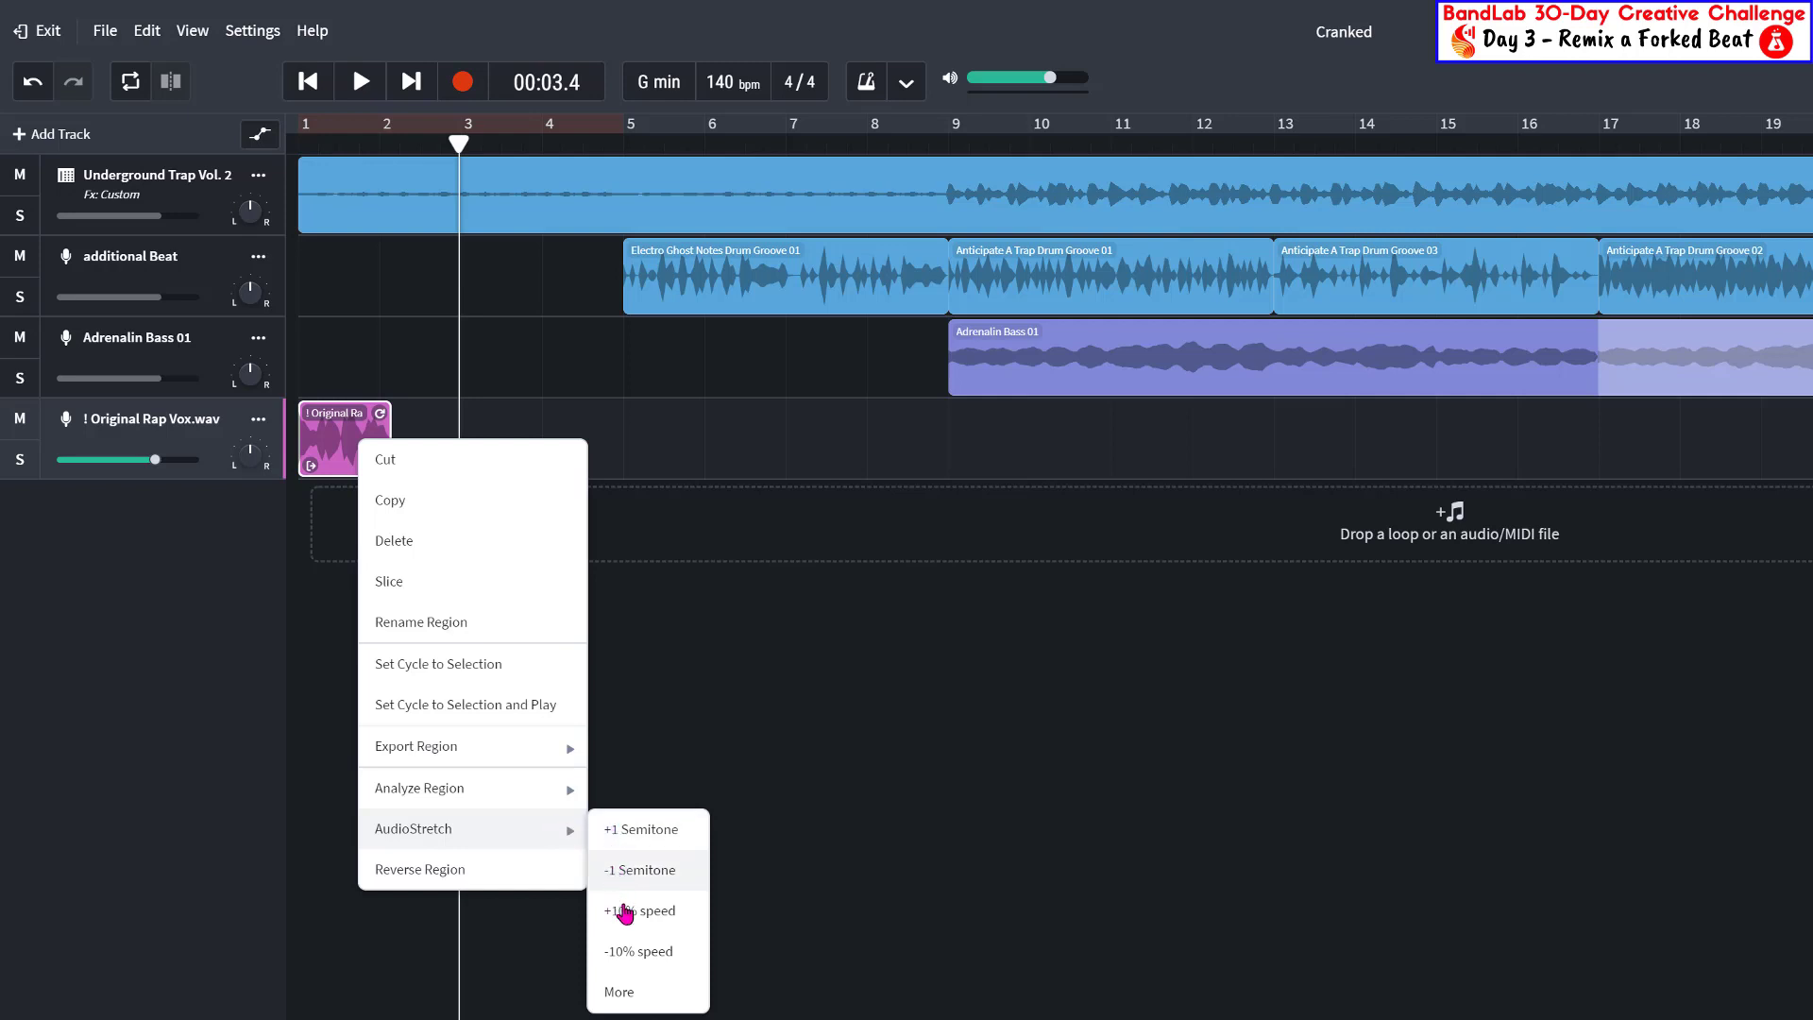
left_click(650, 993)
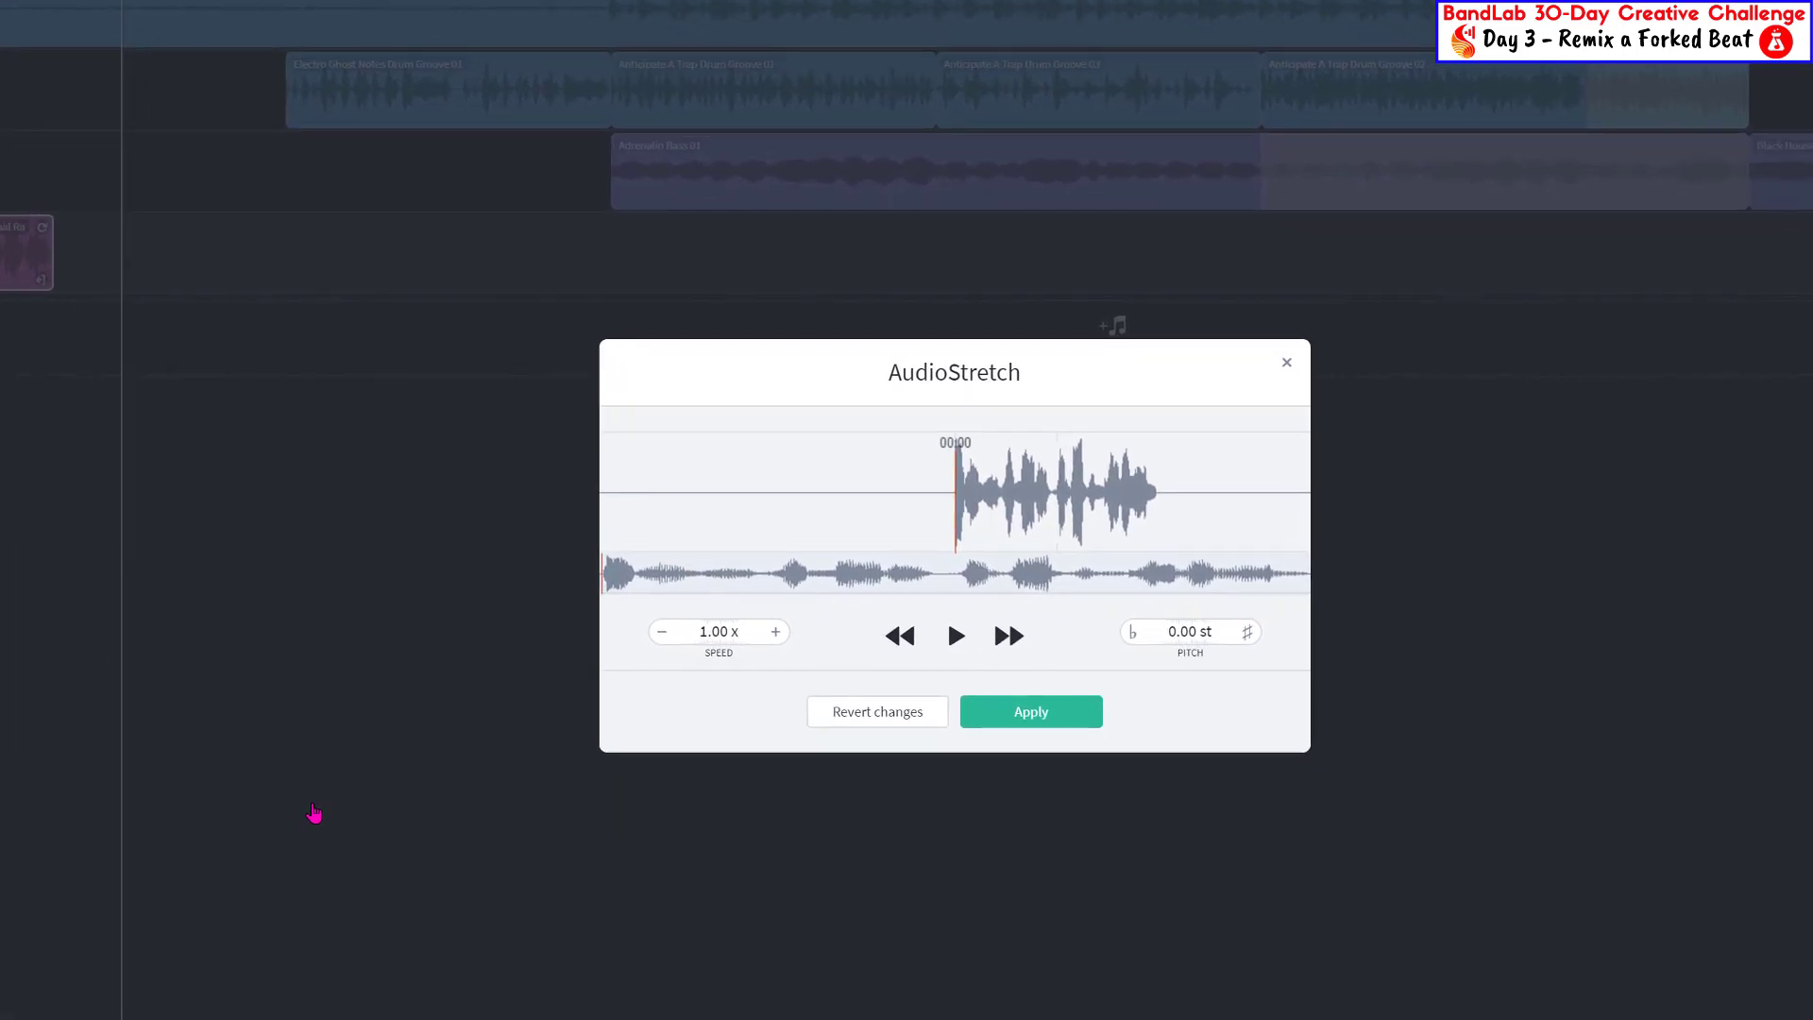
left_click(963, 646)
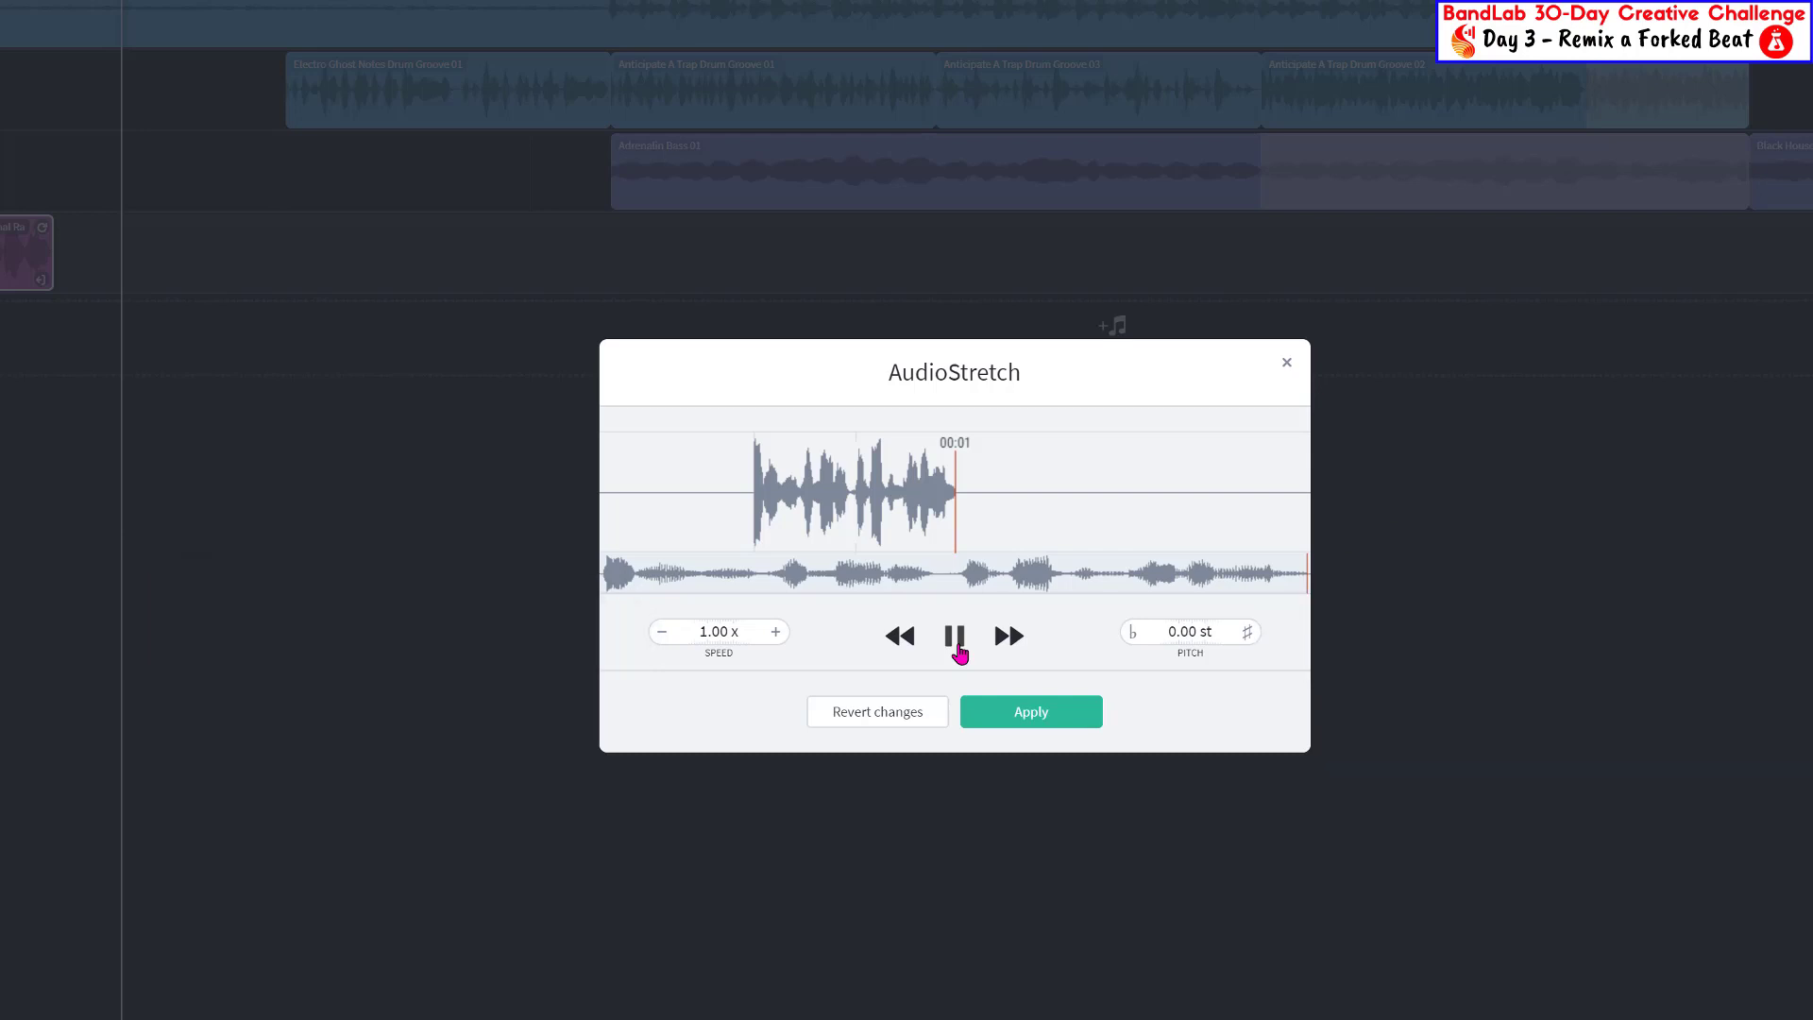
Set the rap vocal's speed to 0.70x, preview and apply the stretch, and return the playhead to the start
left_click(665, 636)
left_click(665, 637)
left_click(665, 637)
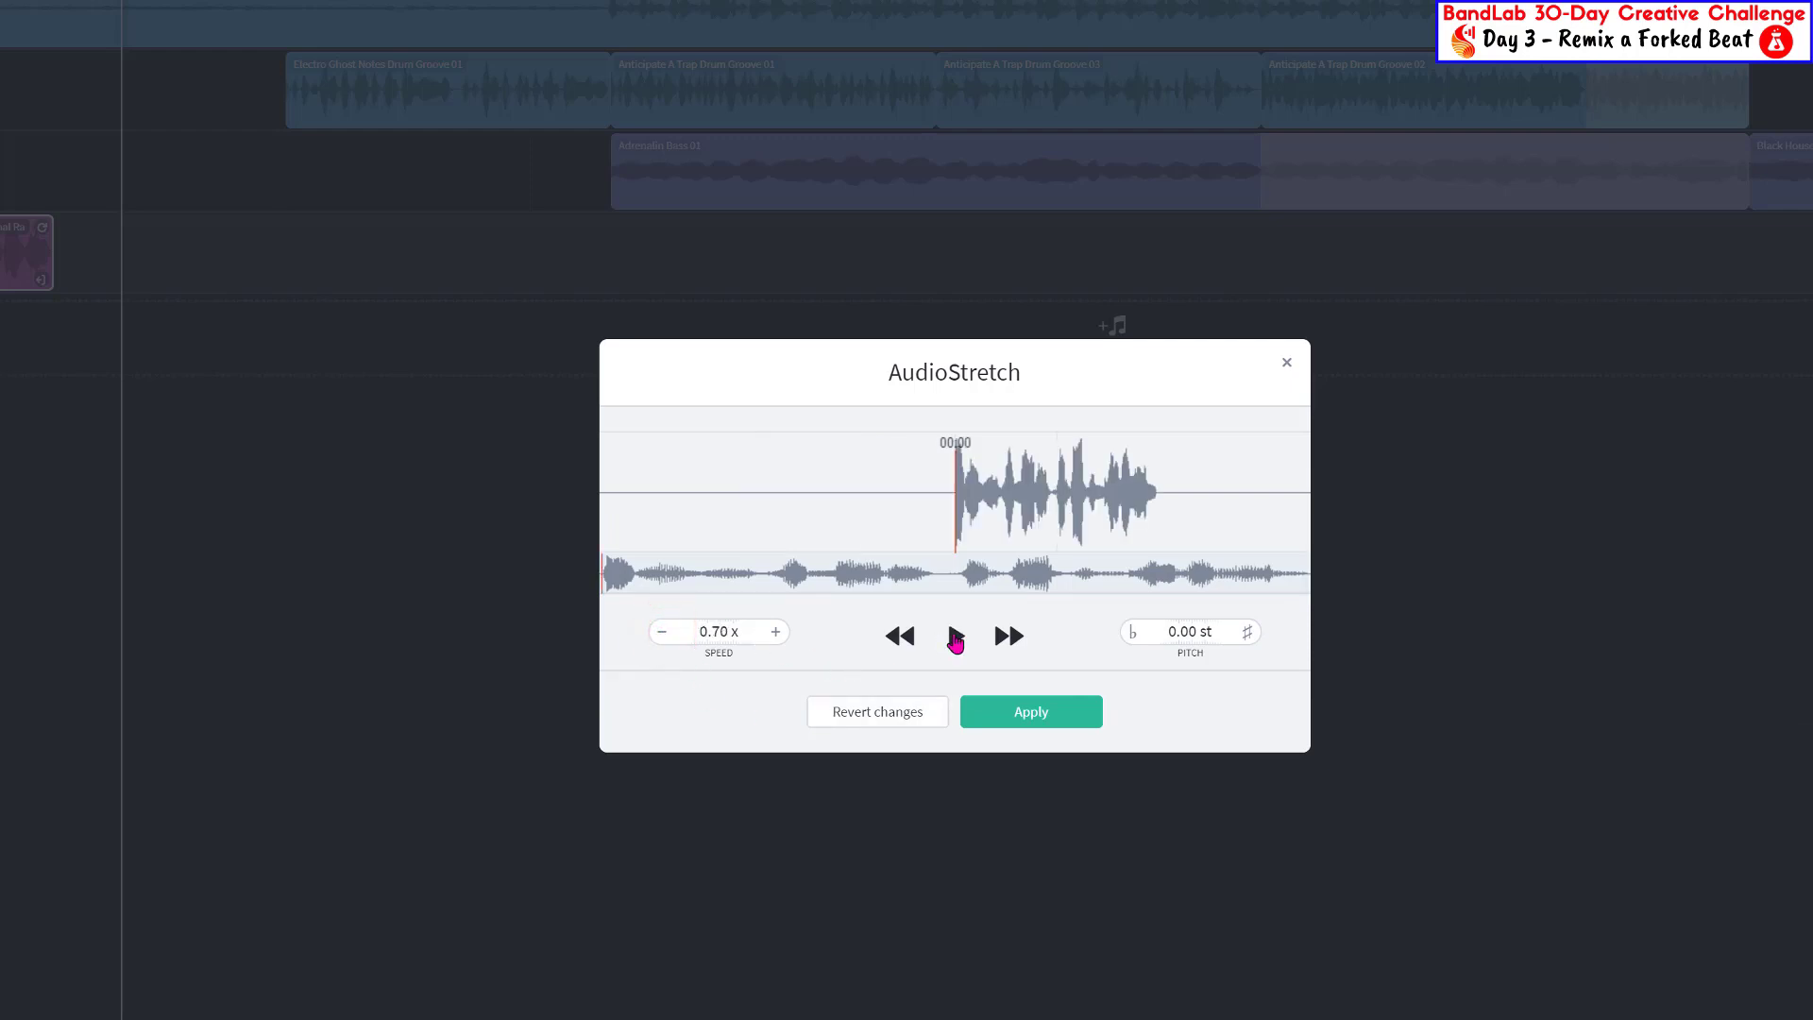
left_click(953, 636)
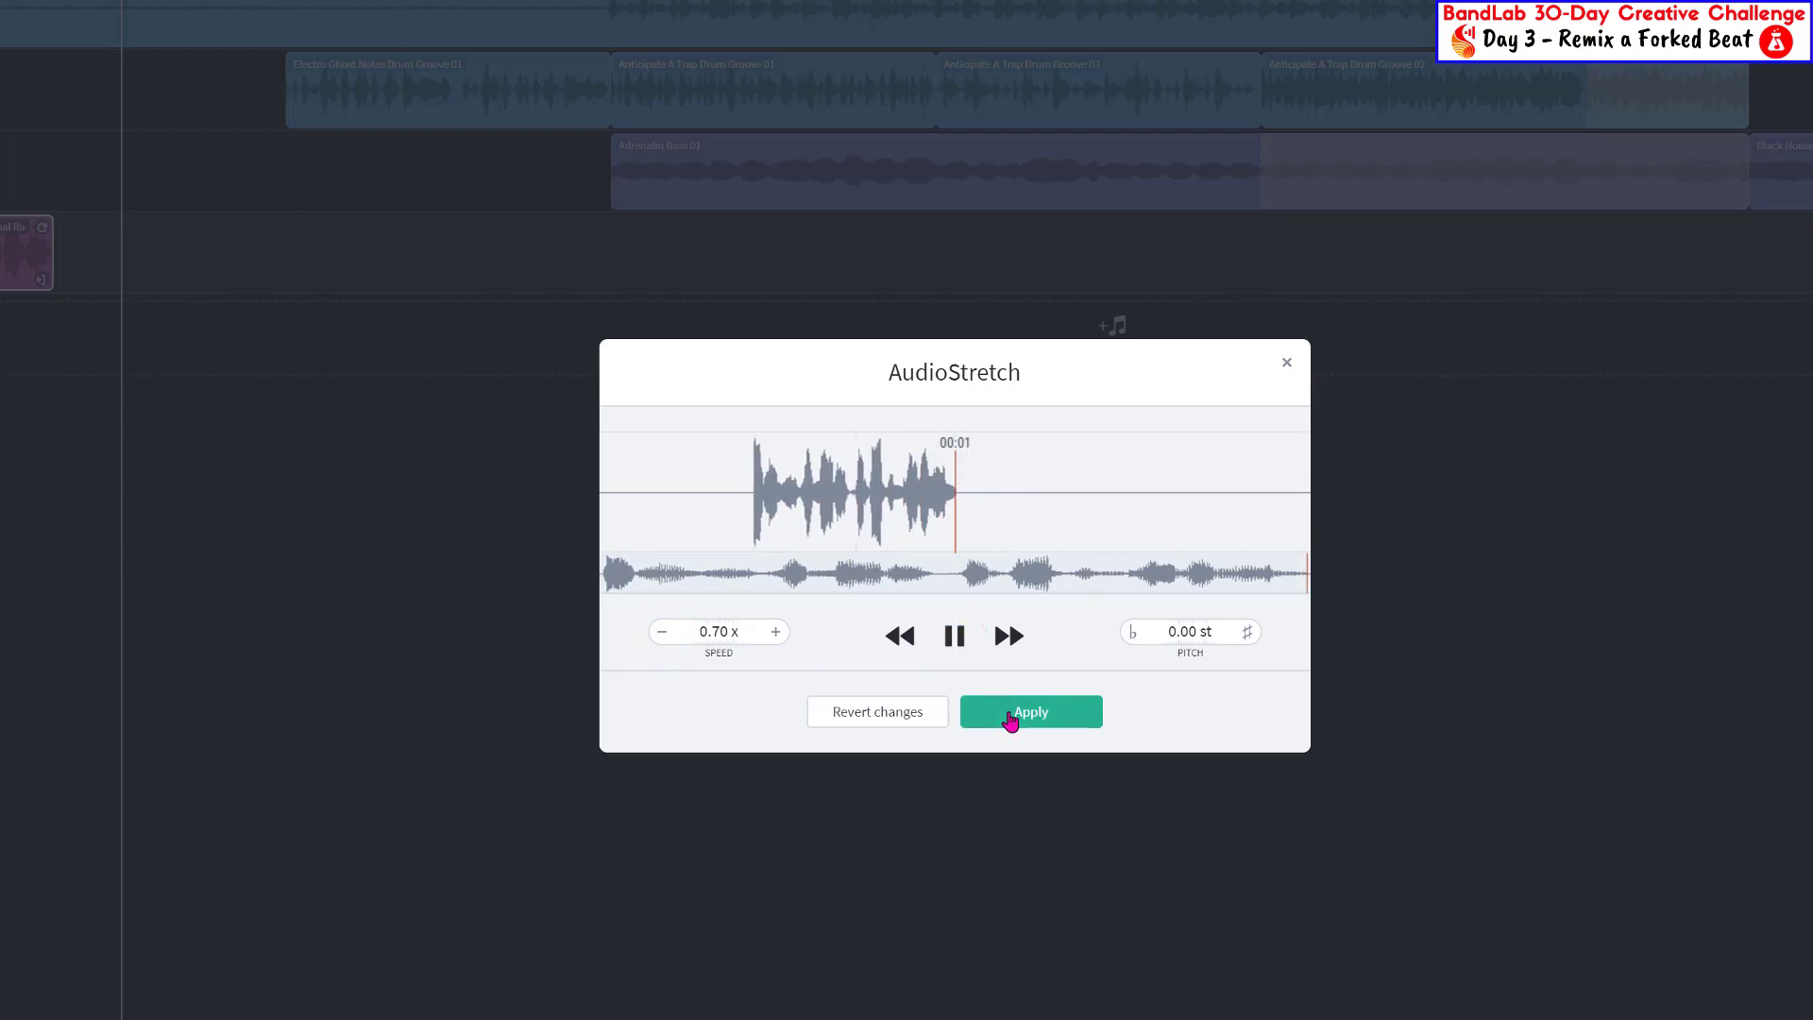
left_click(1009, 713)
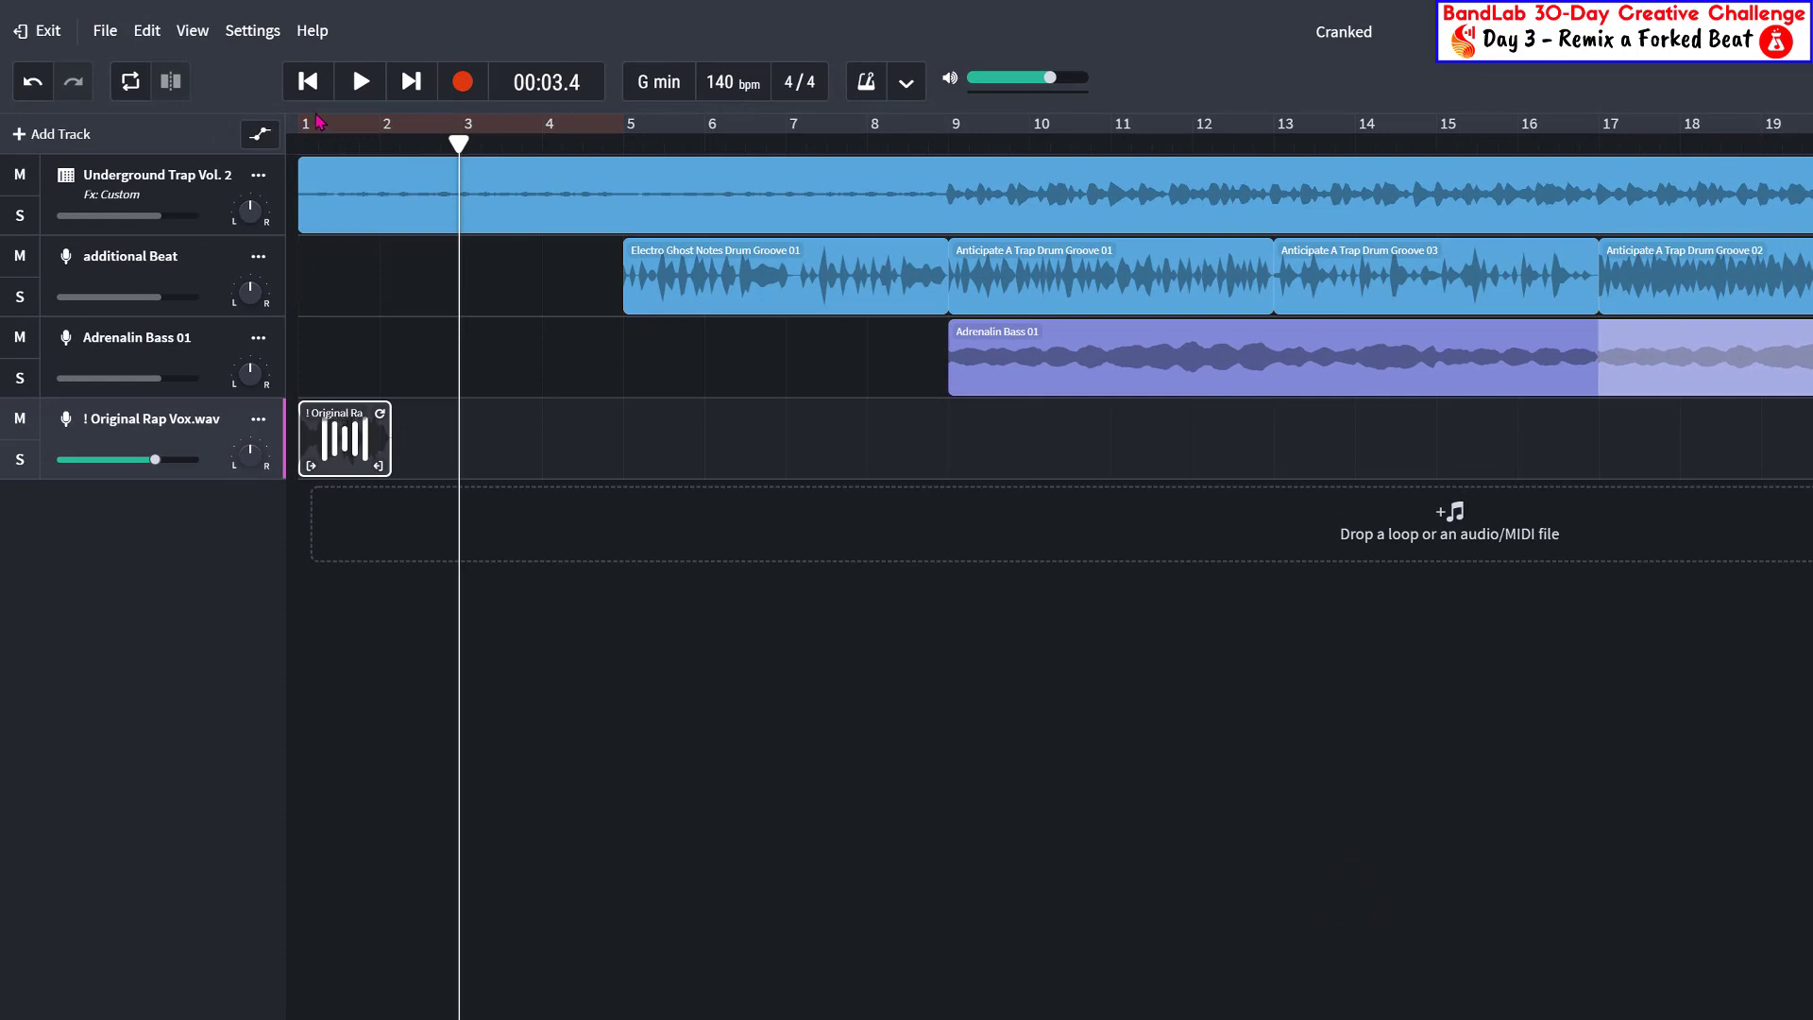
left_click(306, 83)
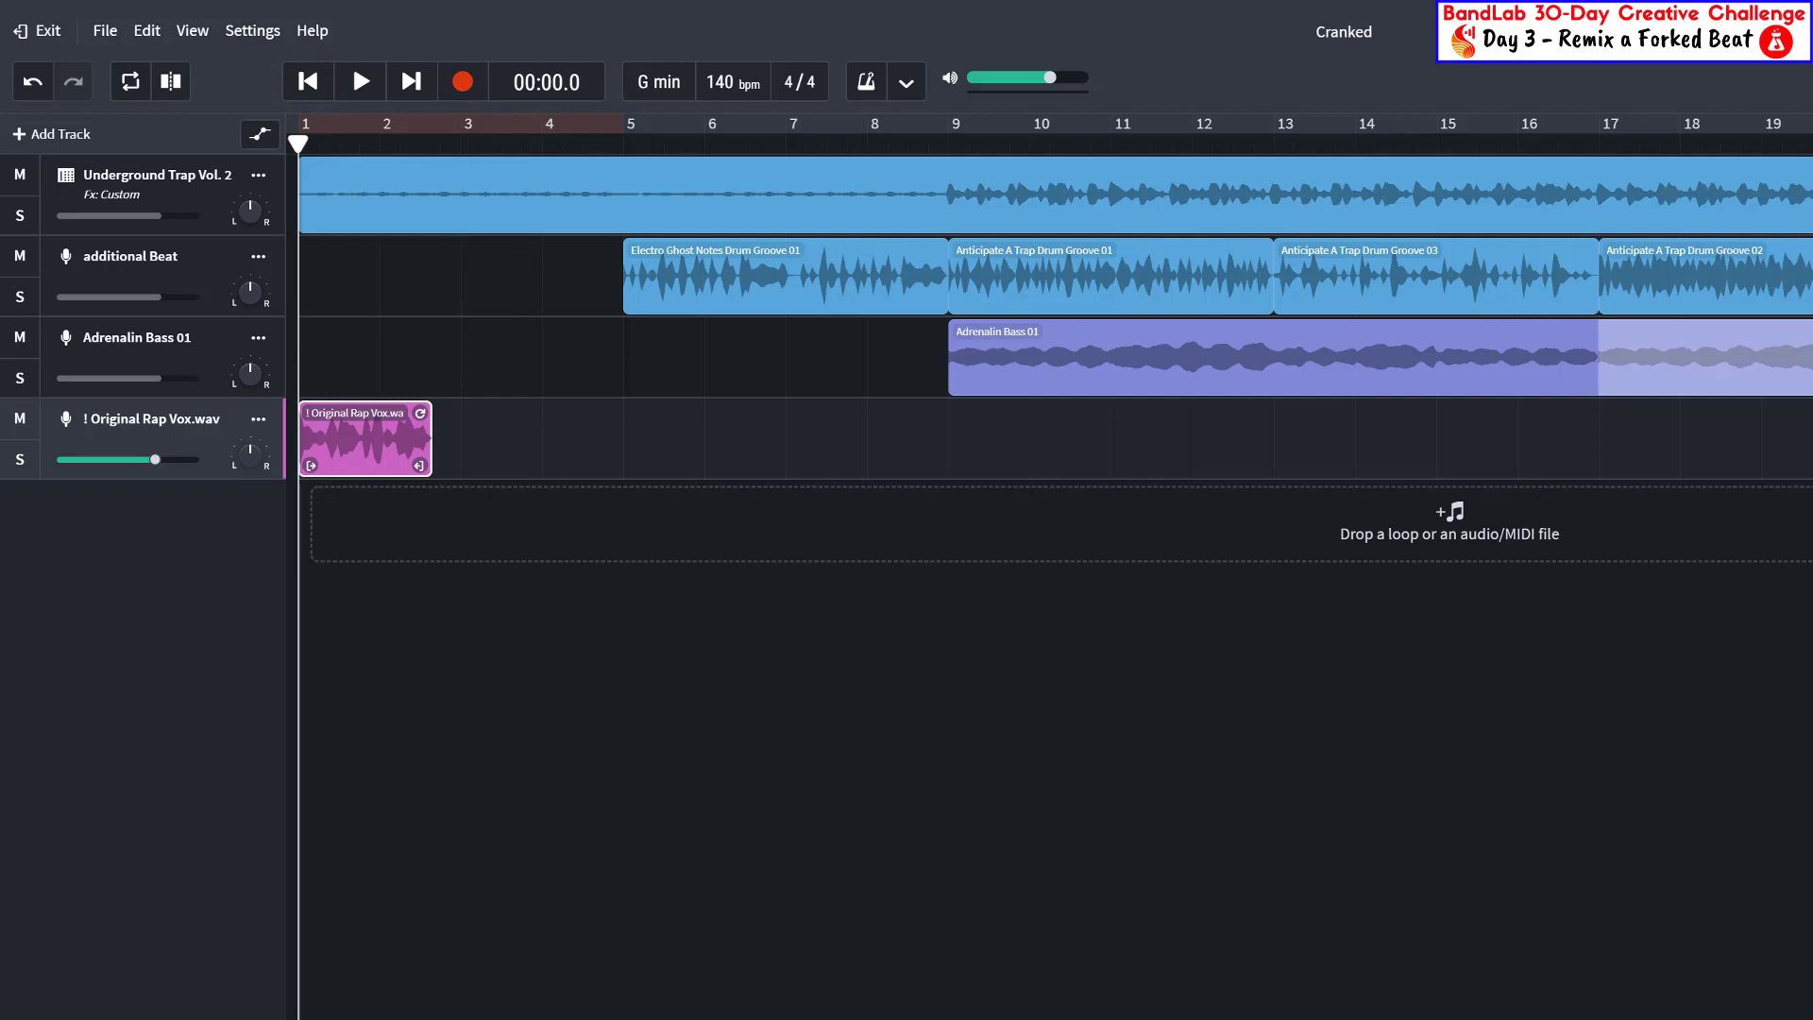
scroll(1647, 600, "up", 2)
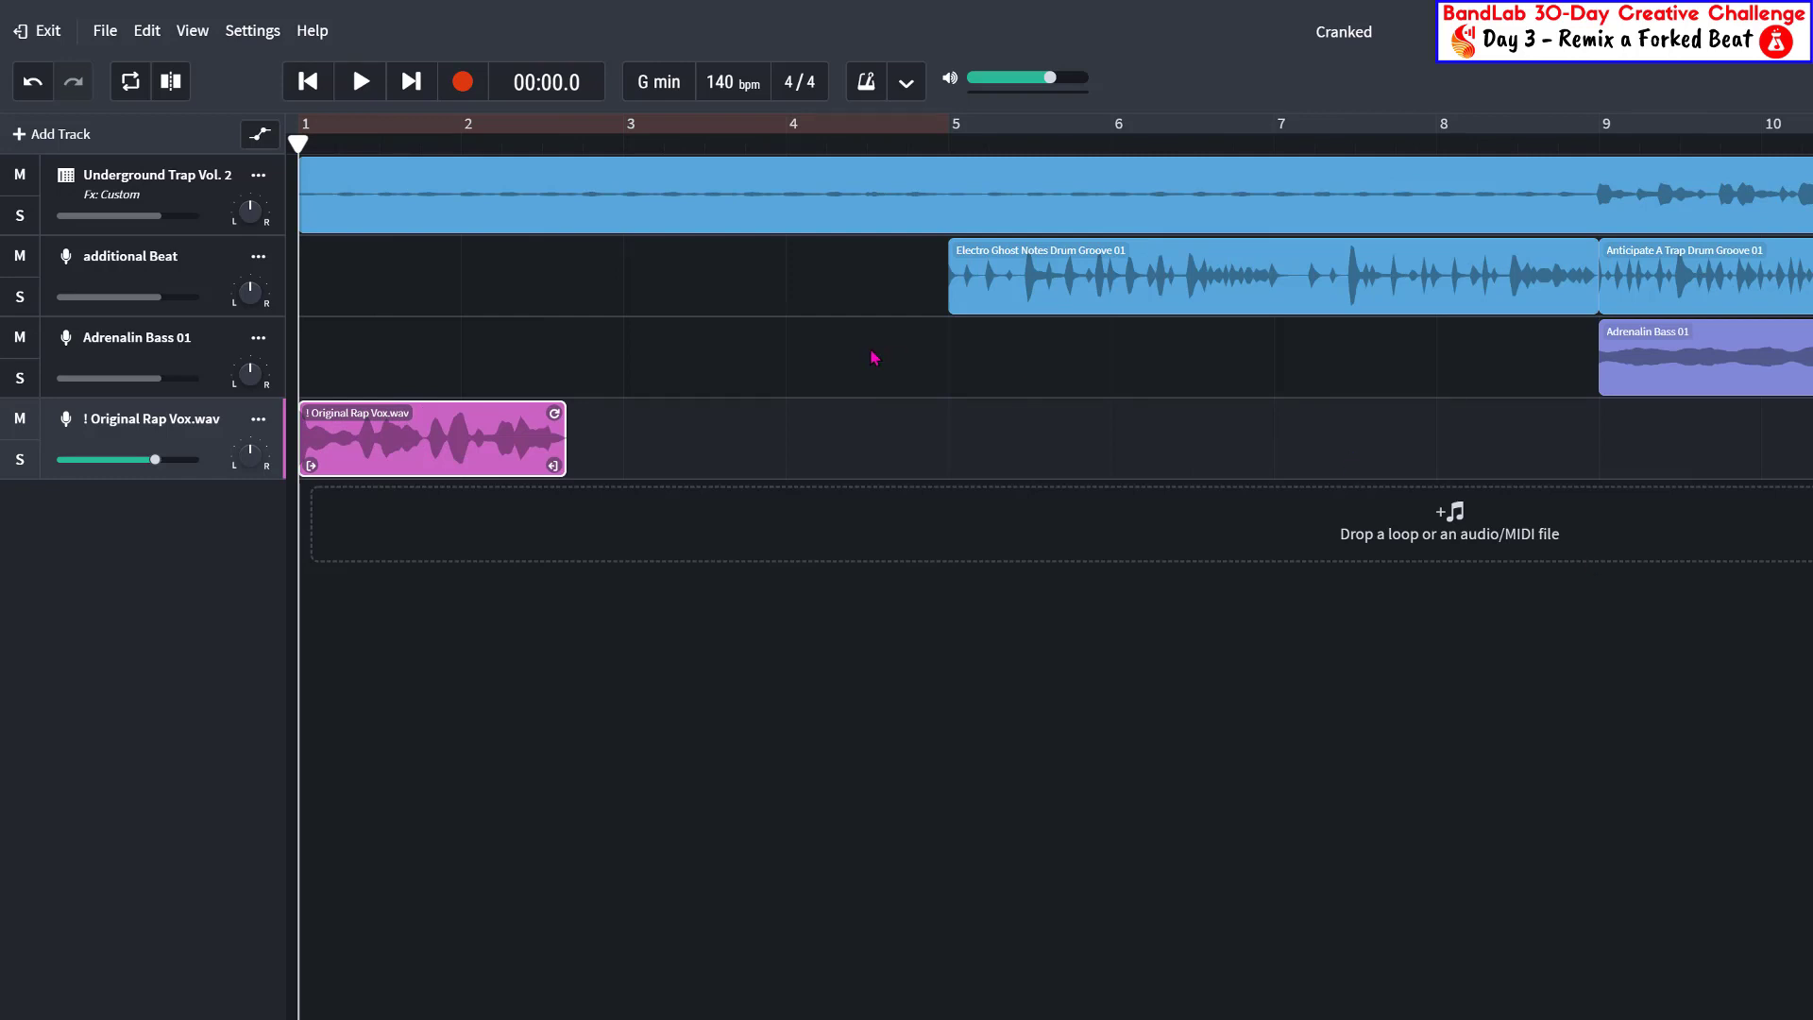
Play the slowed rap vocal with the beat from the start, pause, and place the playhead at bar 3
left_click(361, 85)
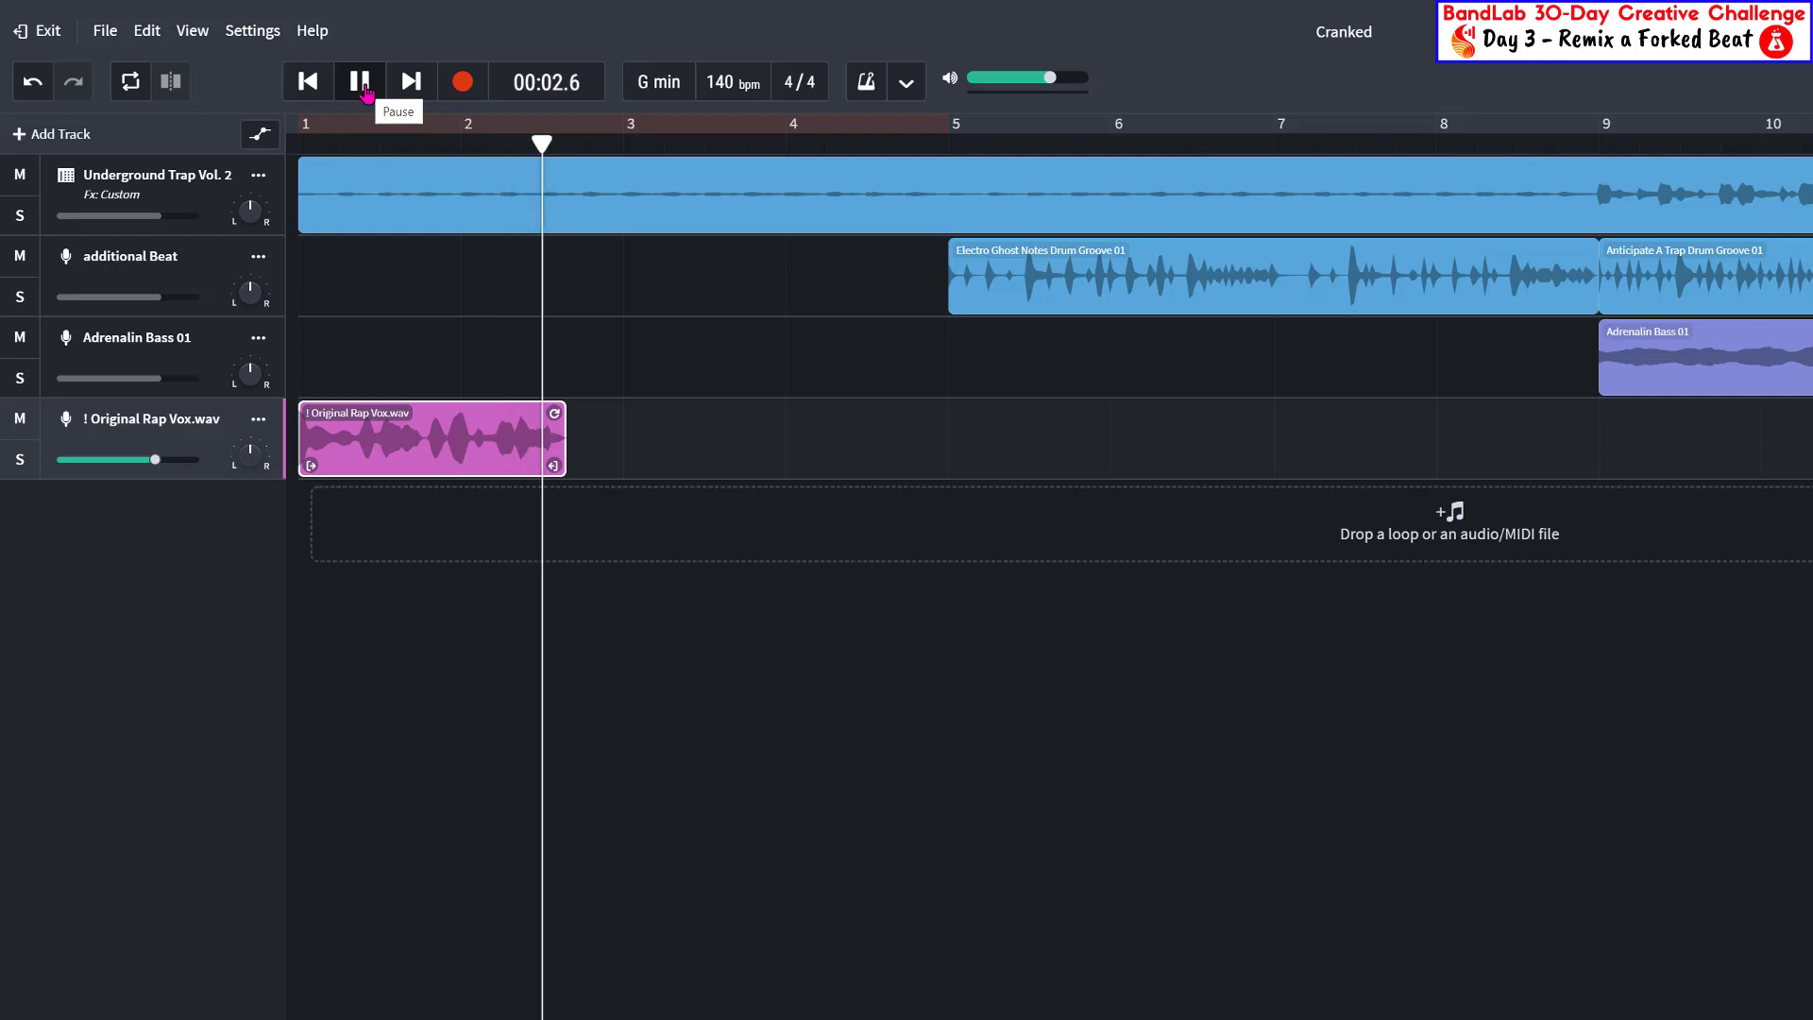
left_click(361, 85)
left_click(620, 143)
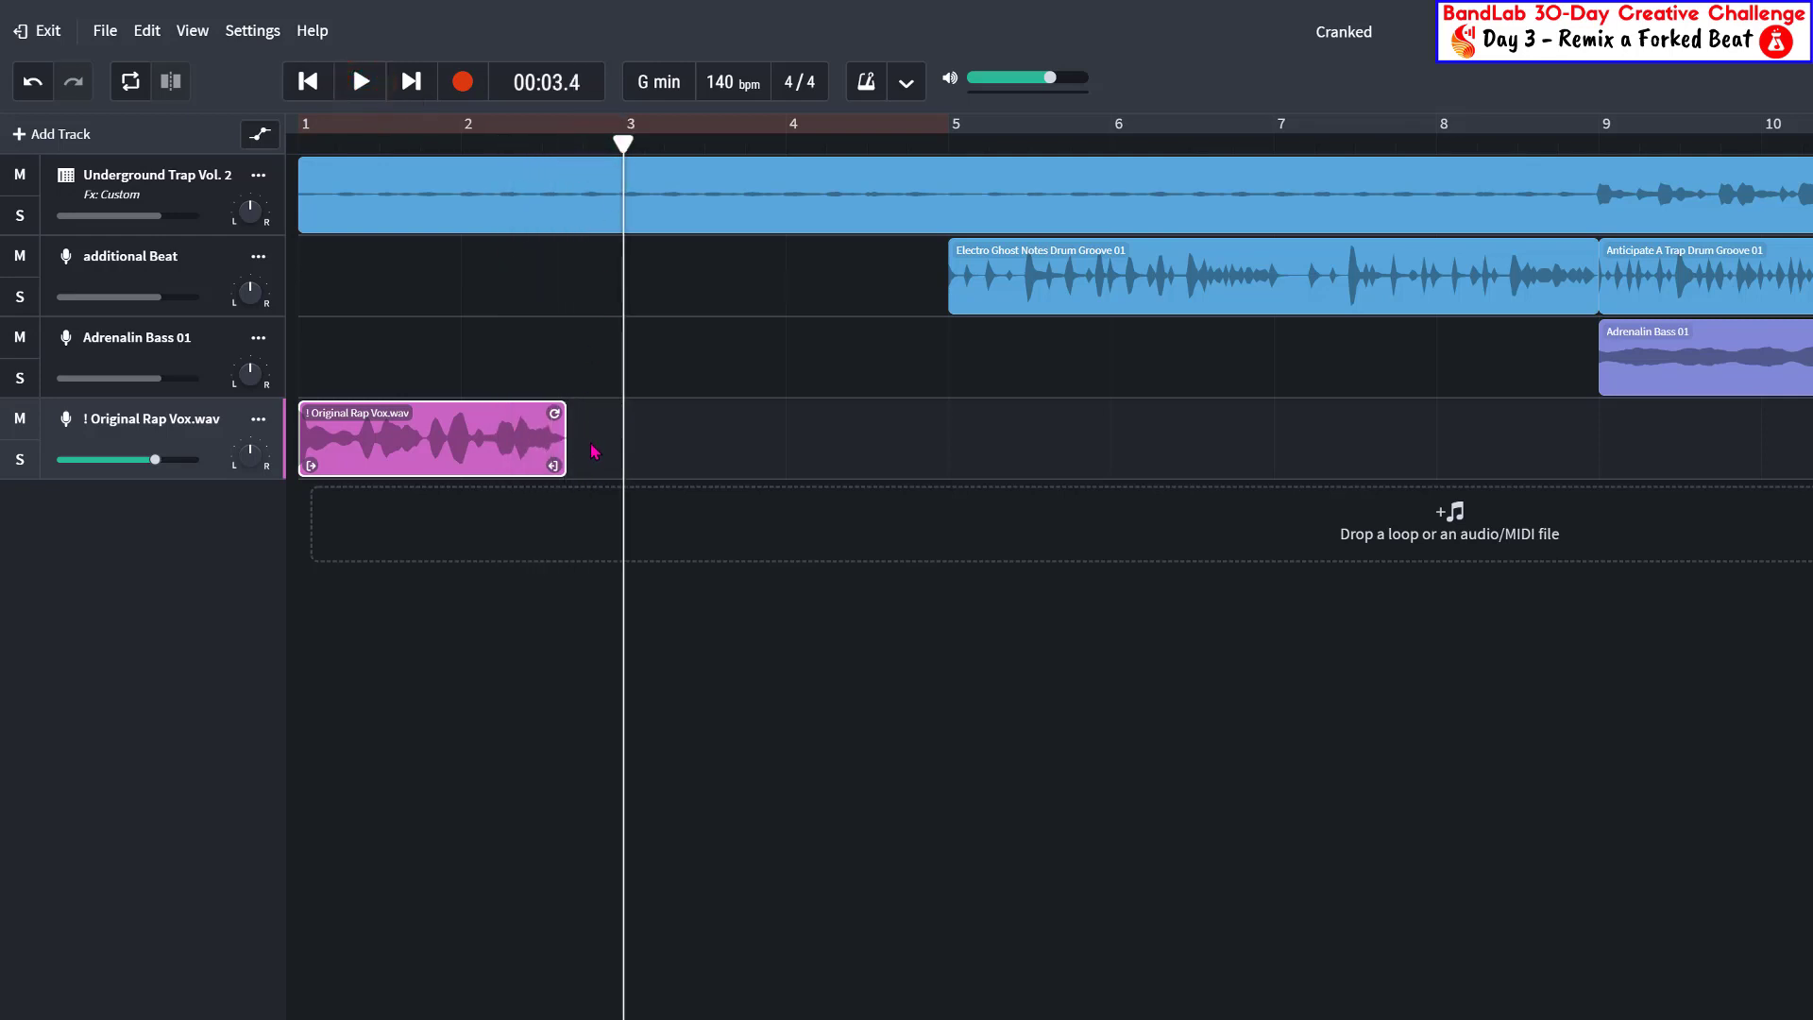
Set the rap vocal region's AudioStretch speed to 0.60x, preview and apply it, and return the playhead to the start
right_click(468, 432)
mouse_move(680, 824)
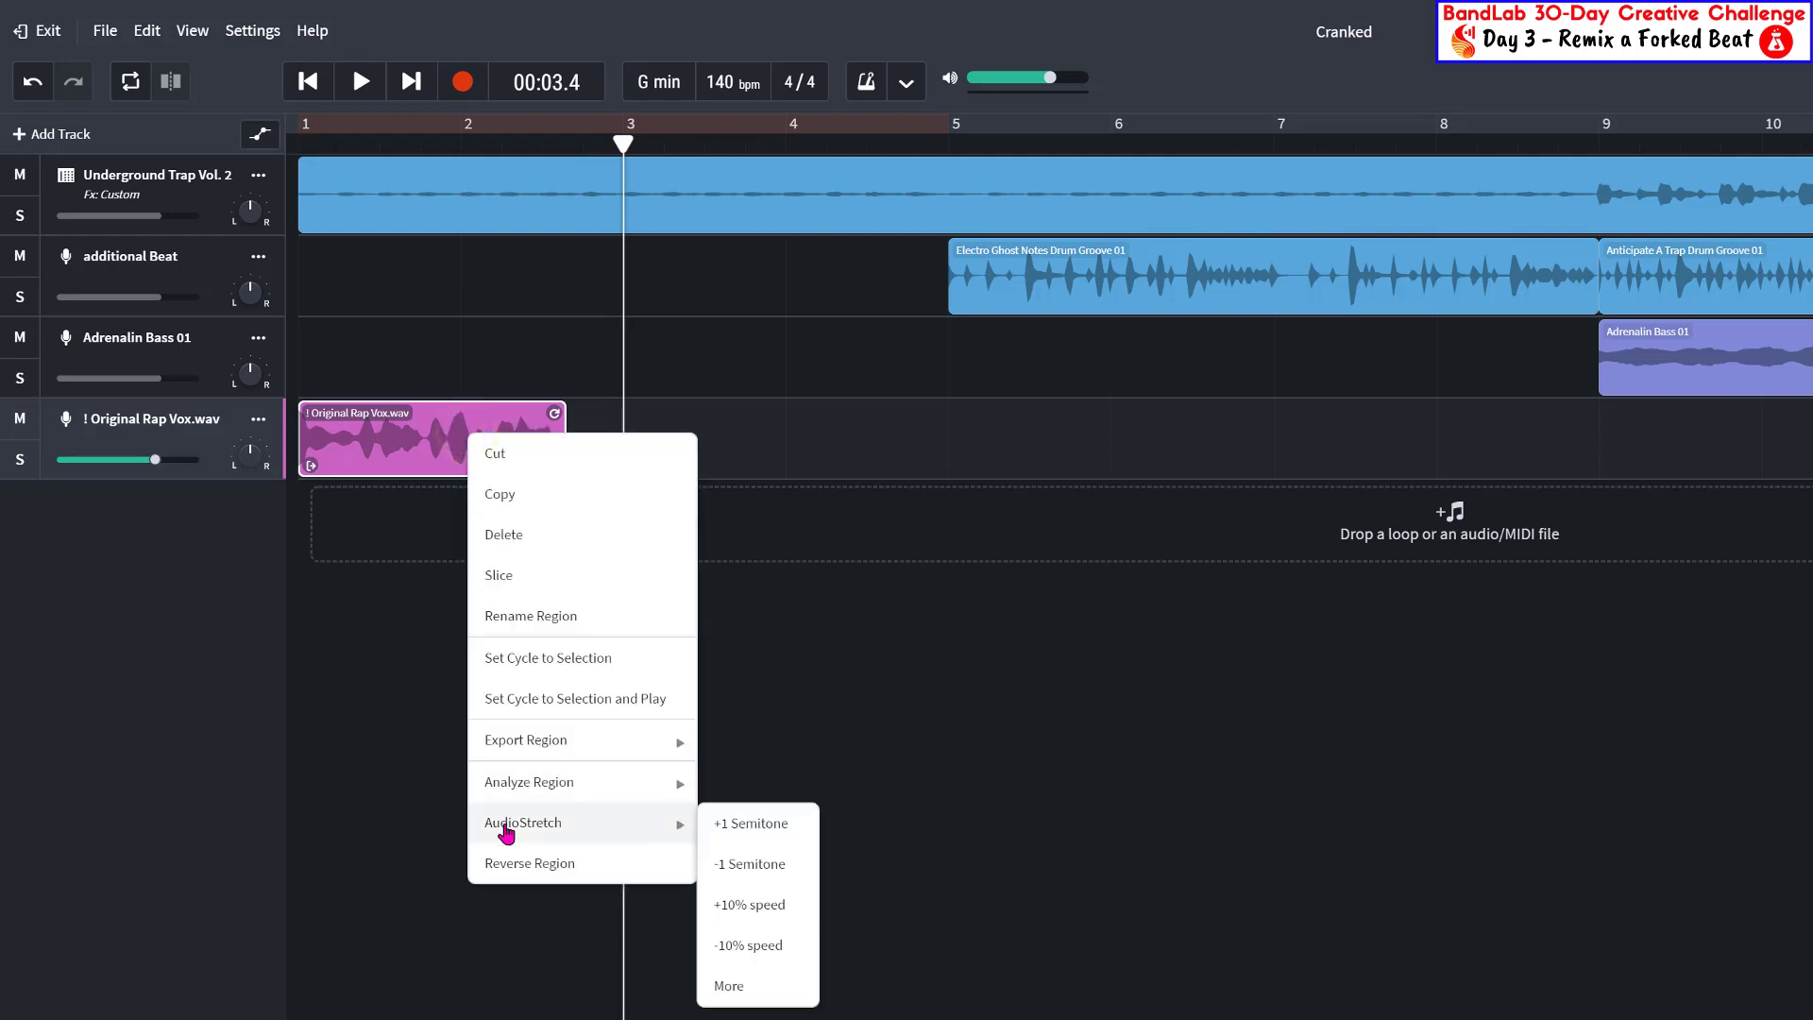
left_click(732, 982)
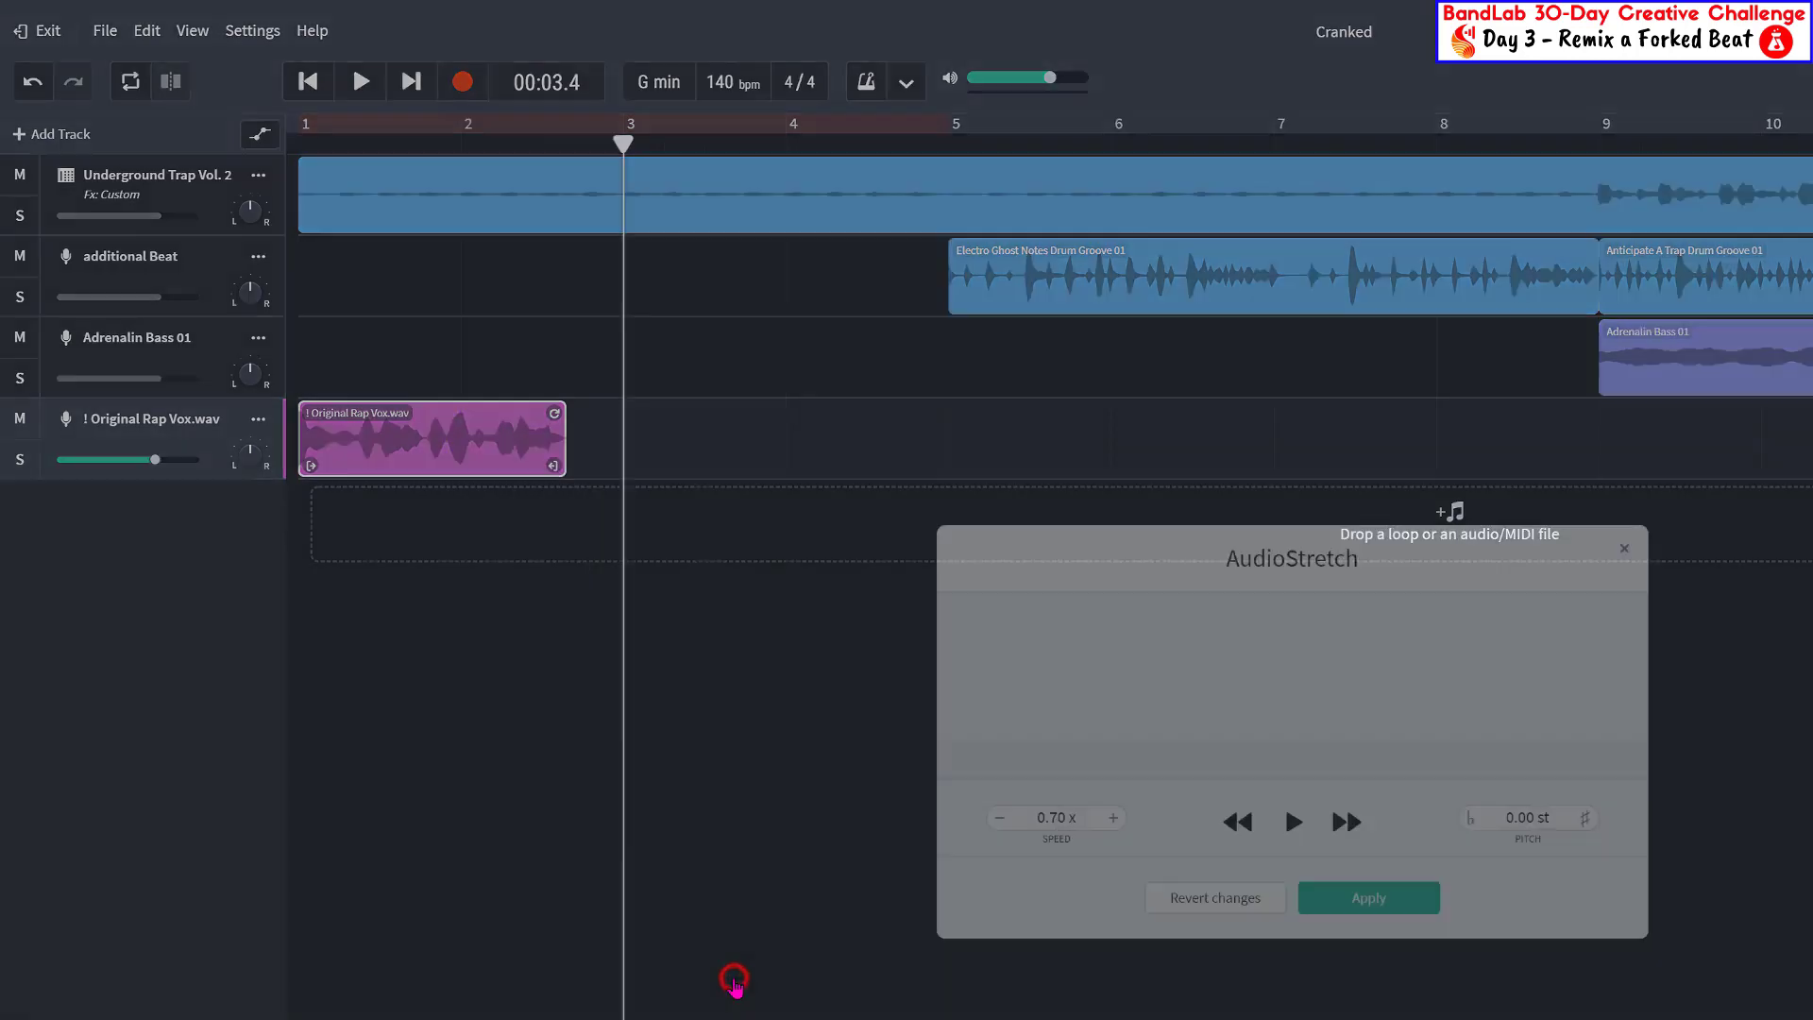
left_click(1000, 818)
left_click(1000, 817)
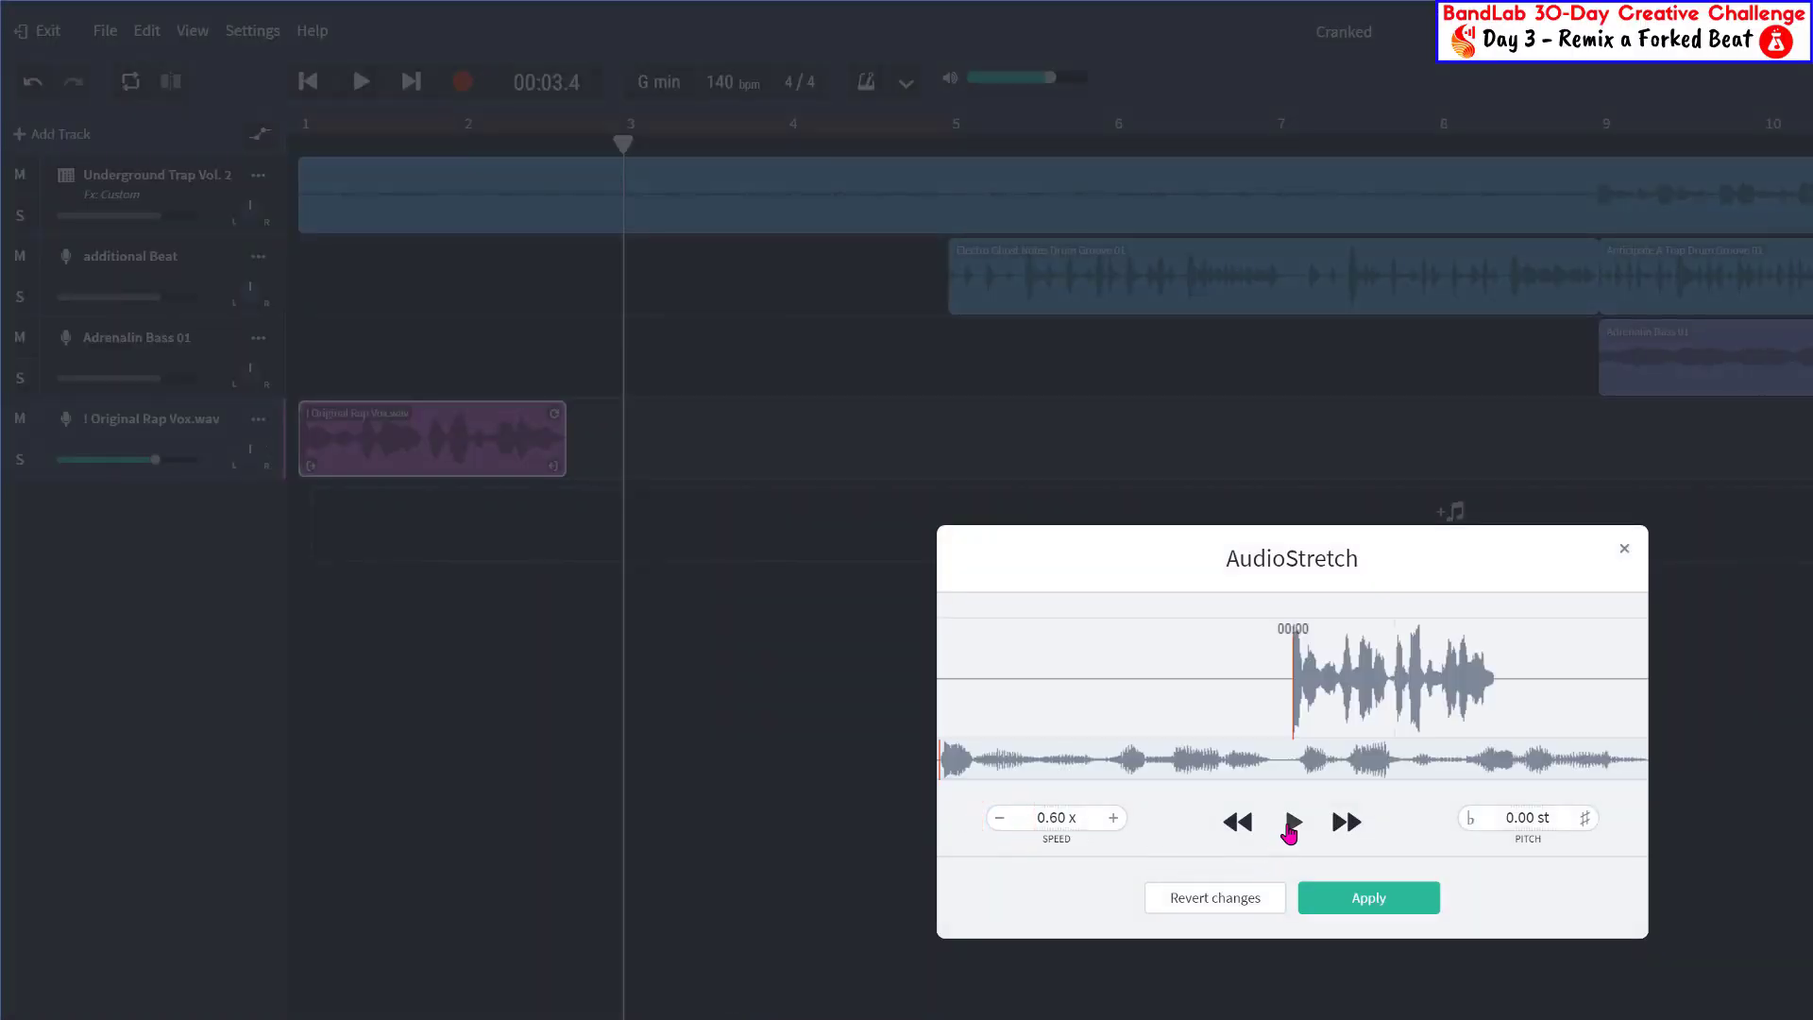
left_click(1291, 822)
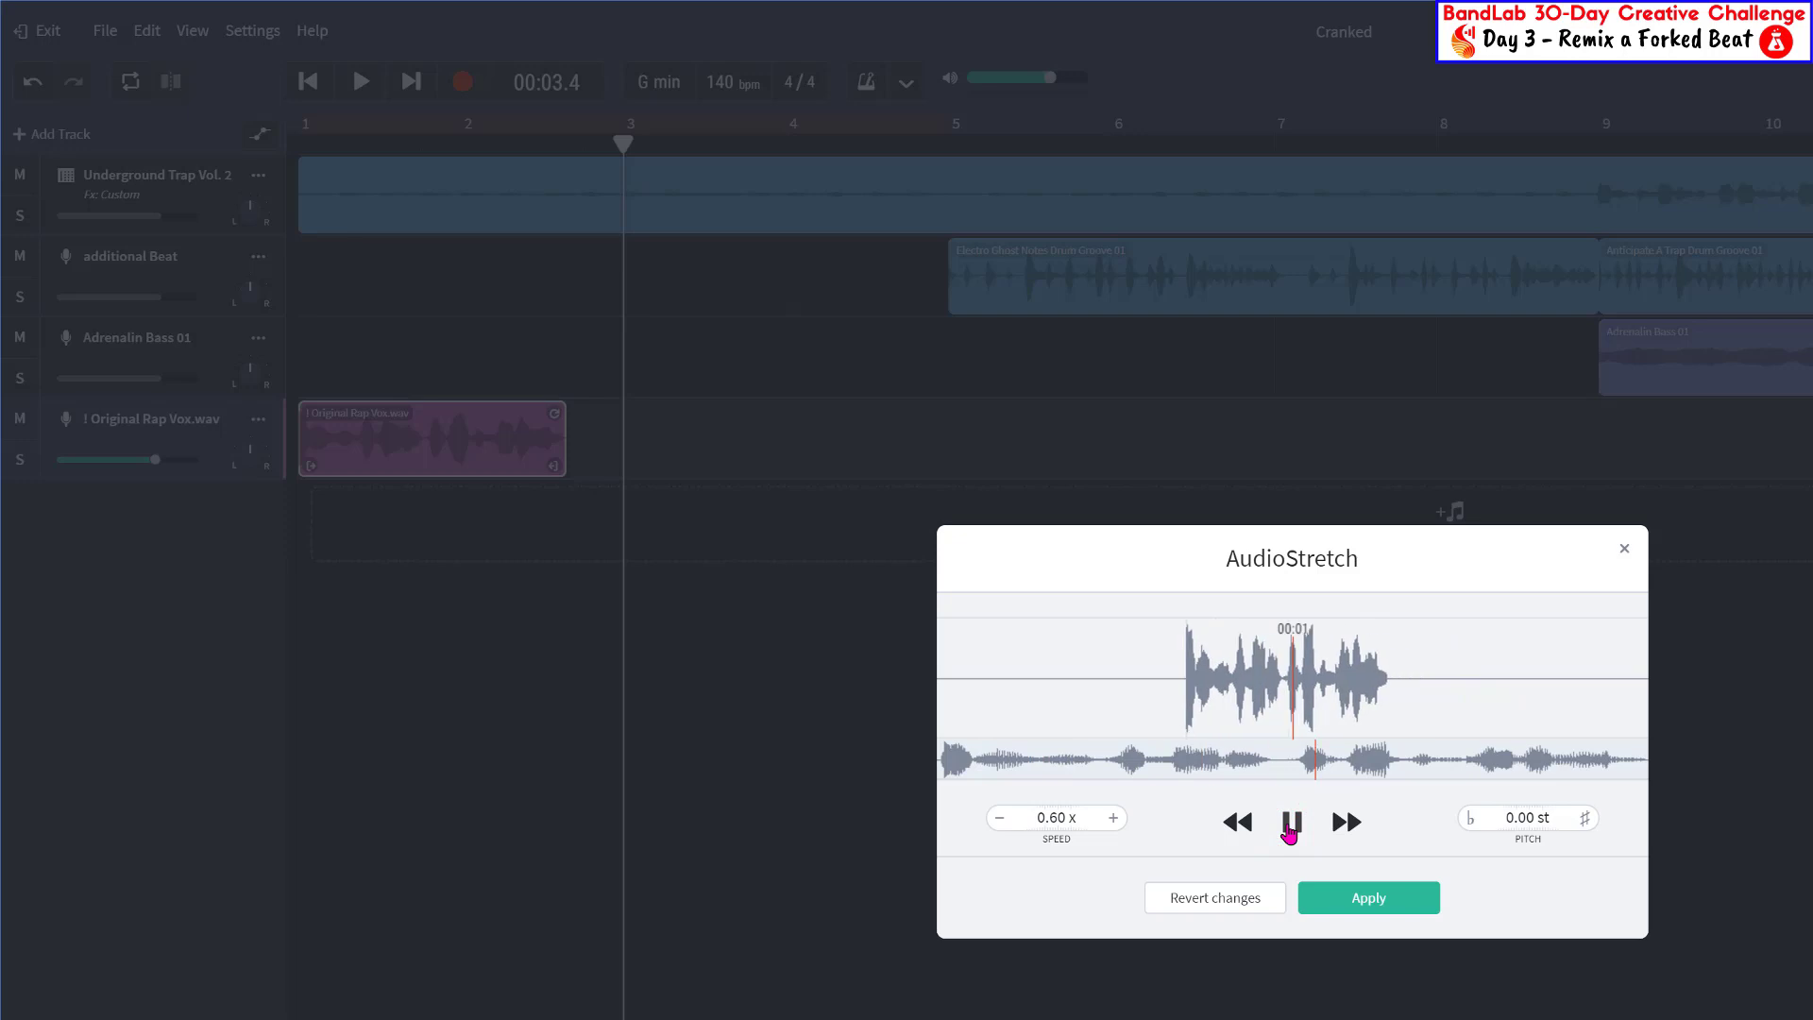
left_click(1291, 824)
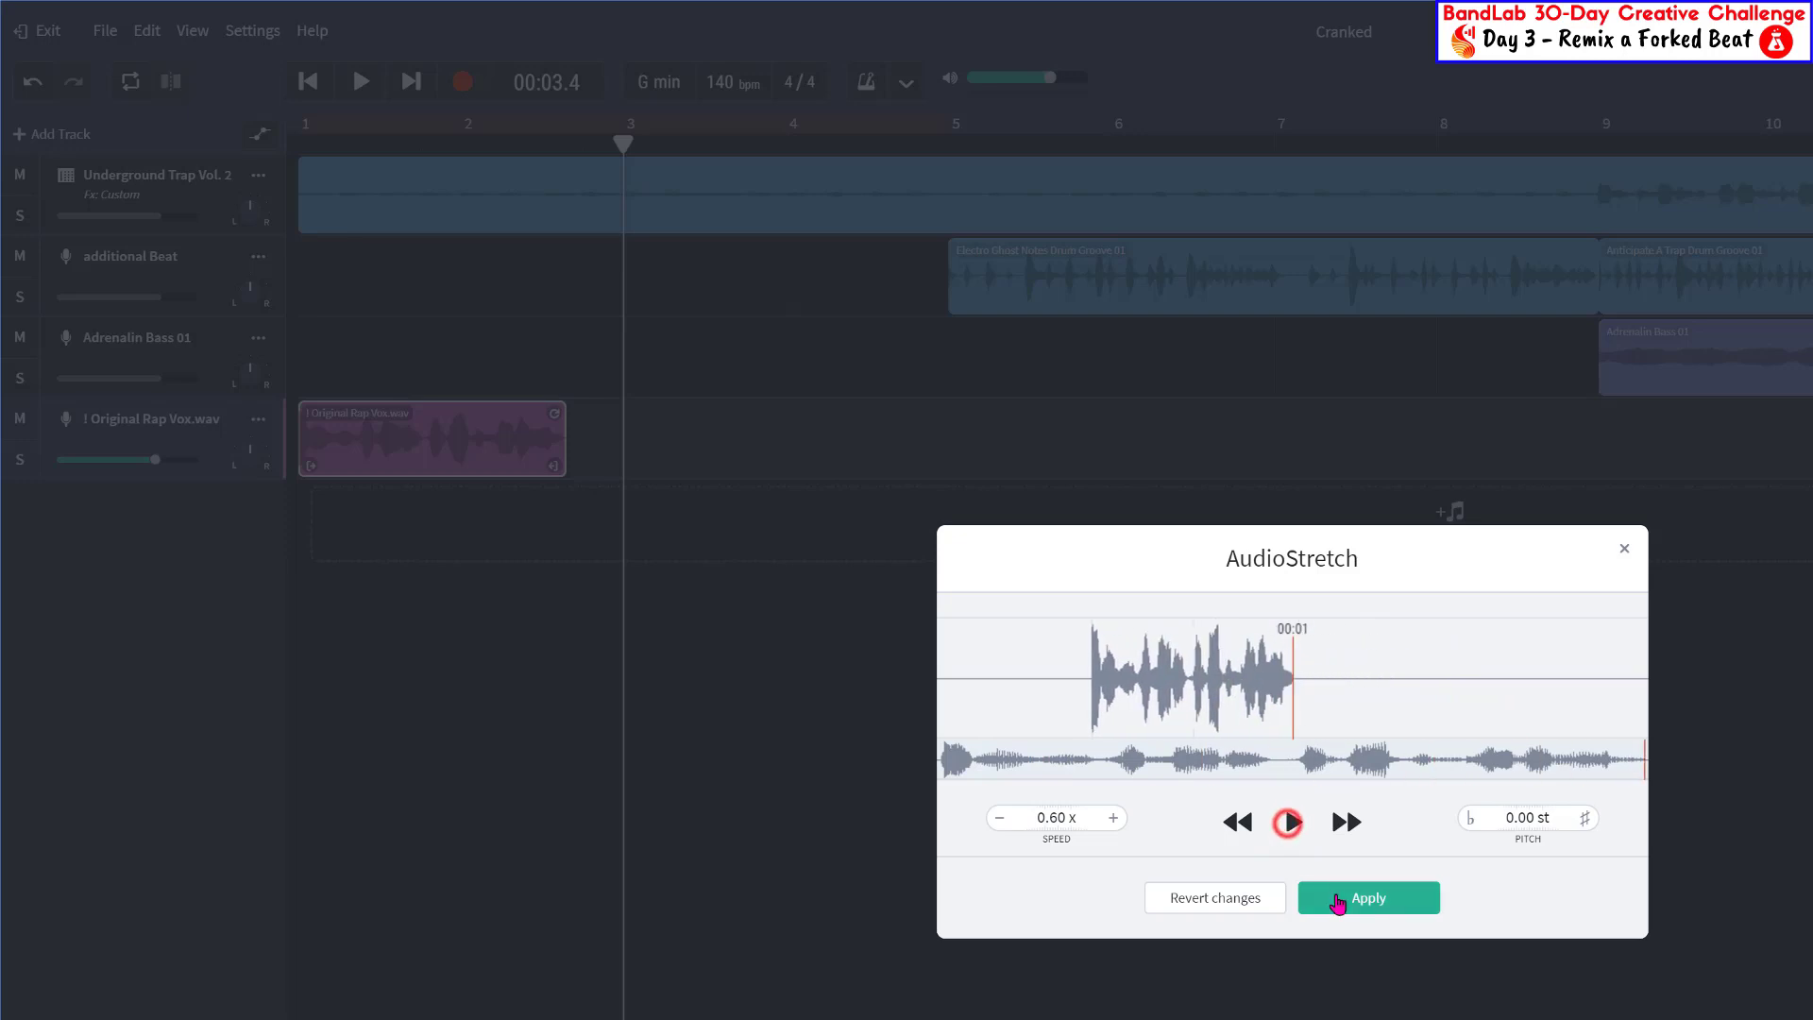
left_click(1338, 899)
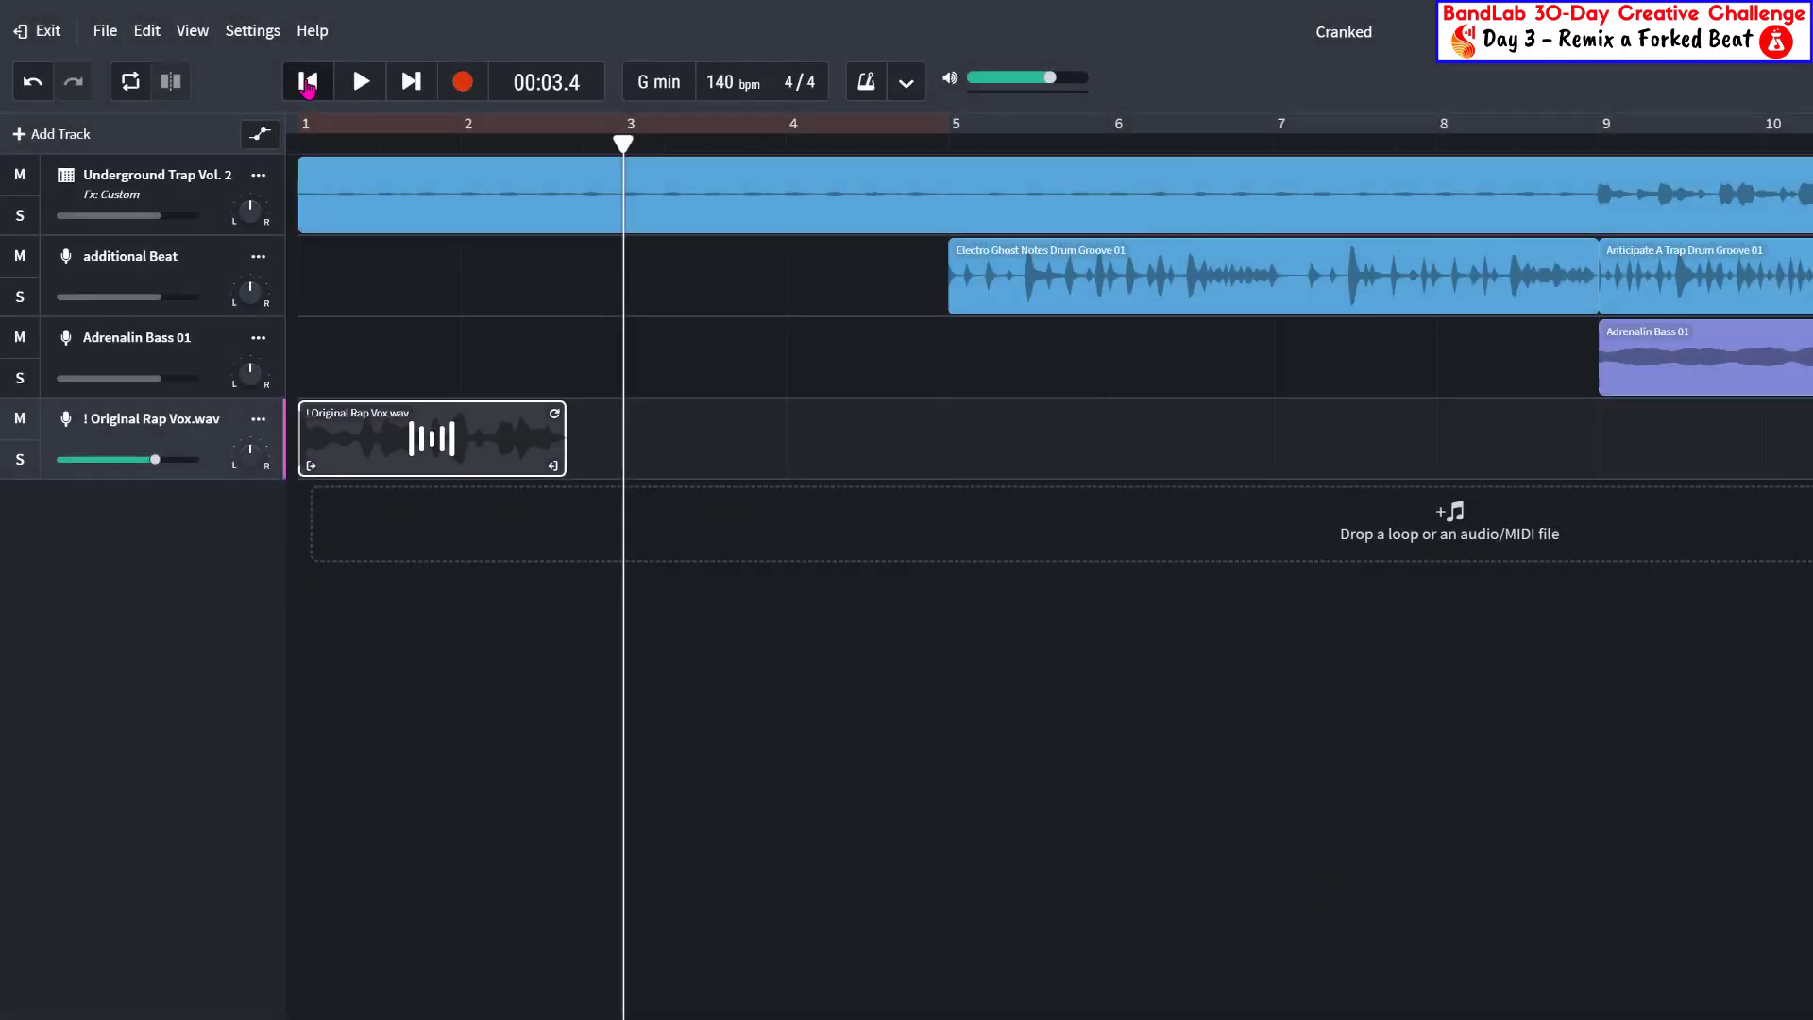
left_click(307, 82)
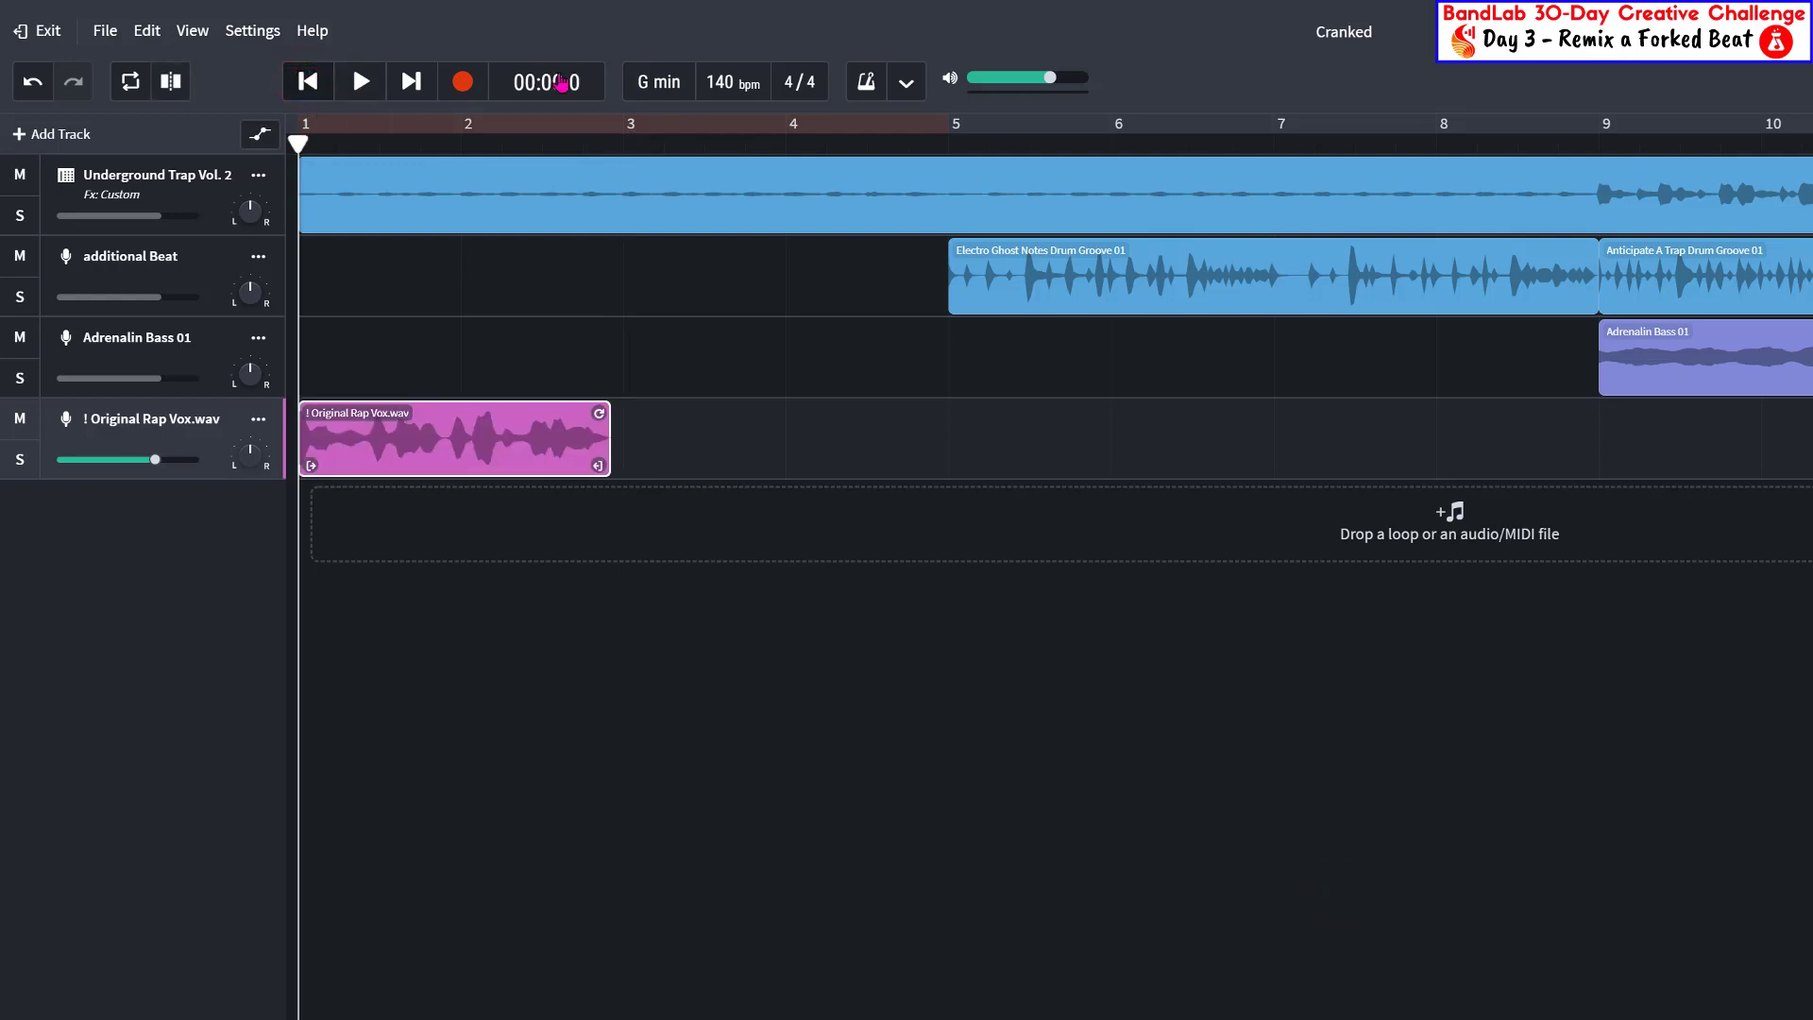
Place the playhead at bar 3 and extend the end of the rap vocal region to that point
left_click(623, 142)
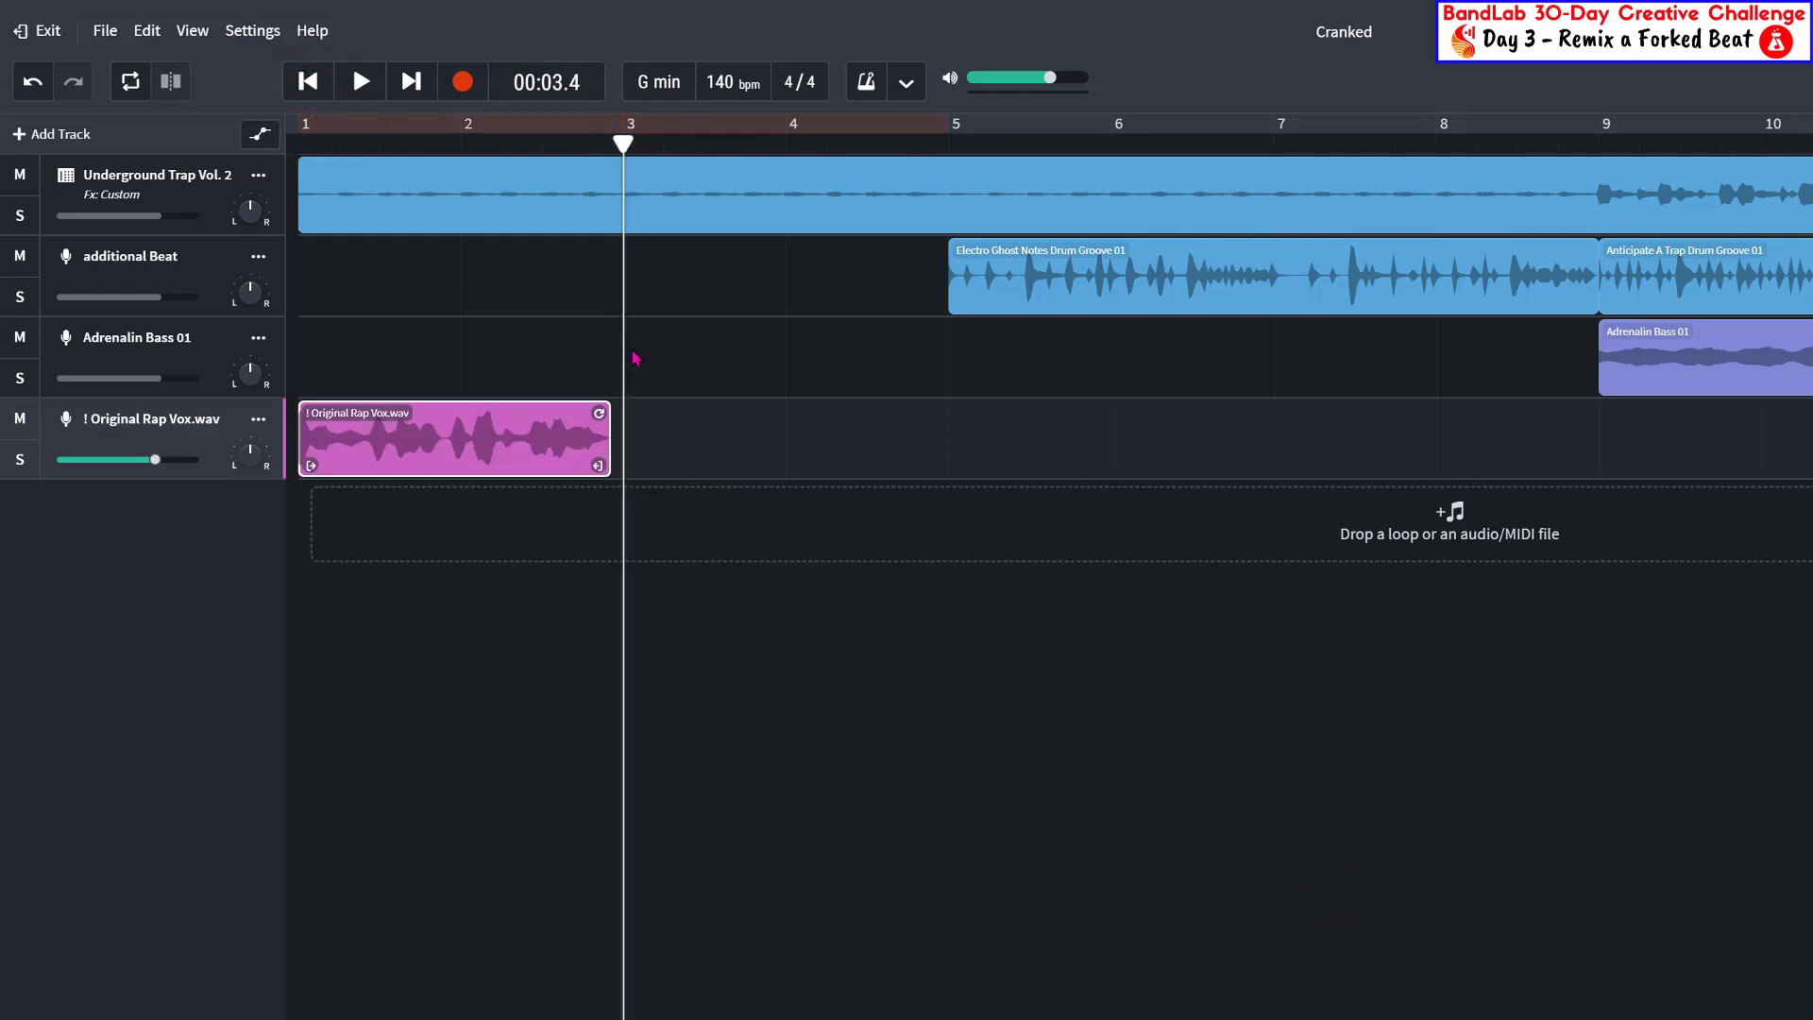
left_click_drag(599, 467, 611, 466)
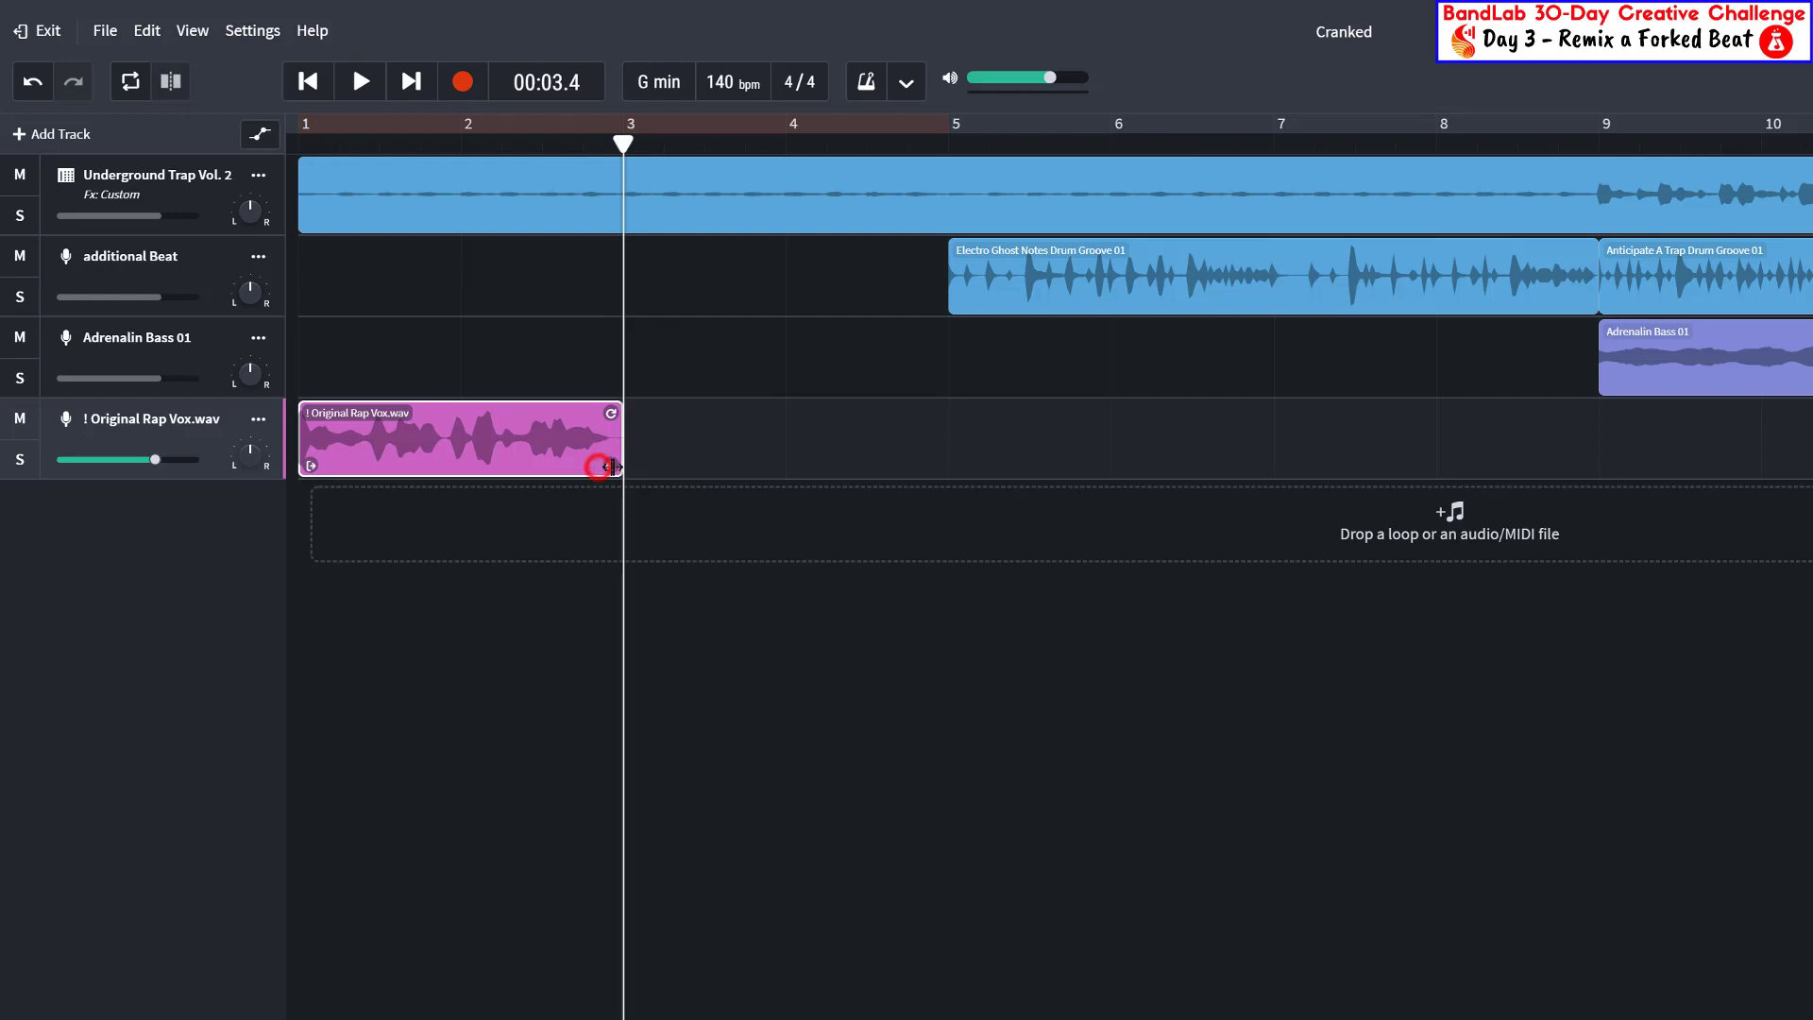
key("ctrl+z")
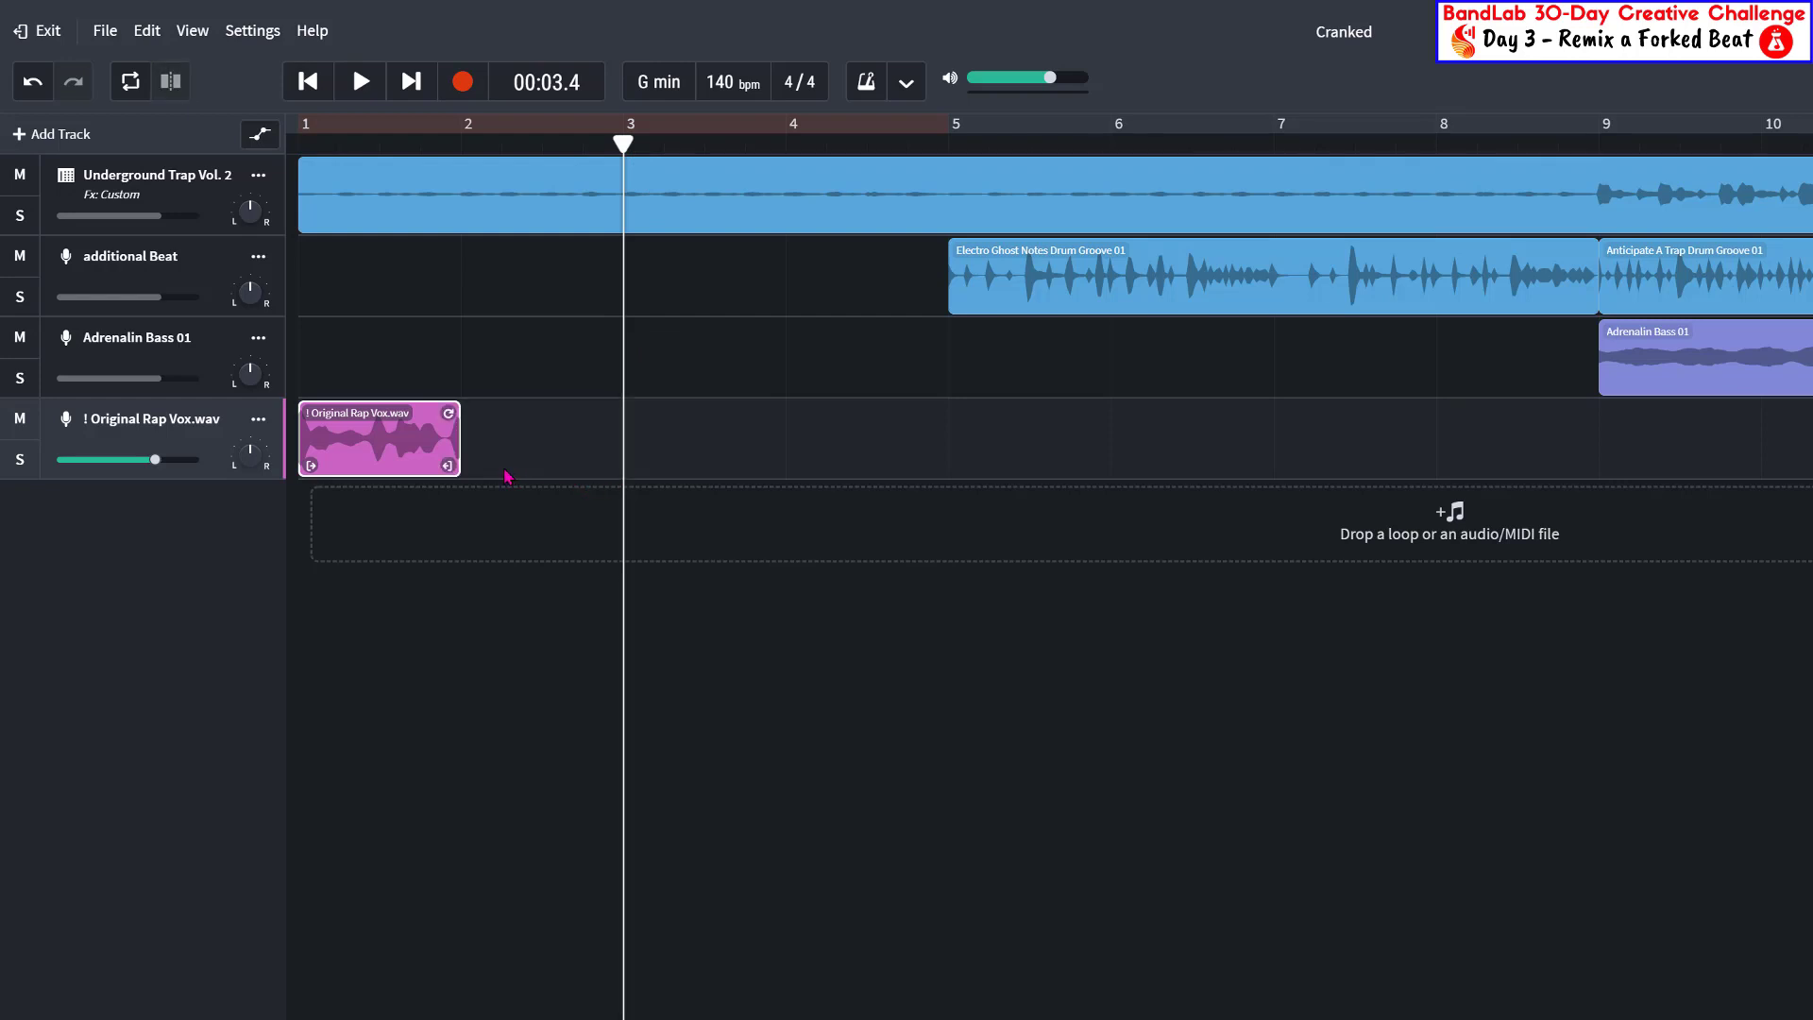
left_click_drag(541, 467, 648, 472)
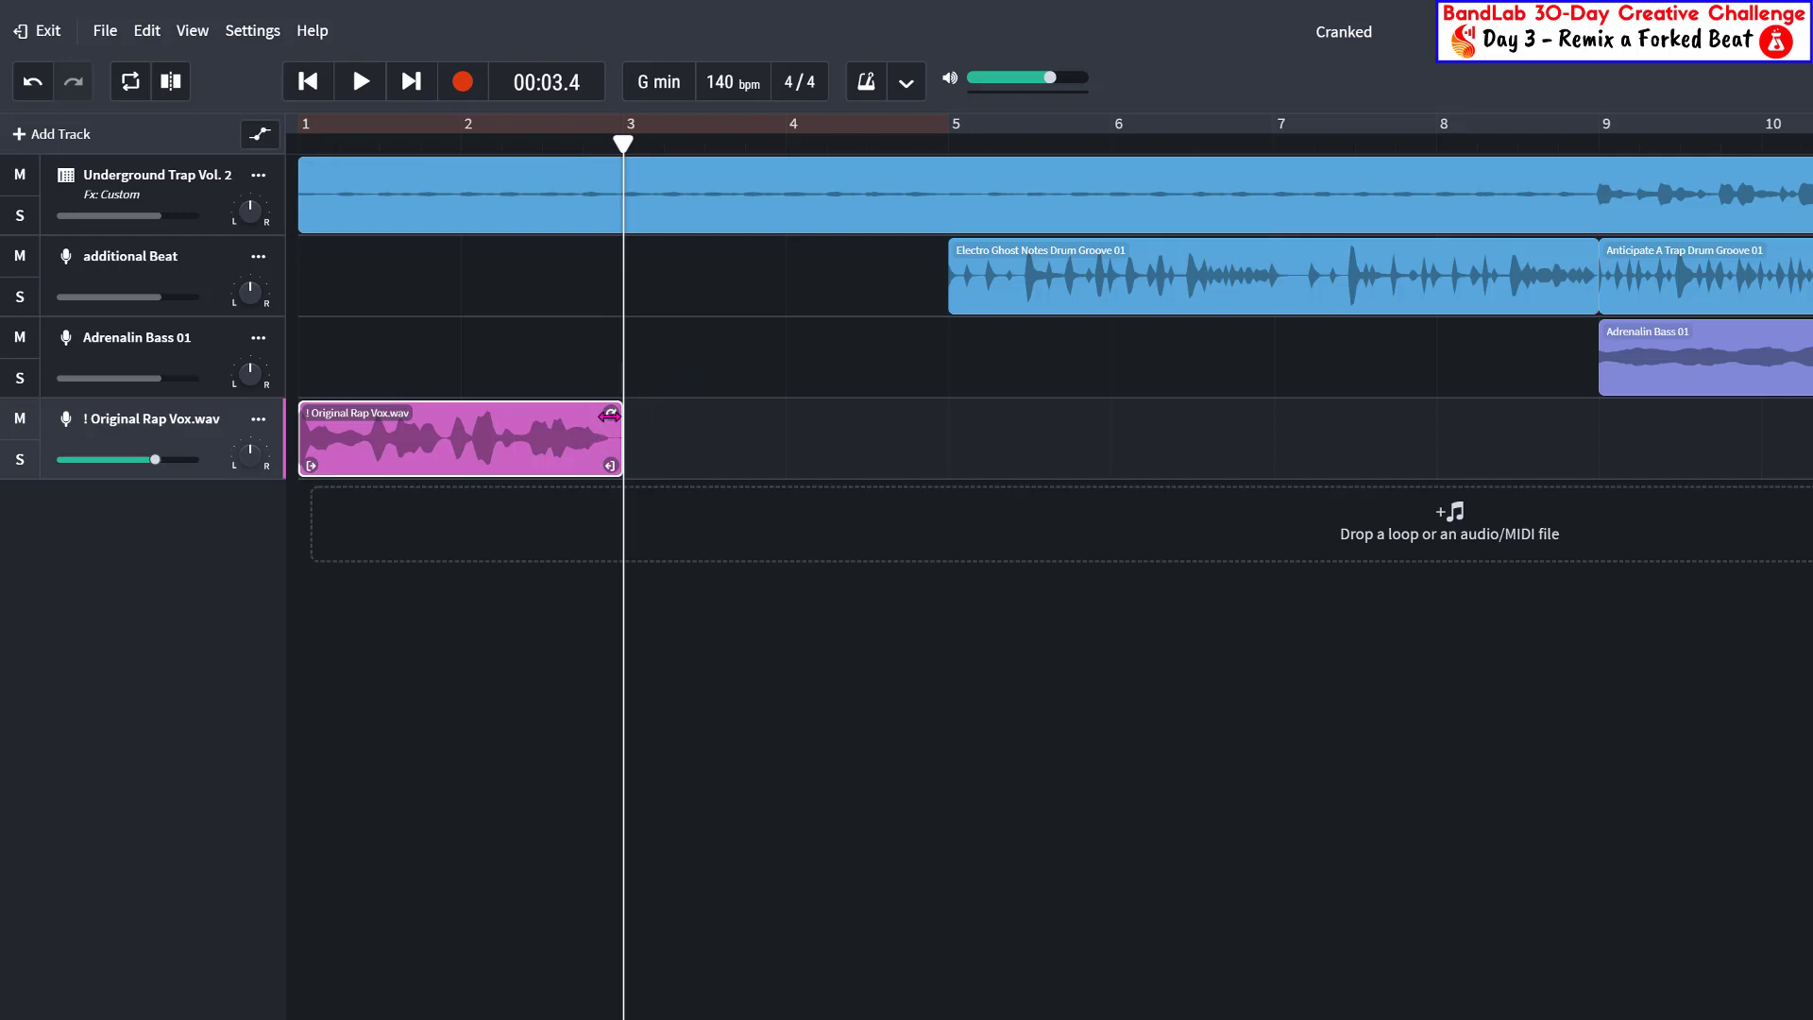
Loop the rap vocal region up to bar 9 and play the repeats with the beat
left_click_drag(609, 415, 1522, 385)
left_click(360, 83)
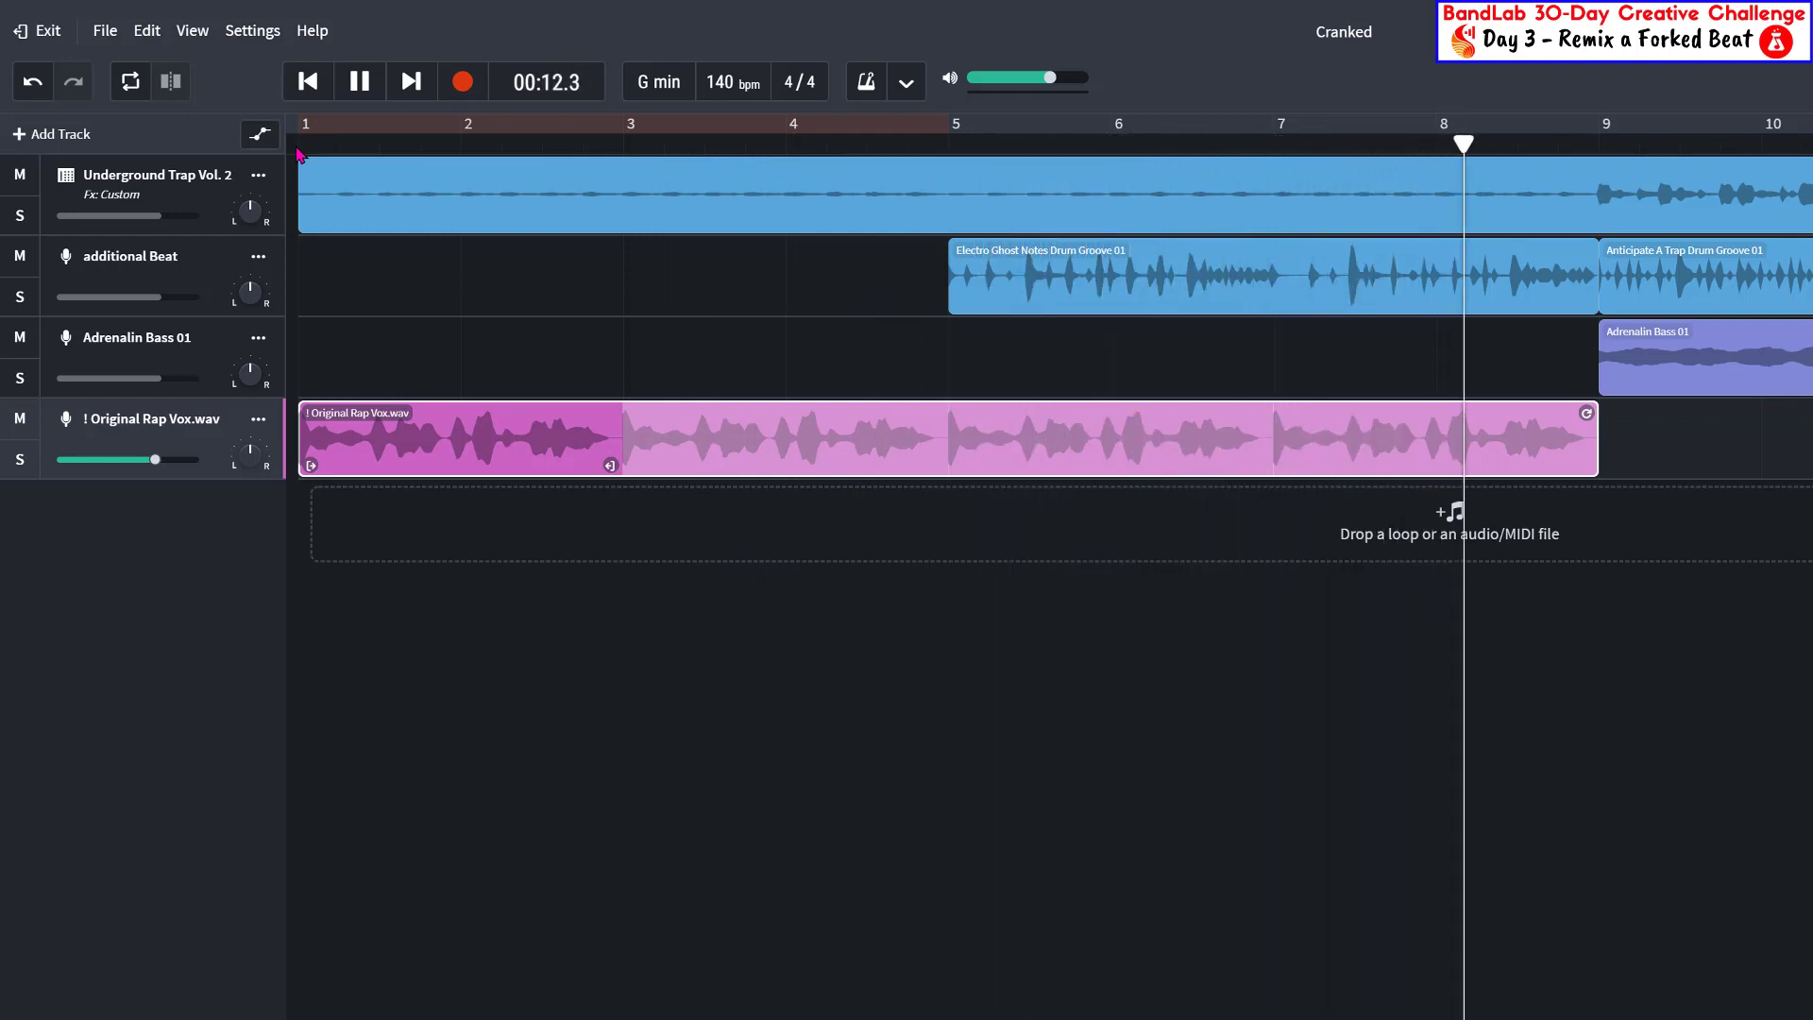
key("space")
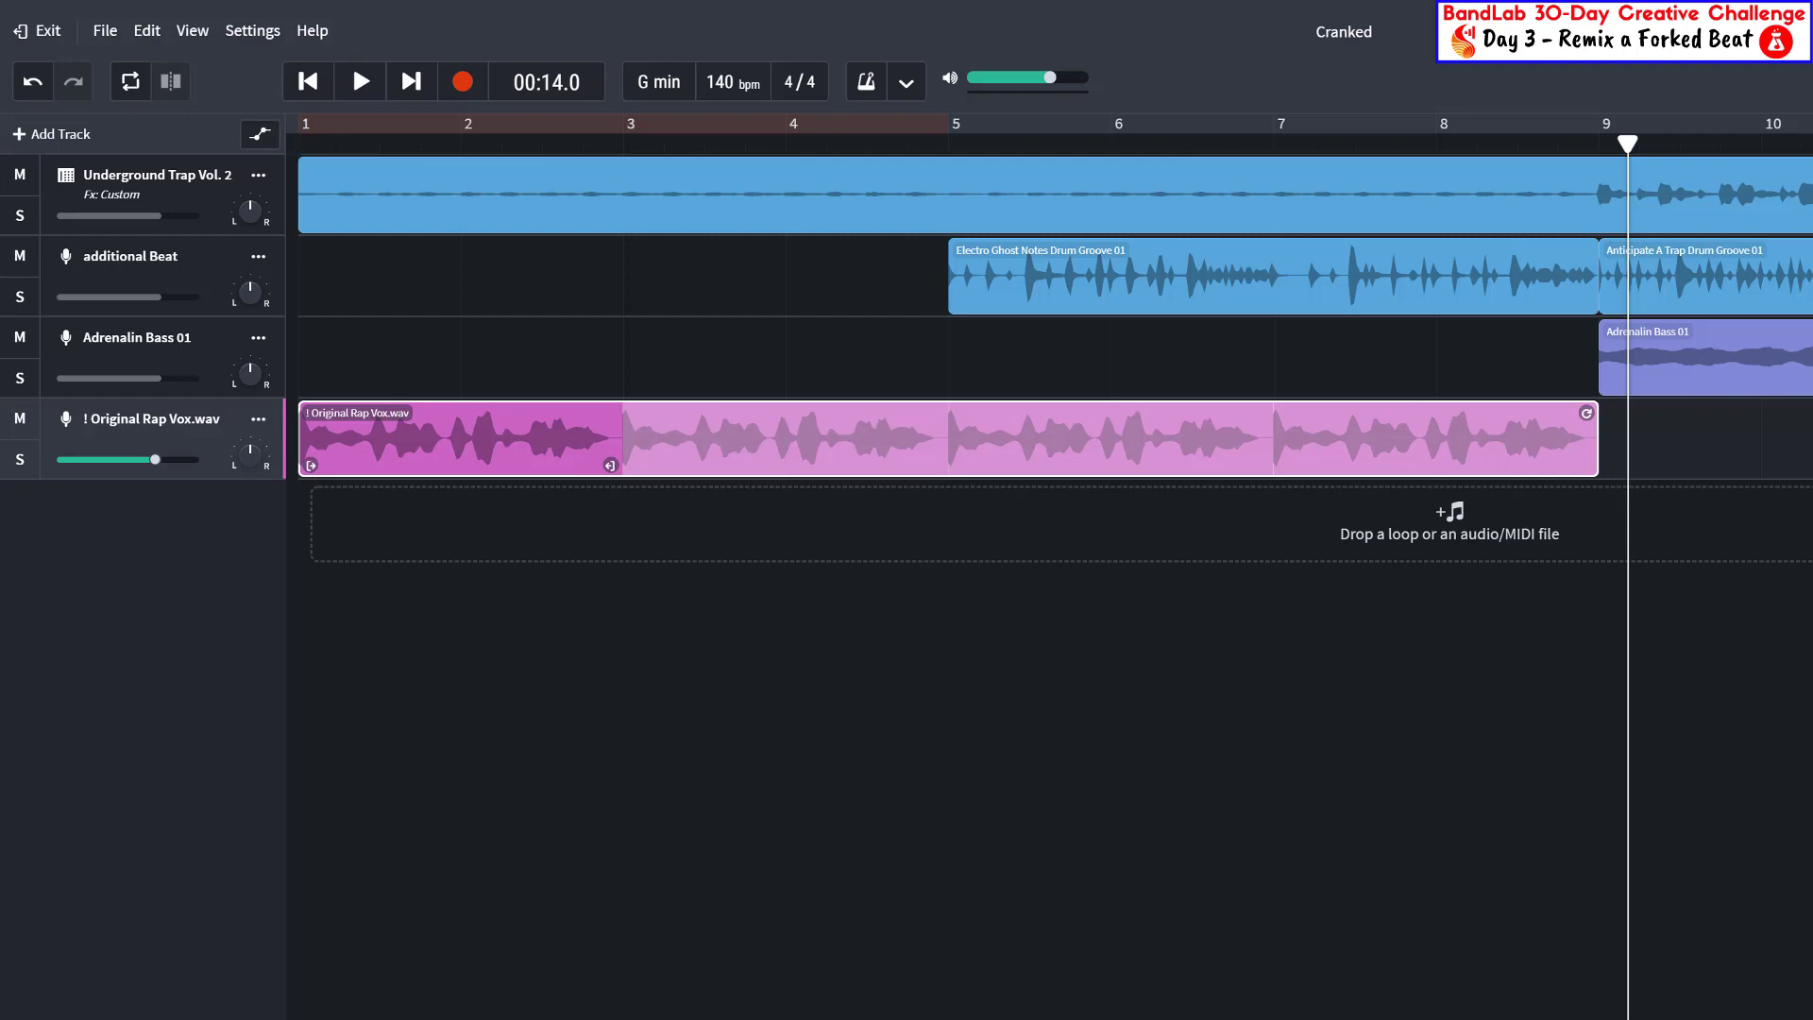
Lower the looped rap vocal's AudioStretch pitch to -7.00 st, preview the result, and apply it
right_click(441, 427)
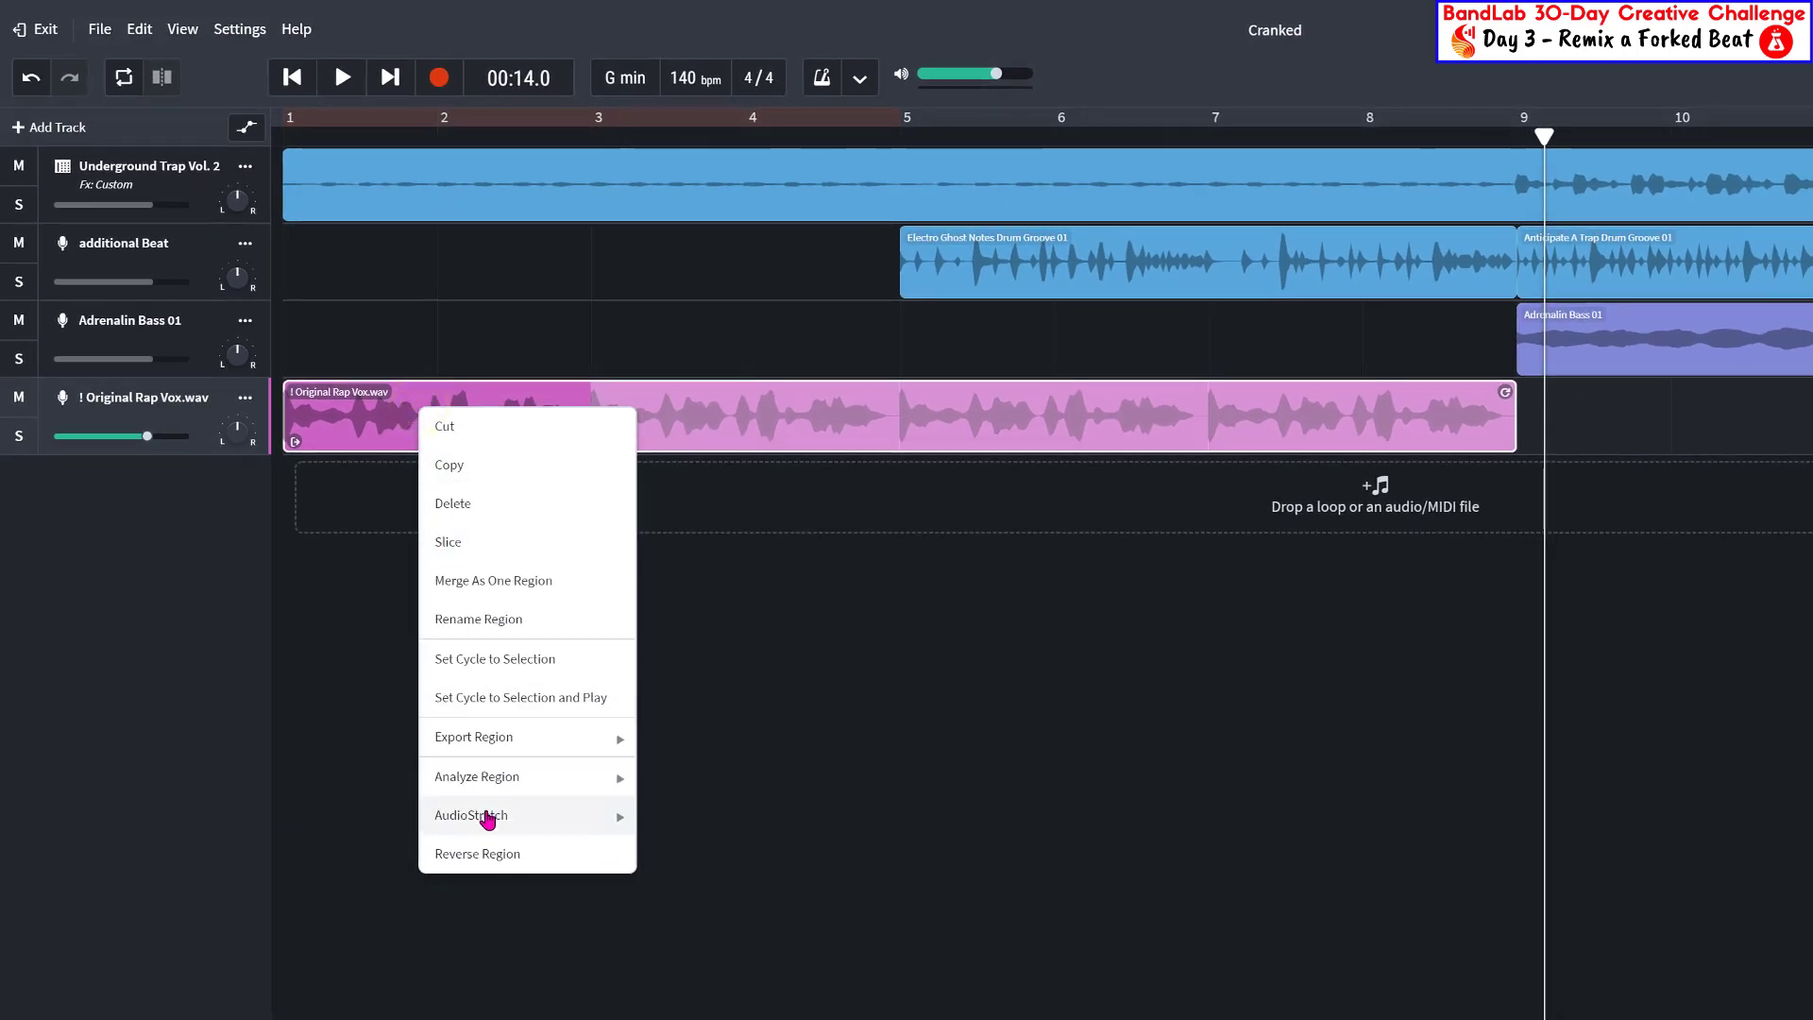
mouse_move(490, 816)
left_click(696, 971)
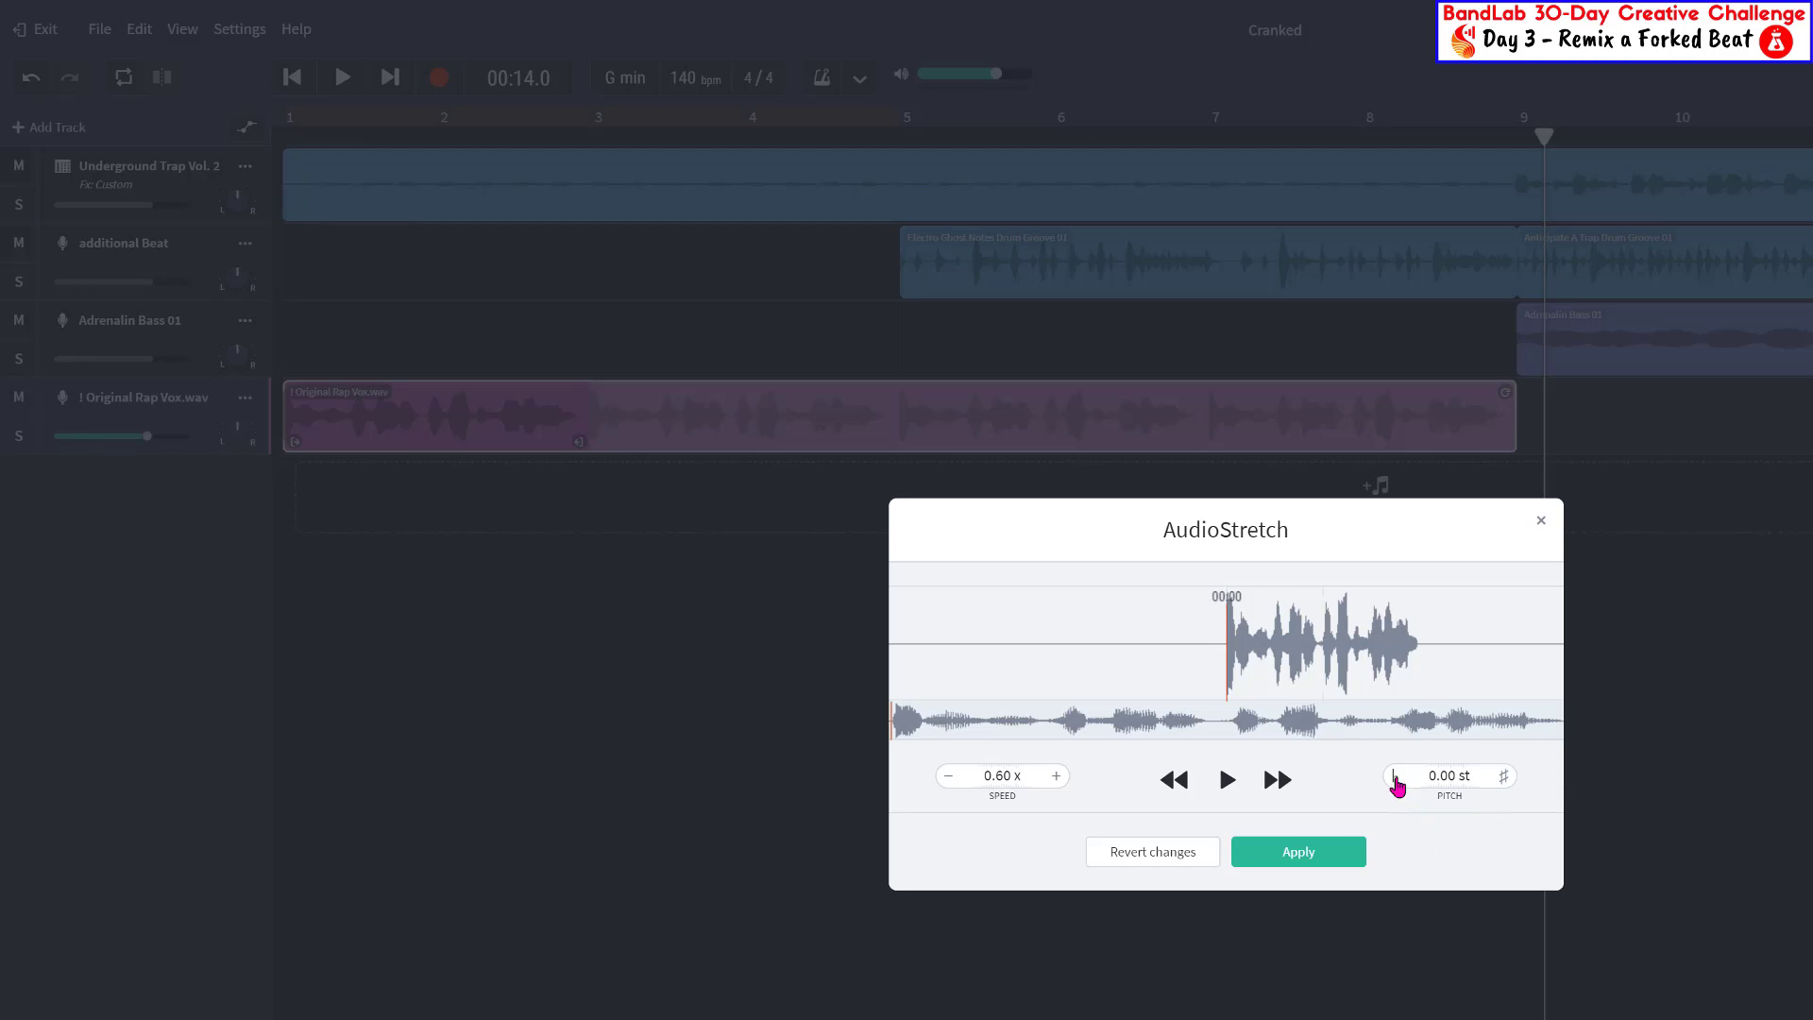
left_click(1397, 780)
left_click(1396, 780)
left_click(1396, 780)
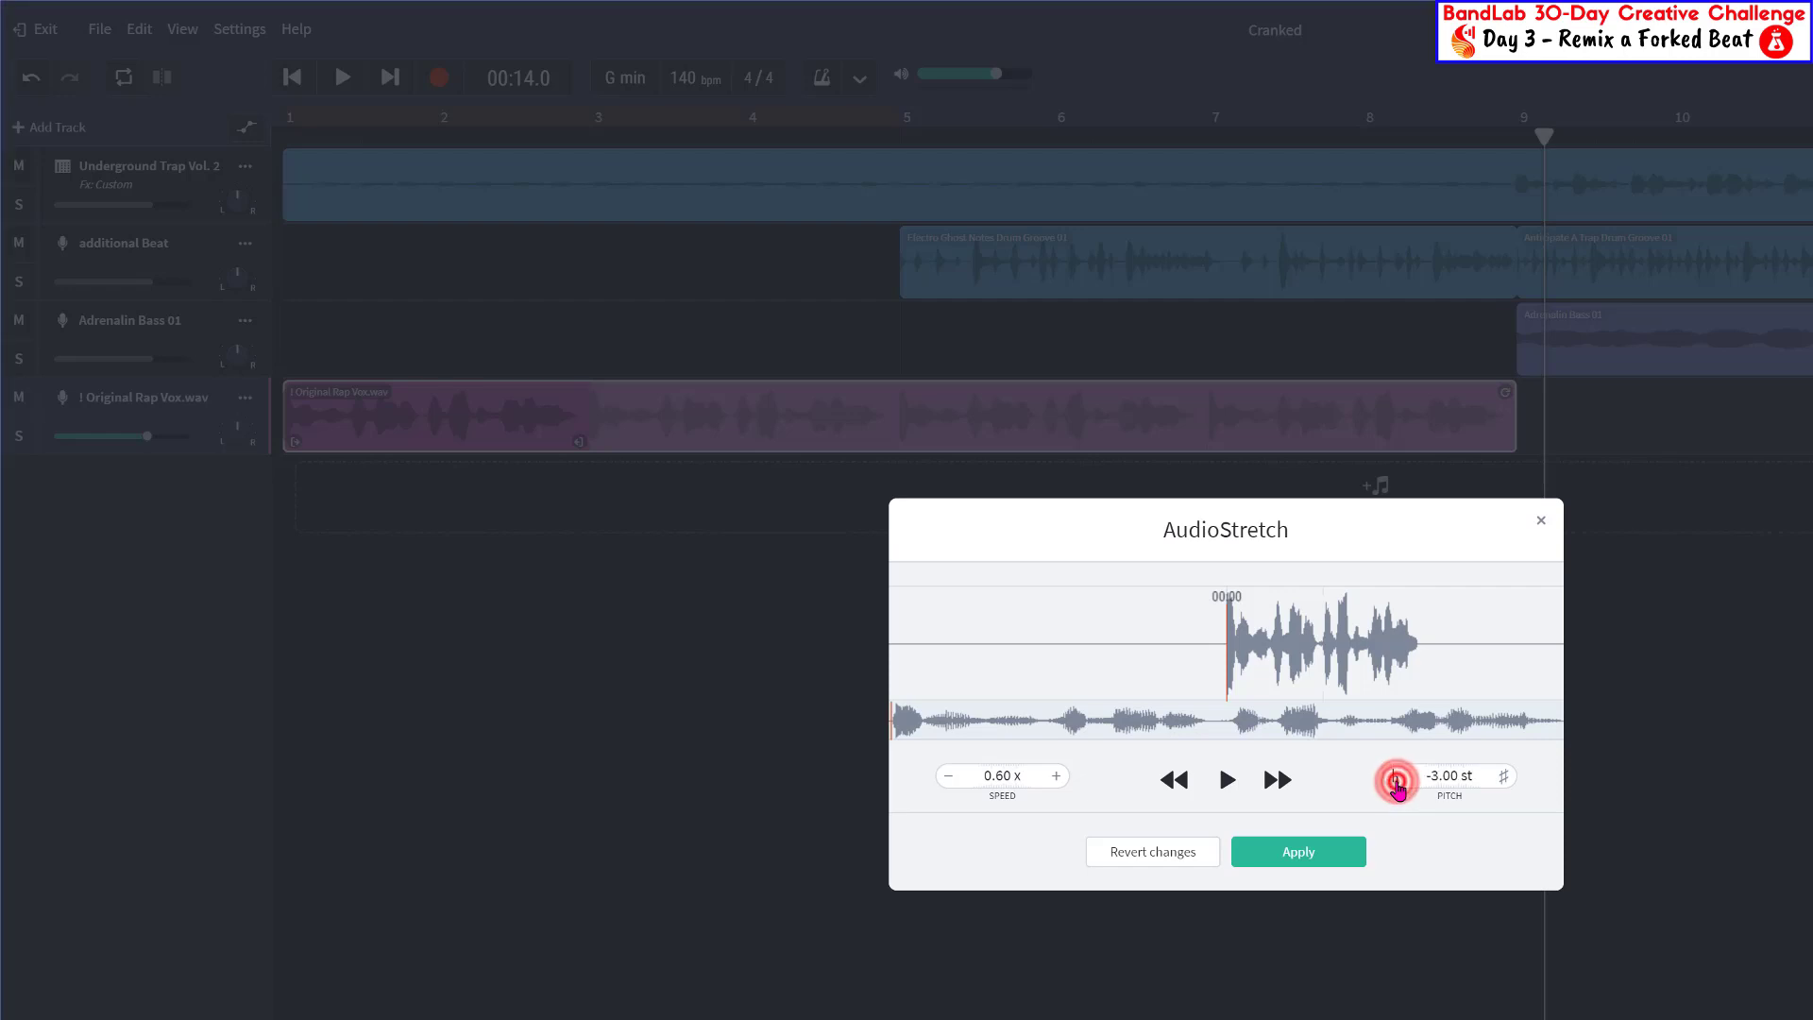
left_click(1397, 780)
left_click(1397, 780)
left_click(1397, 780)
left_click(1397, 780)
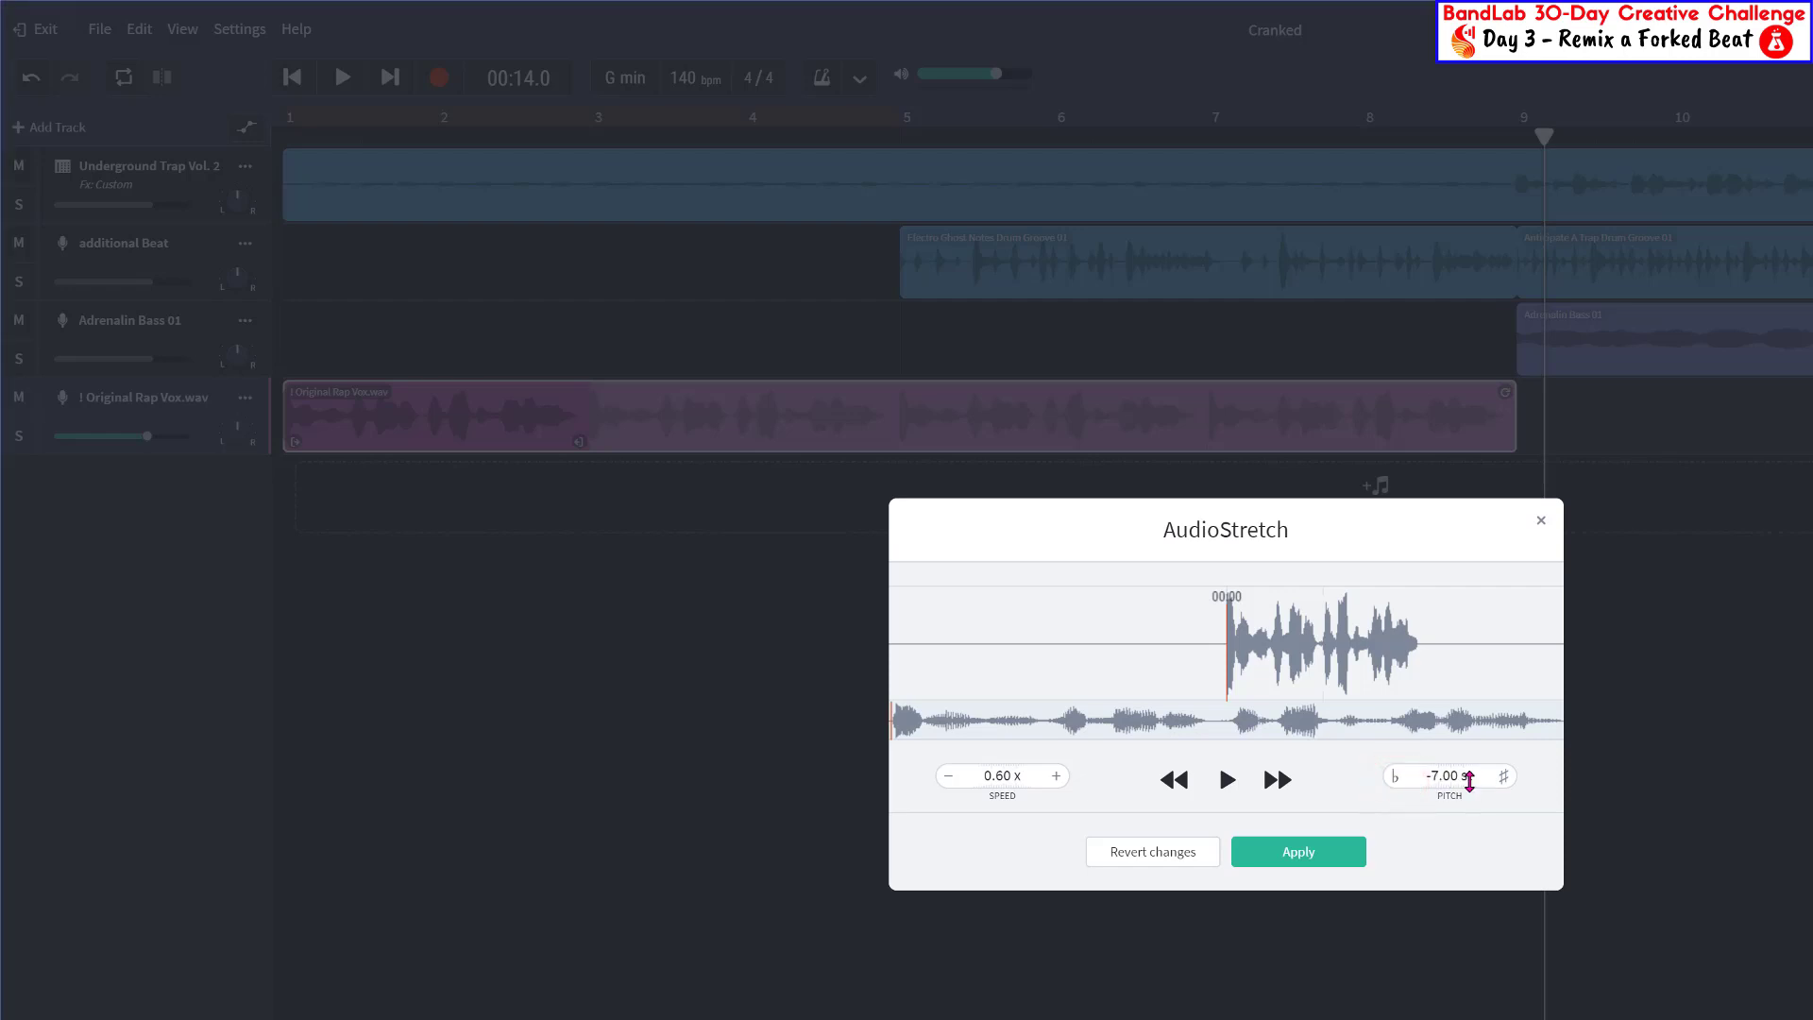
left_click(1228, 789)
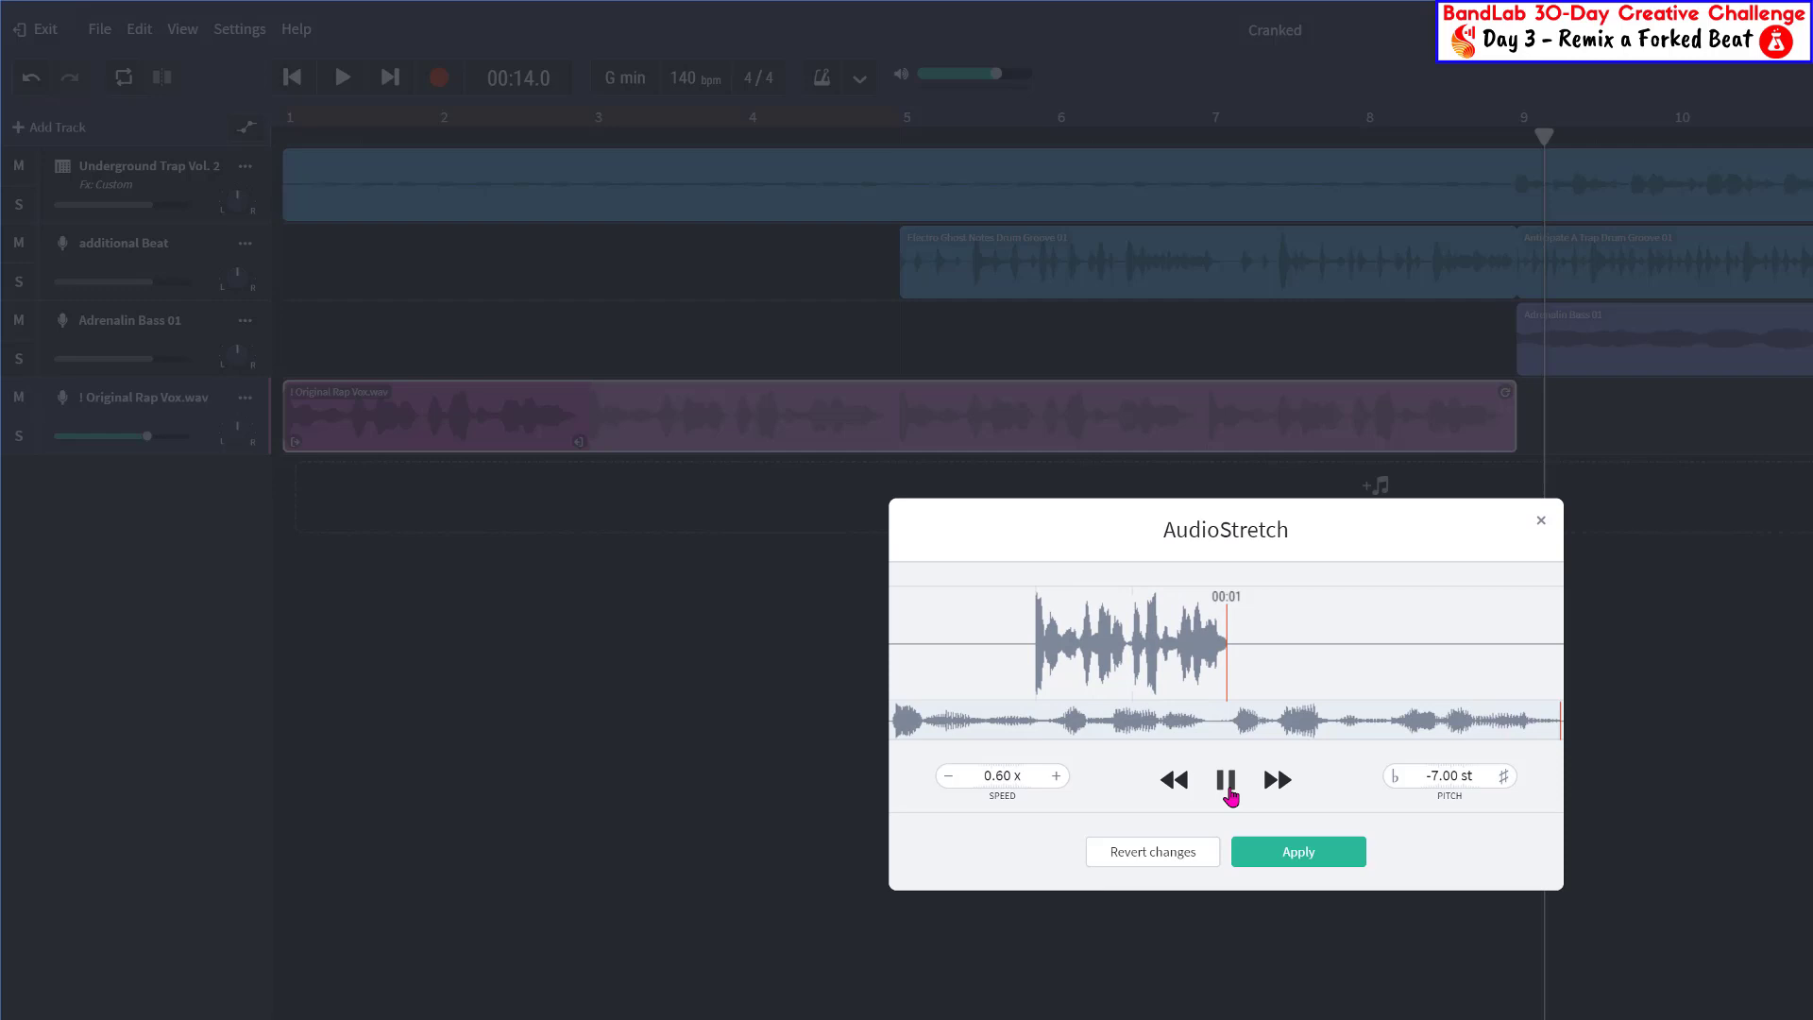
left_click(1286, 853)
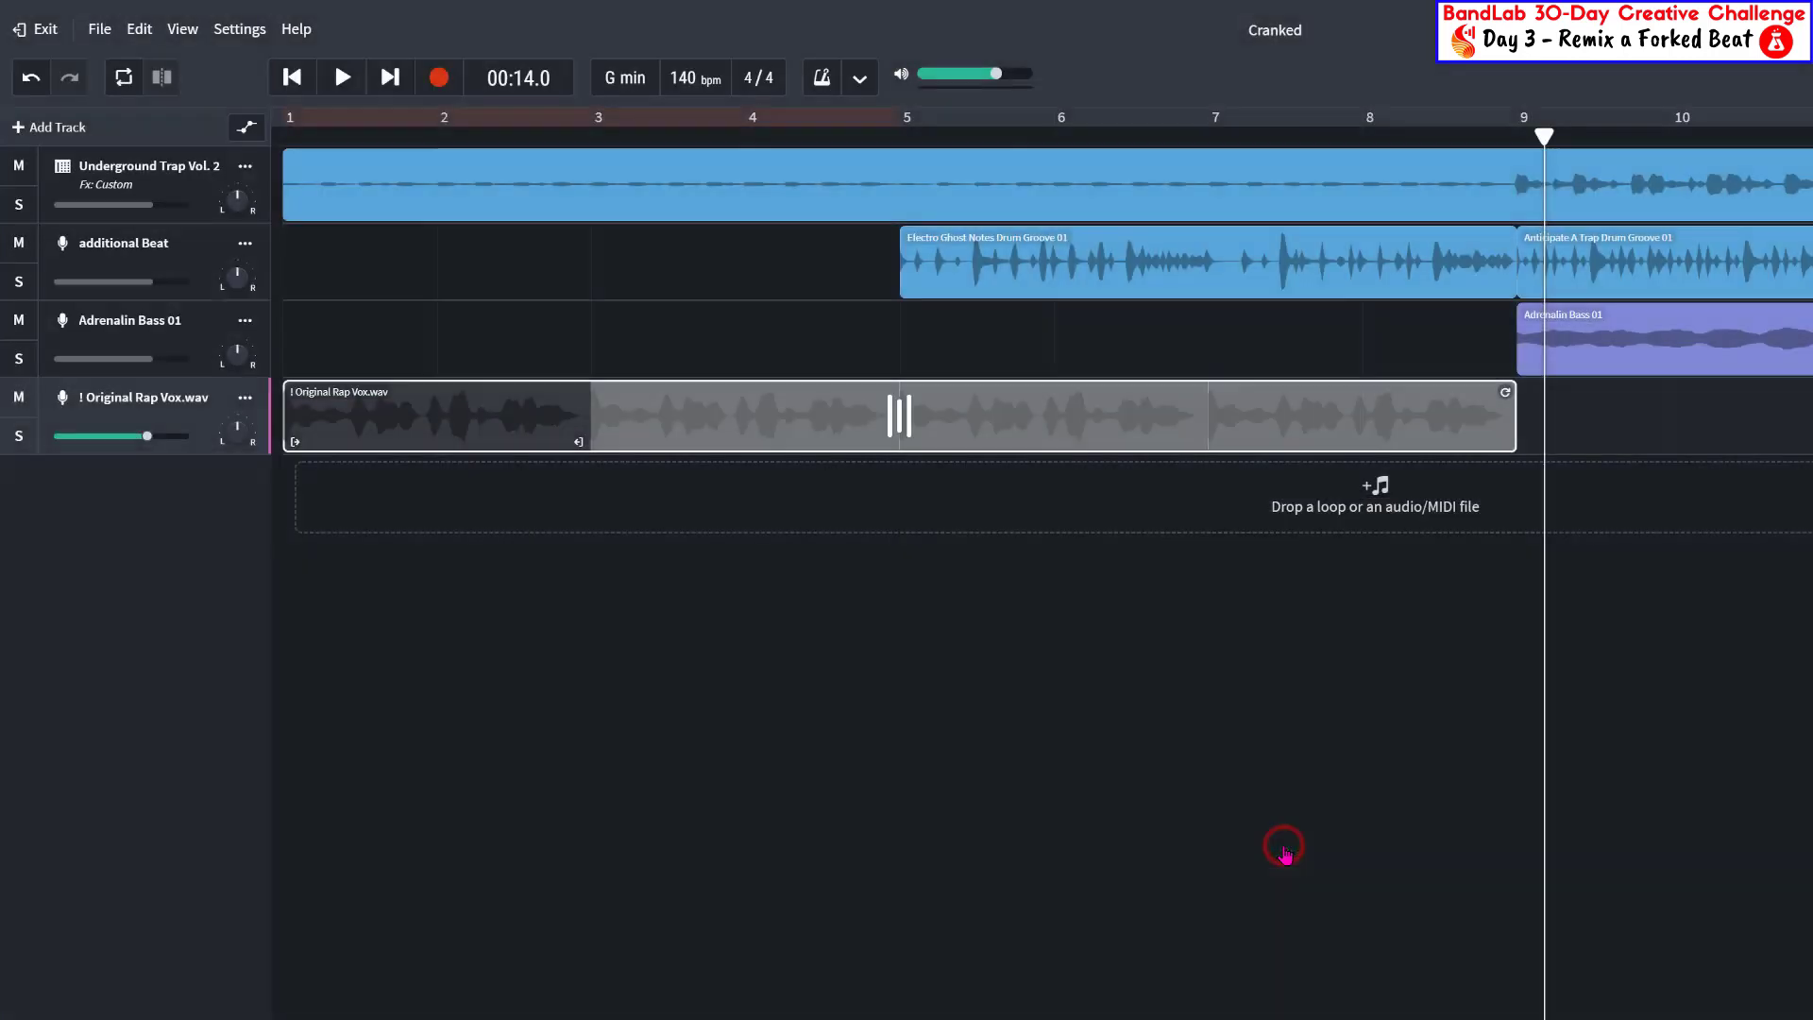
Play the pitched-down rap vocal with the beat from the start and pause around bar 5
left_click(293, 80)
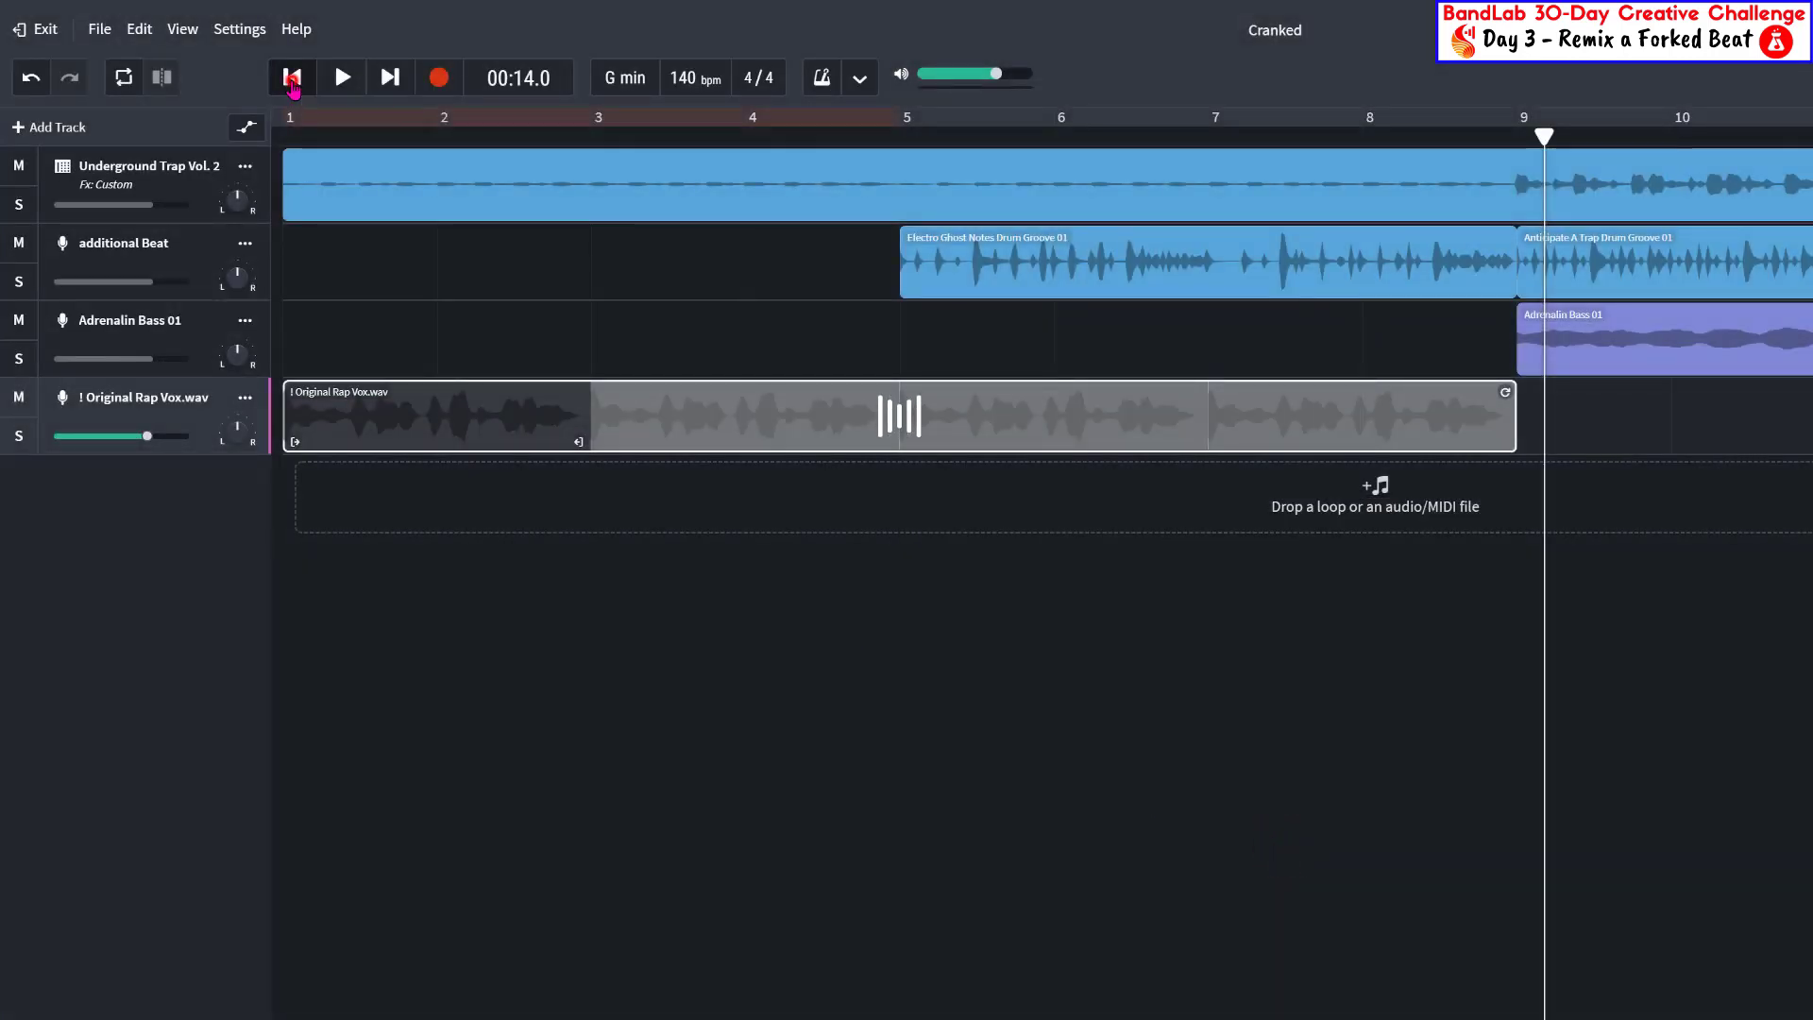
left_click(341, 79)
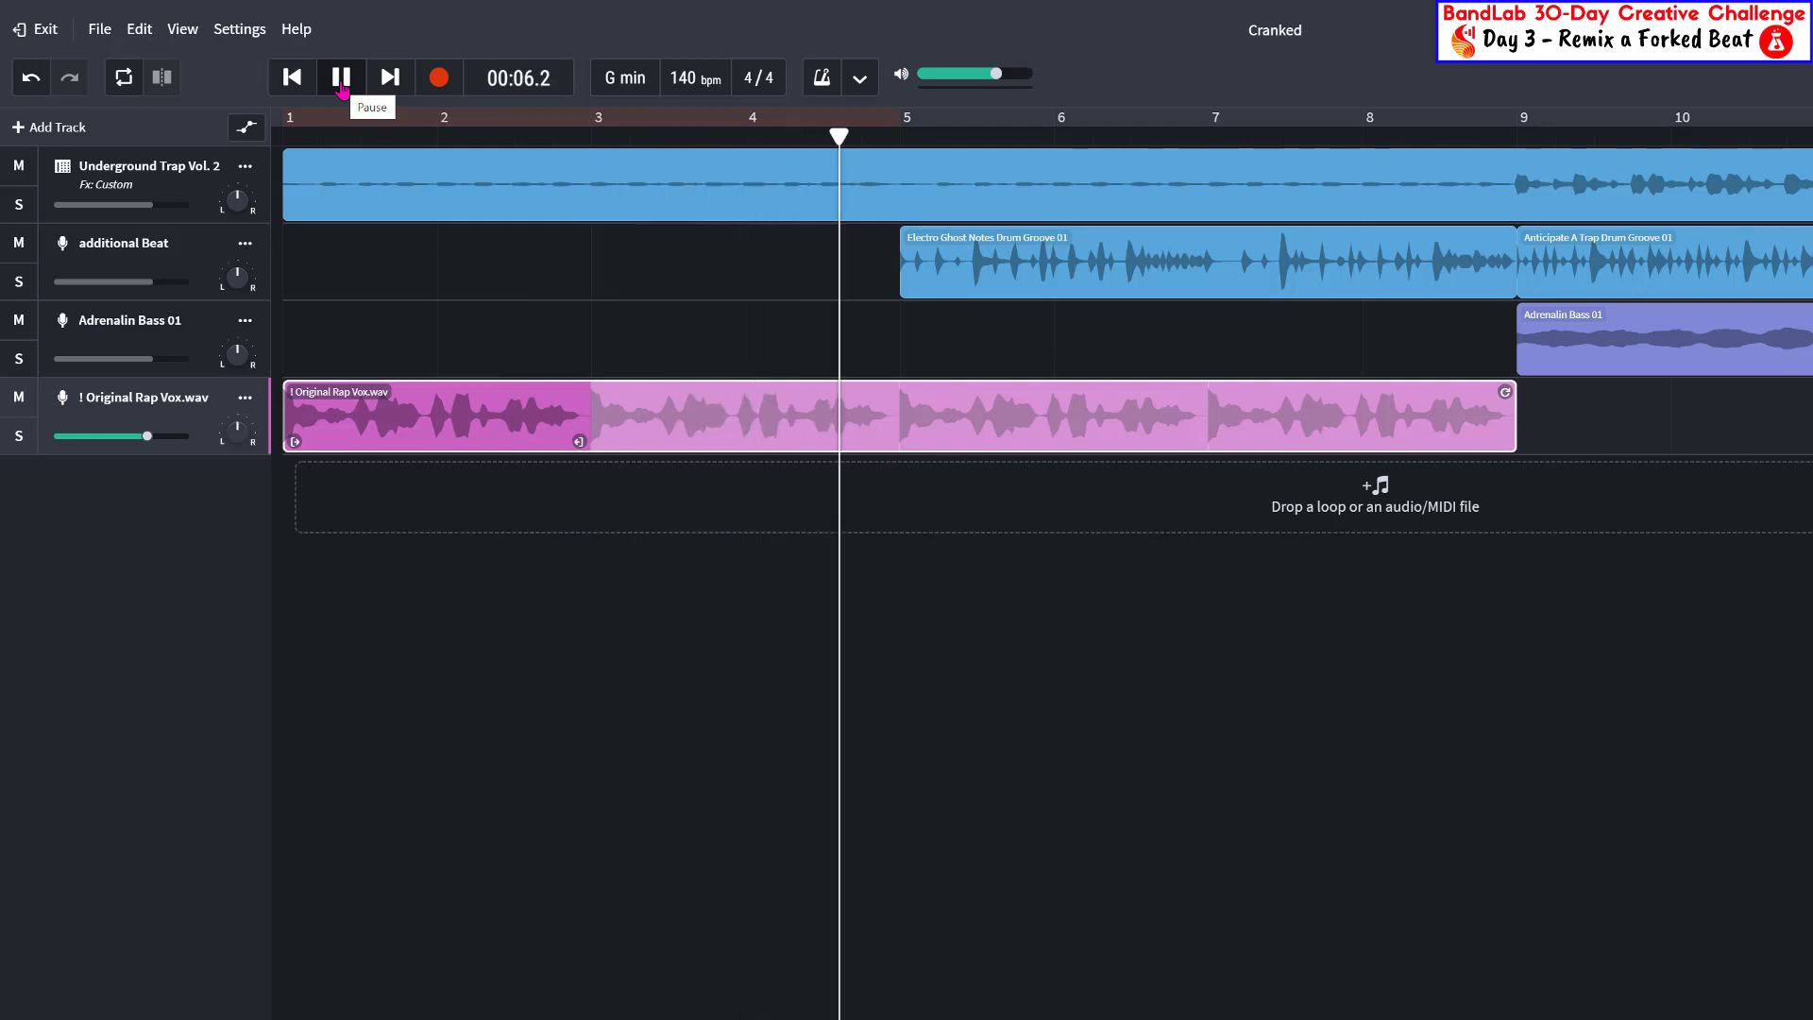
left_click(341, 80)
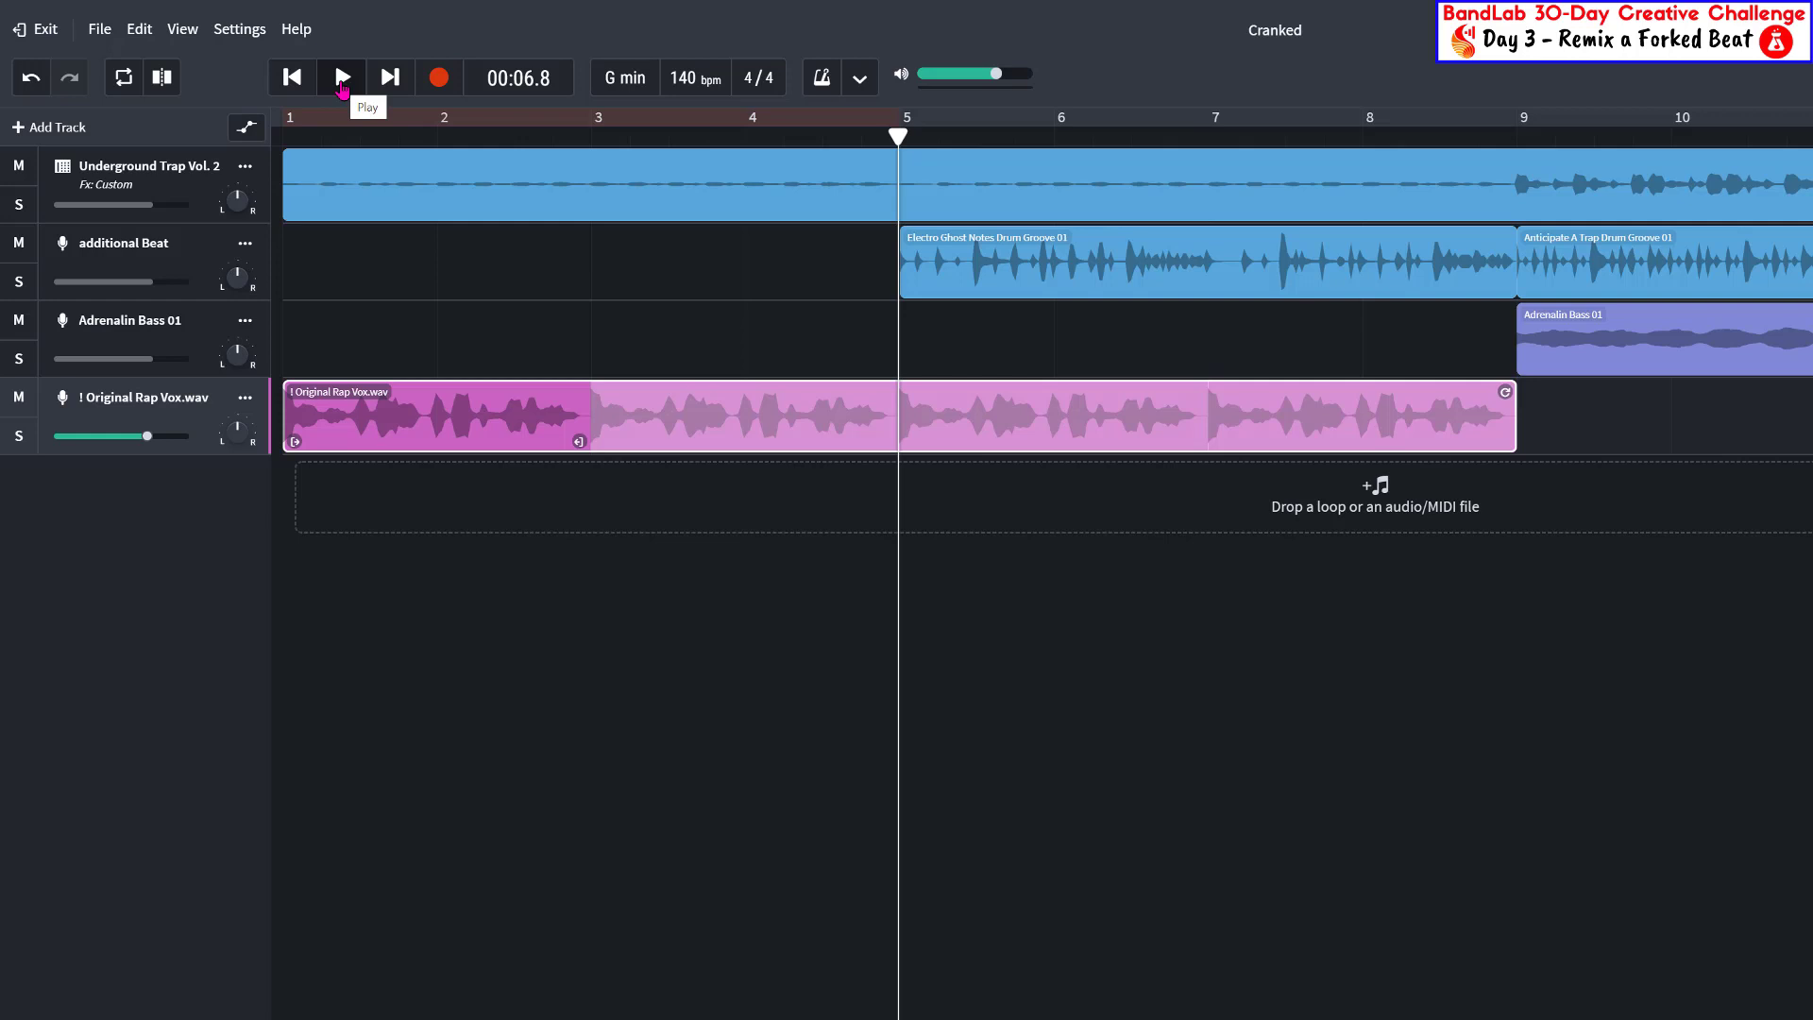
Move the looped rap vocal region to start at bar 9 and play the mix from there
scroll(1599, 643, "down", 2)
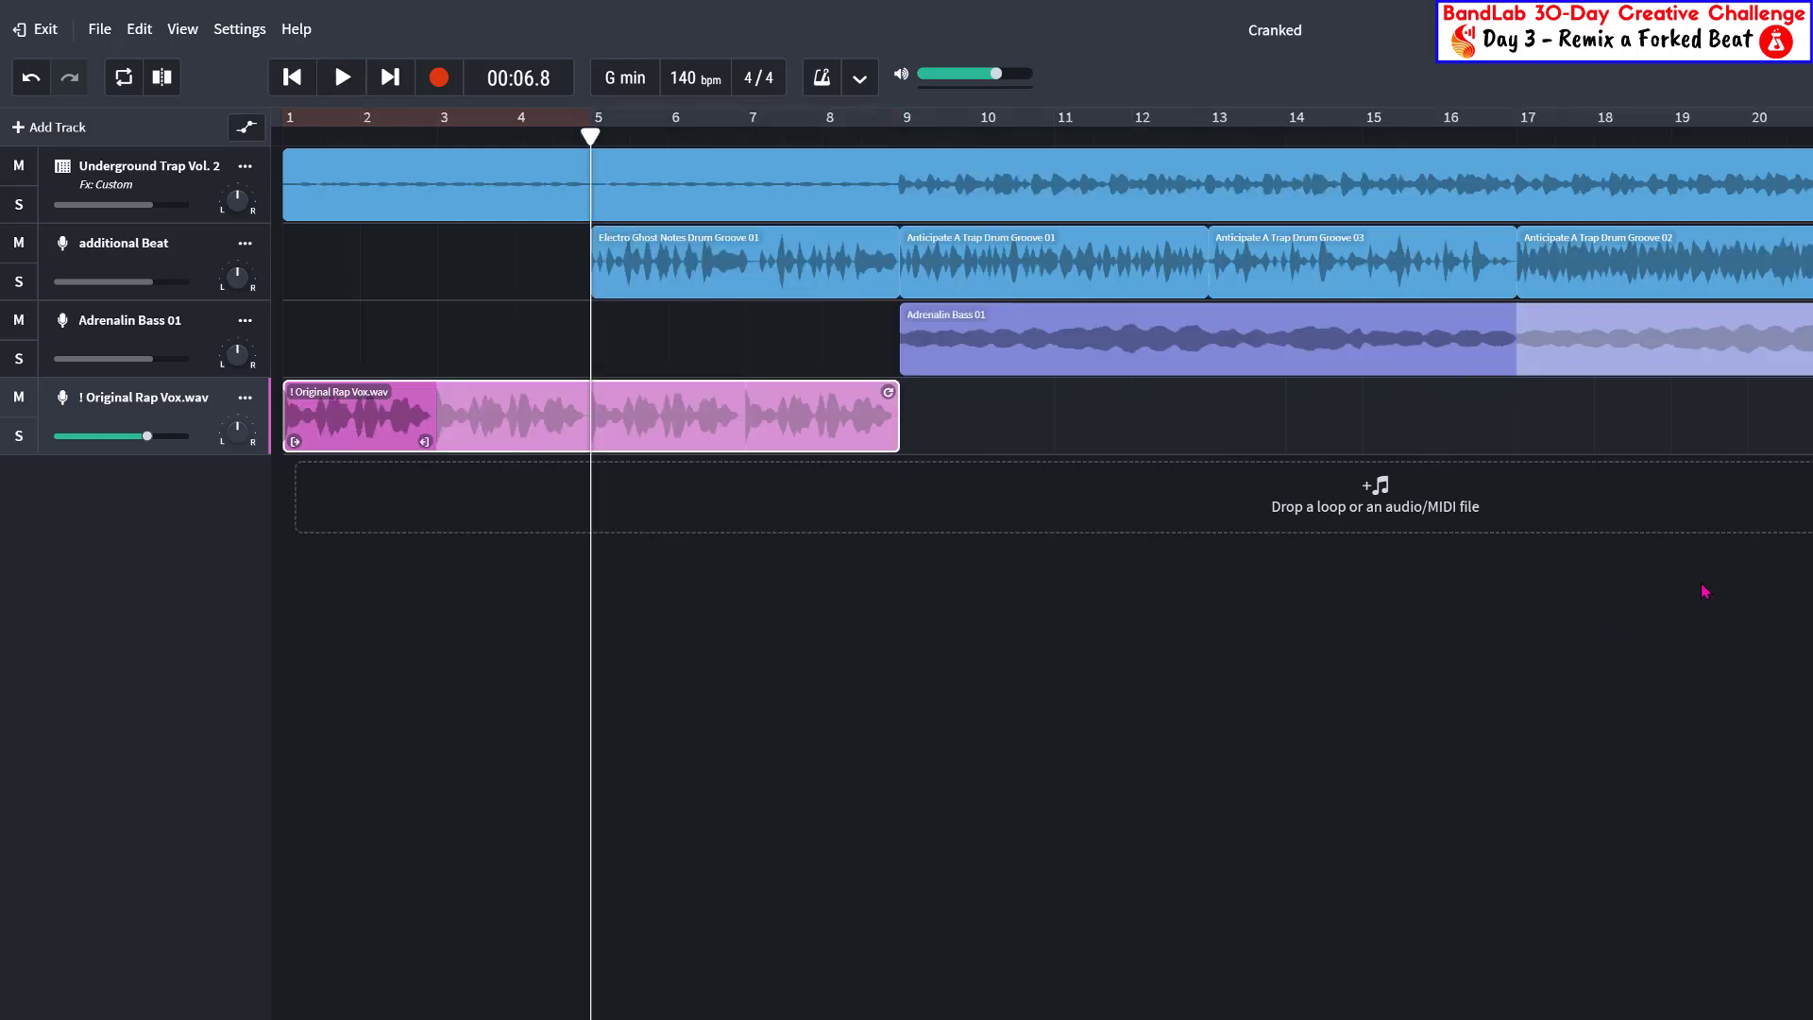
left_click_drag(502, 417, 1098, 422)
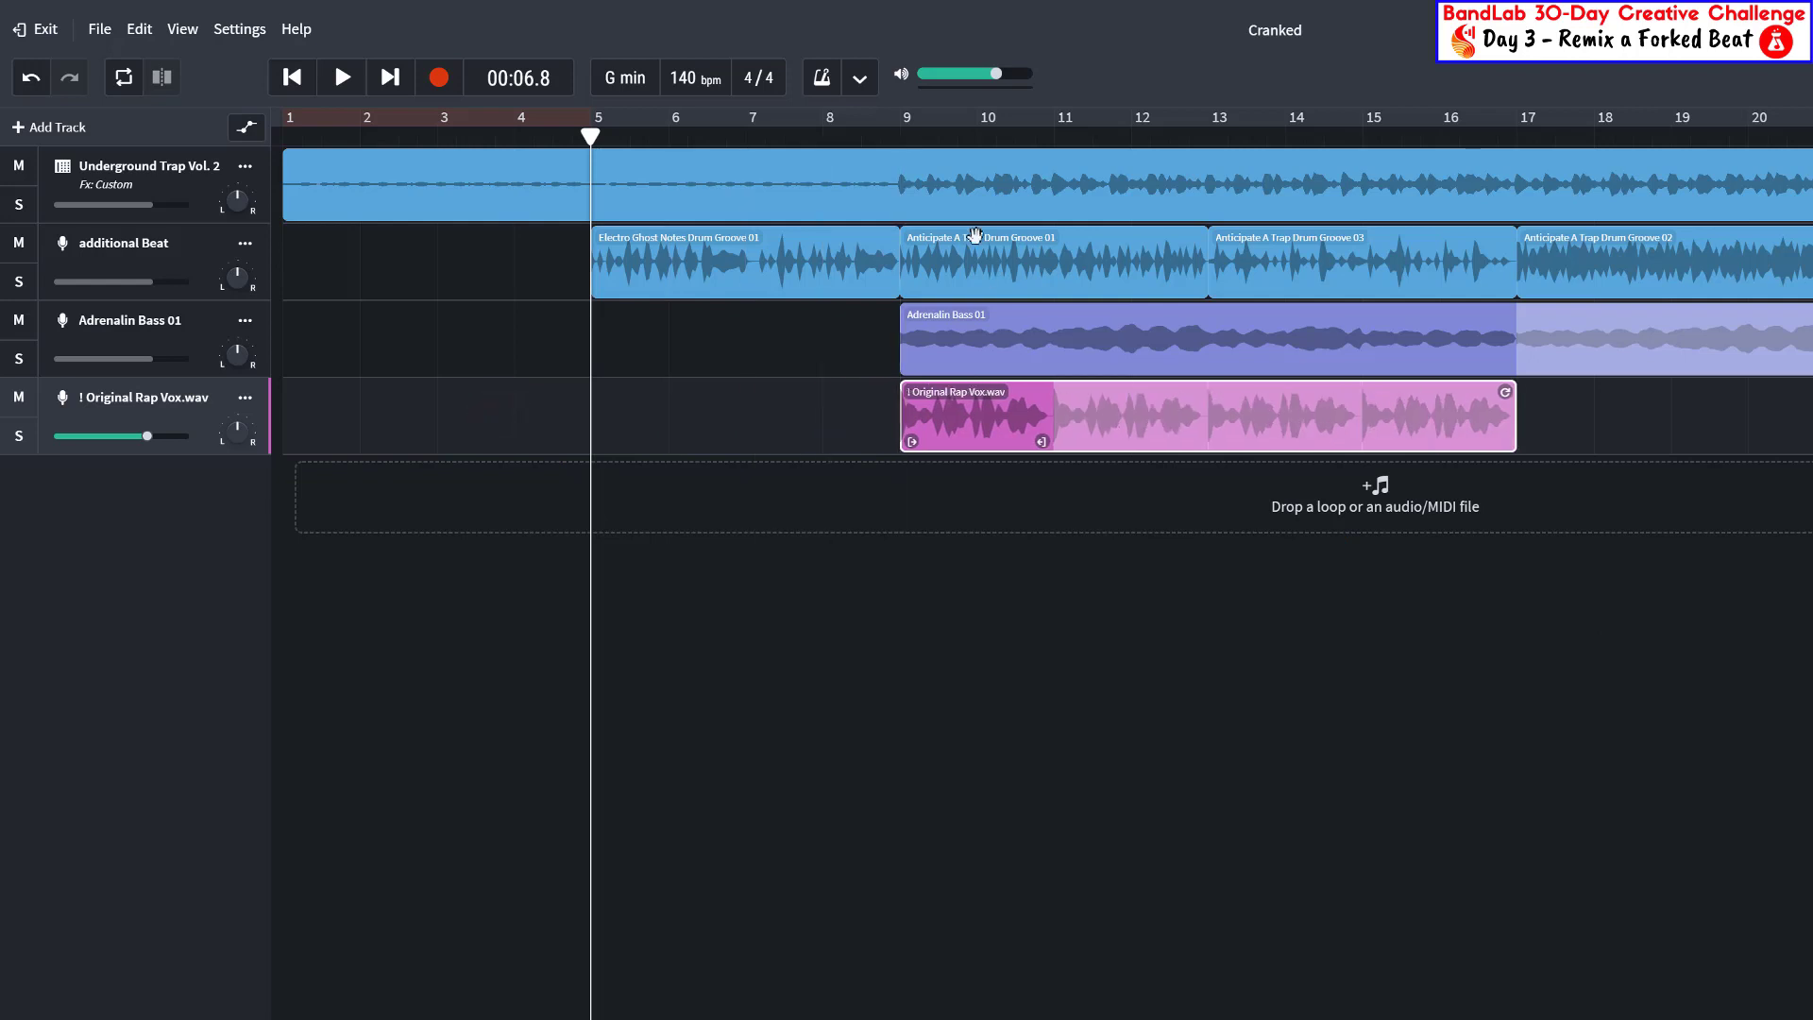
left_click(900, 137)
key("space")
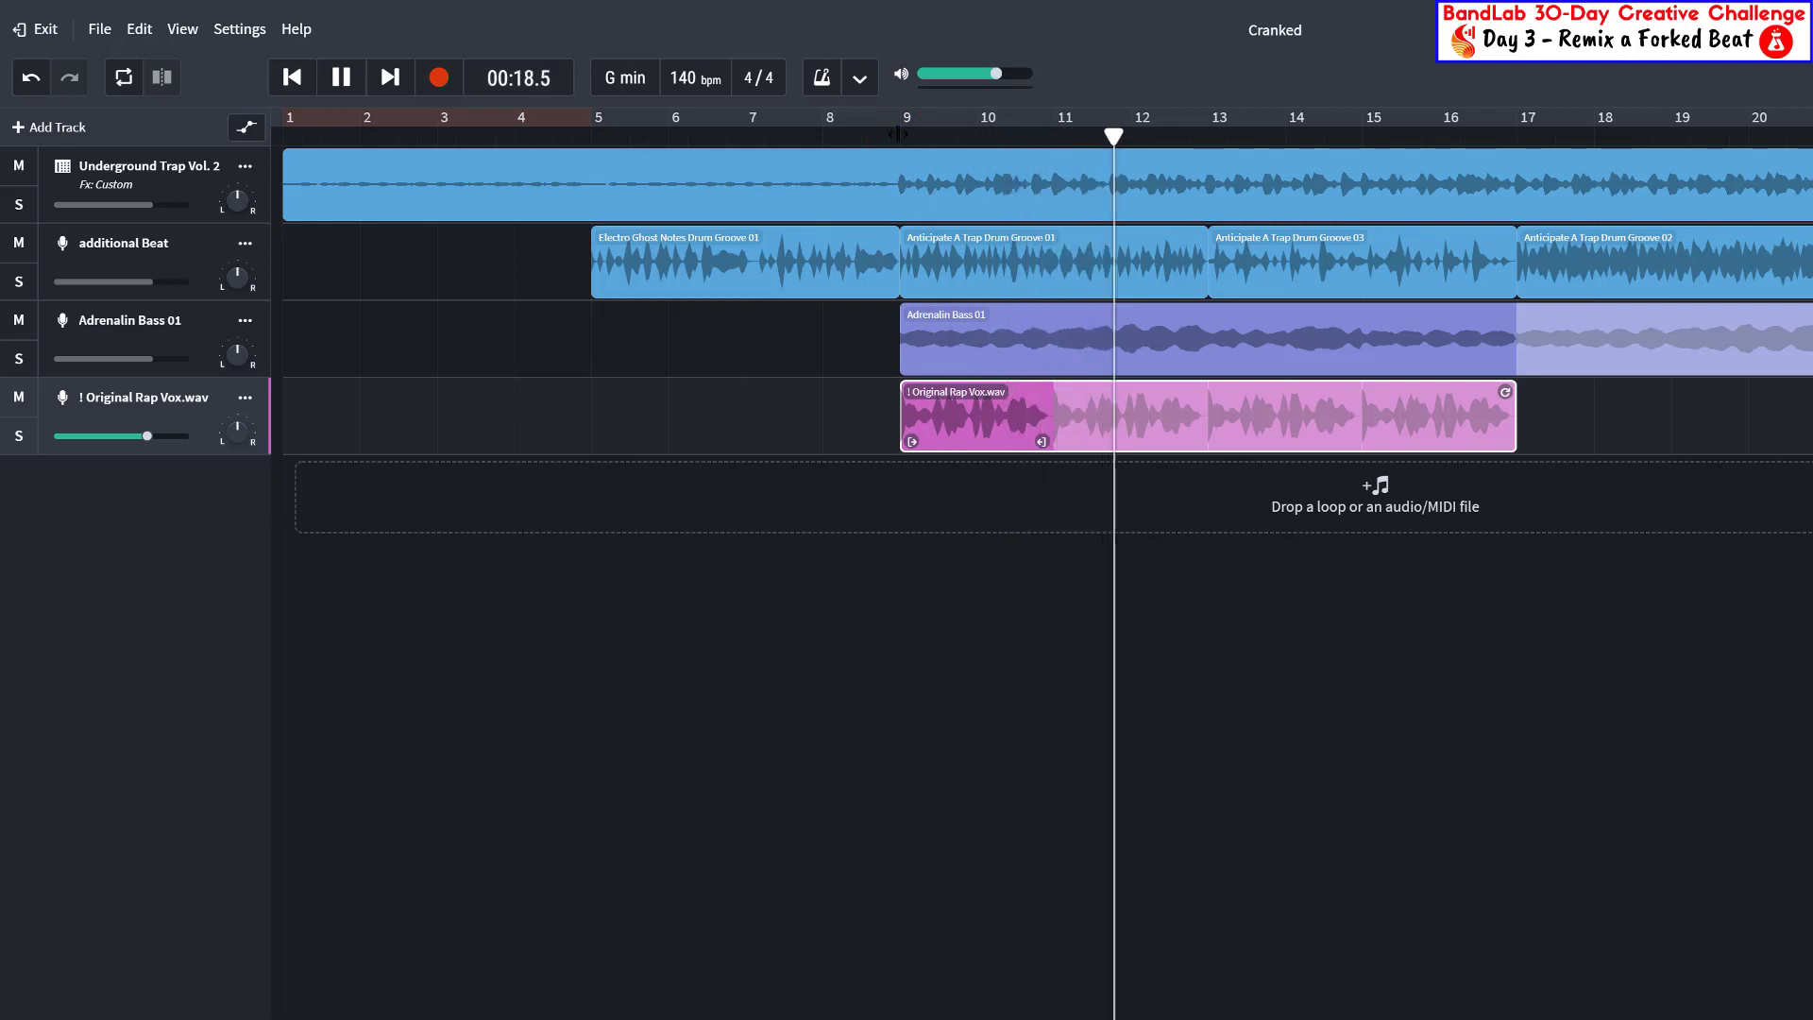
key("space")
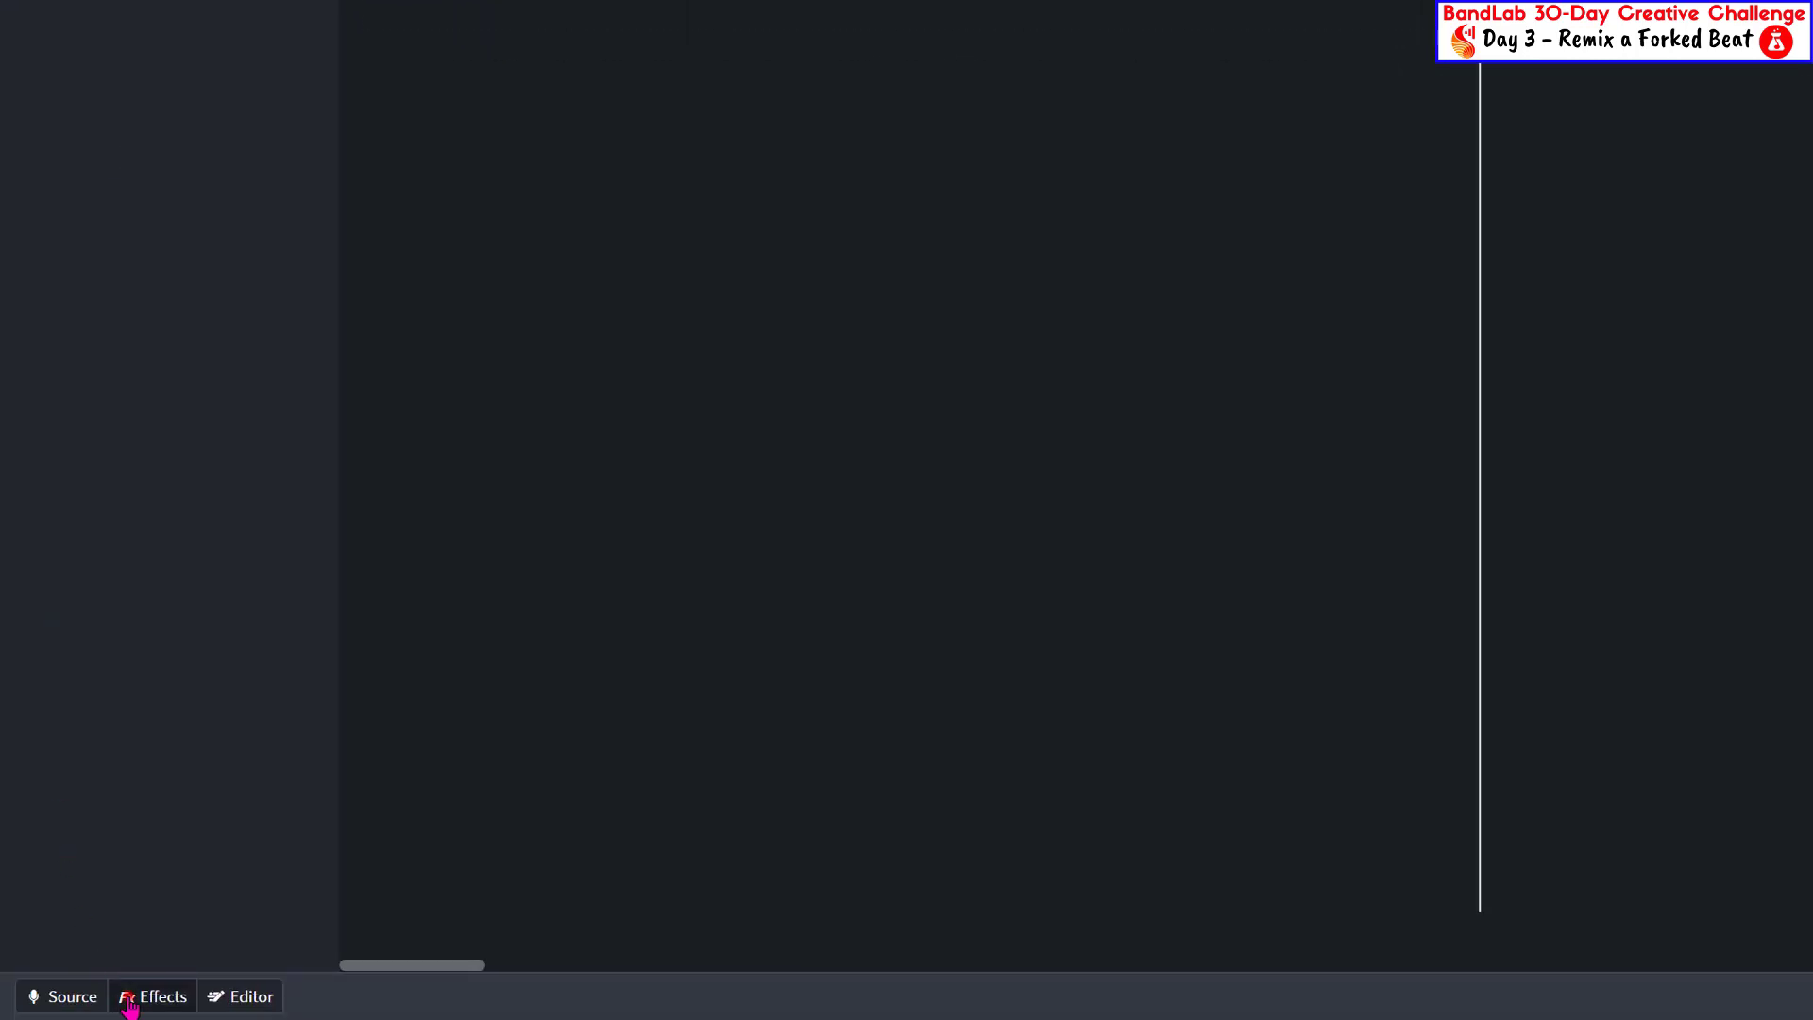
Add the TecLab BA-2A compressor from the Dynamics effects to the rap vocal track
left_click(122, 992)
left_click(453, 784)
mouse_move(471, 796)
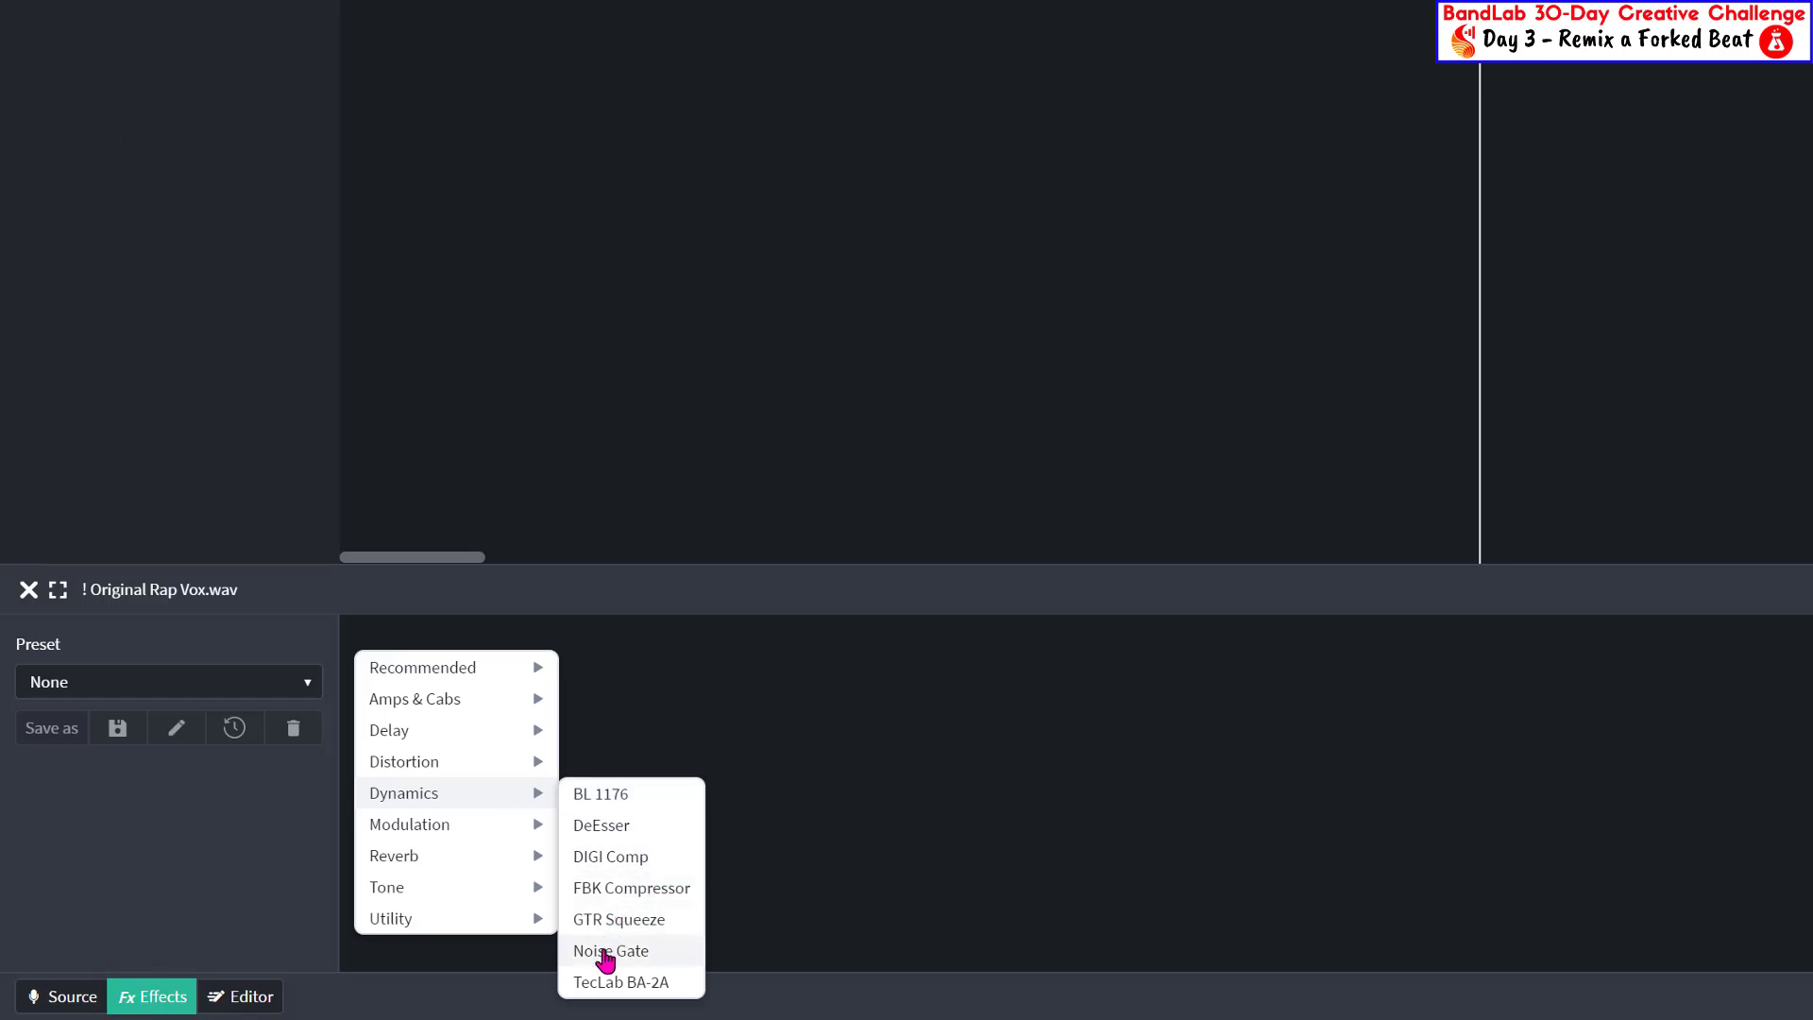
left_click(590, 982)
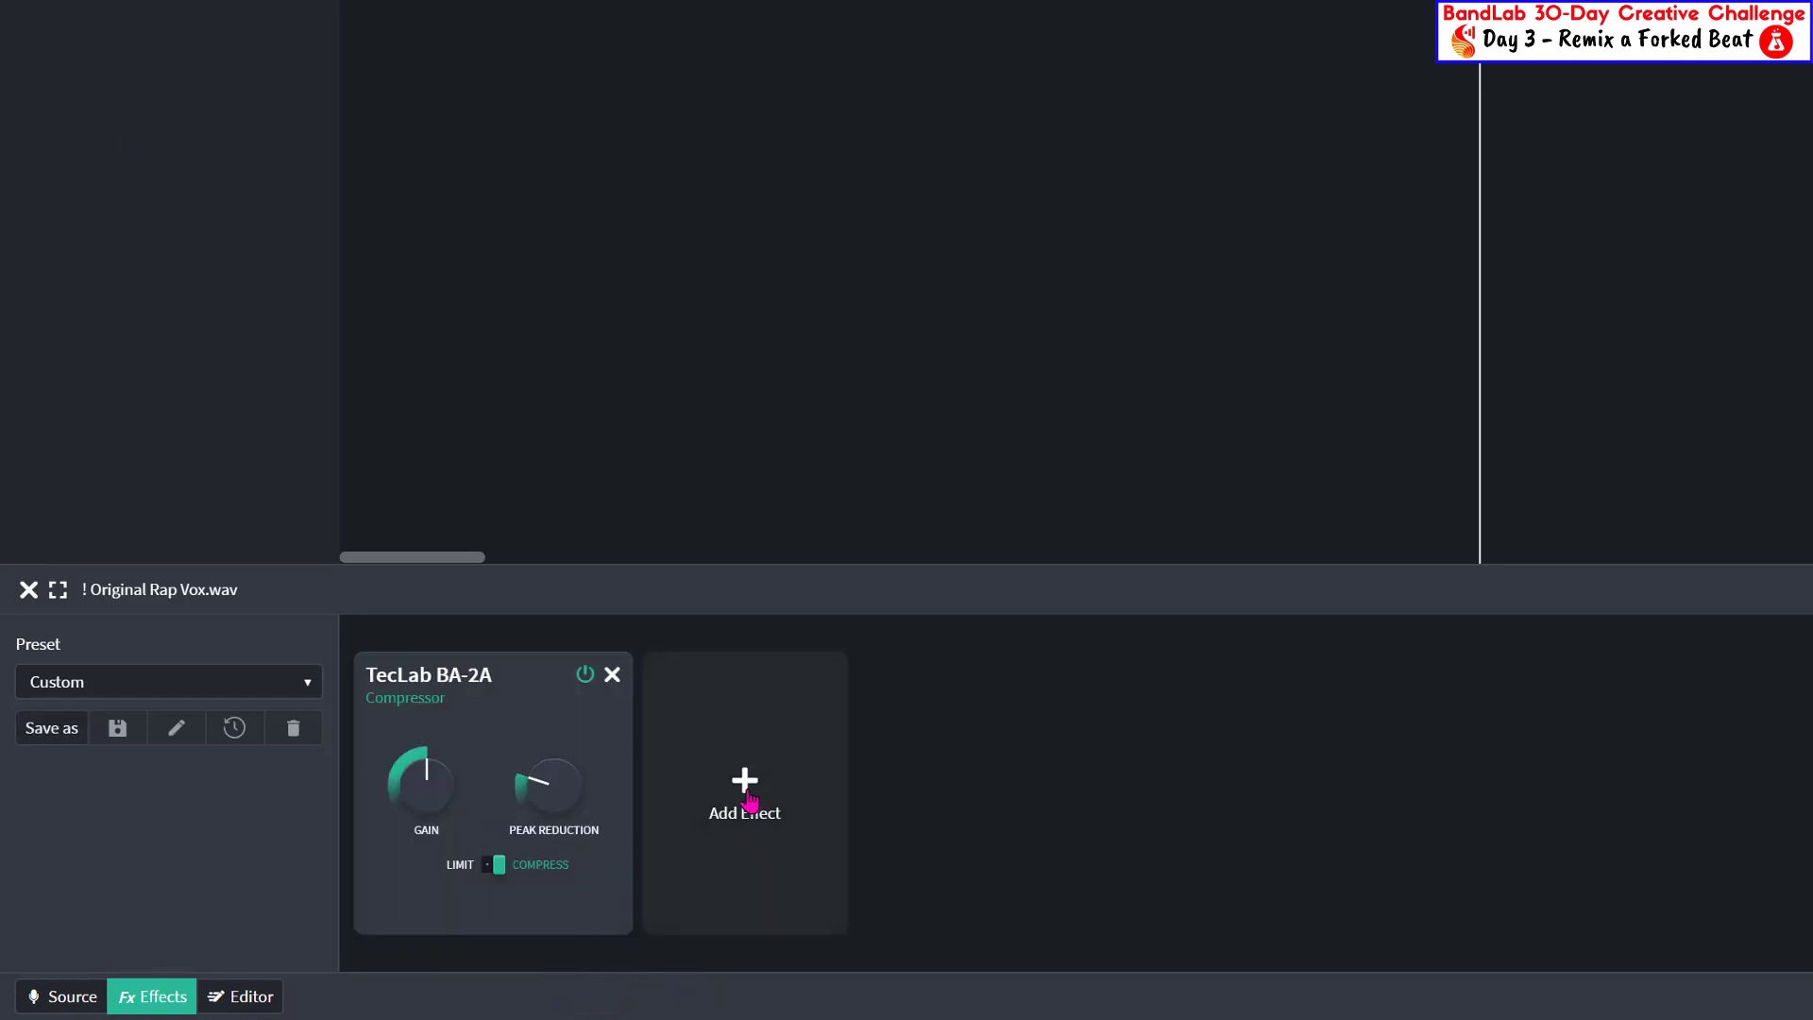
Add an EQ3-M equalizer and a Multi Filter after the compressor on the rap vocal track
left_click(745, 795)
mouse_move(749, 798)
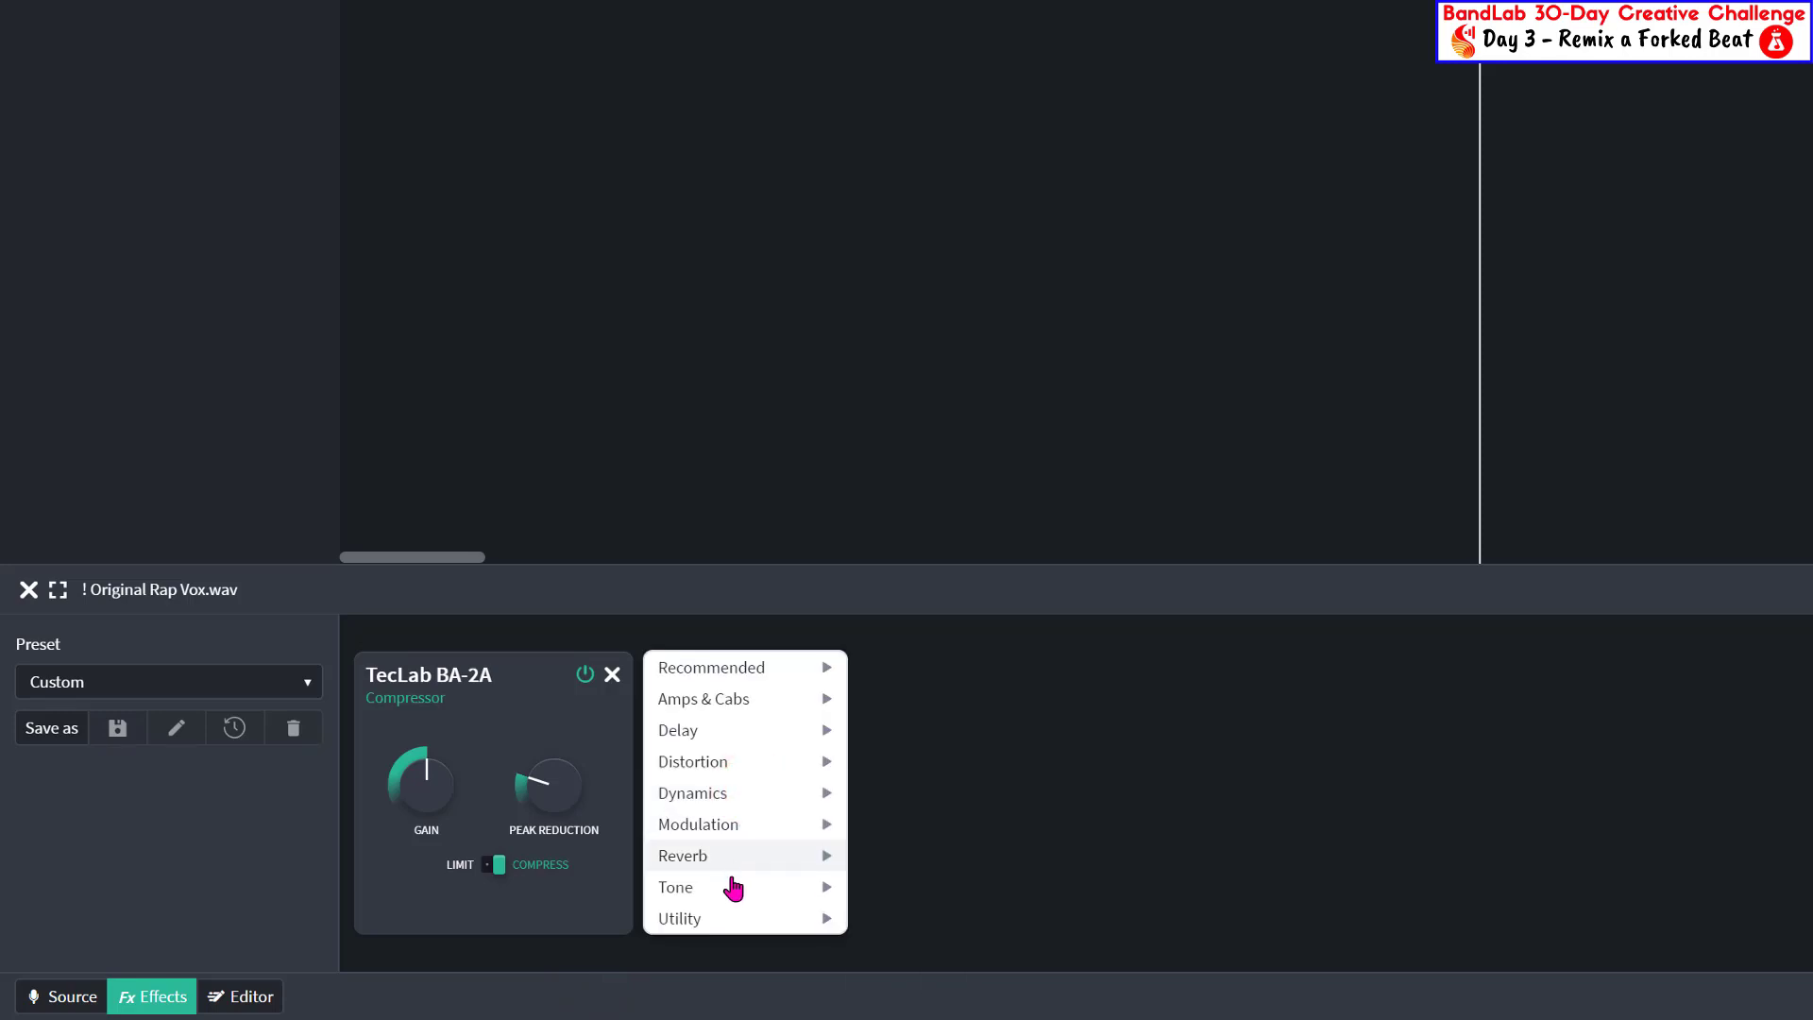
mouse_move(734, 888)
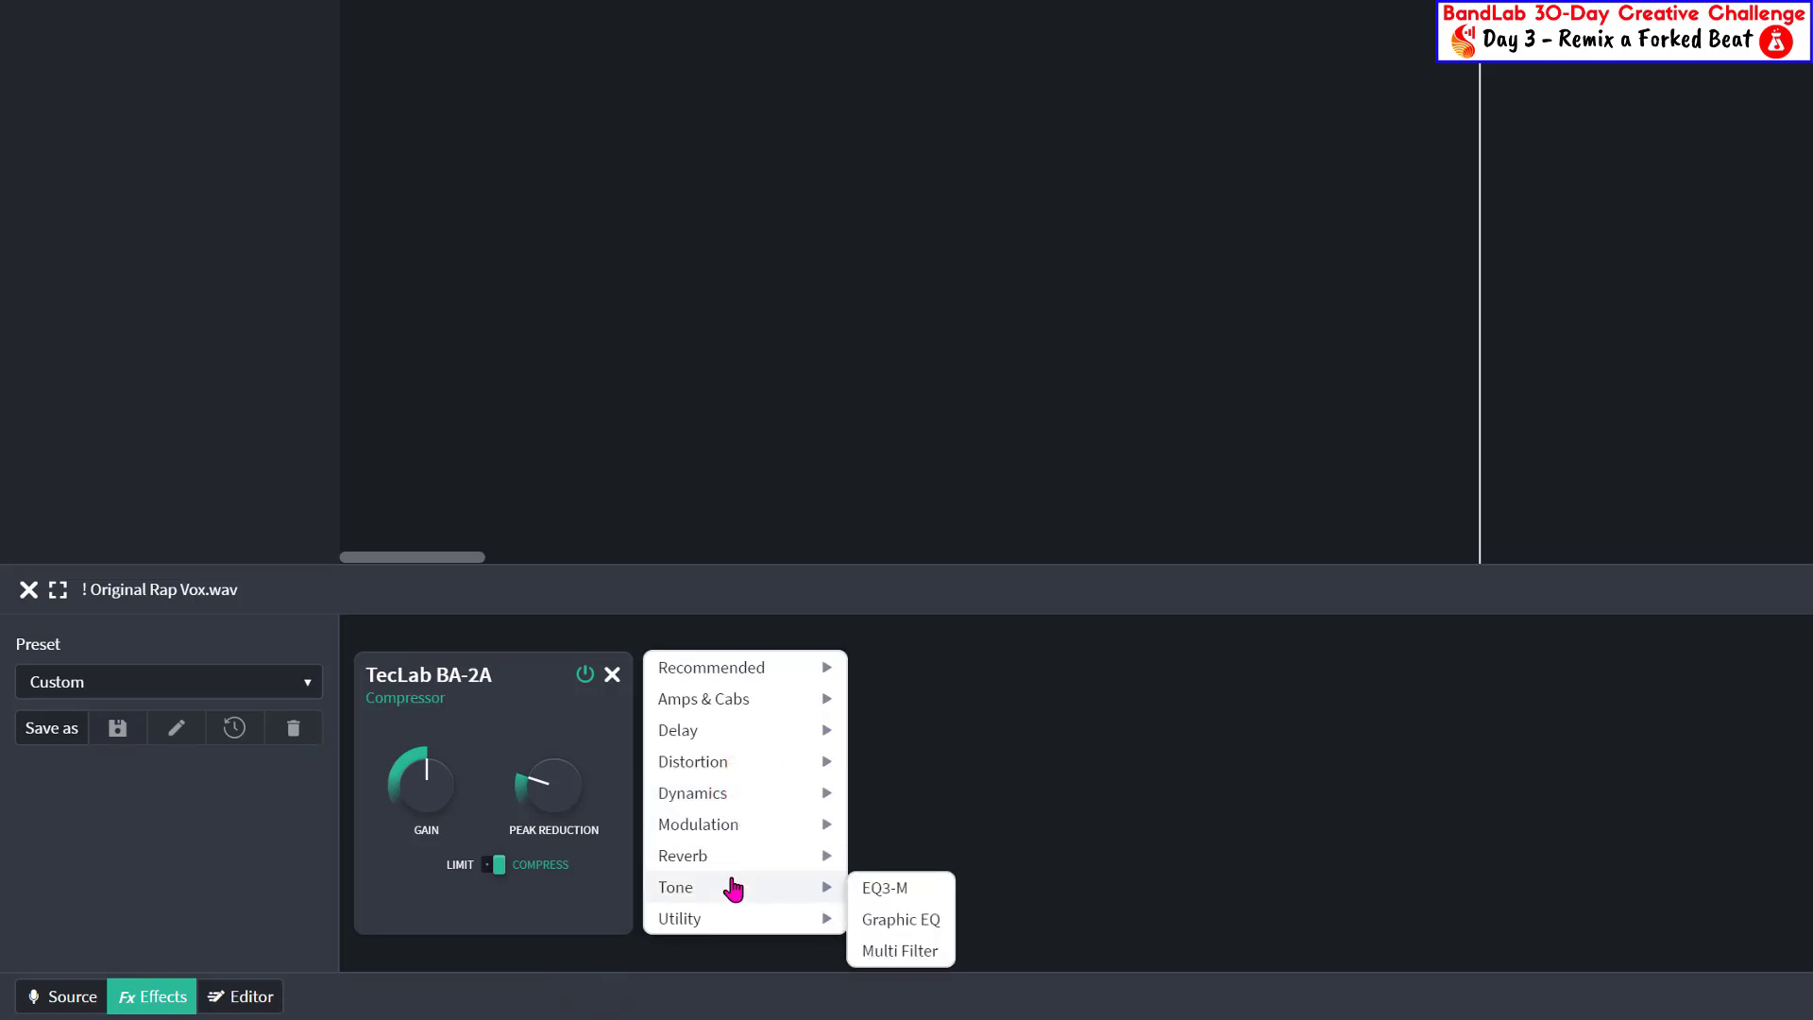
left_click(885, 890)
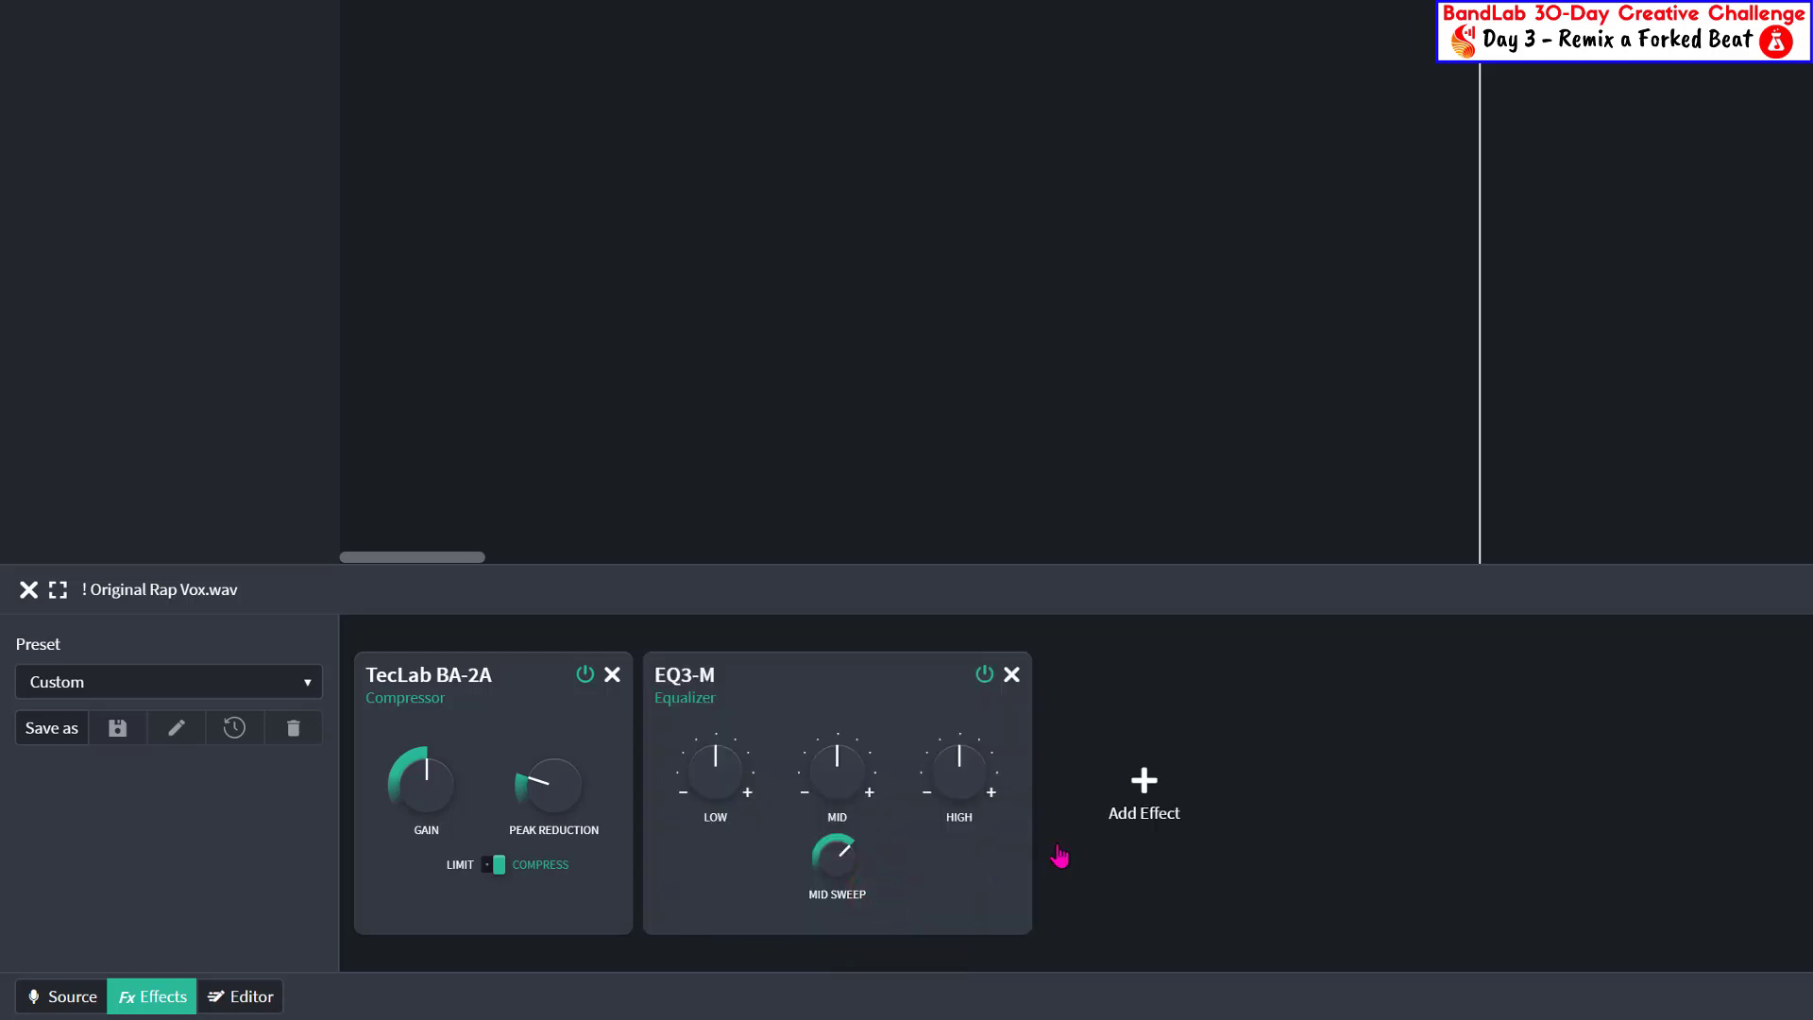
left_click(1135, 810)
mouse_move(1130, 892)
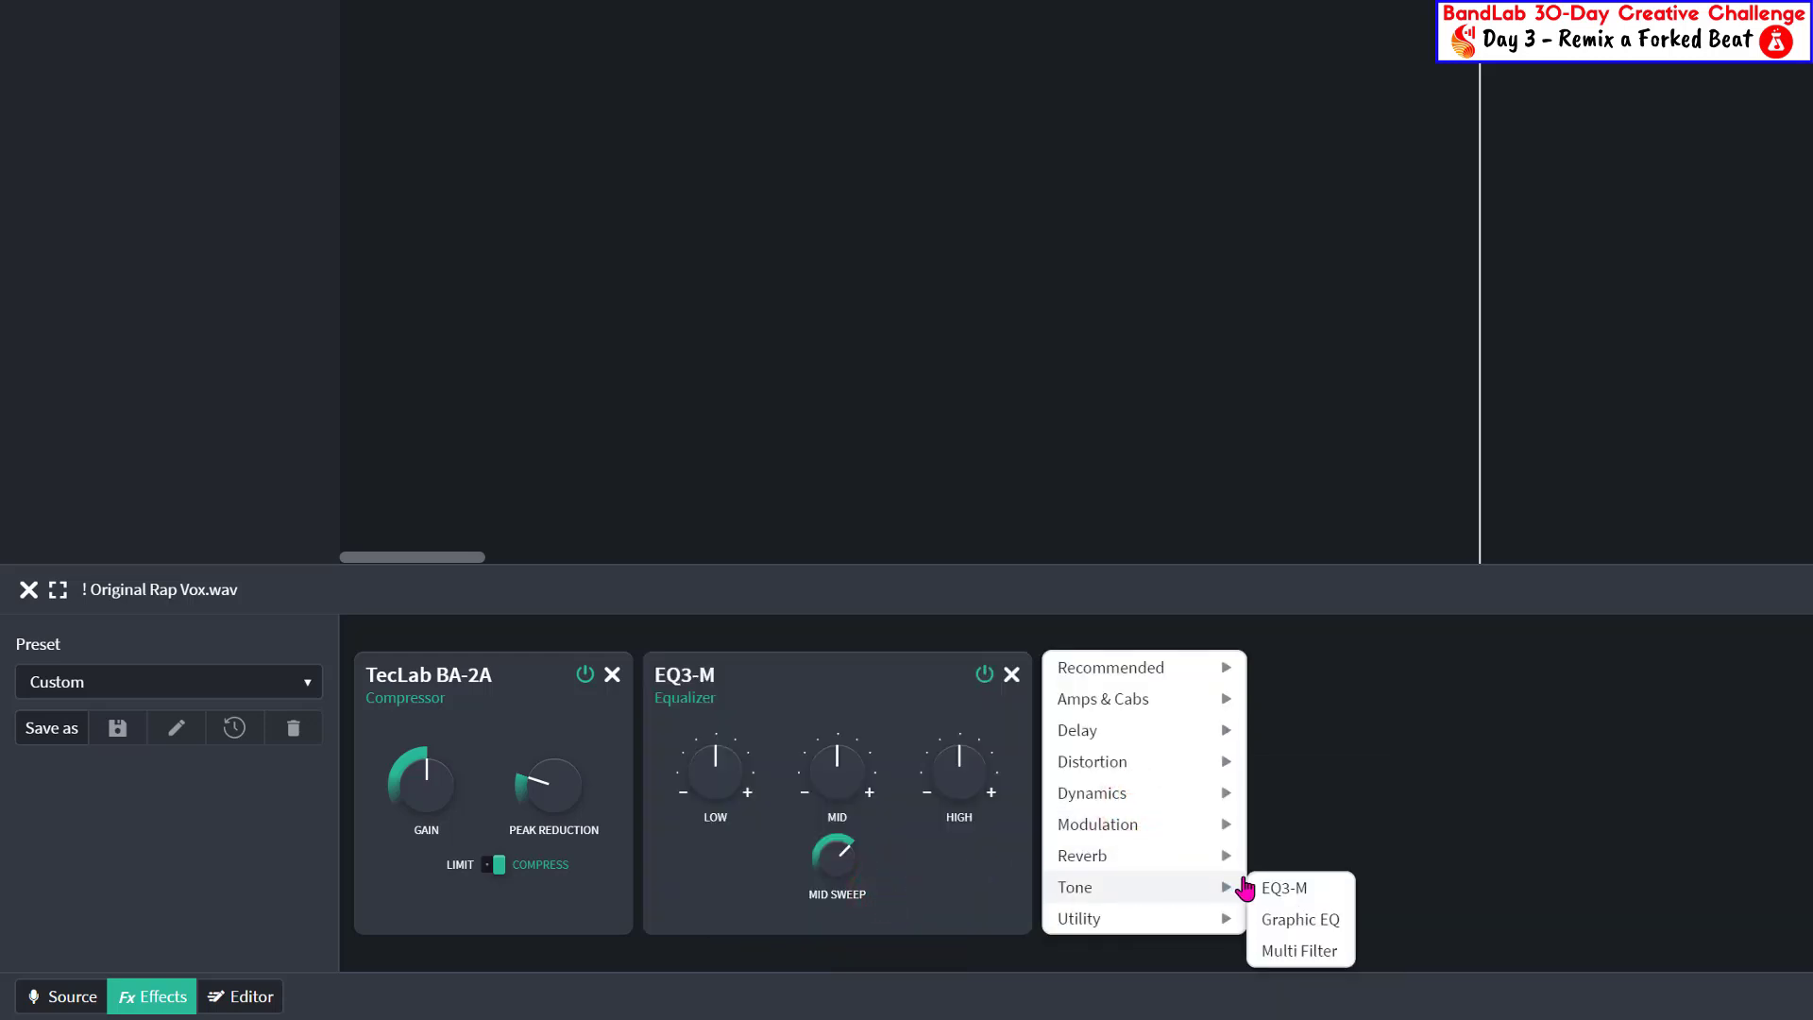
left_click(1296, 952)
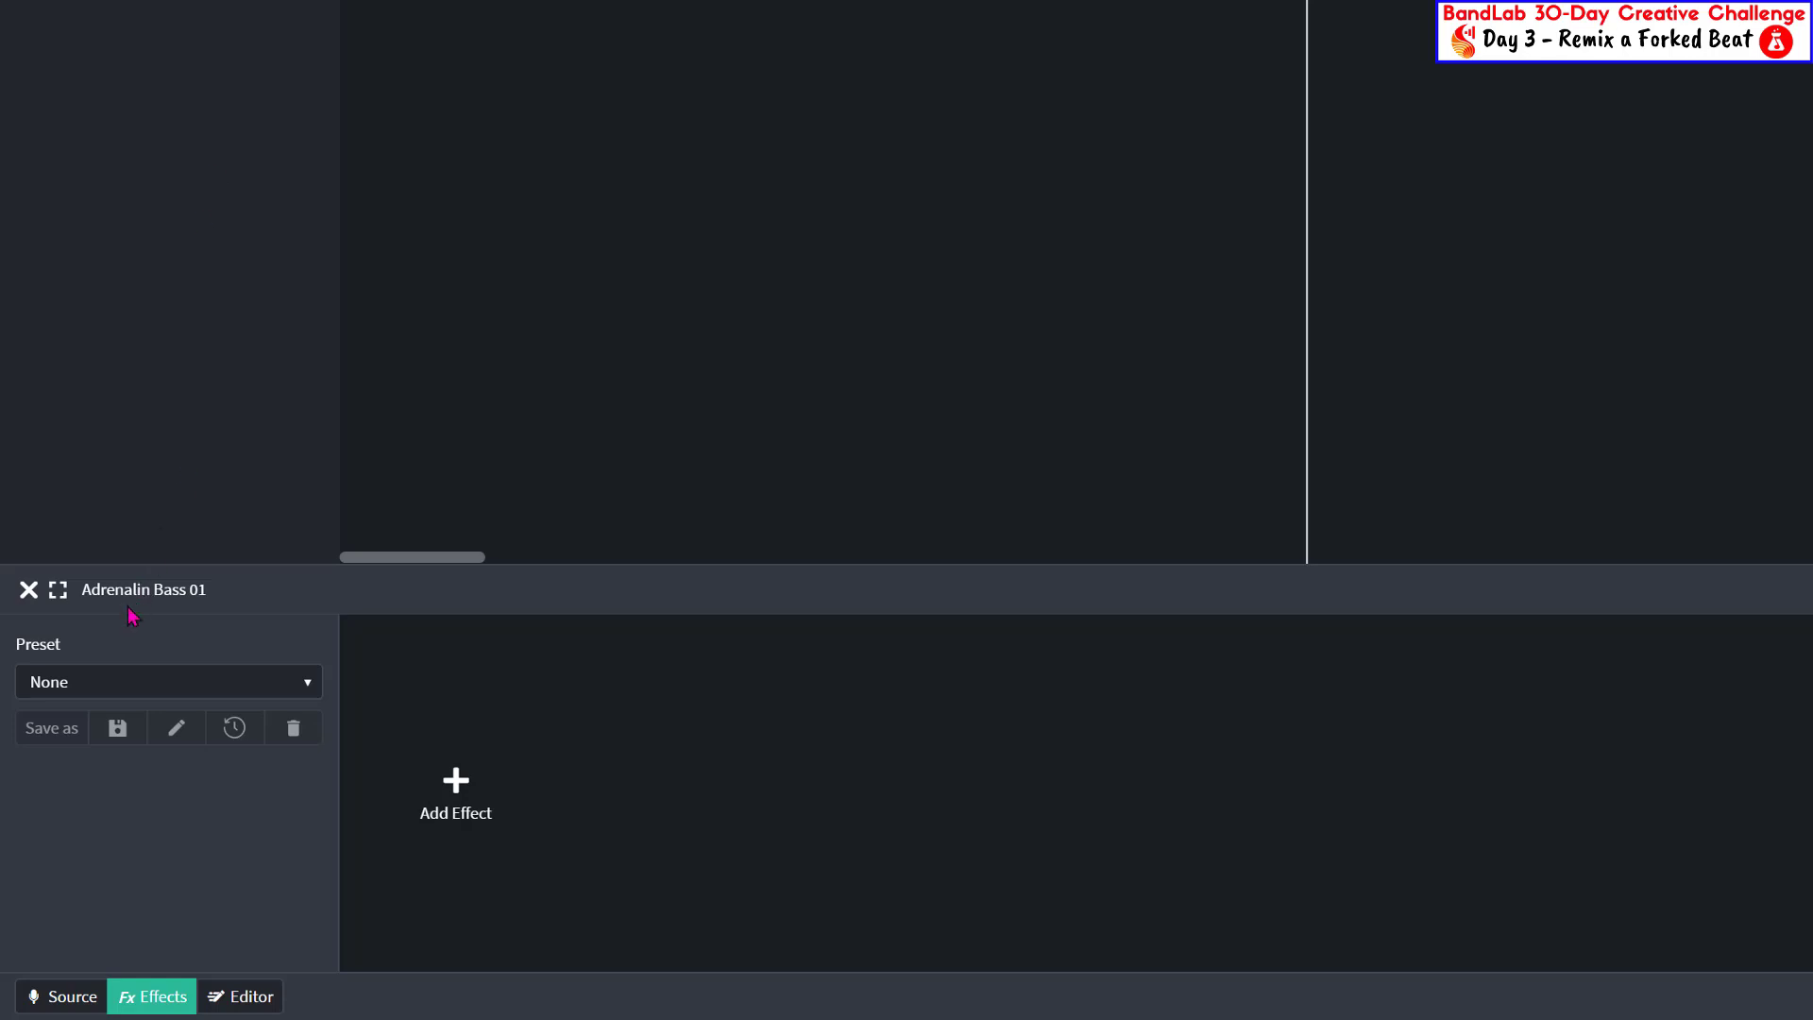
Apply the saved Voice Note Cranked preset to the Adrenalin Bass 01 track and pause the mix playback around bar 17
left_click(97, 681)
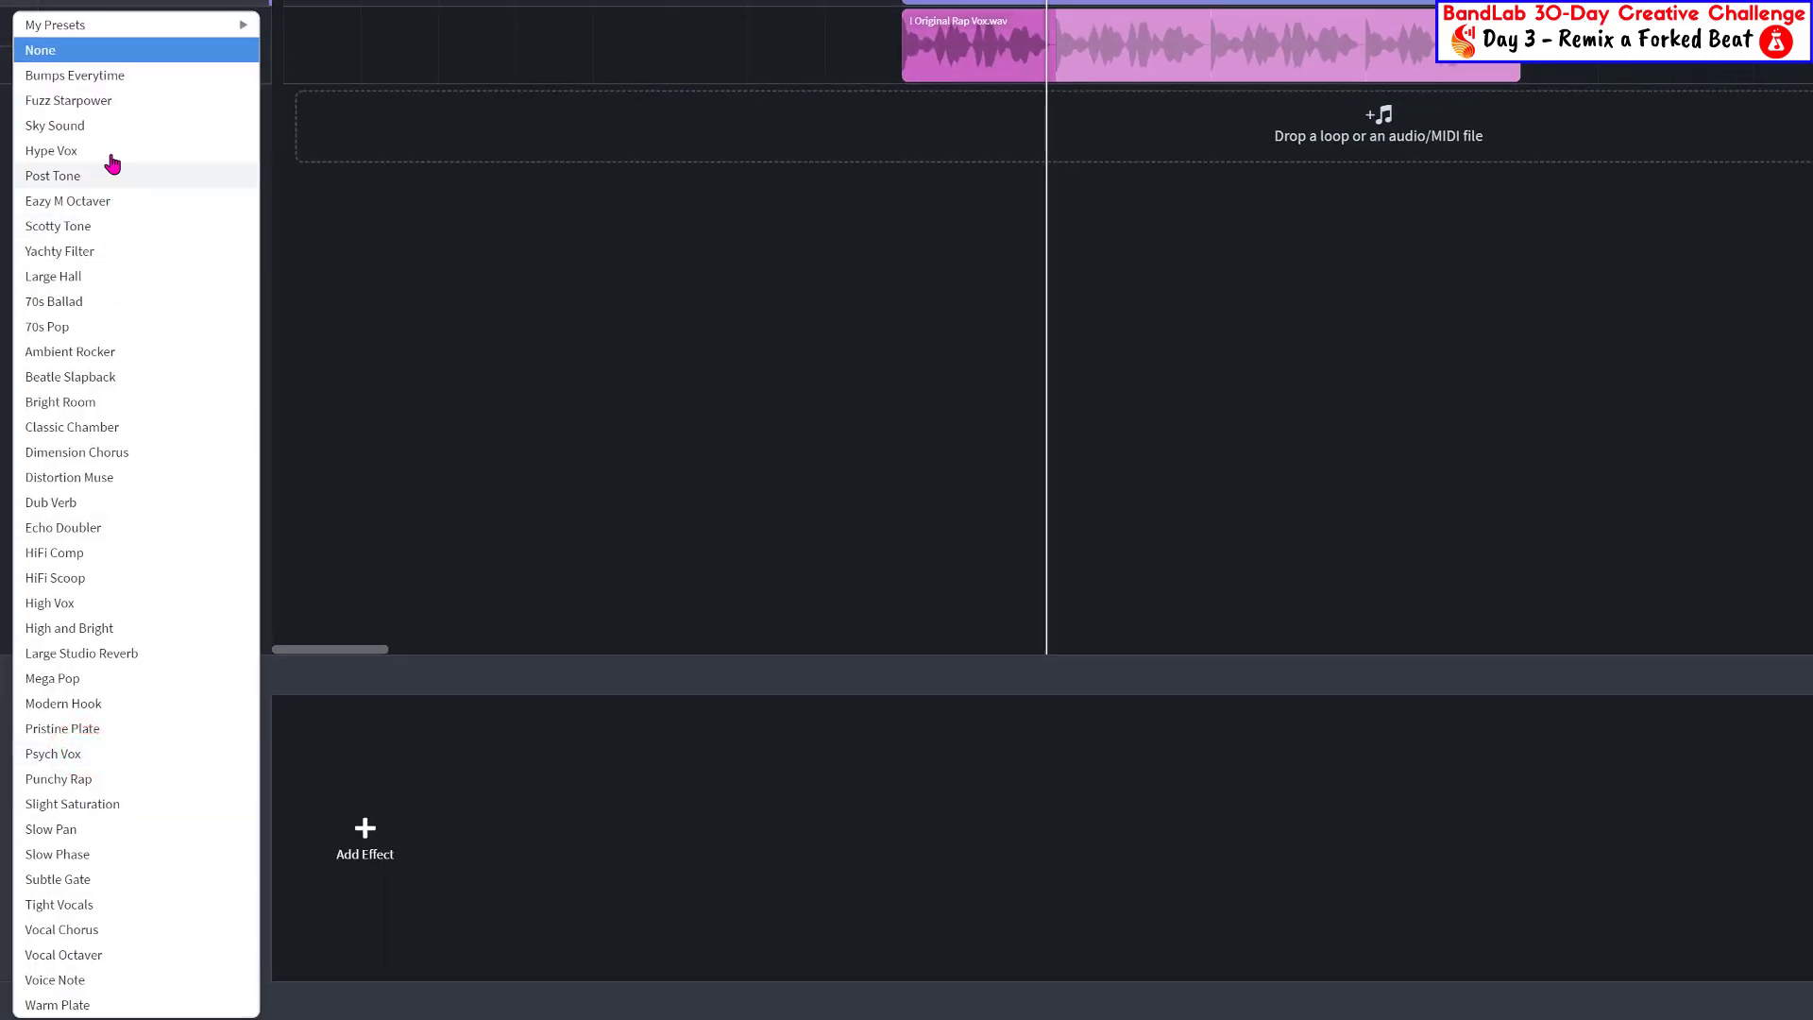
mouse_move(120, 28)
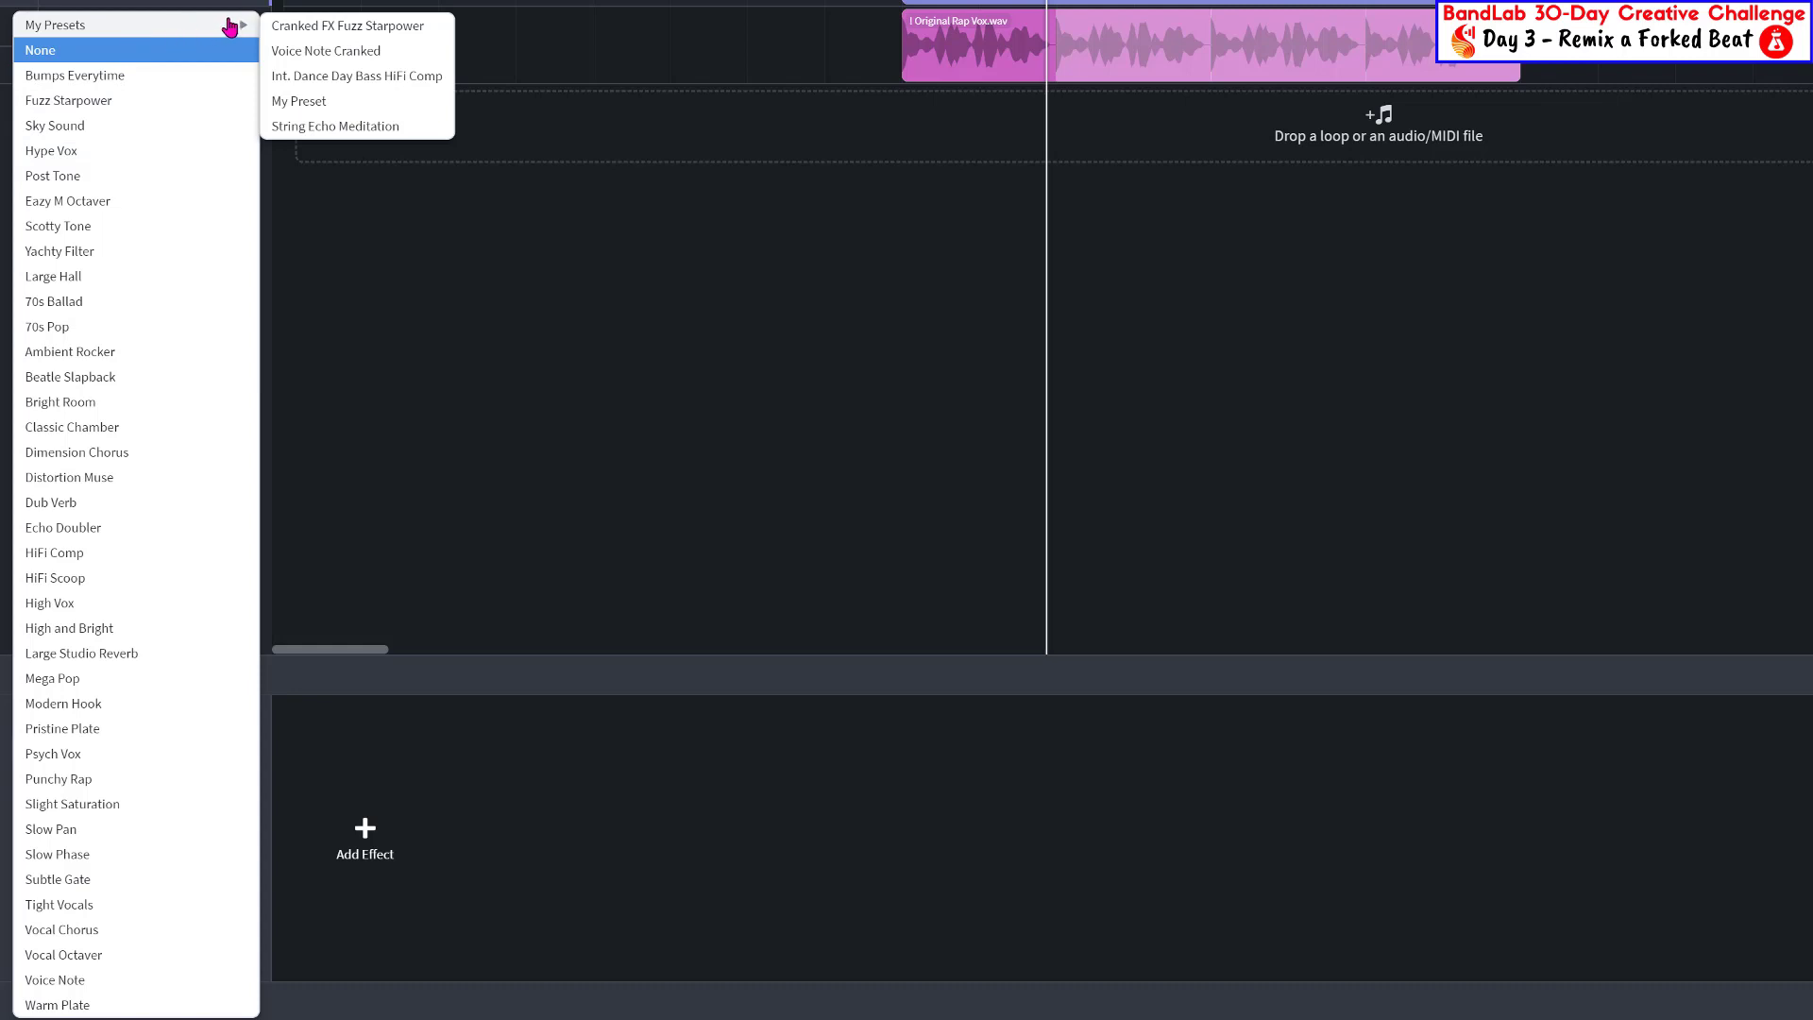
left_click(400, 52)
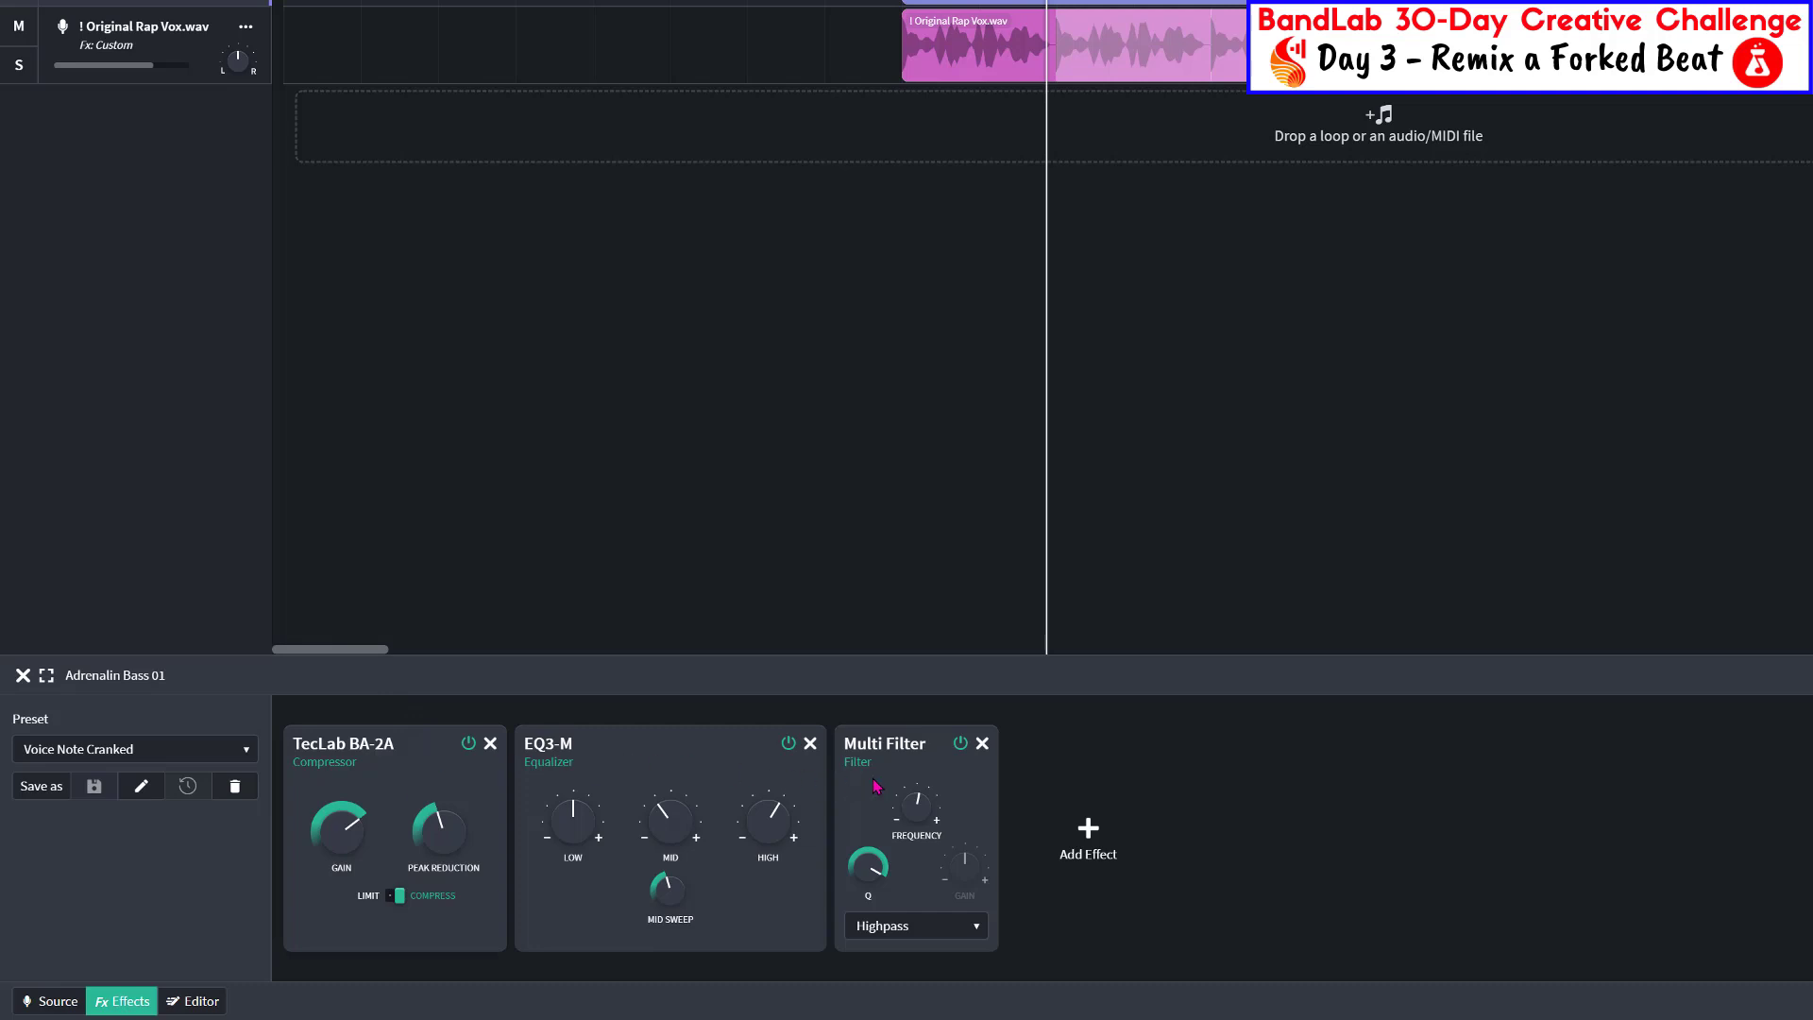
mouse_move(437, 842)
mouse_move(755, 835)
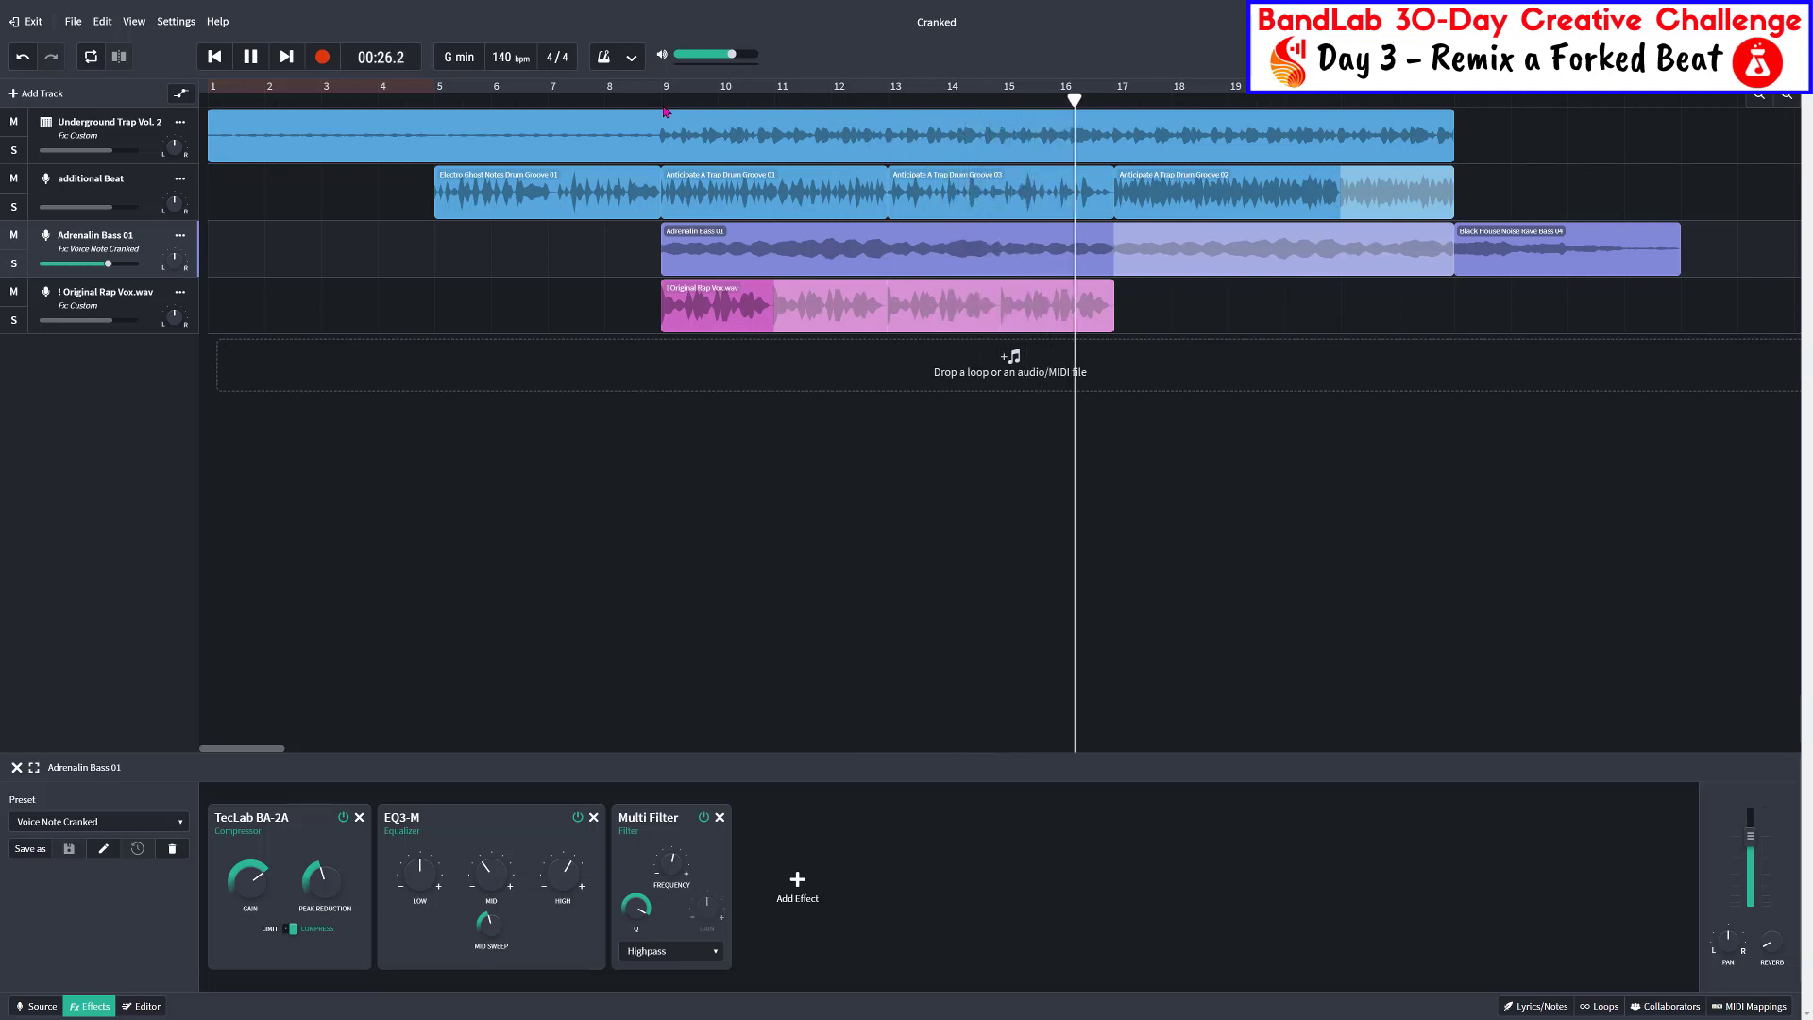
key("space")
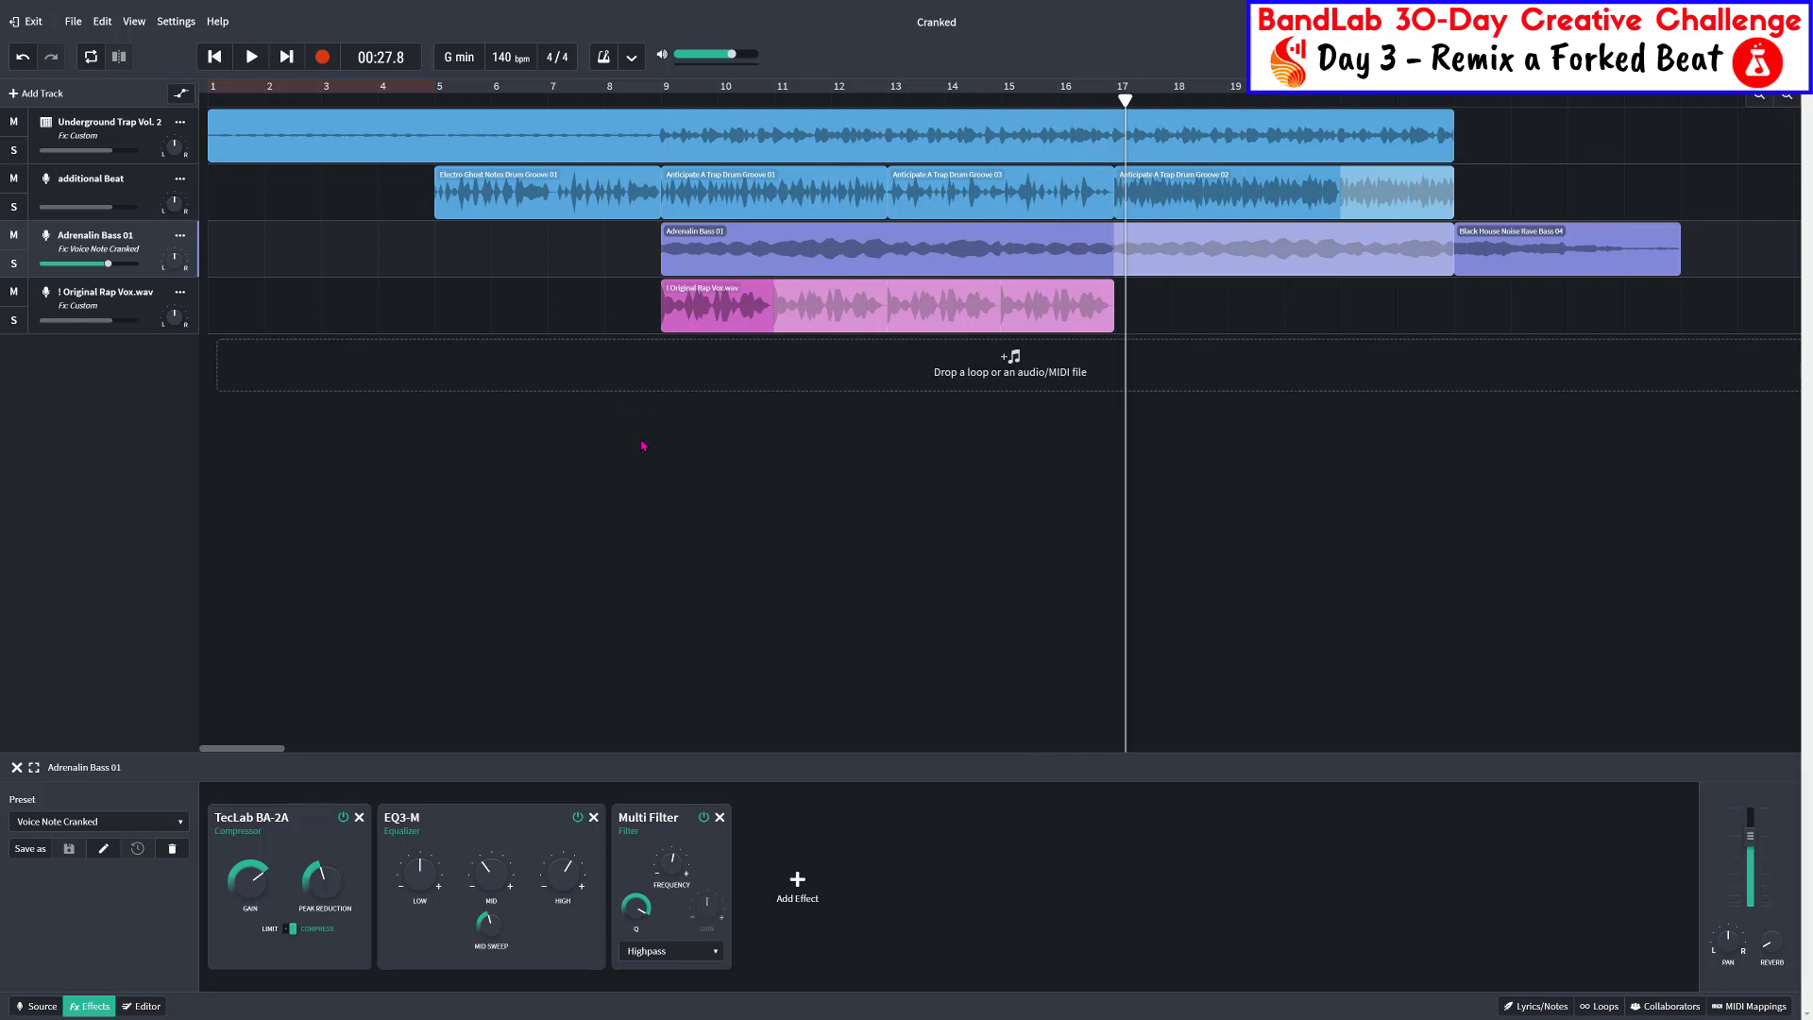
Move the looped rap vocal region to start at bar 17 and play the mix from there
left_click_drag(694, 306, 1147, 306)
left_click(1113, 106)
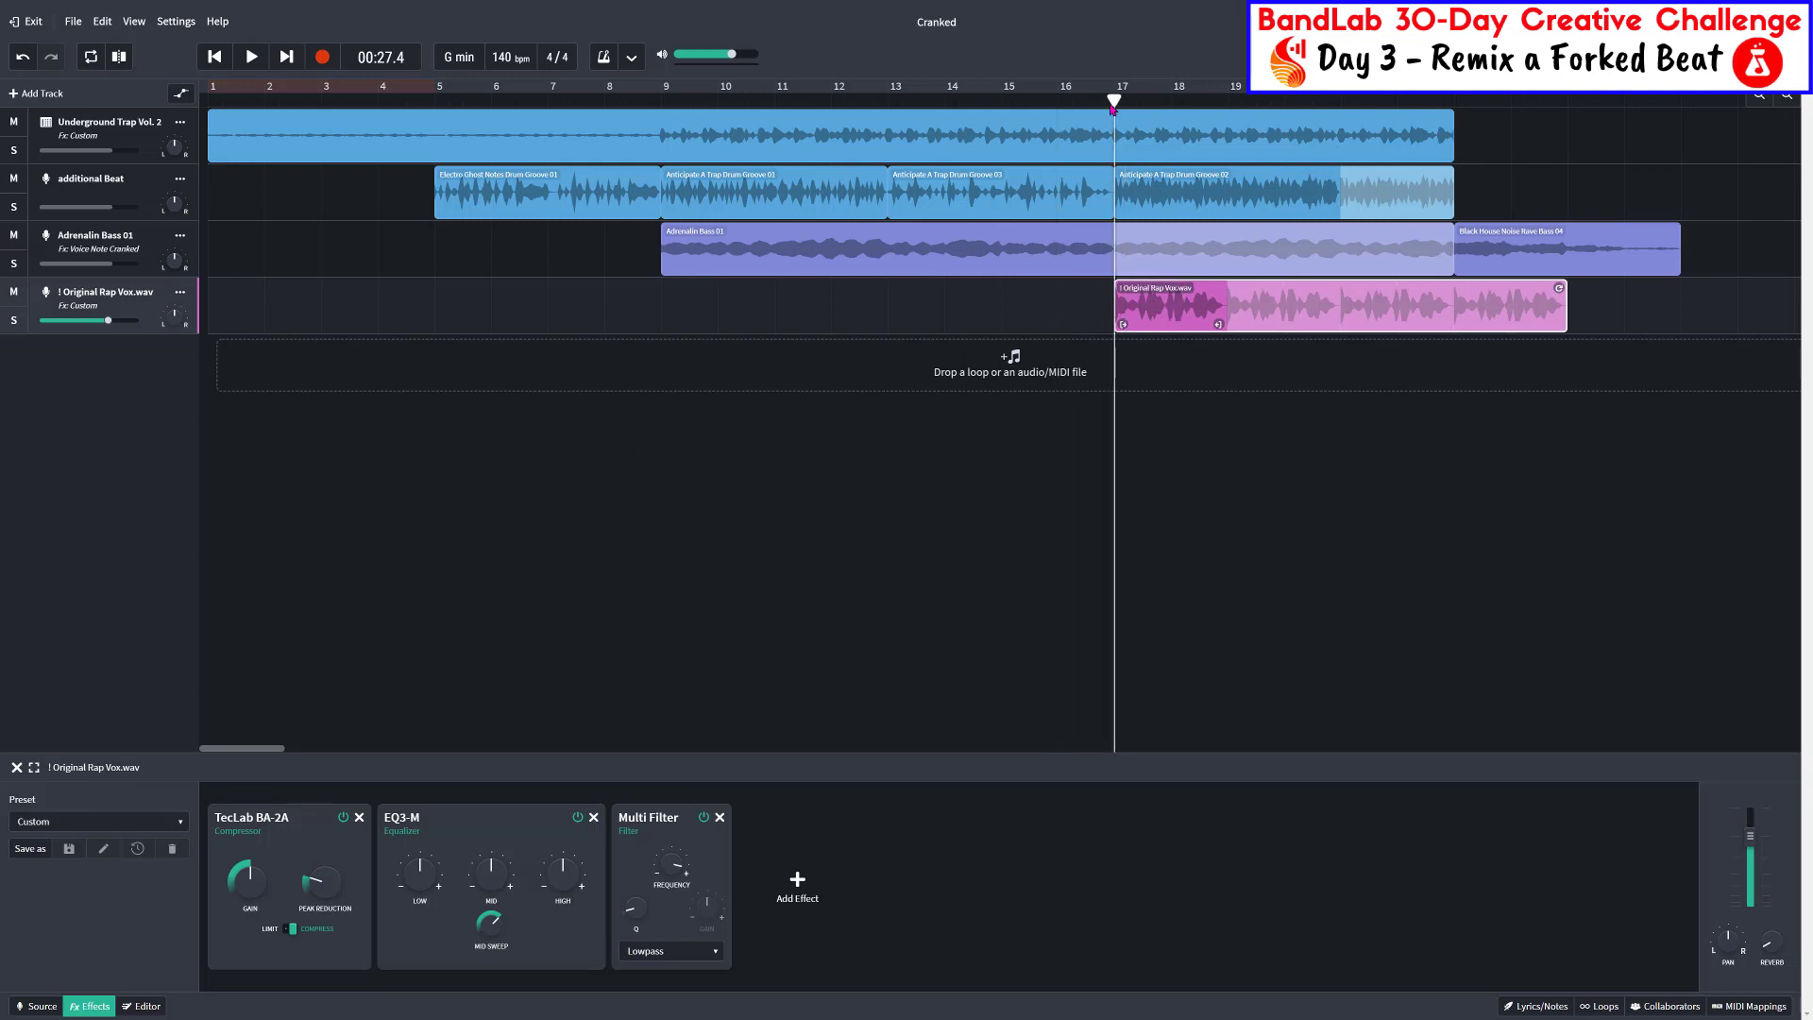
key("space")
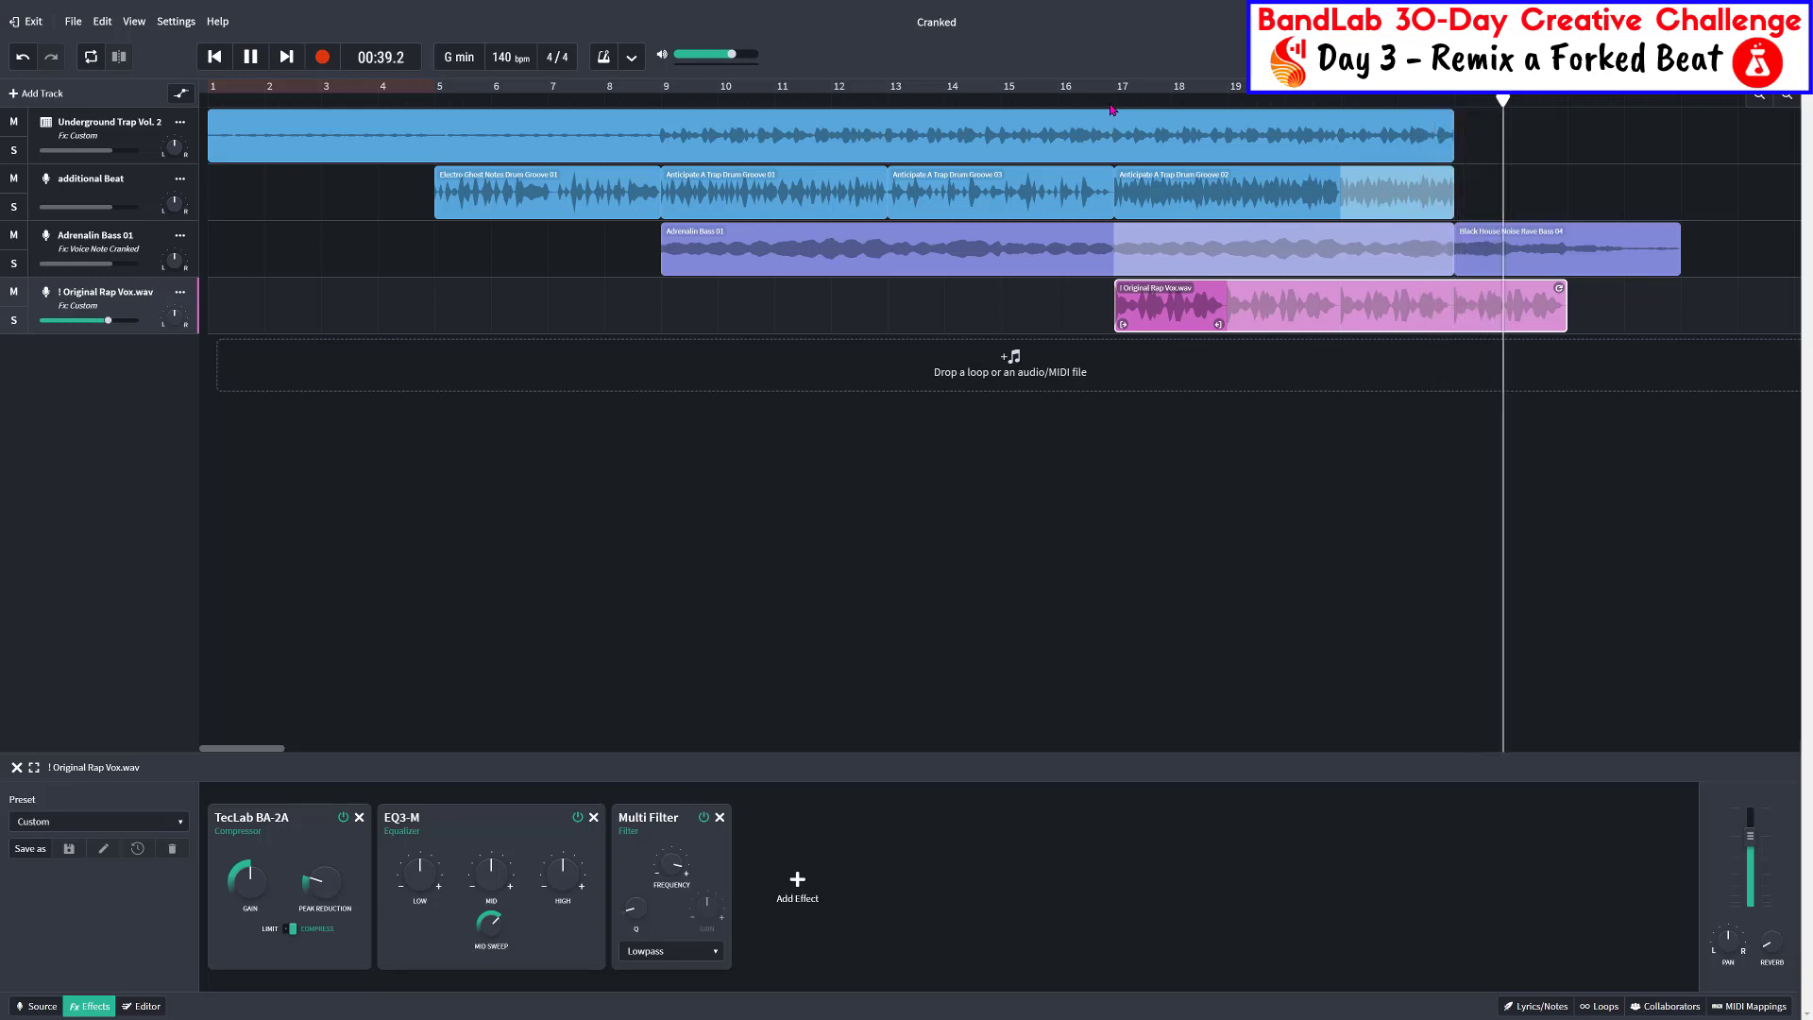
key("space")
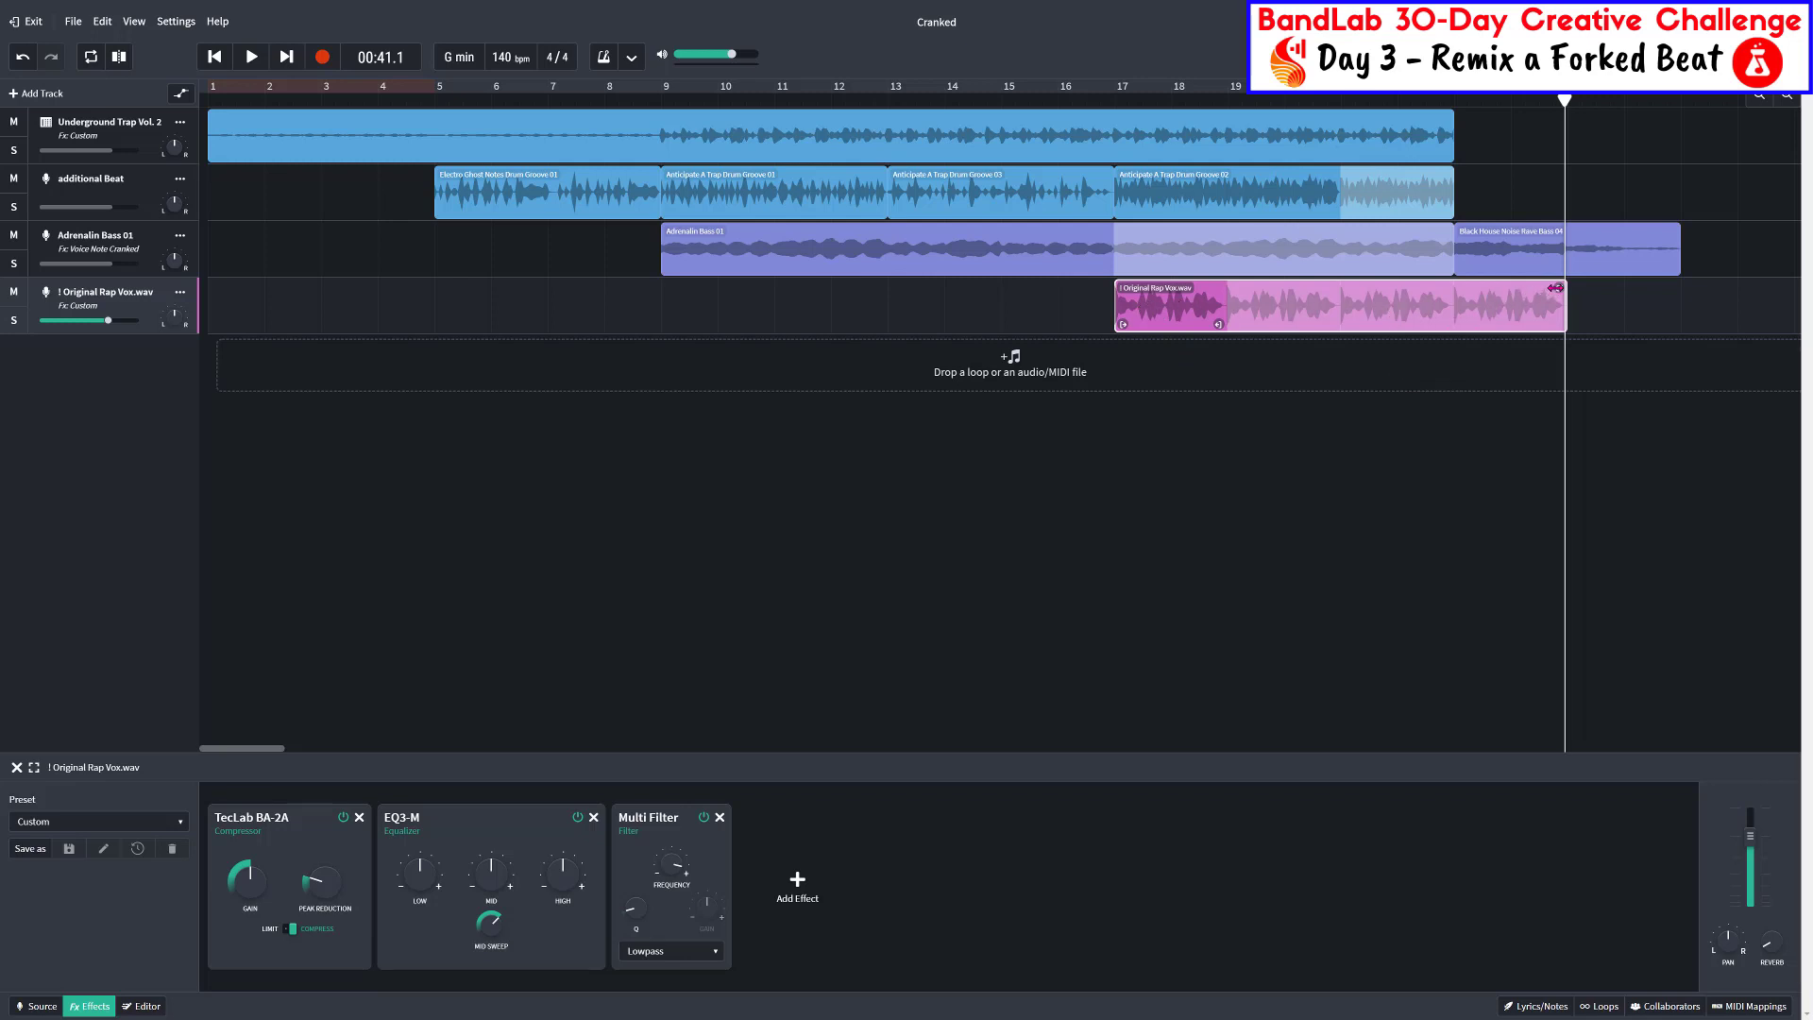
Shorten the rap vocal region to a single two-bar pass without repeats and play the mix from bar 17
left_click_drag(1555, 288, 1235, 309)
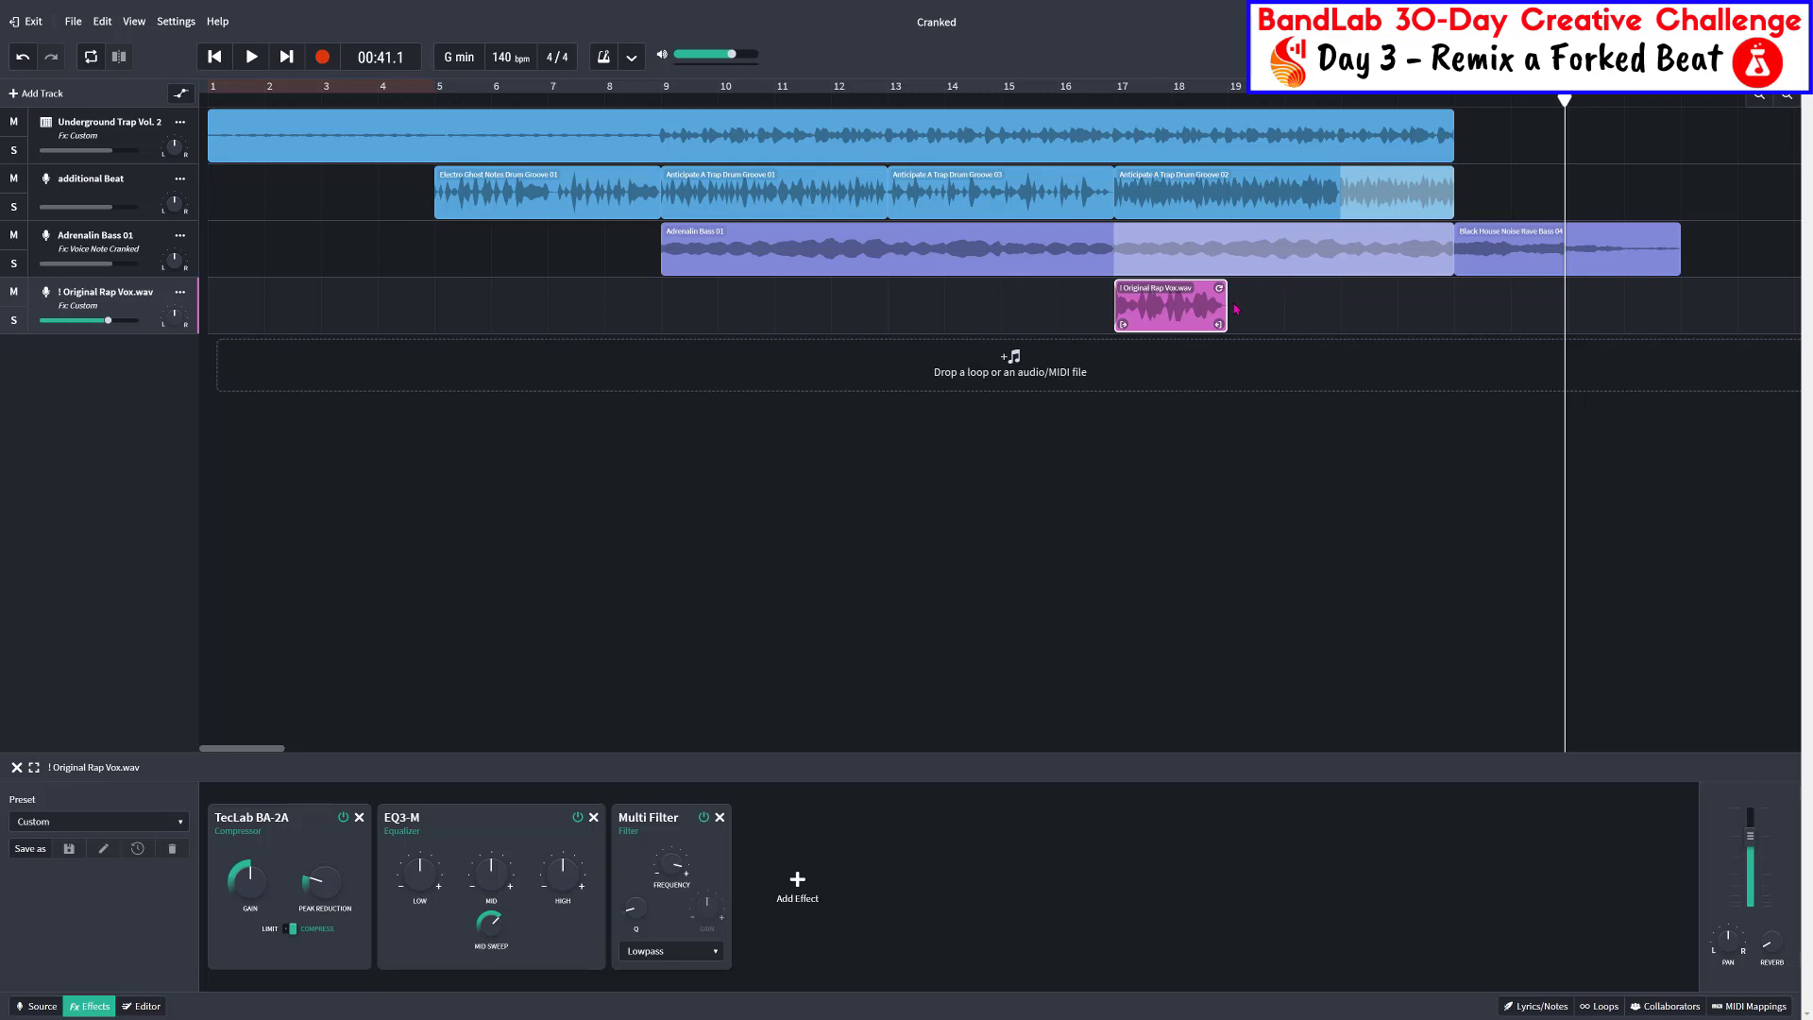
left_click(1113, 98)
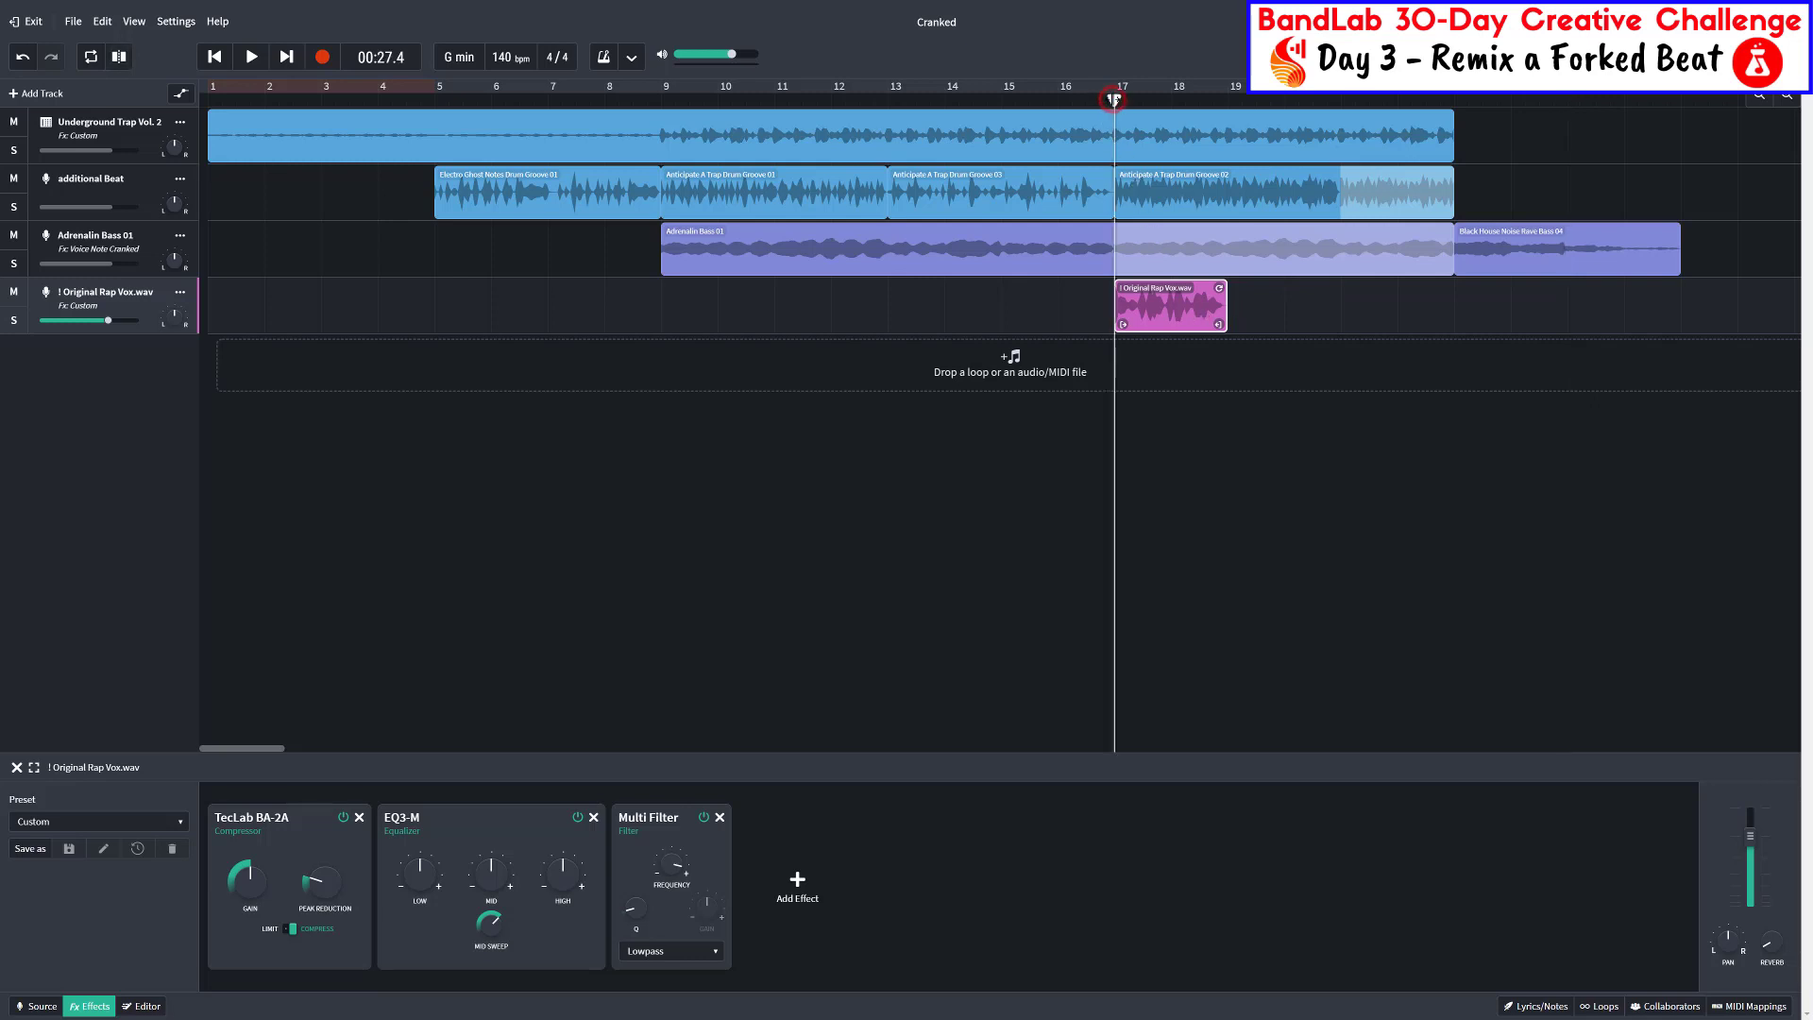
key("space")
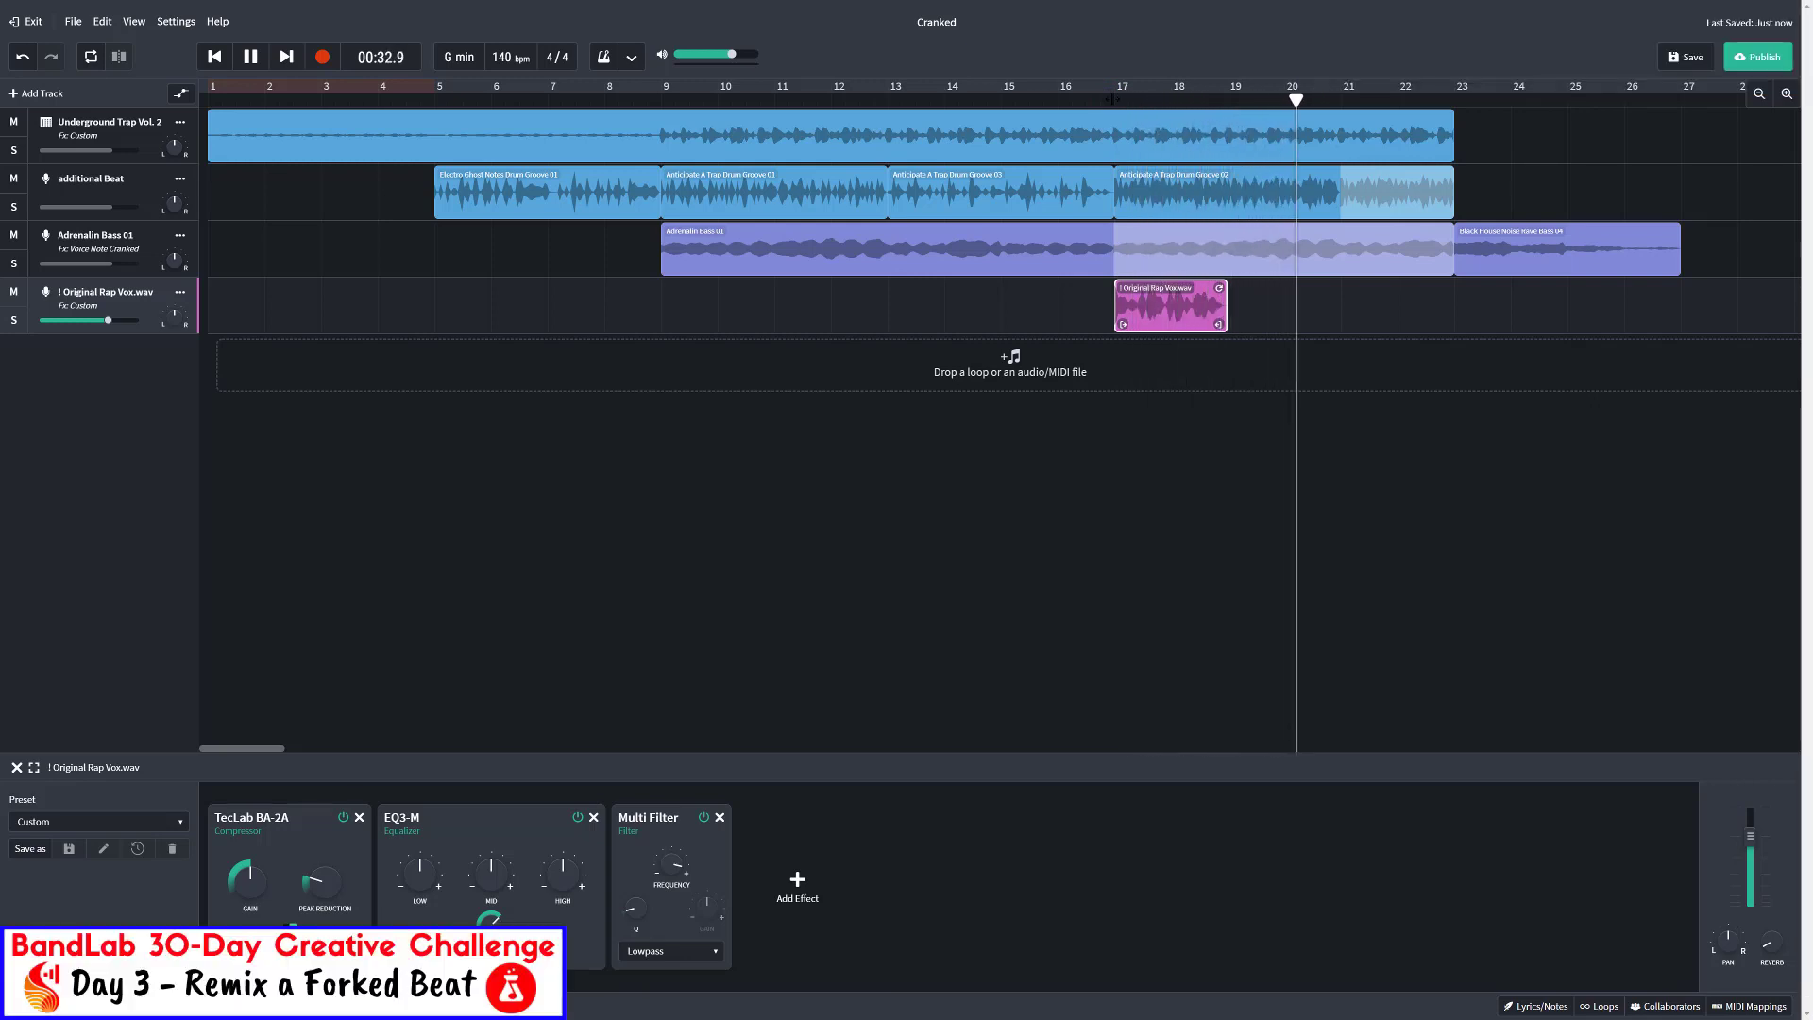
key("space")
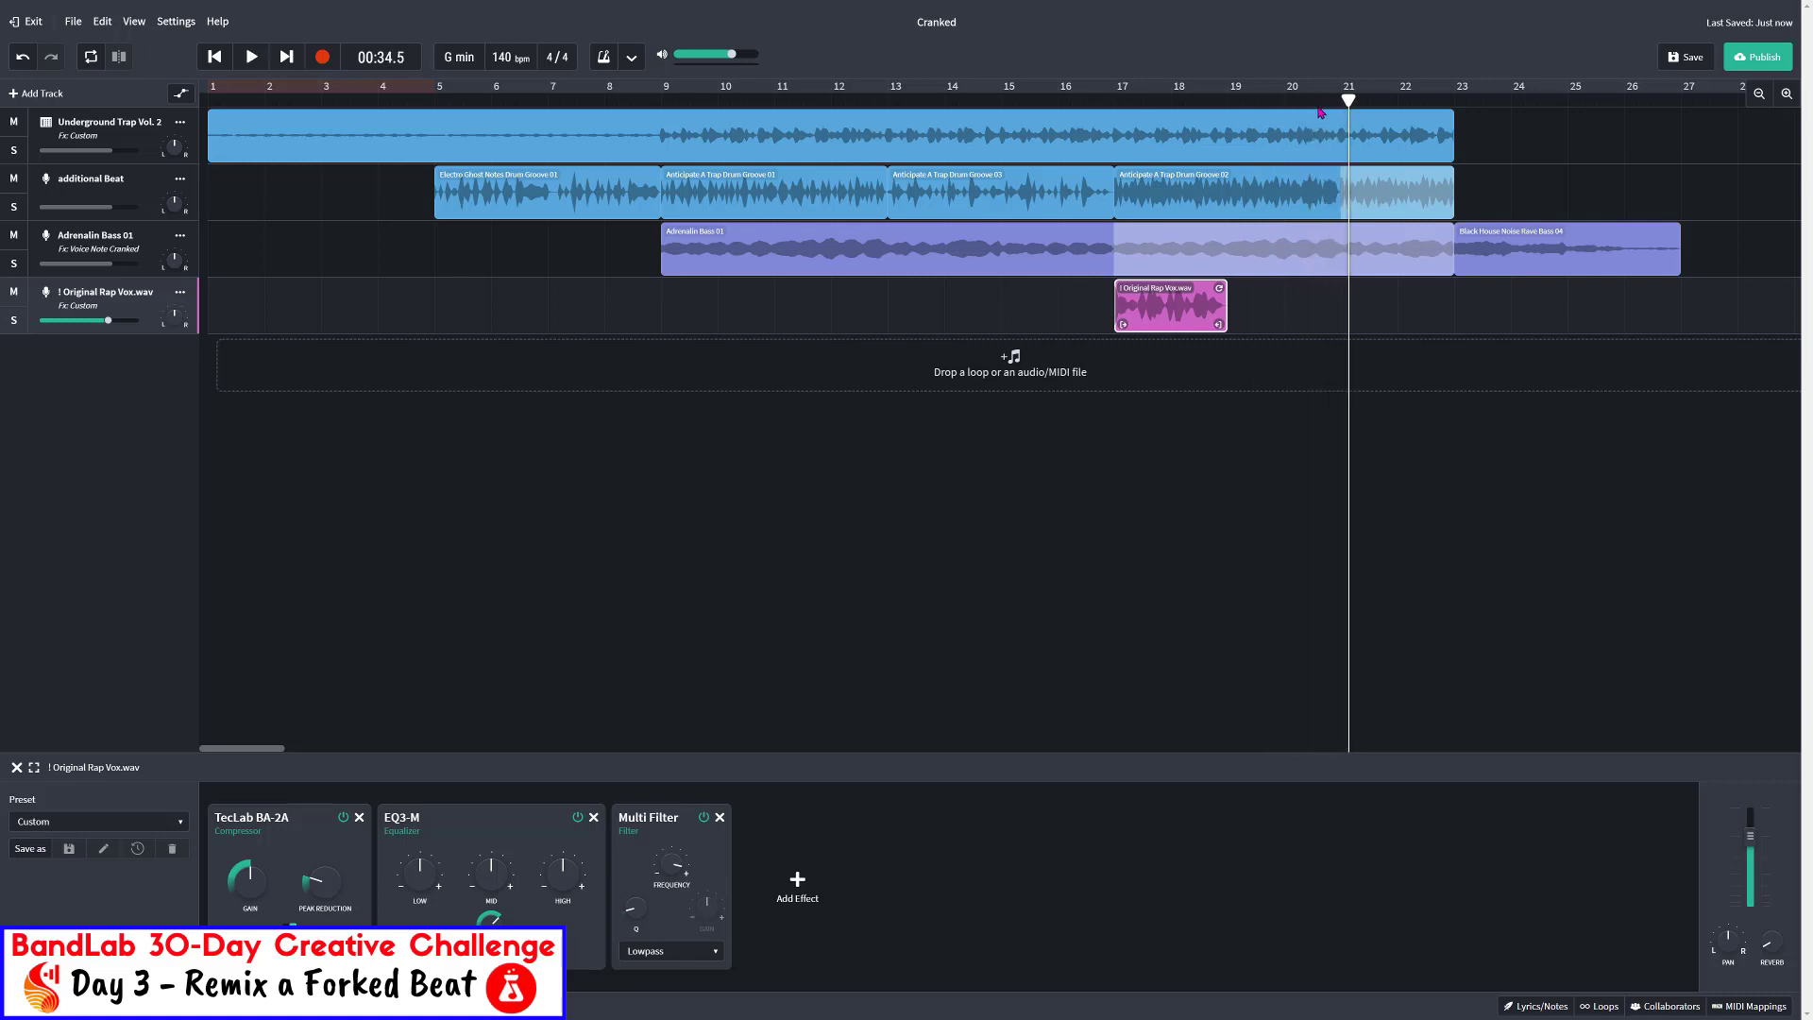
Copy the two-bar rap vocal region and paste it on the same track at bars 21 and 23
left_click(1352, 97)
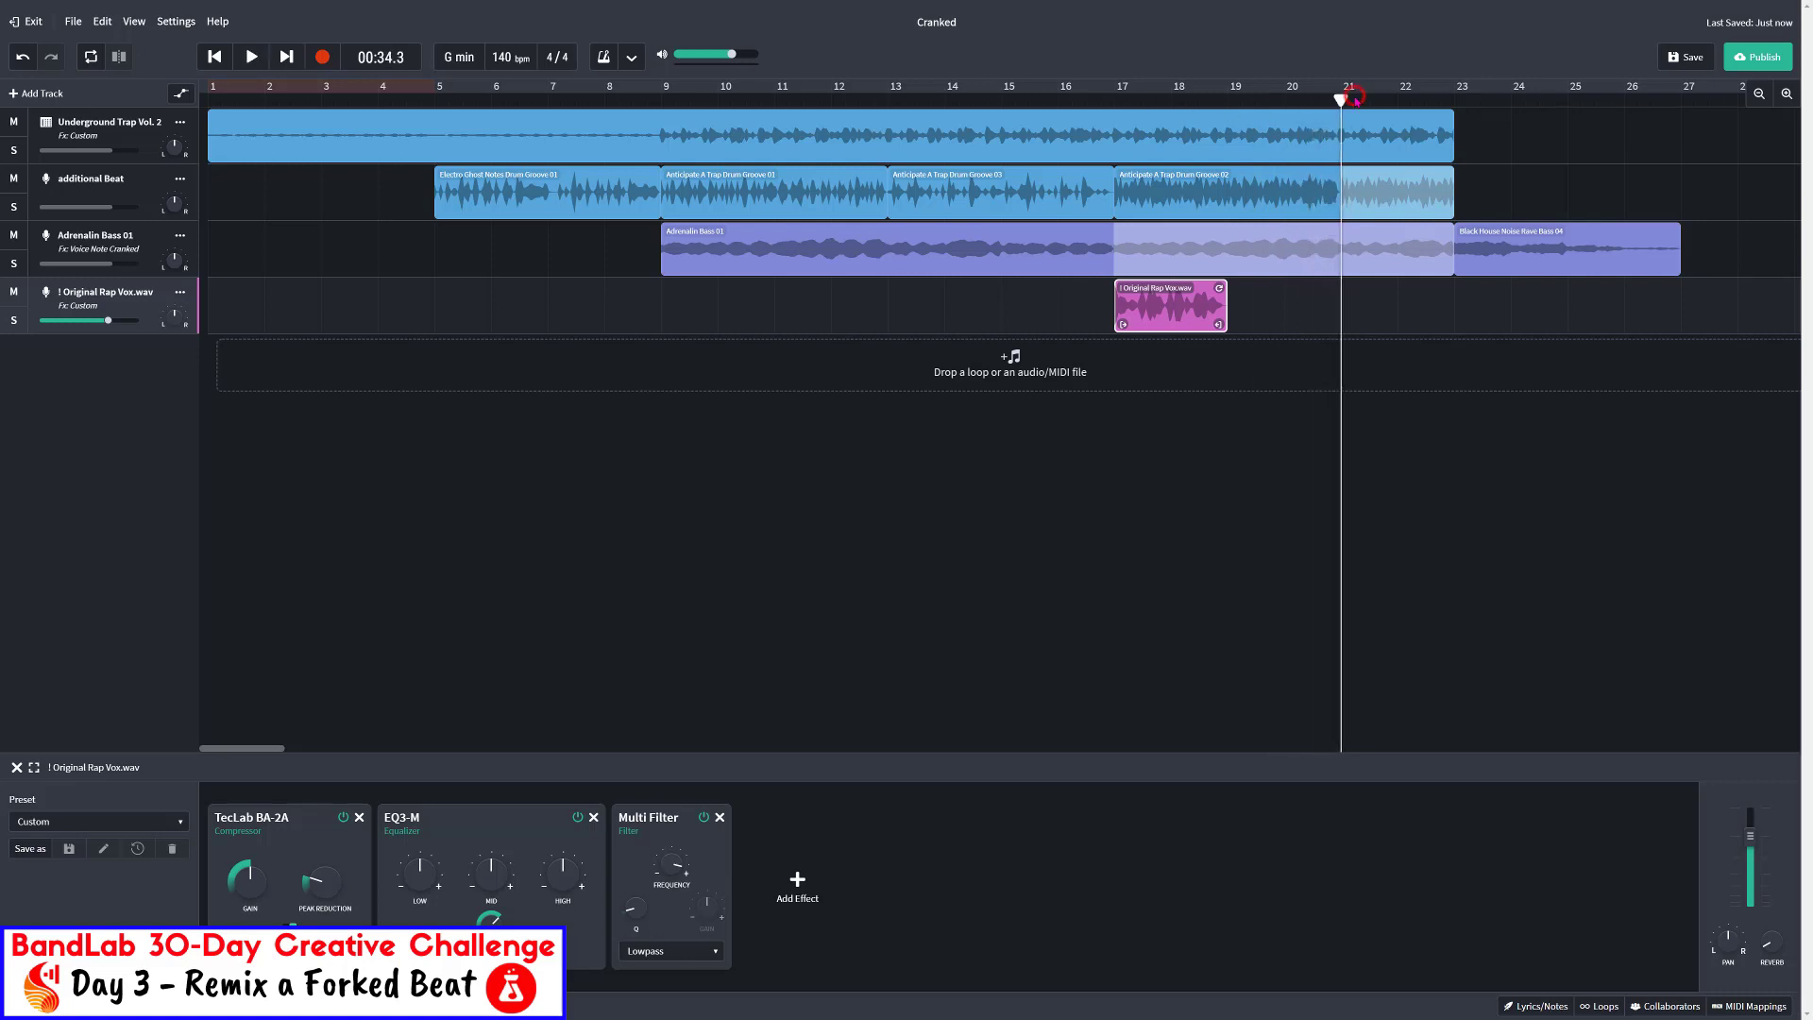
right_click(1190, 311)
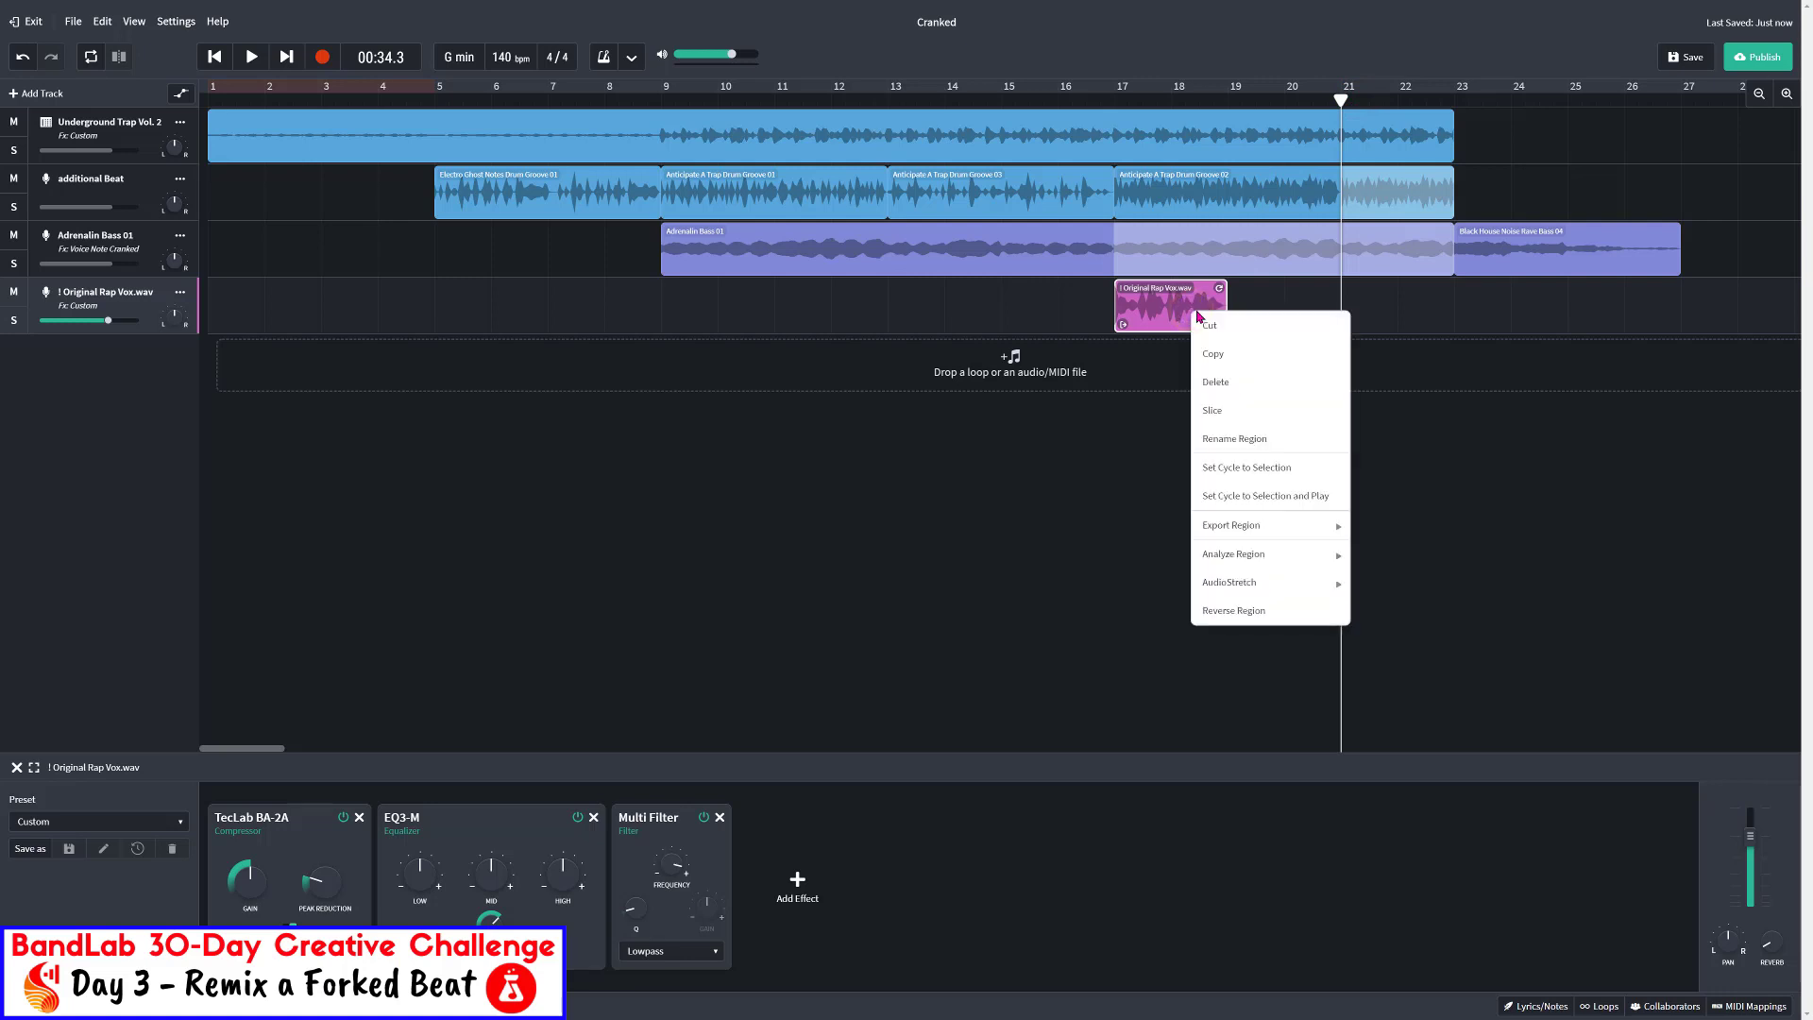
left_click(1218, 360)
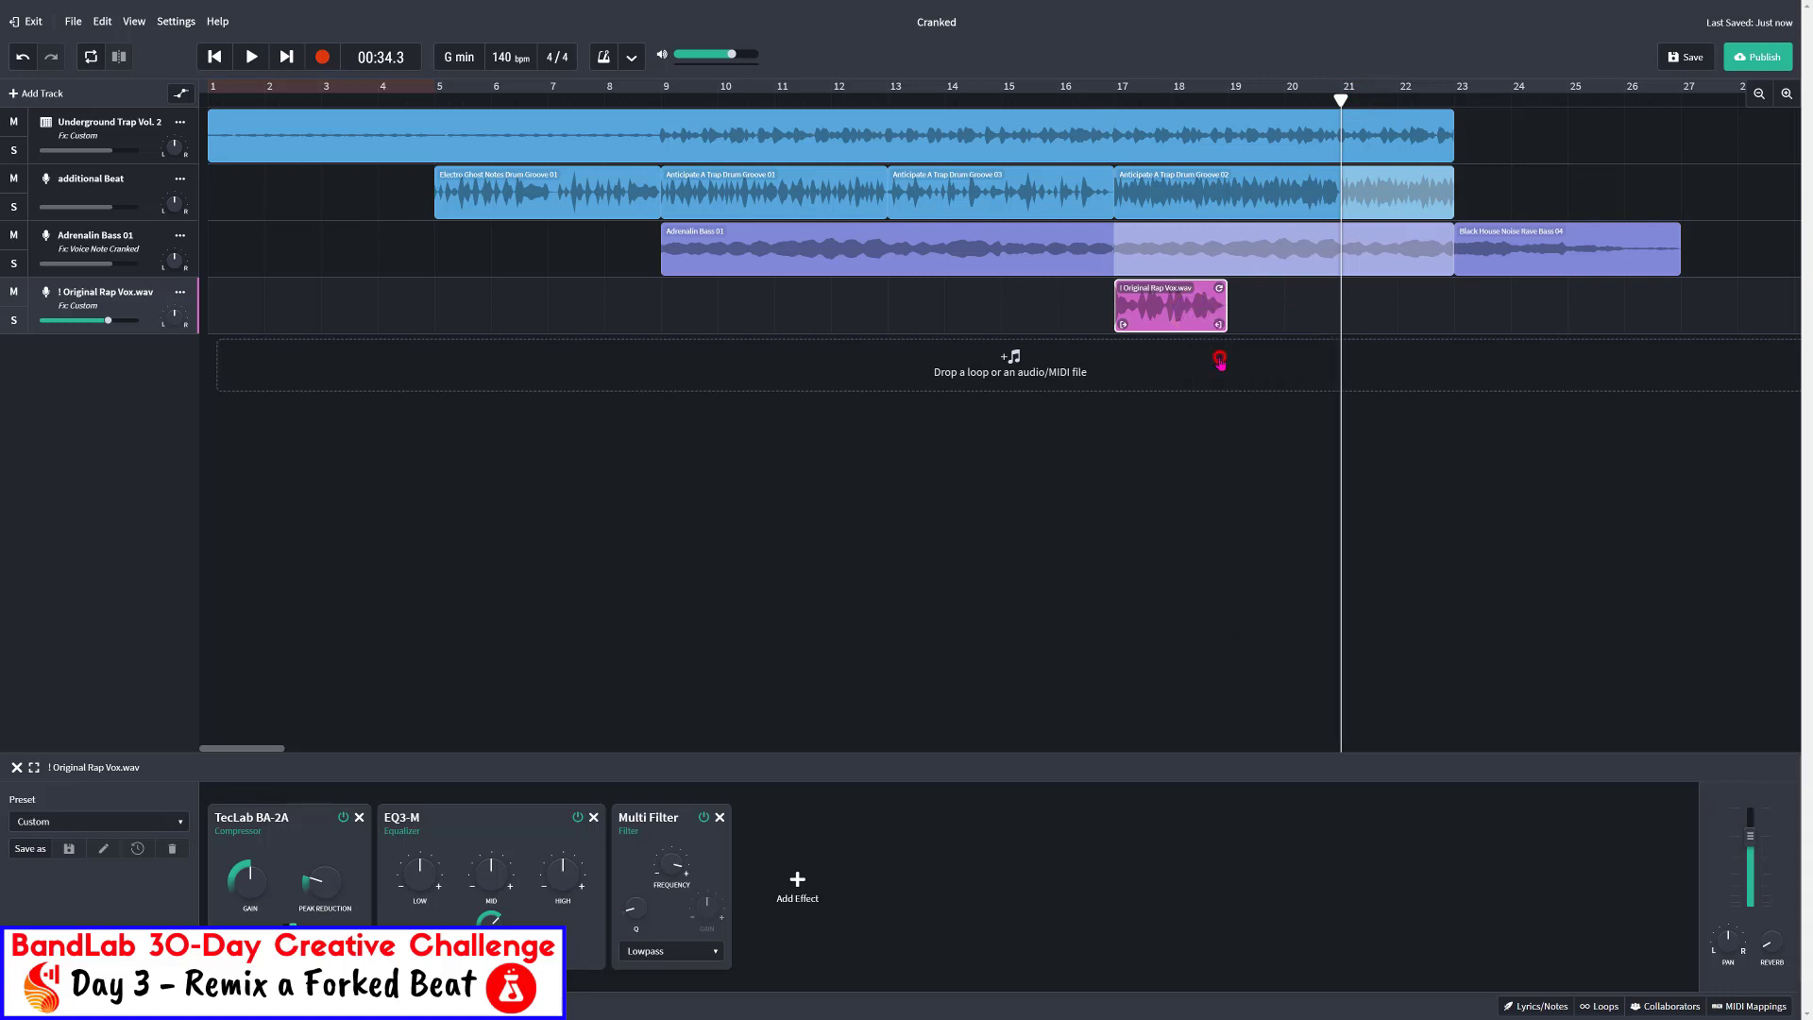
right_click(1358, 301)
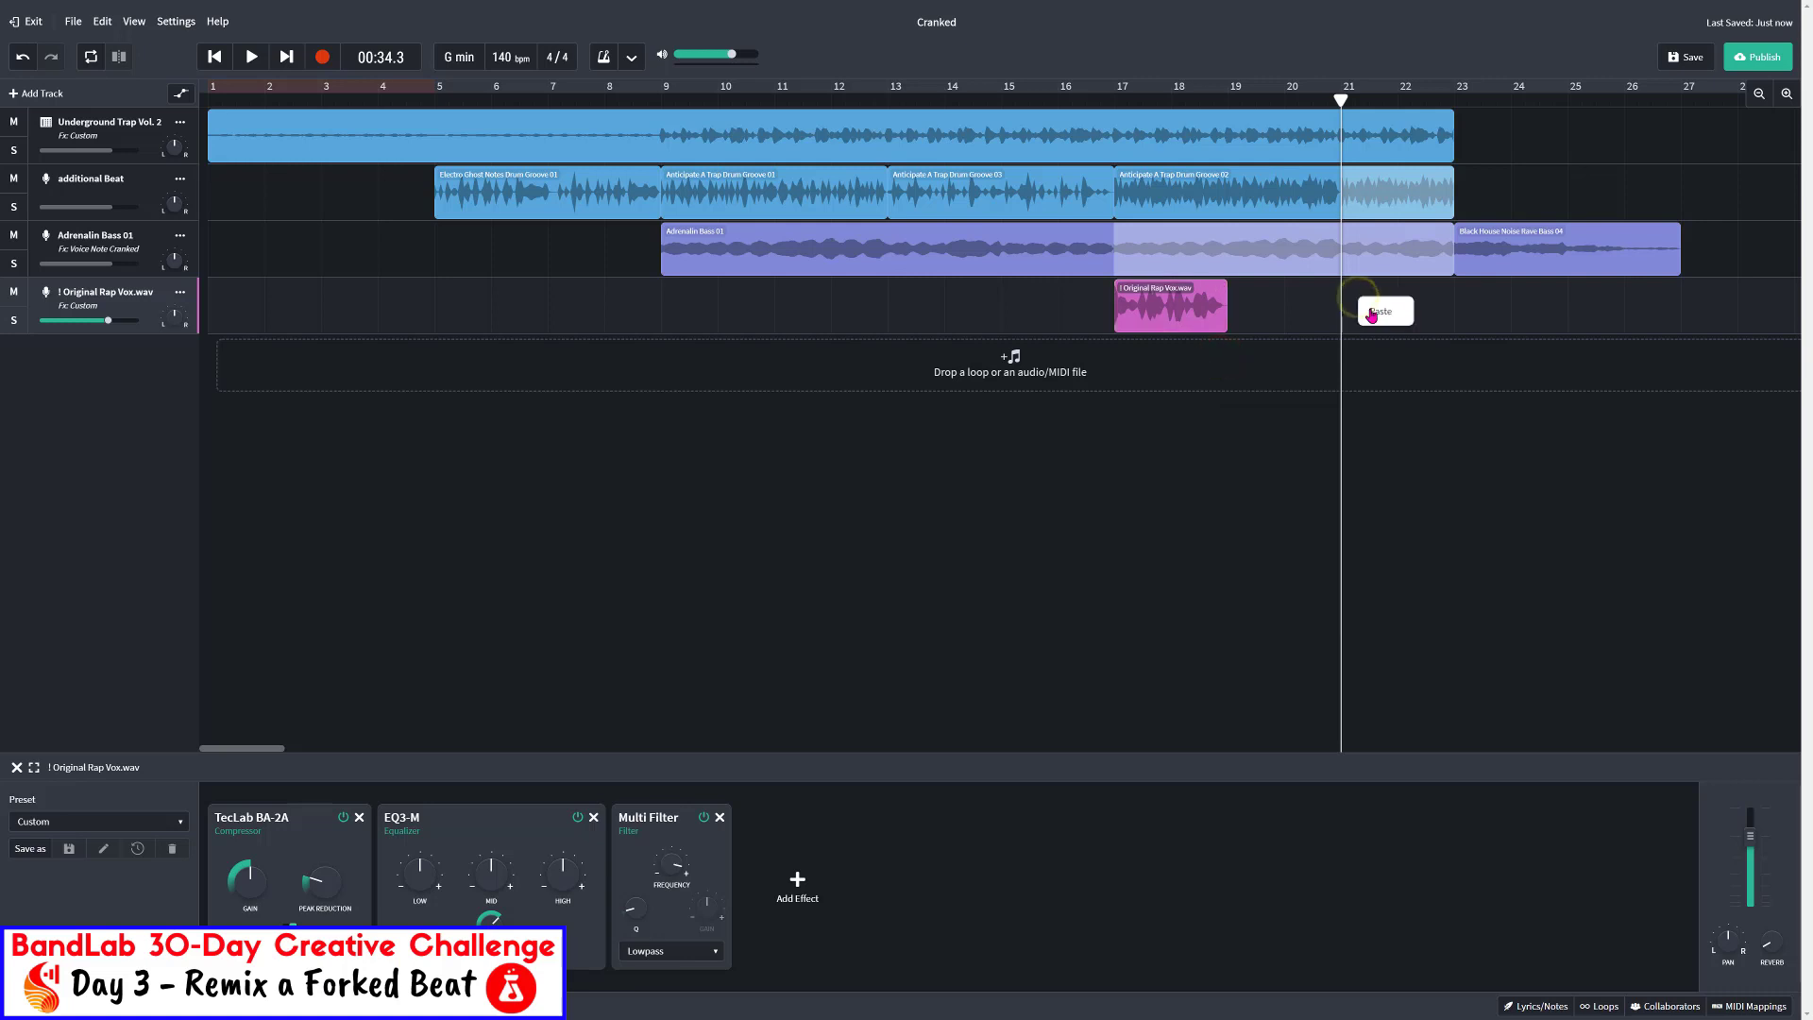
left_click(1376, 313)
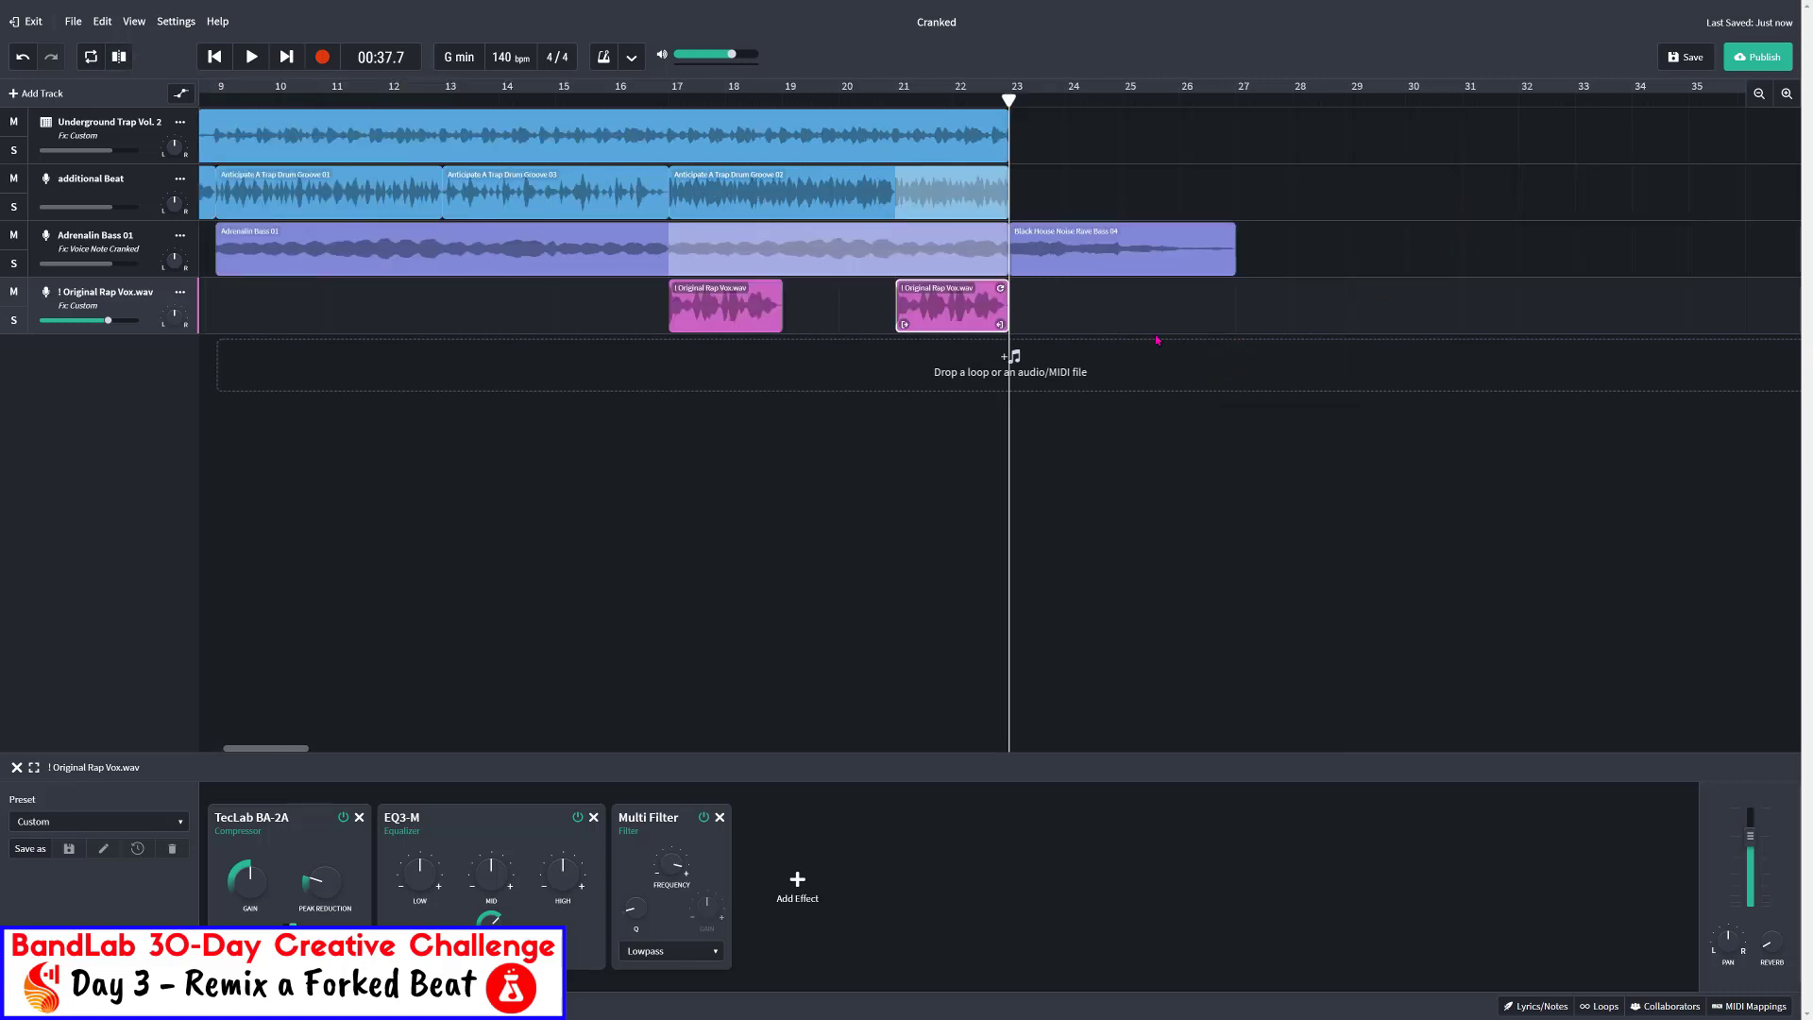
key("ctrl+v")
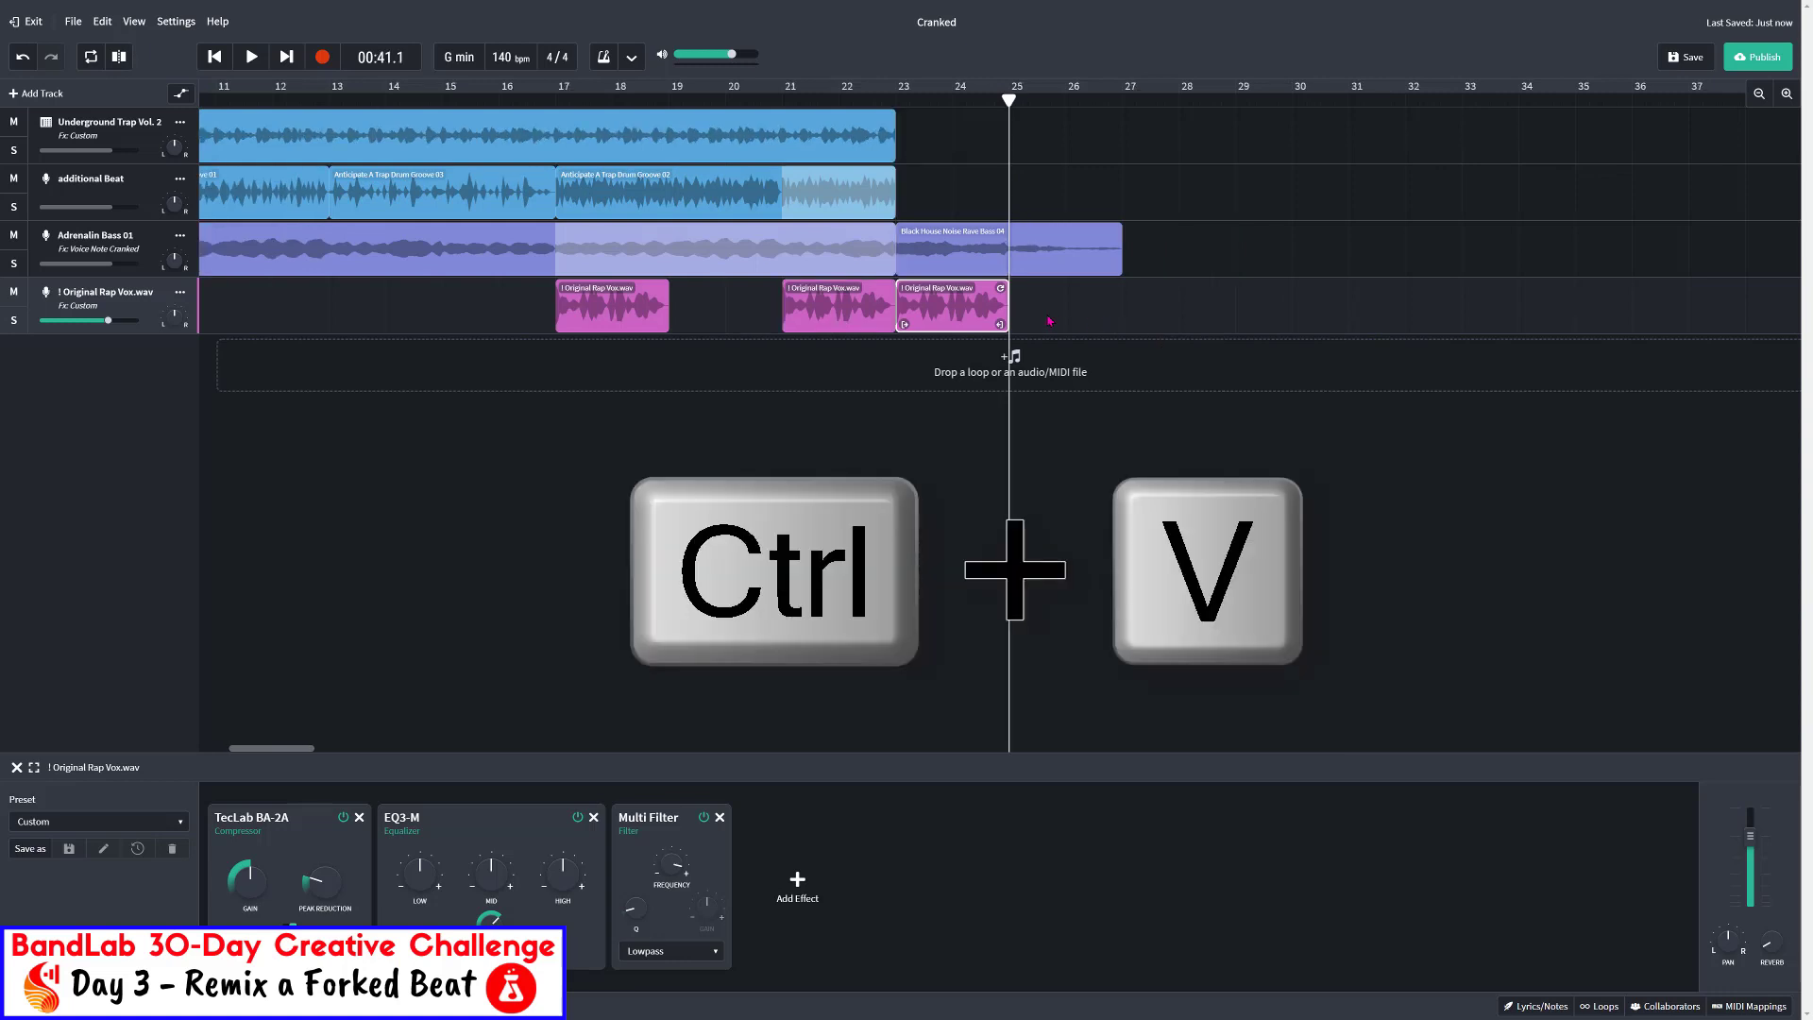
Try trimming the rap vocal copy at bar 23 to one bar, play it, and restore its two-bar length
left_click(897, 99)
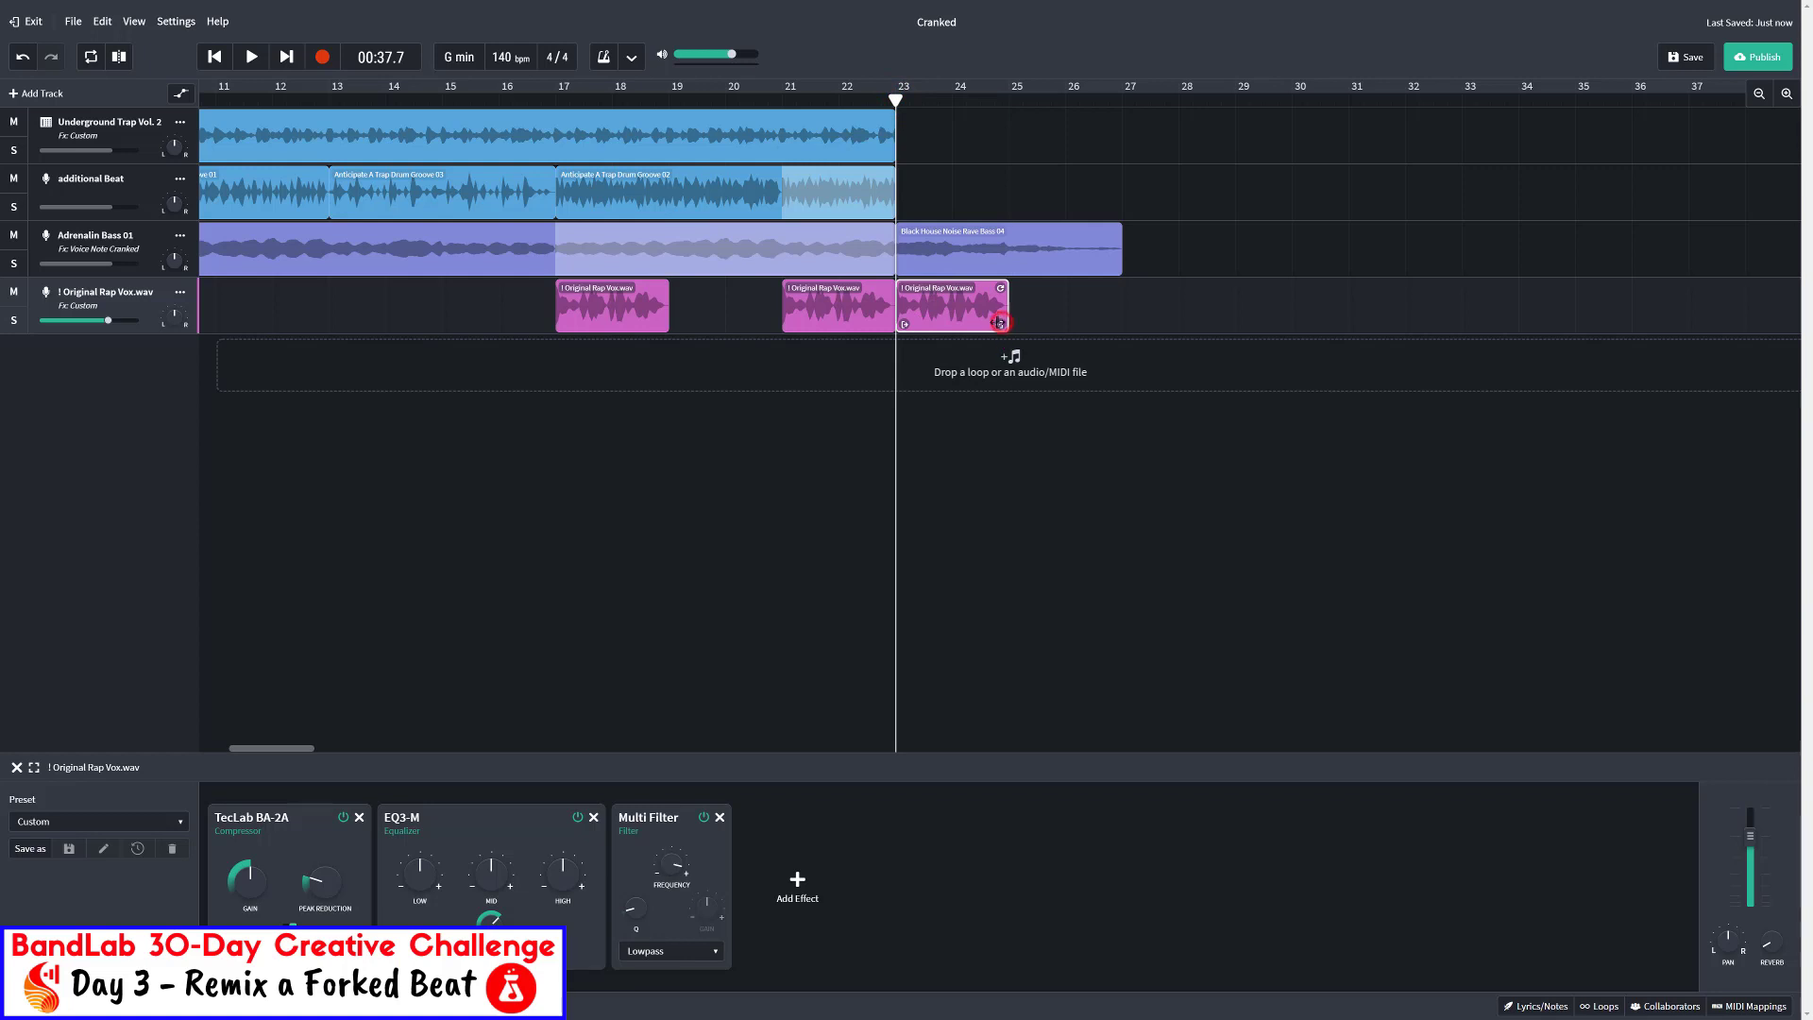
left_click(993, 321)
left_click_drag(977, 323, 969, 328)
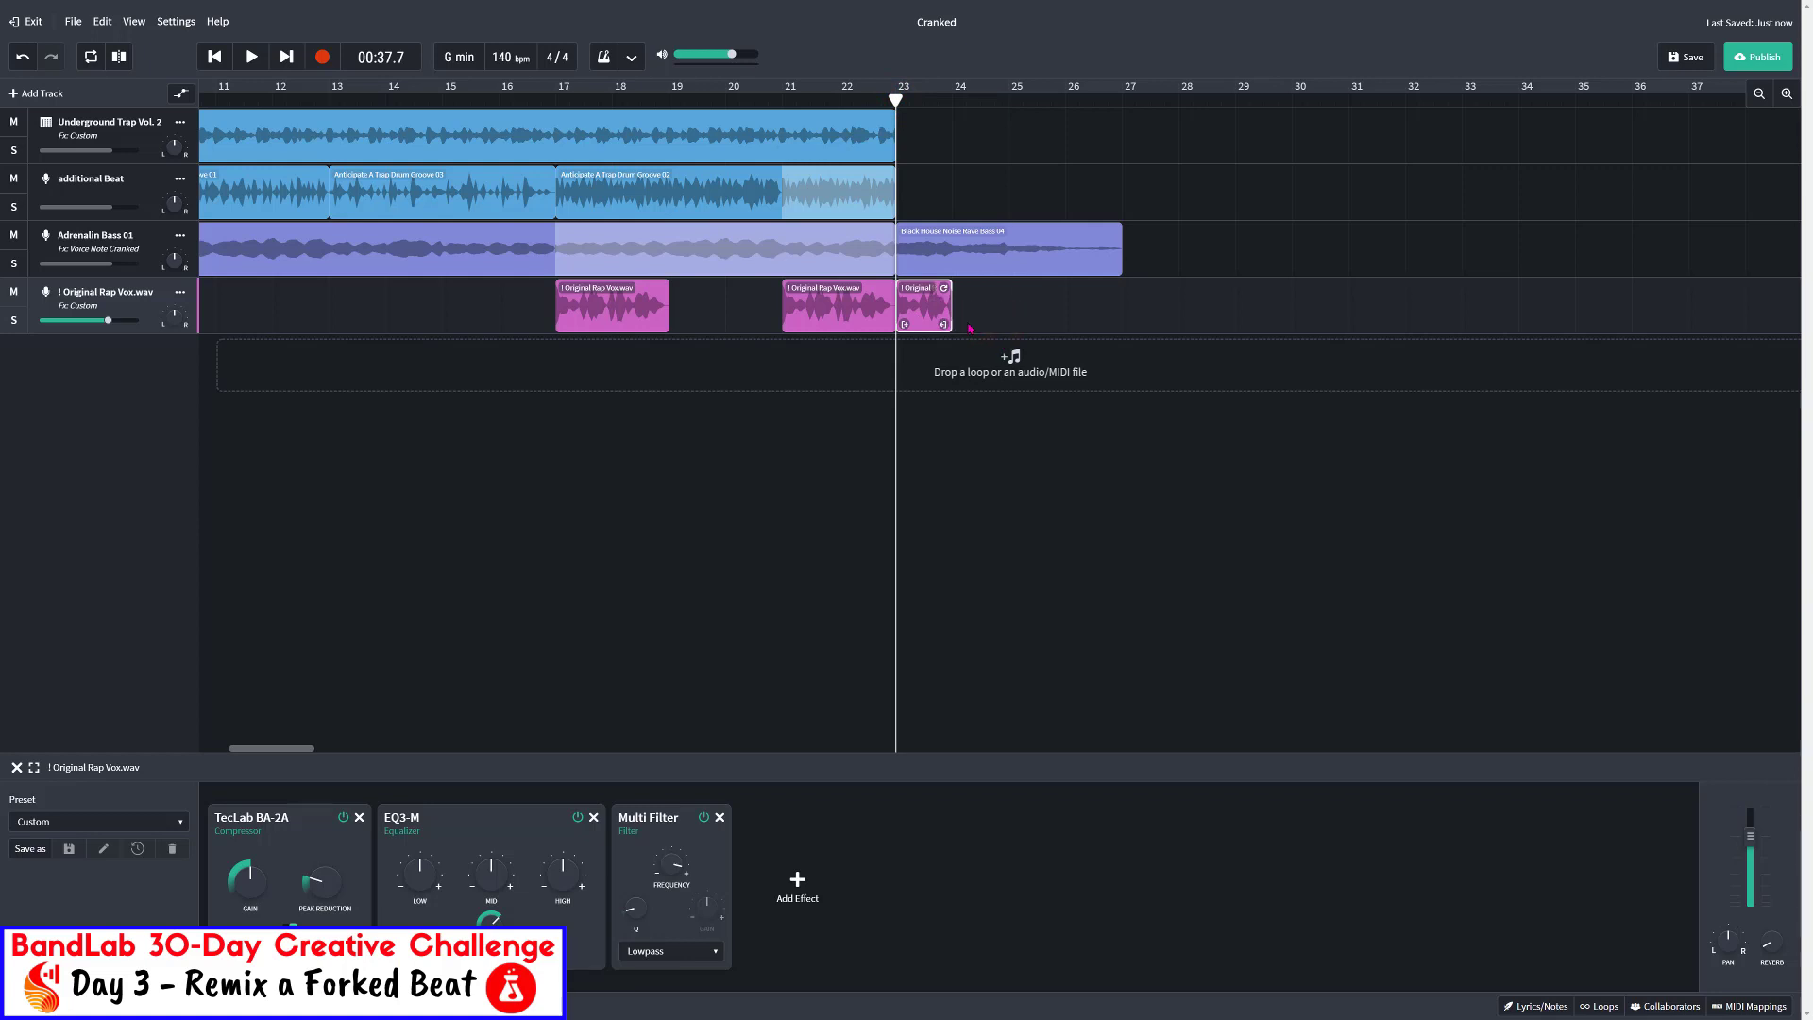
key("space")
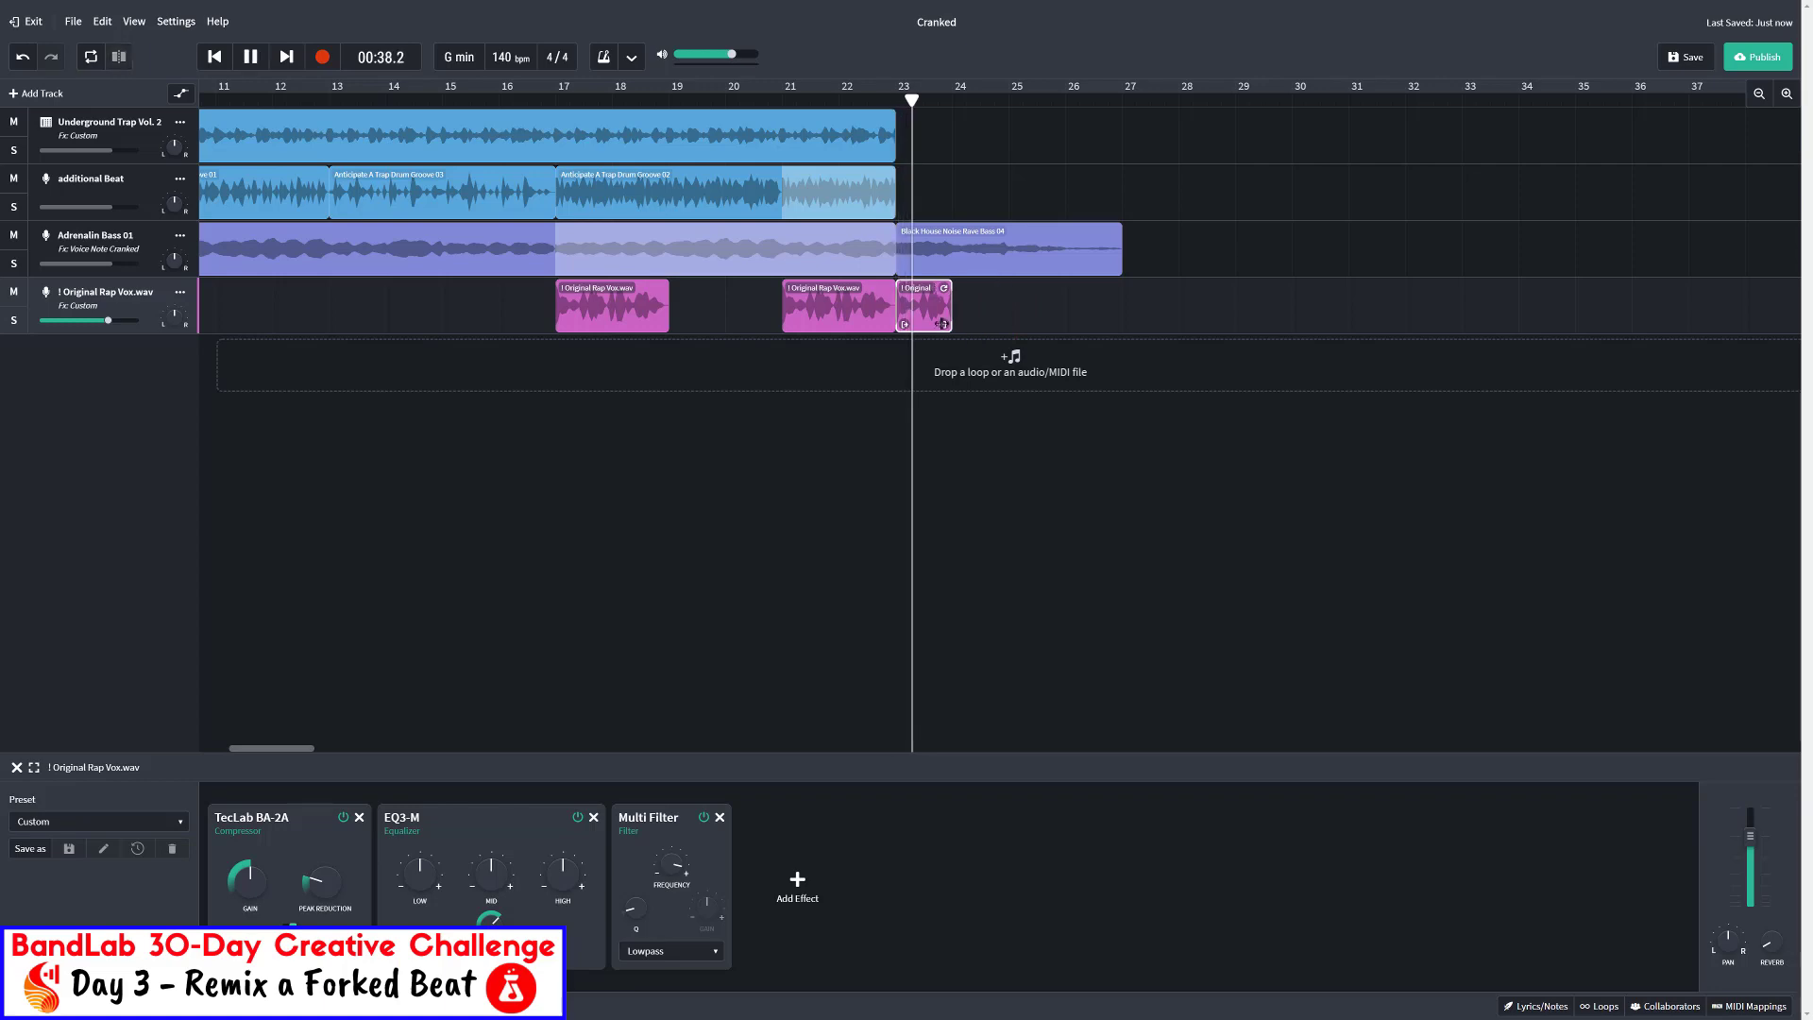
key("space")
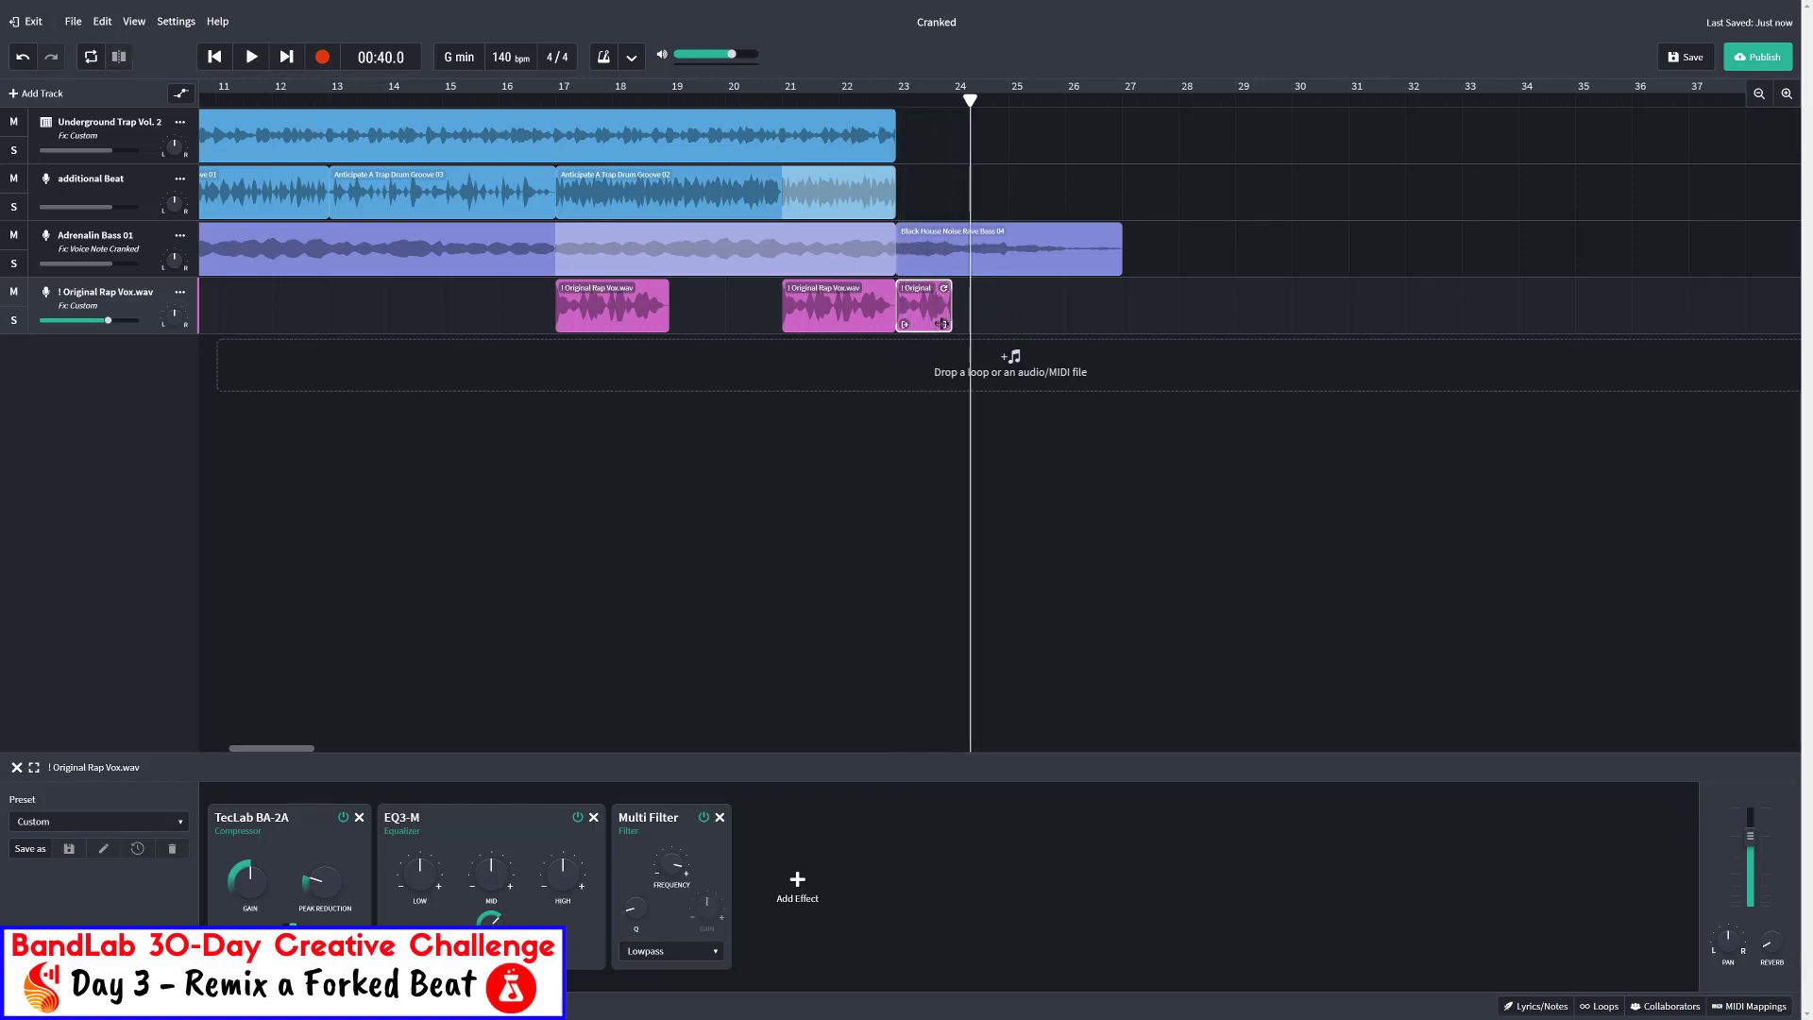
left_click_drag(943, 323, 989, 321)
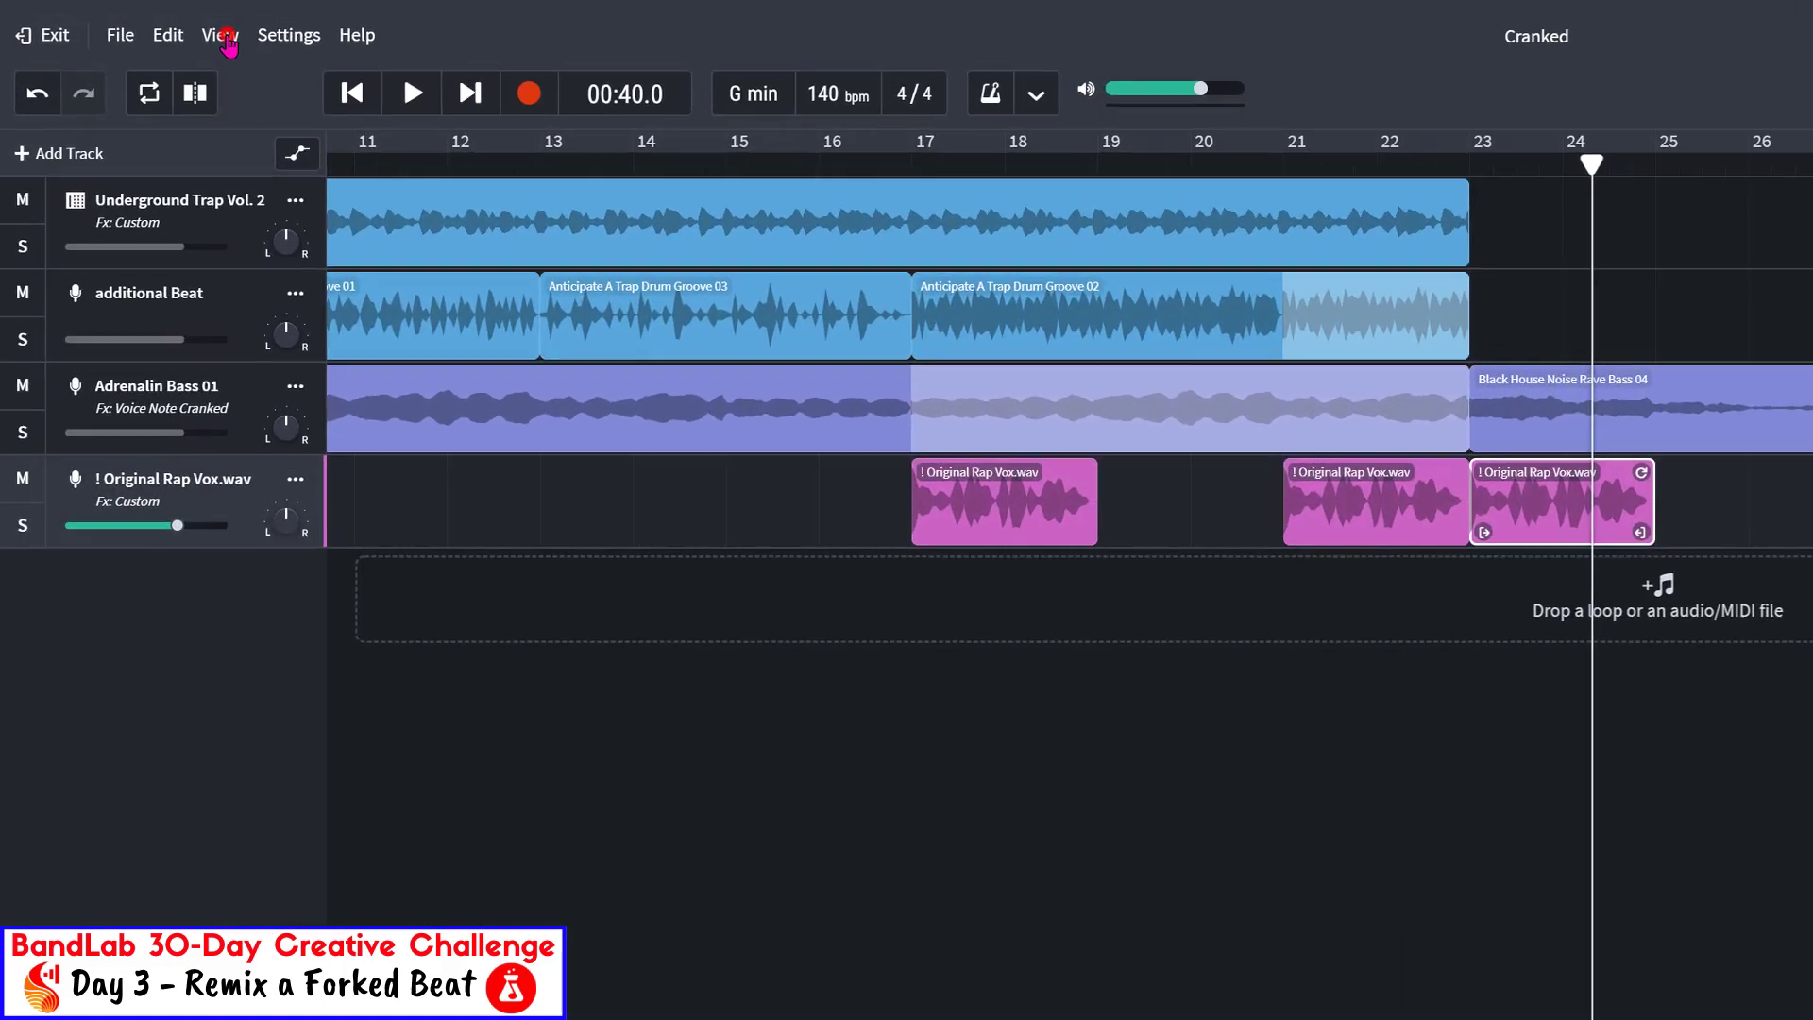
Set the grid size to 1/2 and trim the rap vocal copy at bar 23 to half a bar
left_click(134, 20)
mouse_move(152, 76)
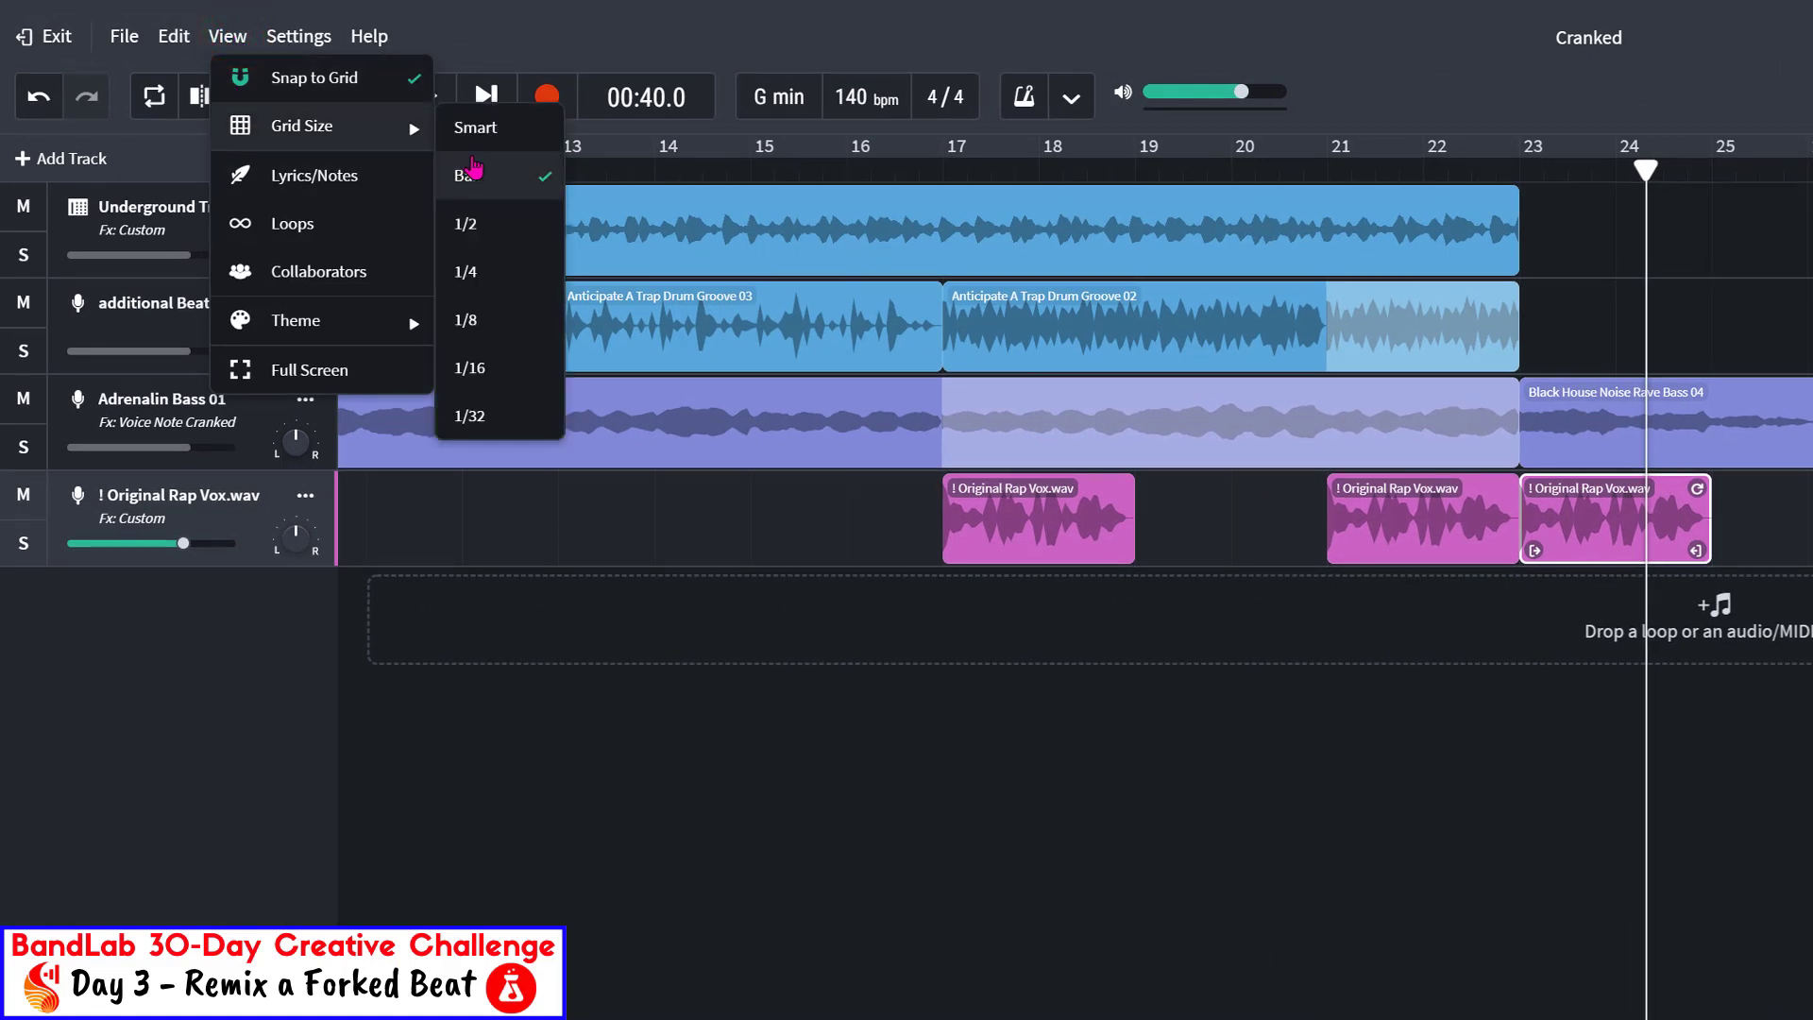
left_click(518, 226)
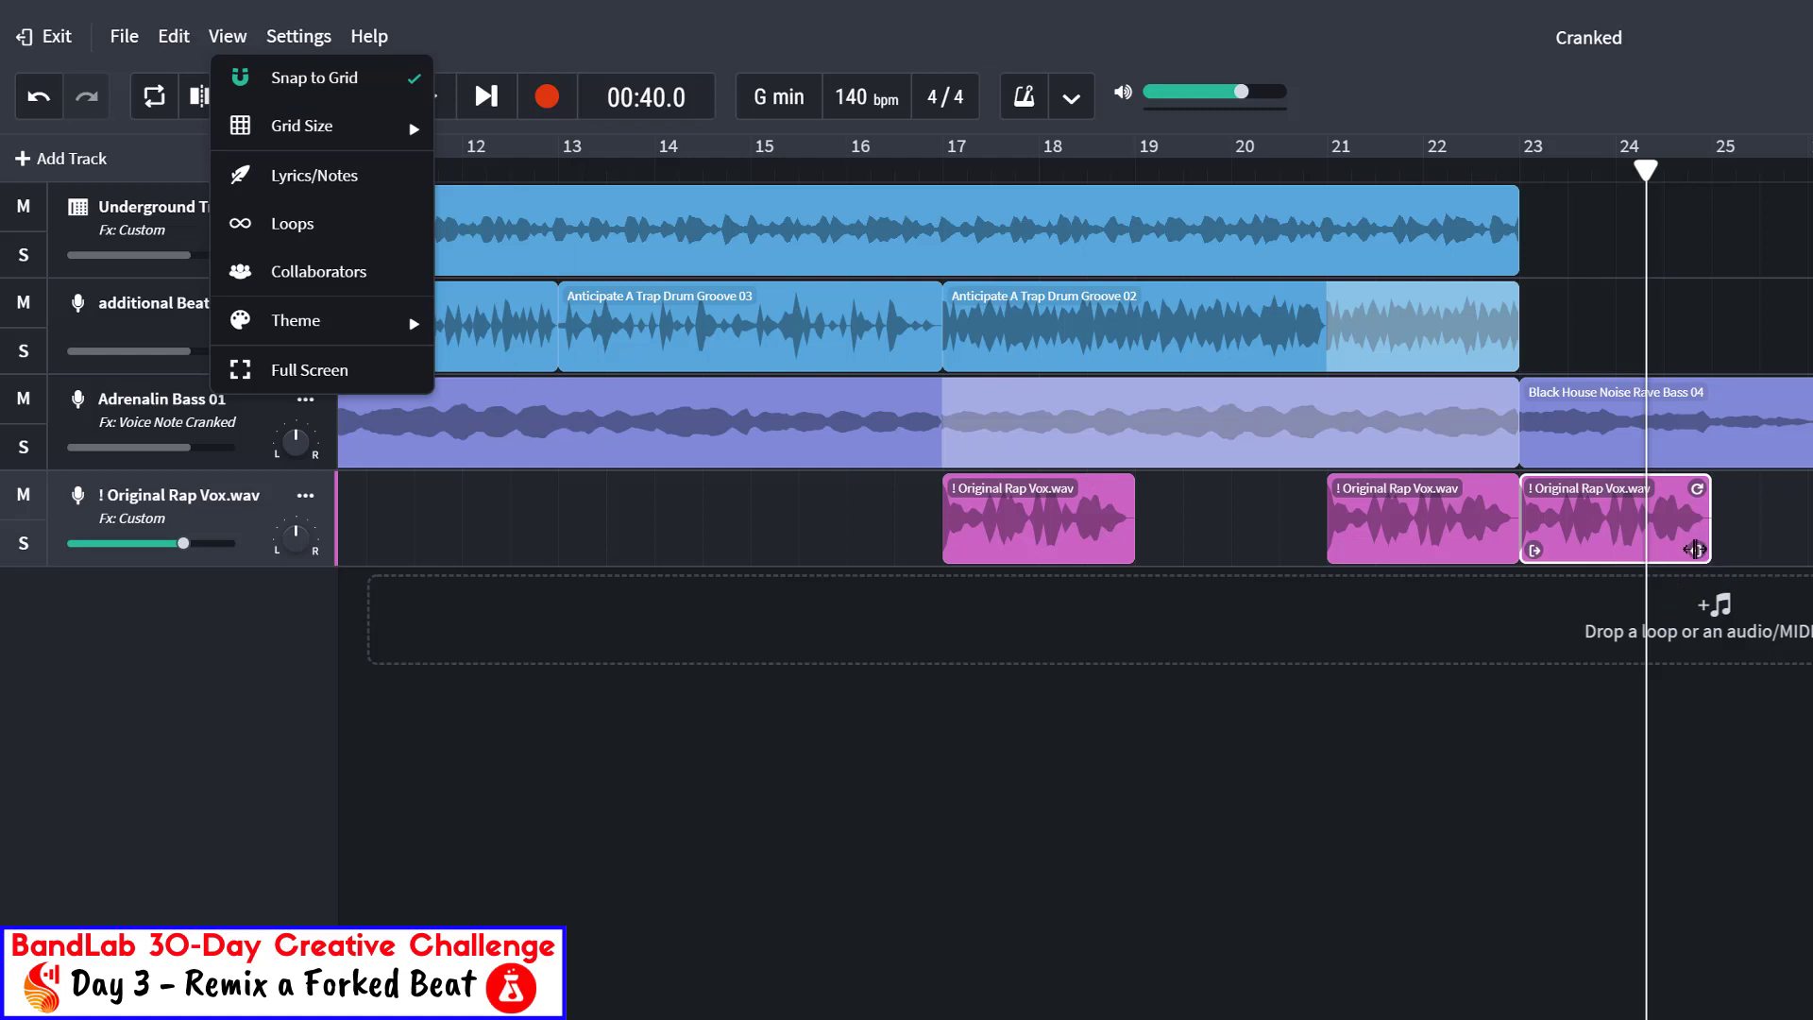
left_click(1713, 170)
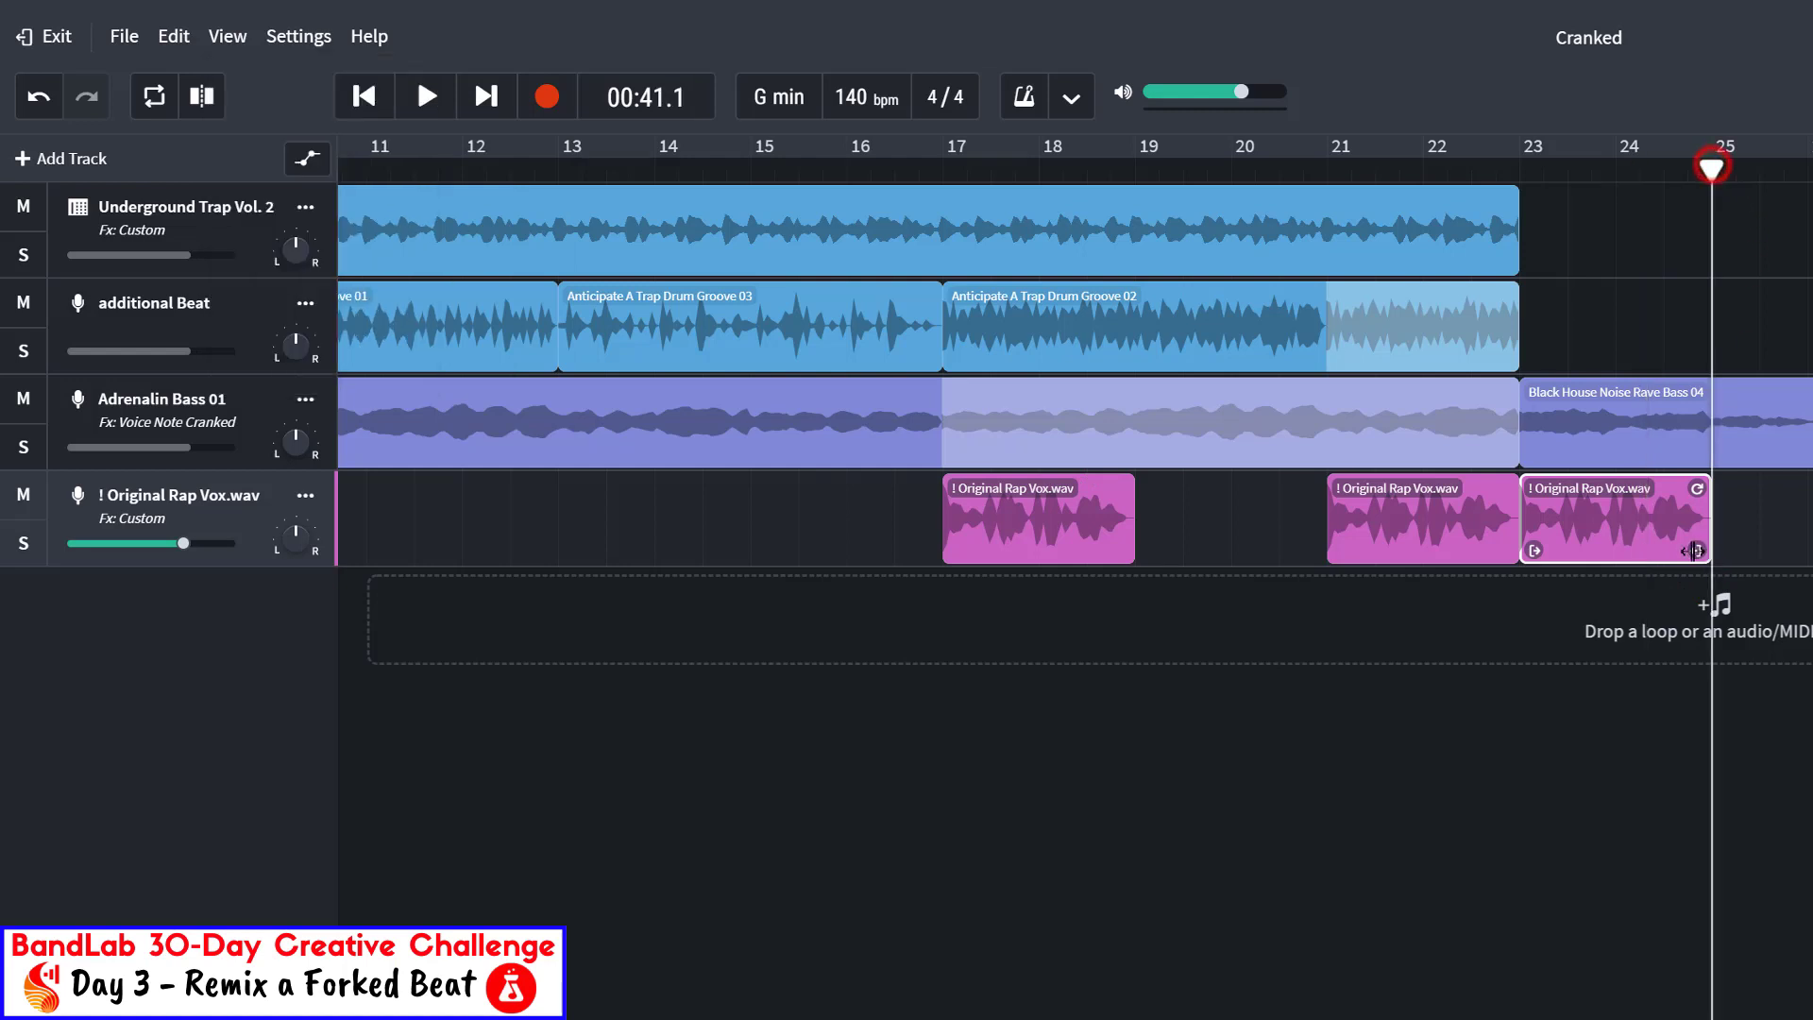
left_click_drag(1696, 551, 1568, 551)
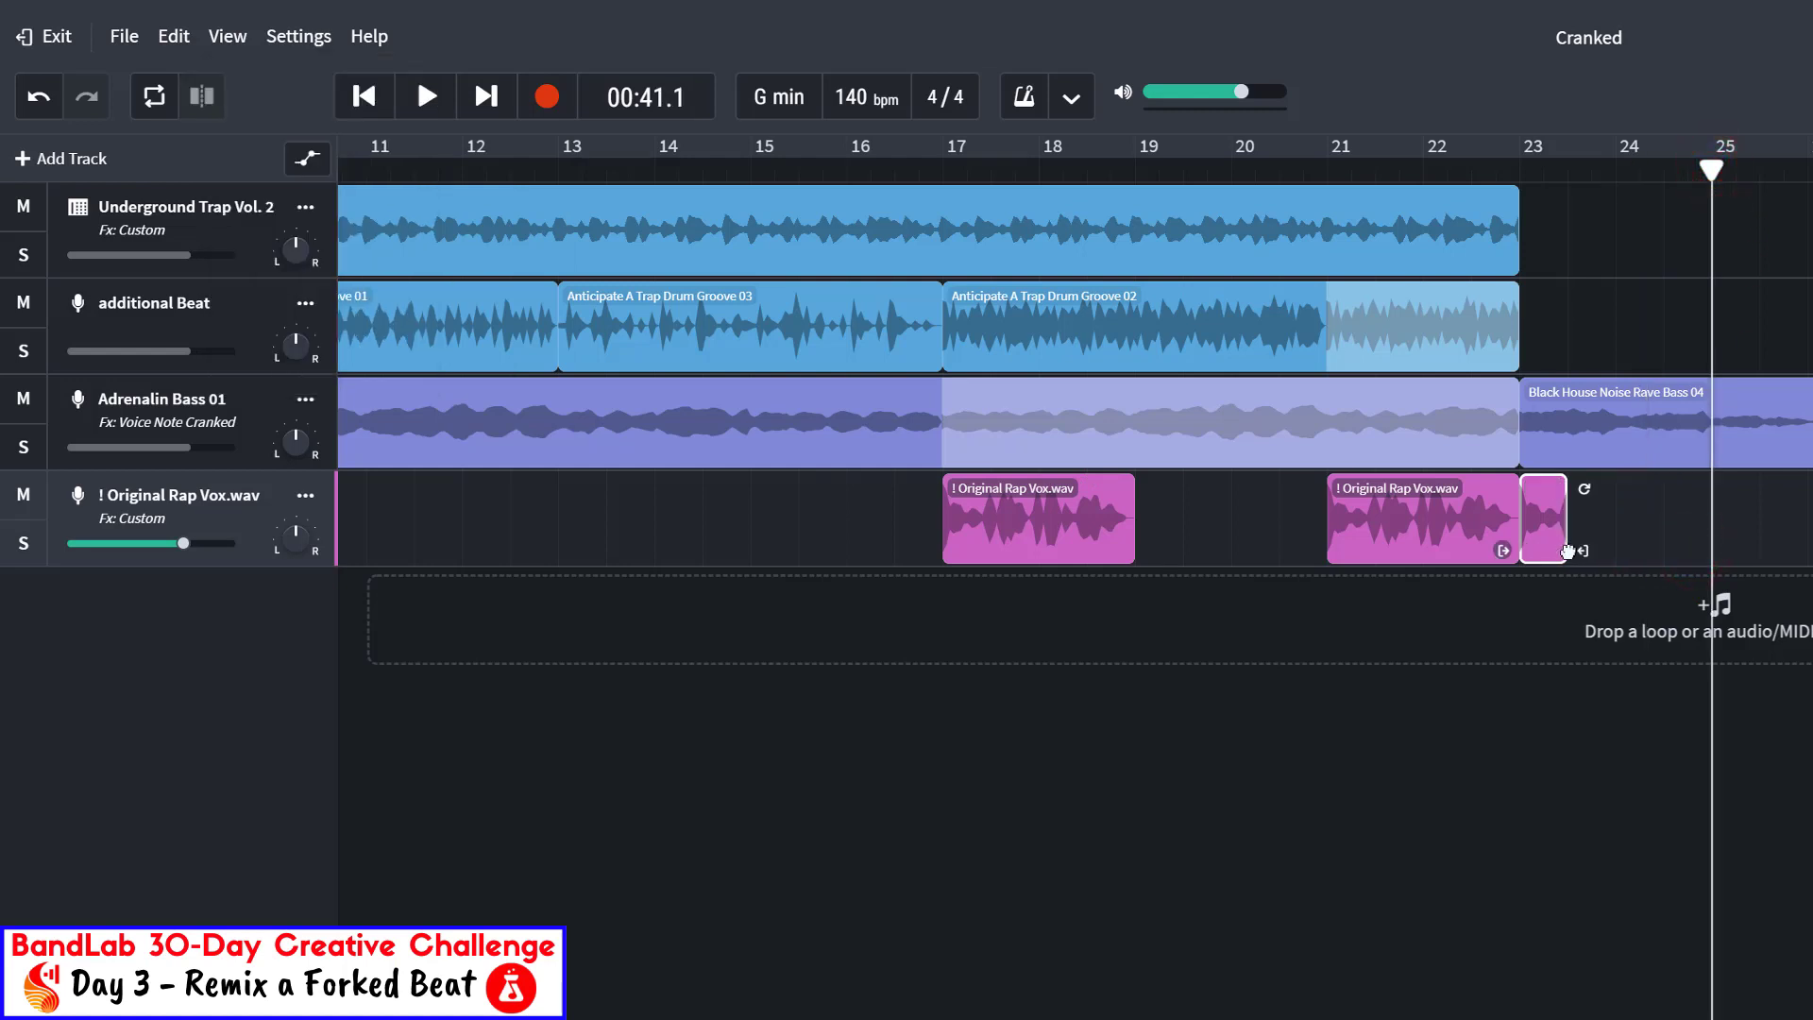
Loop the half-bar rap vocal snippet out to bar 25 and play it from bar 23
left_click(1527, 178)
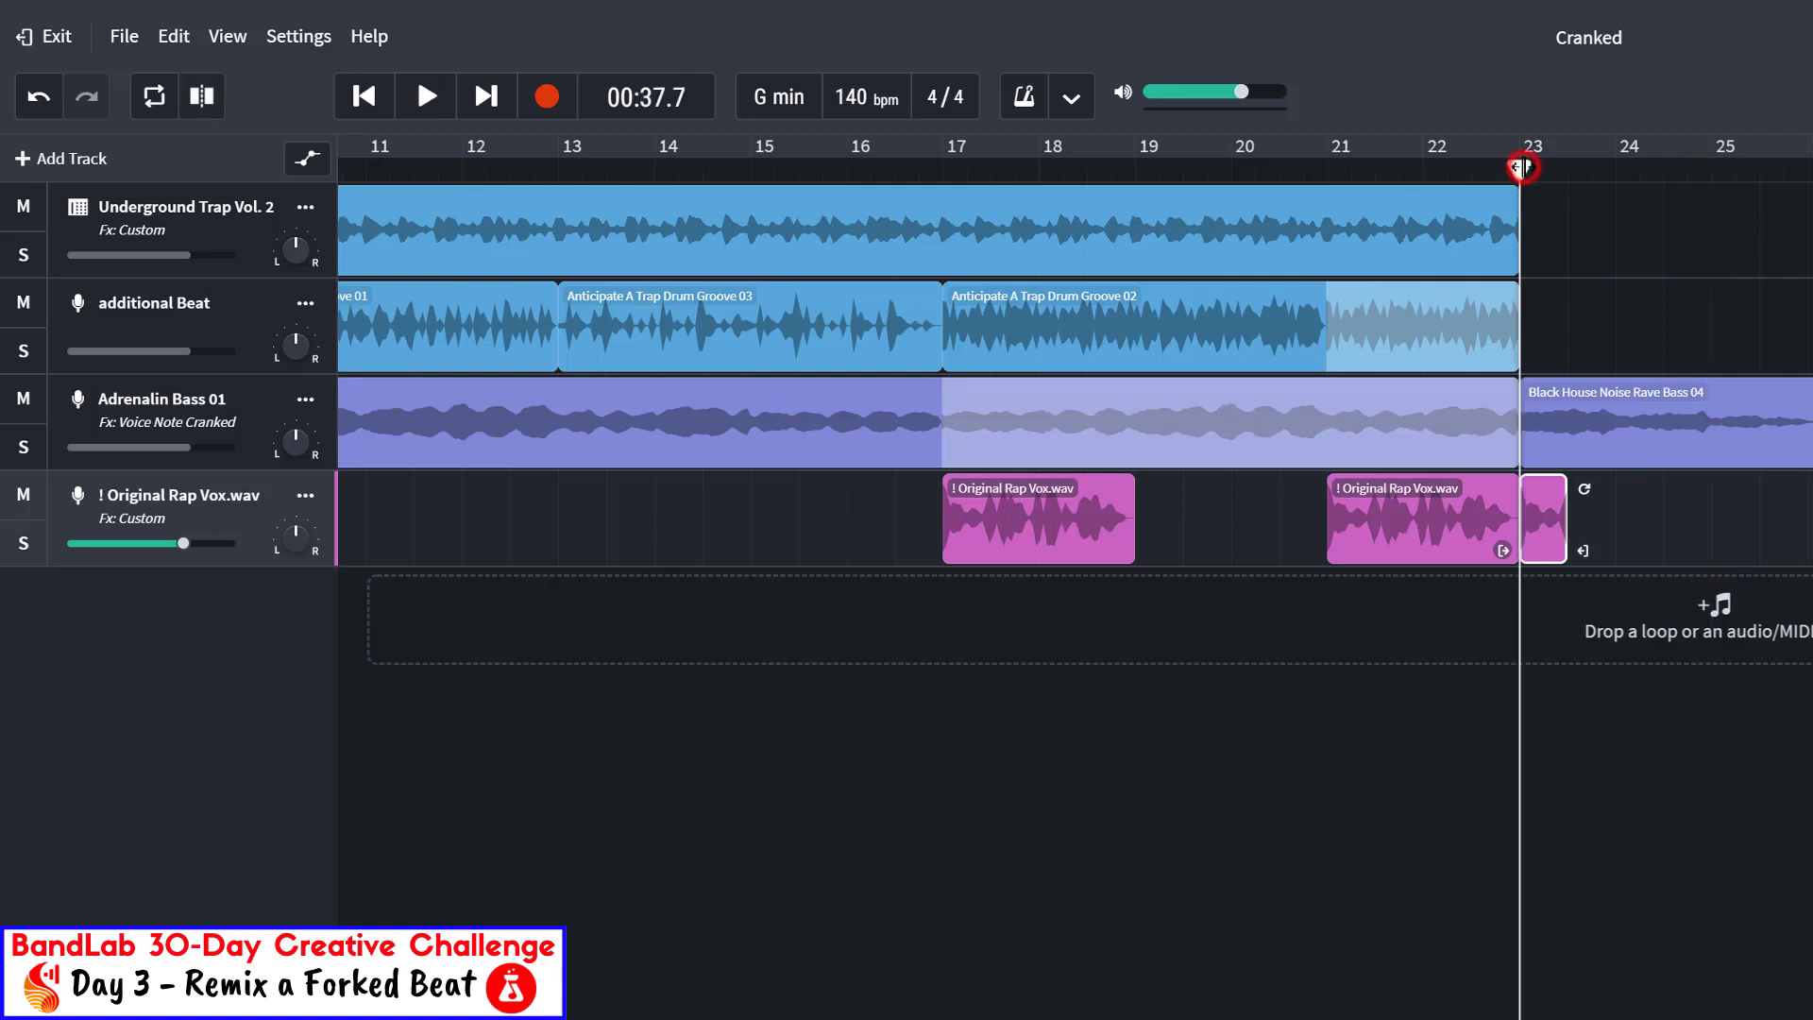
key("space")
key("space")
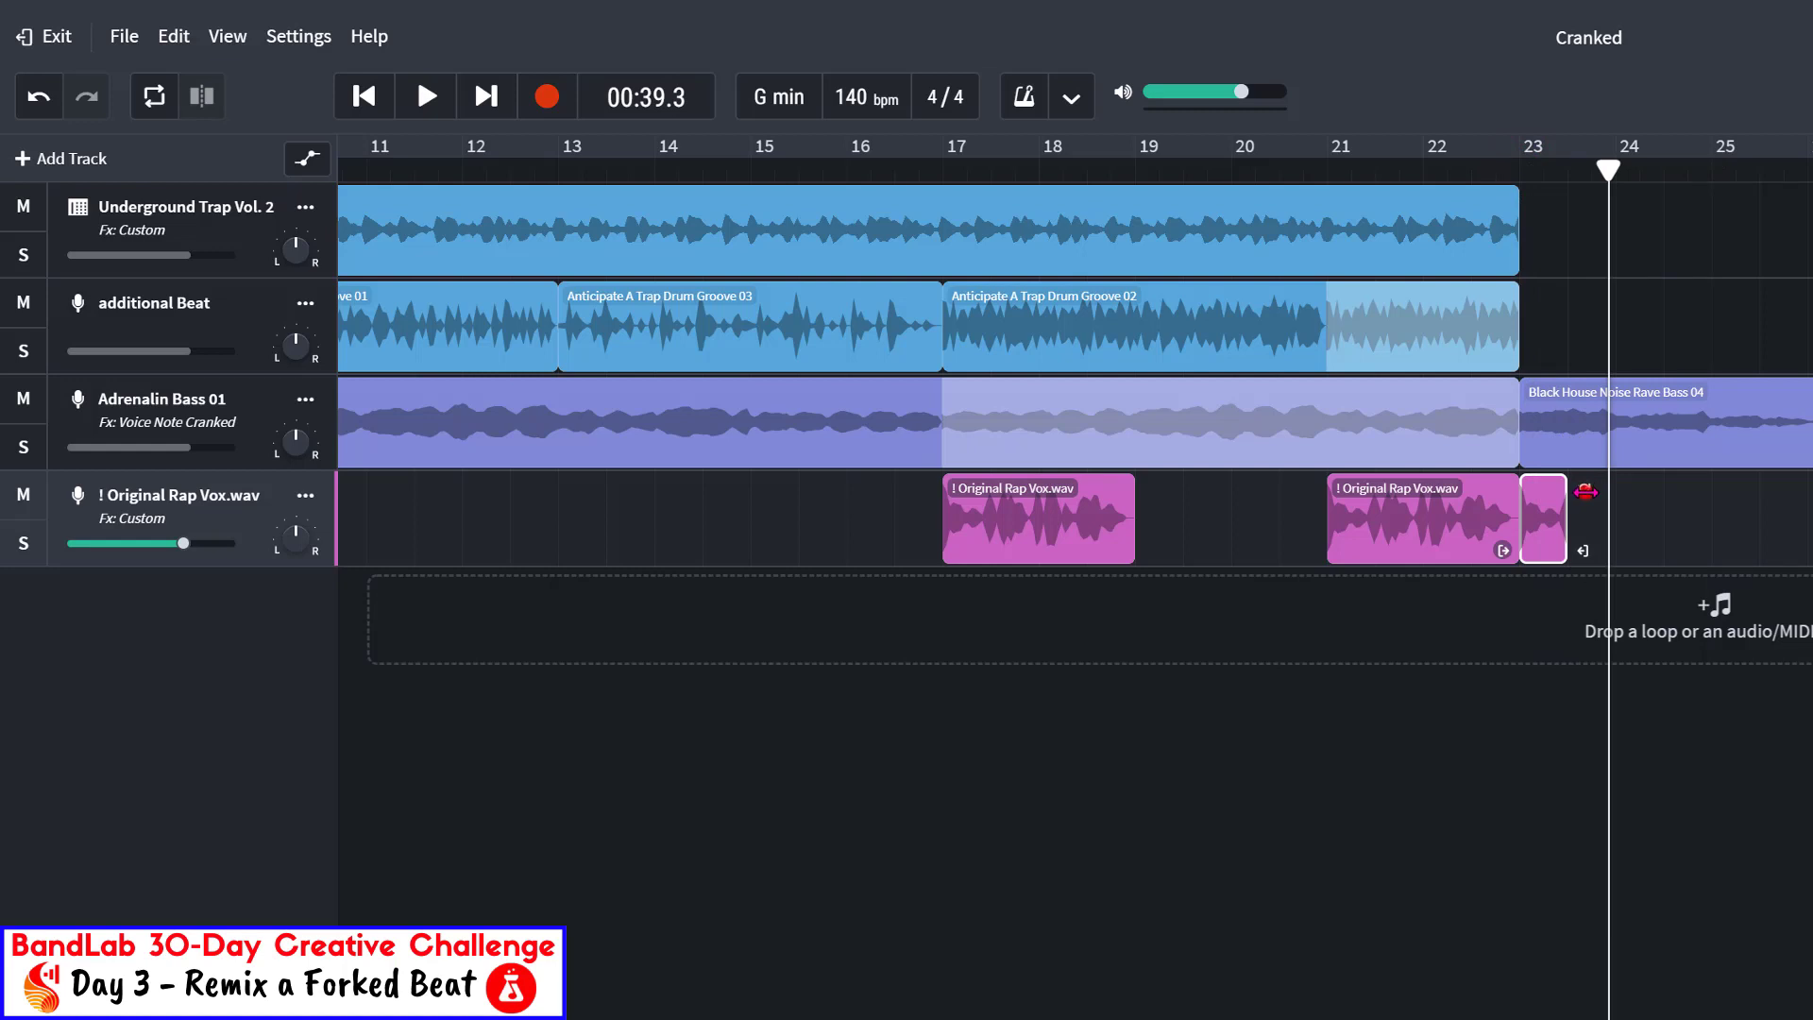
left_click_drag(1585, 491, 1708, 479)
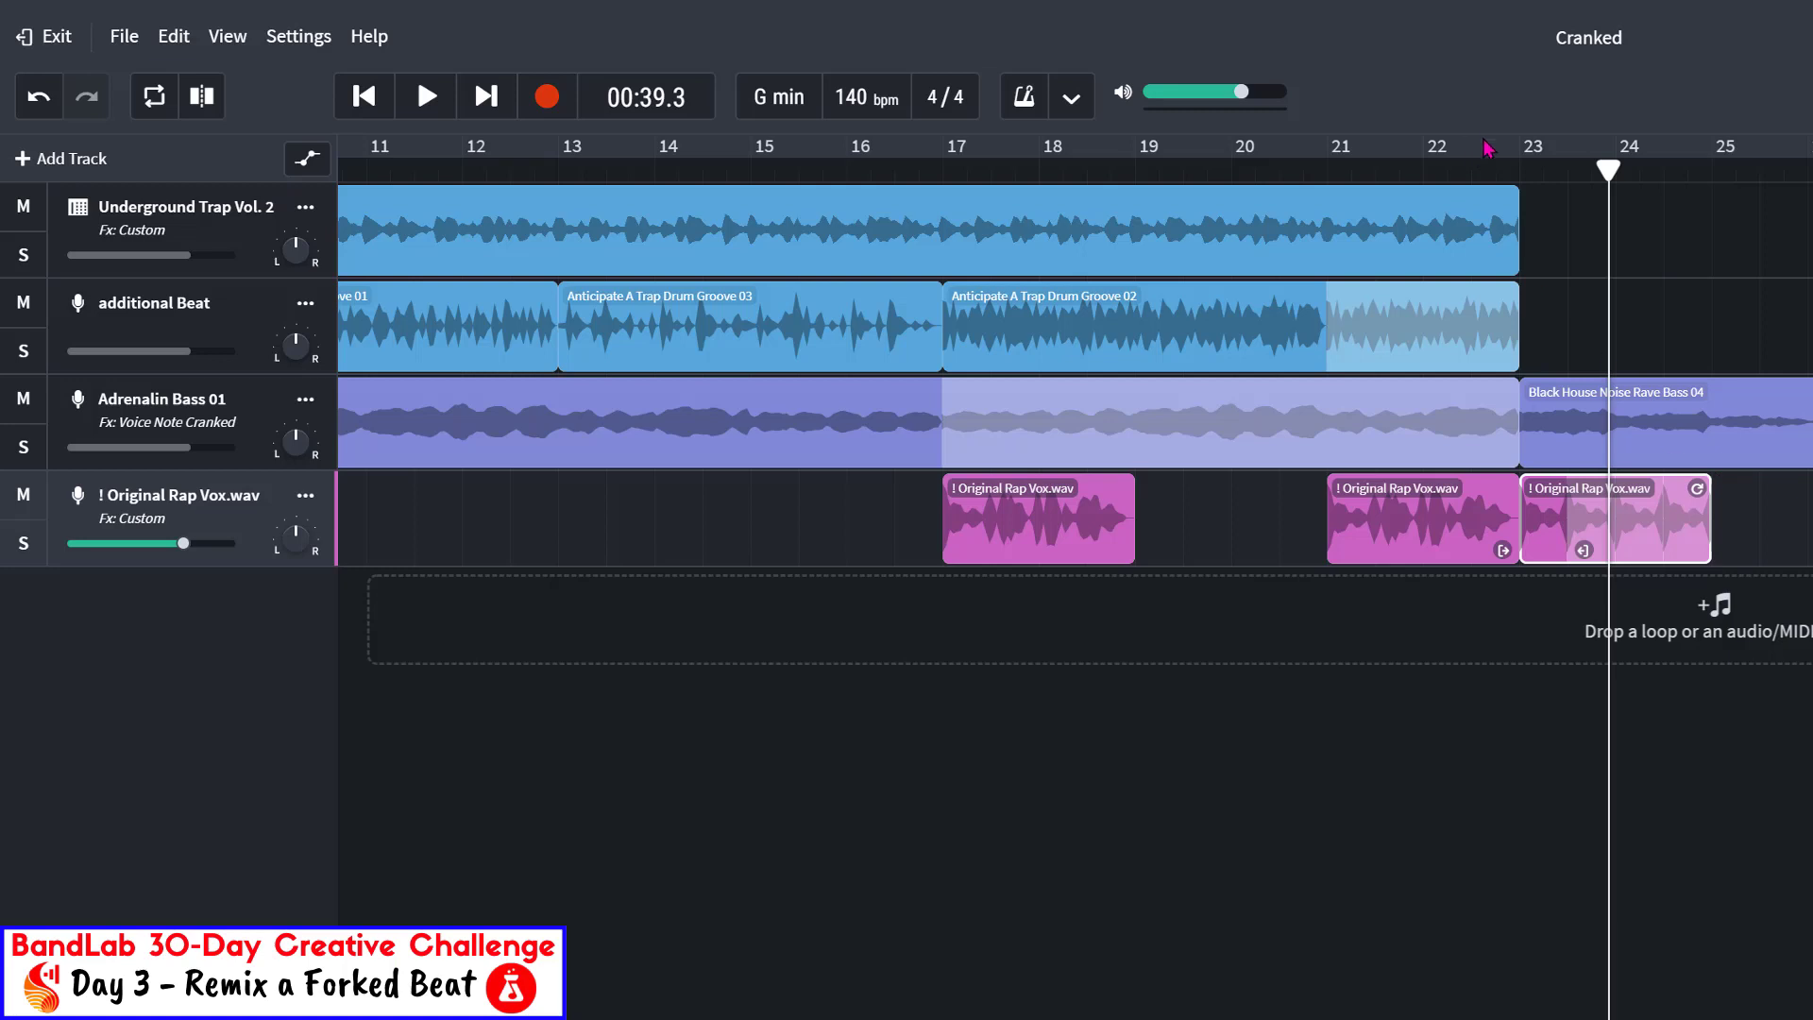
left_click(1514, 161)
key("space")
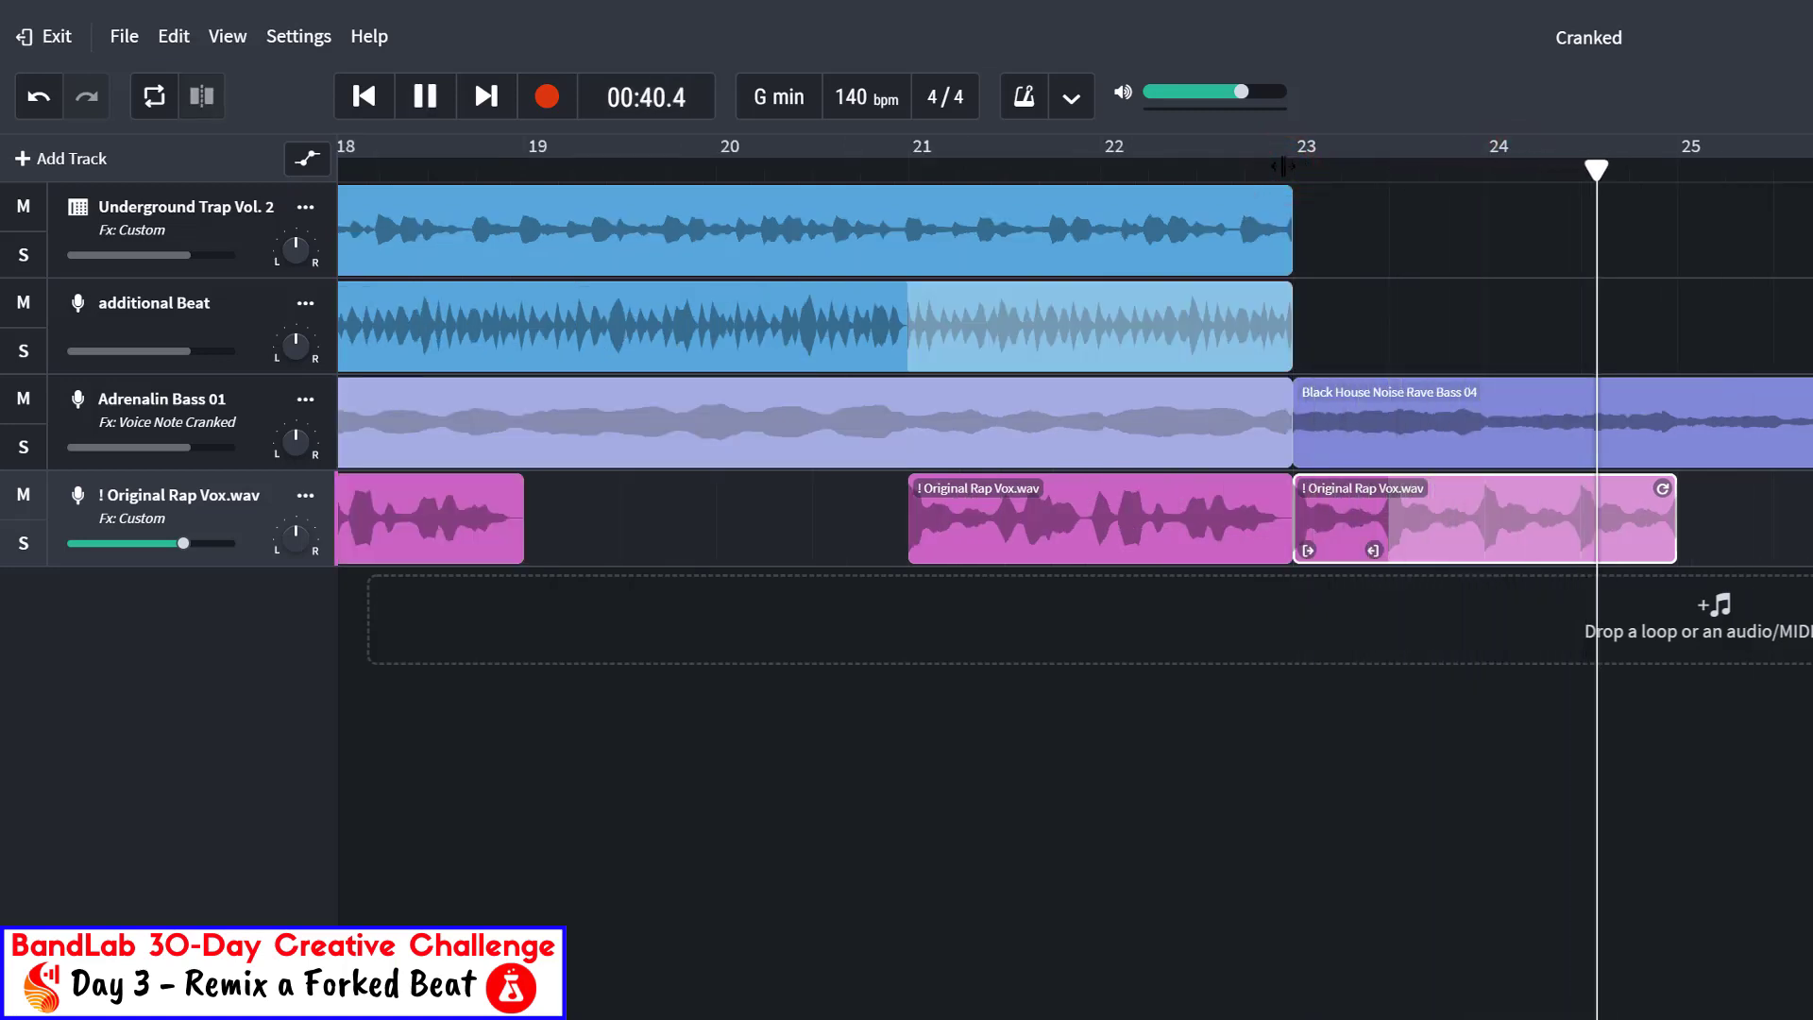
key("space")
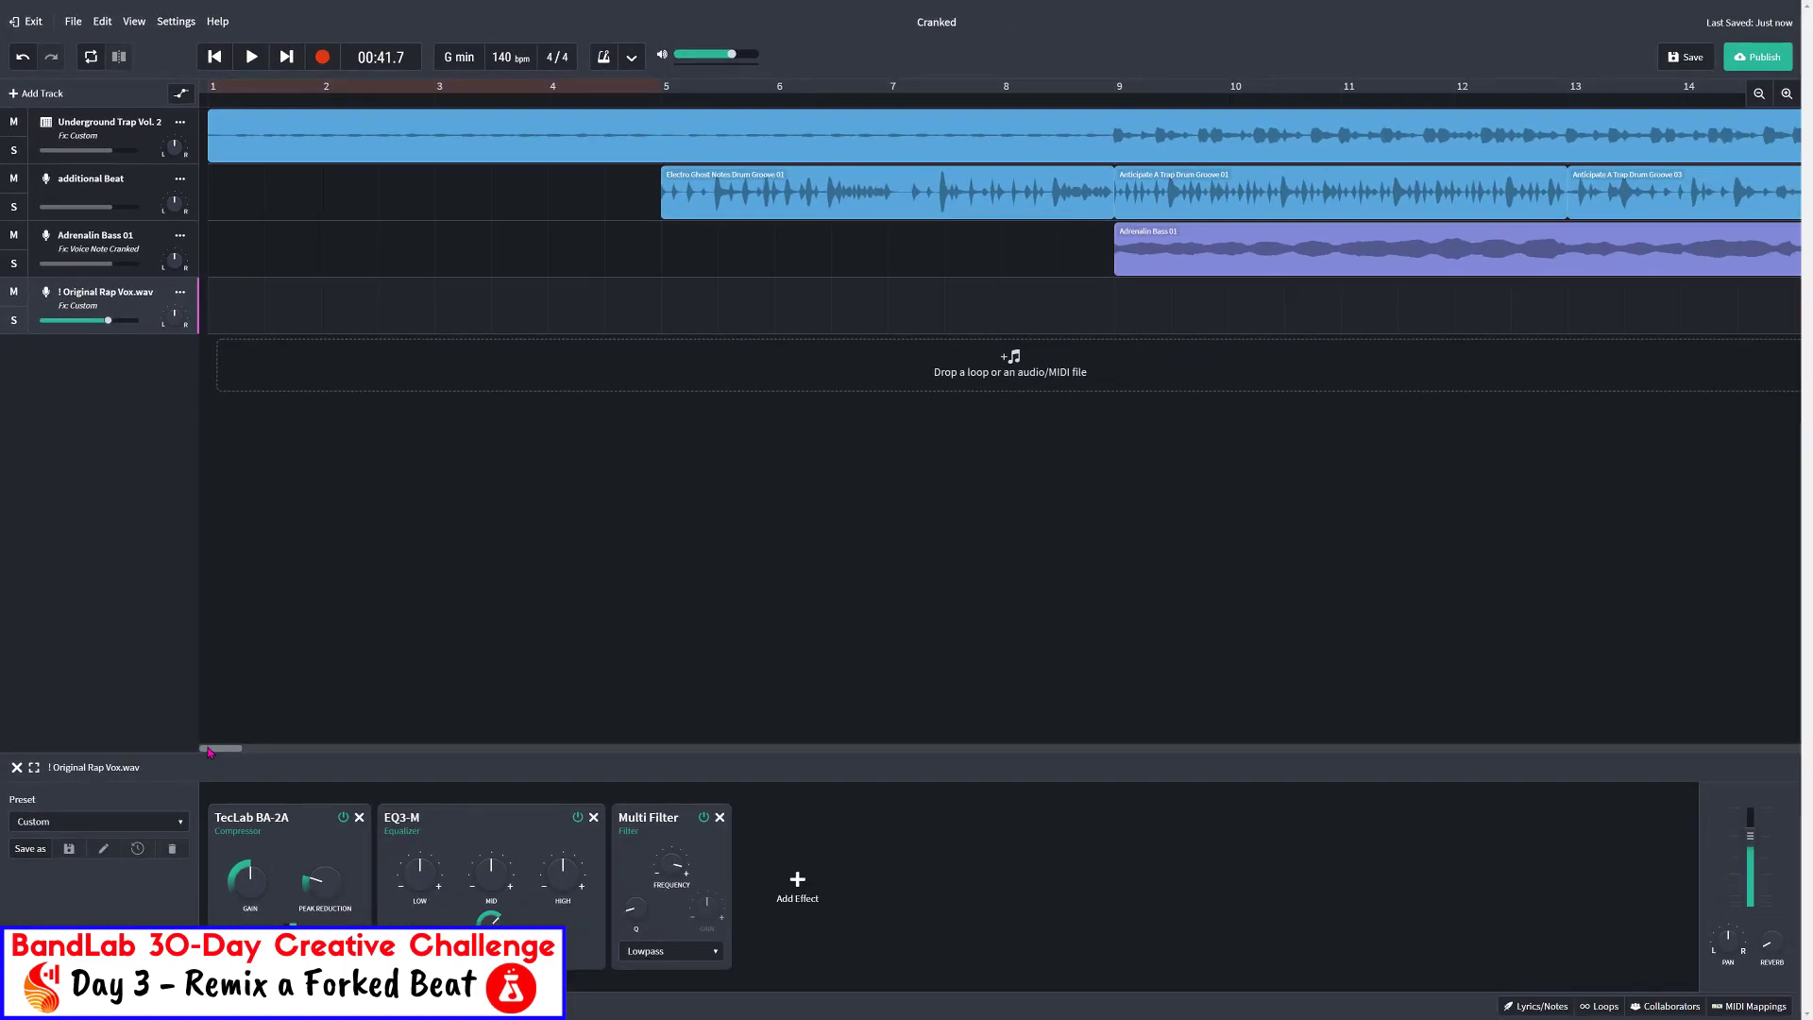
Slice the Electro Ghost Notes Drum Groove 01 region on the additional Beat track at bar 8 and reverse its last bar
left_click(1003, 106)
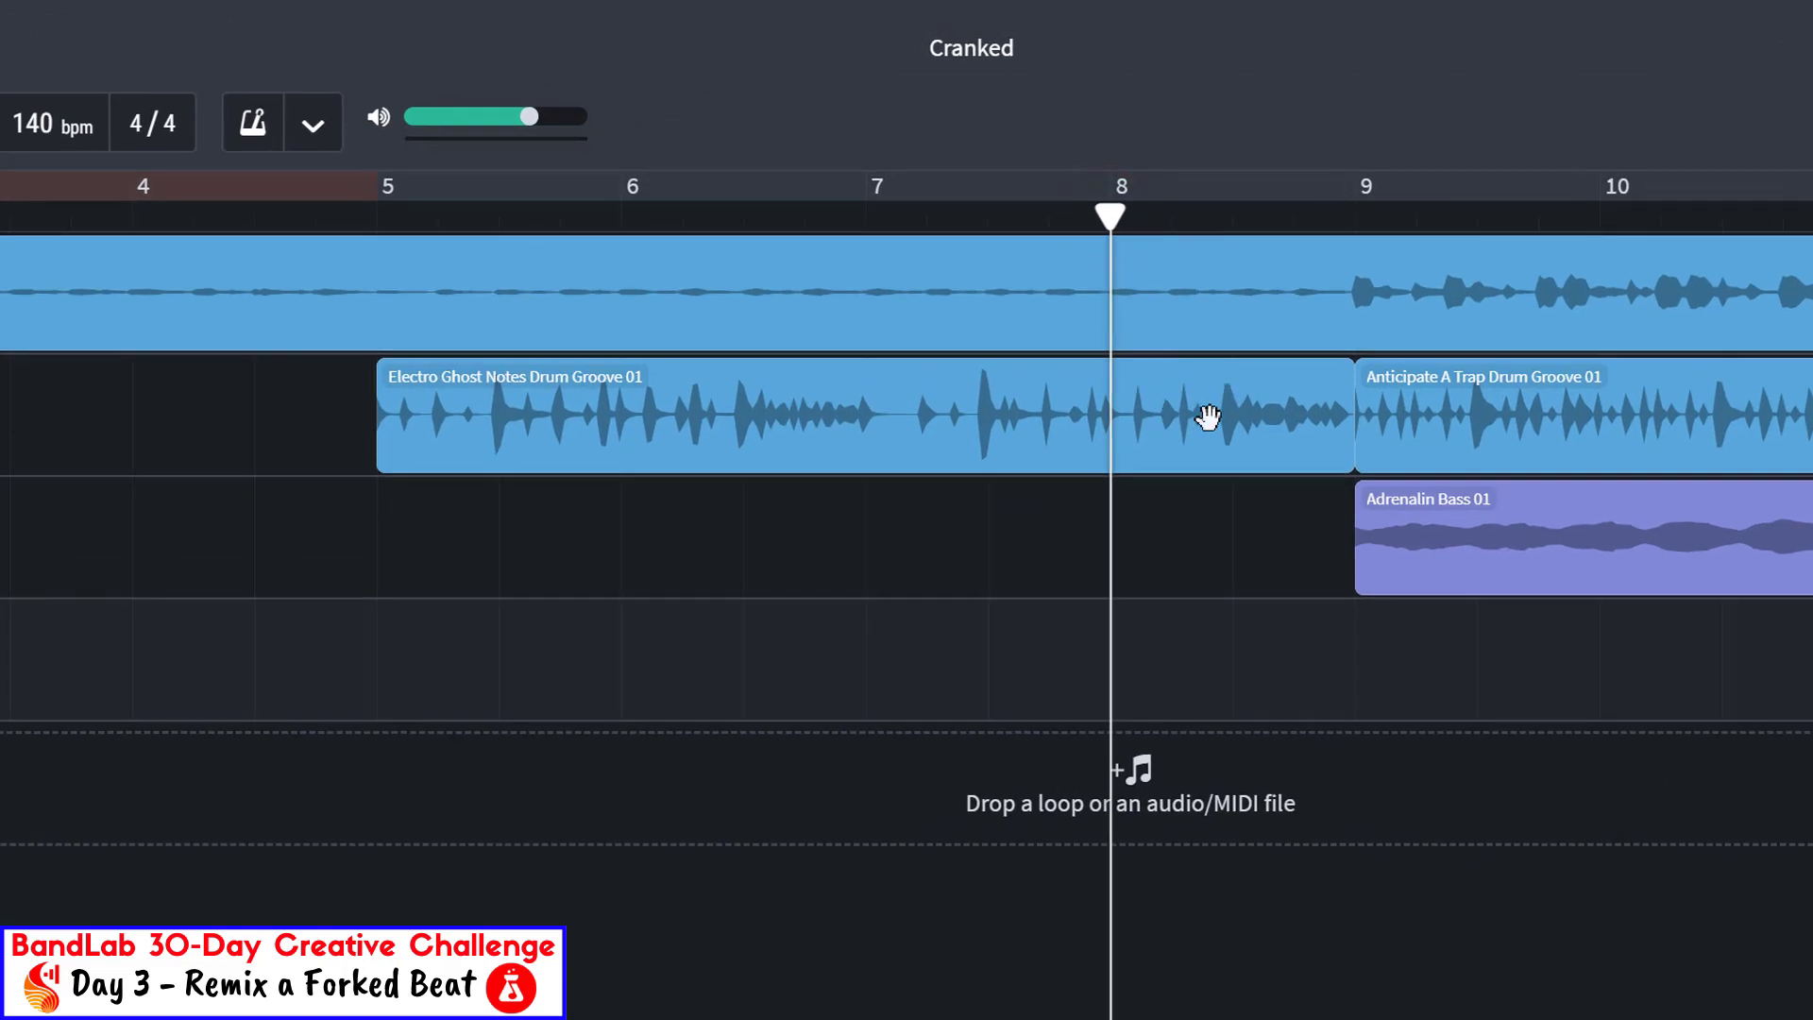
left_click(1208, 416)
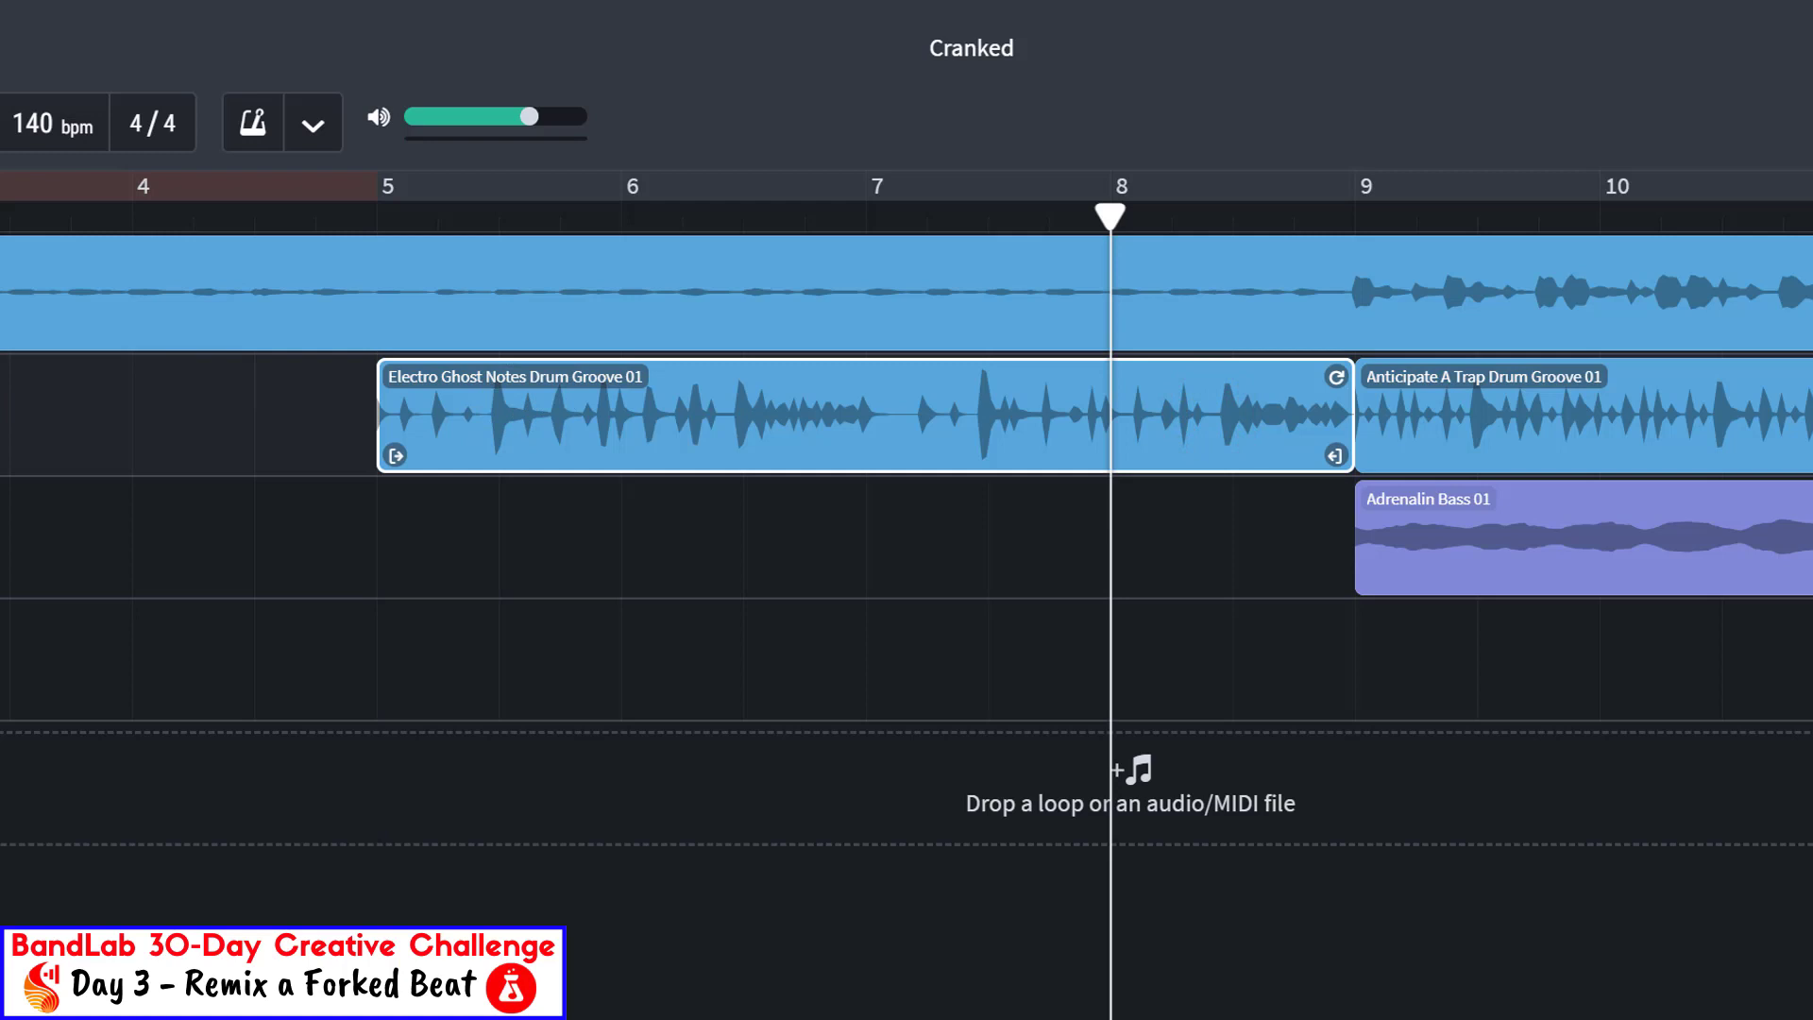
key("space")
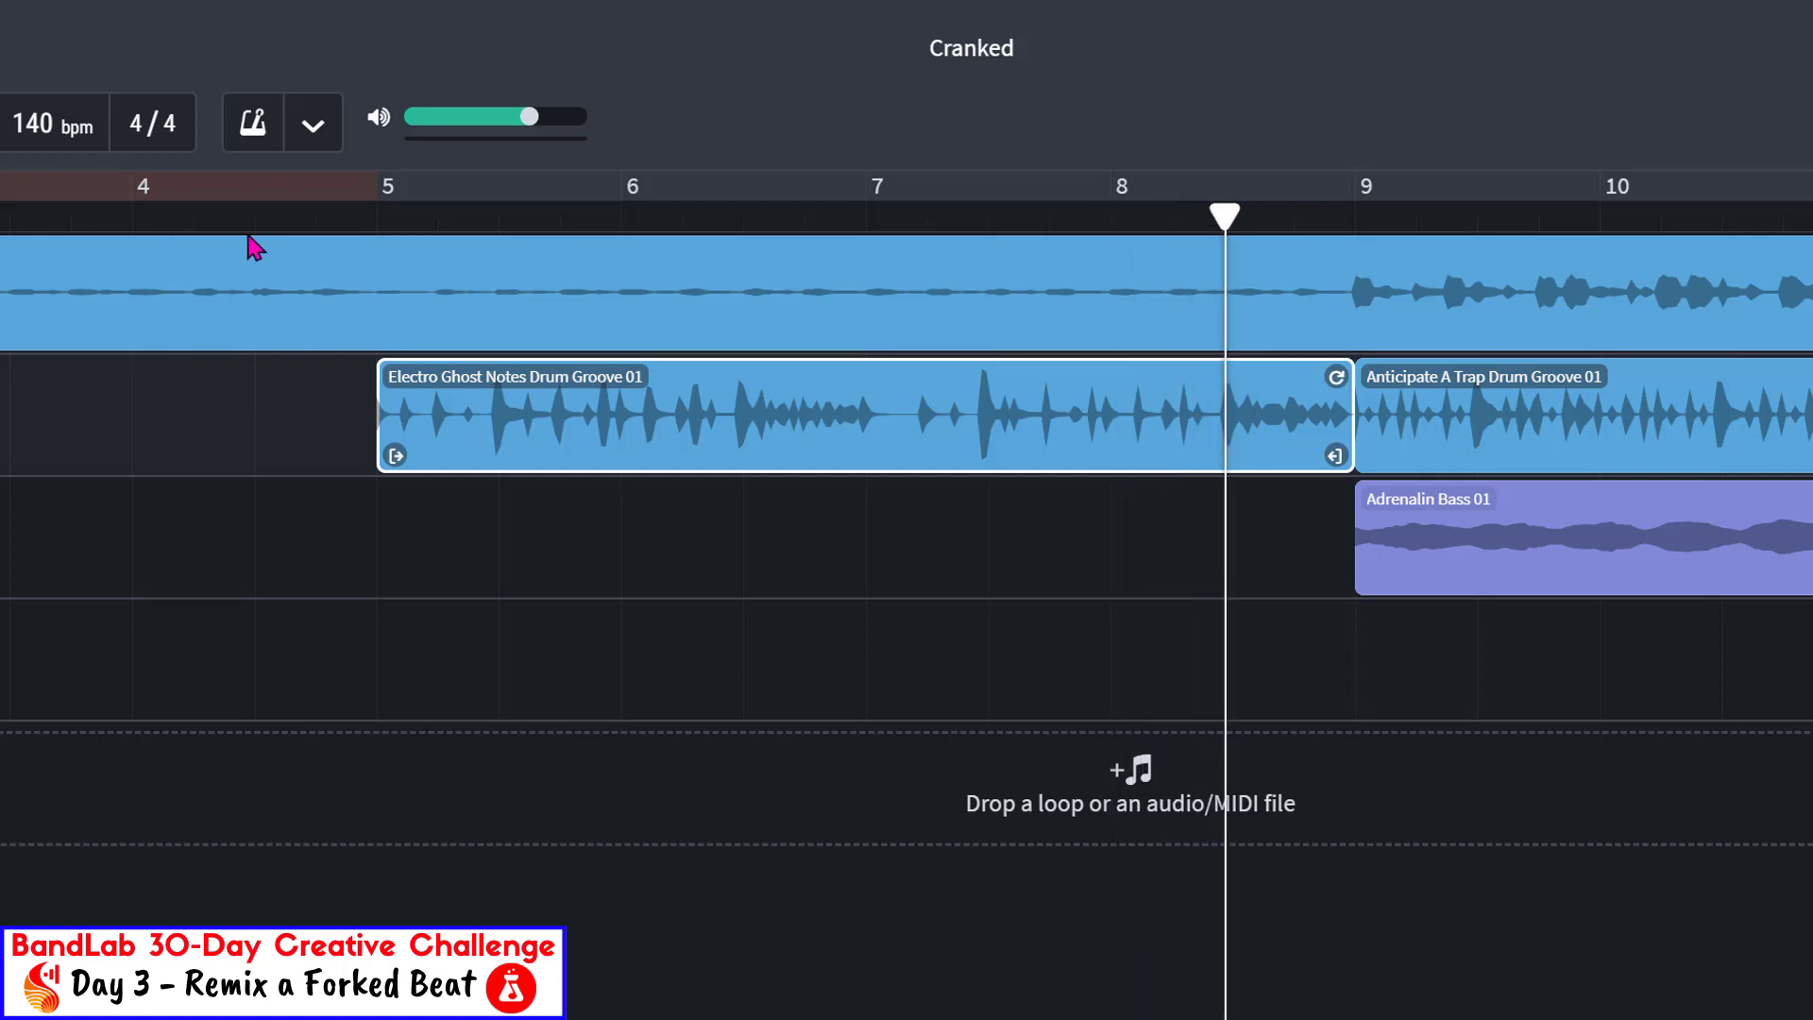
key("space")
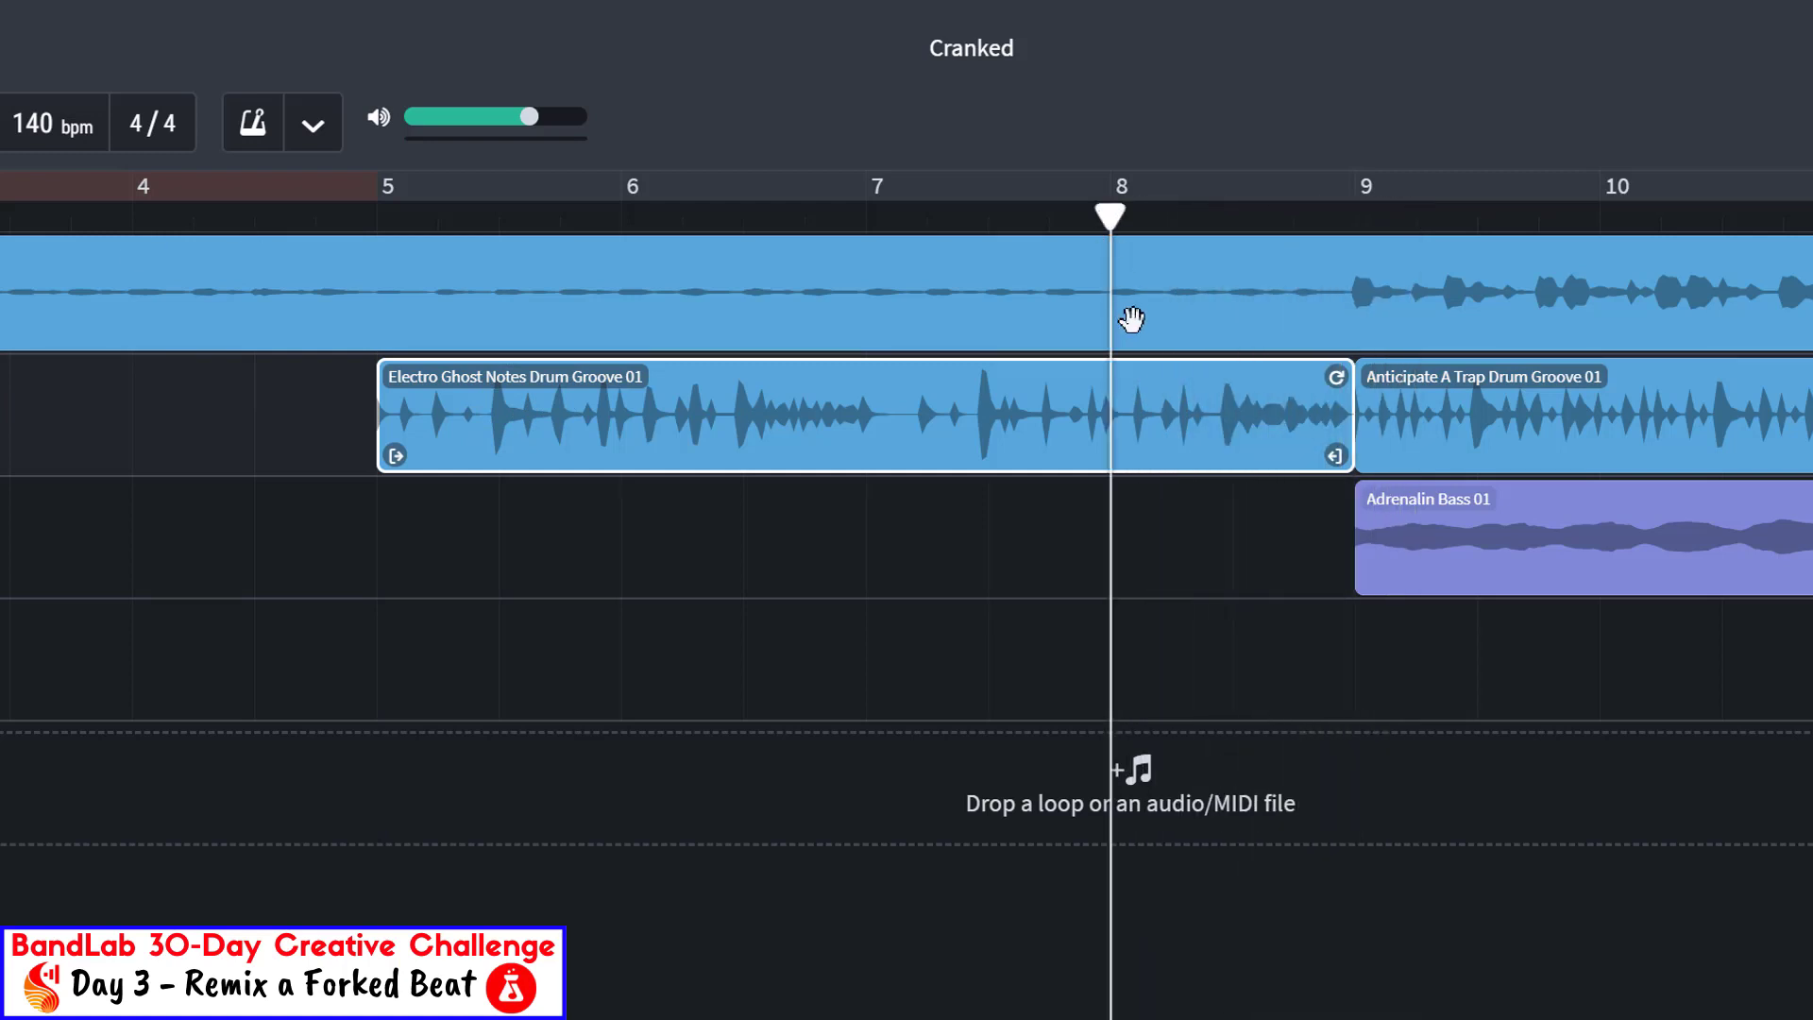
left_click(1165, 427)
key("s")
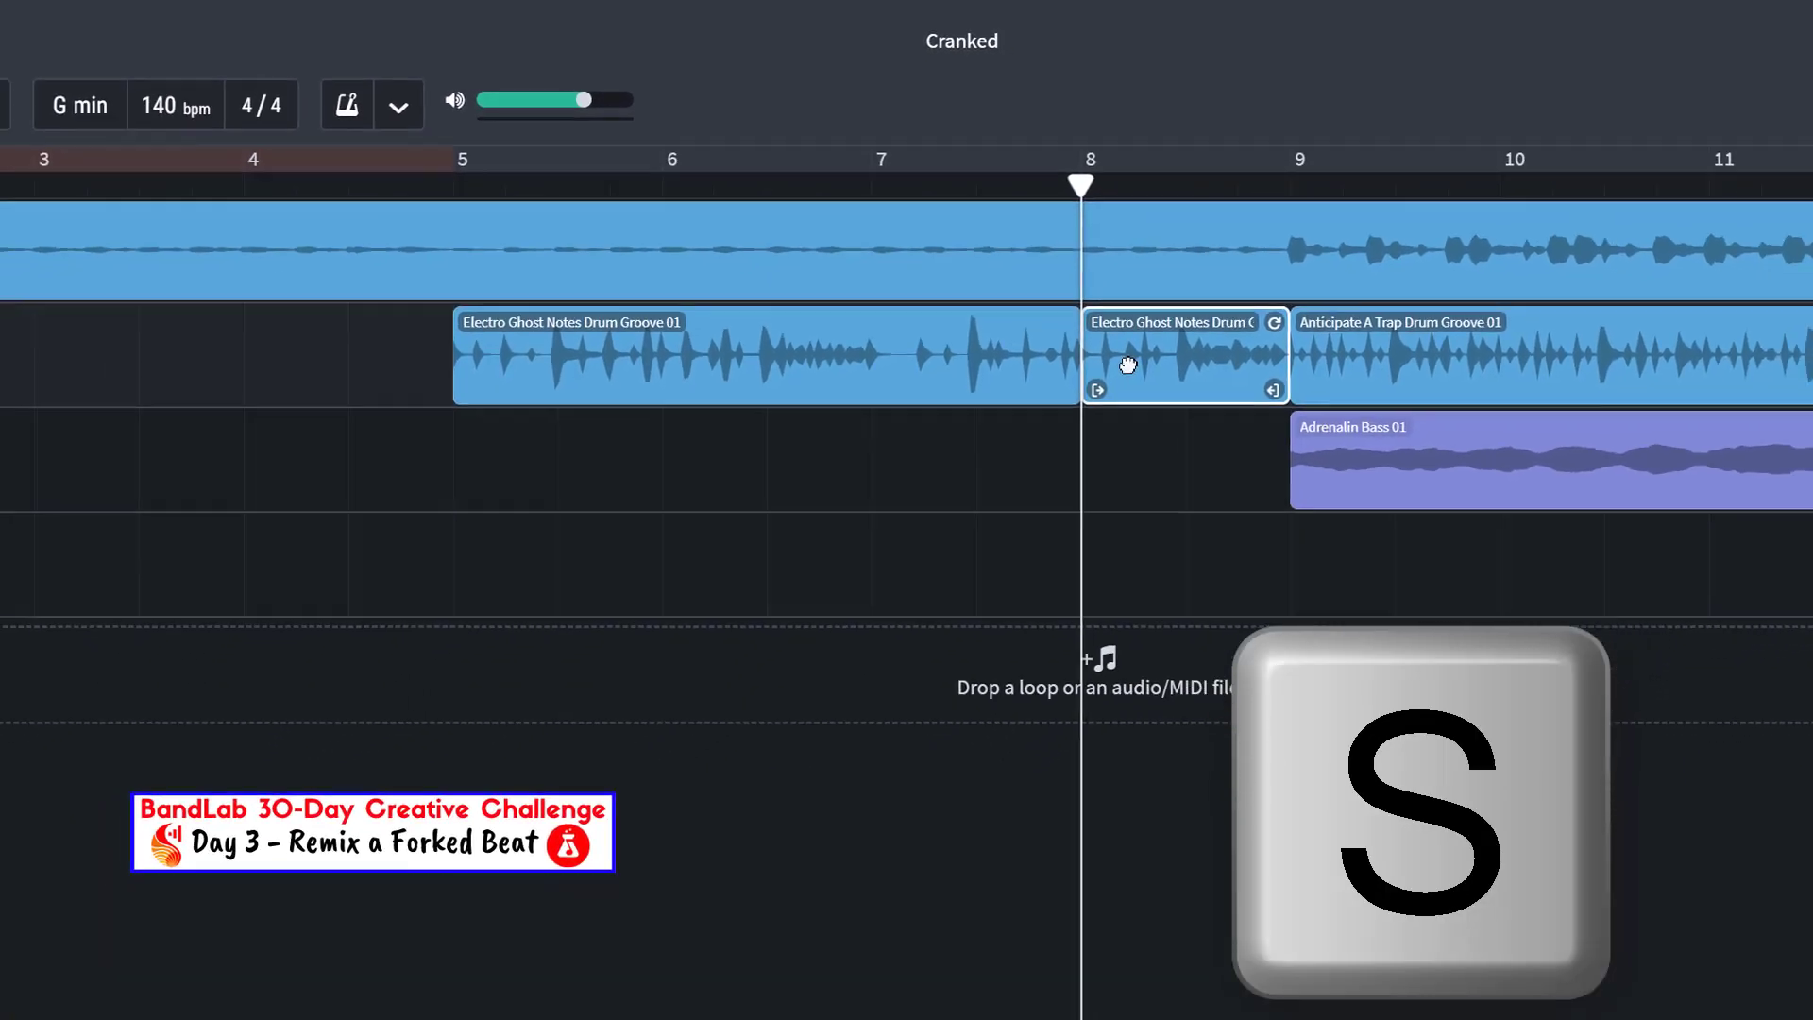
right_click(1160, 353)
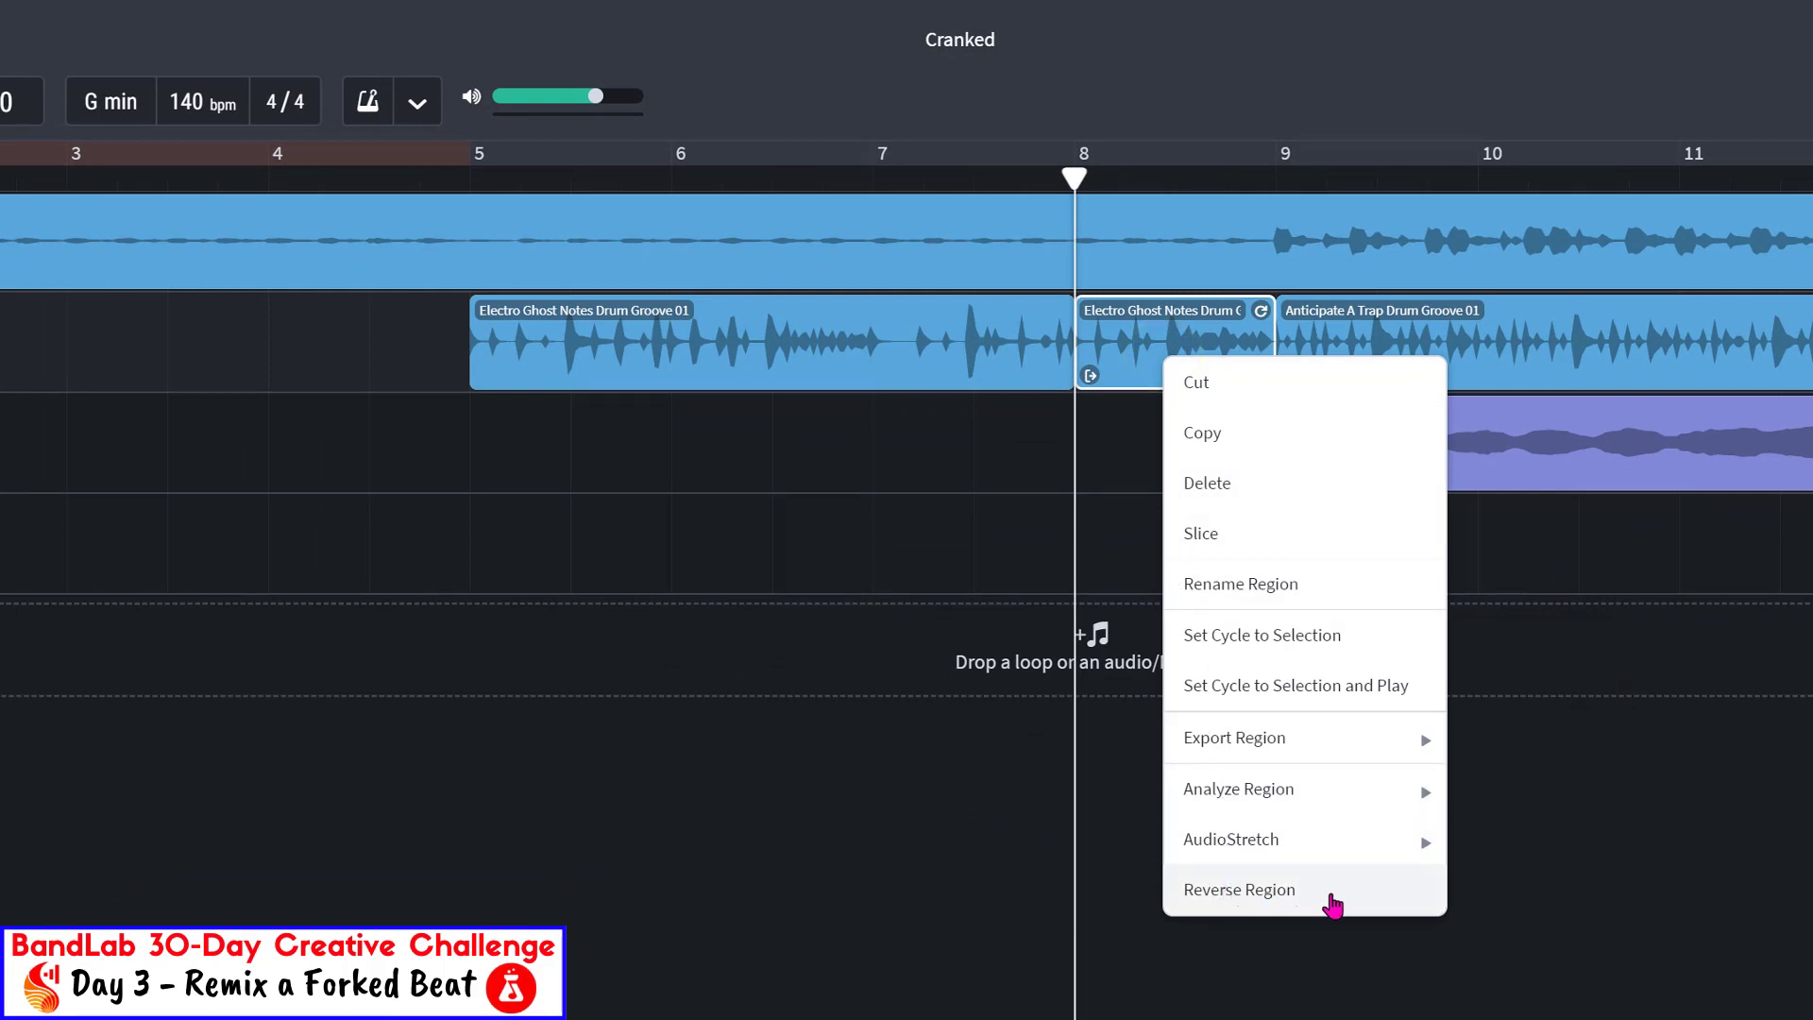
left_click(1332, 896)
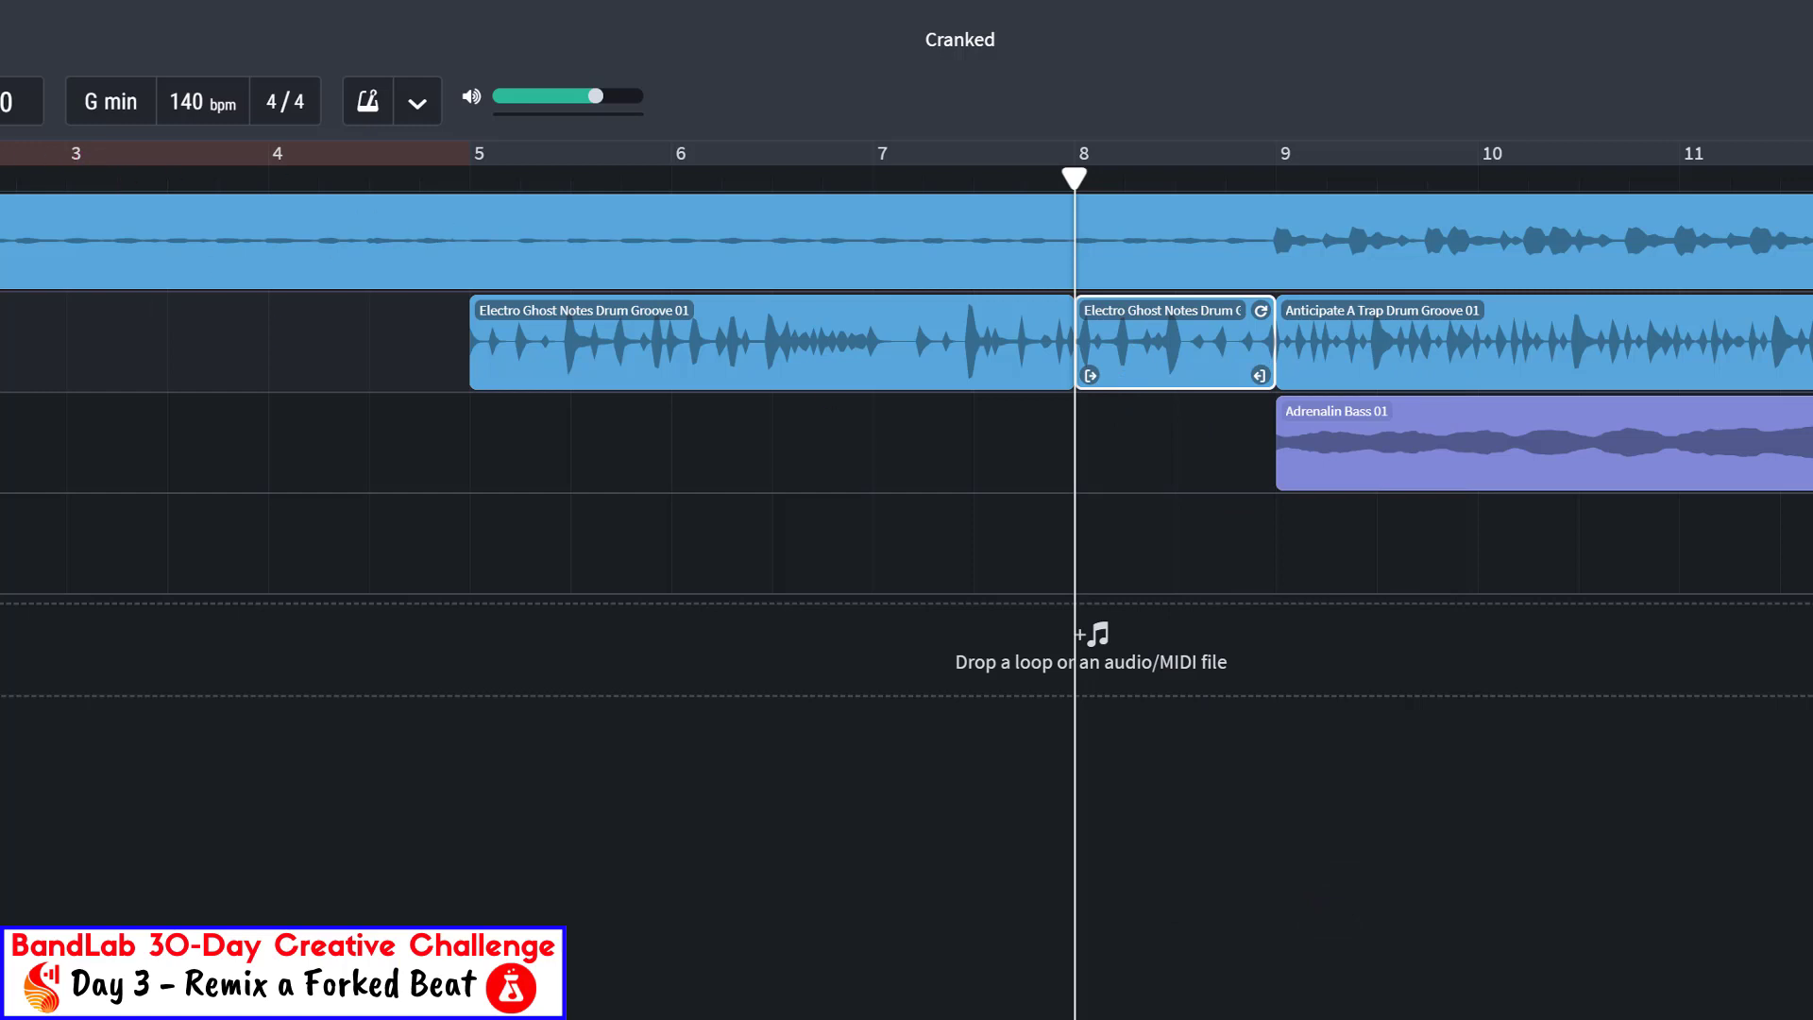
Play the reversed drum section from bar 8 and the whole groove from bar 5 into bar 9
key("space")
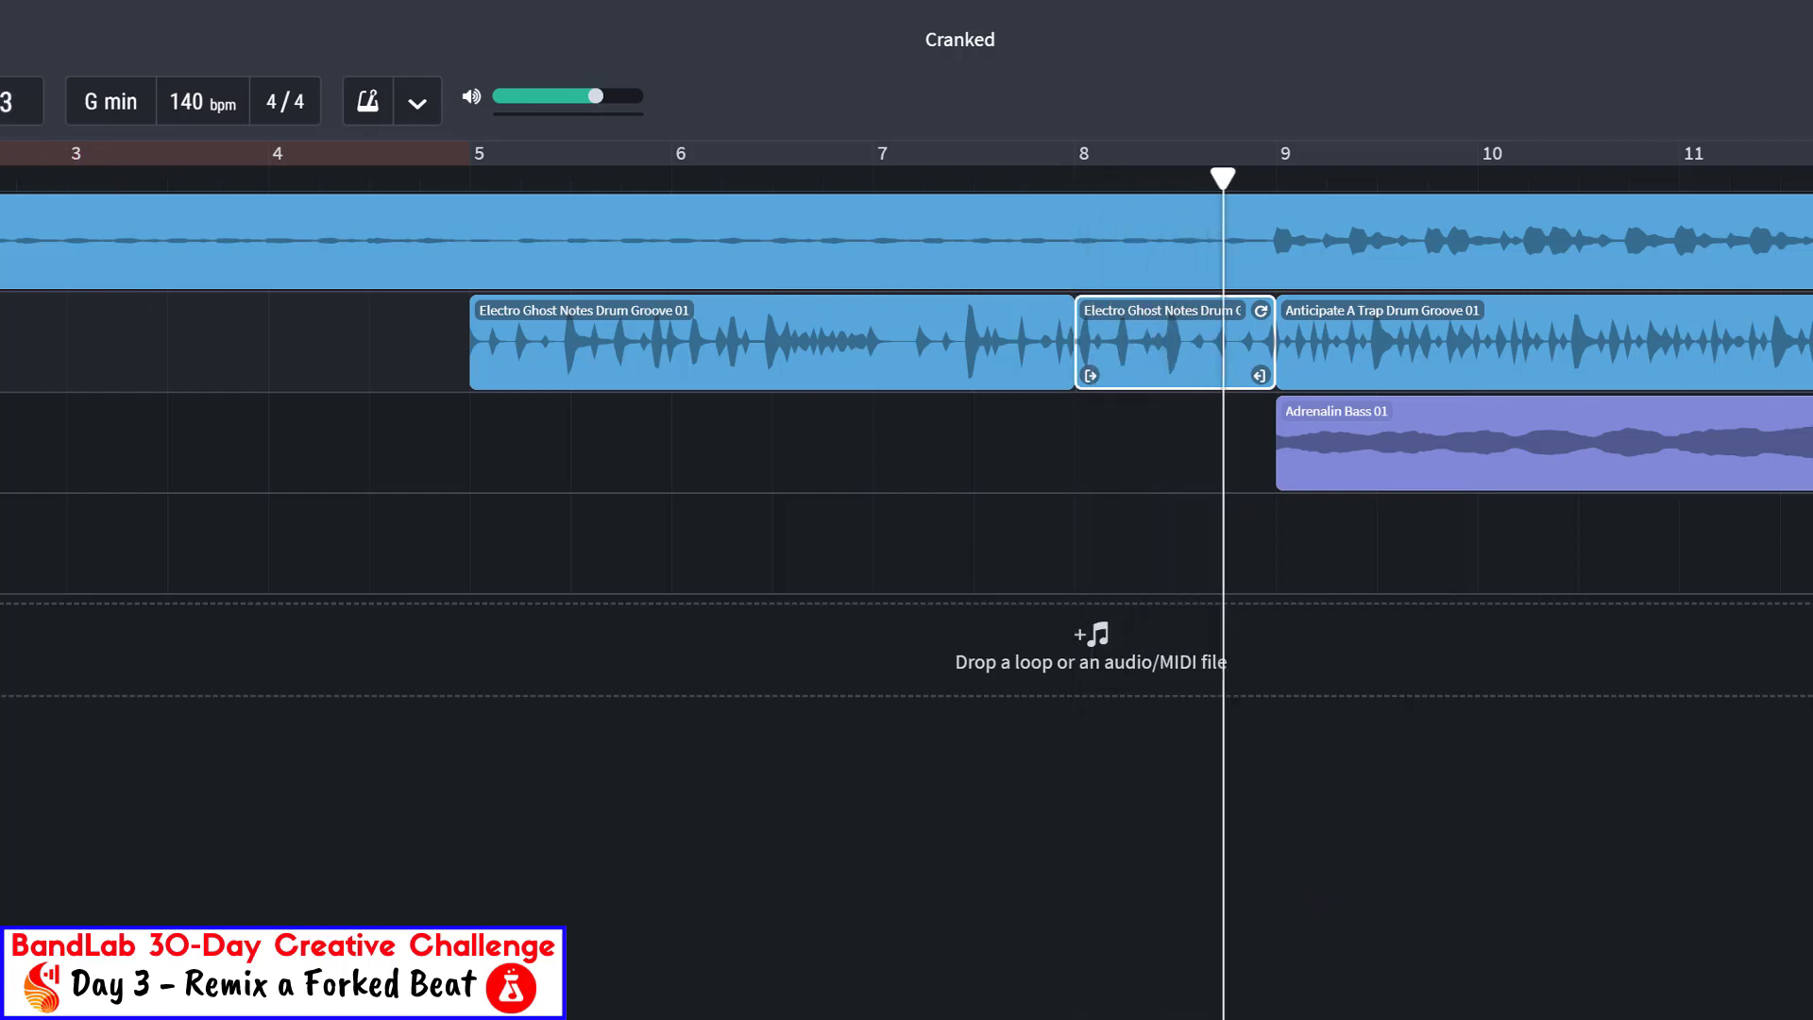
key("space")
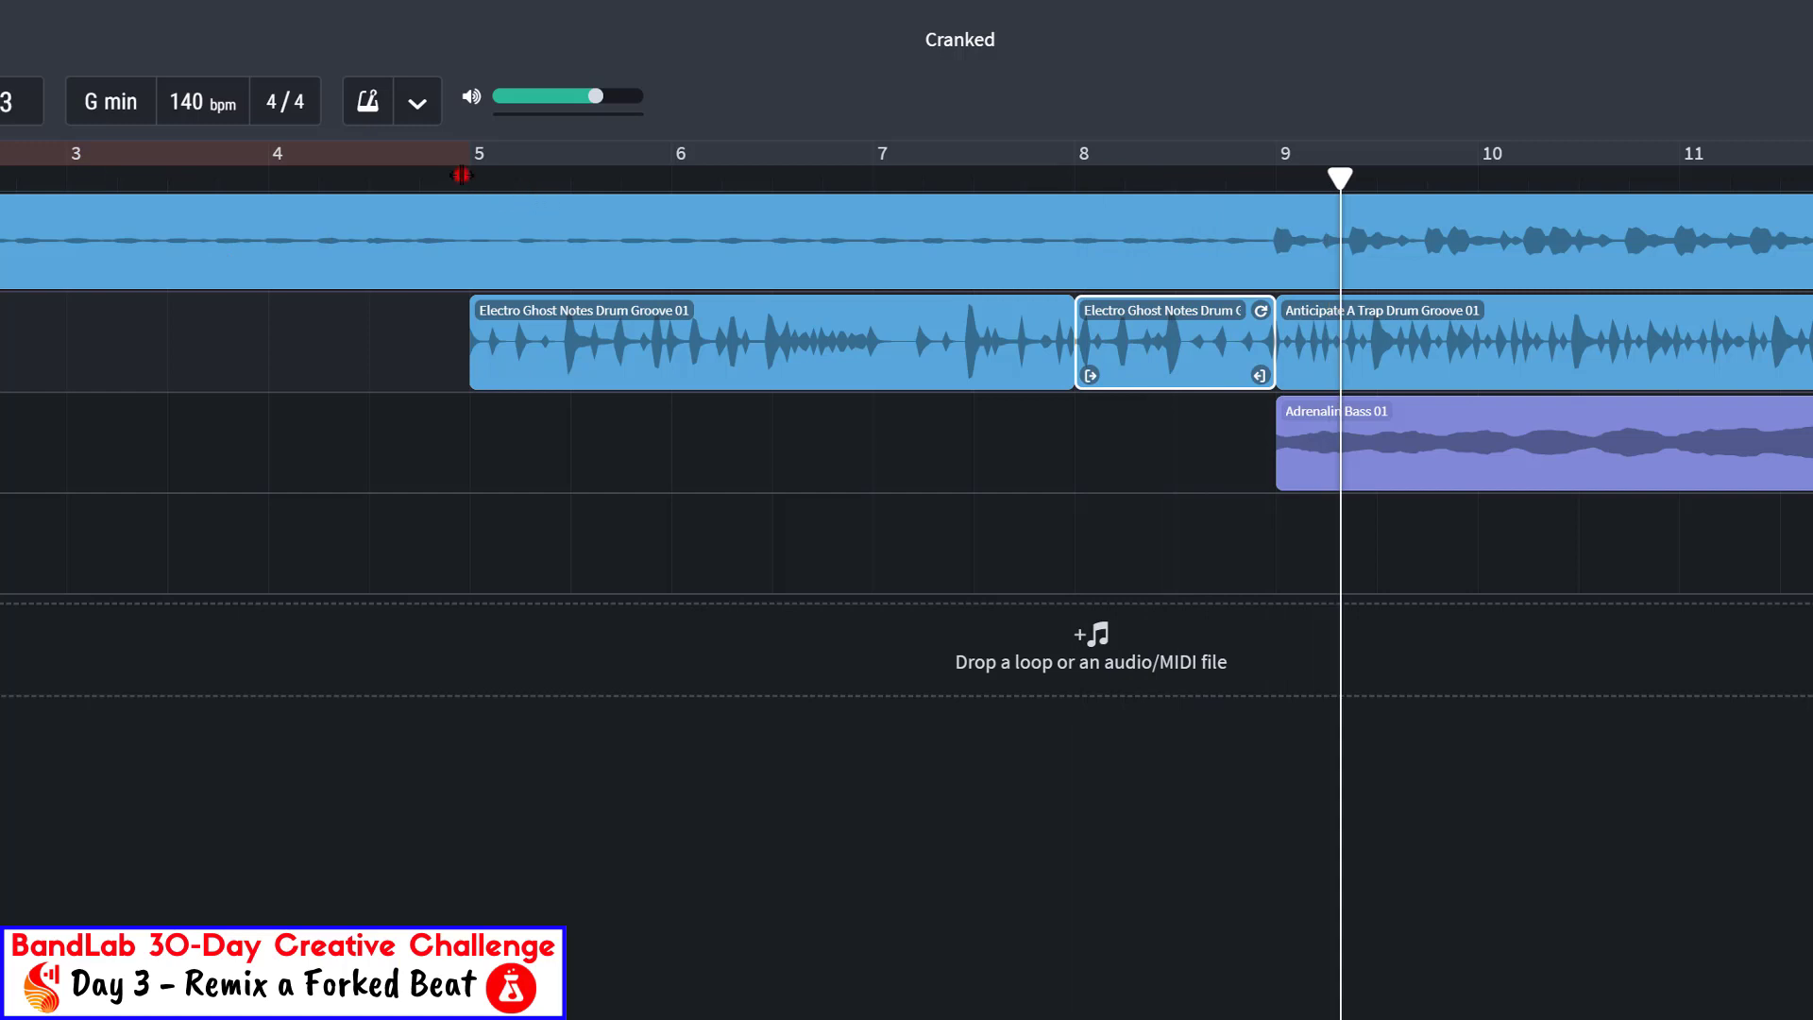
left_click(462, 176)
key("space")
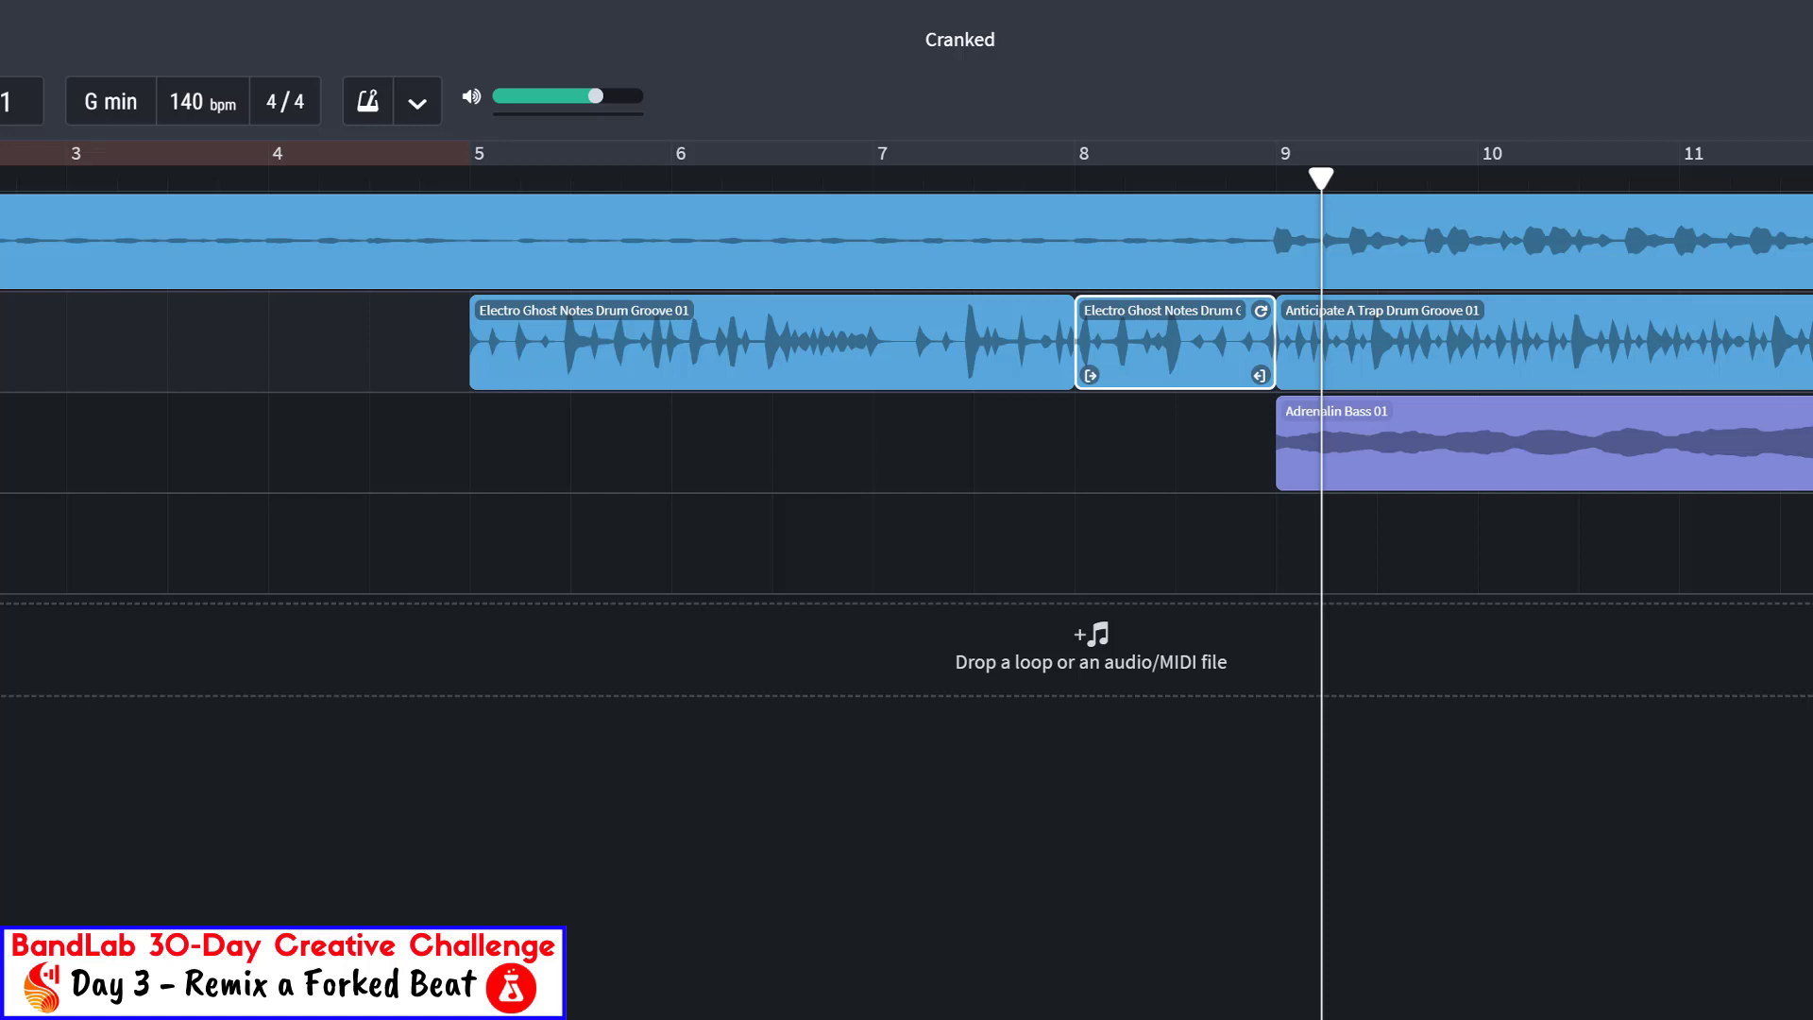
left_click(473, 181)
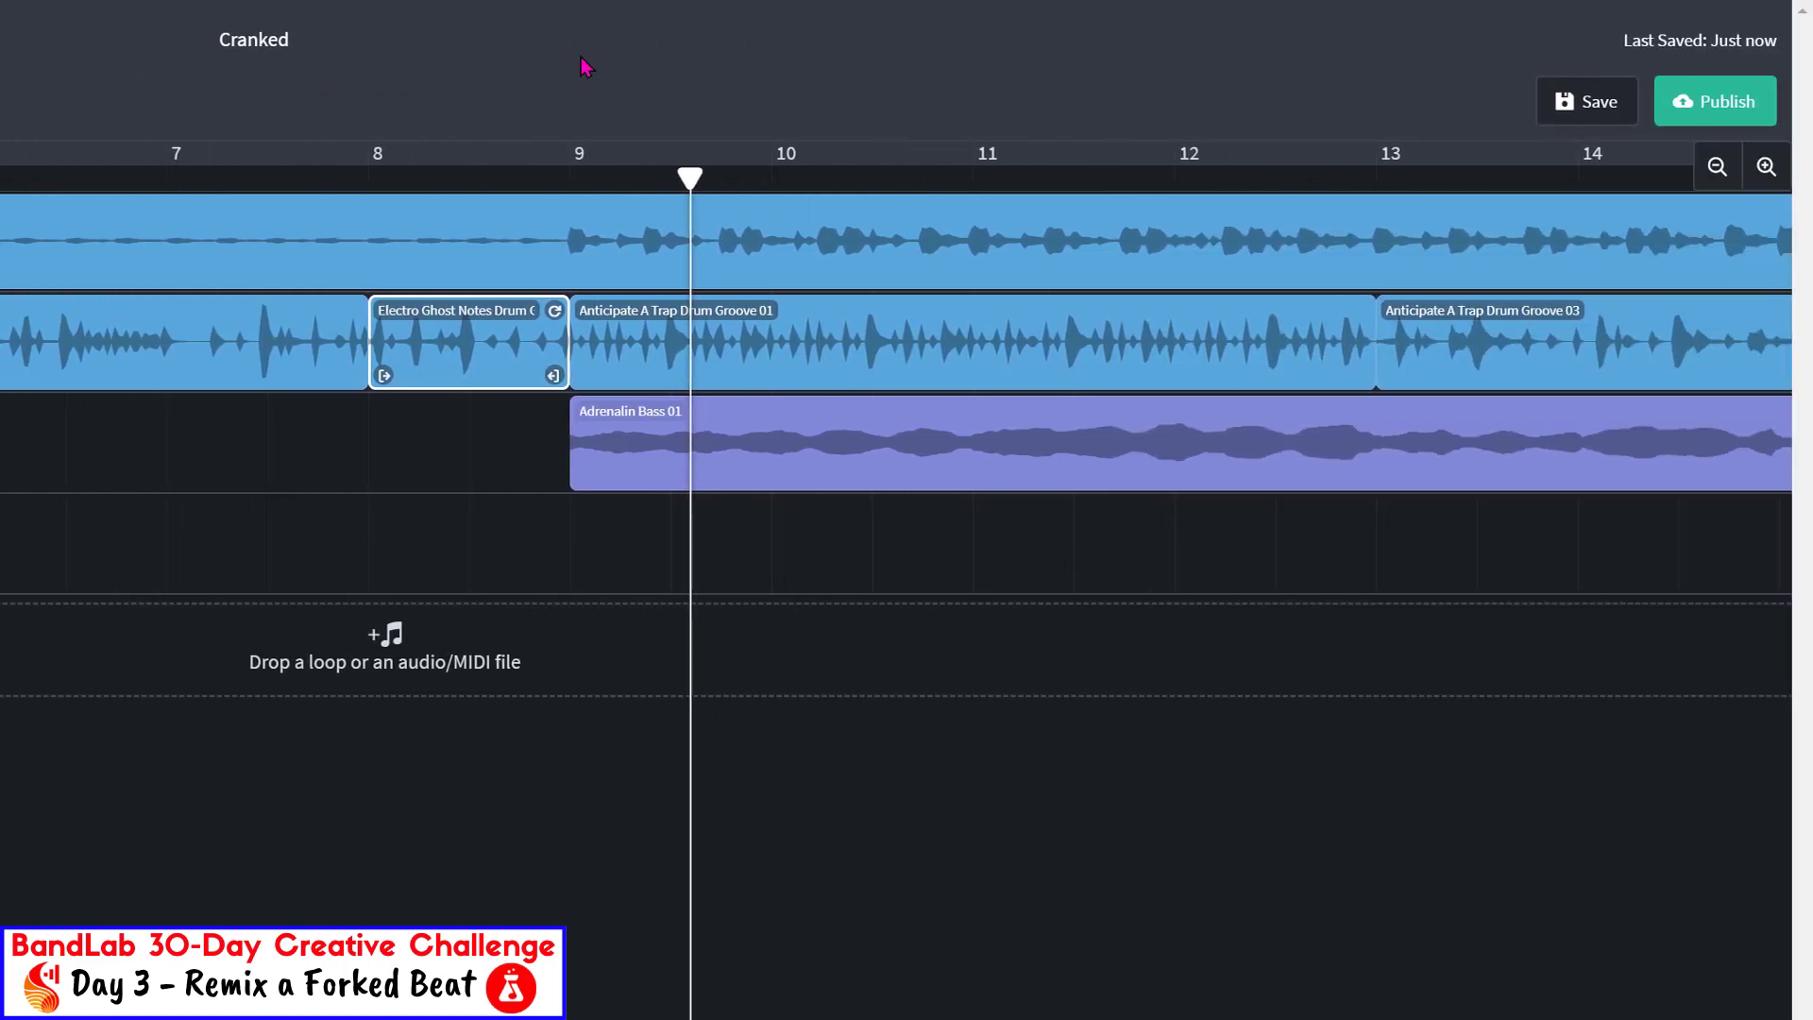
Slice the Anticipate A Trap Drum Groove 01 region midway through bar 12 and reverse its last half bar
left_click(1173, 178)
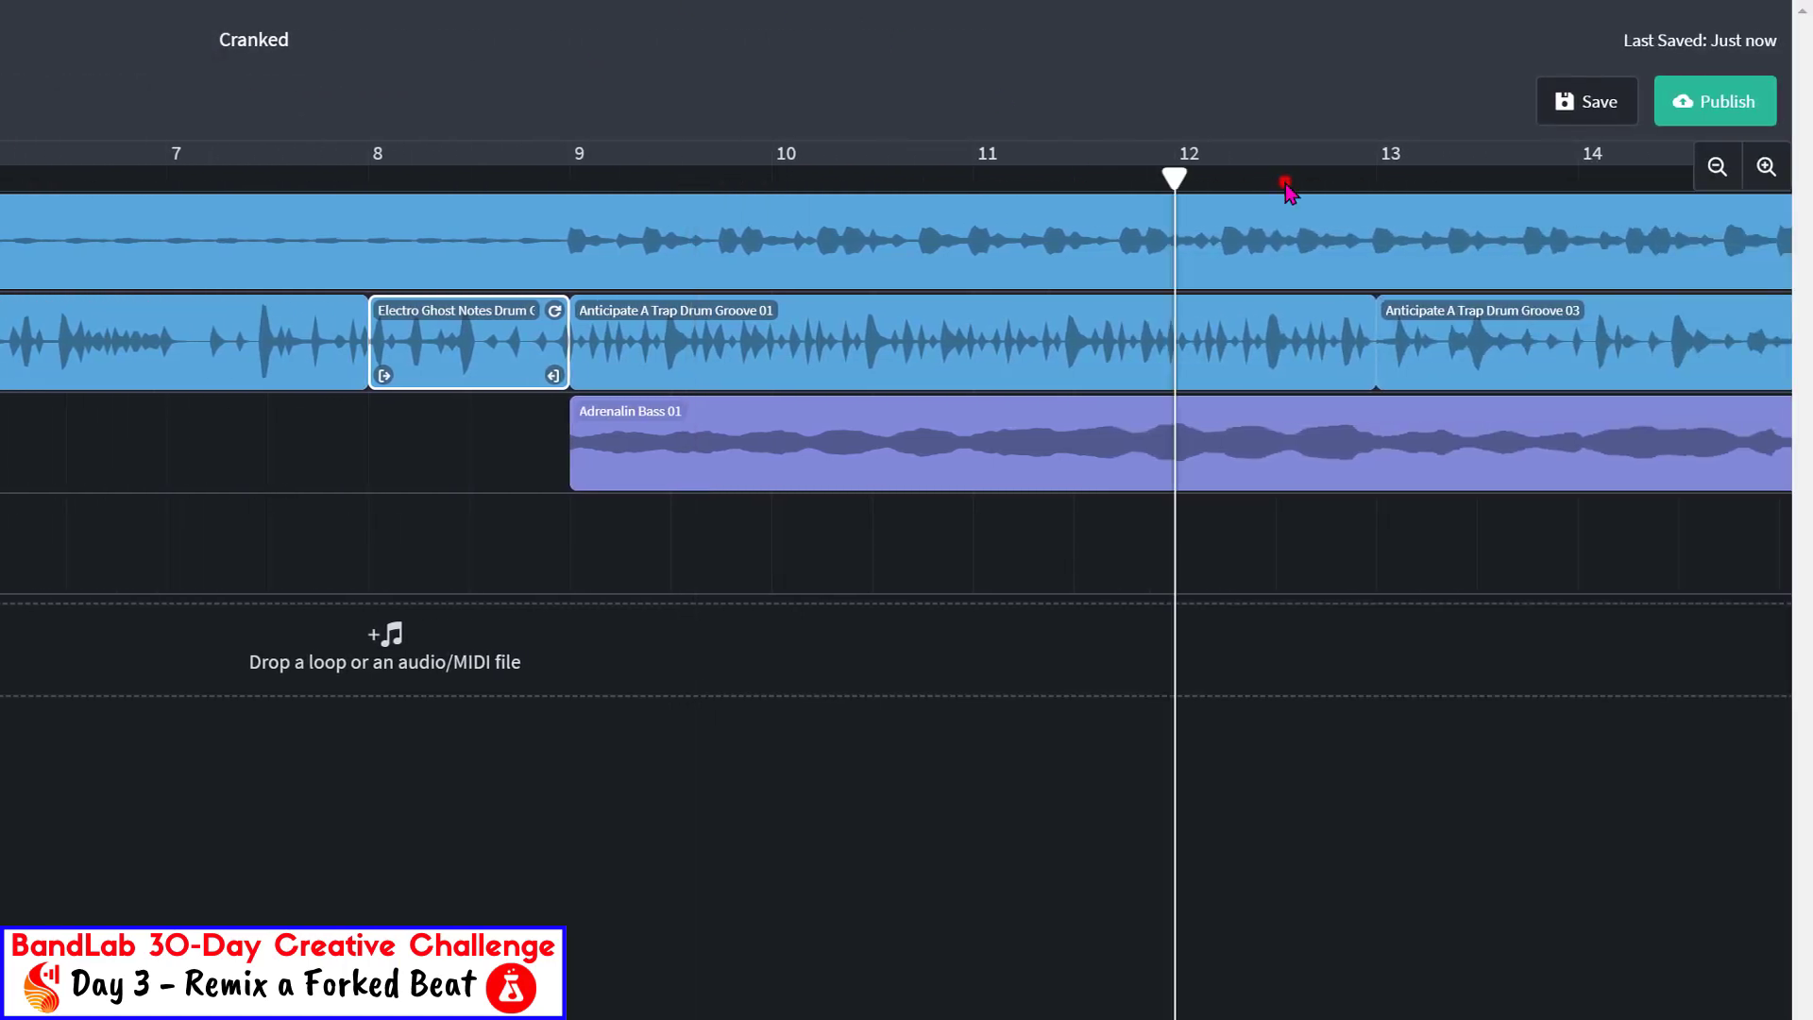
left_click(1277, 179)
left_click(1302, 344)
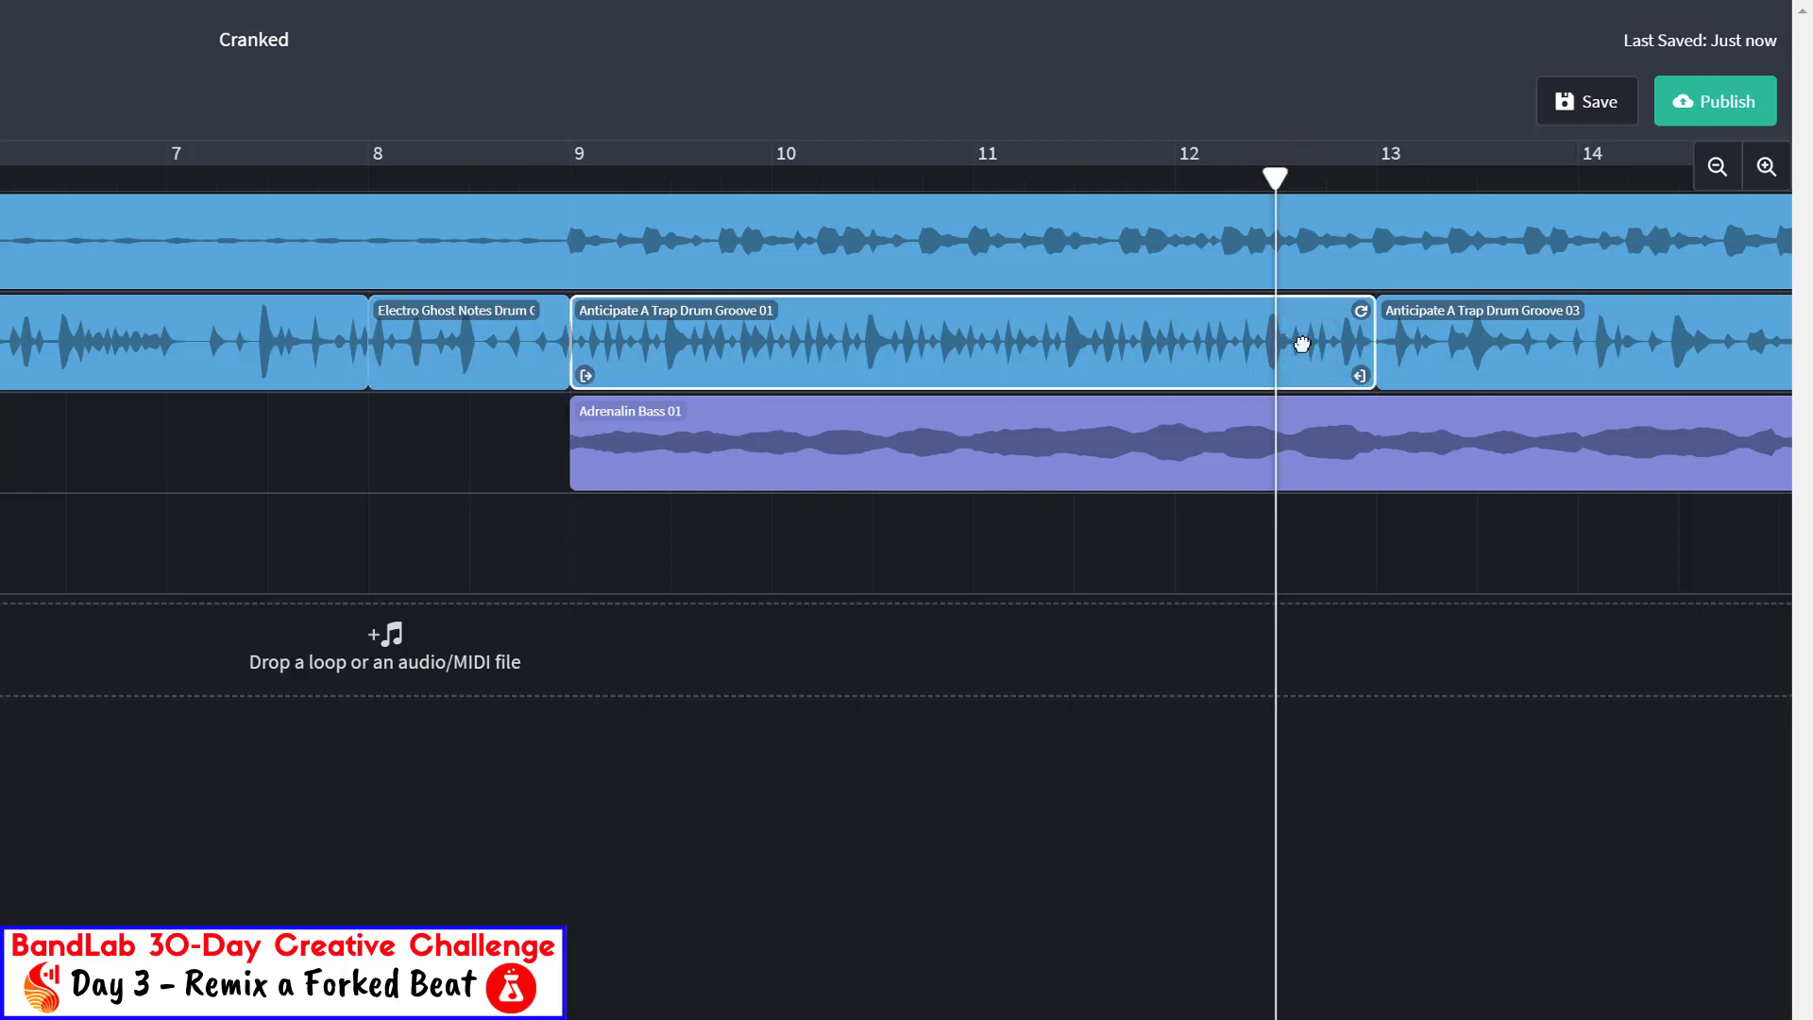
key("s")
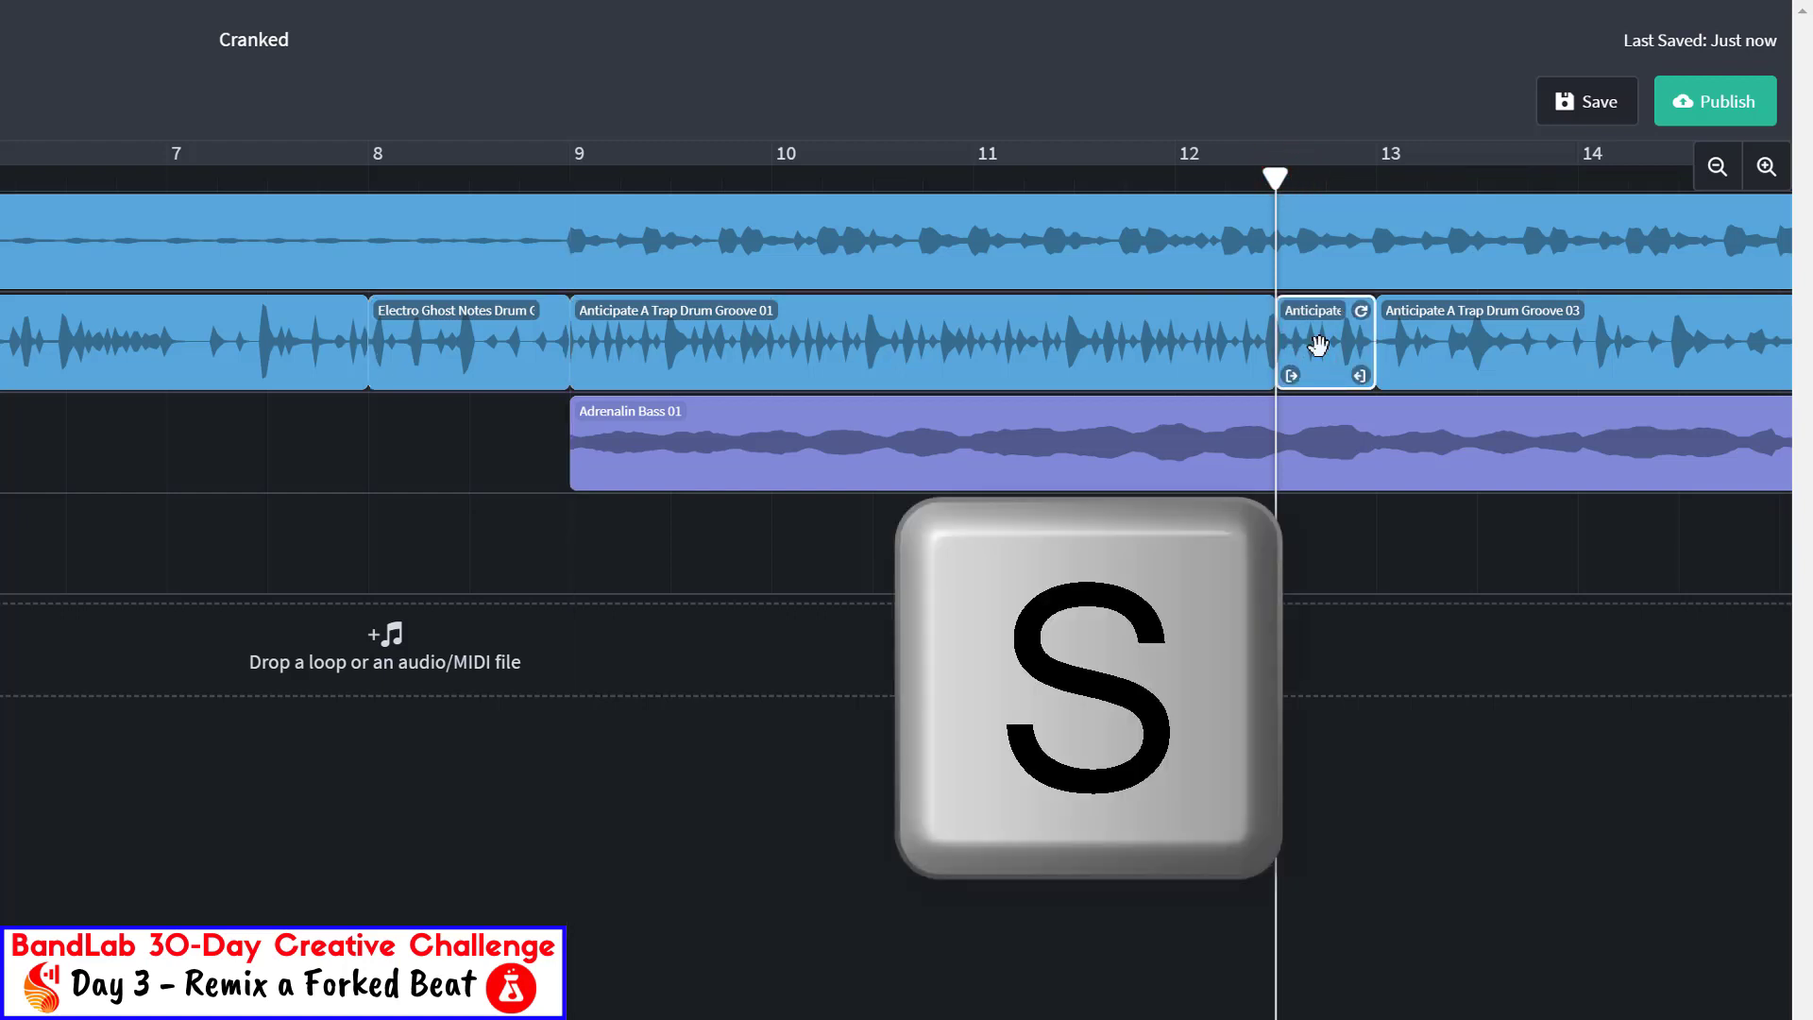
right_click(1319, 346)
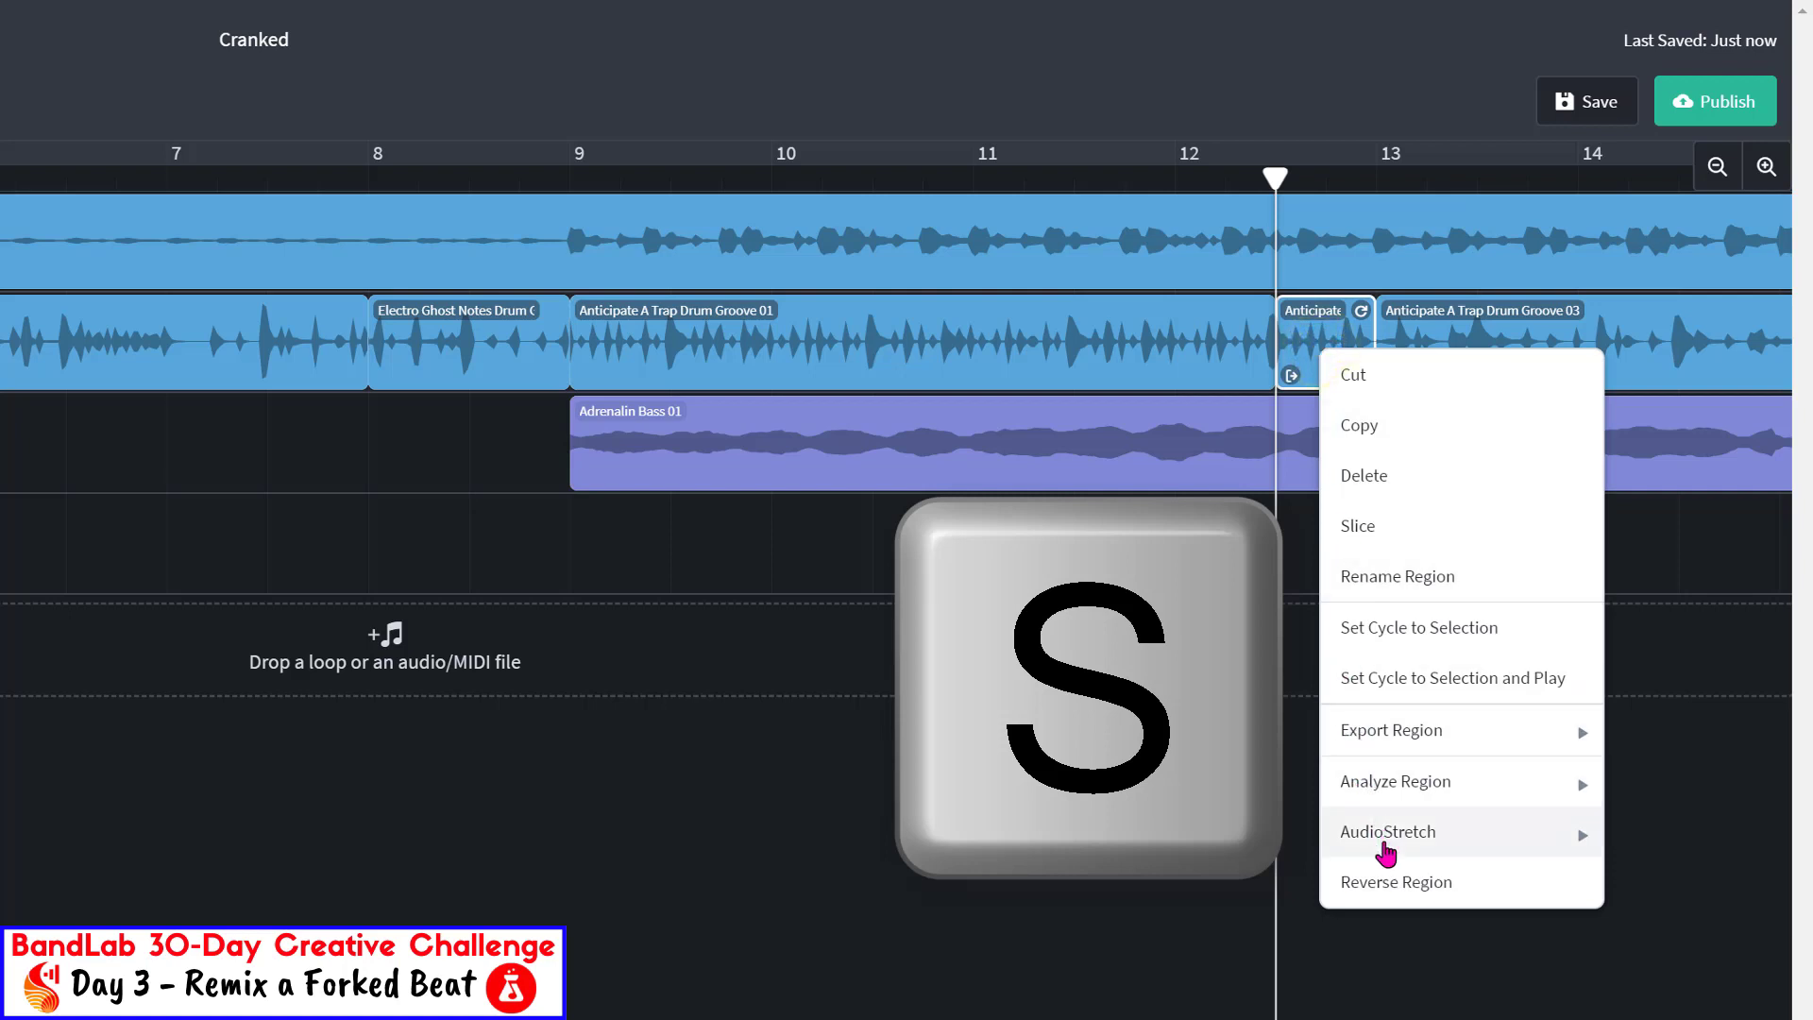
left_click(1395, 885)
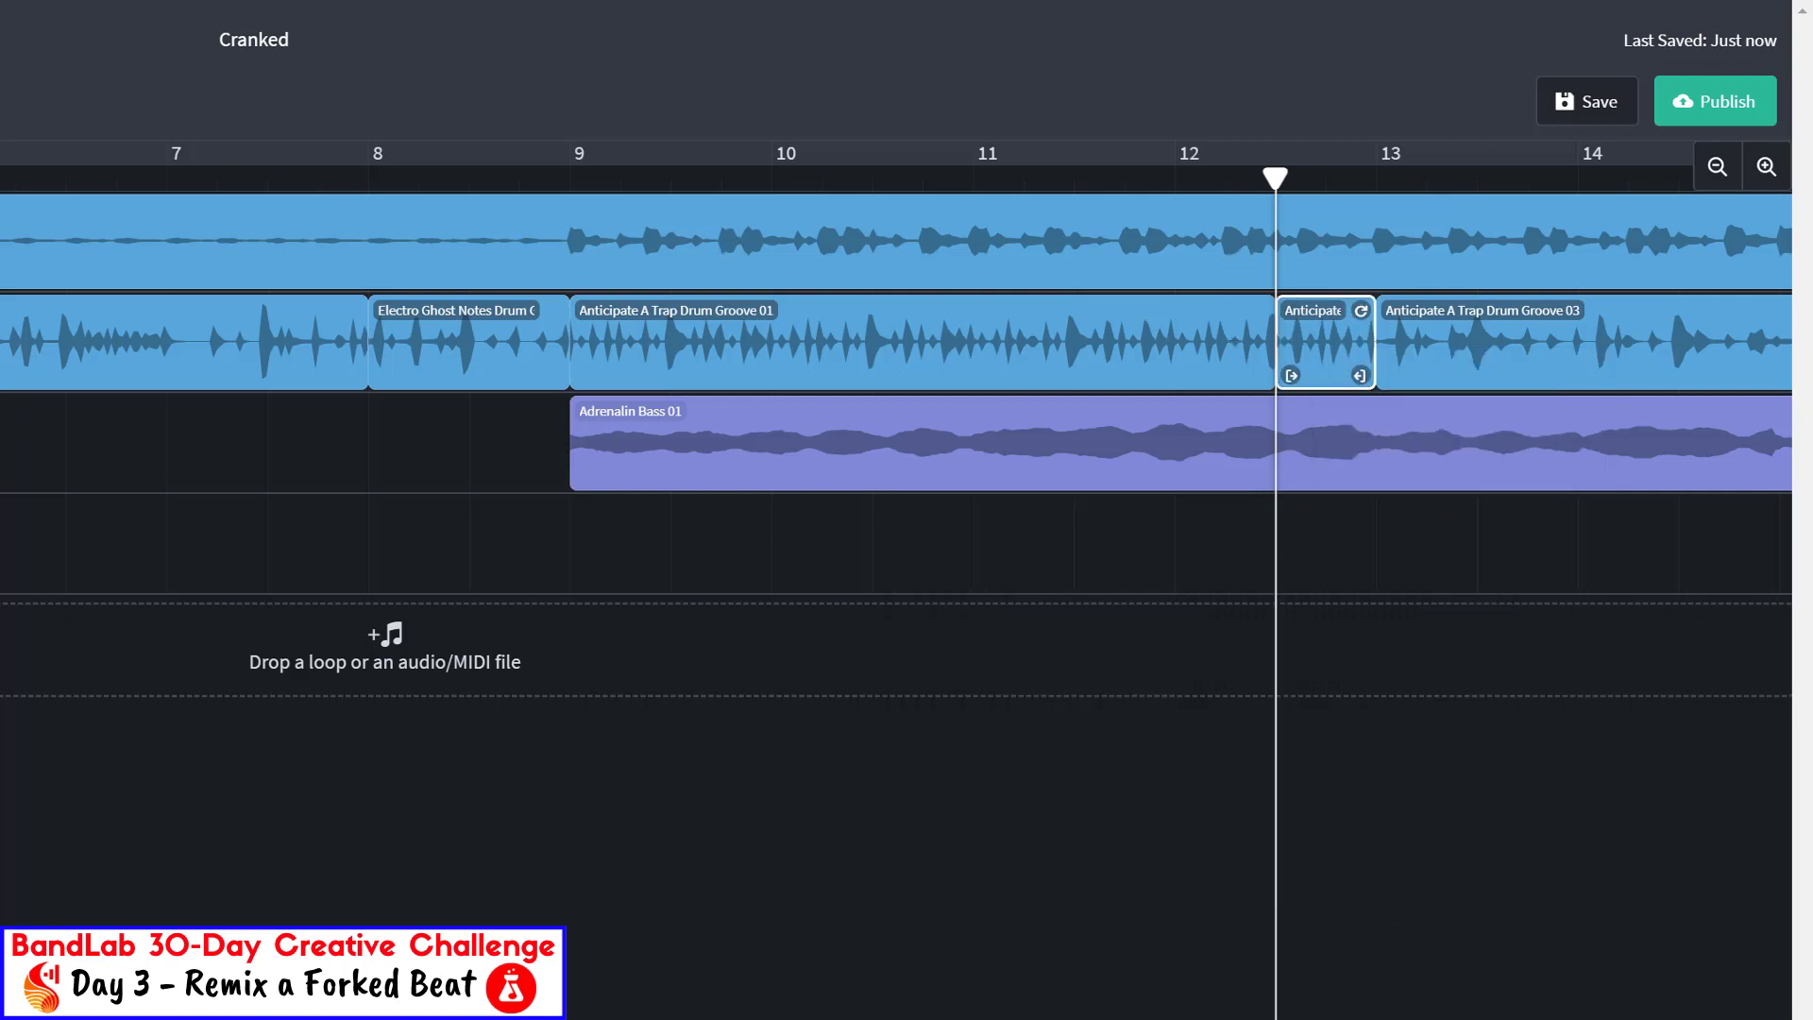
Play the reversed half-bar drum fill, first on its own, then from bar 12 and from bar 9
key("space")
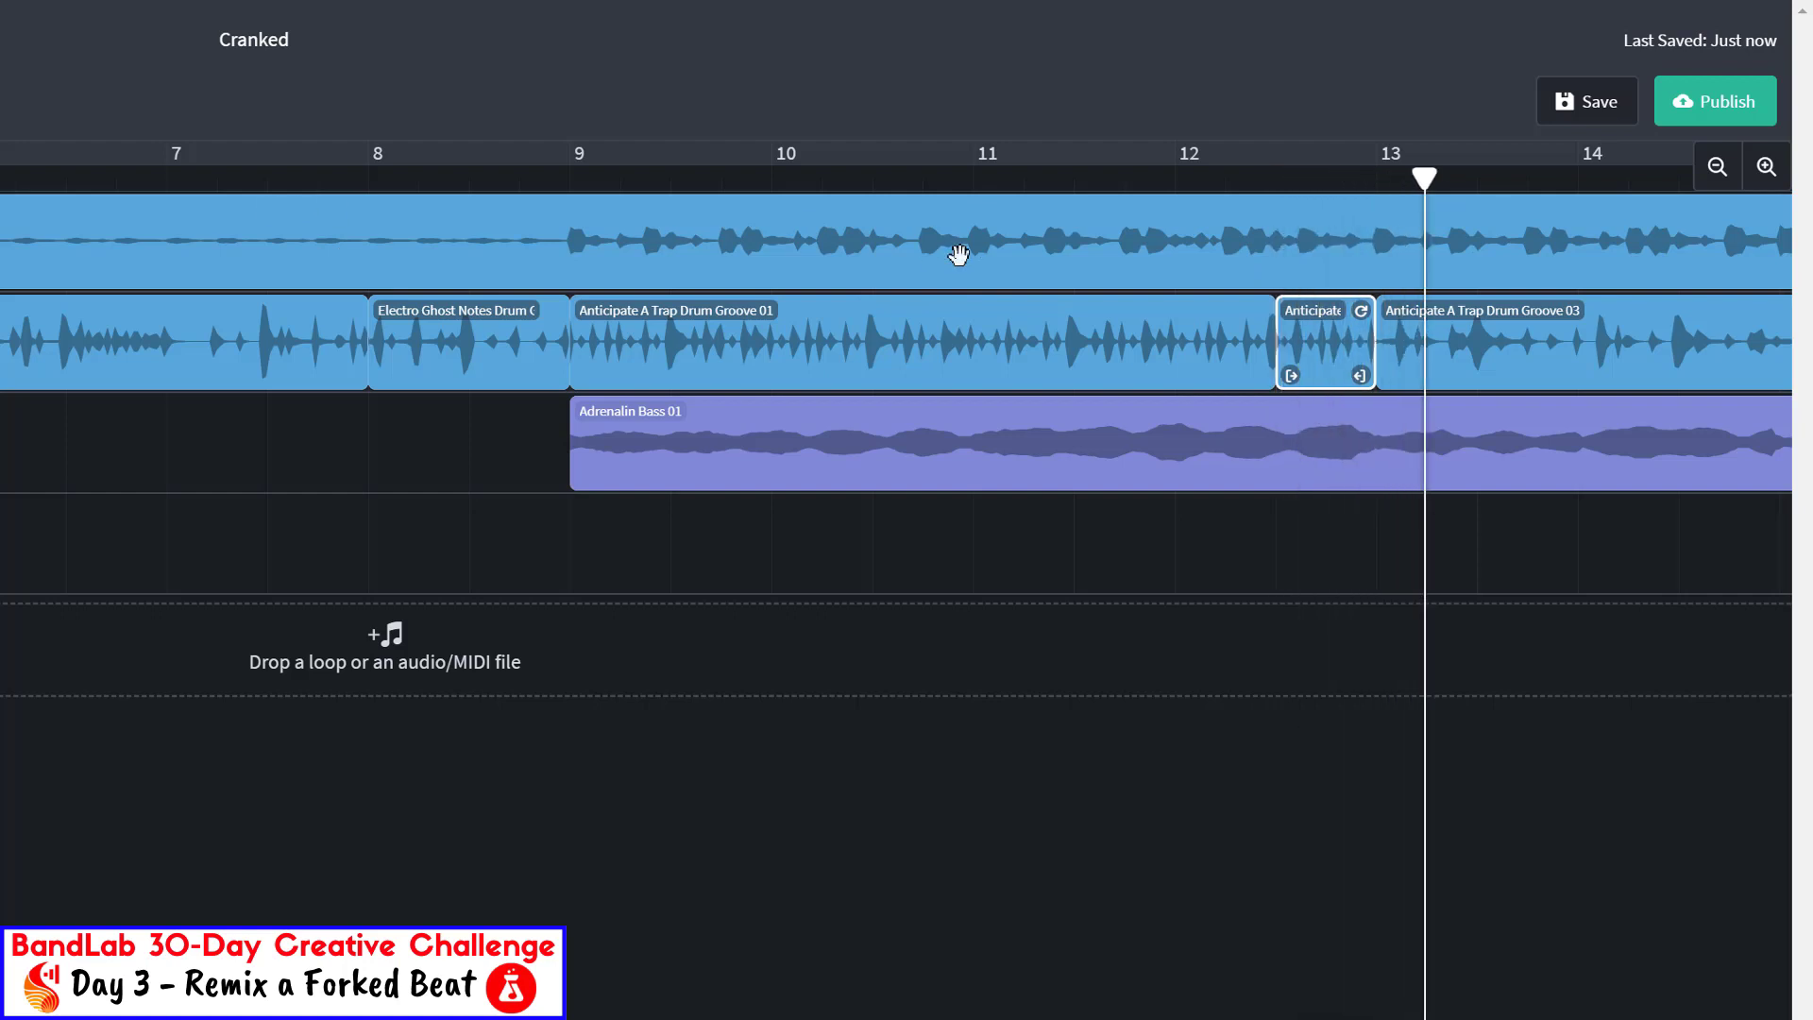
left_click(1173, 182)
key("space")
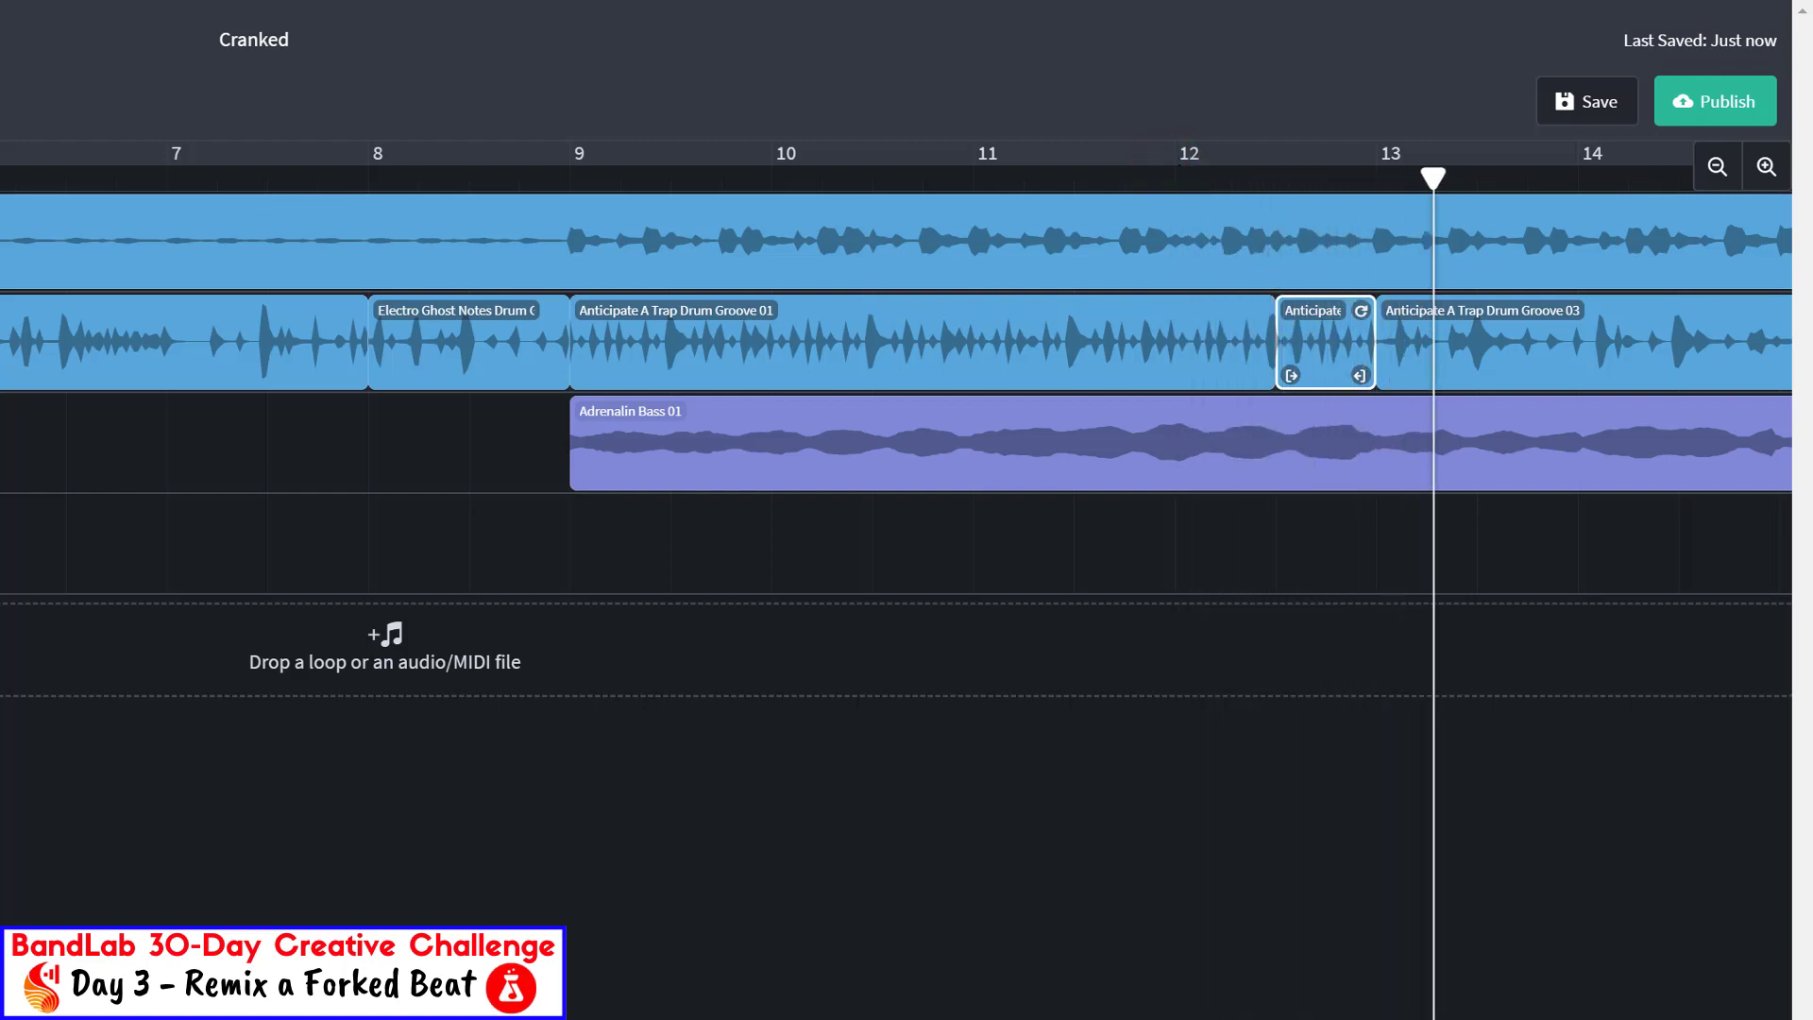
left_click(570, 175)
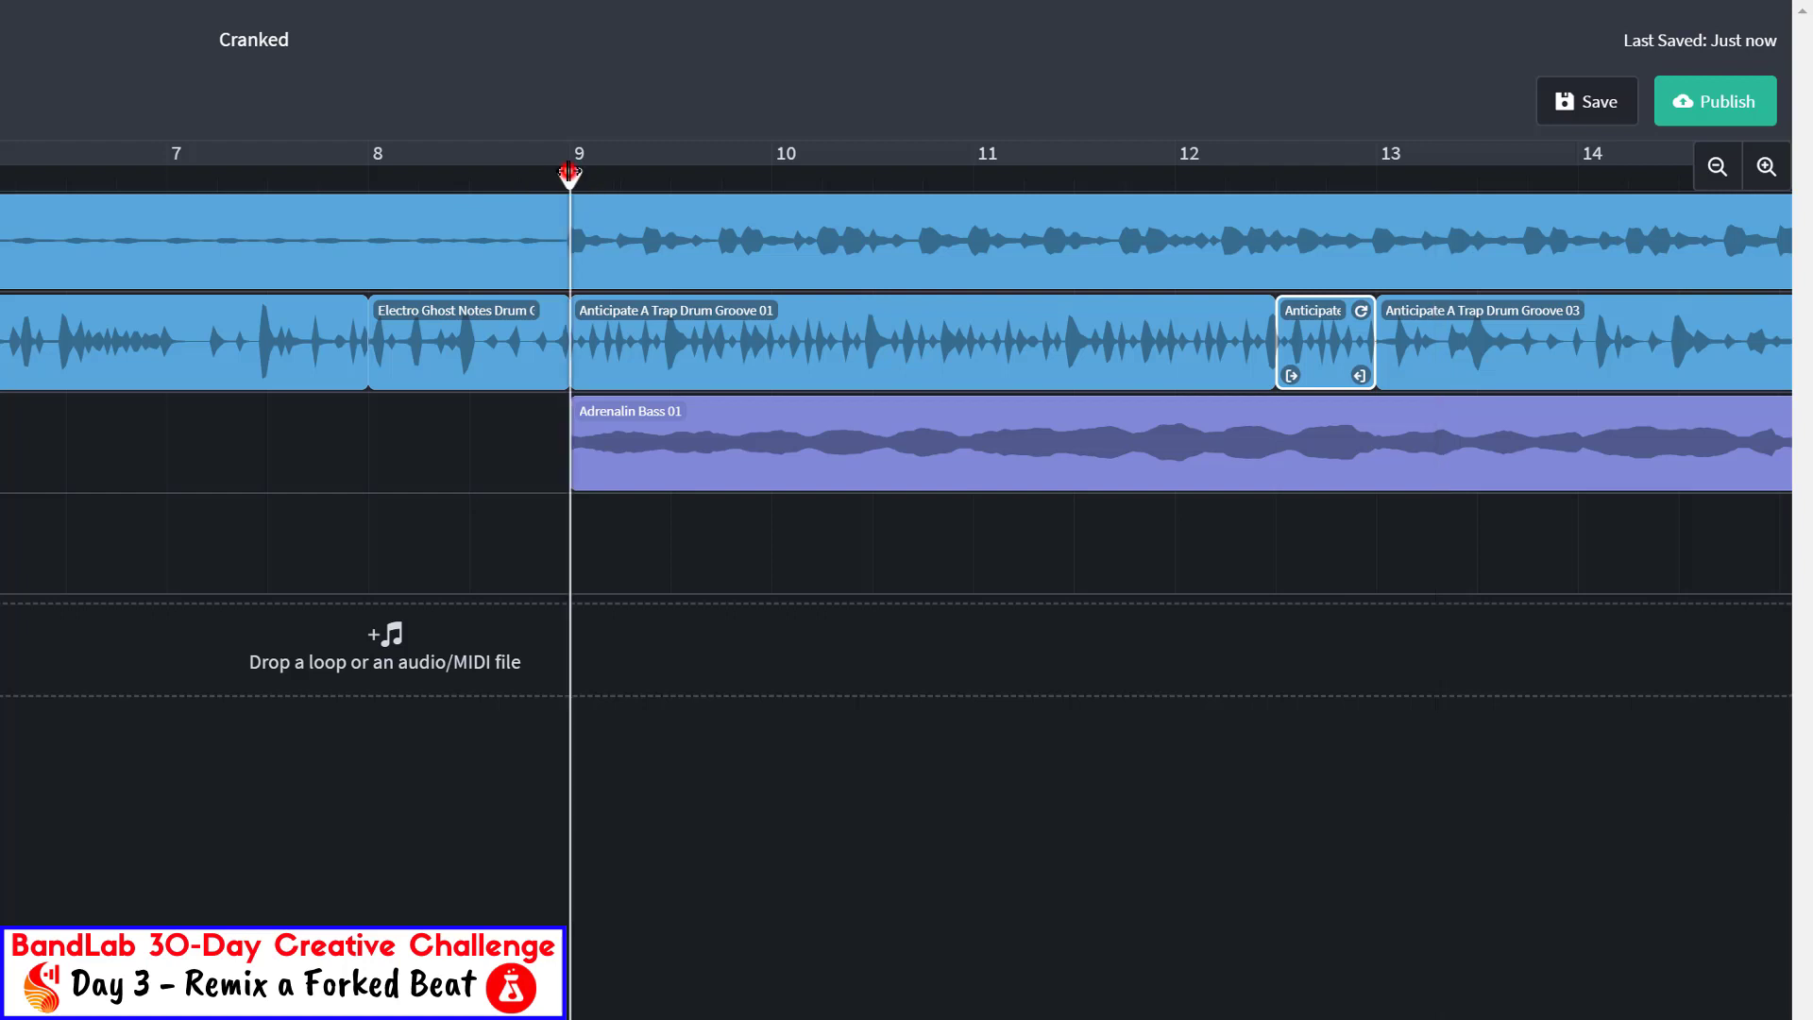
key("space")
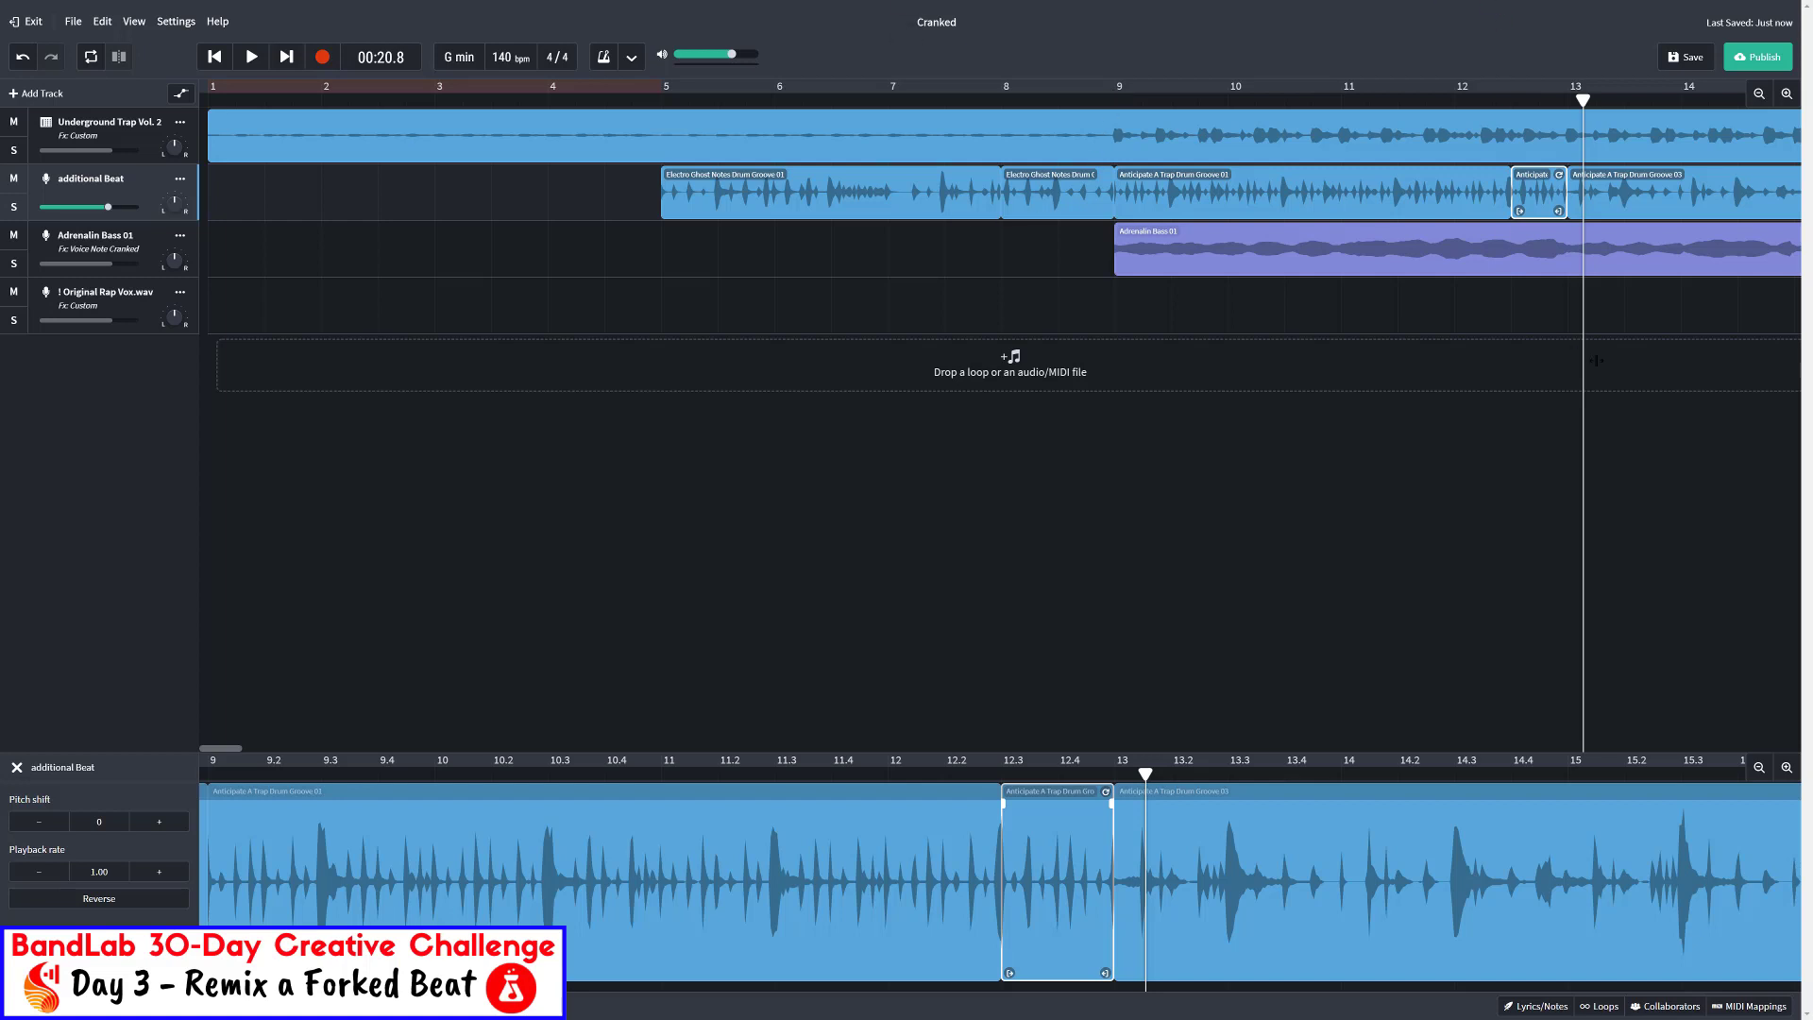
Slice the Underground Trap Vol. 2 region at bars 15 and 17 and the Anticipate A Trap Drum Groove 03 region at bar 15
scroll(1492, 106, "right", 5)
left_click(1121, 94)
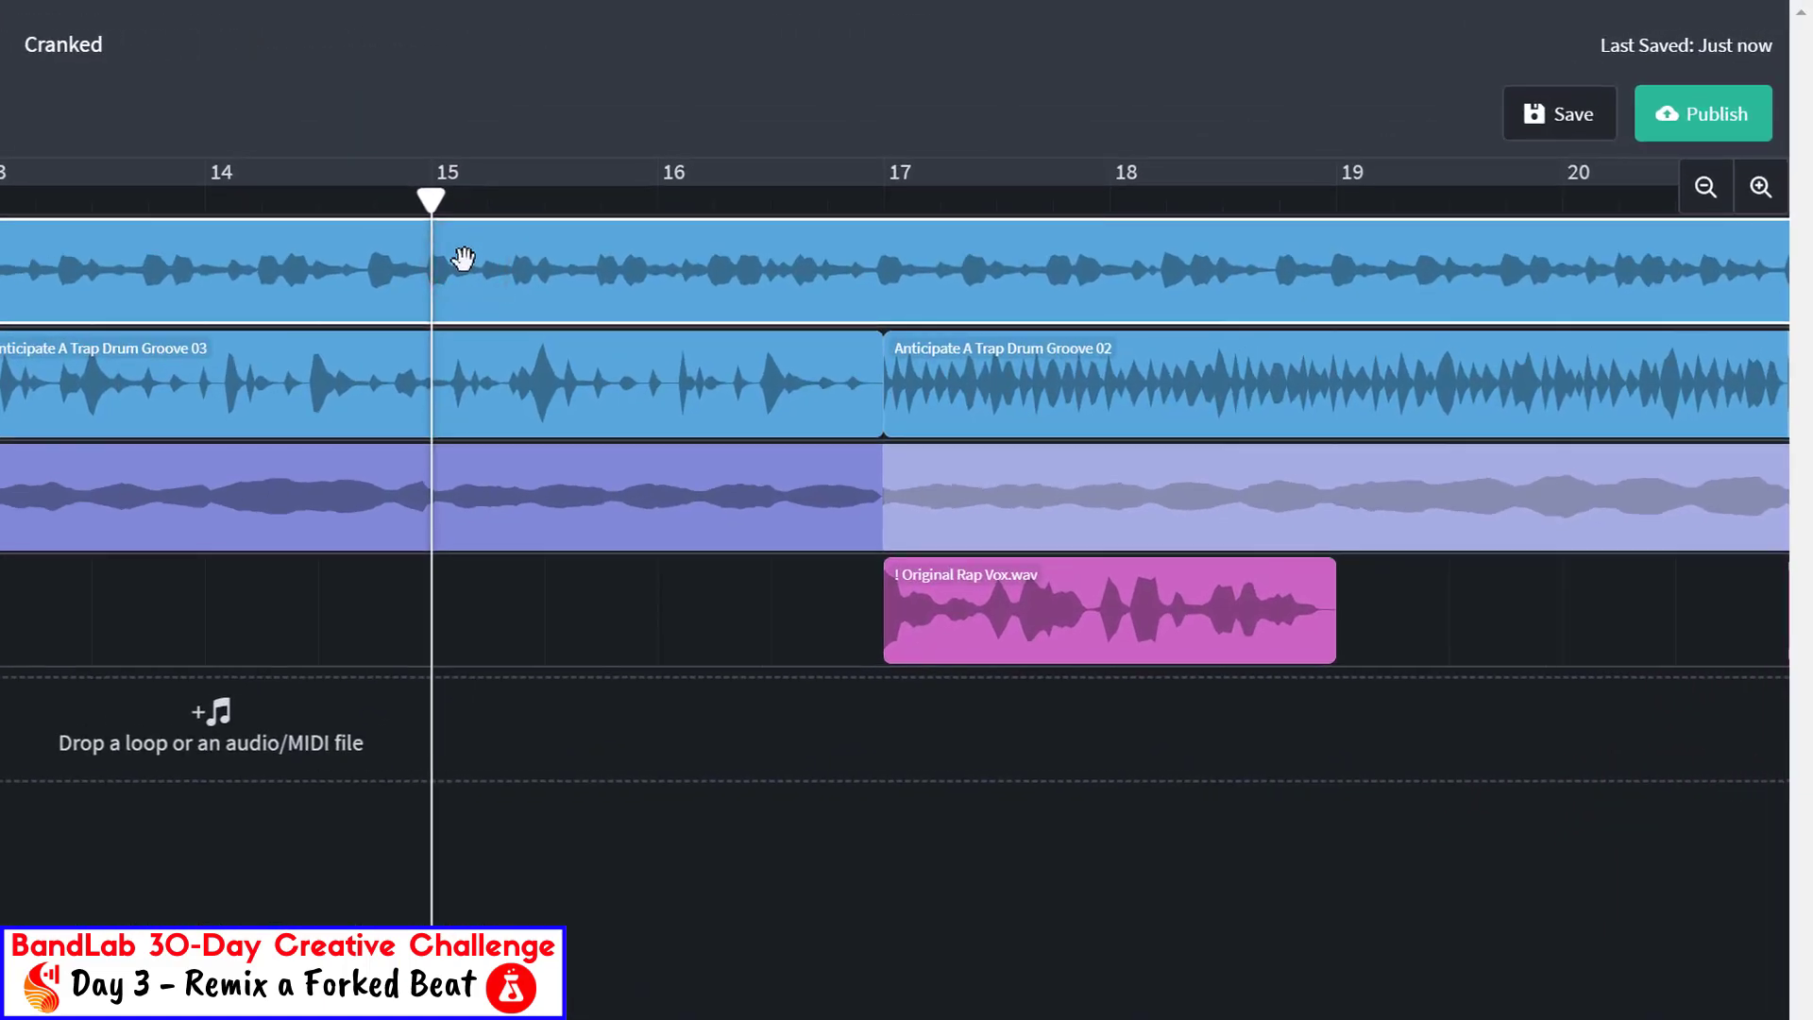
left_click(457, 259)
left_click(464, 373)
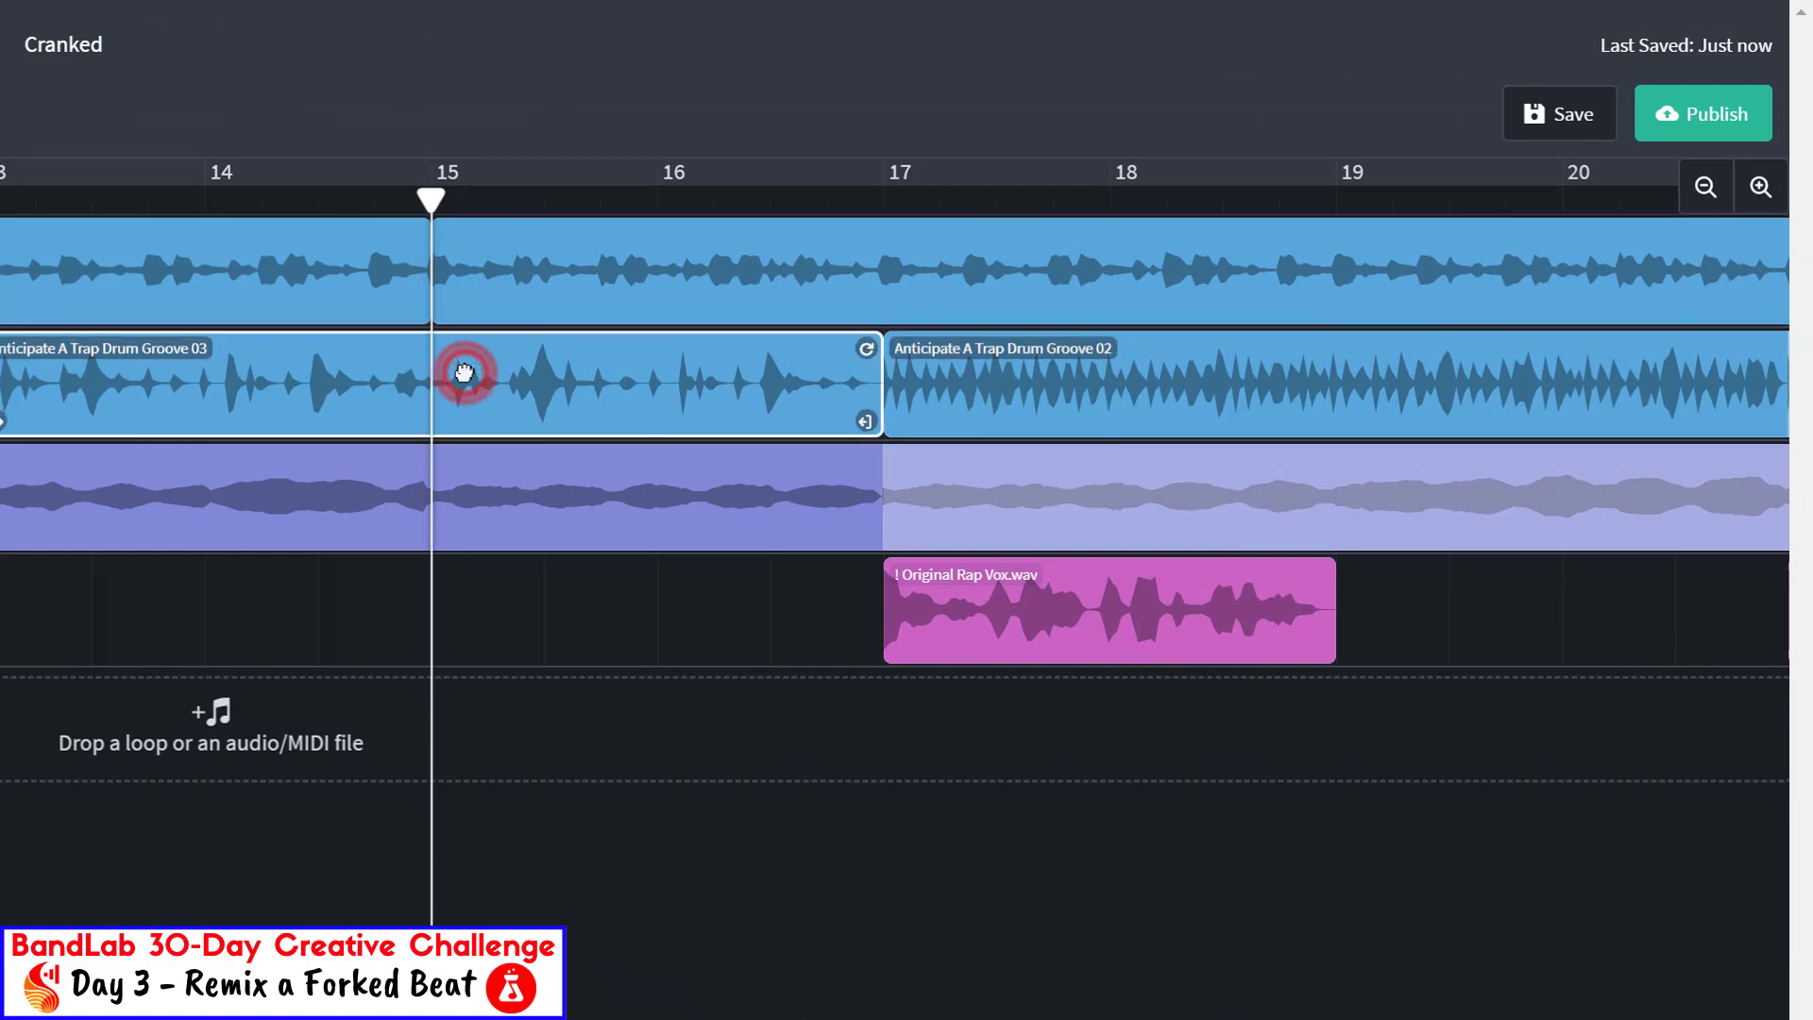
key("ctrl+e")
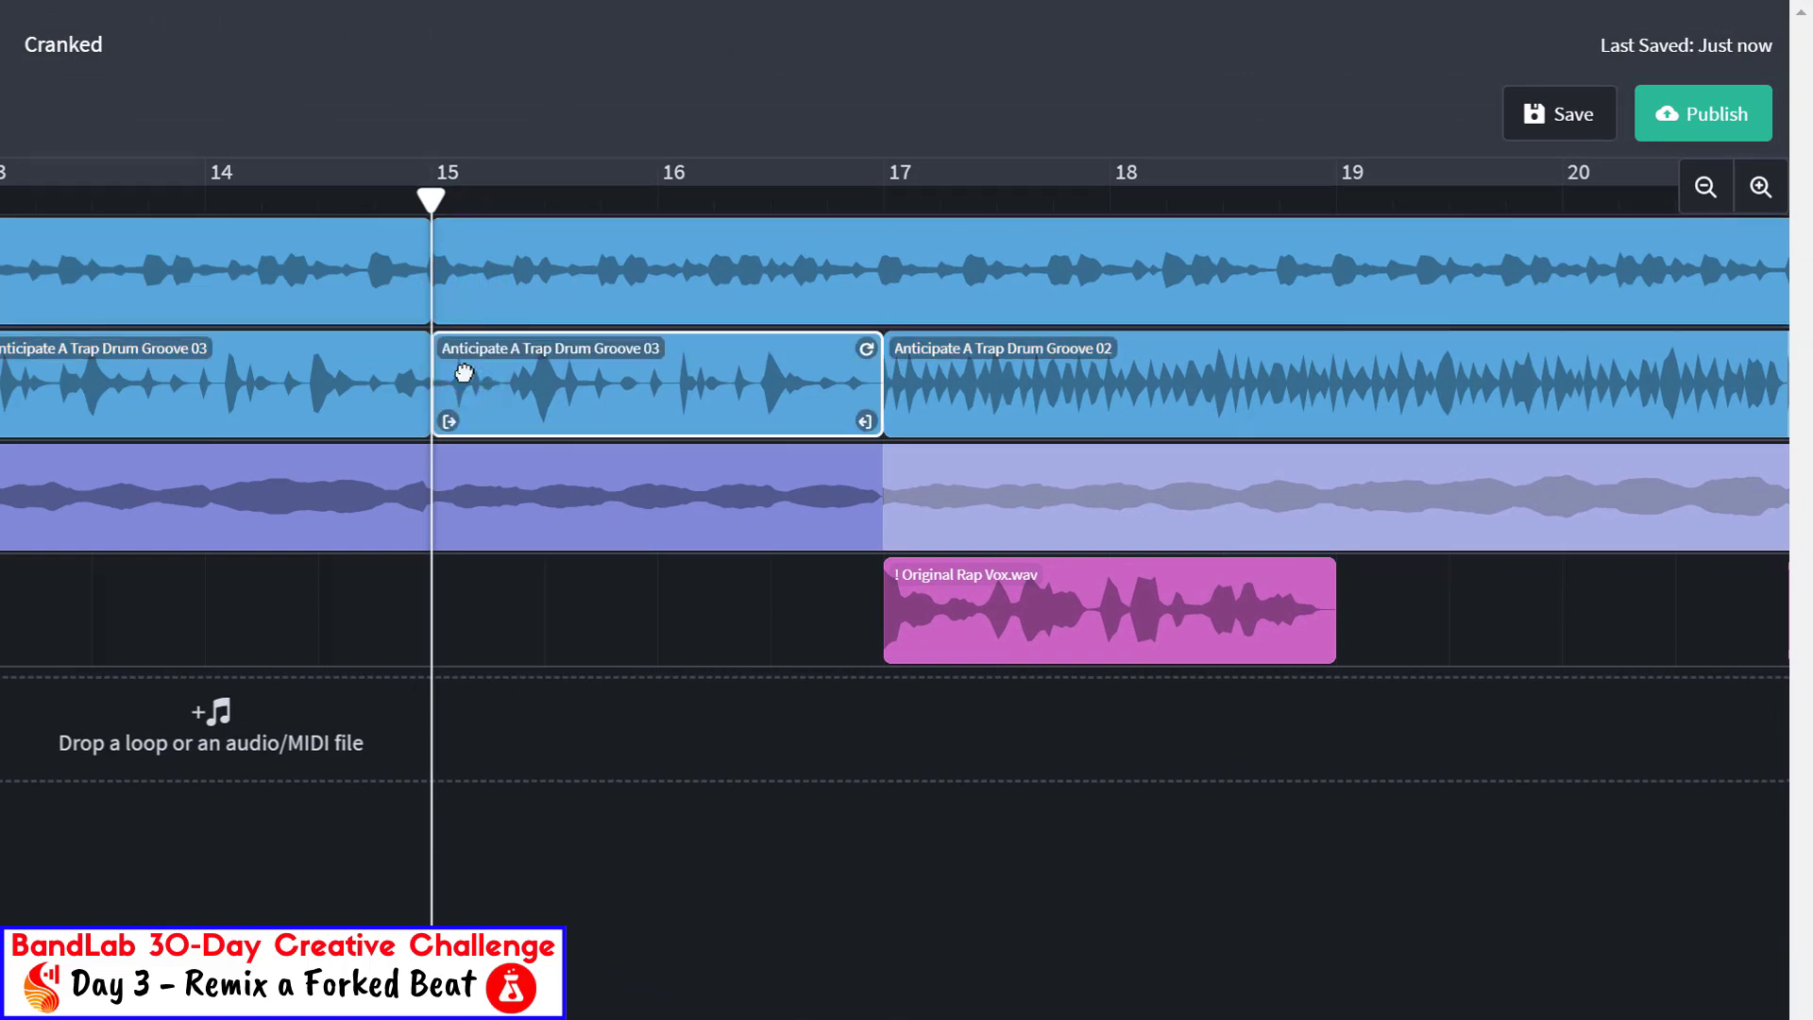
left_click(875, 194)
left_click(826, 255)
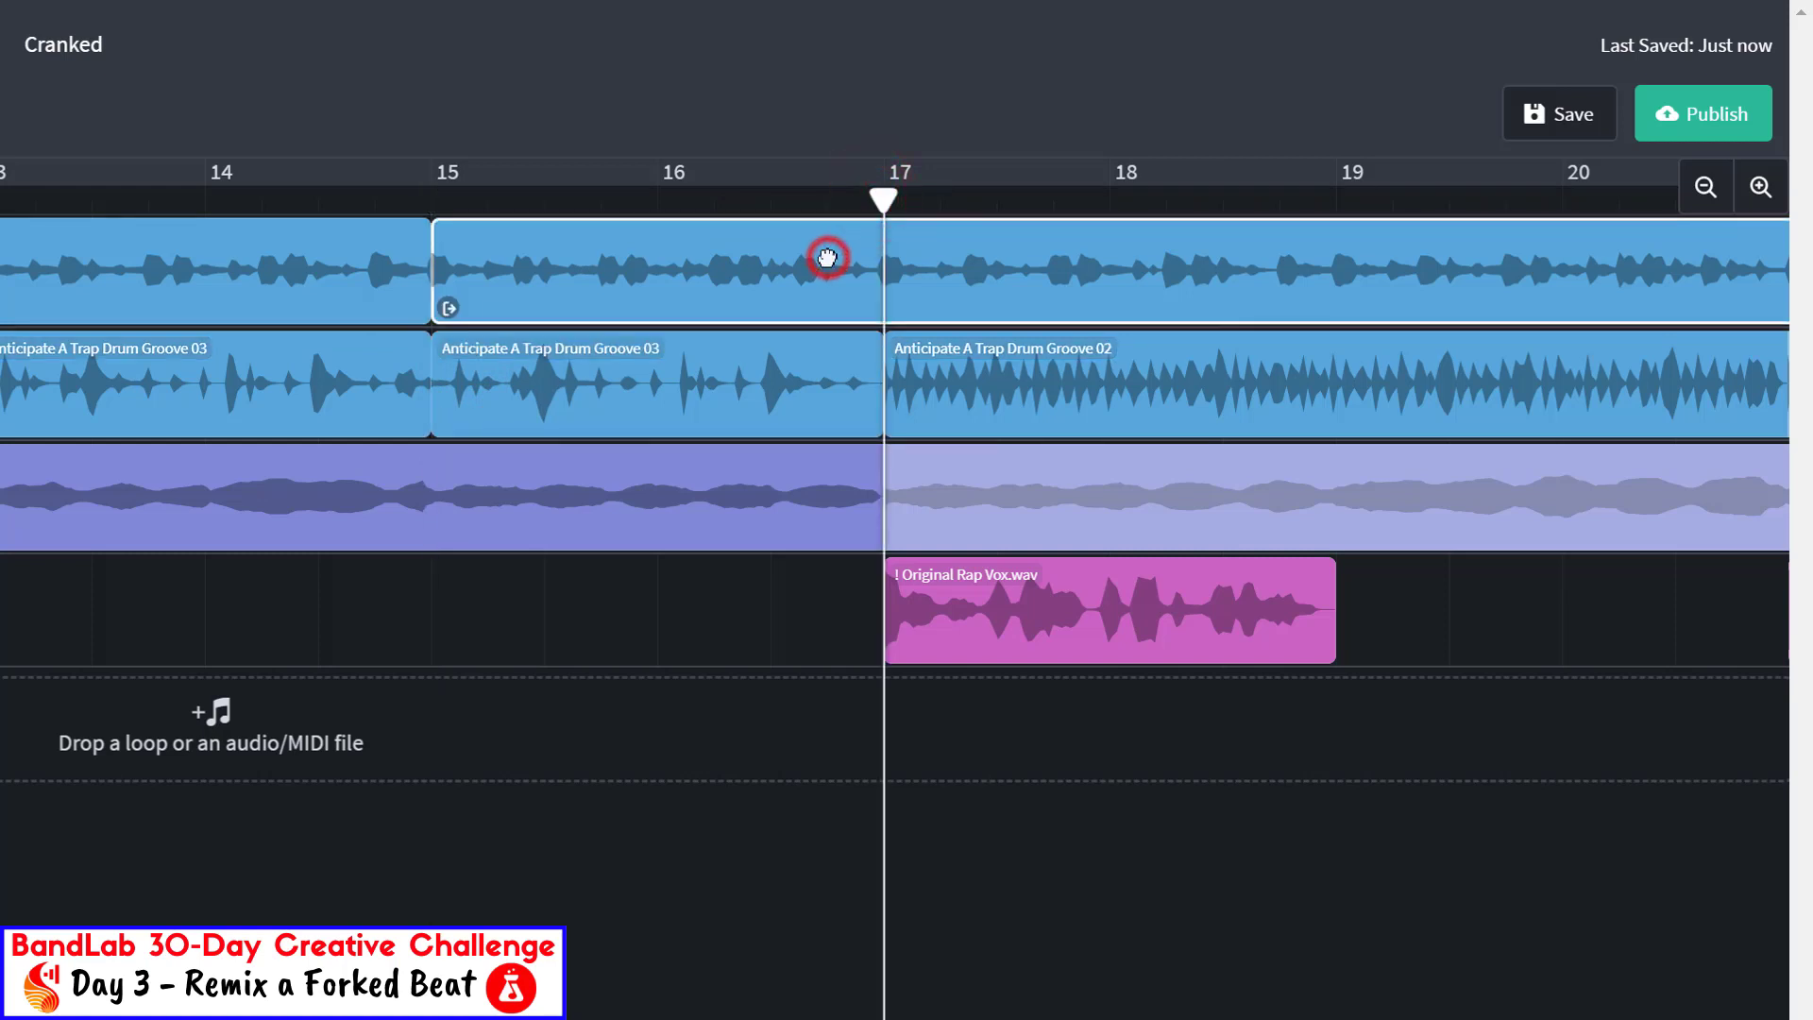
key("ctrl+e")
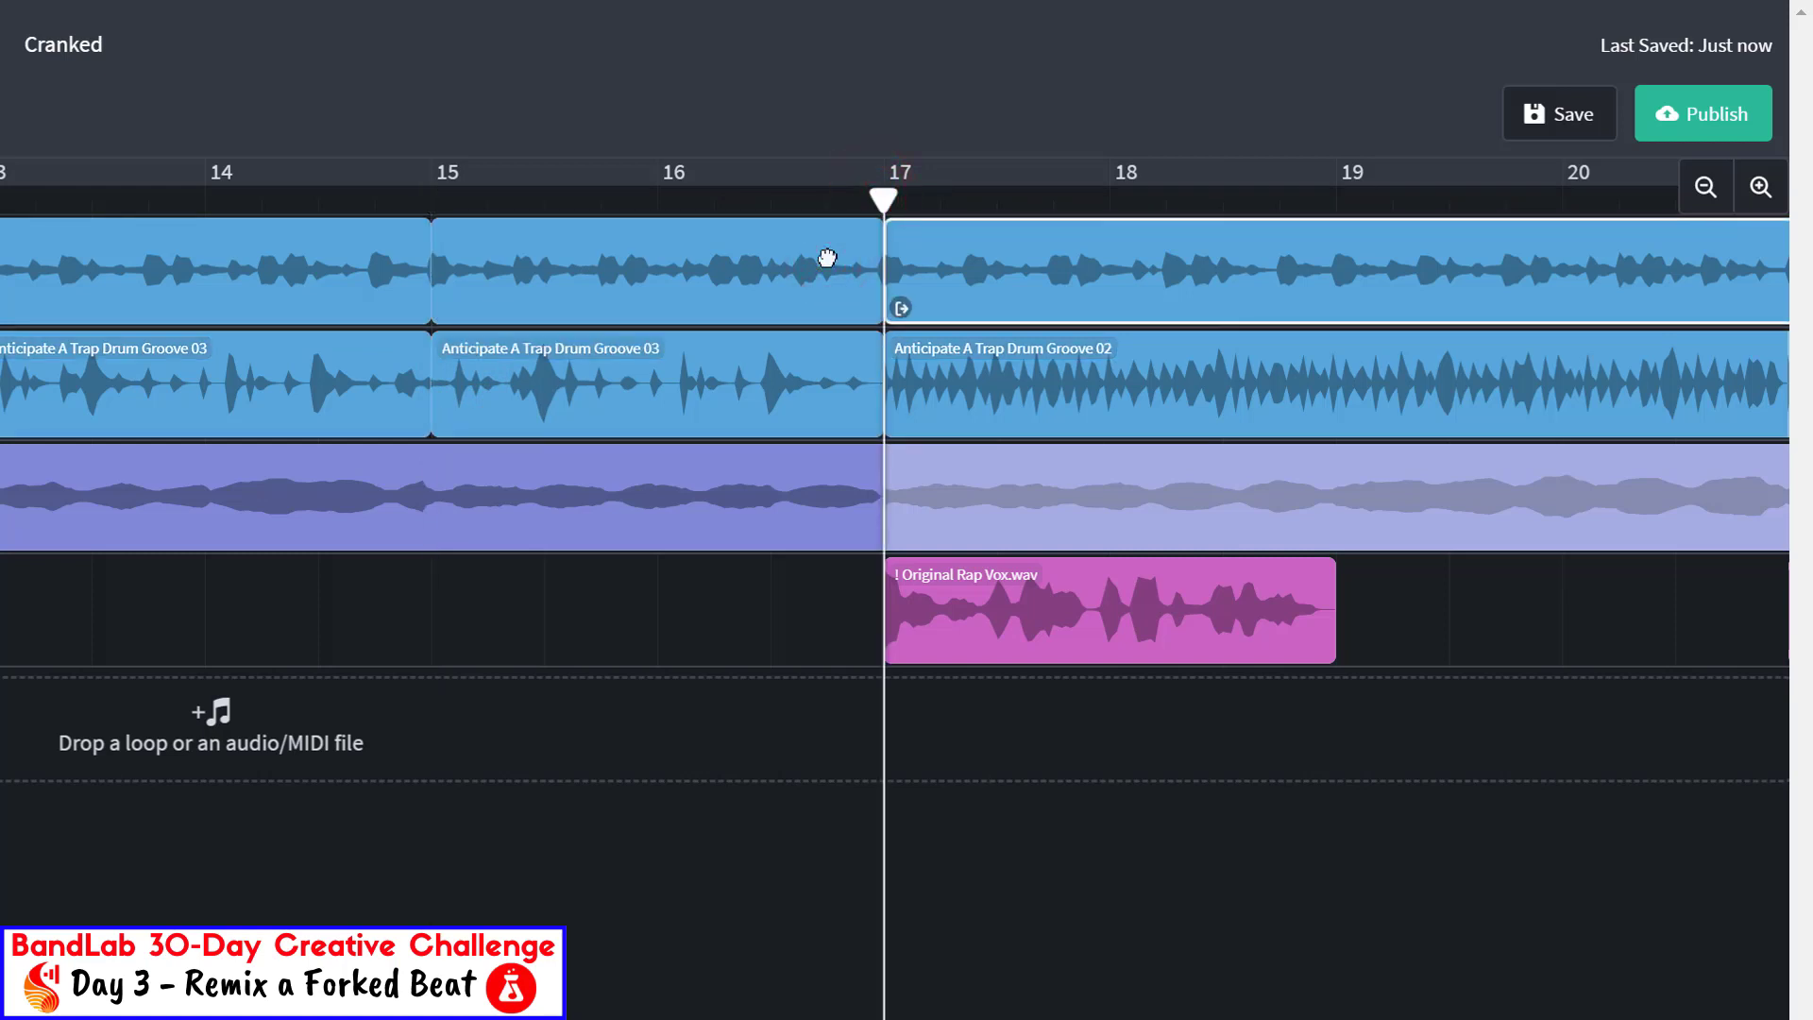
Delete the two-bar drum and Underground Trap Vol. 2 sections between bars 15 and 17, and play across the gap
left_click(829, 256)
left_click(807, 370)
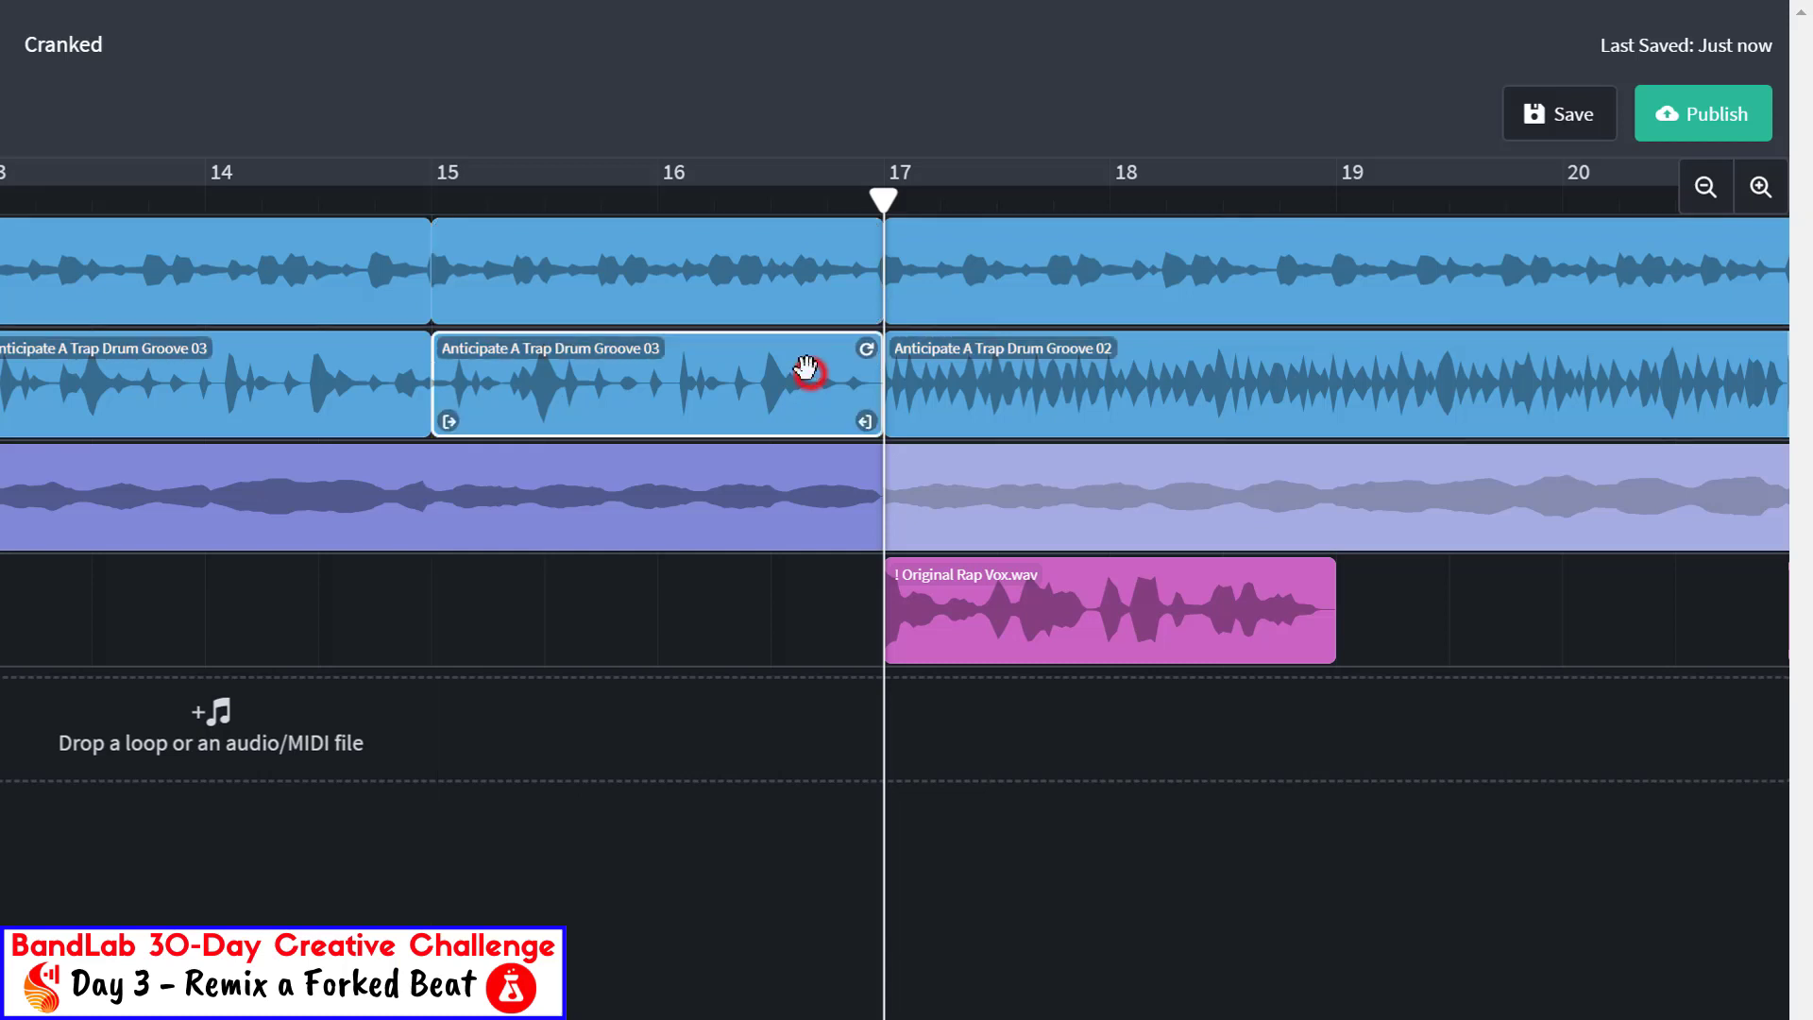
left_click(799, 279)
left_click(798, 367)
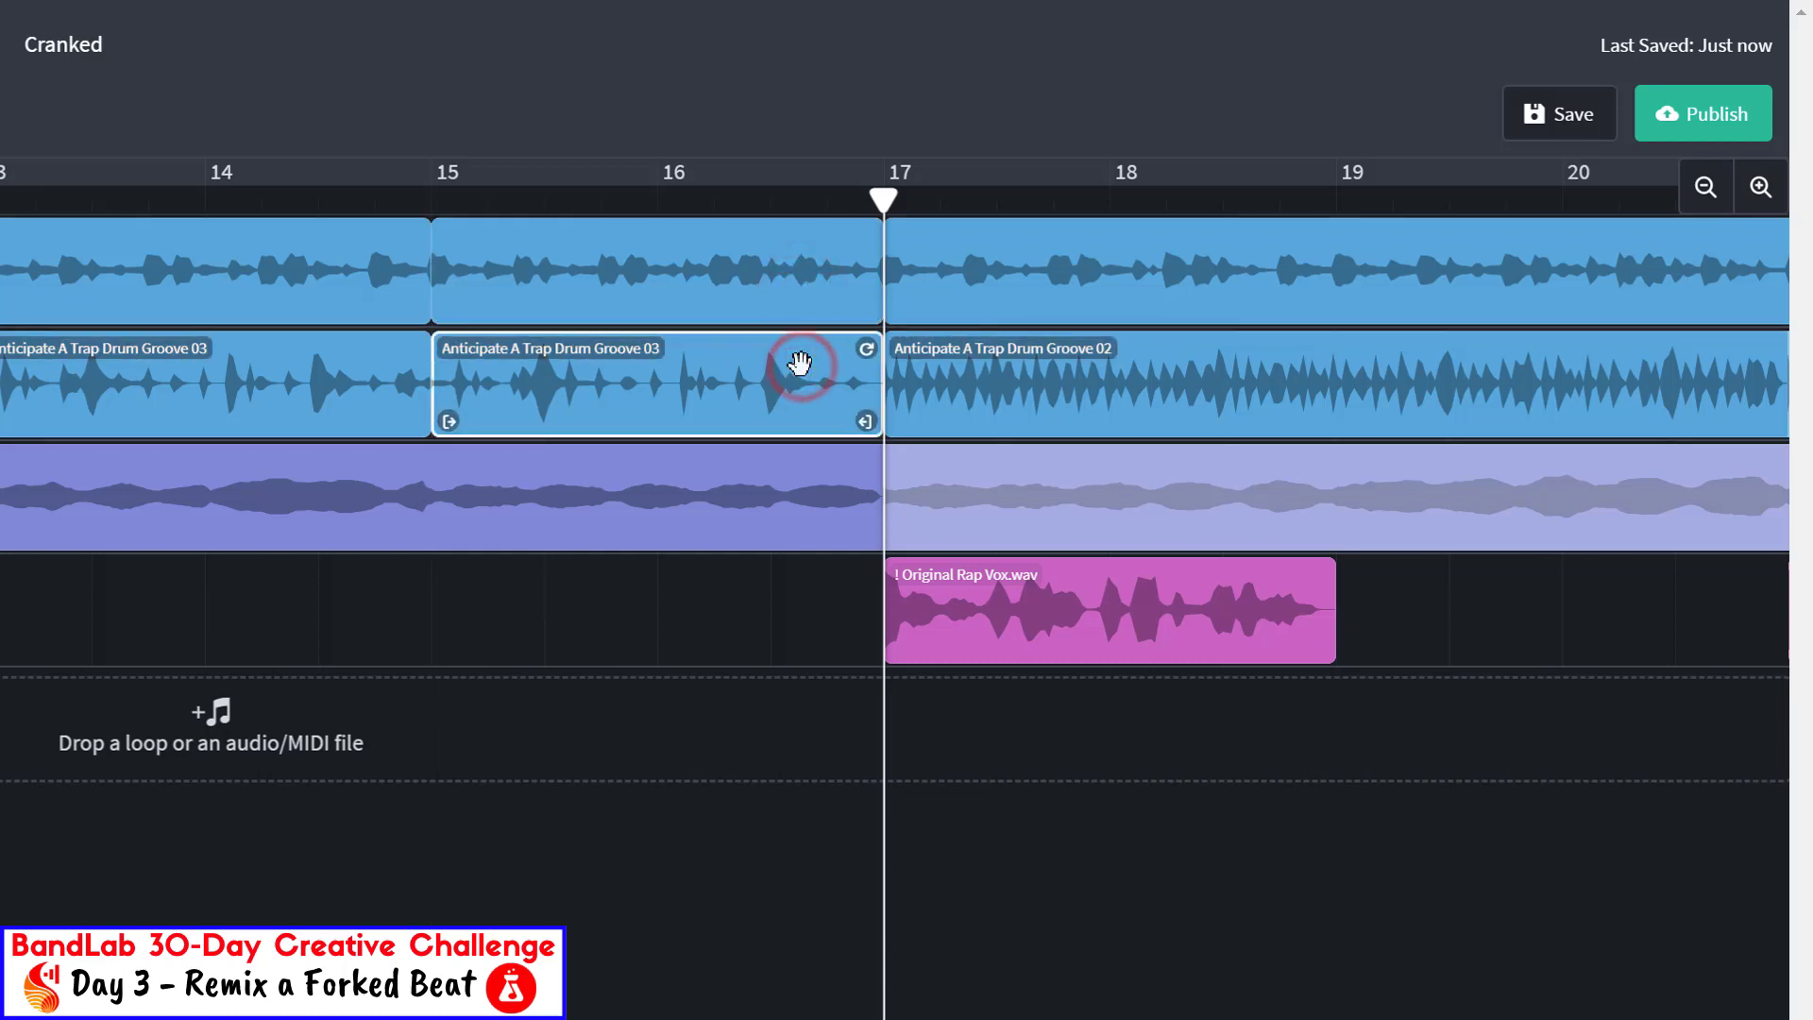
key("Delete")
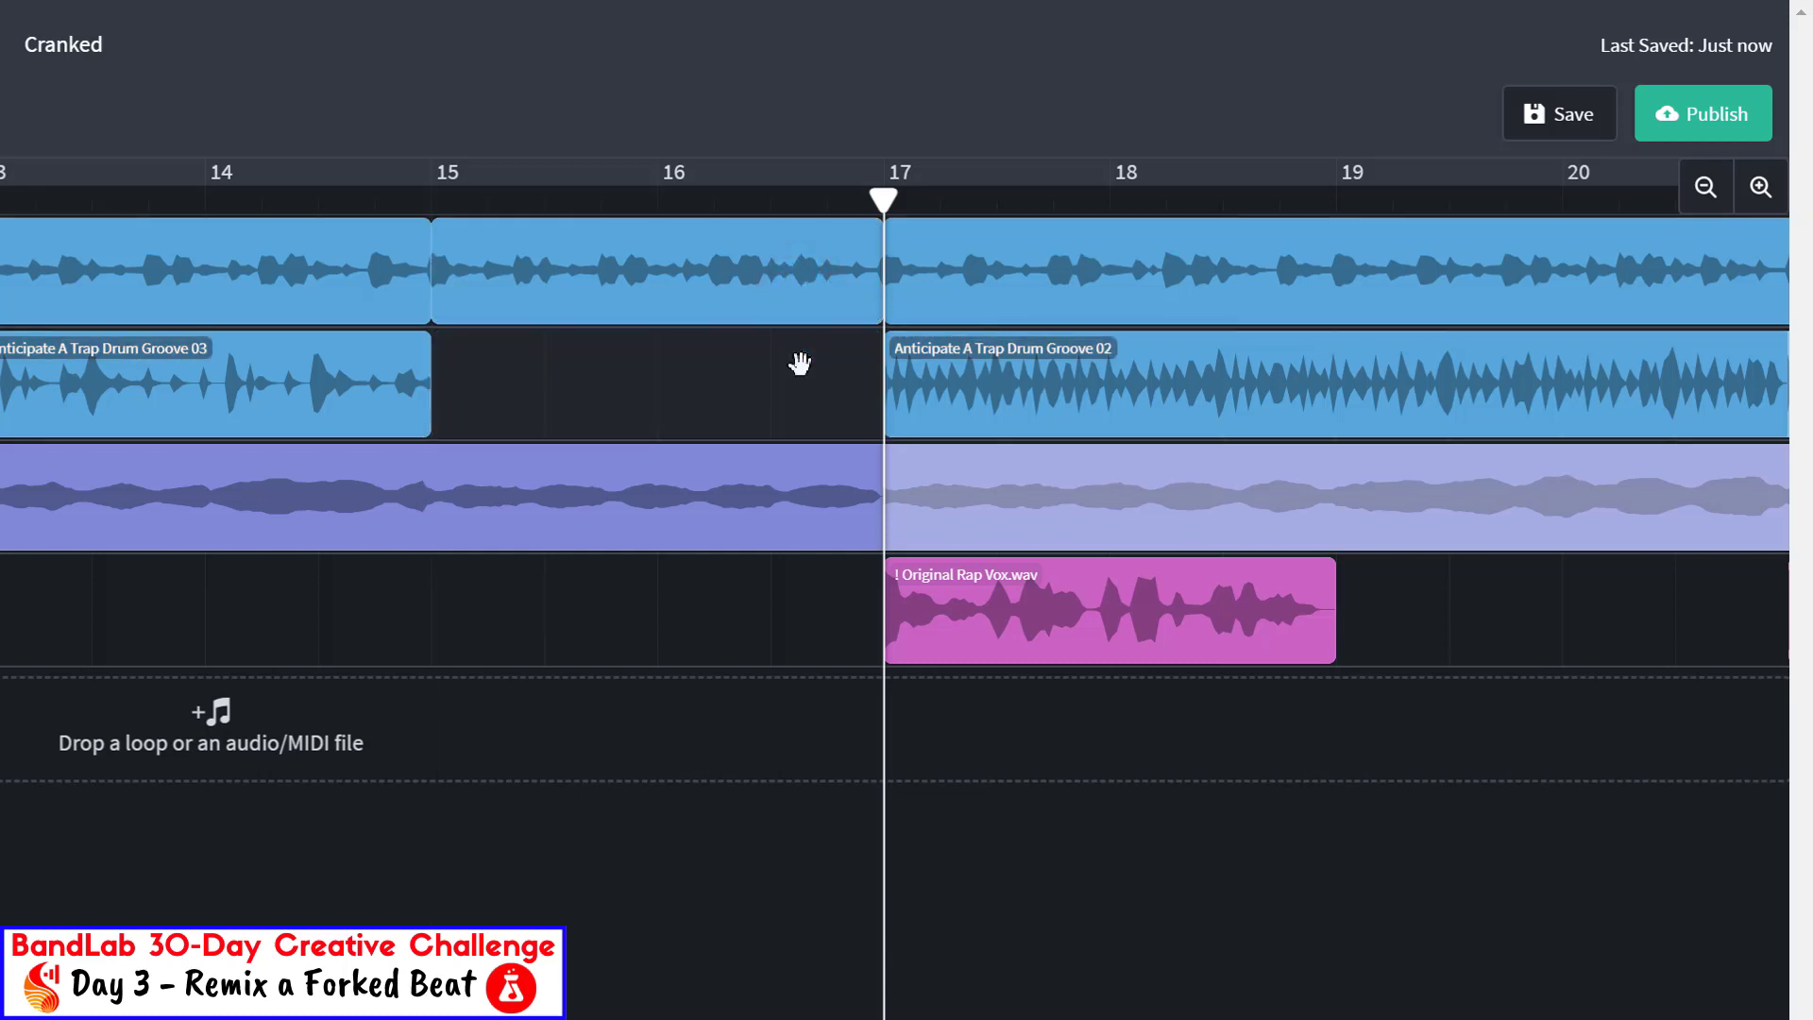
left_click(798, 293)
key("Delete")
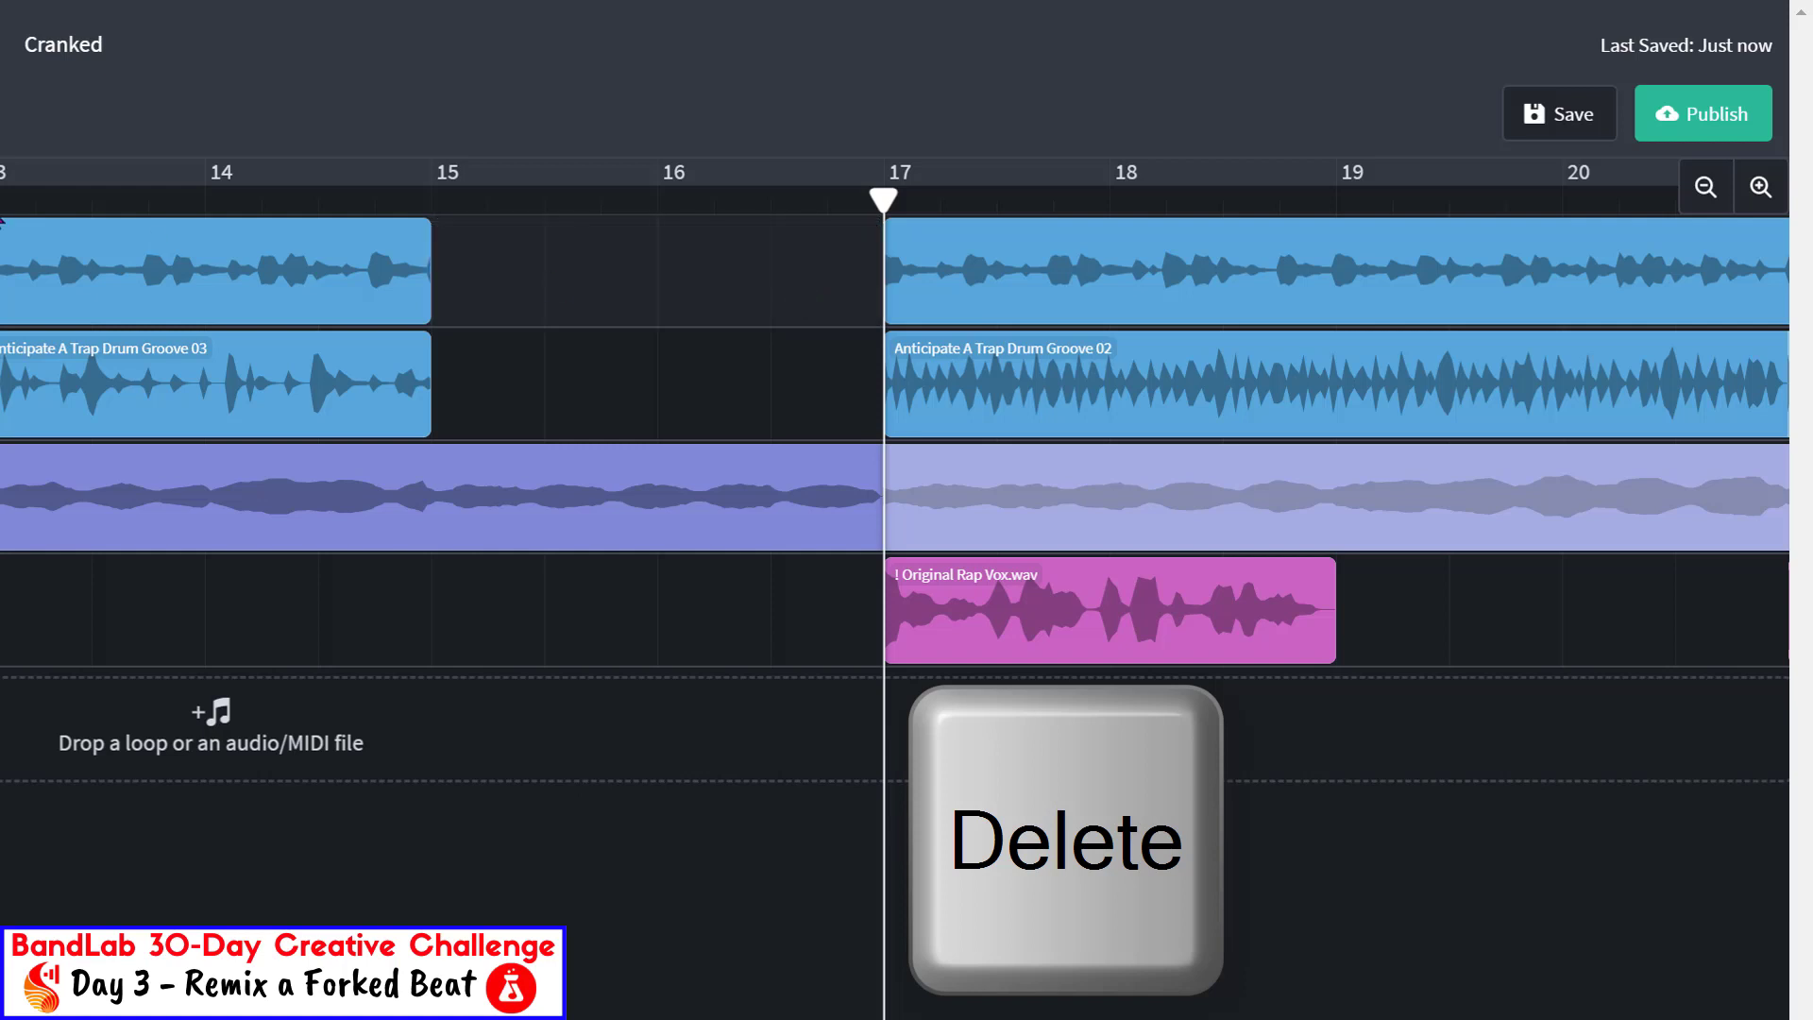
key("space")
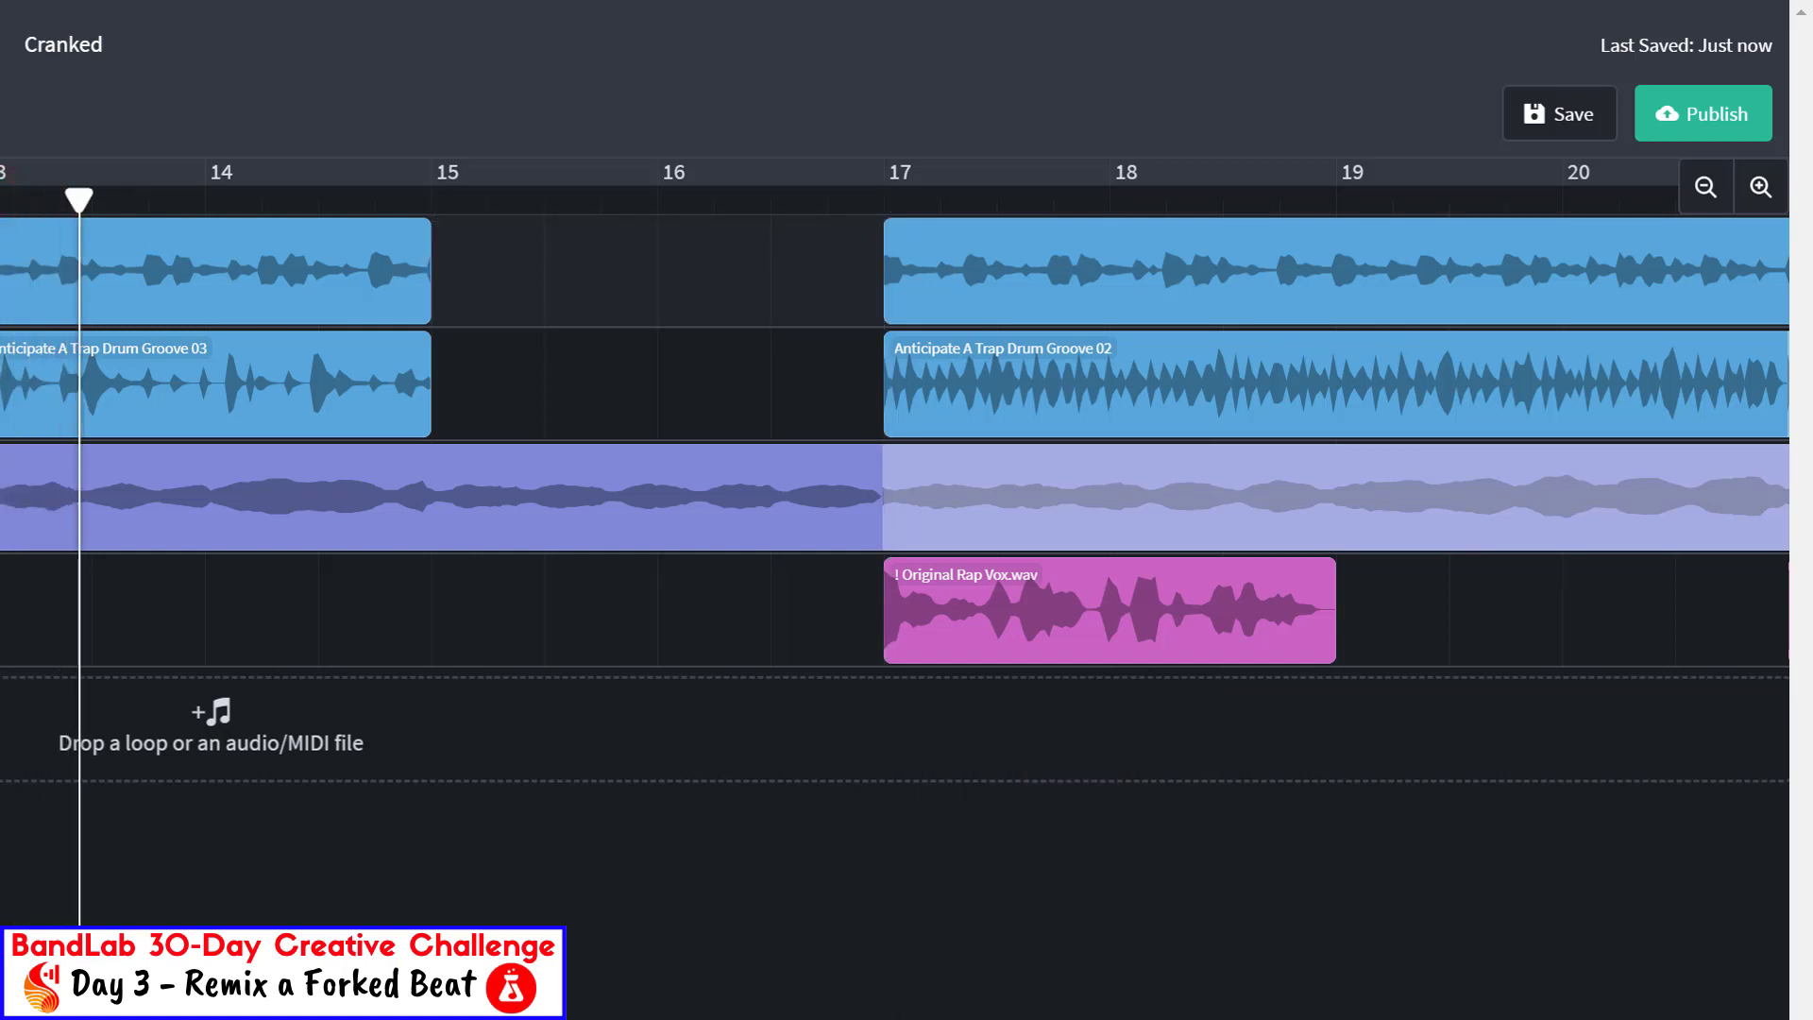
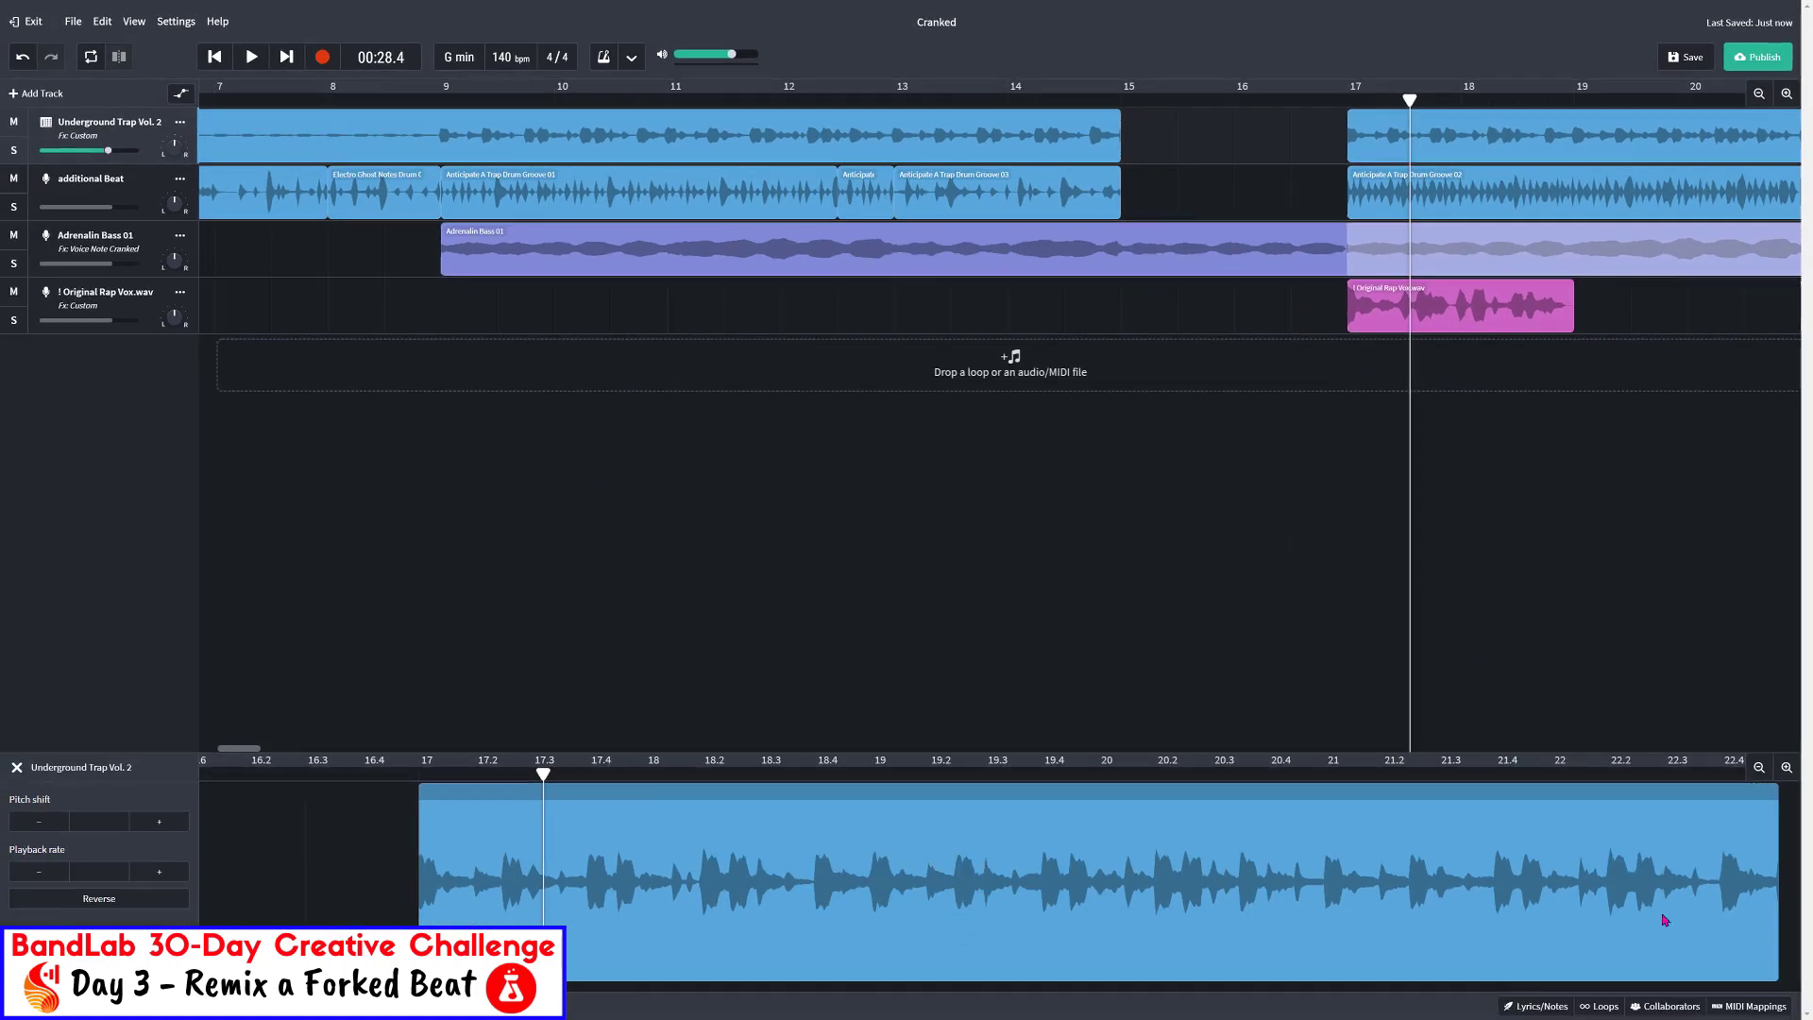
Open the loop library, clear the previous search and filter, and search all loops for "modulation"
left_click(1599, 1005)
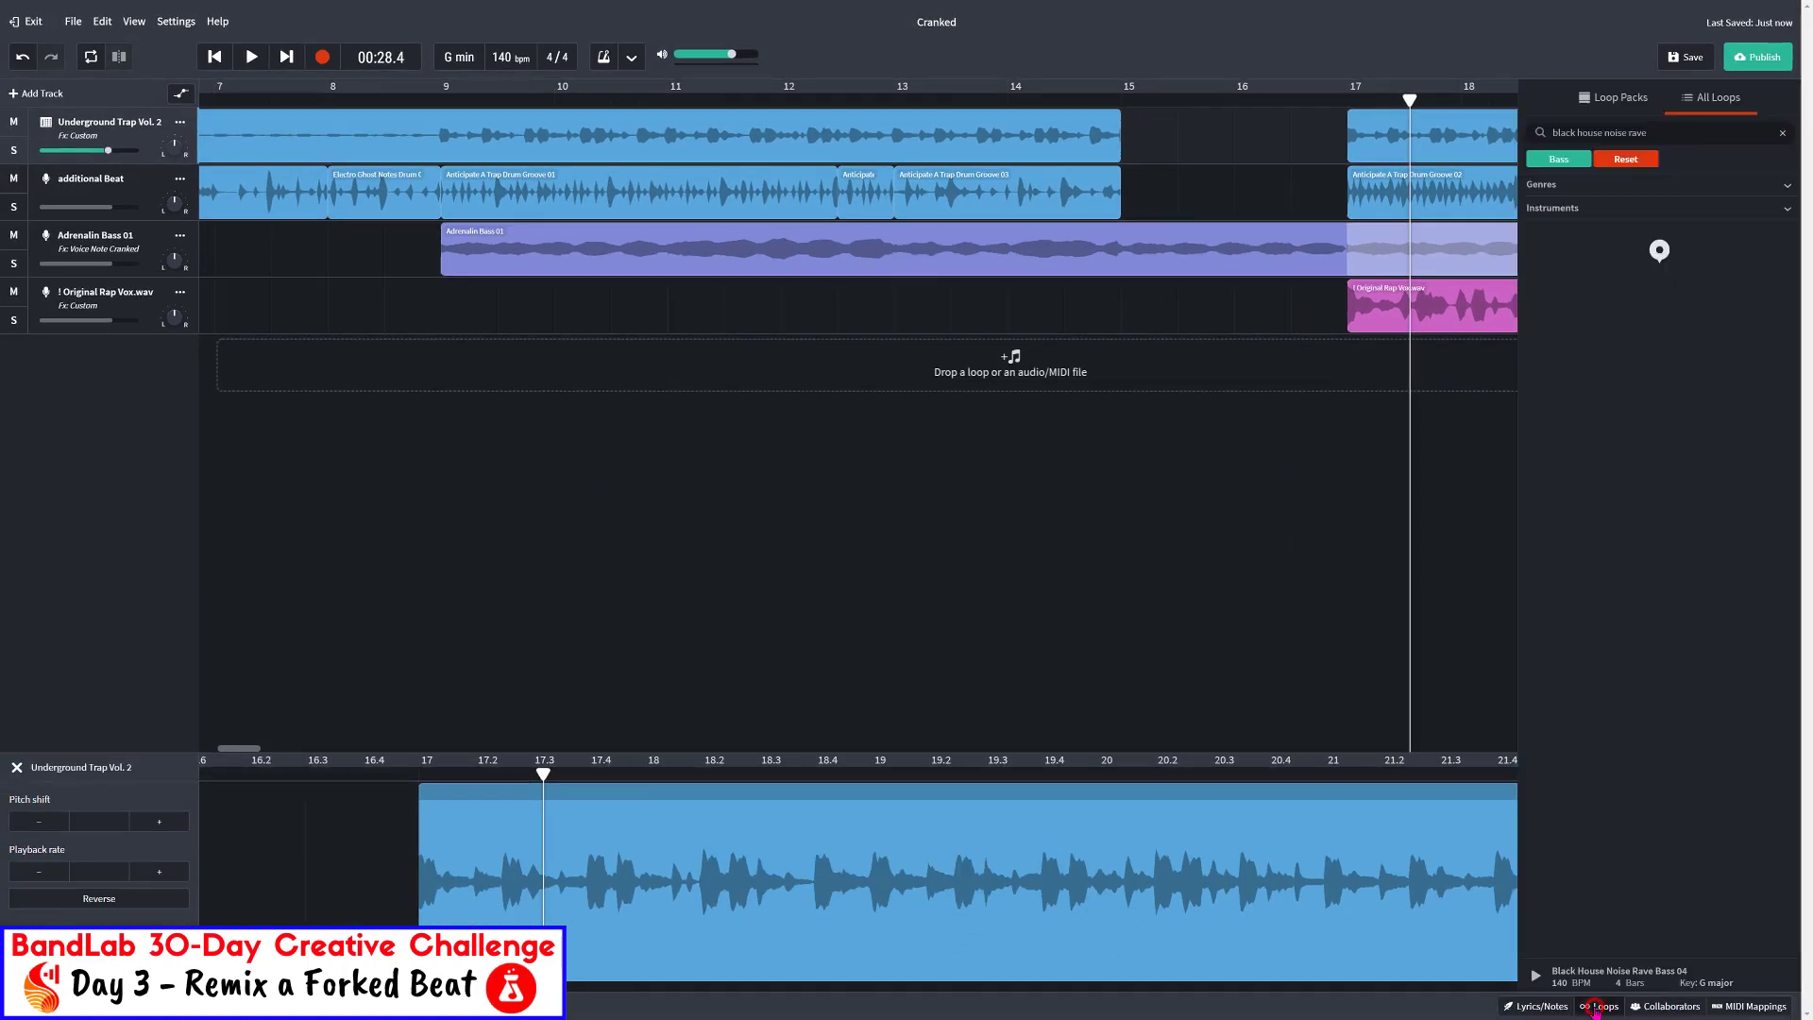
left_click(1687, 129)
left_click(1640, 141)
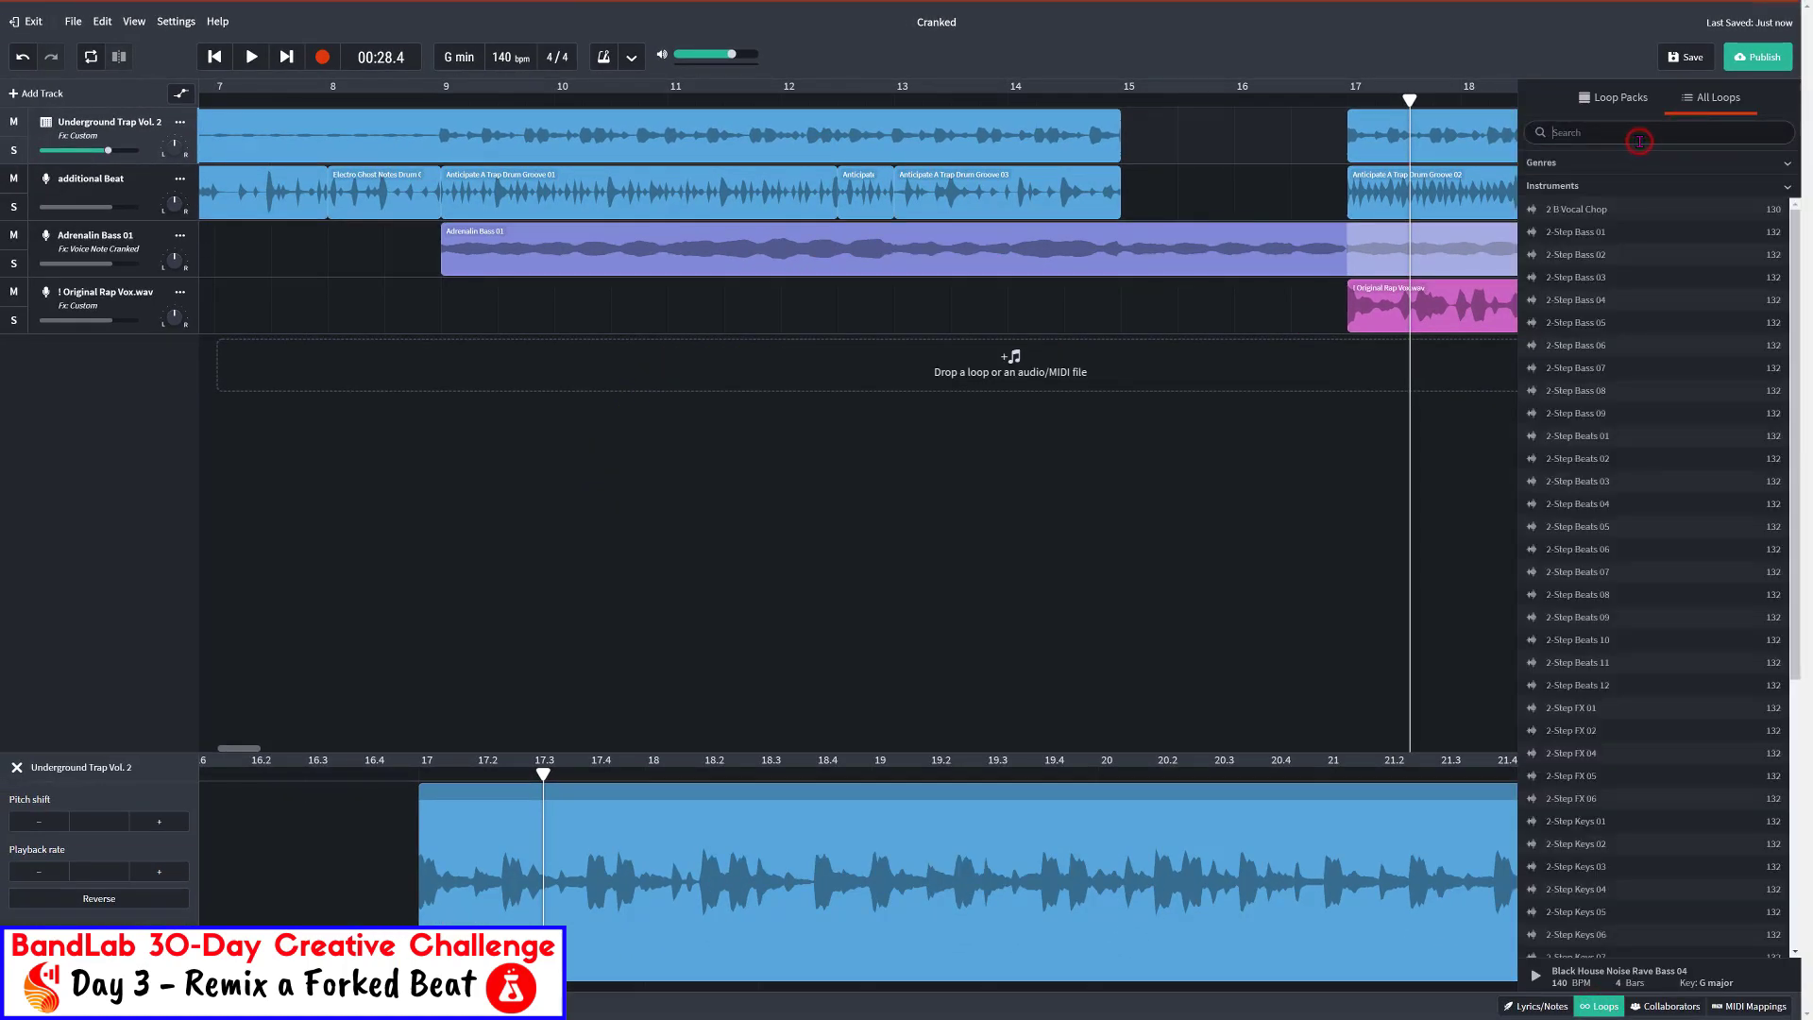
type("modu")
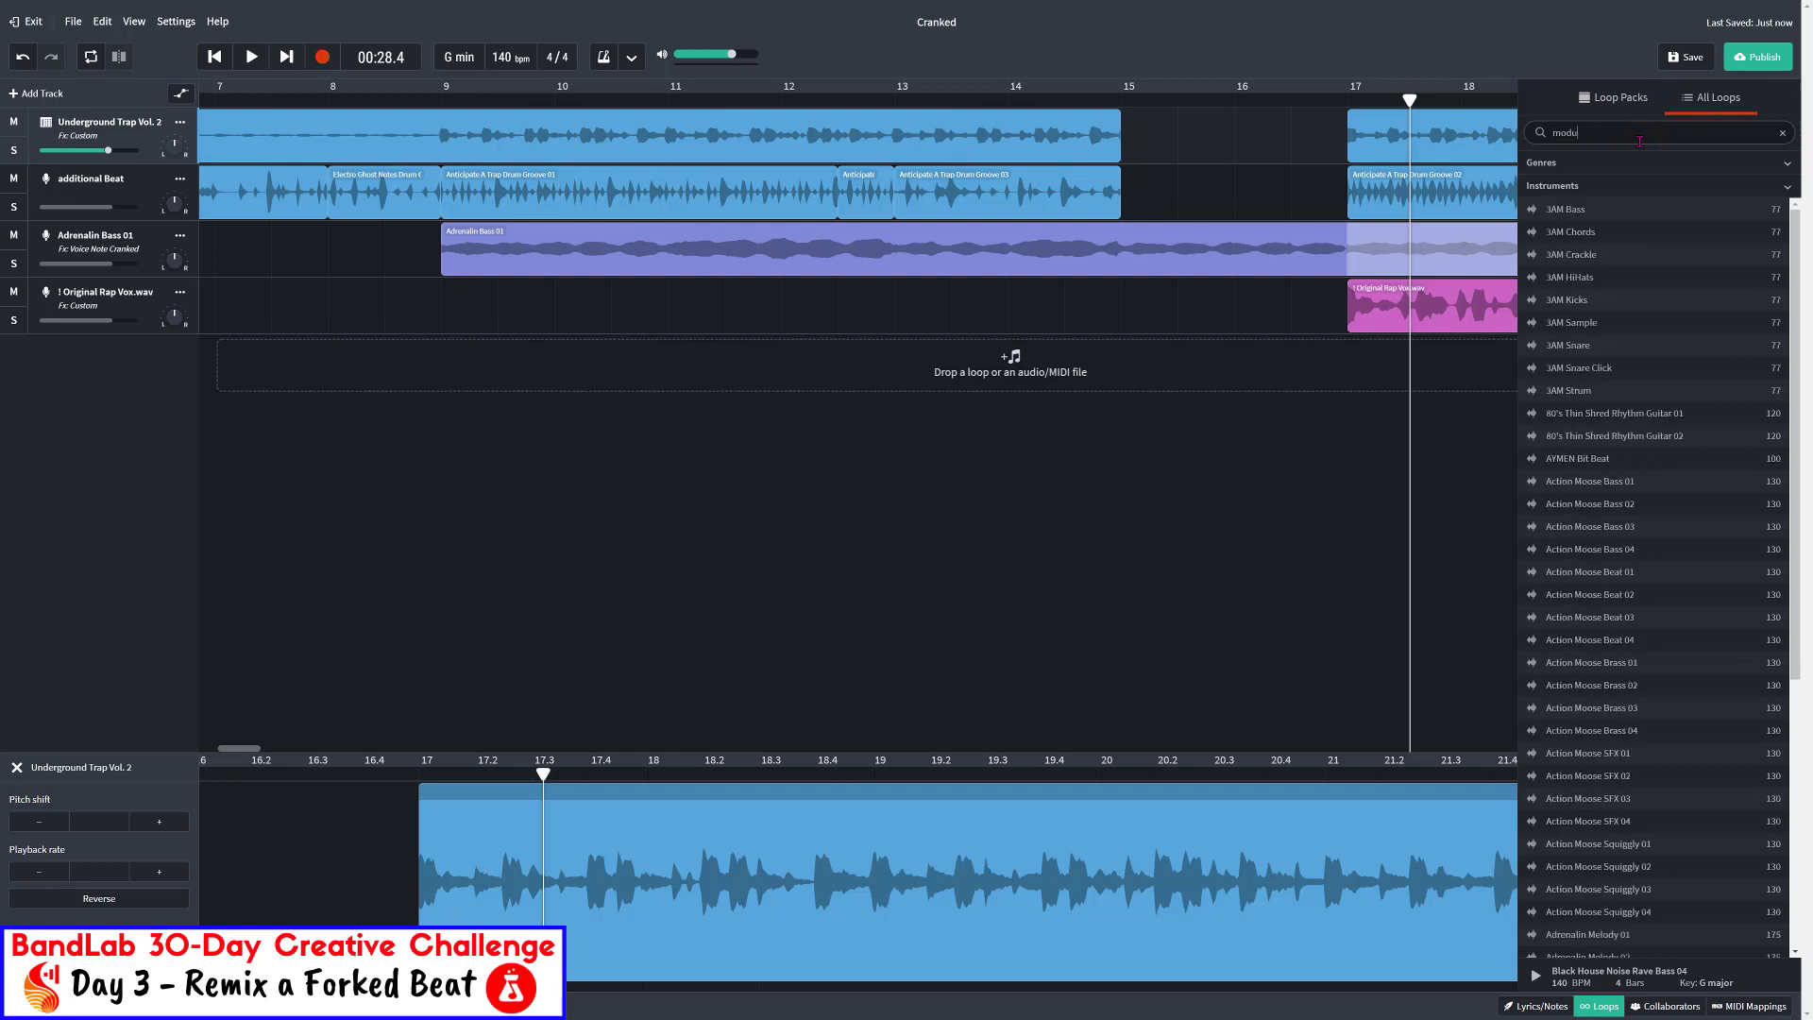
type("lation")
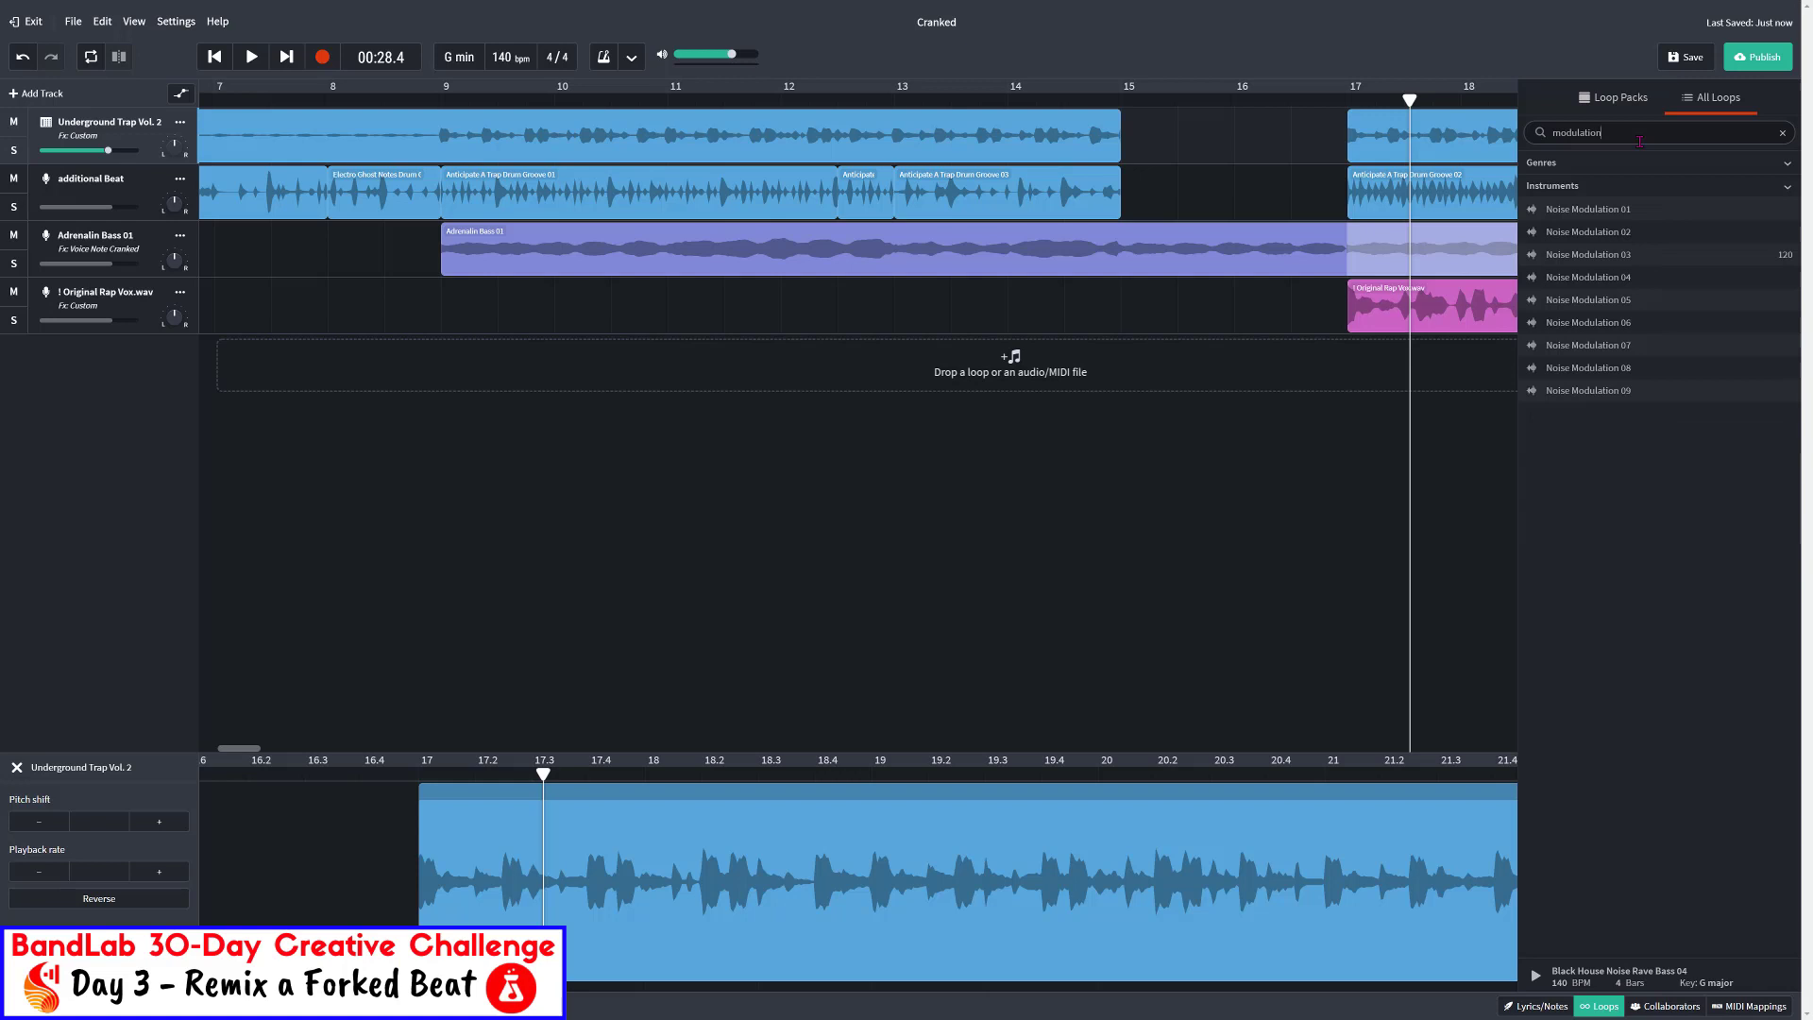
Preview the Noise Modulation 05 loop and add it on a new track, with its region starting at bar 7
left_click(1601, 302)
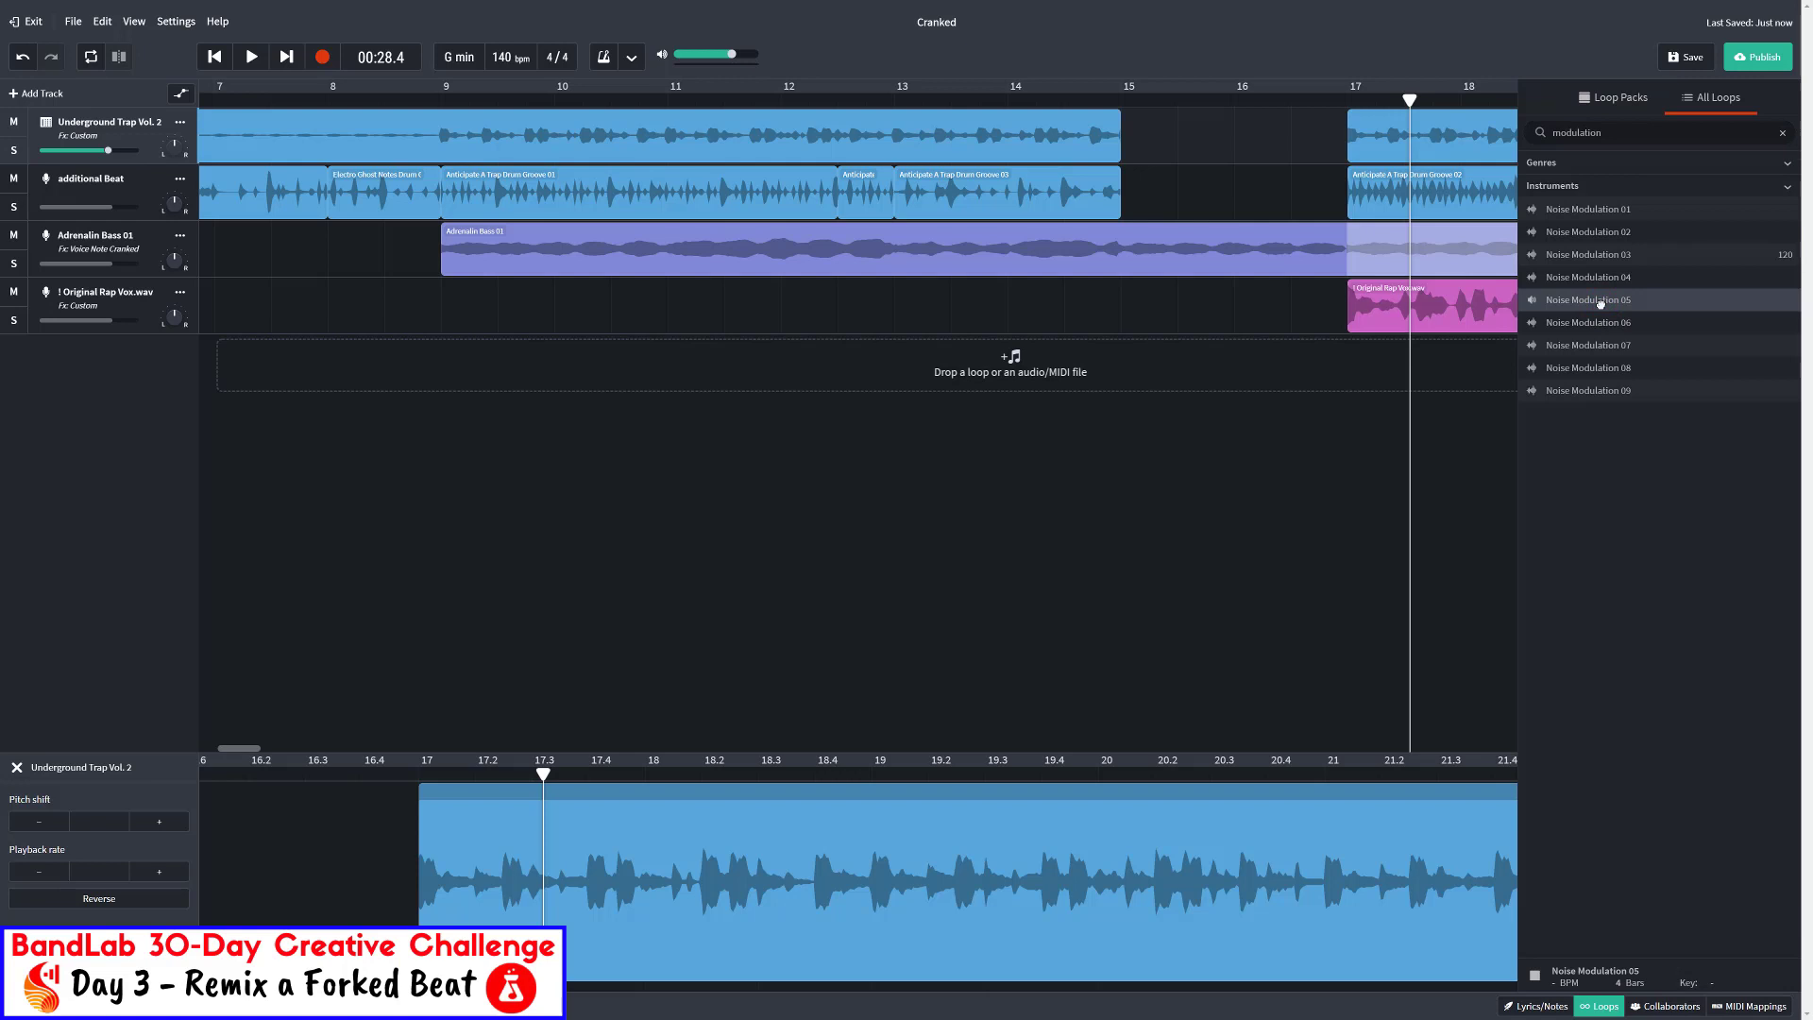
left_click_drag(1600, 302, 371, 370)
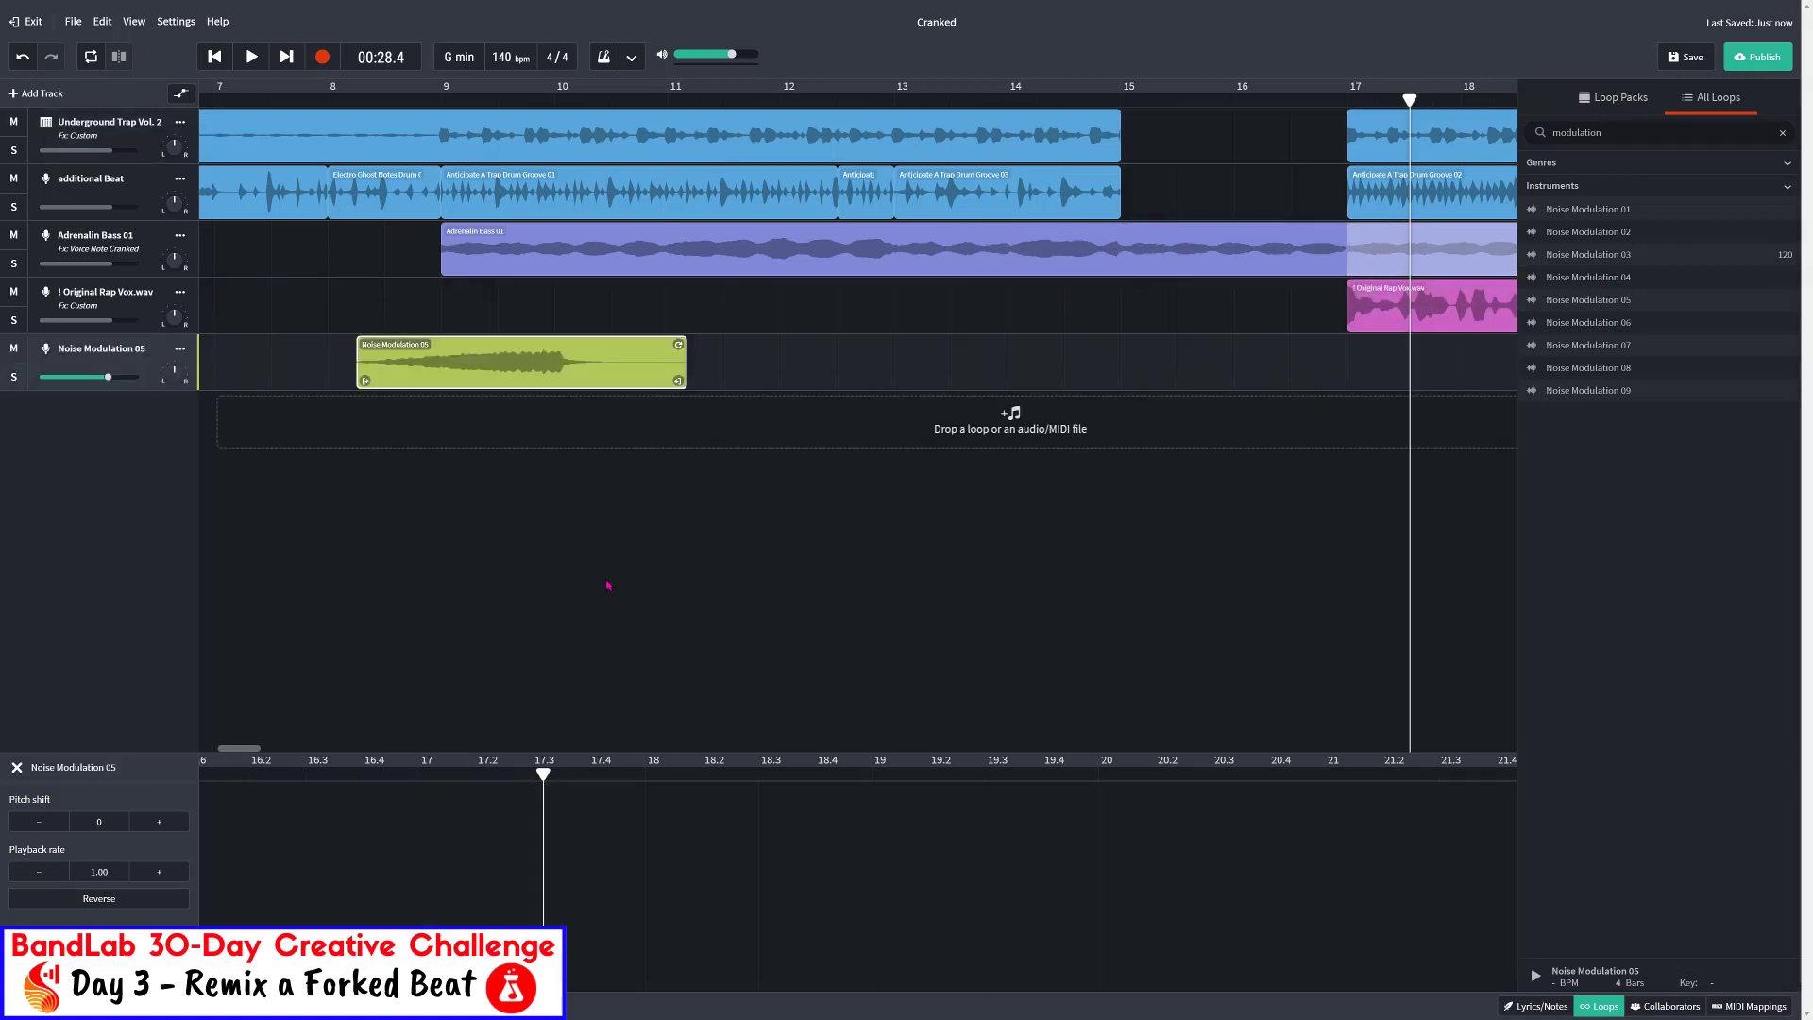
left_click_drag(252, 748, 232, 749)
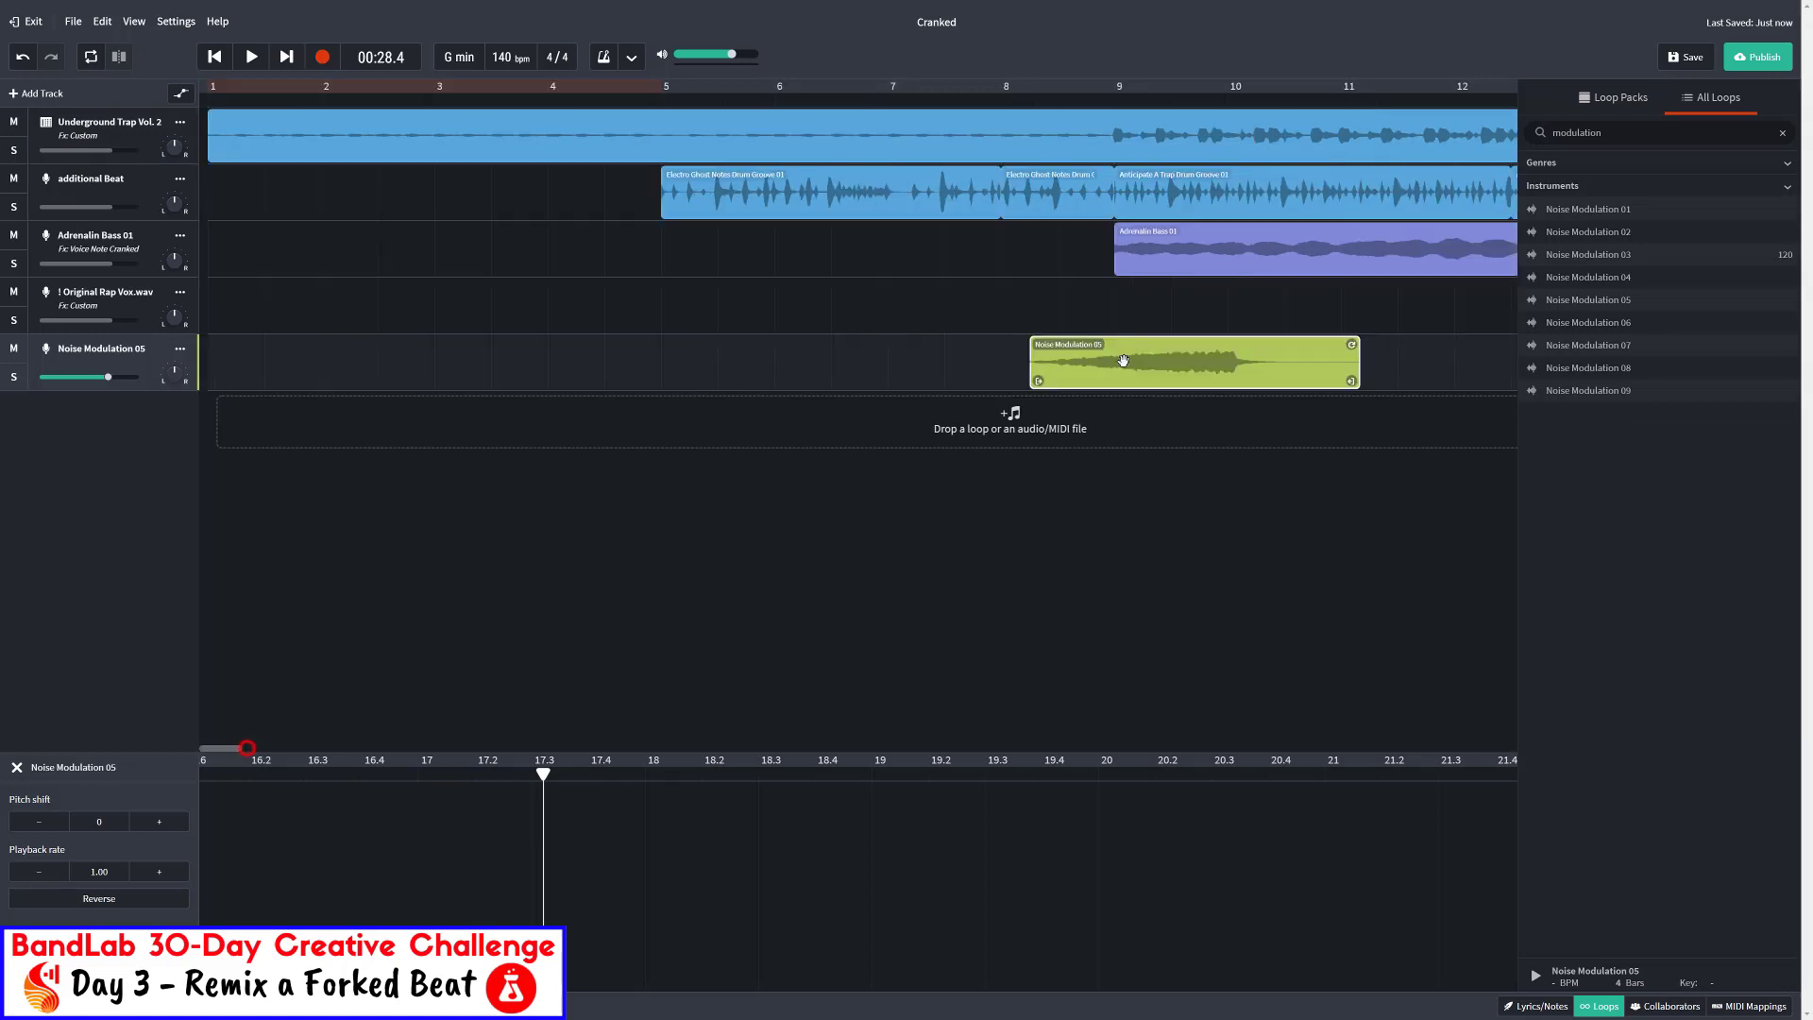
left_click_drag(1126, 362, 913, 362)
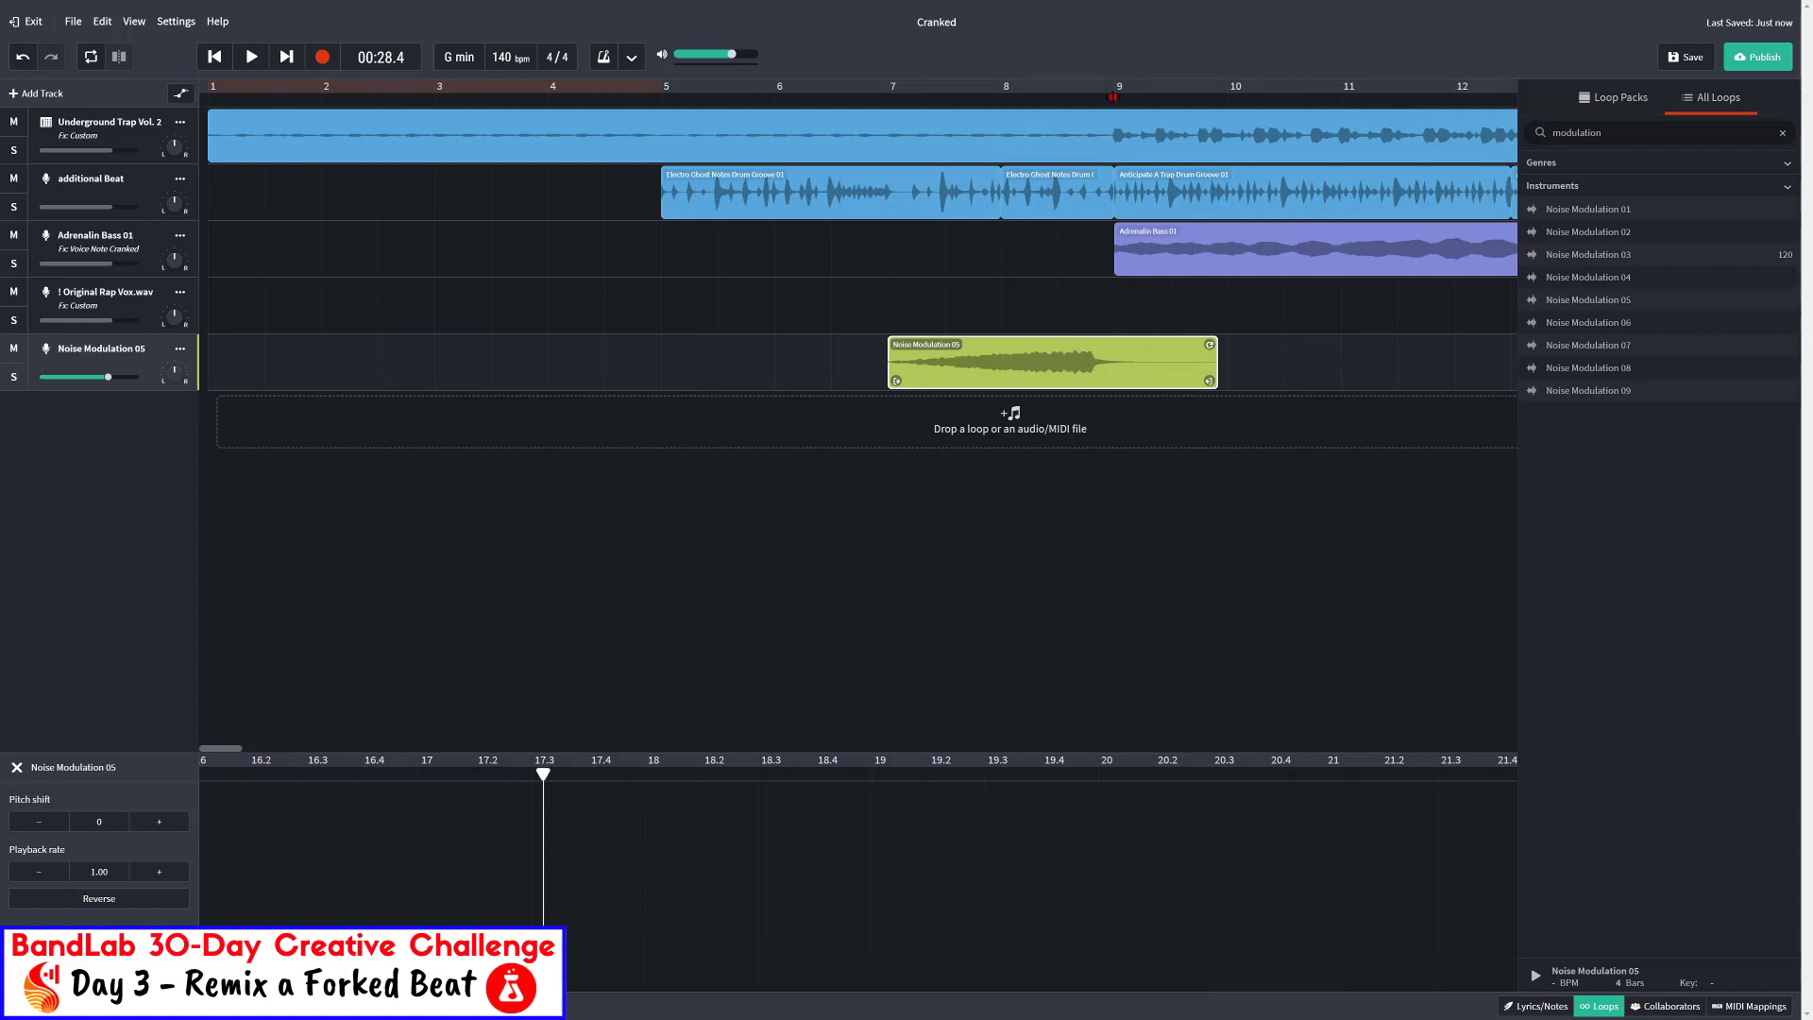
Set the grid size to Smart and shift the Noise Modulation 05 region so its swell peaks at bar 9
left_click(1112, 96)
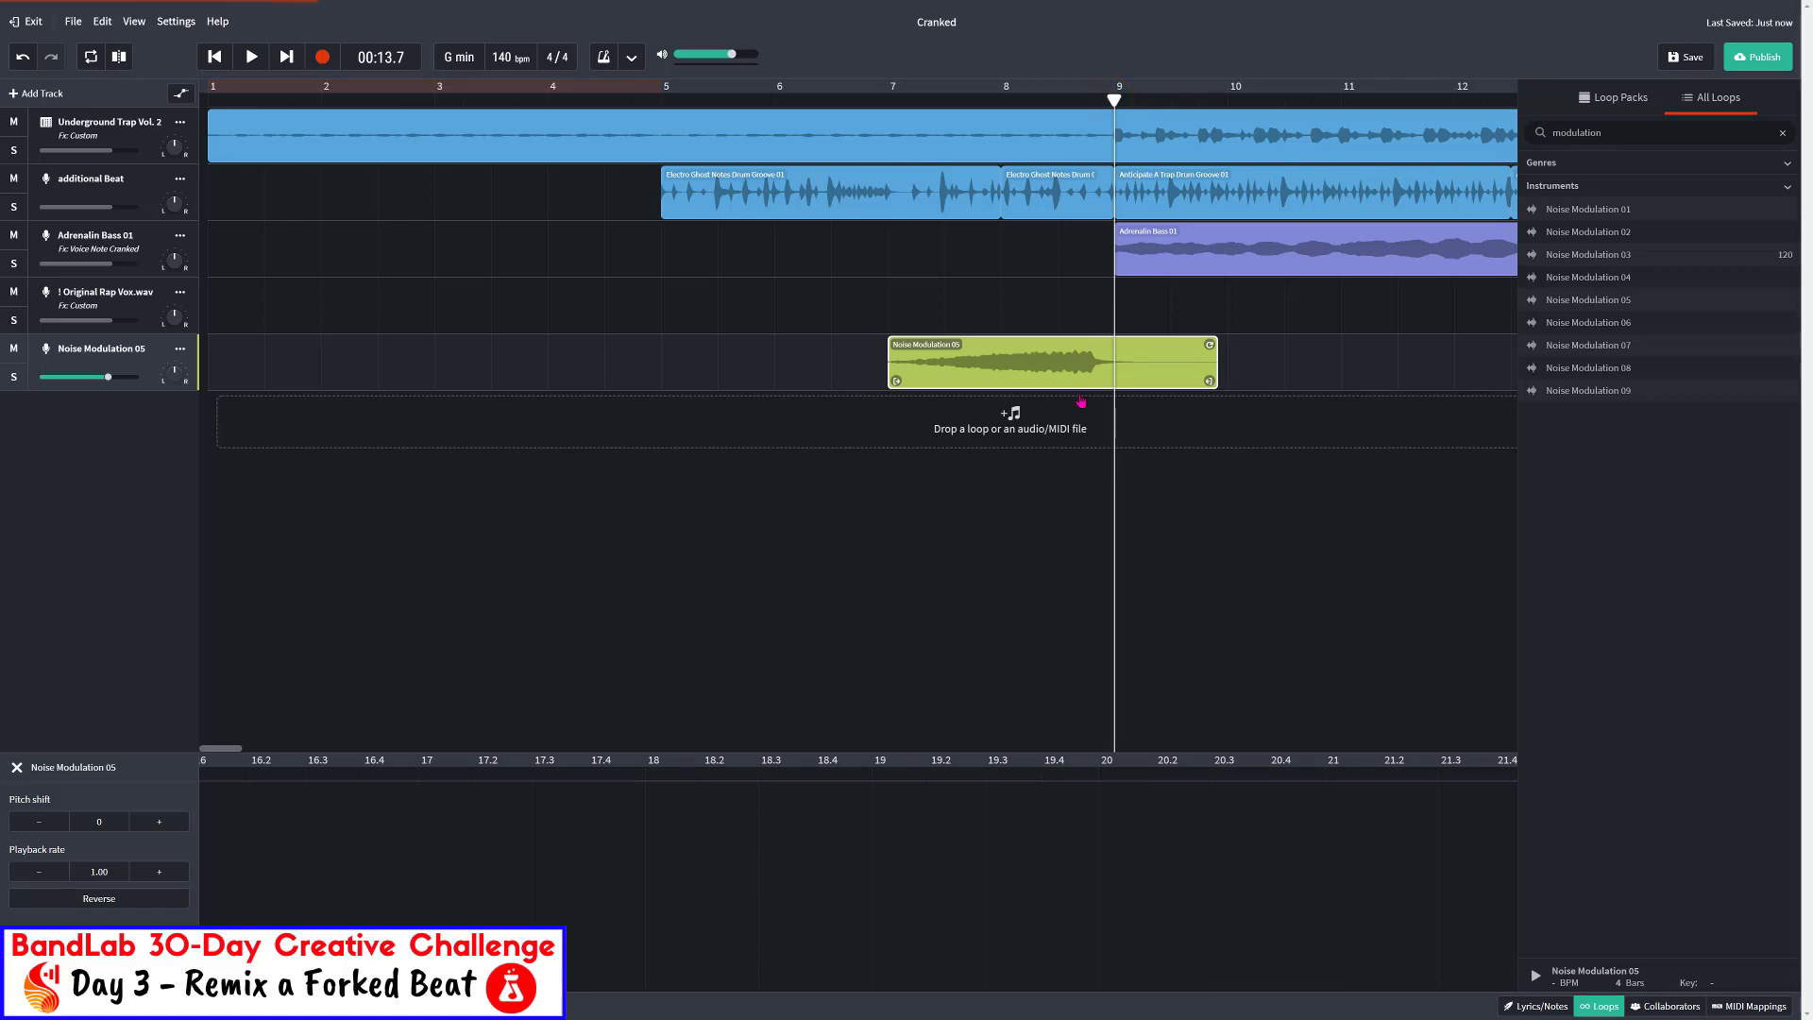
left_click_drag(1050, 376, 936, 368)
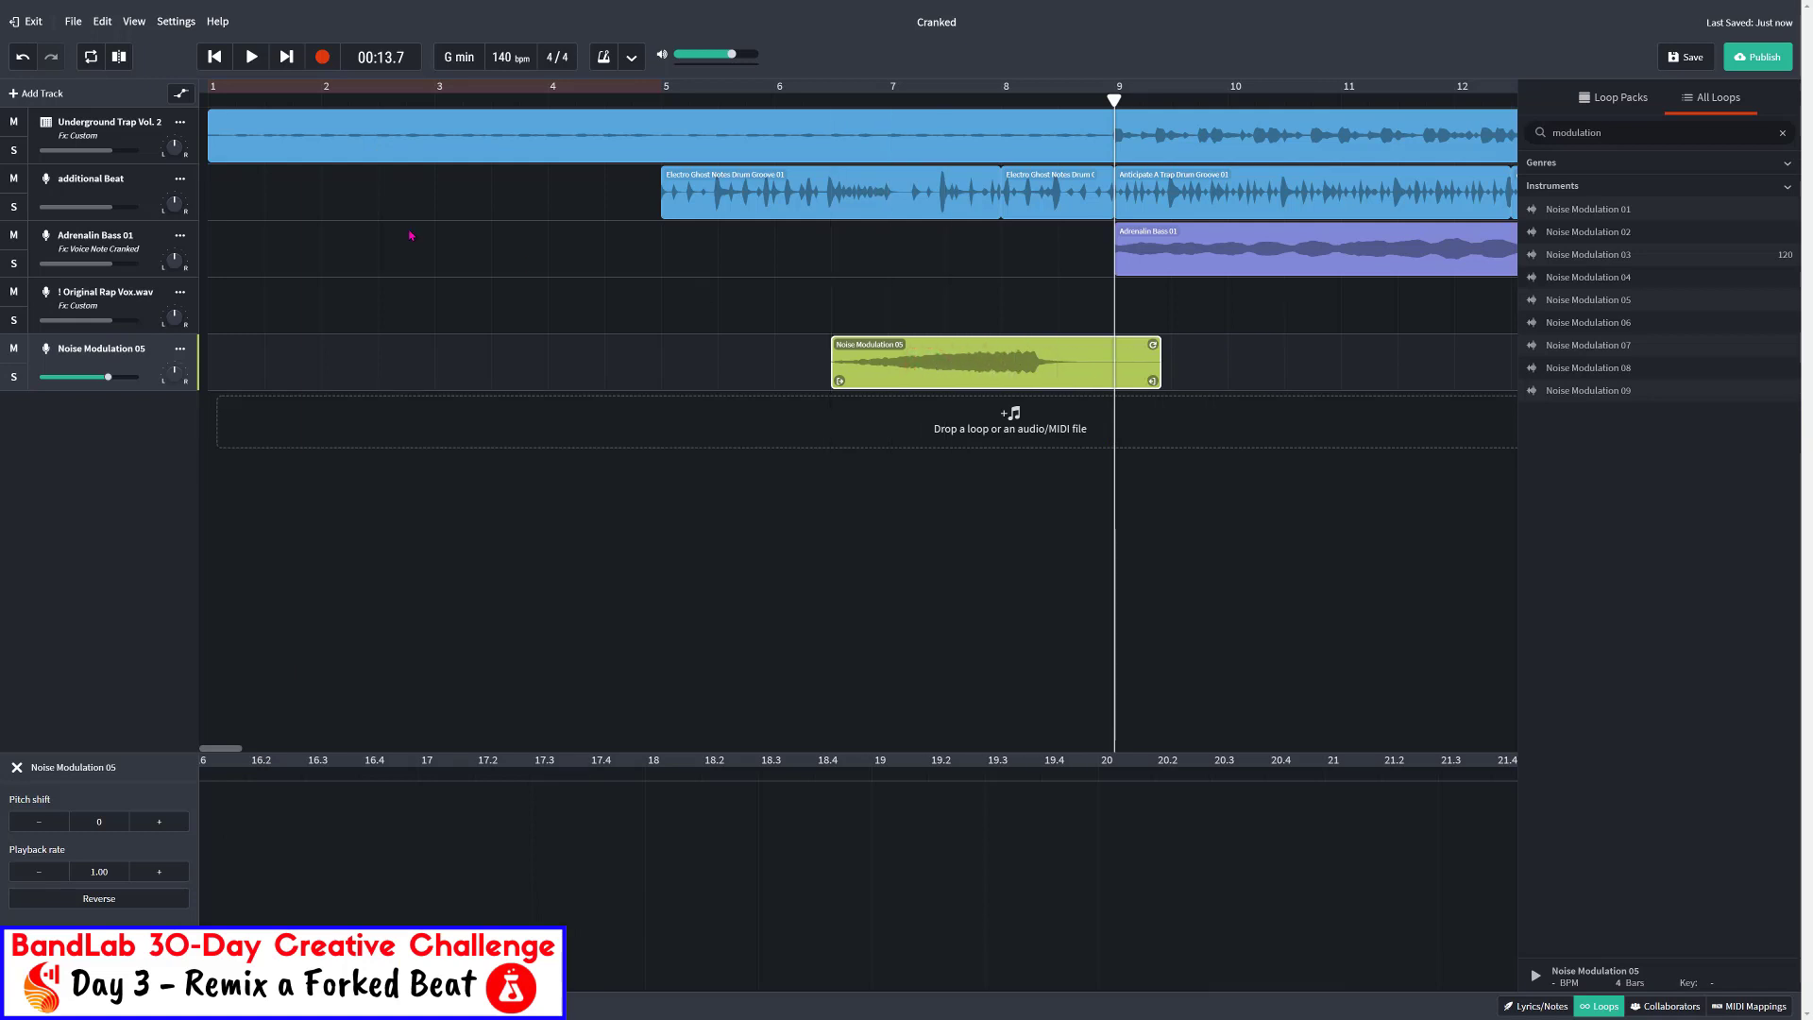
left_click(135, 28)
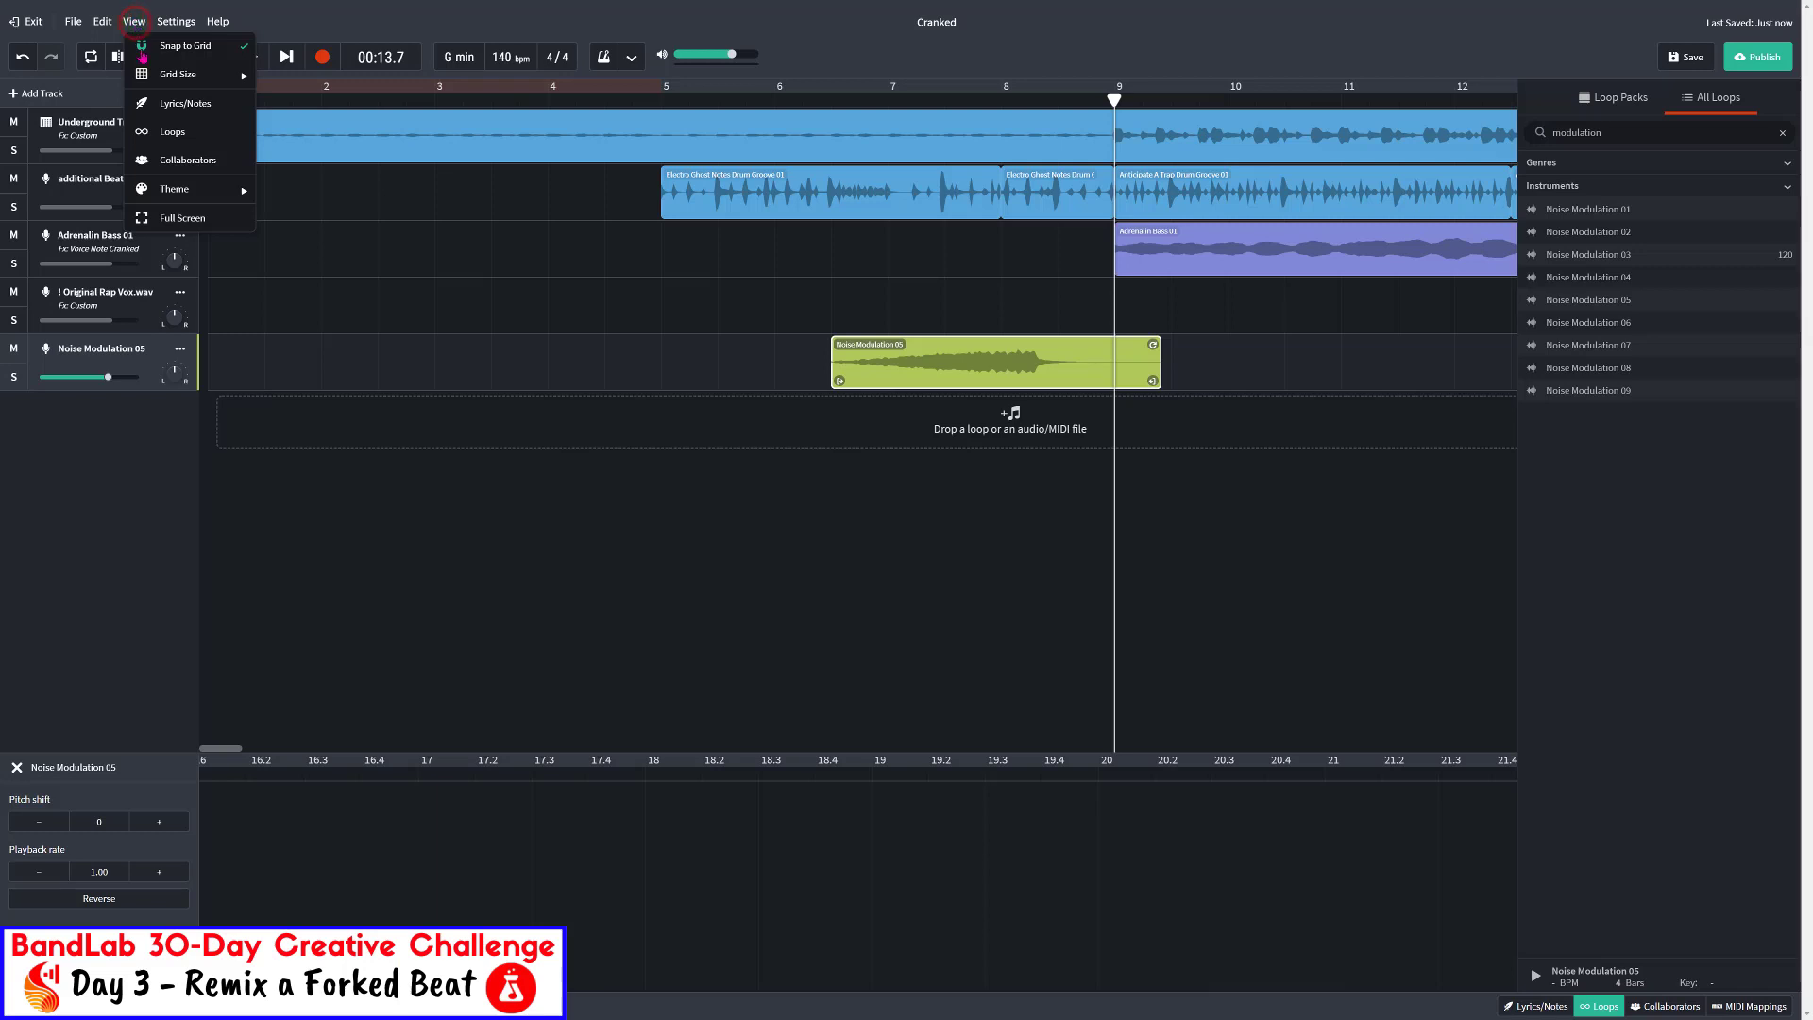
mouse_move(155, 76)
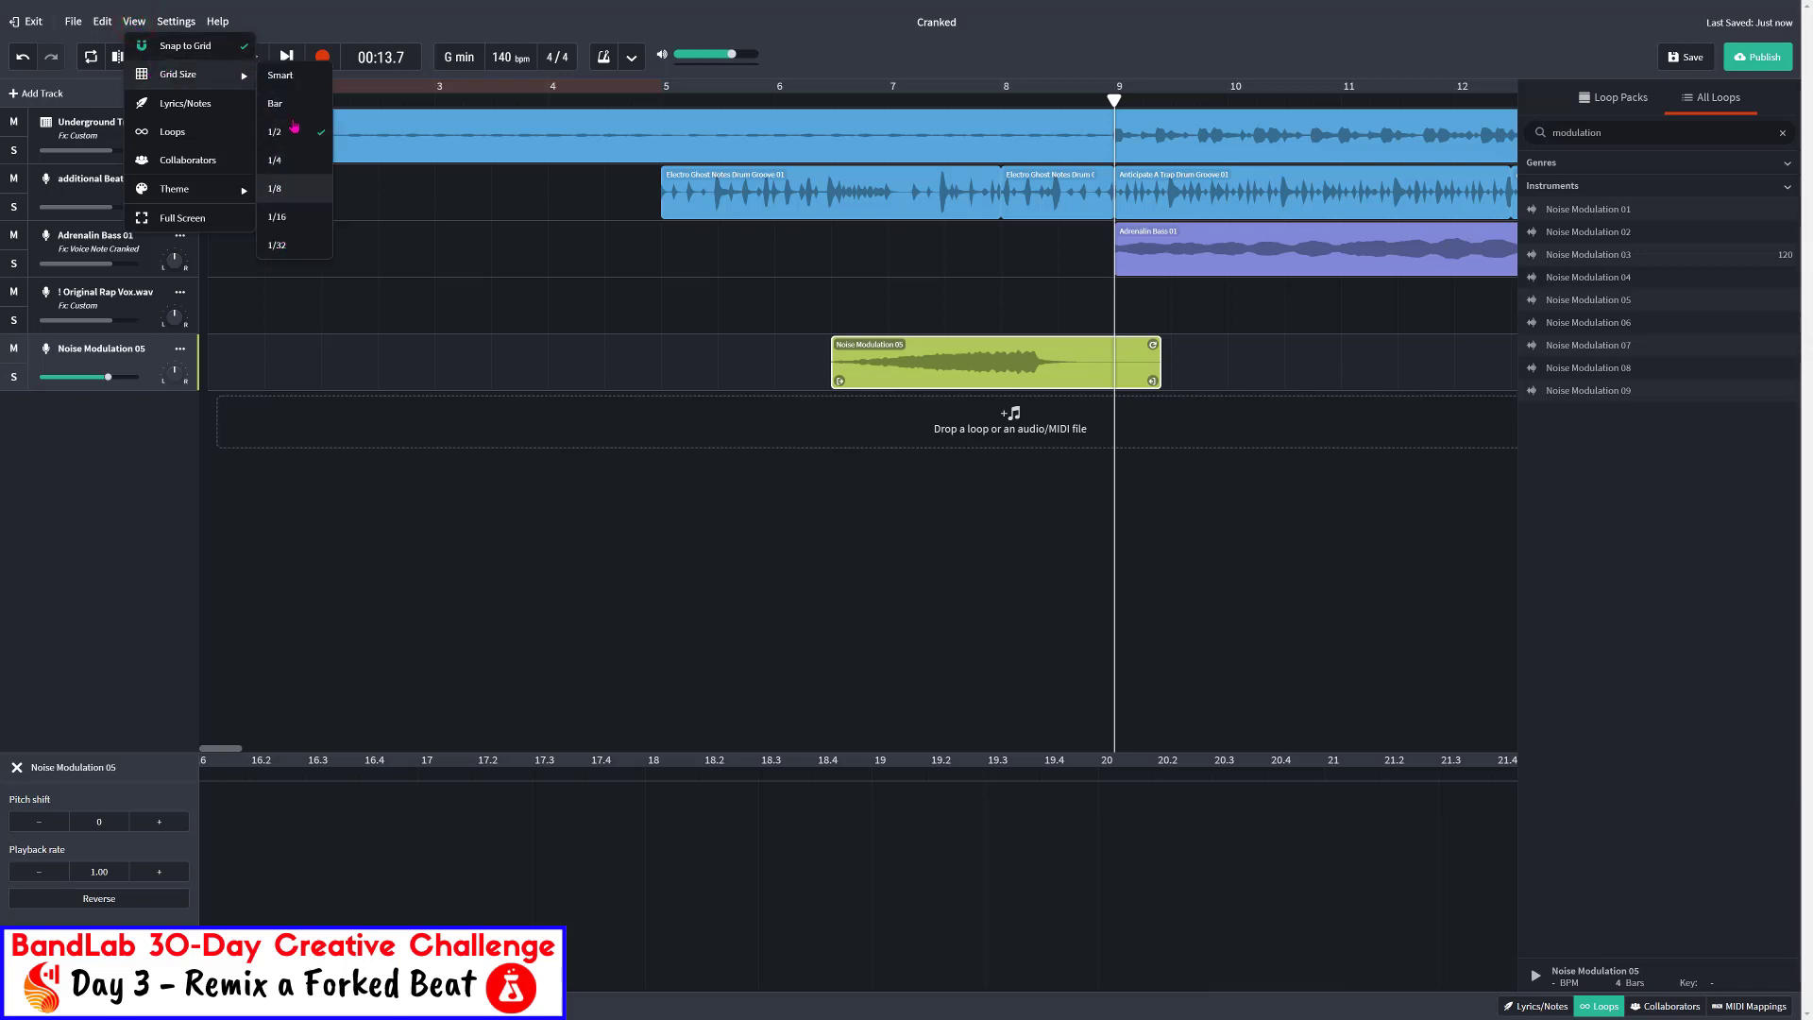
left_click(283, 75)
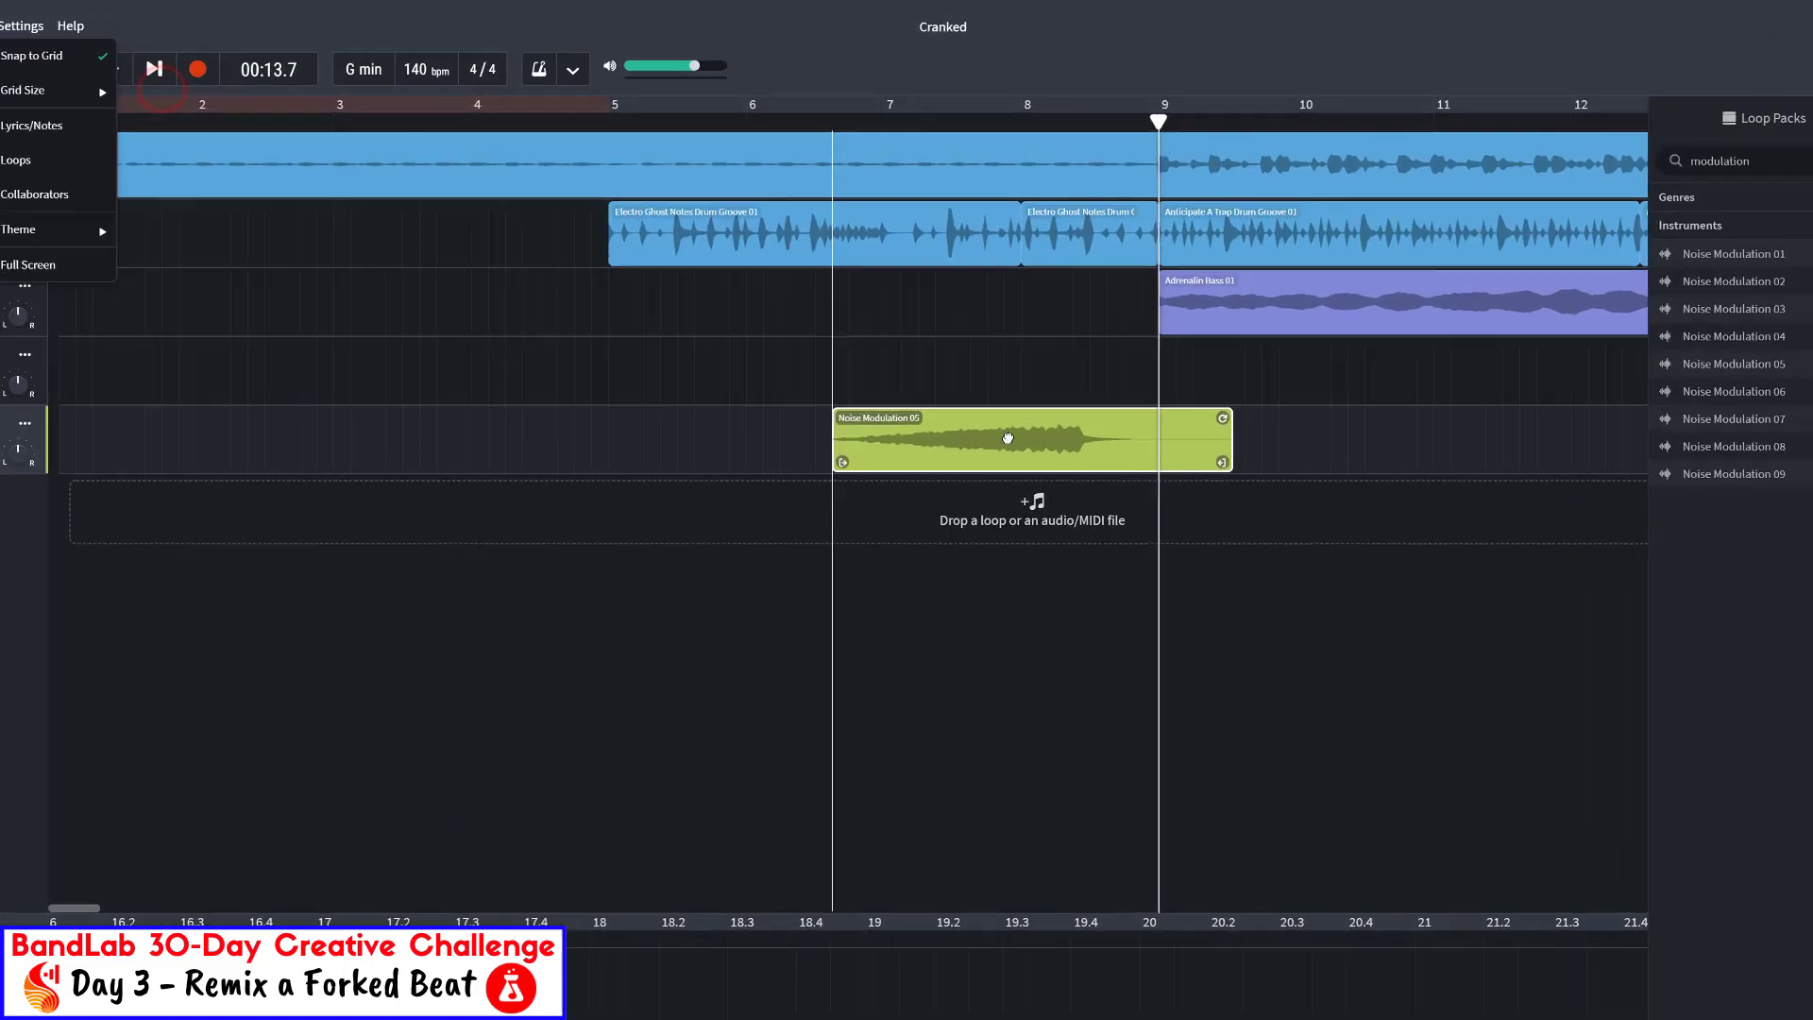
left_click_drag(1007, 437, 1055, 438)
left_click_drag(1111, 602, 1147, 595)
Play the arrangement from bar 5 past bar 9 to check the noise swell's timing
left_click(494, 156)
key("space")
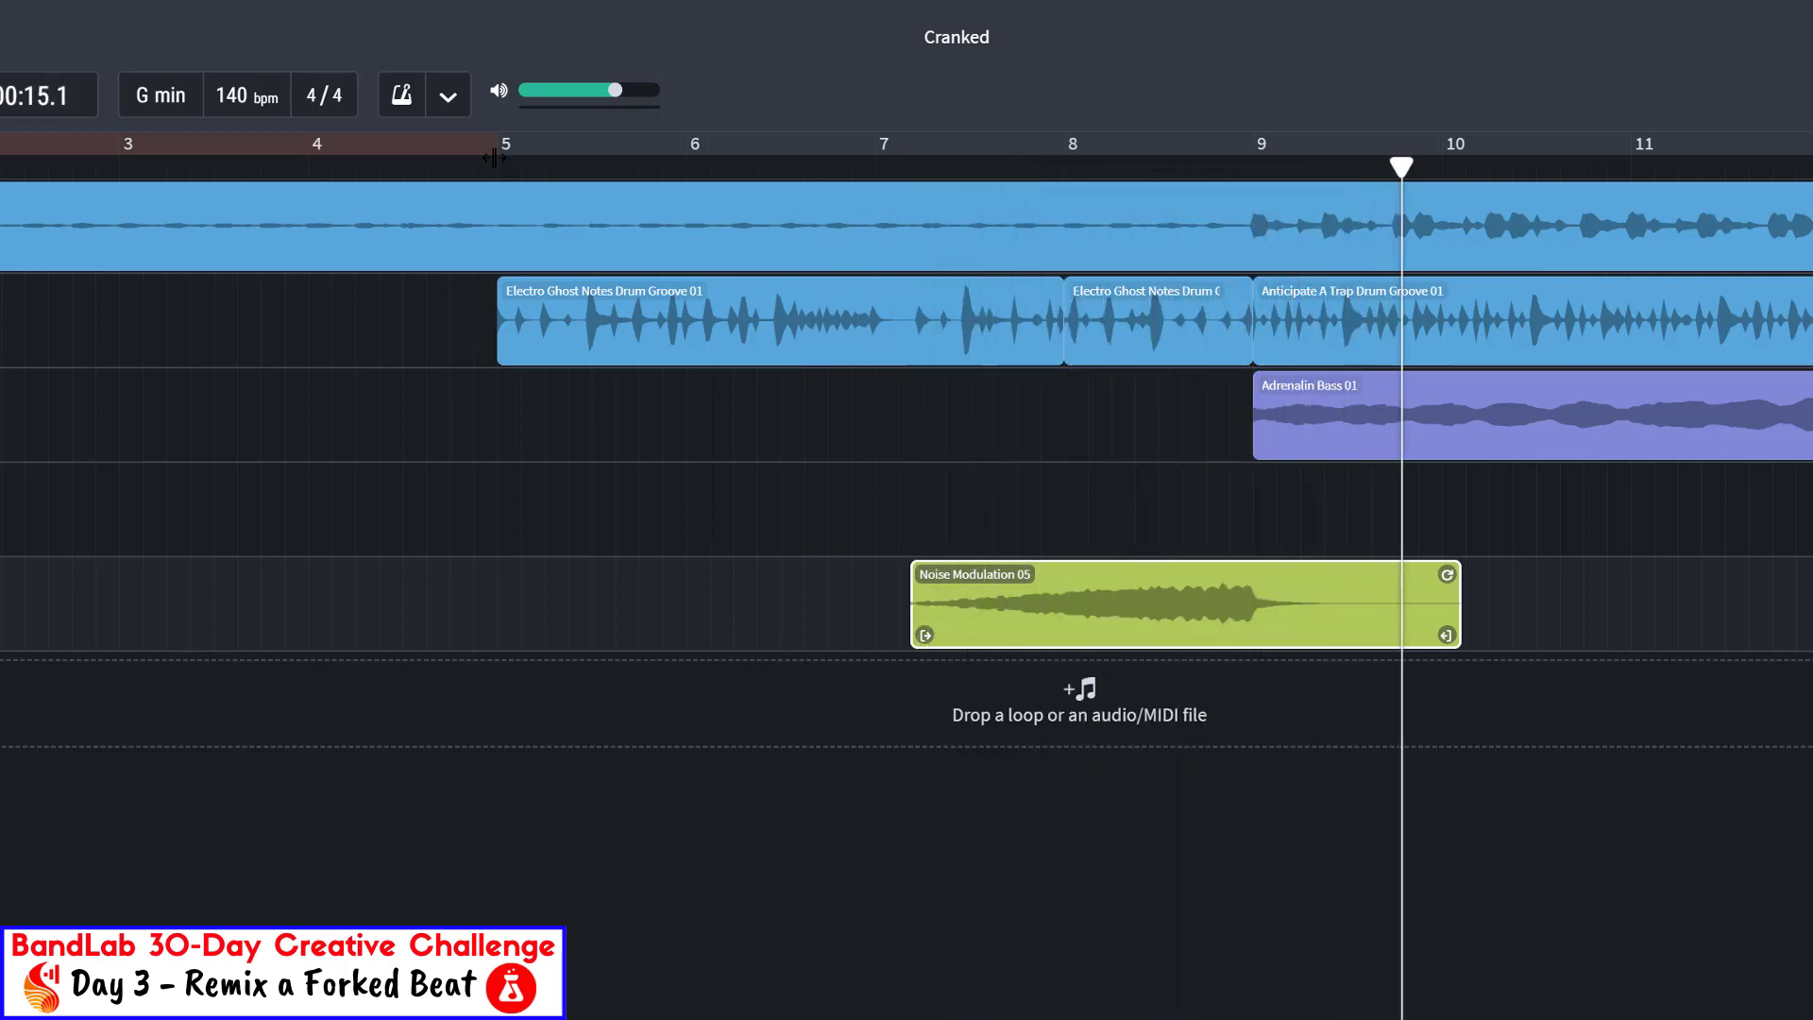
key("space")
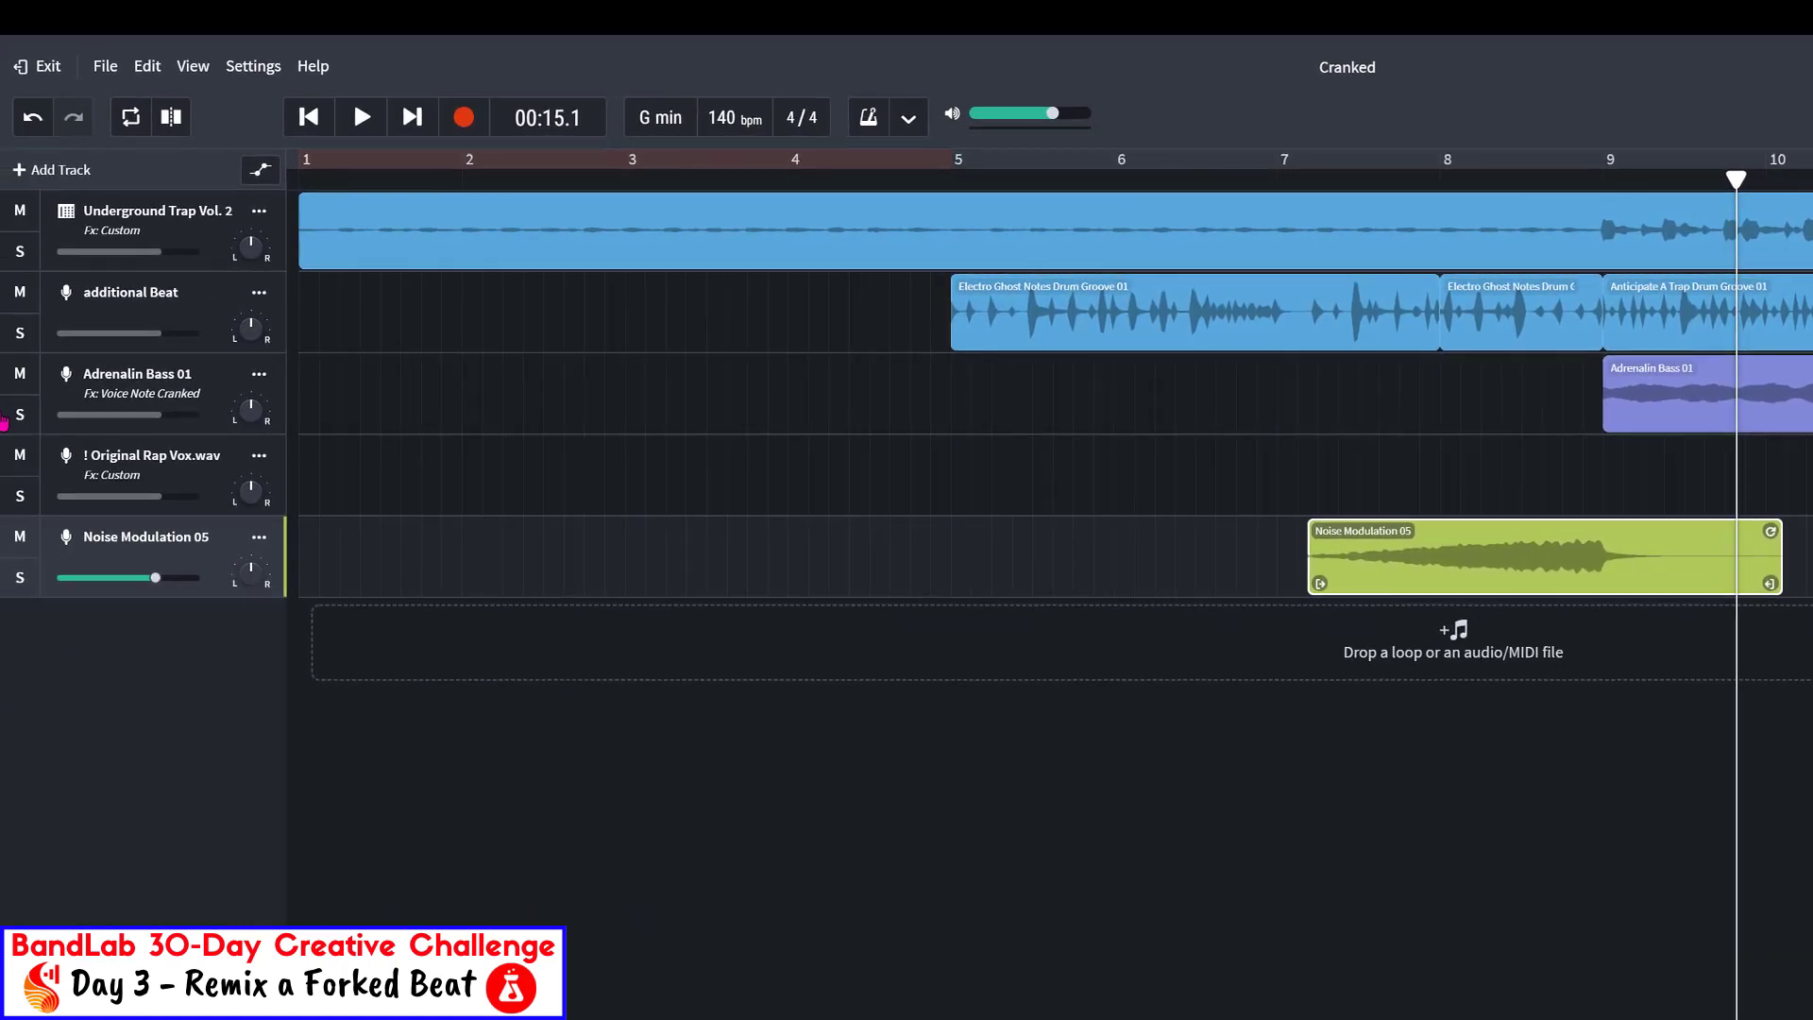
Rename the Noise Modulation 05 track as FX1
double_click(142, 535)
type("FX1")
key("Return")
Search the loops for "hollow thud", preview Hollow Thud Echo Impact 02 and place it on the FX1 track at bar 15
scroll(1679, 729, "right", 10)
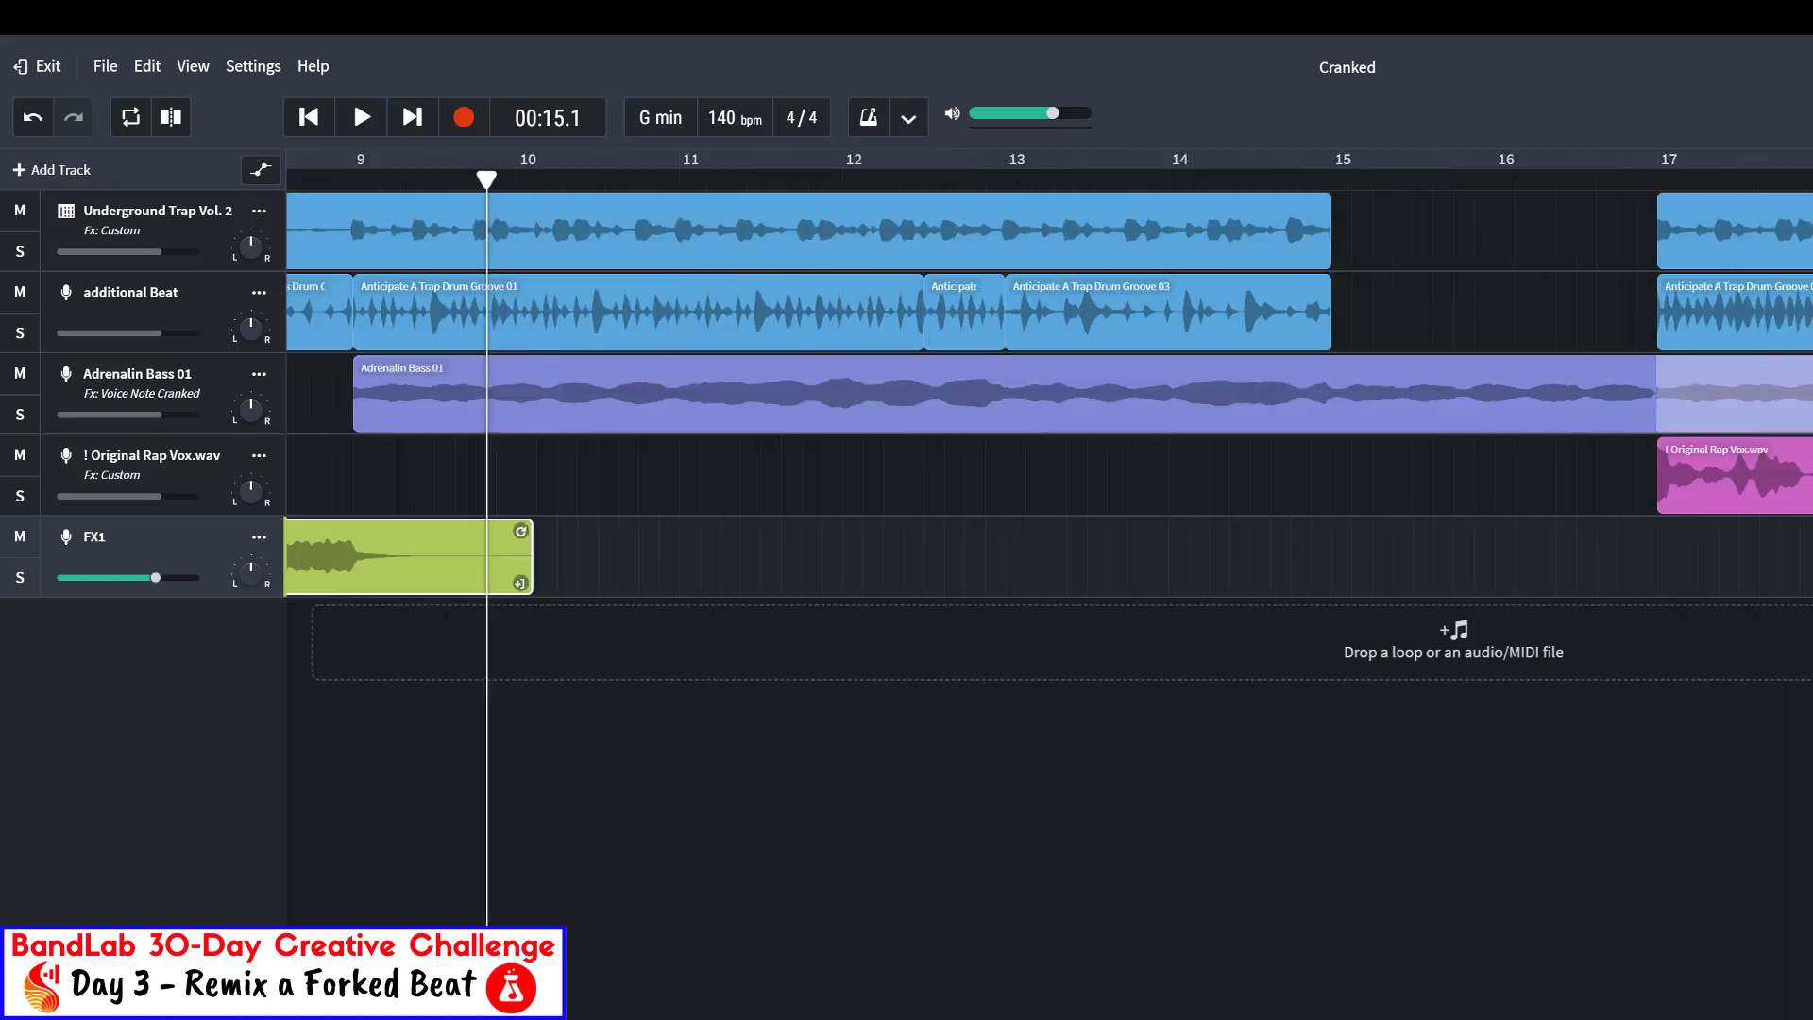
scroll(1362, 208, "left", 1)
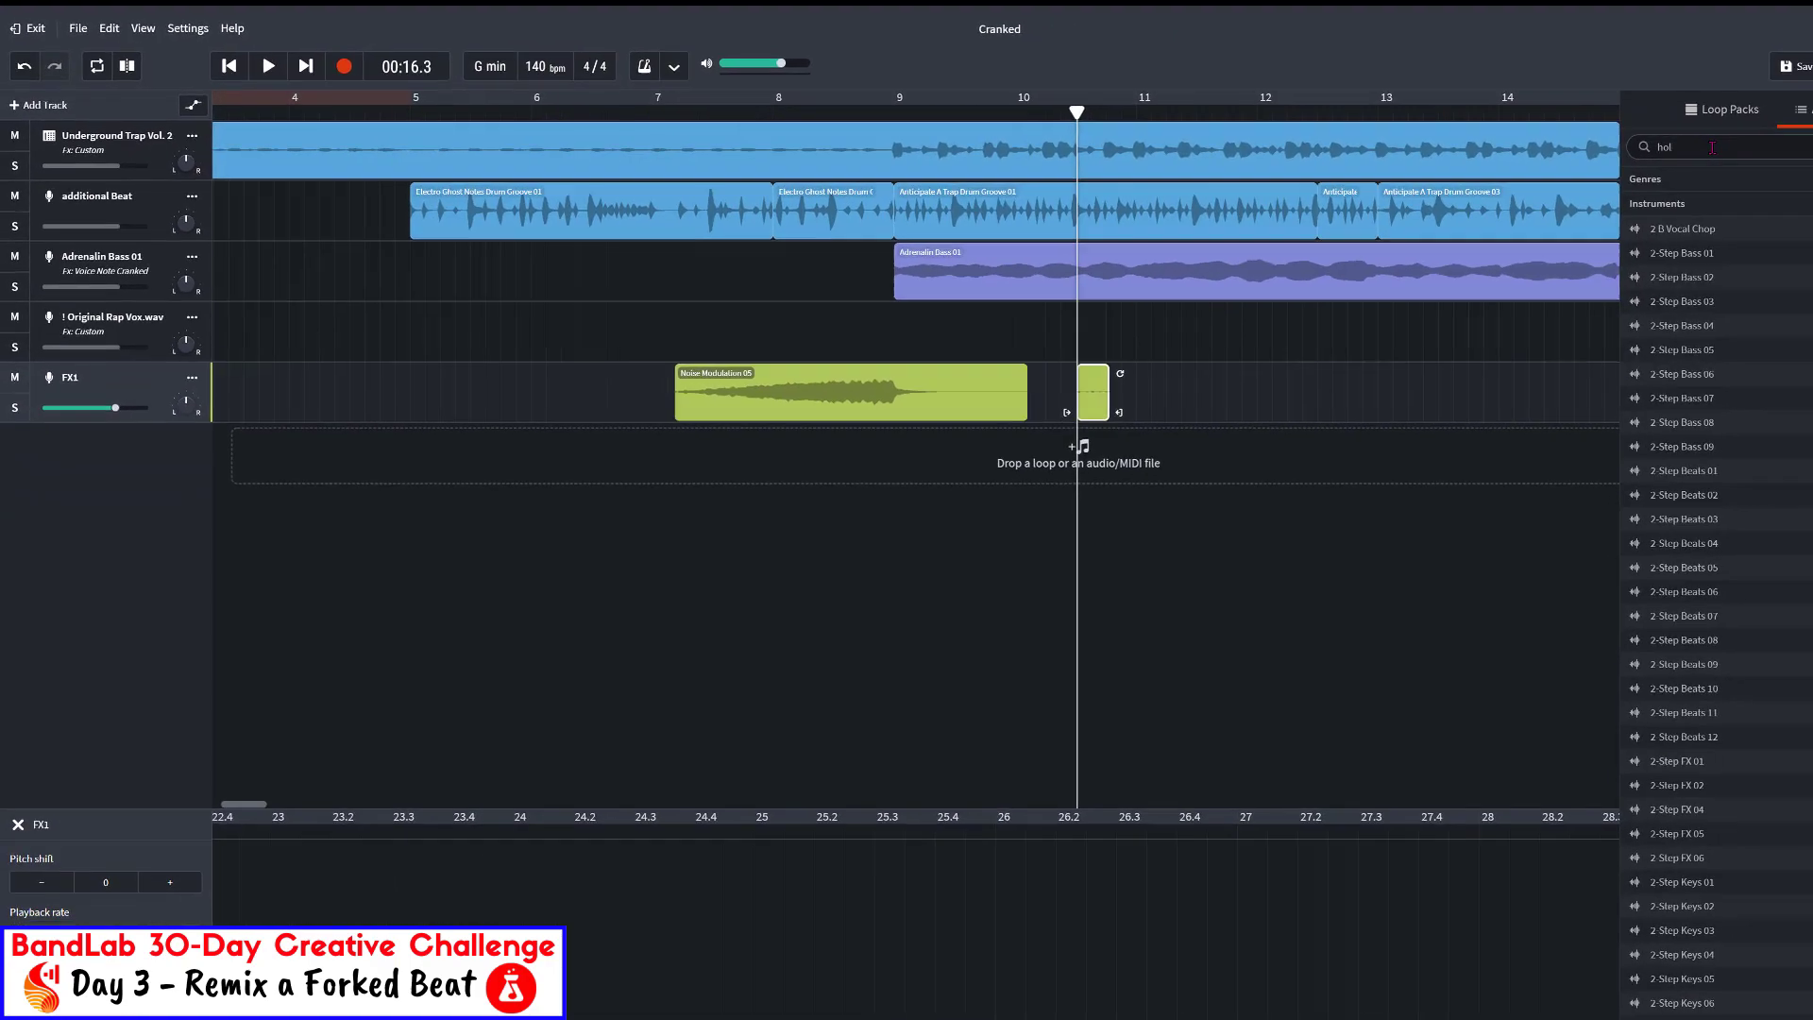
type("d")
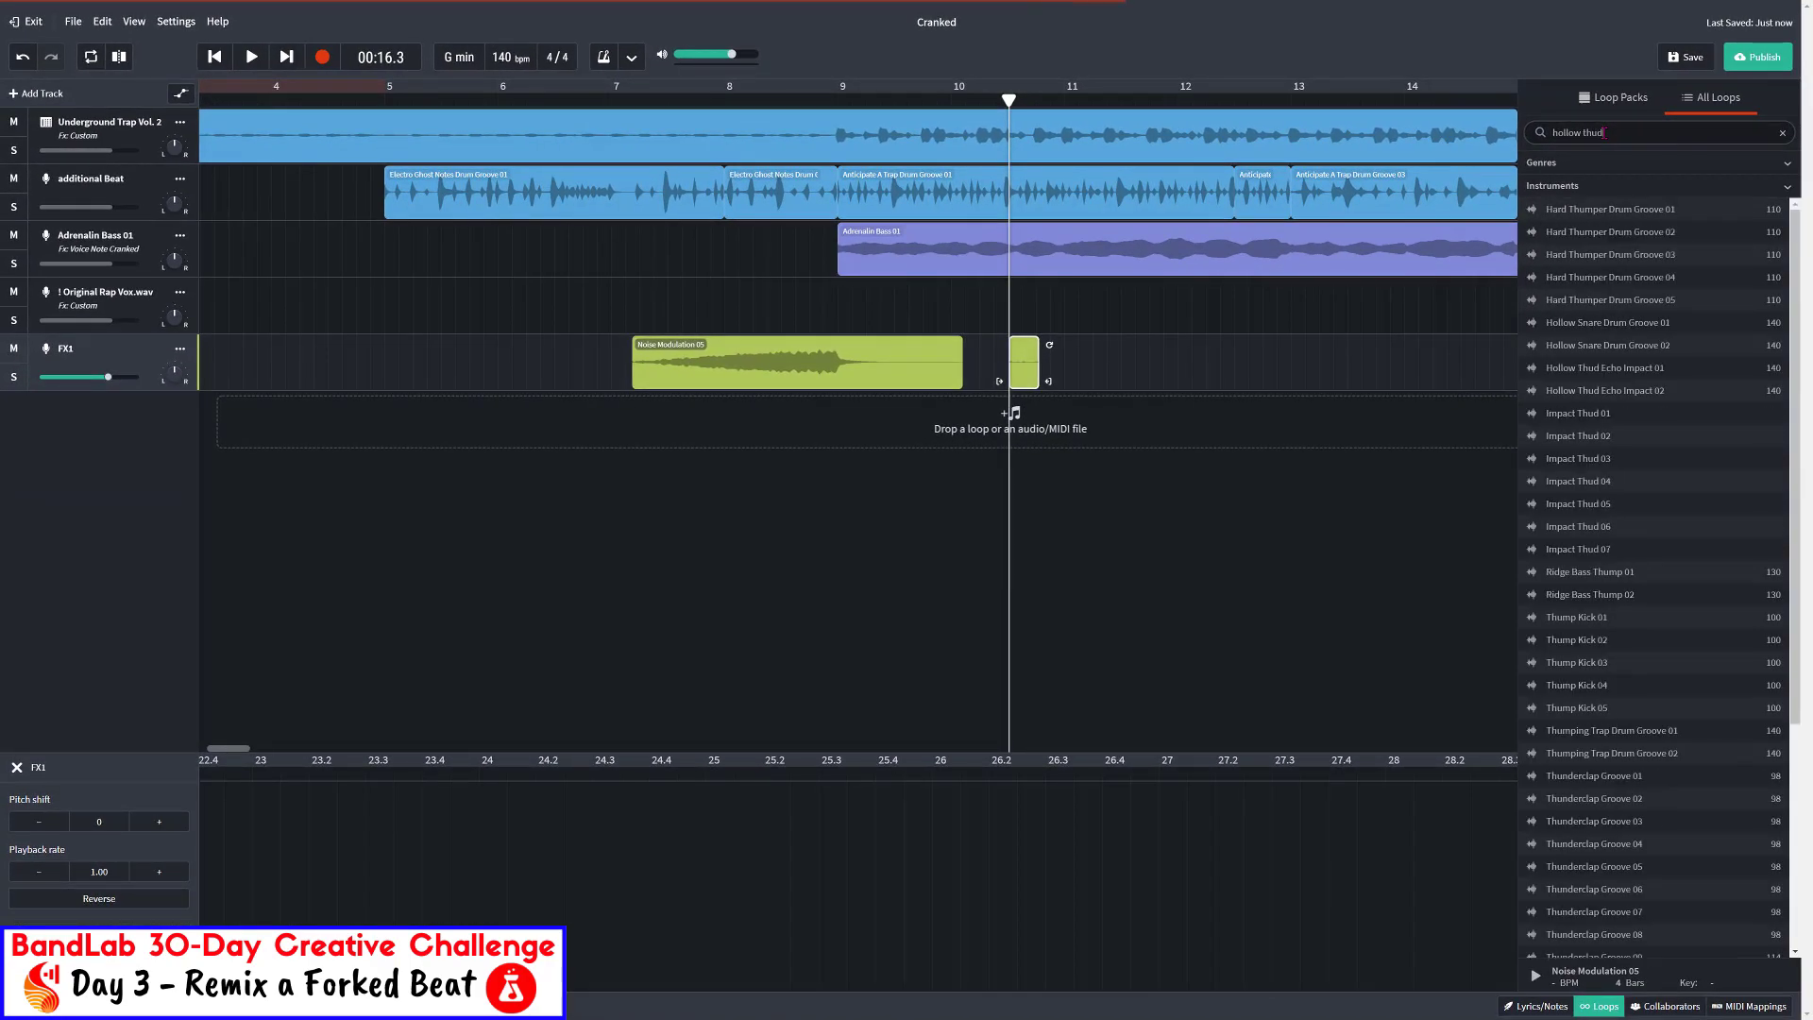
left_click(1669, 283)
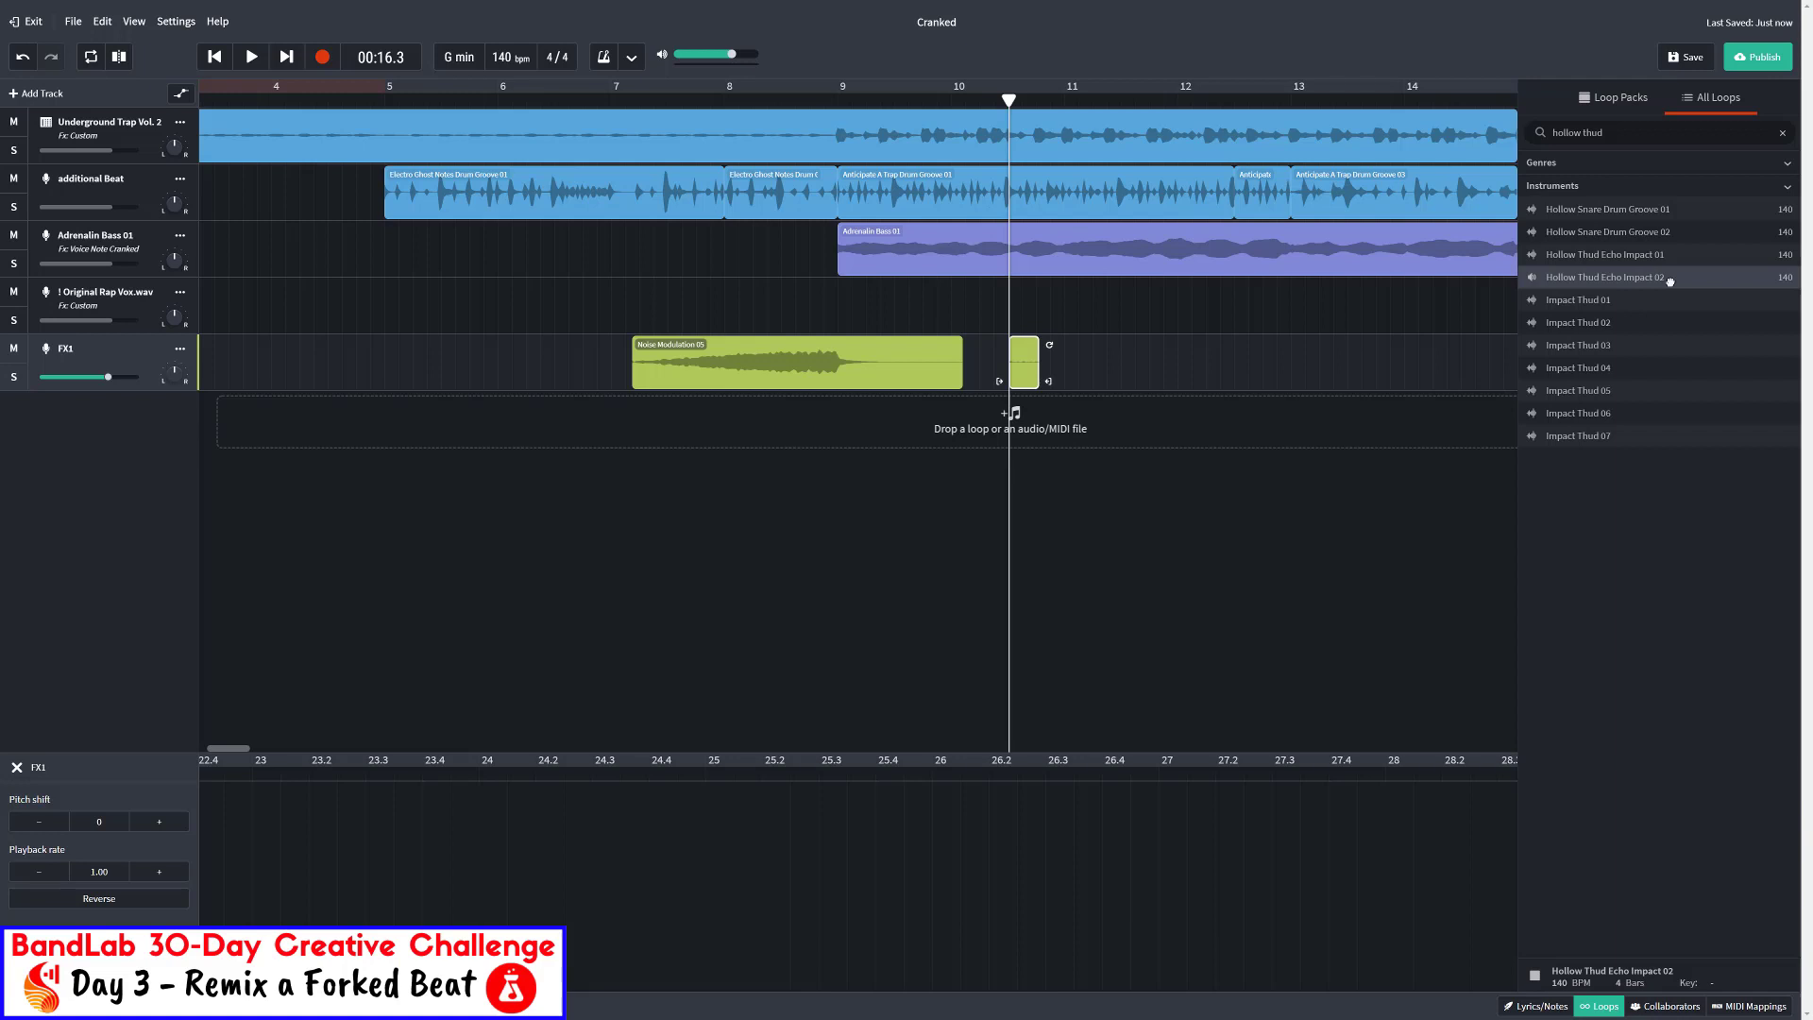
left_click_drag(1669, 283, 943, 368)
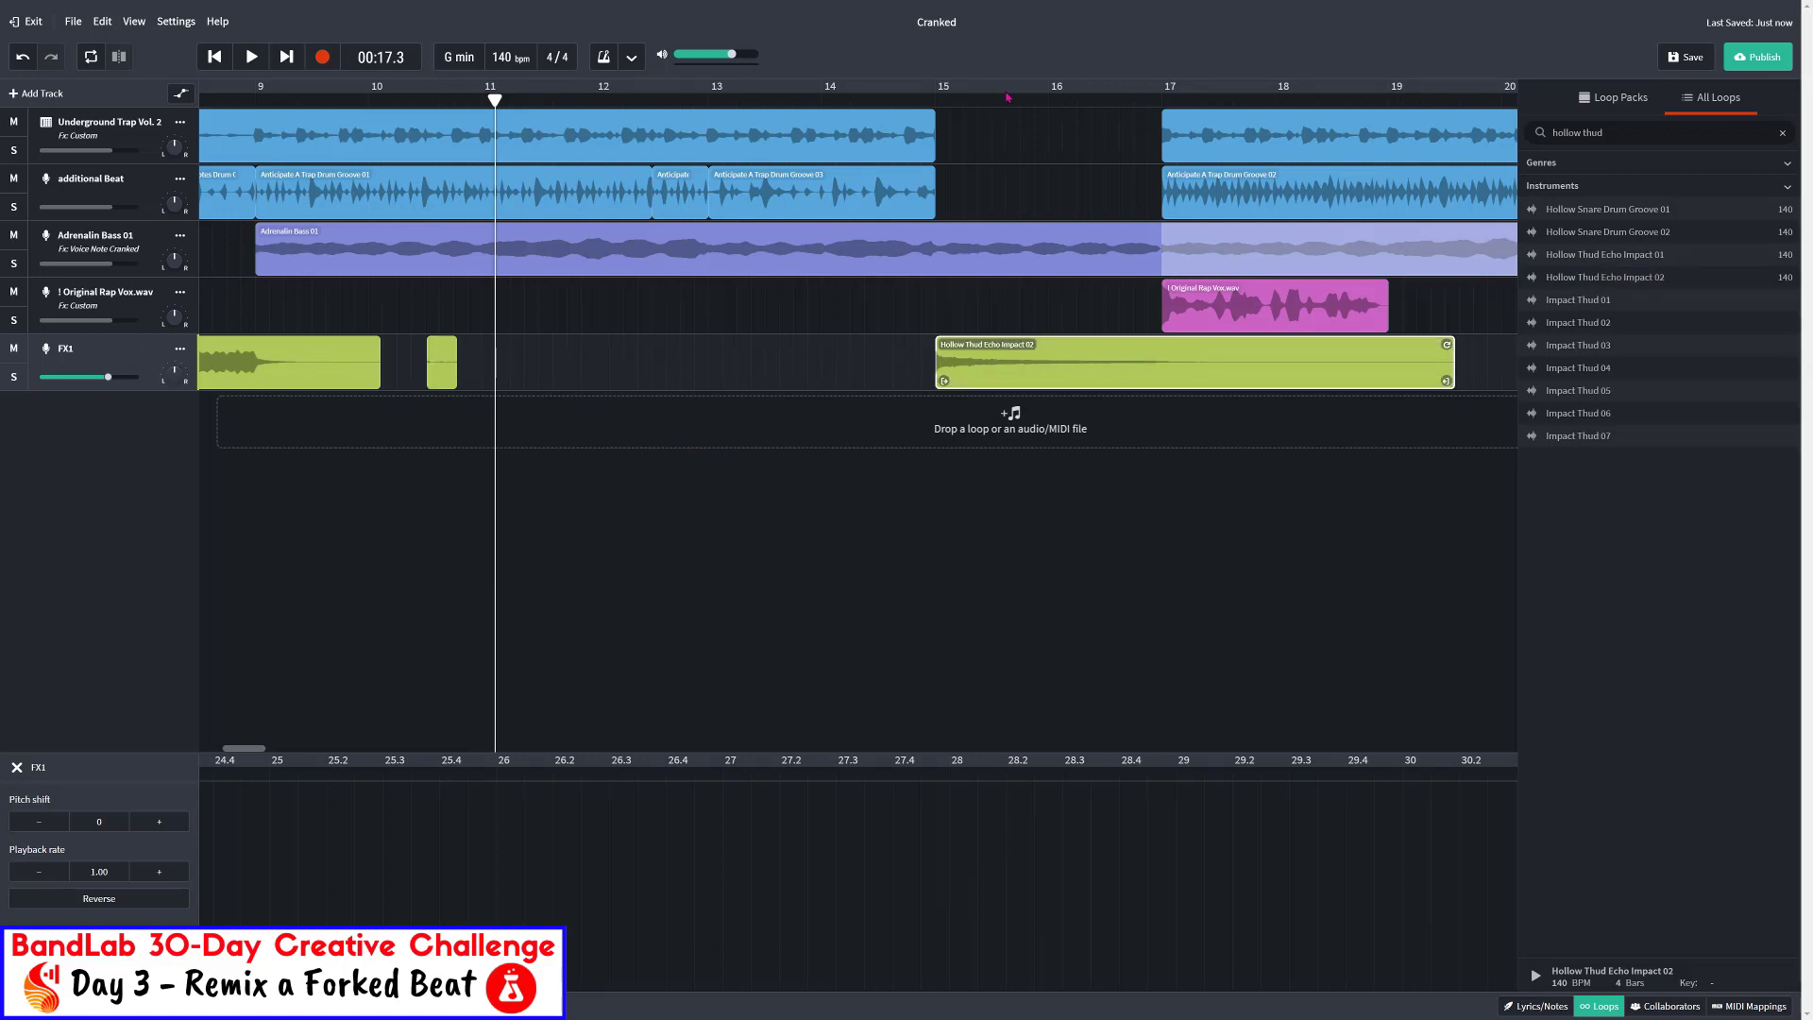
Play from just before bar 13 past bar 17 to hear the hollow thud in the beat break
left_click(705, 101)
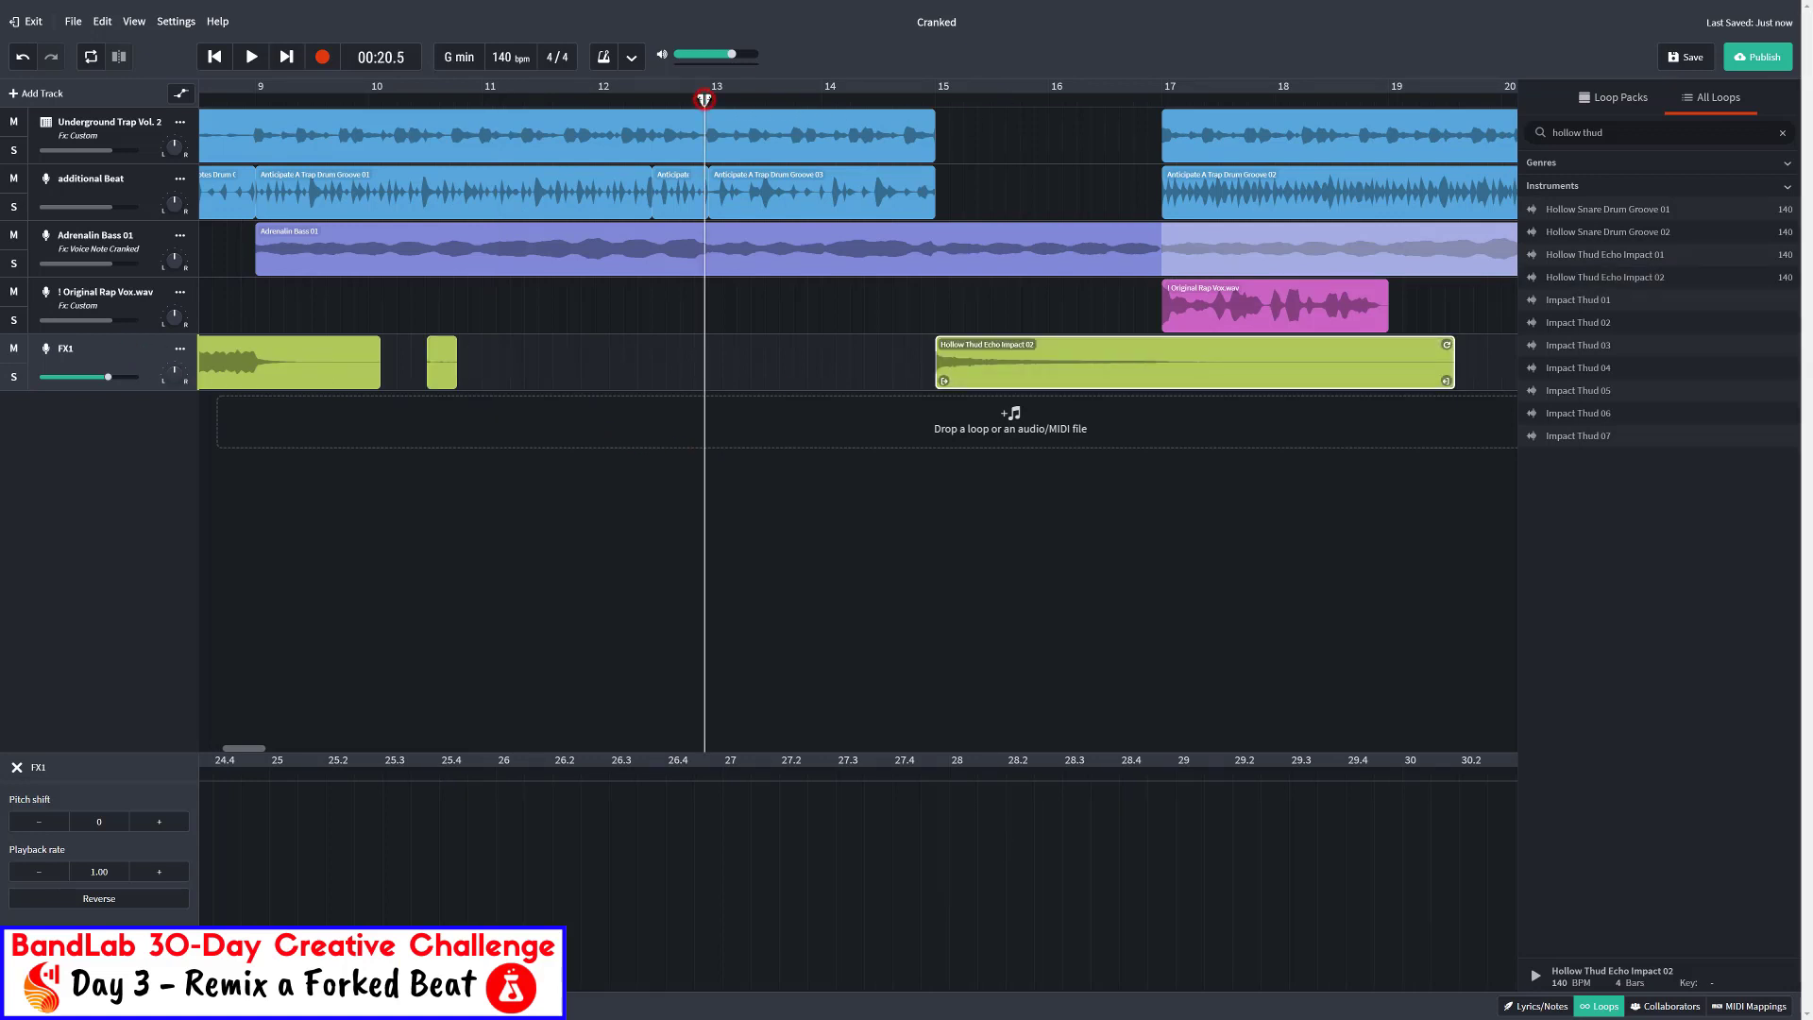
key("space")
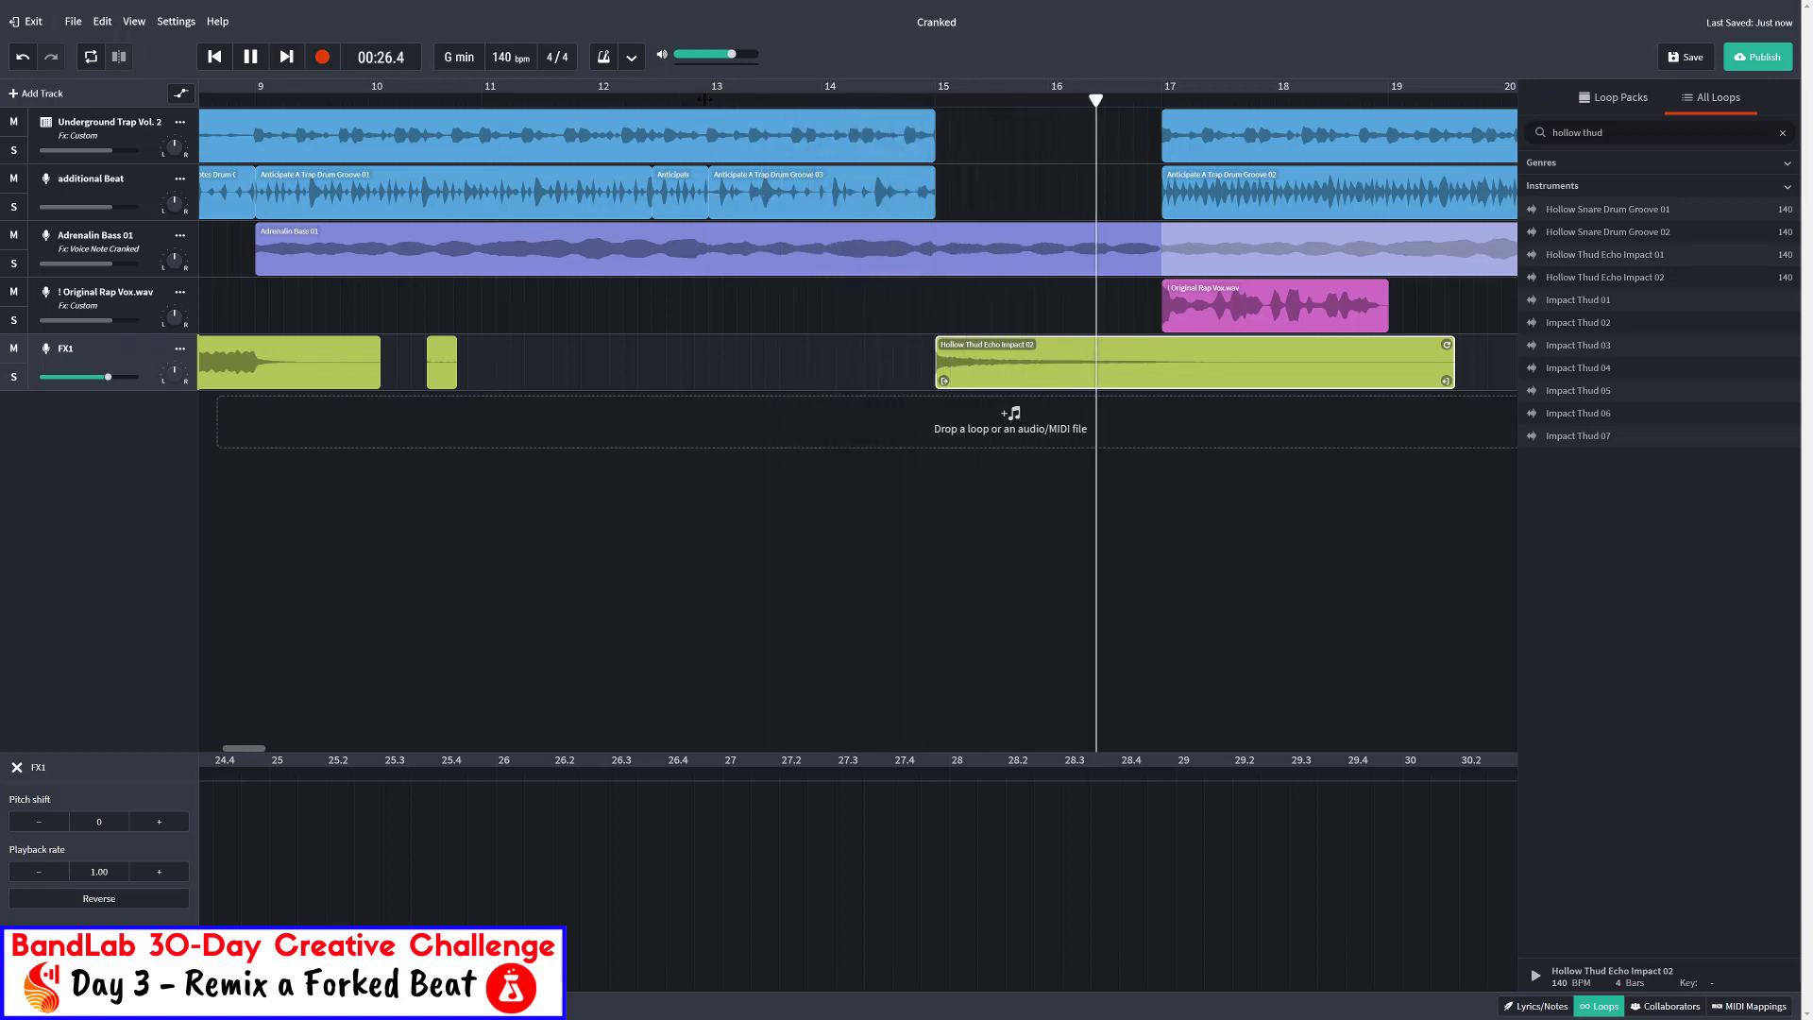
key("space")
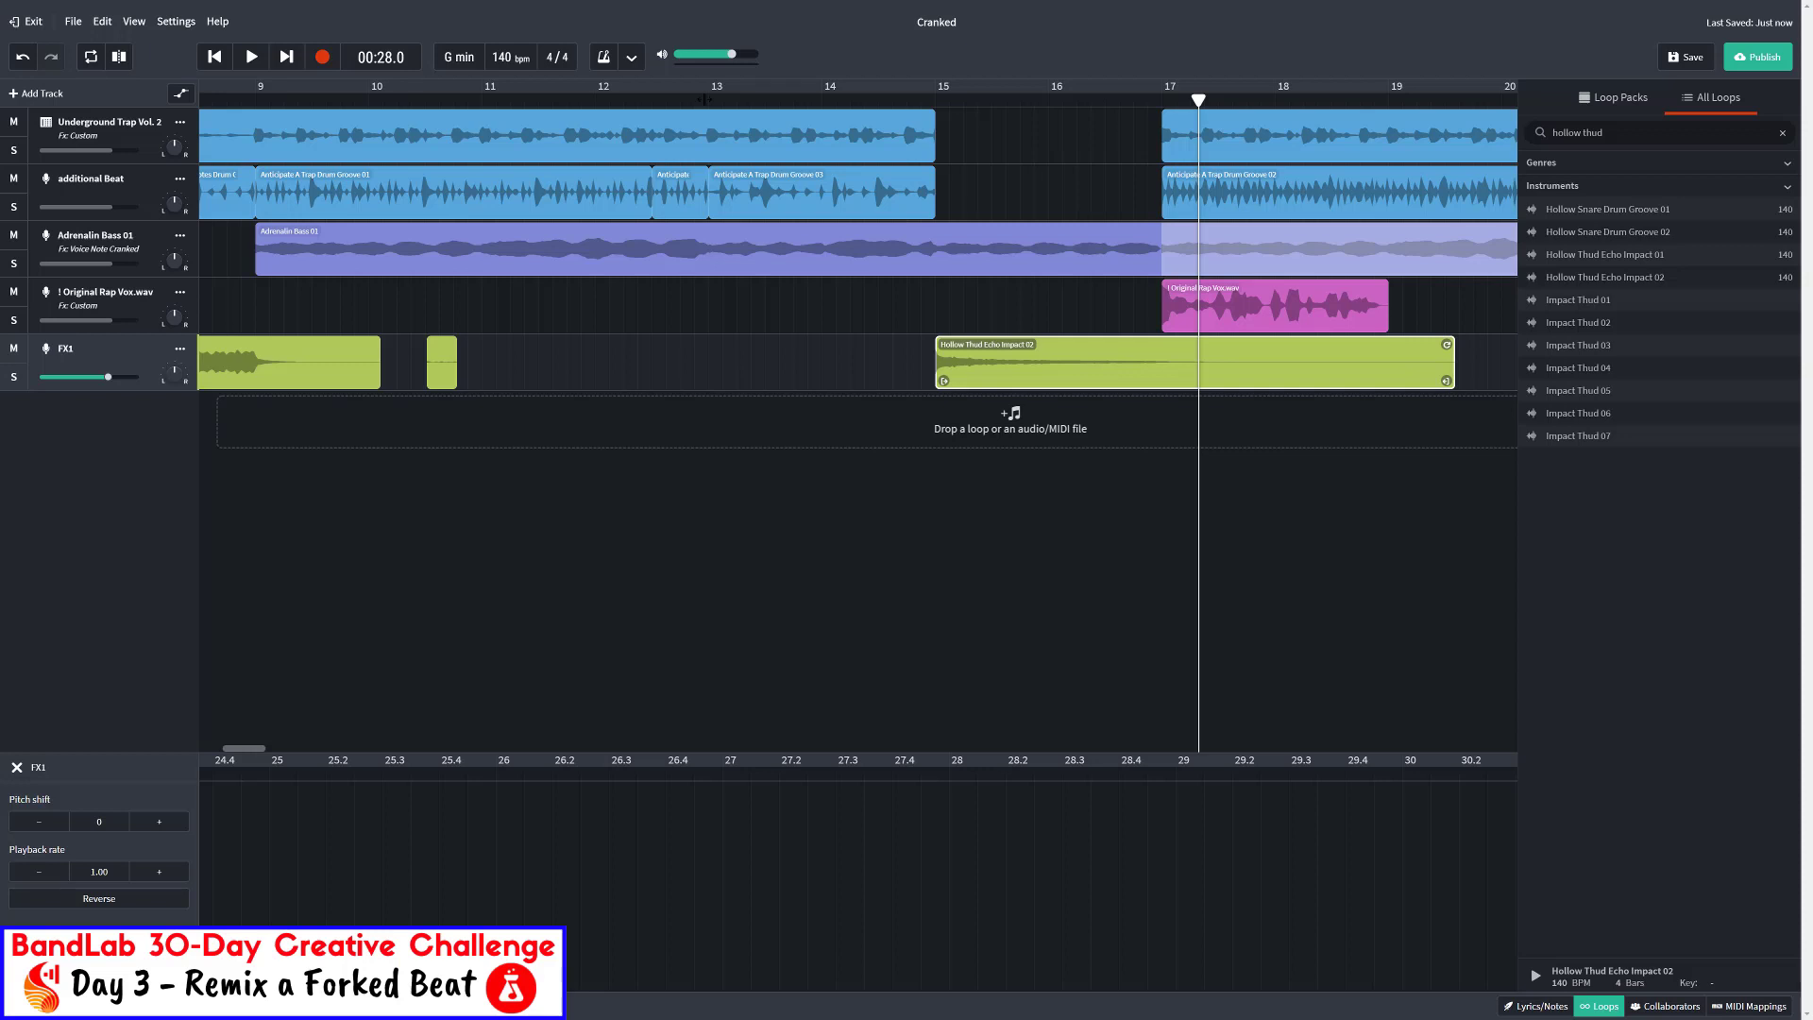
Search the loops for "impact", preview Impact Deep 04 and add it on a new track starting at bar 16
left_click(1783, 132)
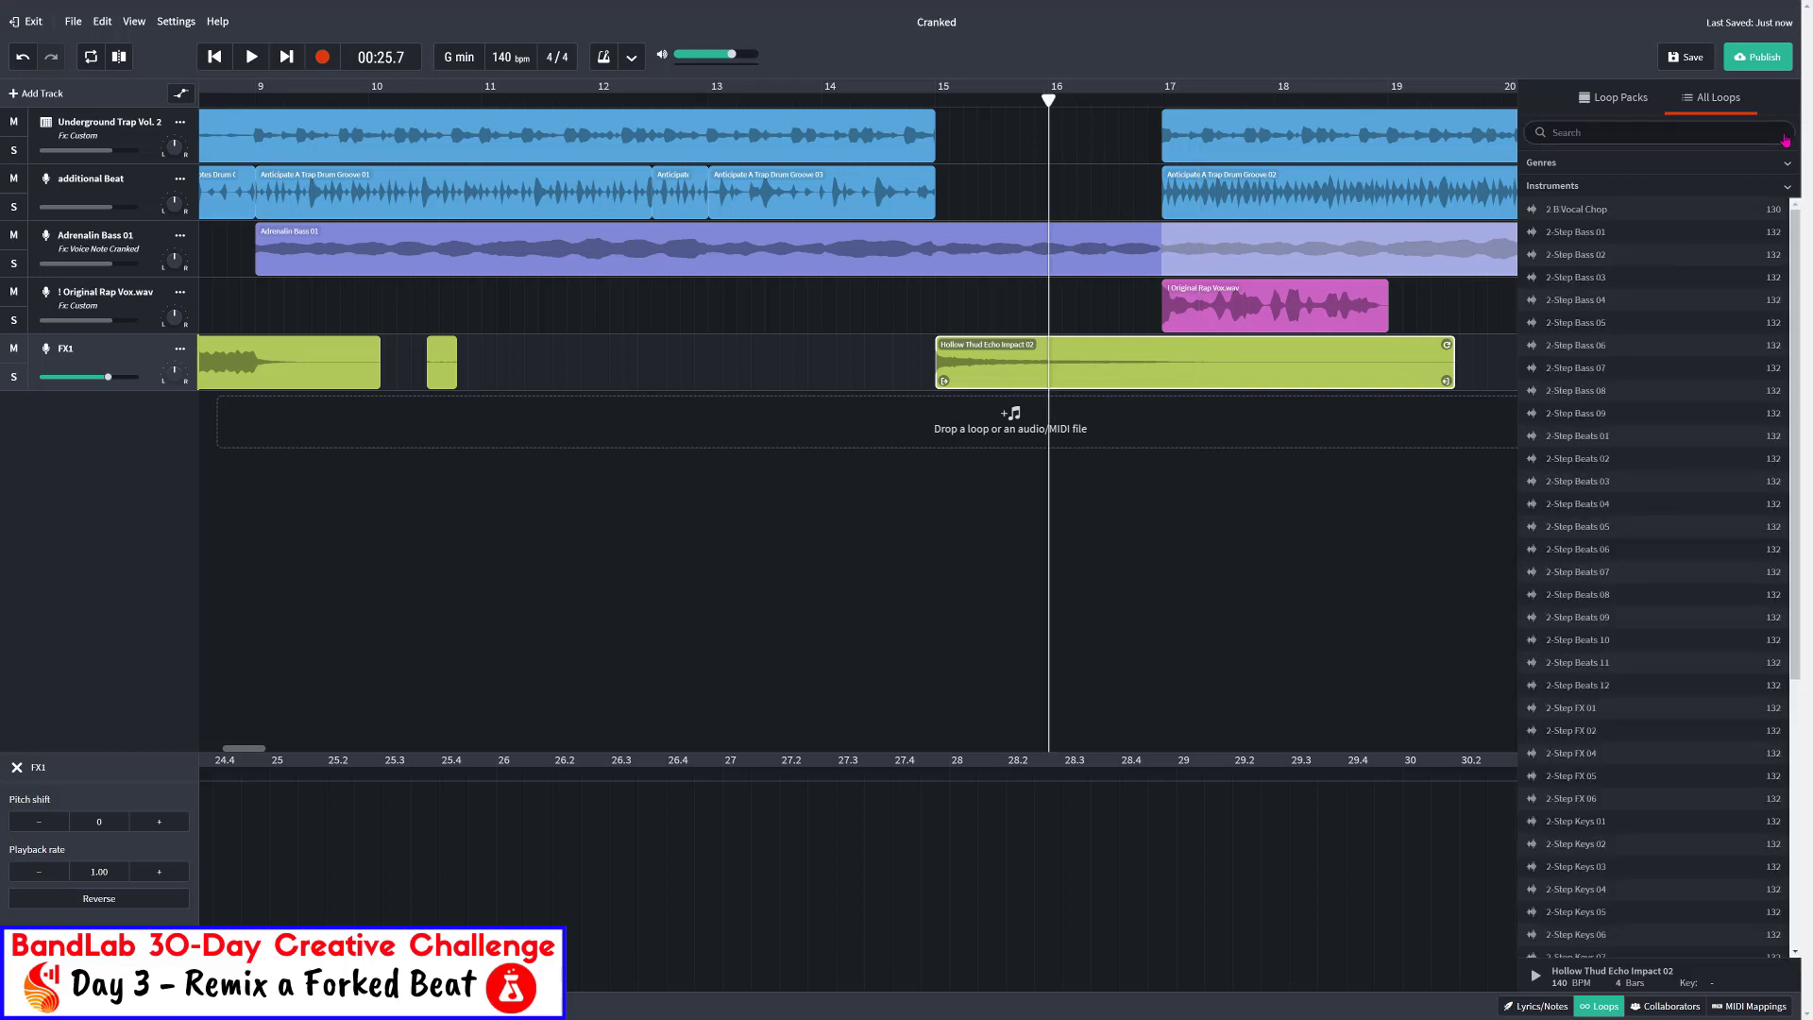
type("impact")
left_click(1640, 349)
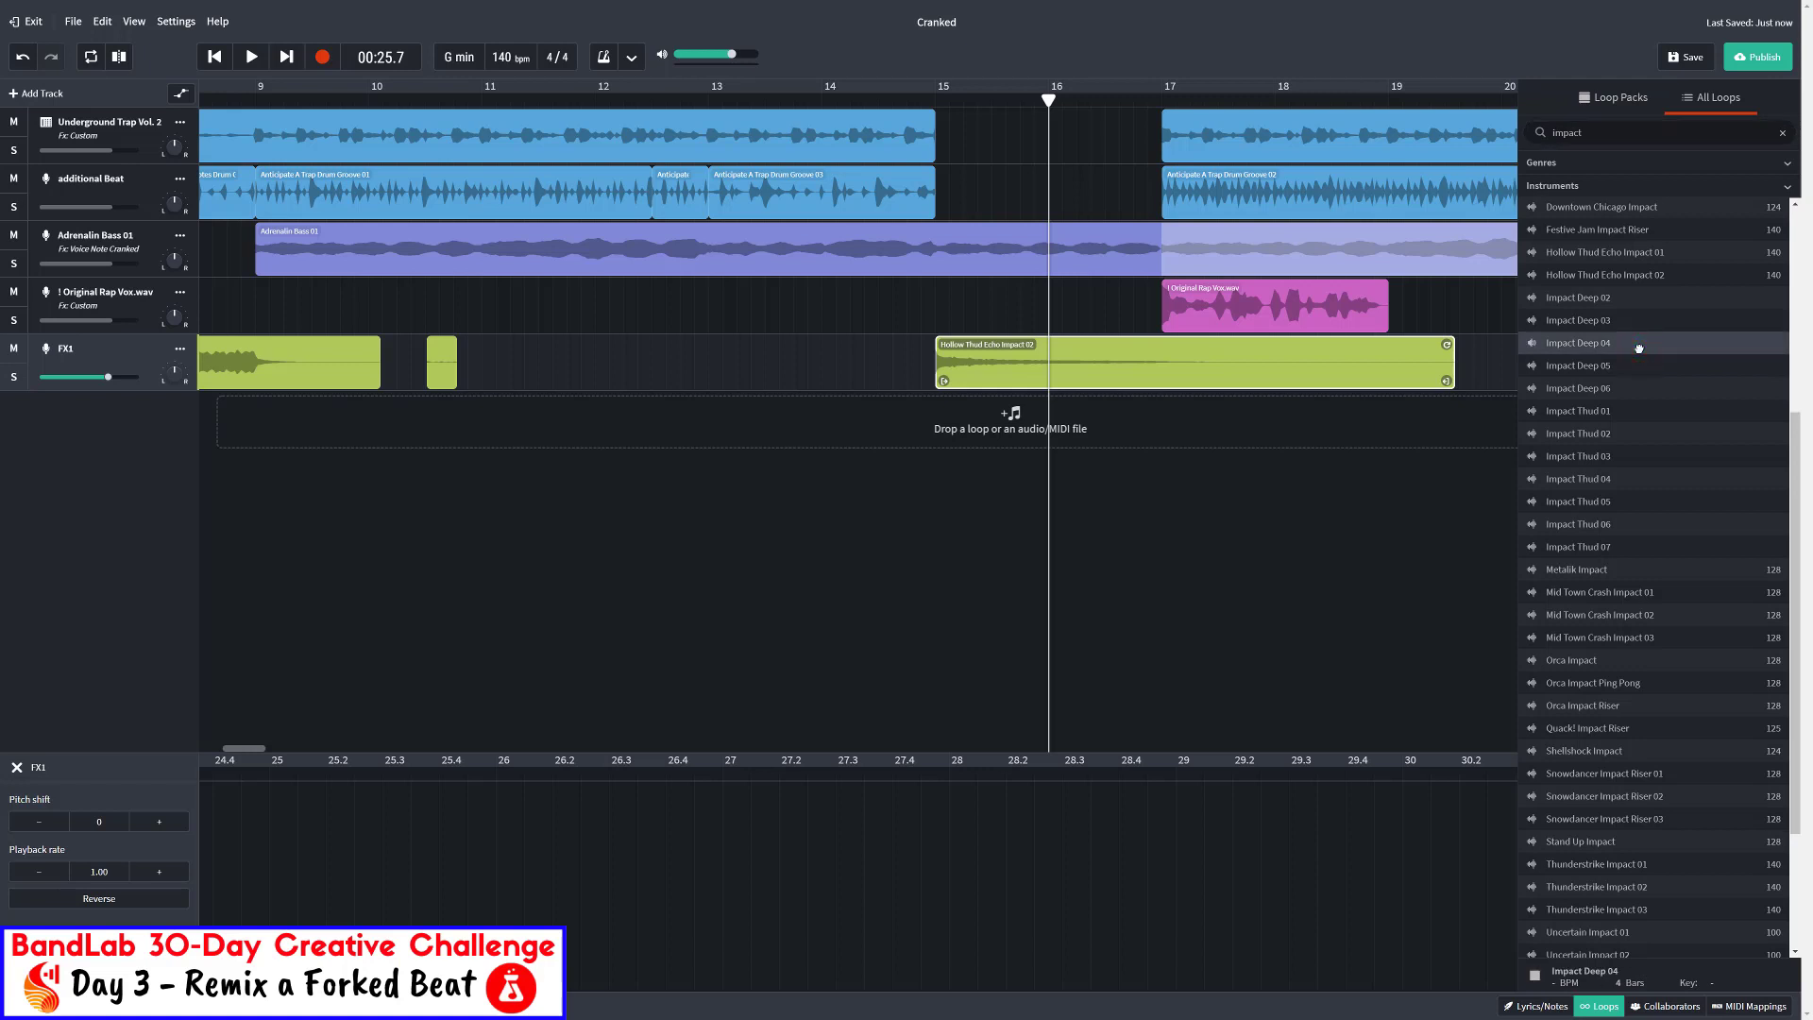
left_click_drag(1640, 346, 1071, 429)
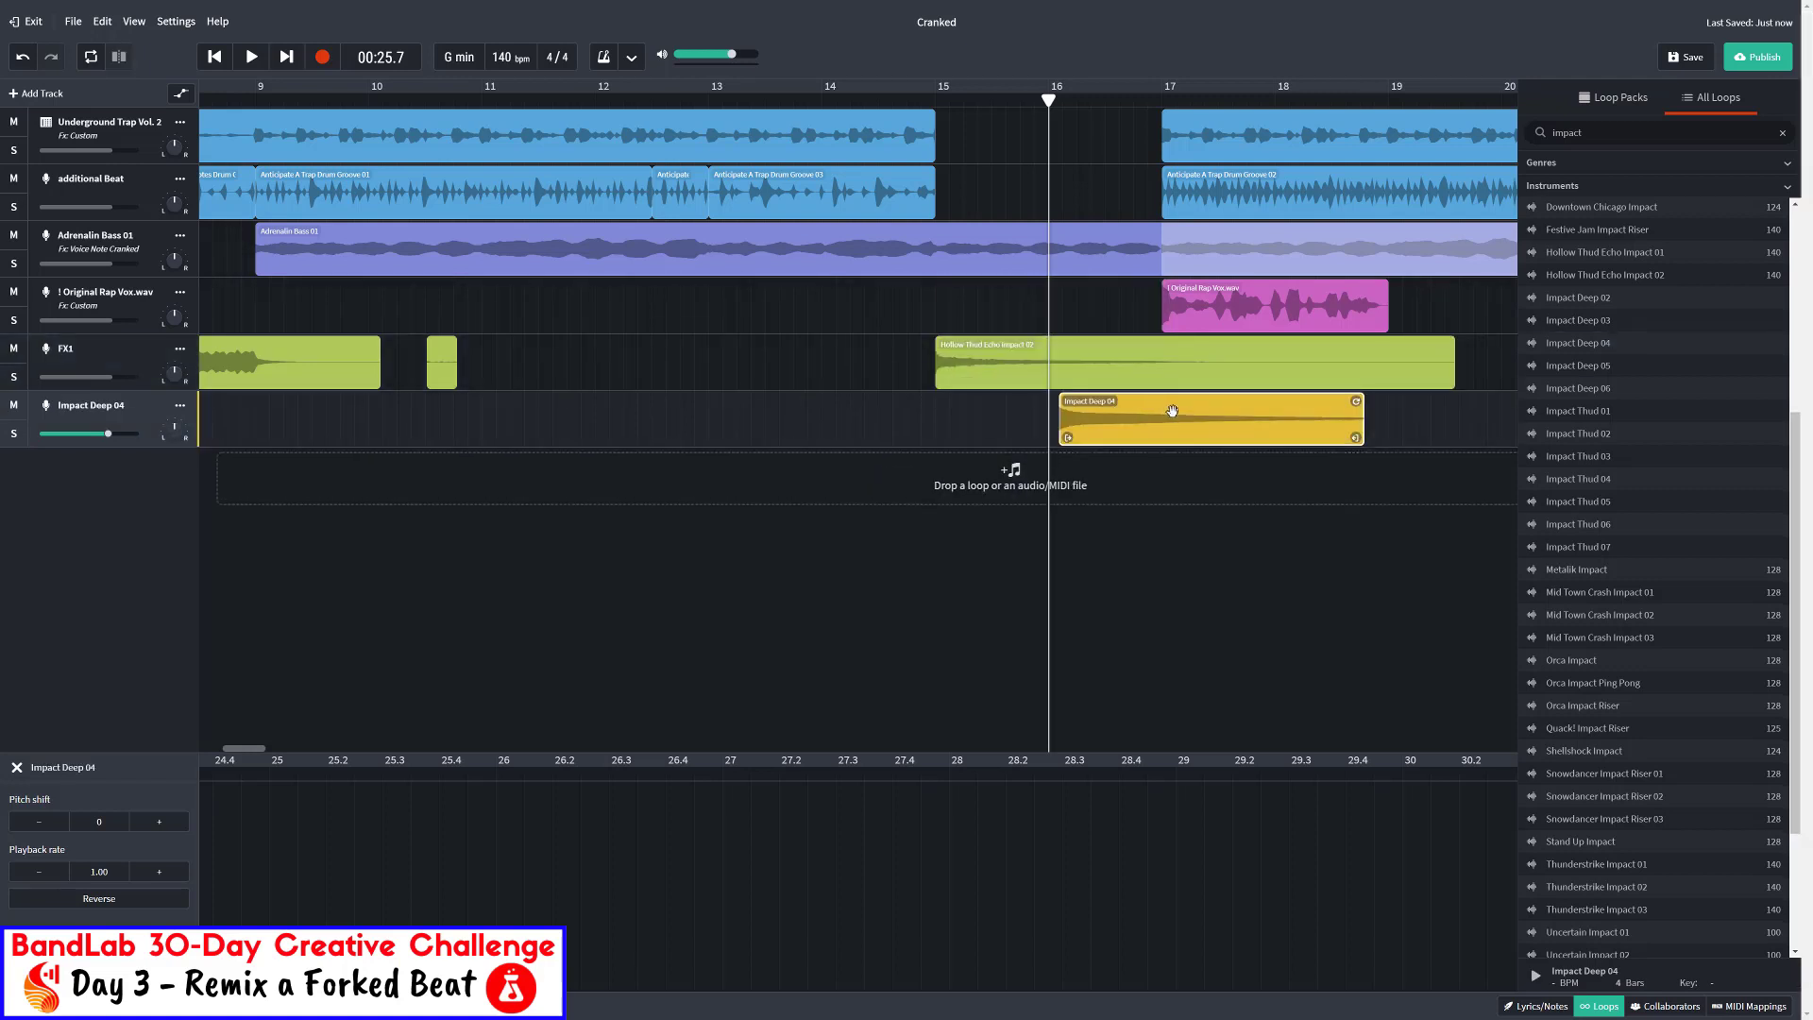
left_click_drag(1174, 407, 1161, 416)
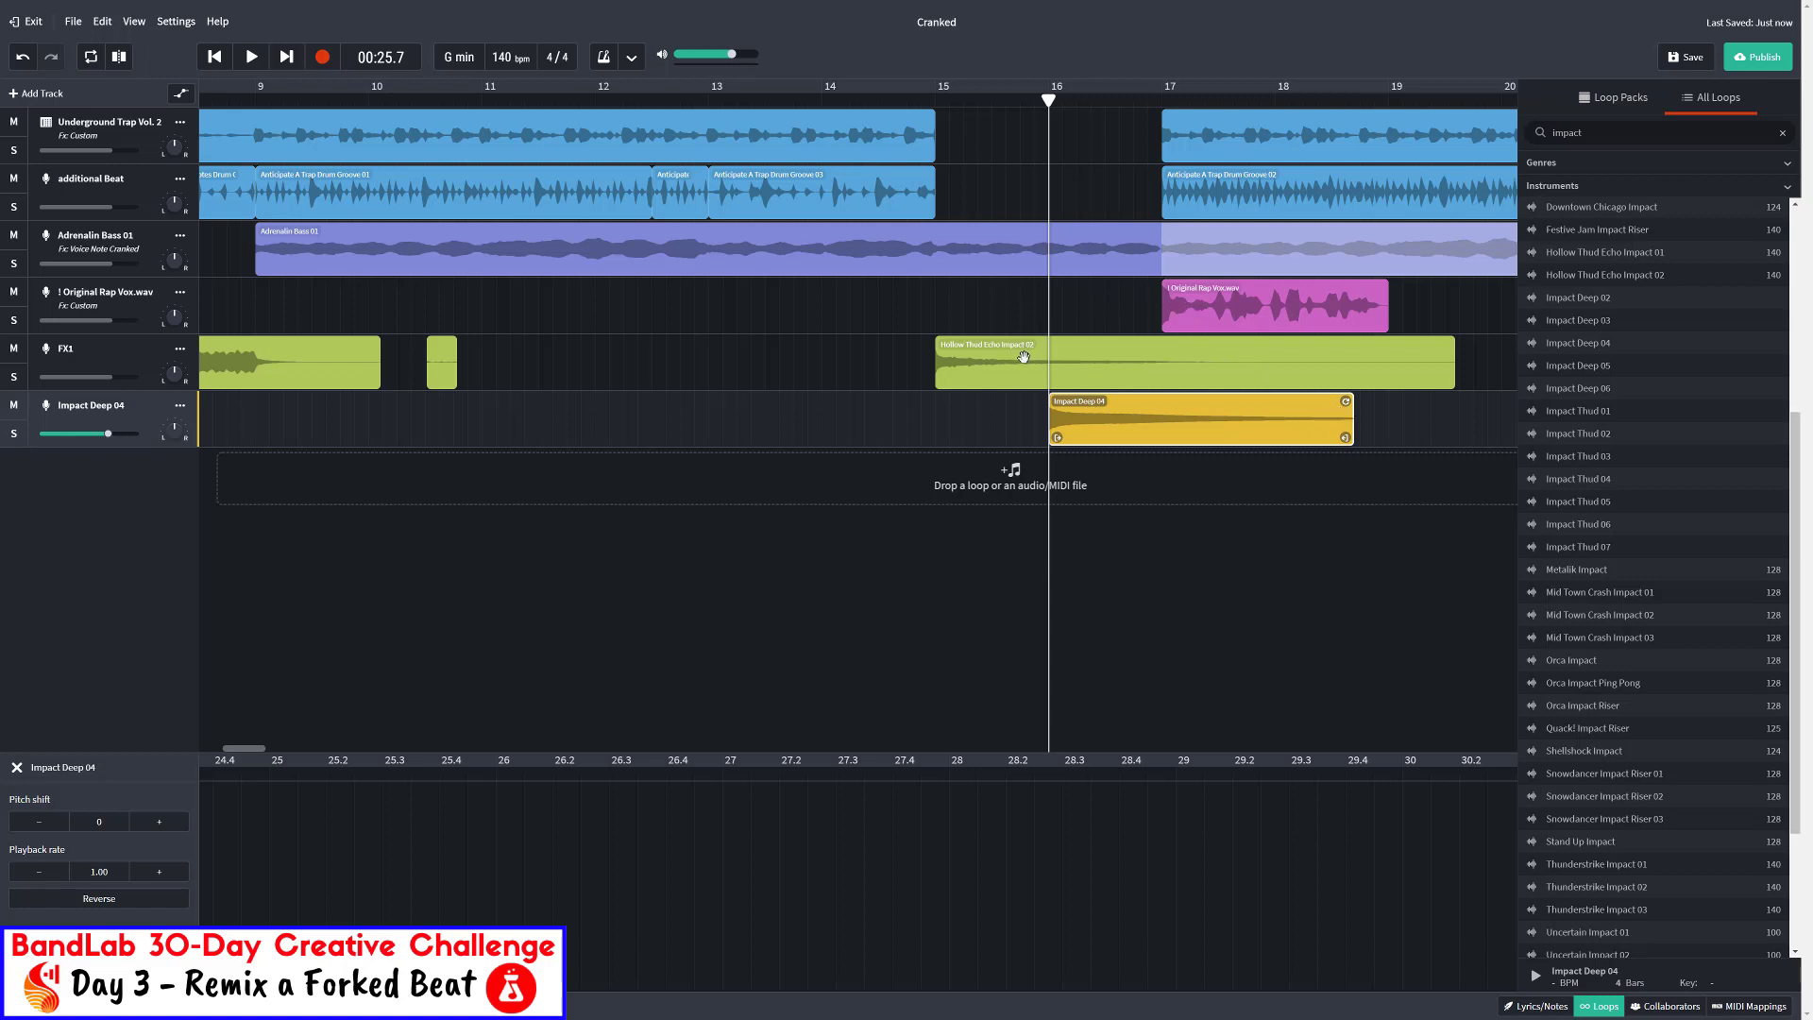
Try moving the Impact Deep 04 region onto the FX1 track over the Hollow Thud Echo Impact 02 region
left_click_drag(1119, 430, 1063, 408)
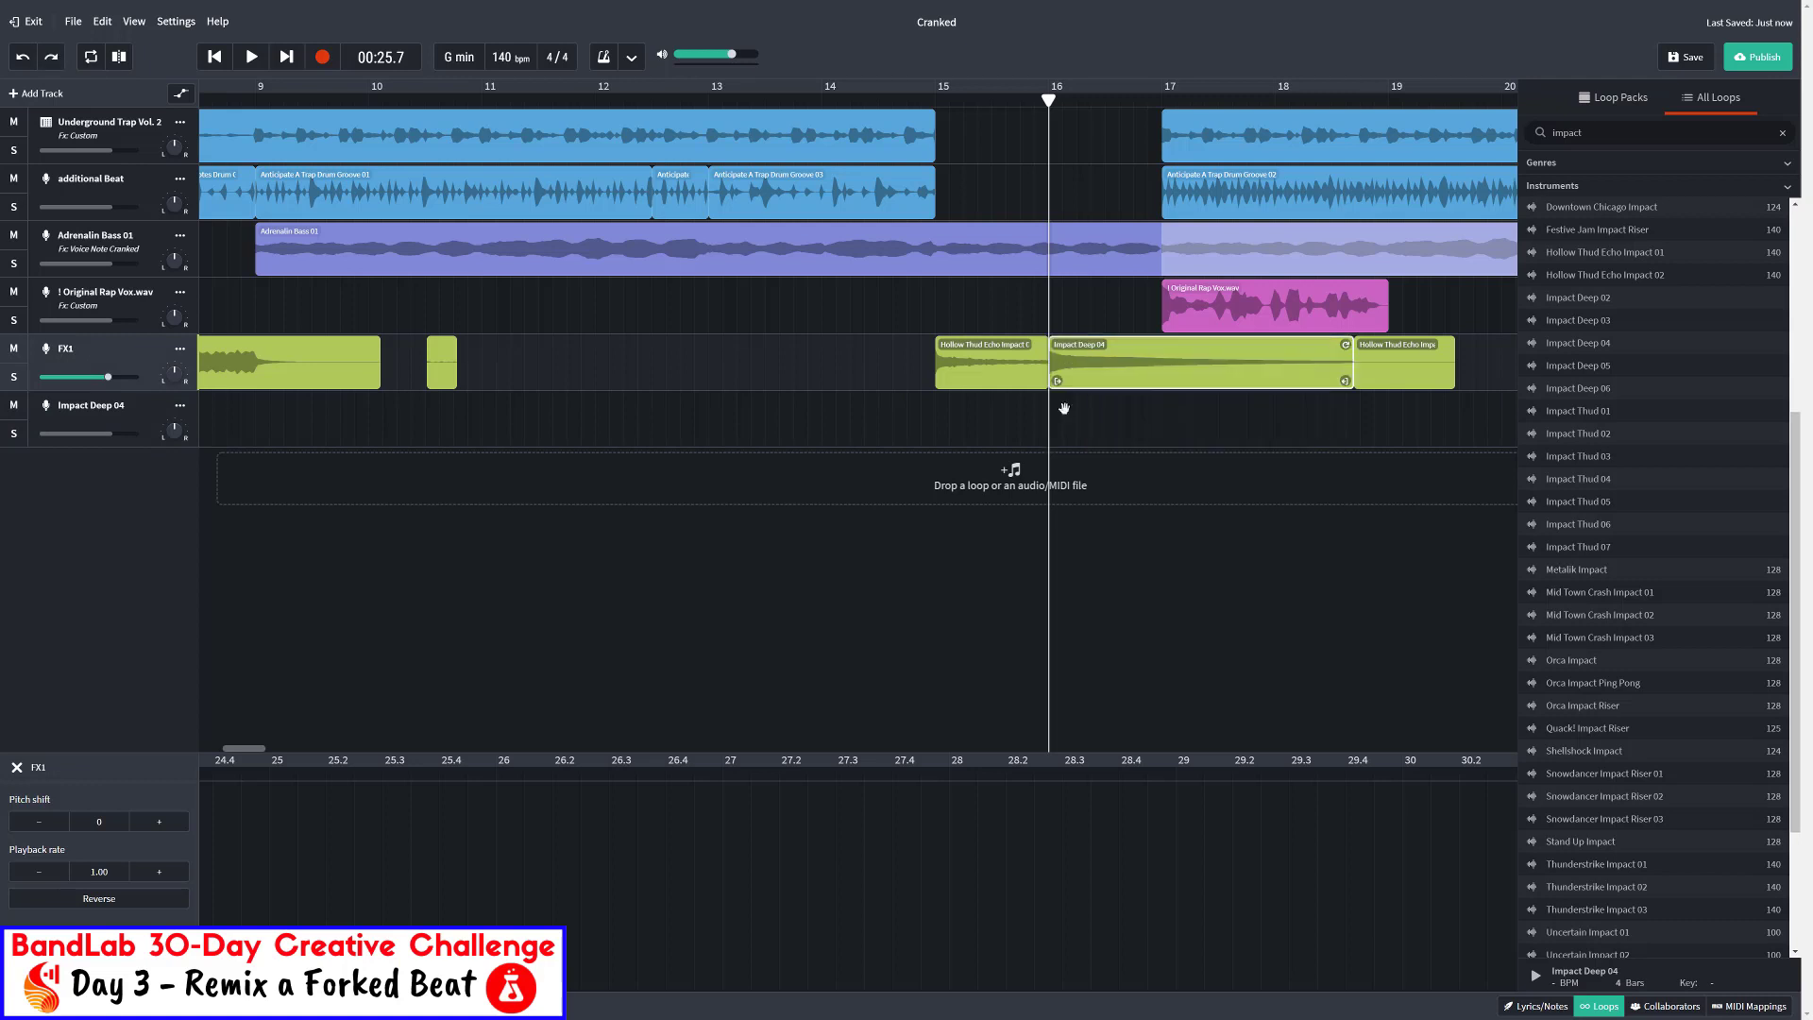
Play from bar 13 past bar 17 to hear both impacts in the beat break
left_click(718, 100)
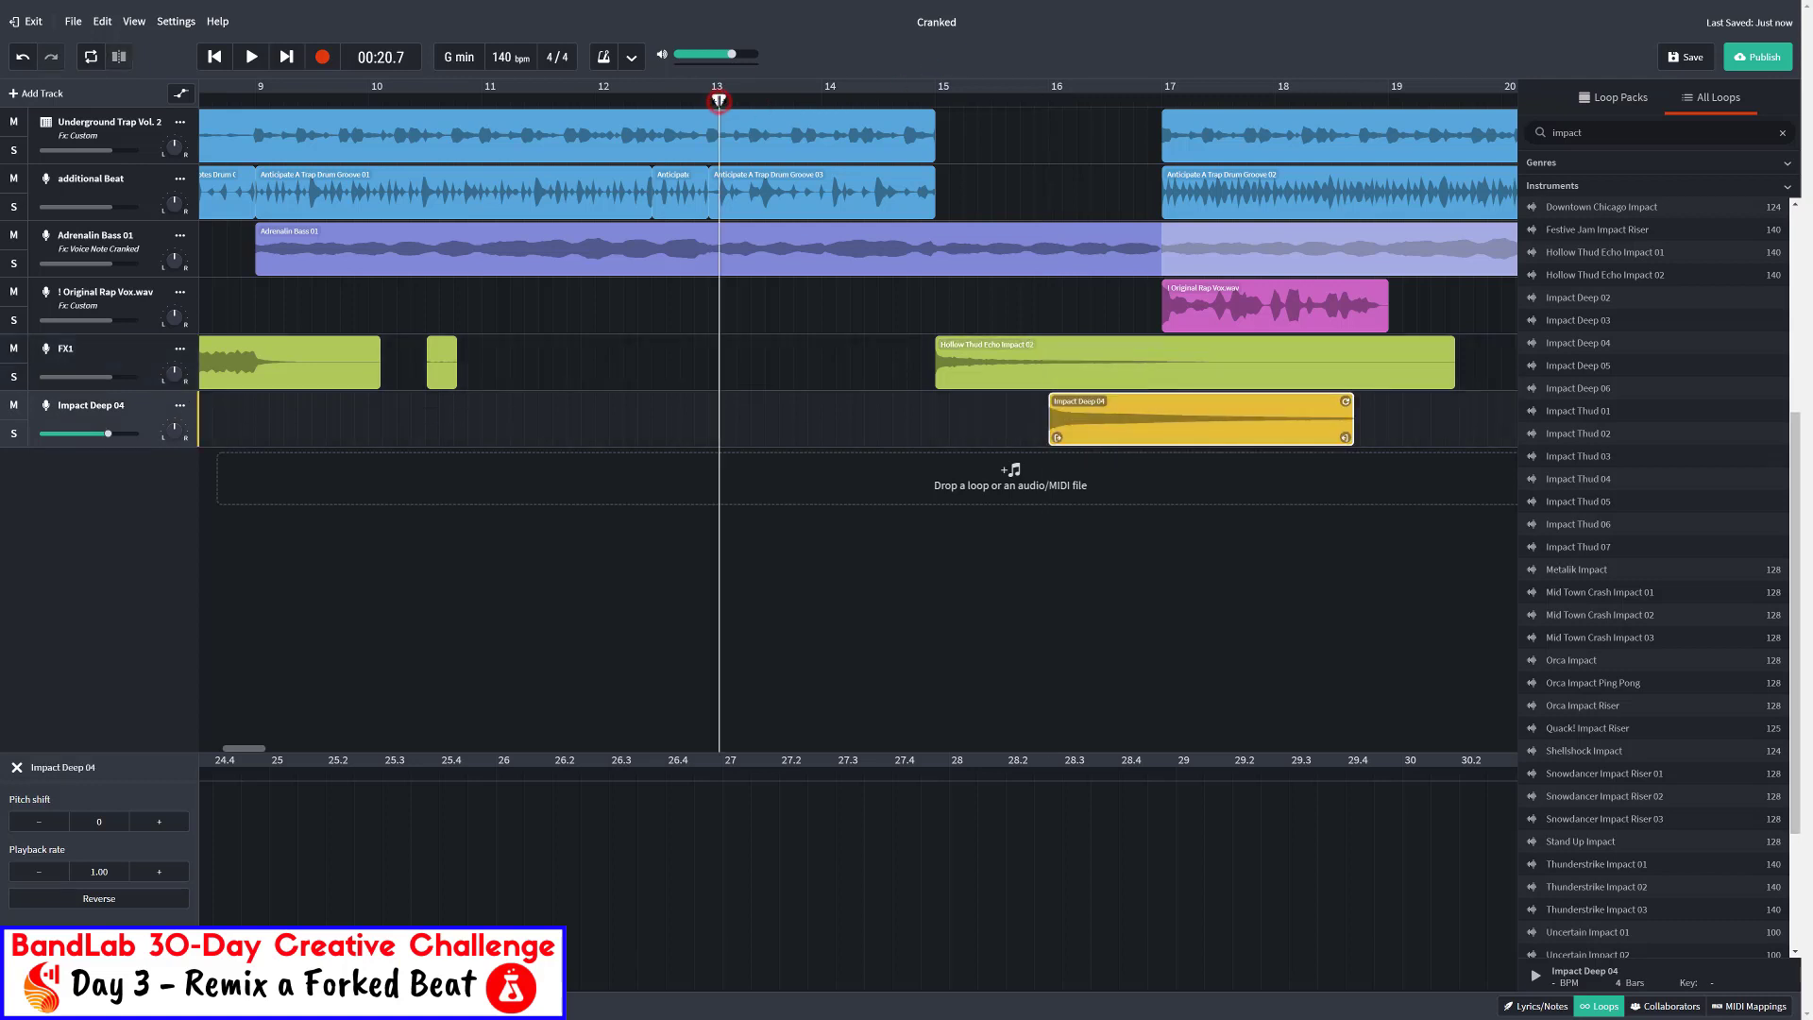
key("space")
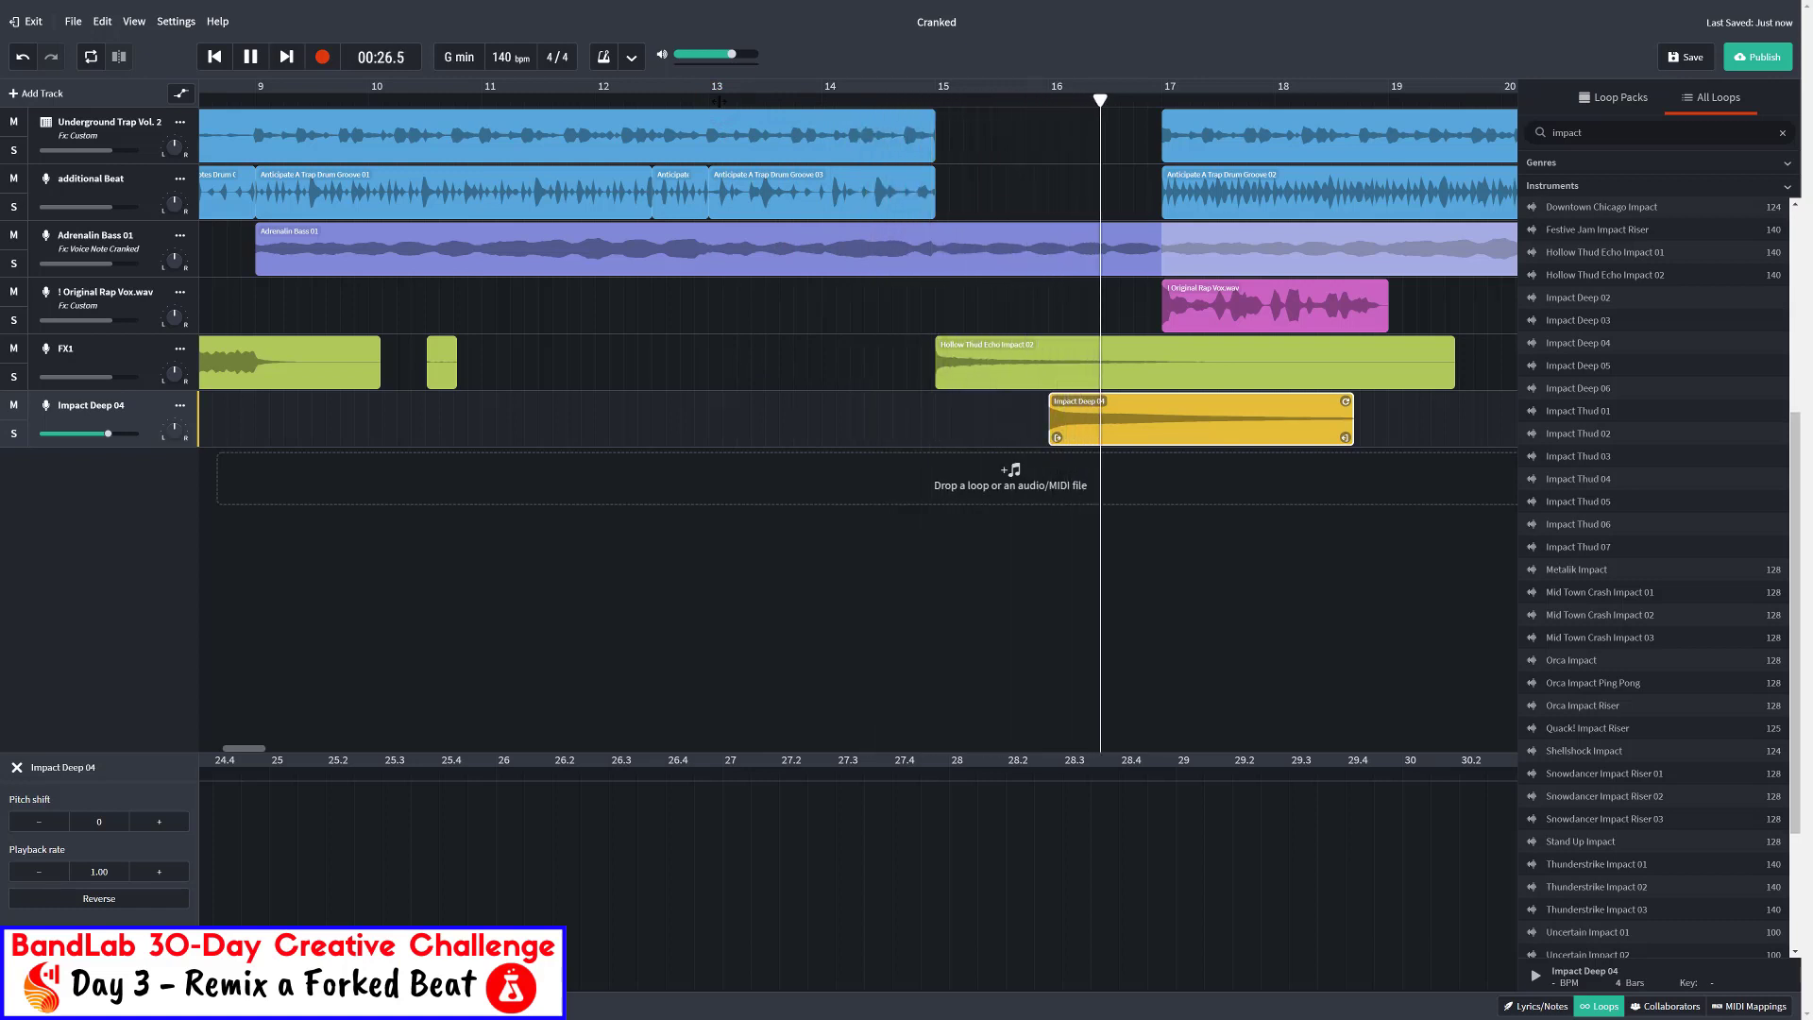
key("space")
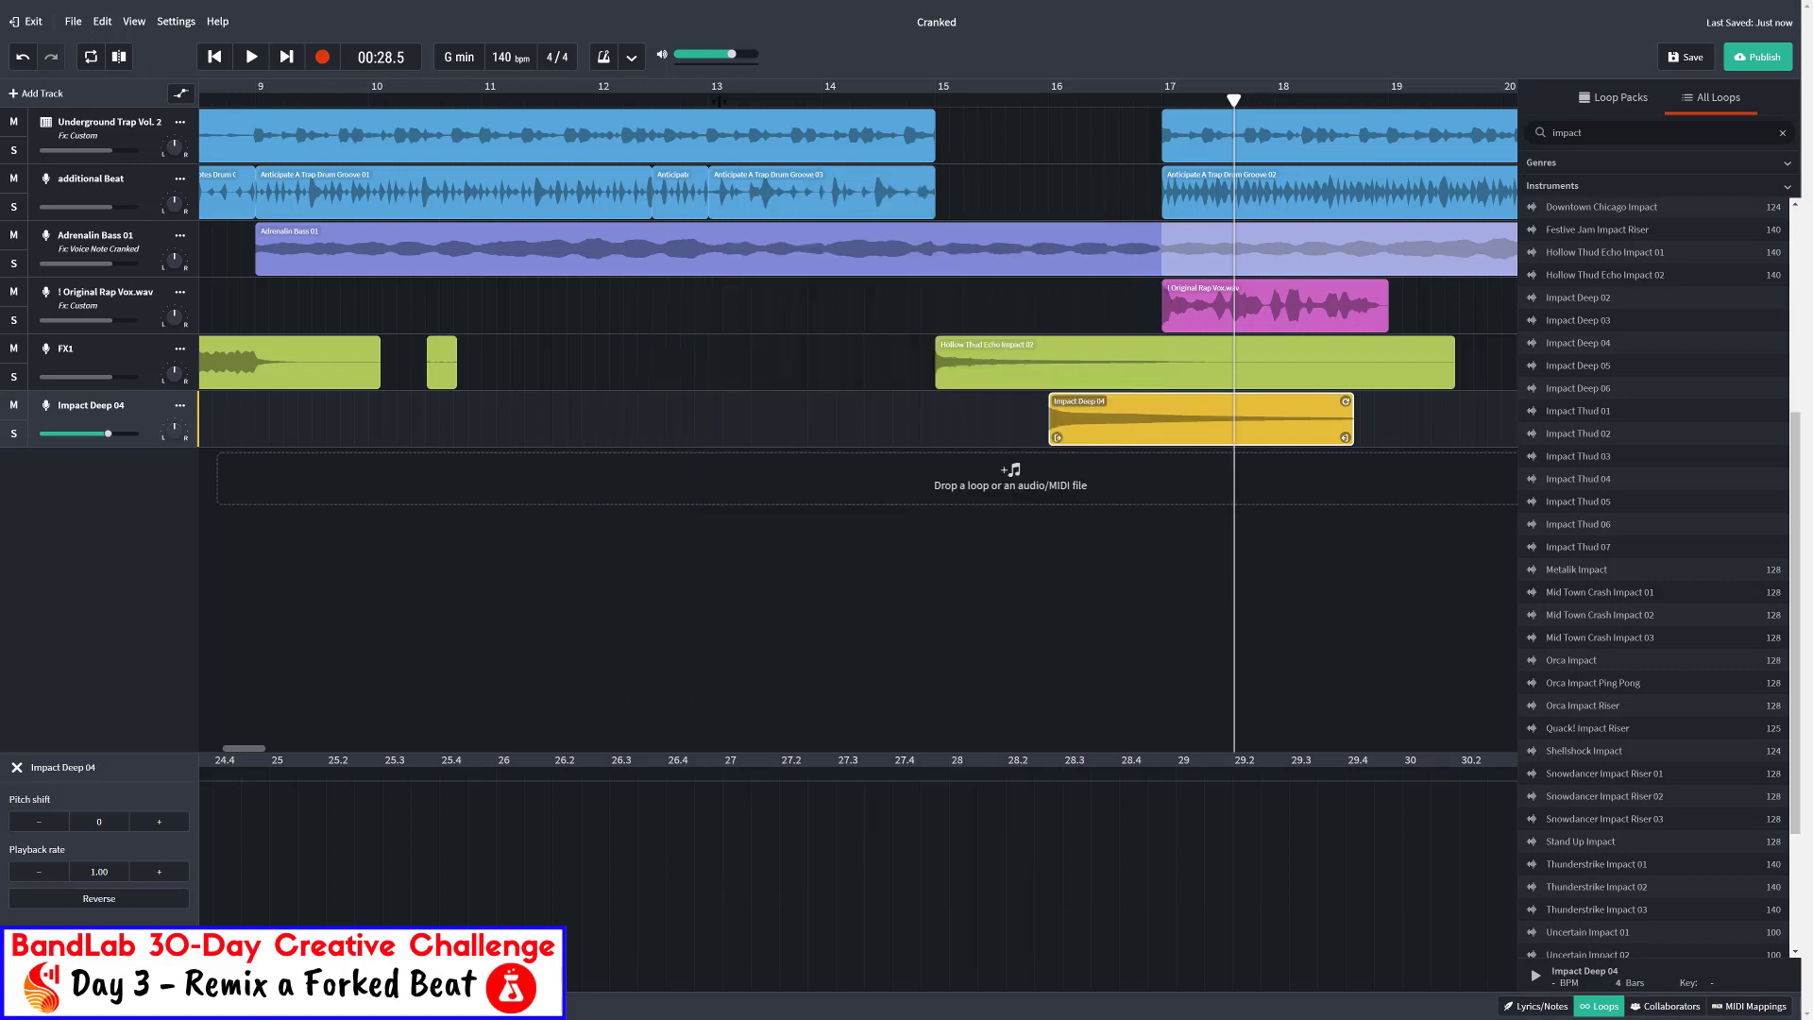
Slice the Underground Trap Vol. 2 region at bars 7 and 9
left_click_drag(253, 750, 232, 750)
left_click(661, 86)
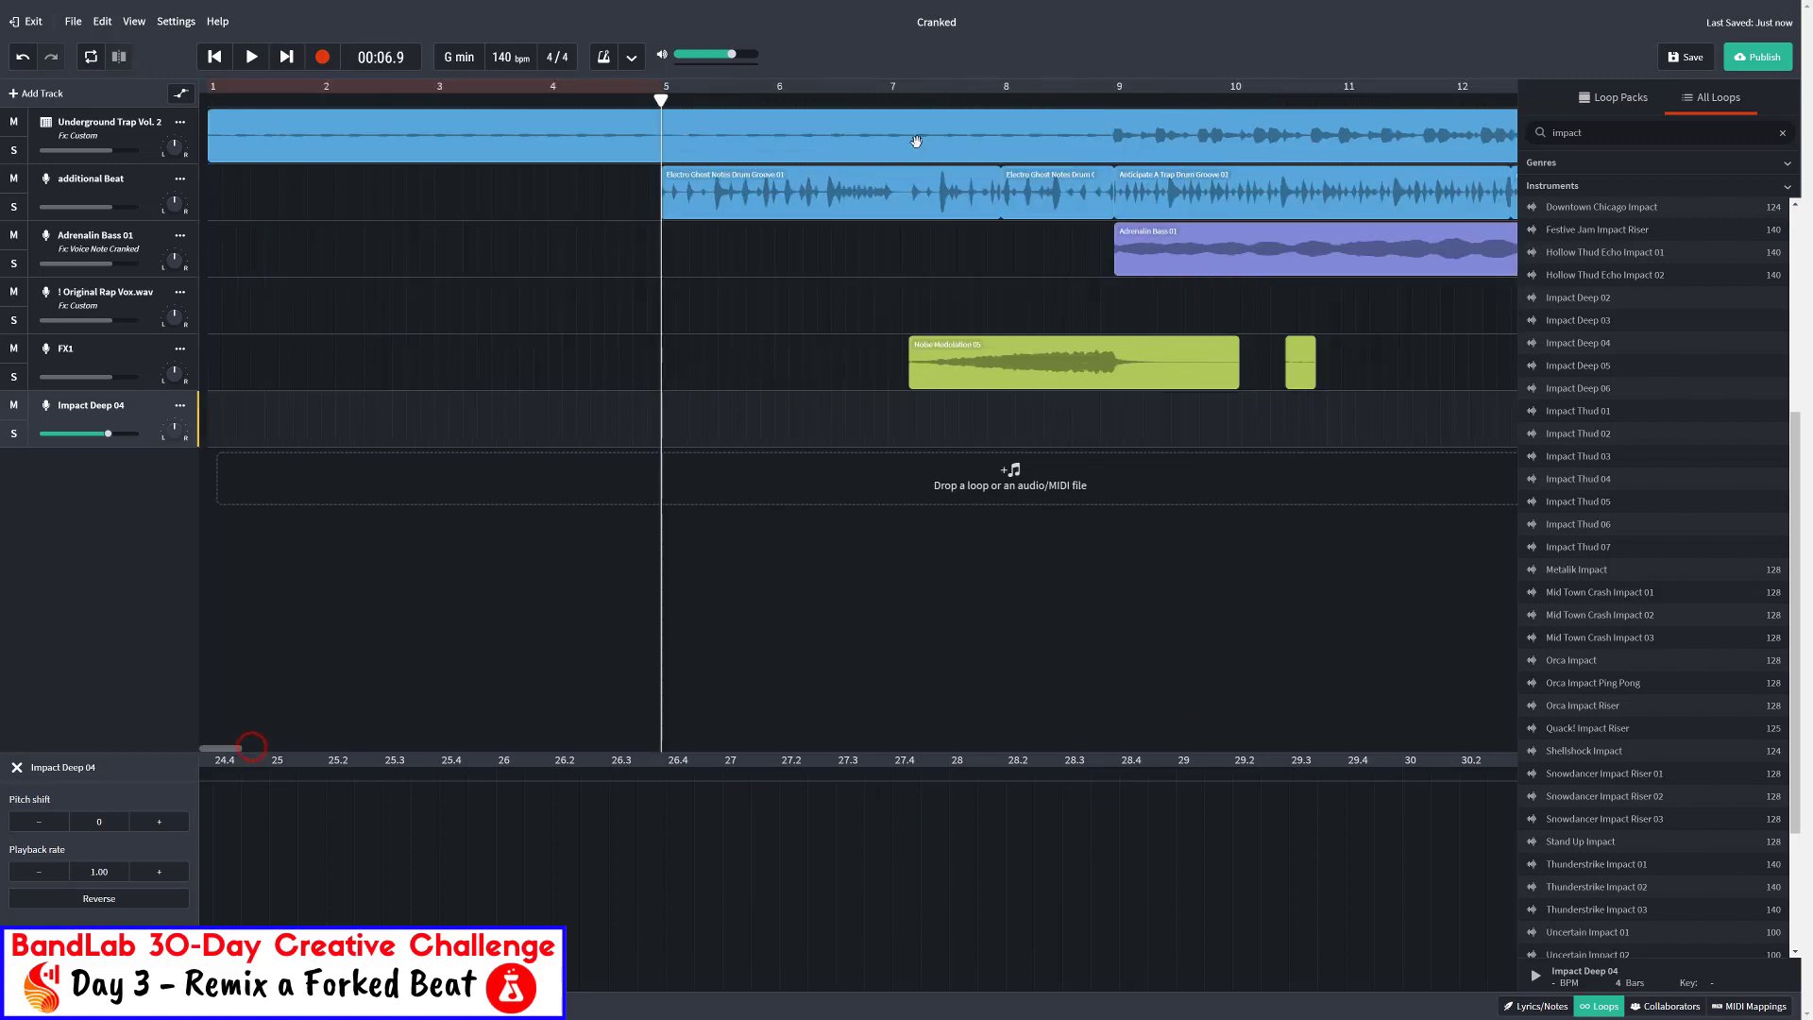
left_click(888, 101)
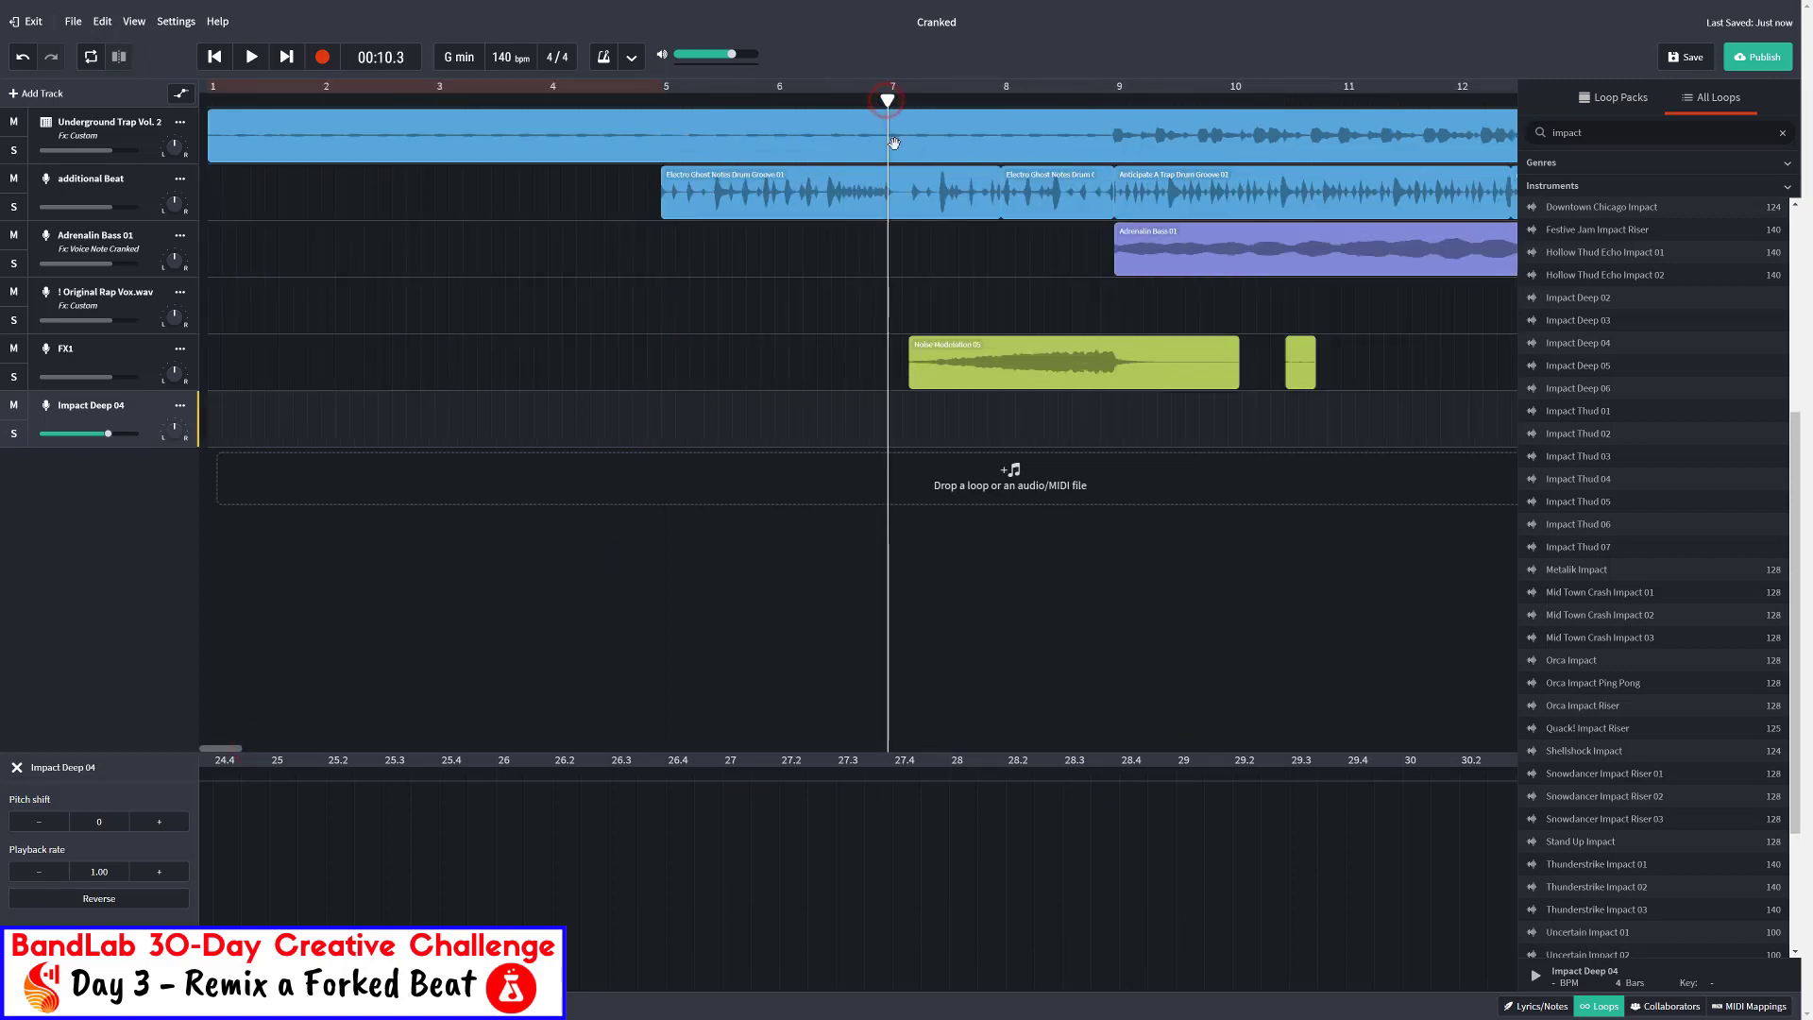
left_click(906, 142)
key("ctrl+e")
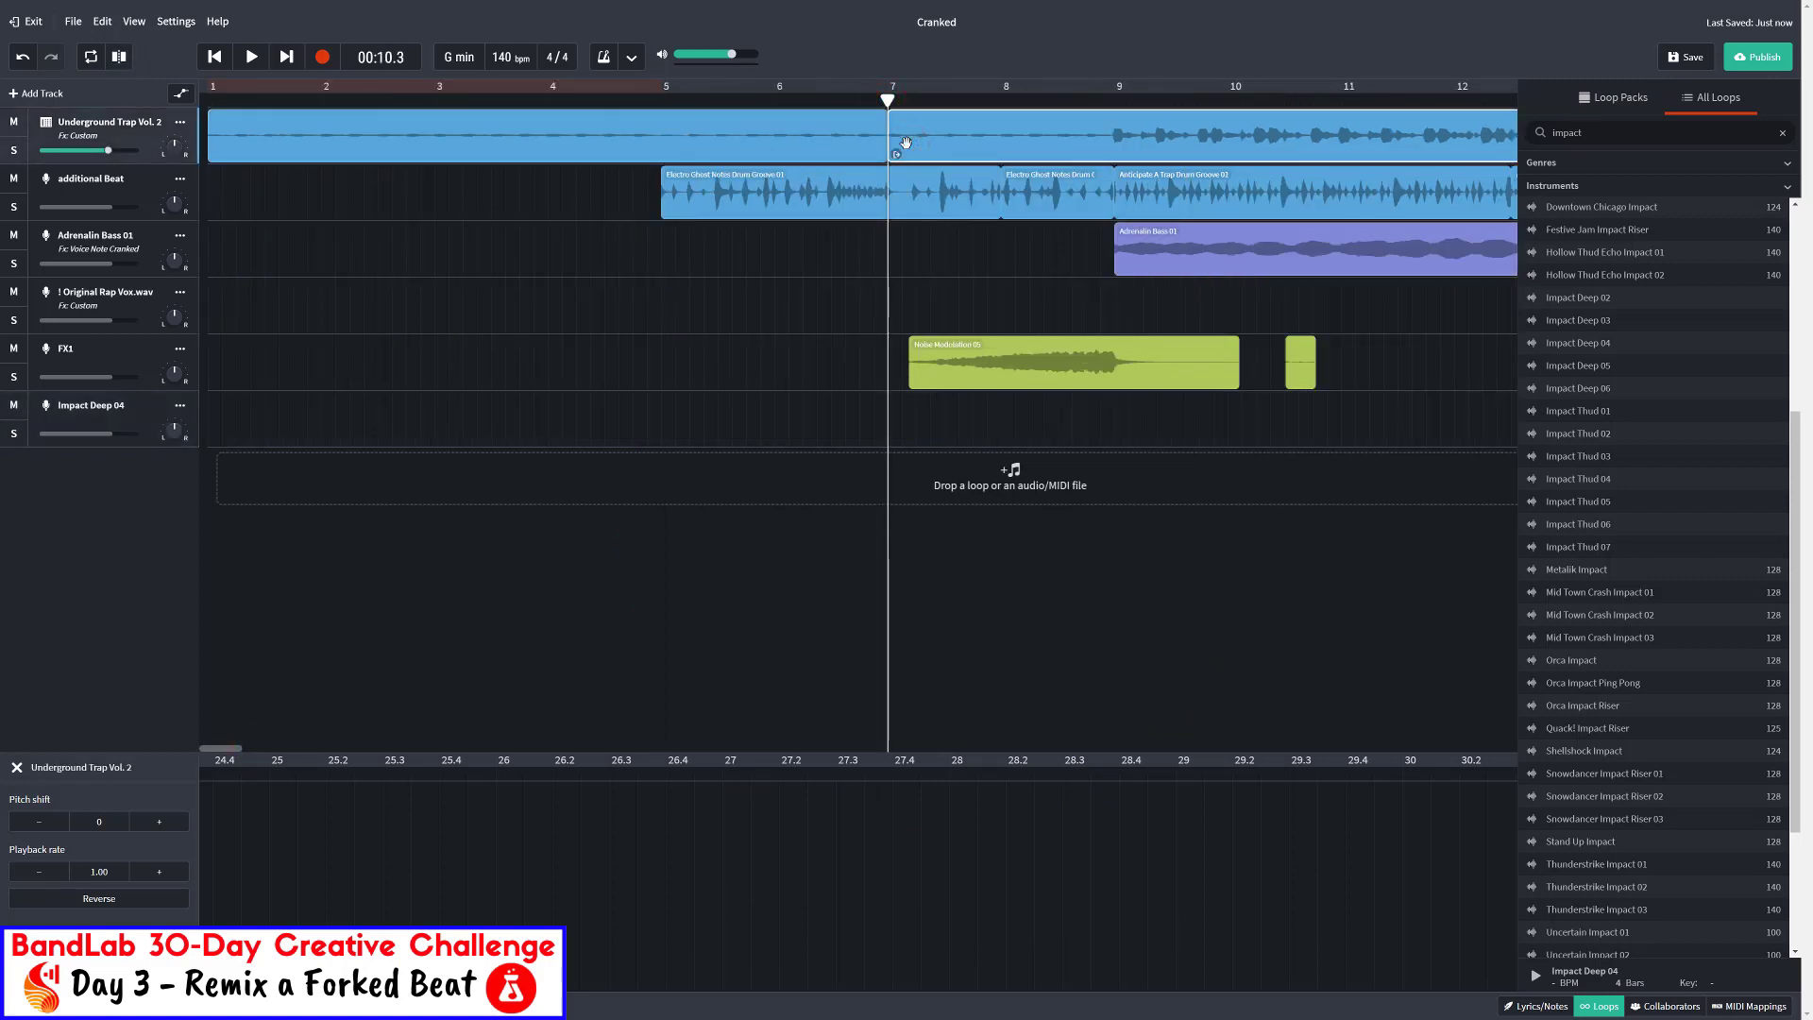
left_click(1115, 101)
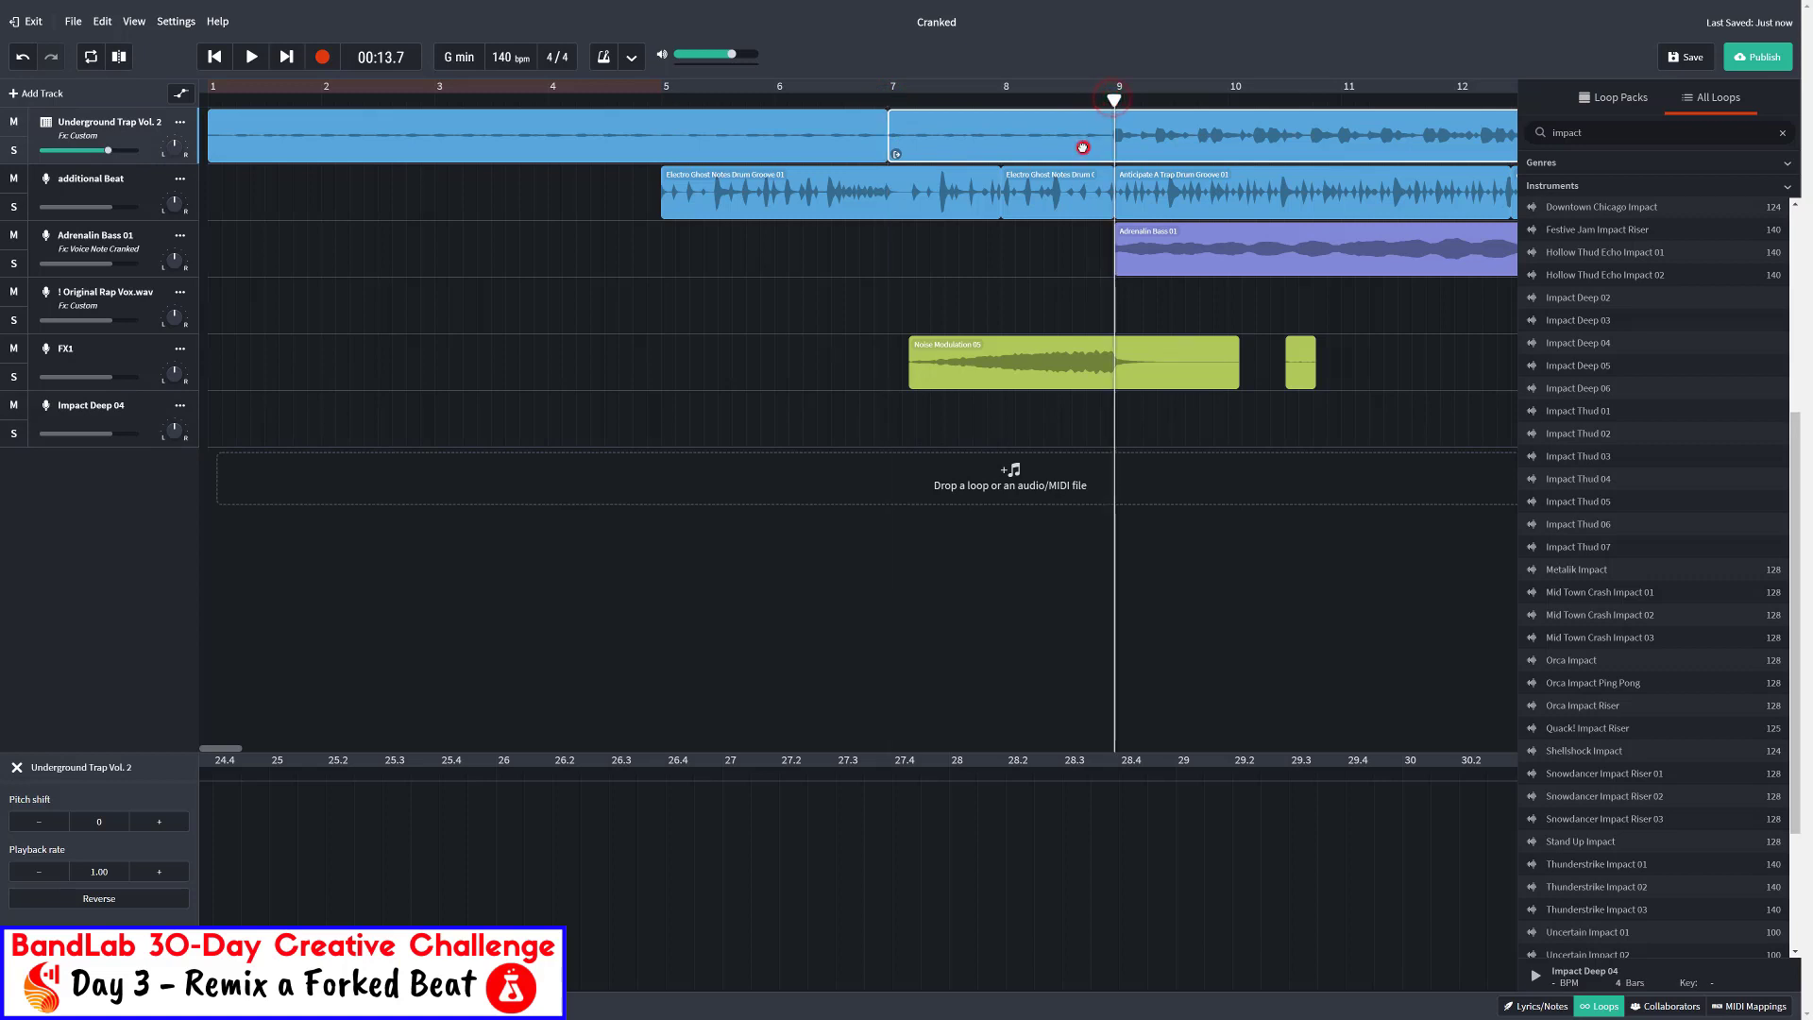
key("ctrl+e")
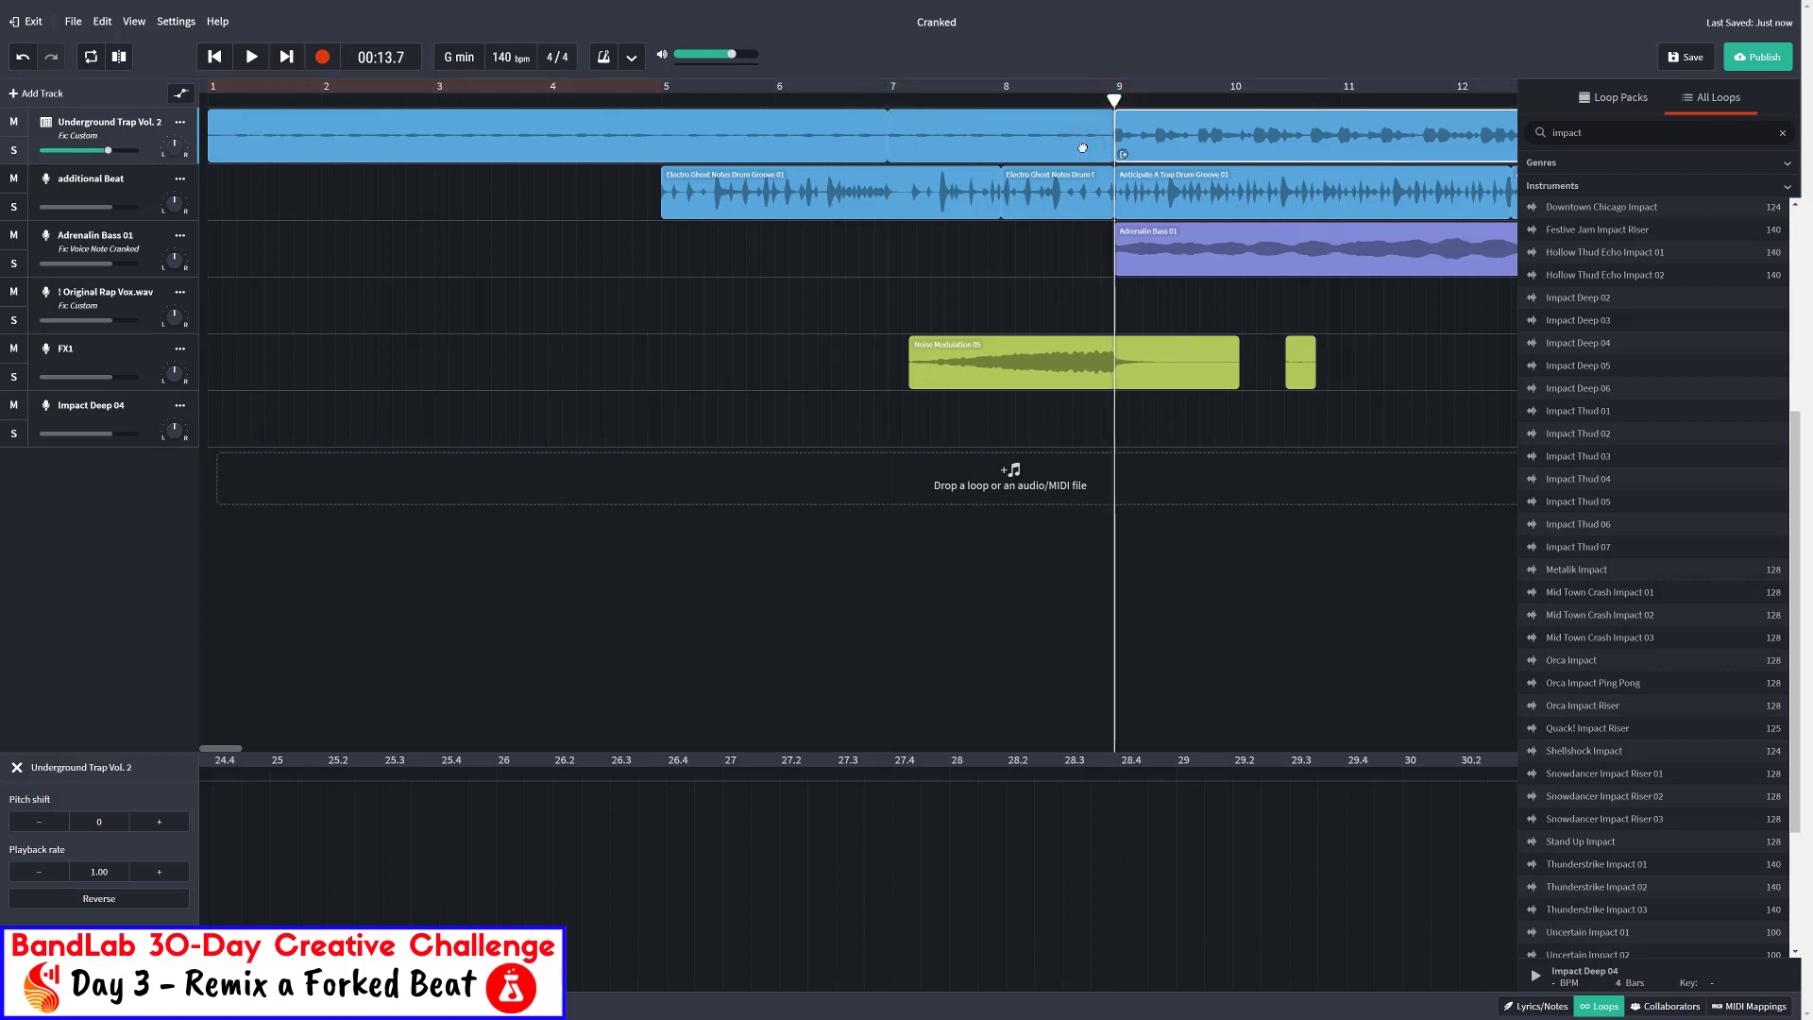
Copy the two-bar Underground Trap Vol. 2 section between bars 7 and 9
left_click(1083, 147)
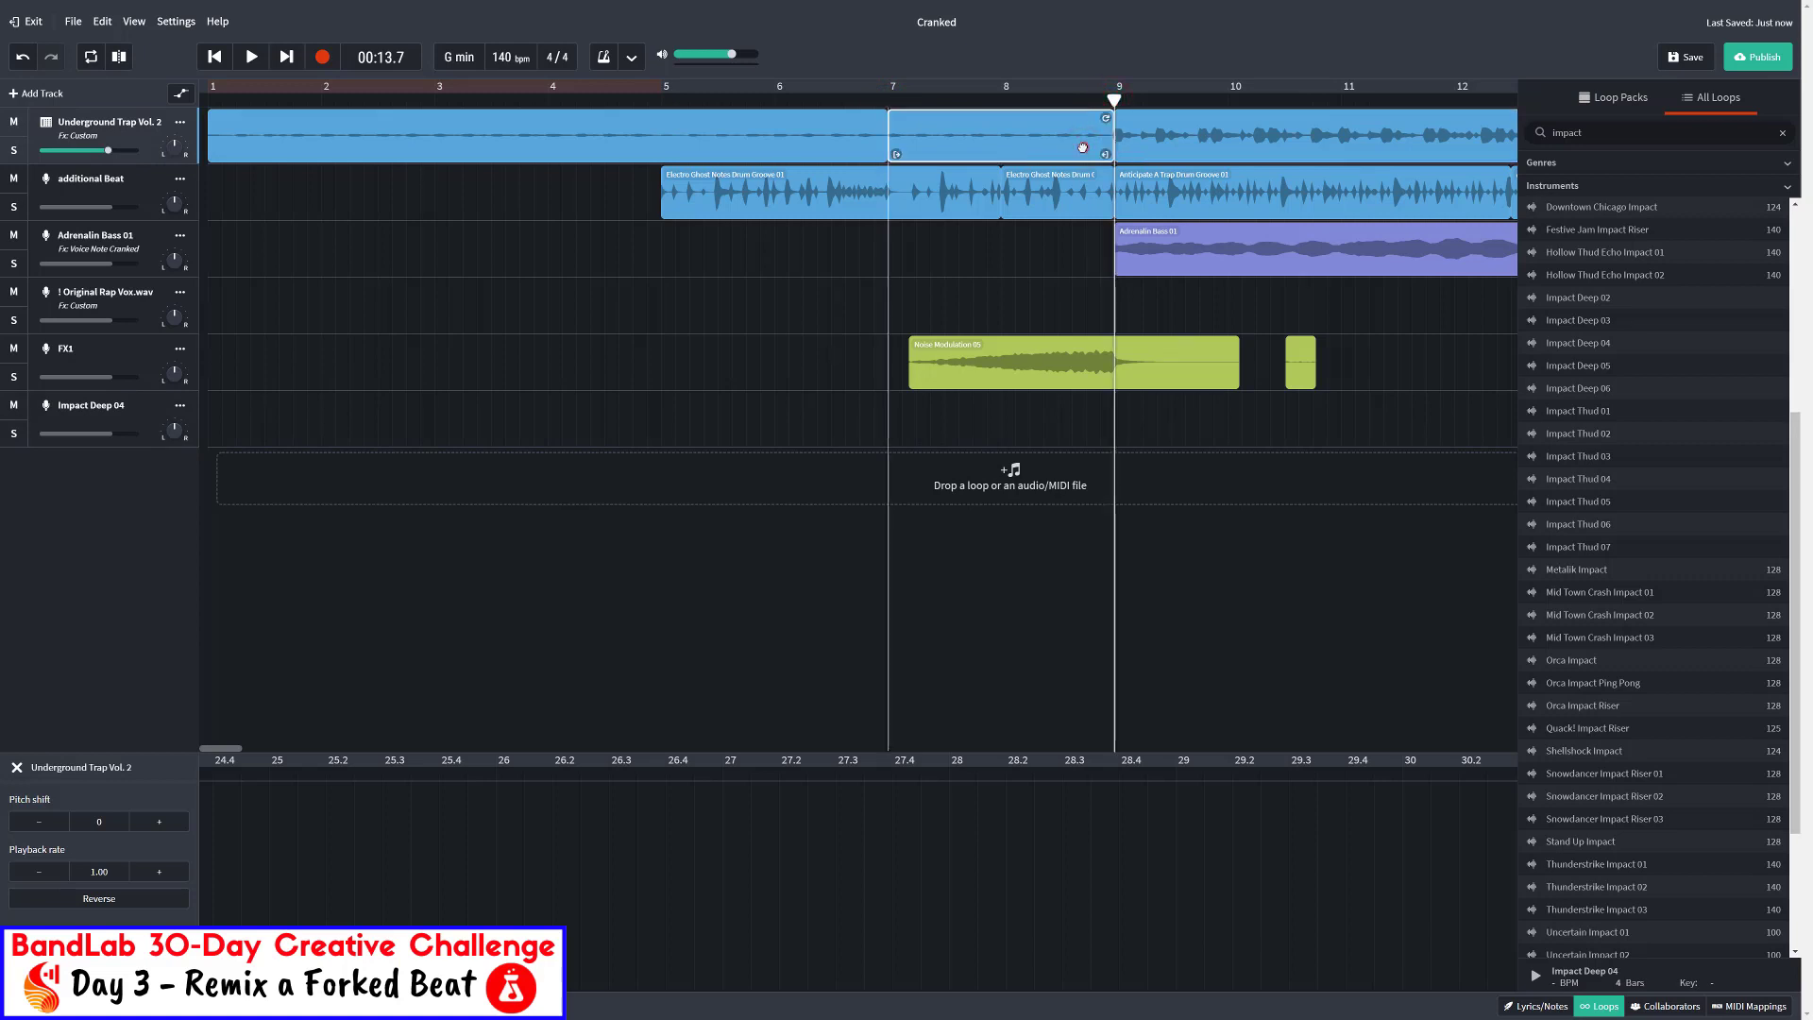
right_click(971, 122)
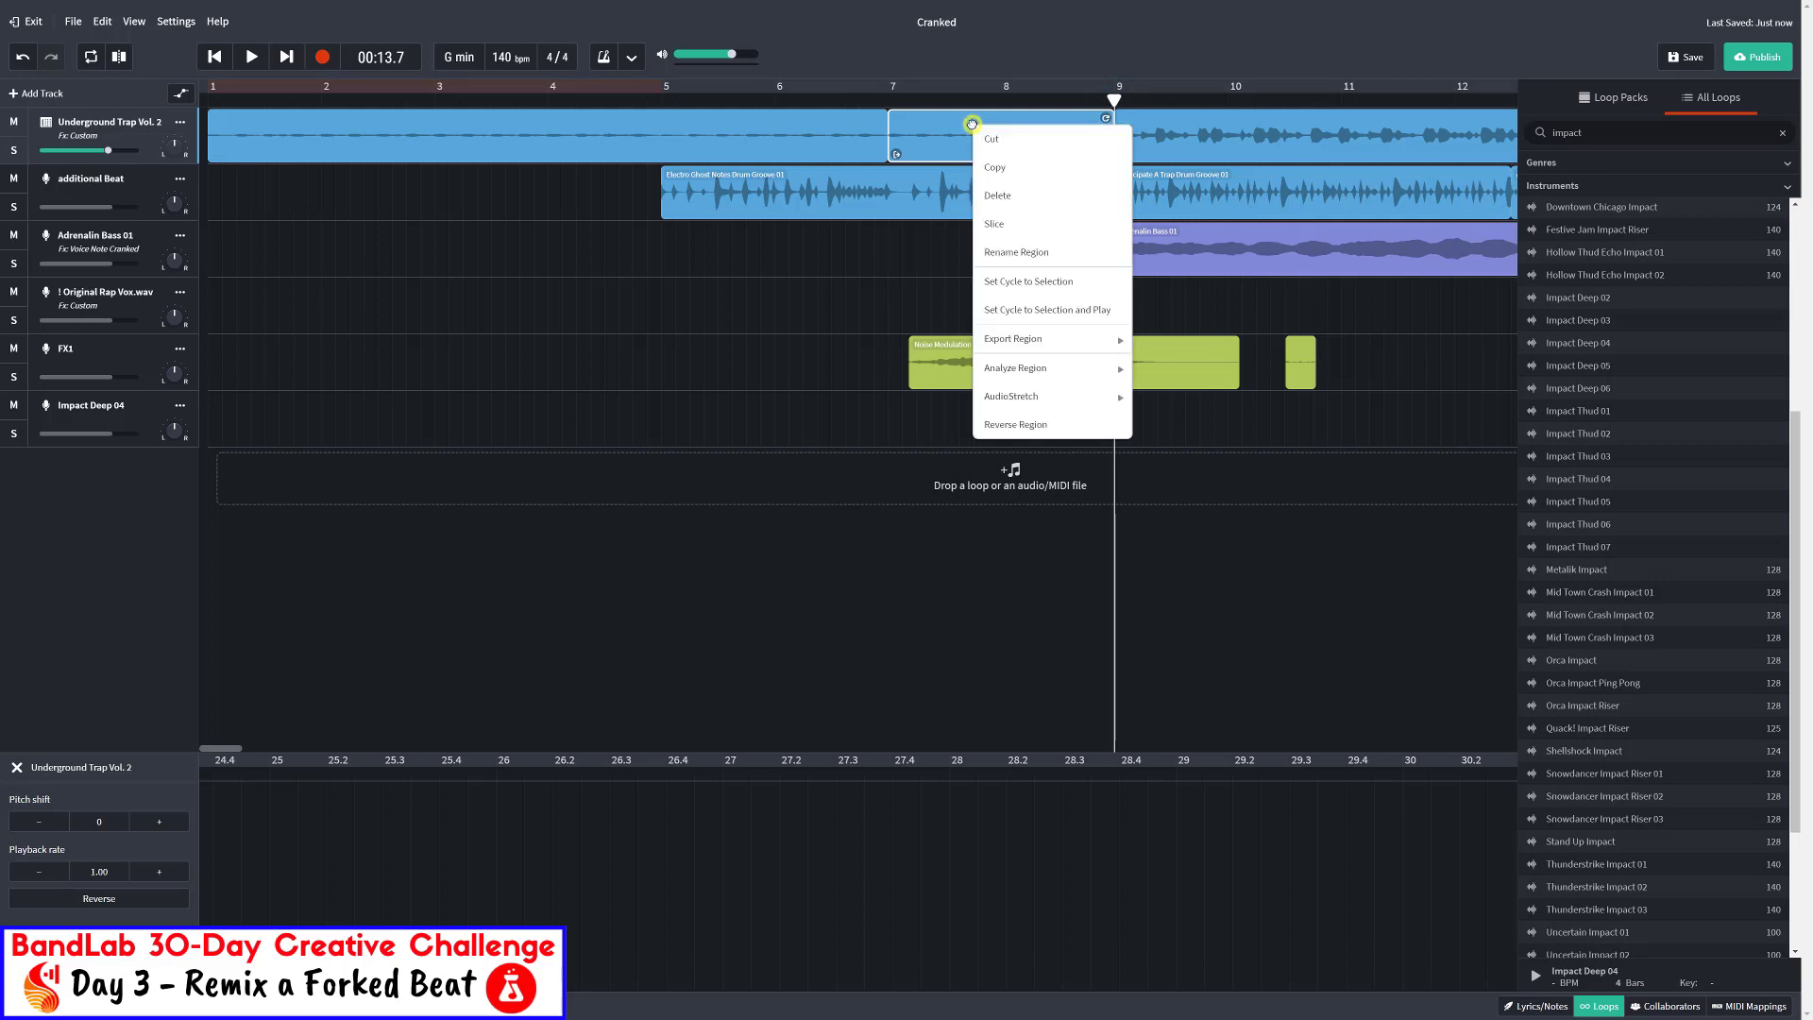
left_click(990, 163)
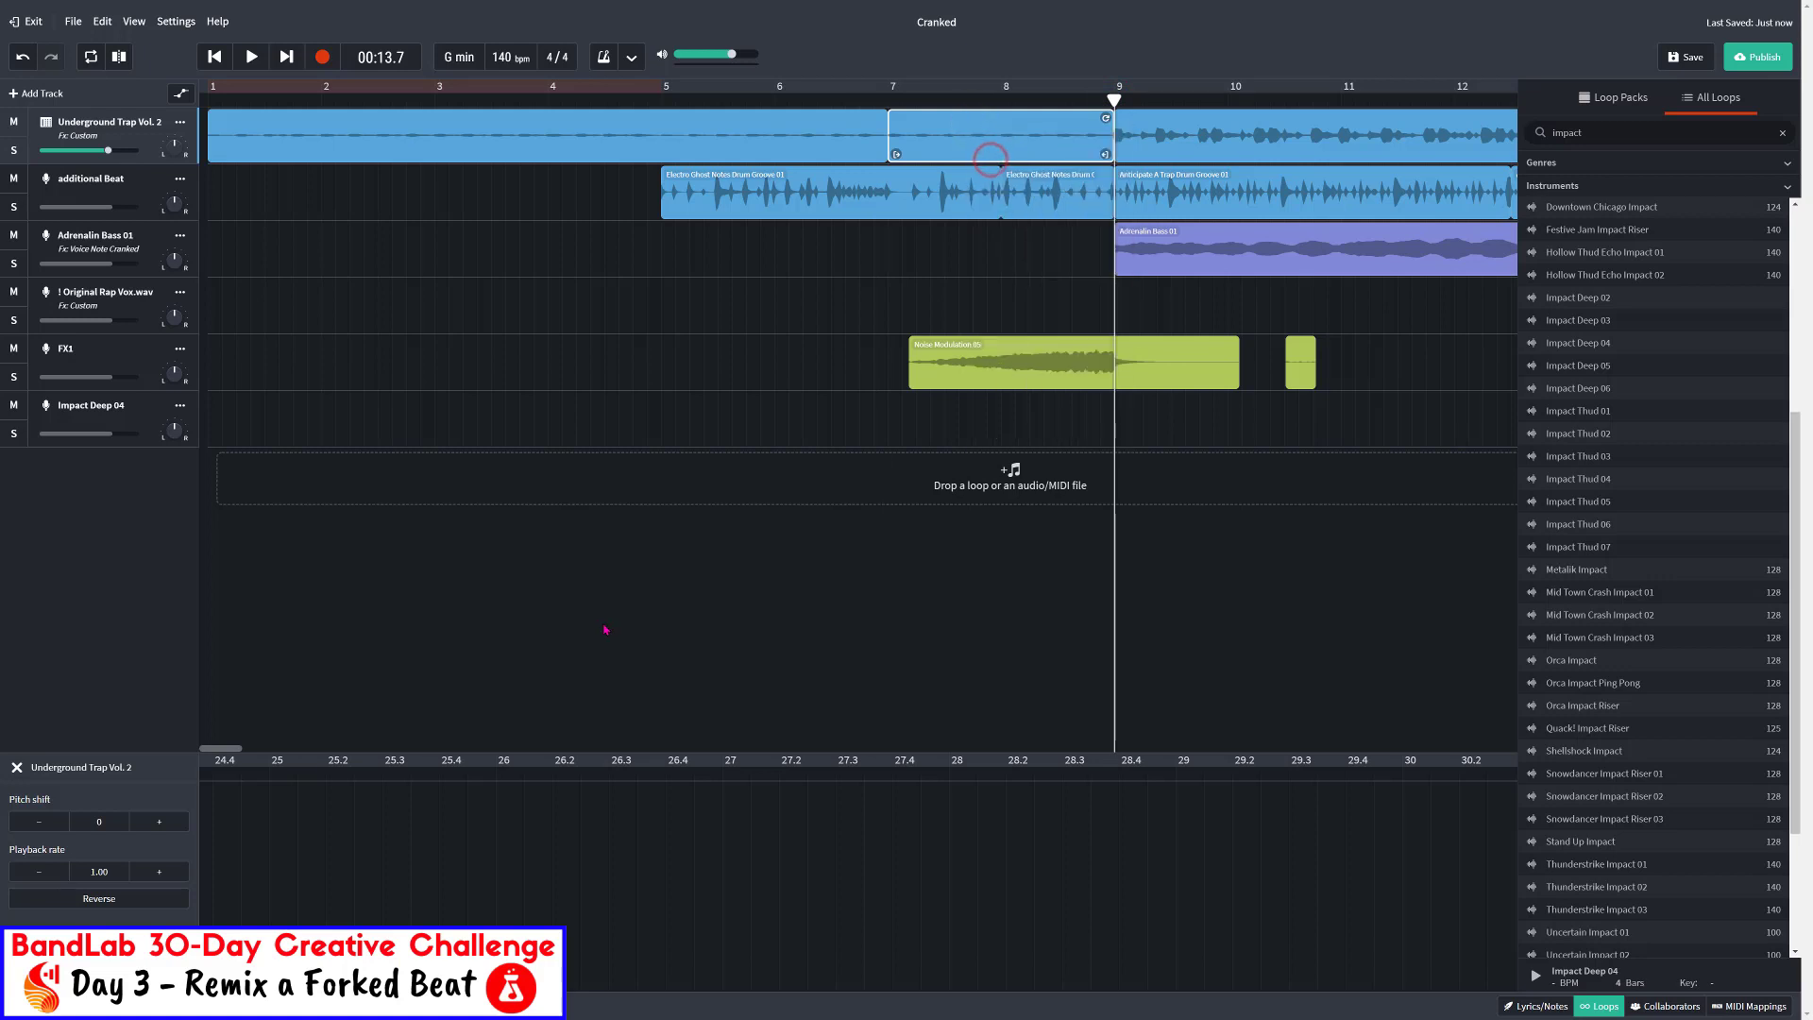
Paste the copied two-bar section onto the Underground Trap Vol. 2 track at bar 23 and again at bar 25
left_click_drag(231, 749, 283, 749)
left_click(556, 100)
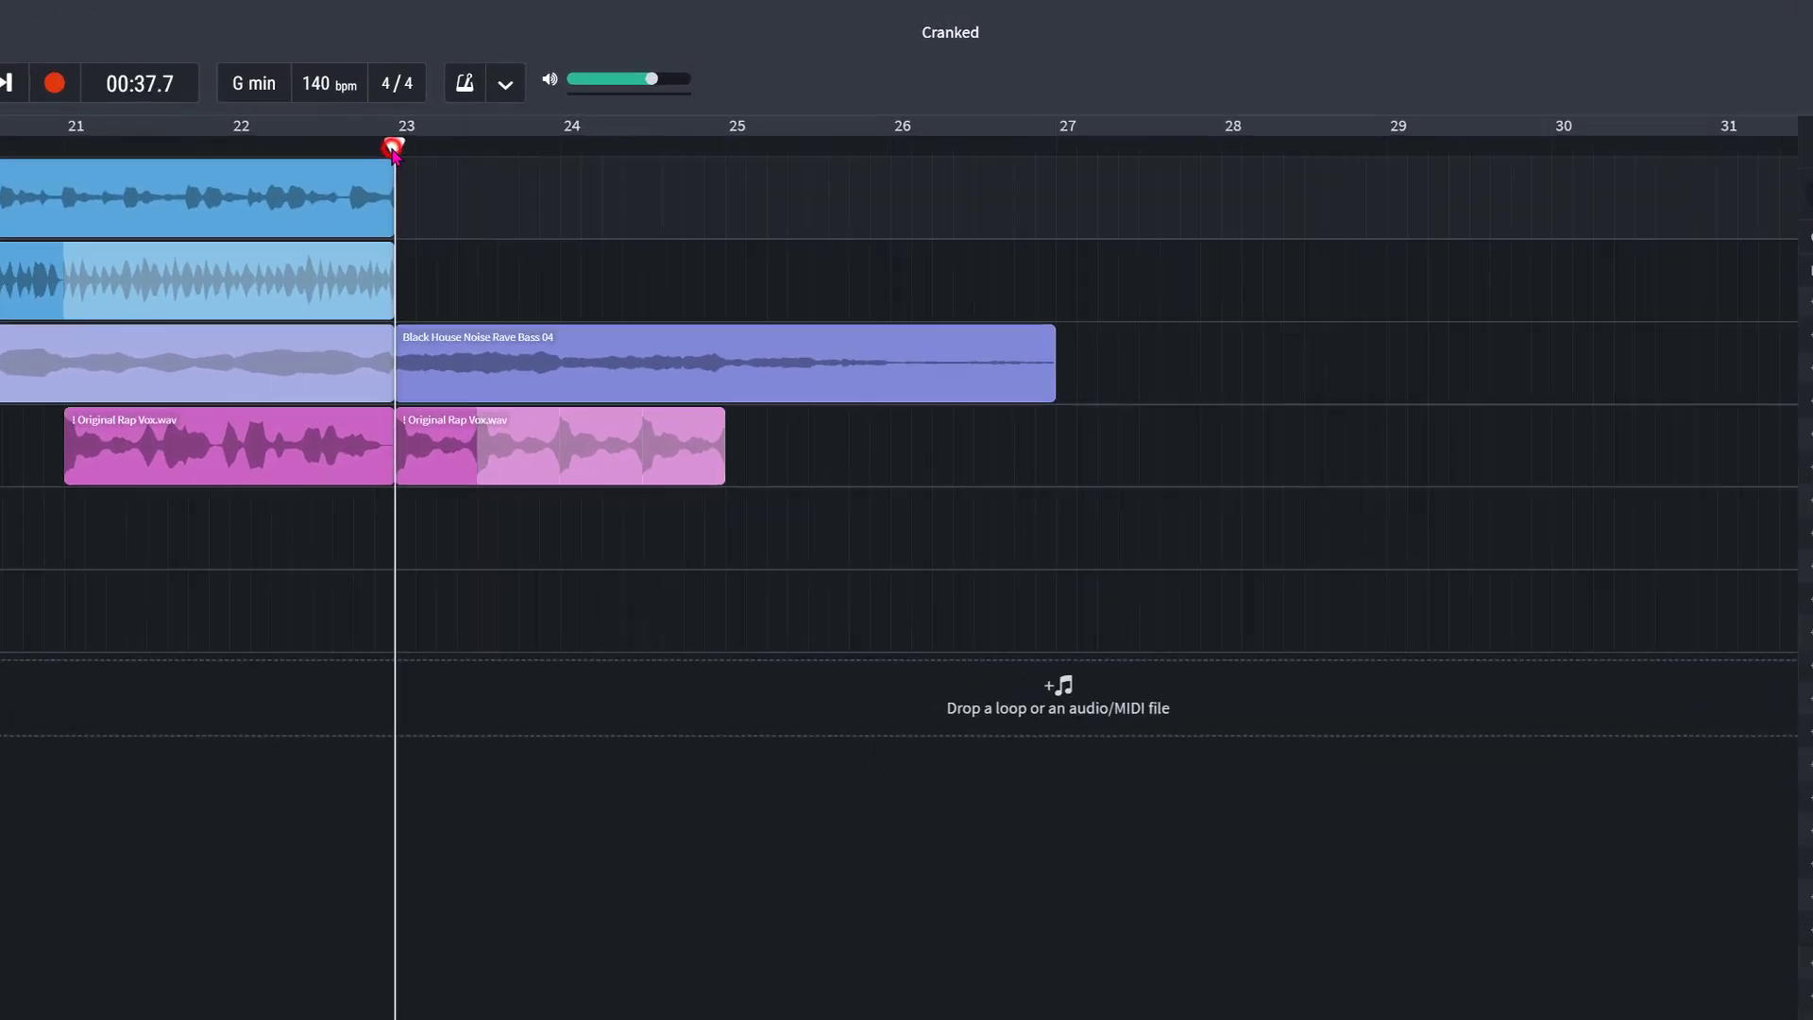
right_click(414, 207)
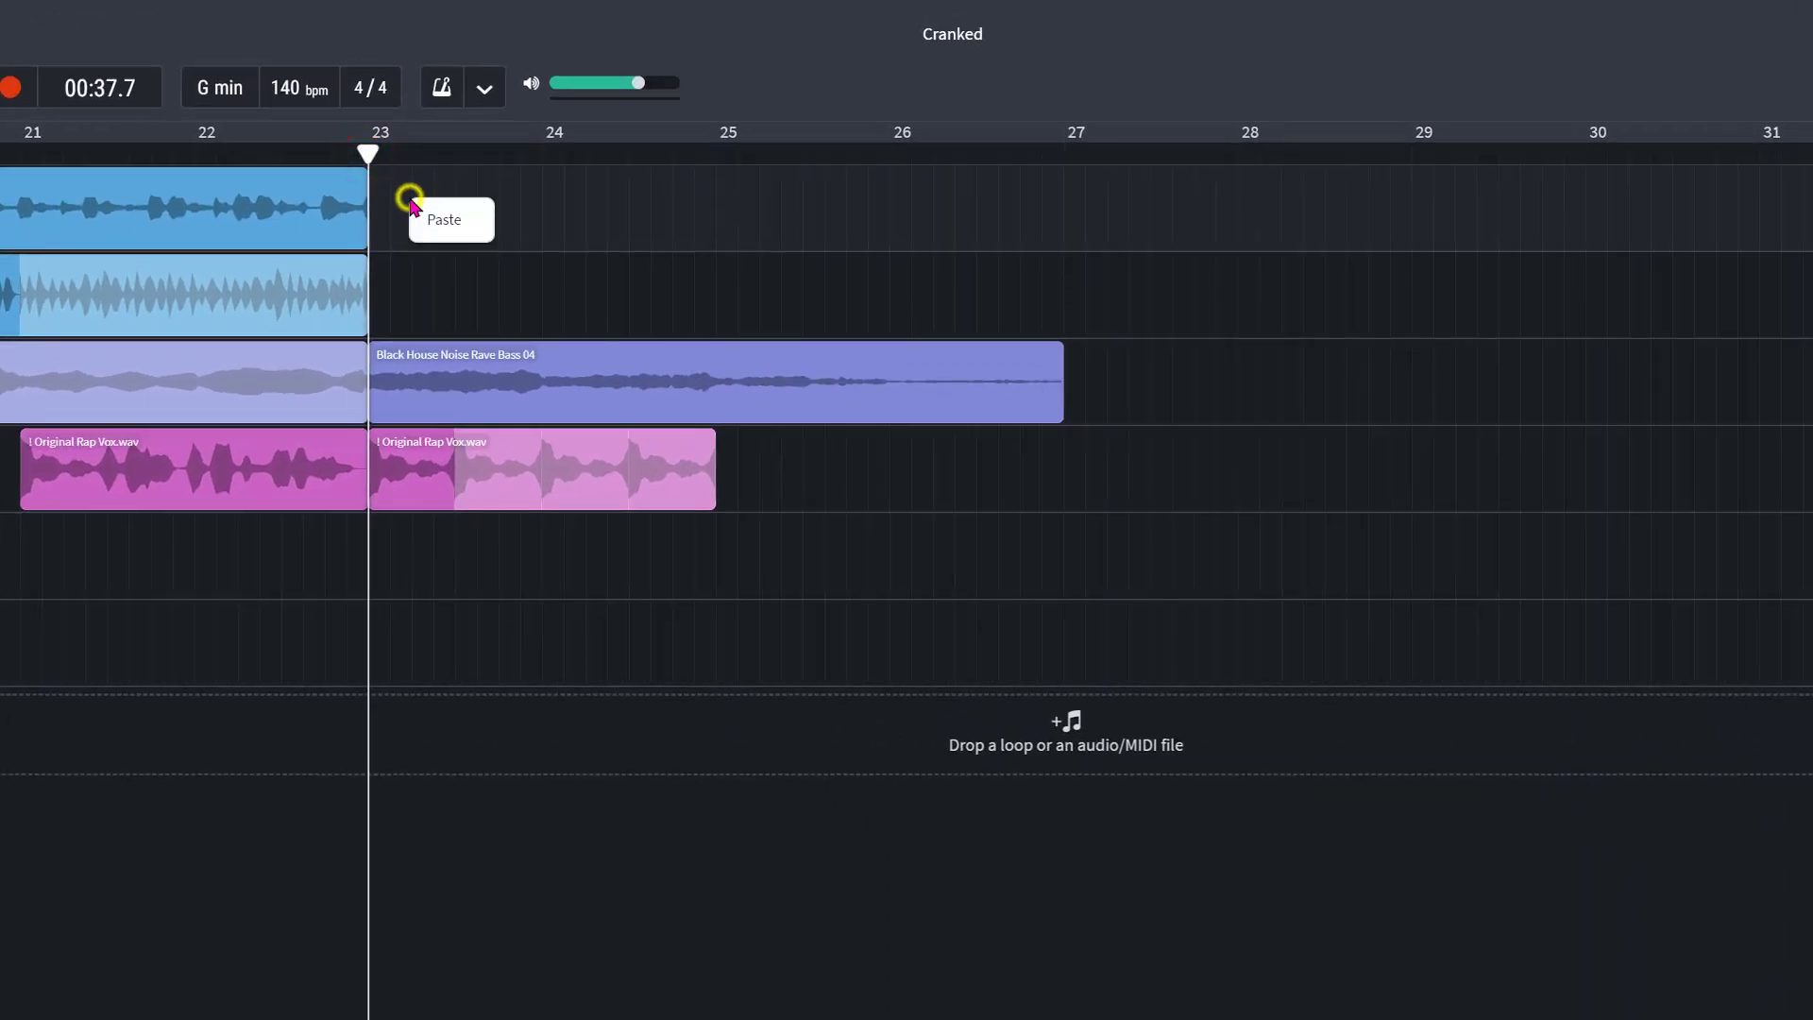
left_click(437, 219)
left_click(938, 215)
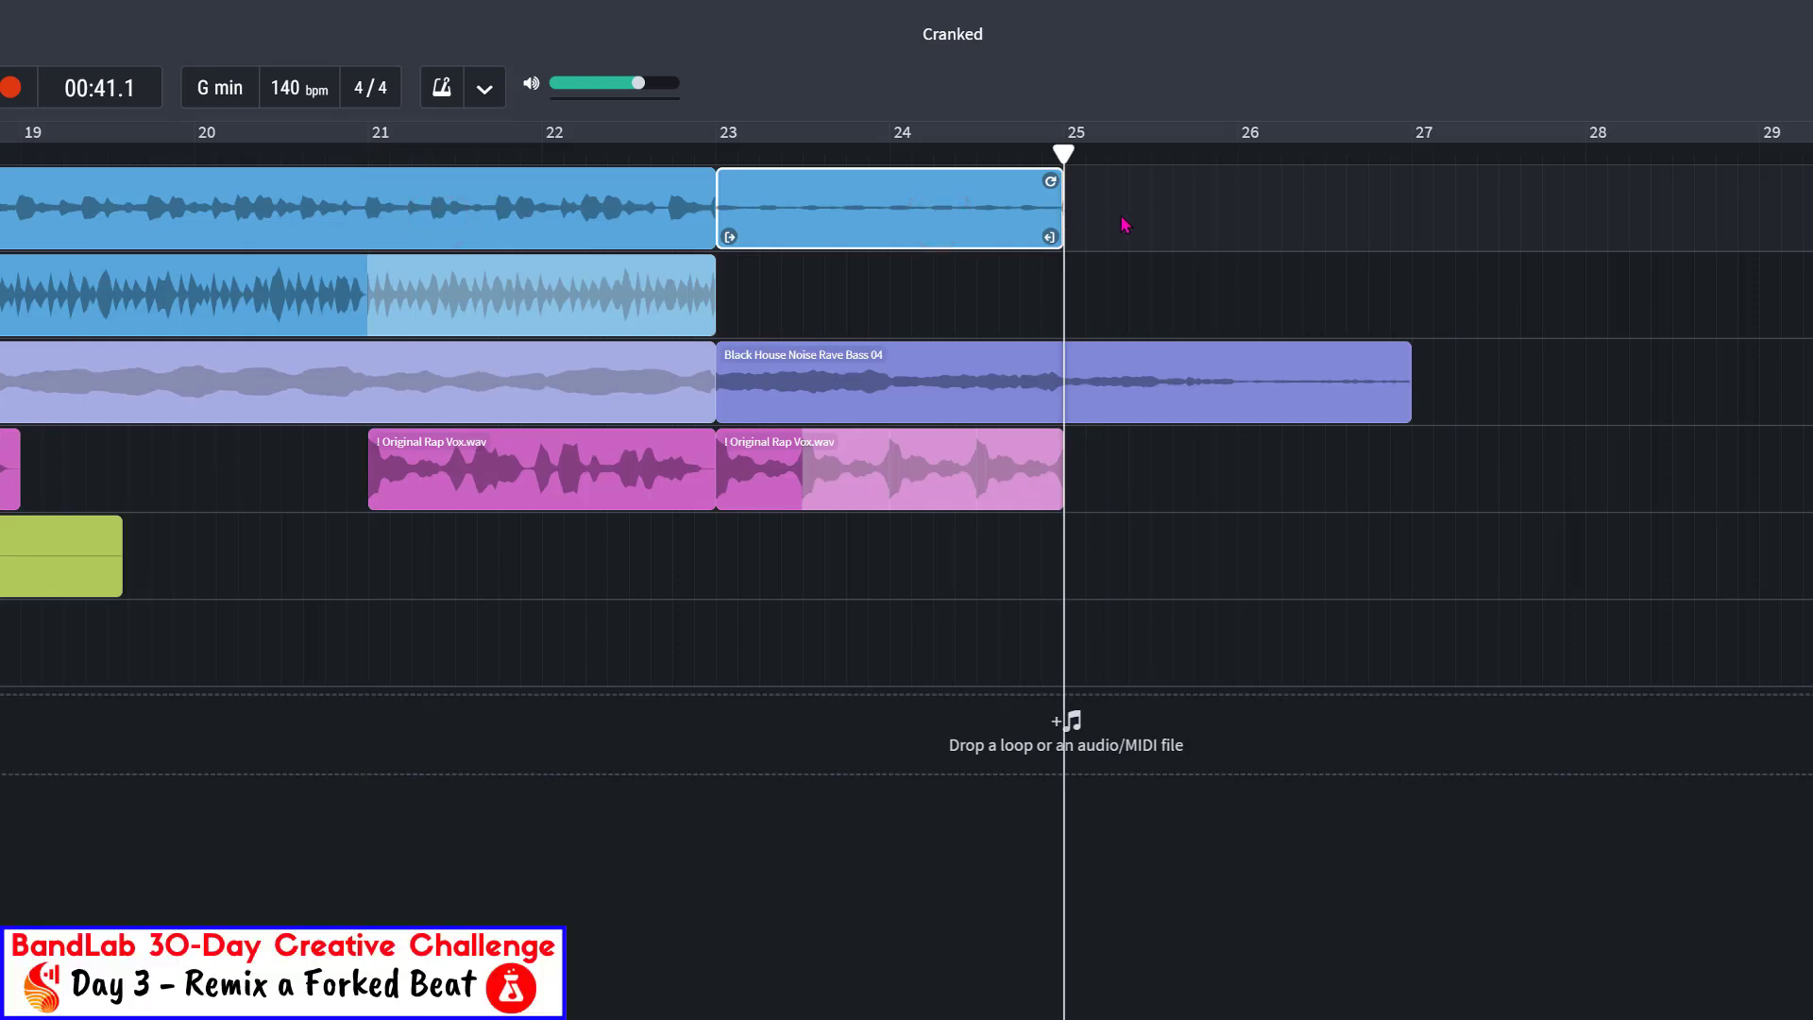
left_click(1218, 201)
scroll(1218, 201, "right", 3)
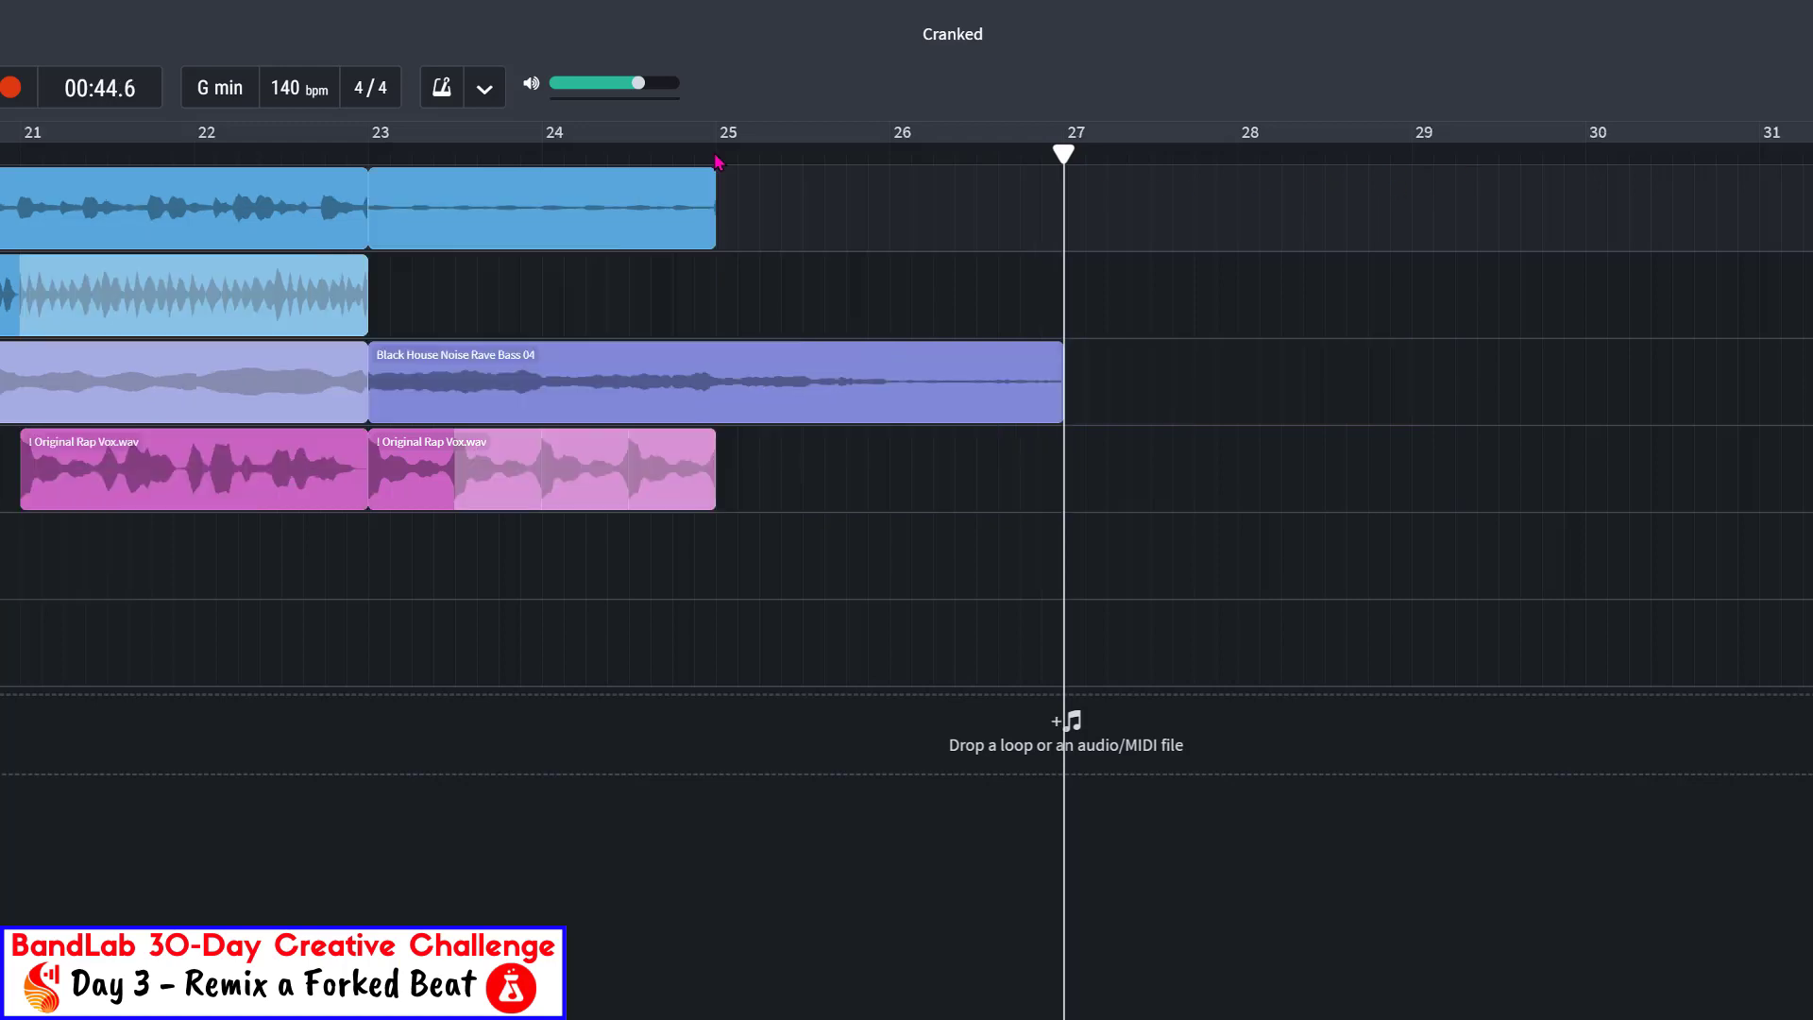
right_click(772, 217)
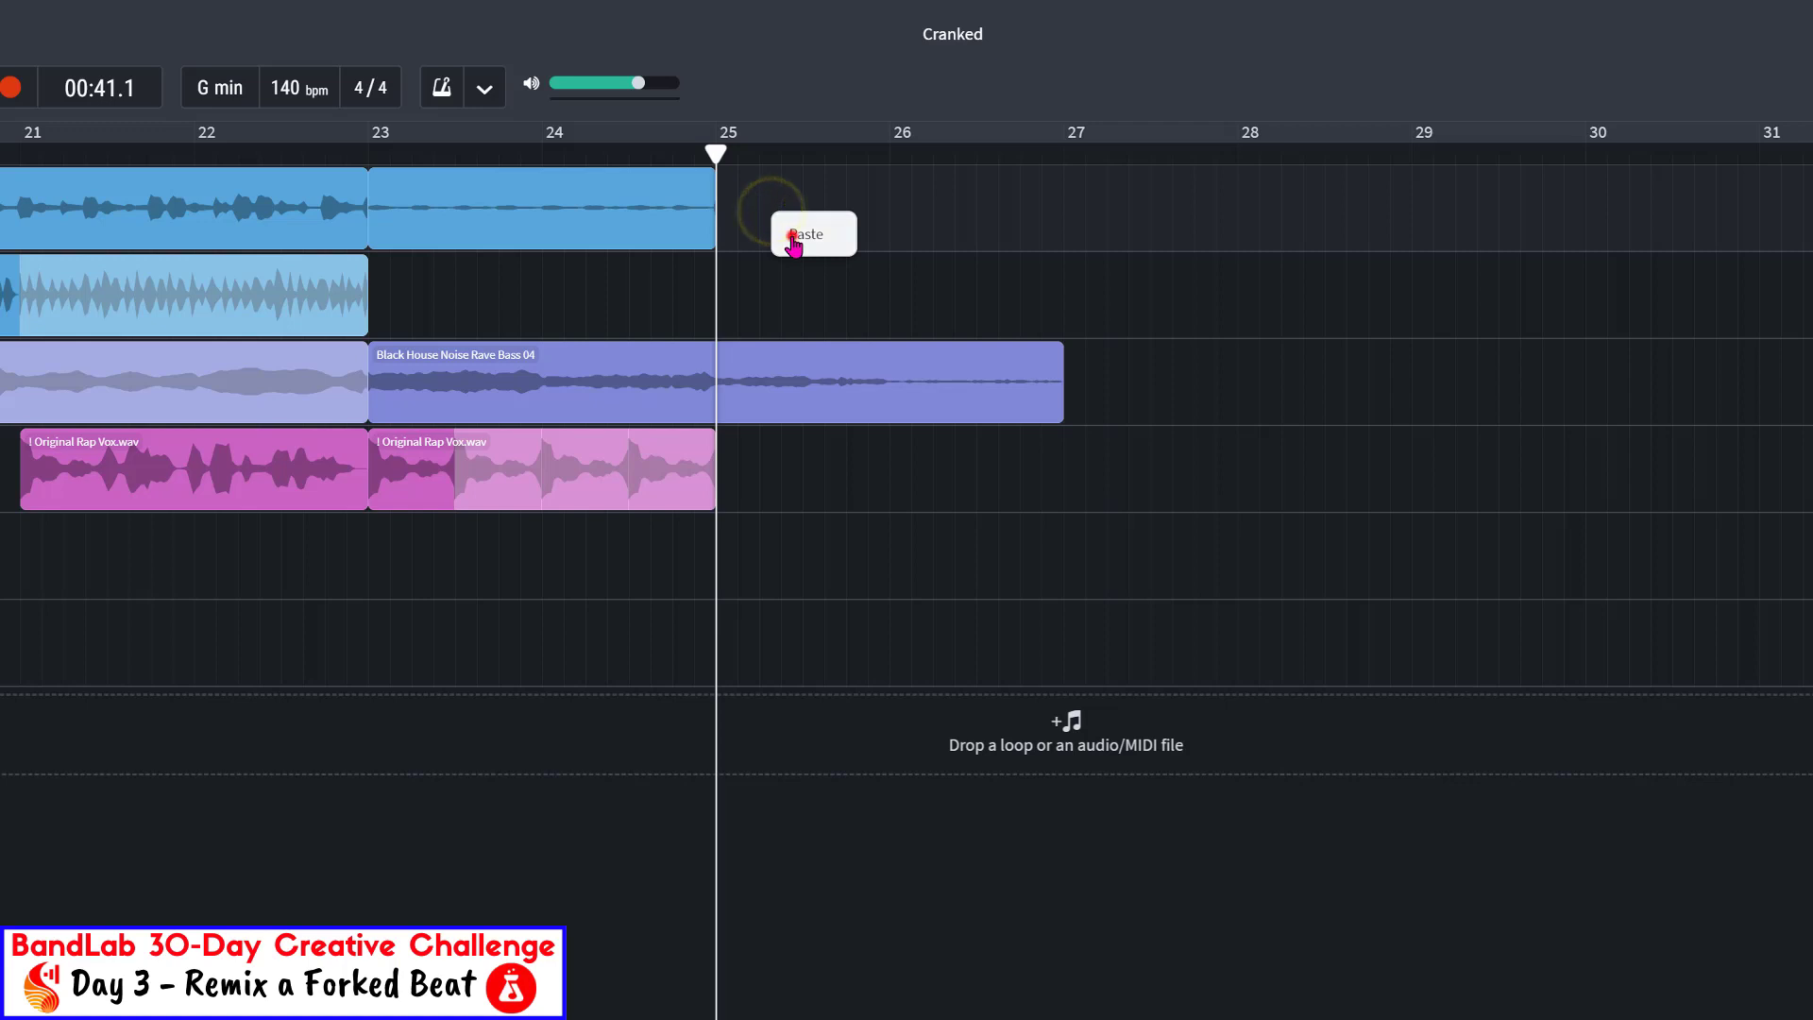
left_click(791, 234)
Slice the second pasted Underground Trap Vol. 2 section at bar 26 and play it from bar 25
left_click(887, 154)
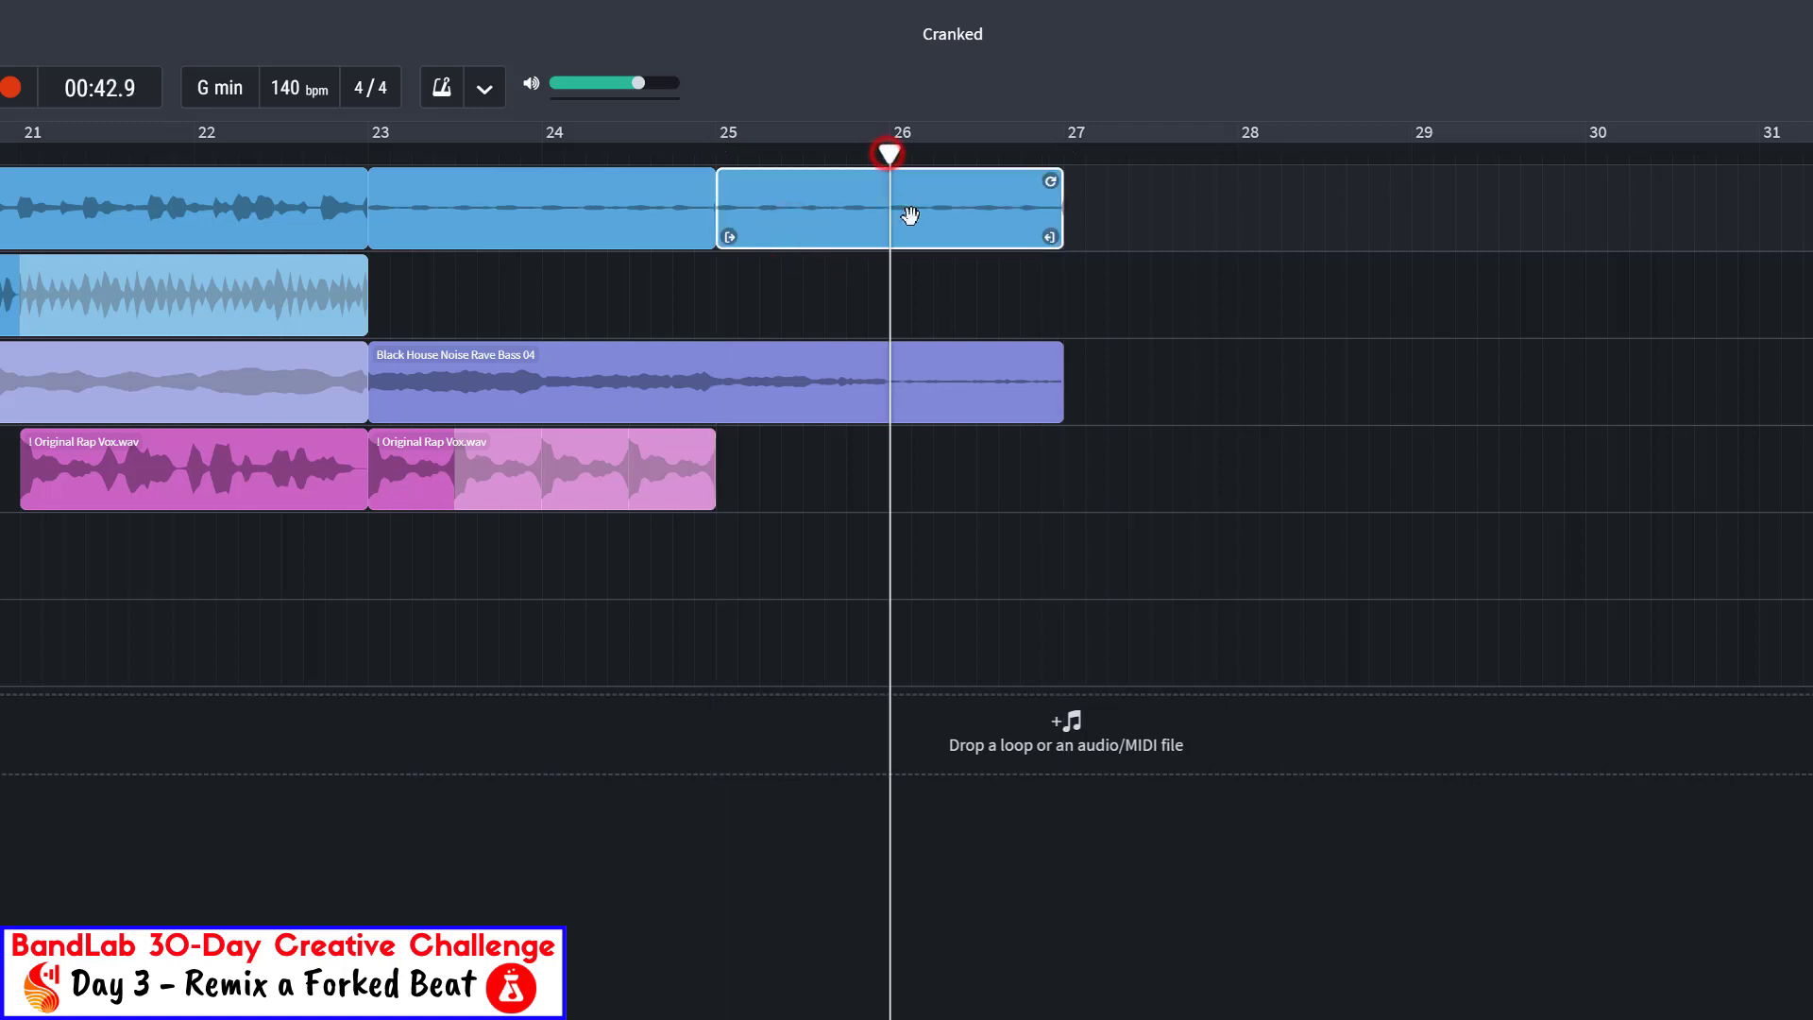
key("ctrl+e")
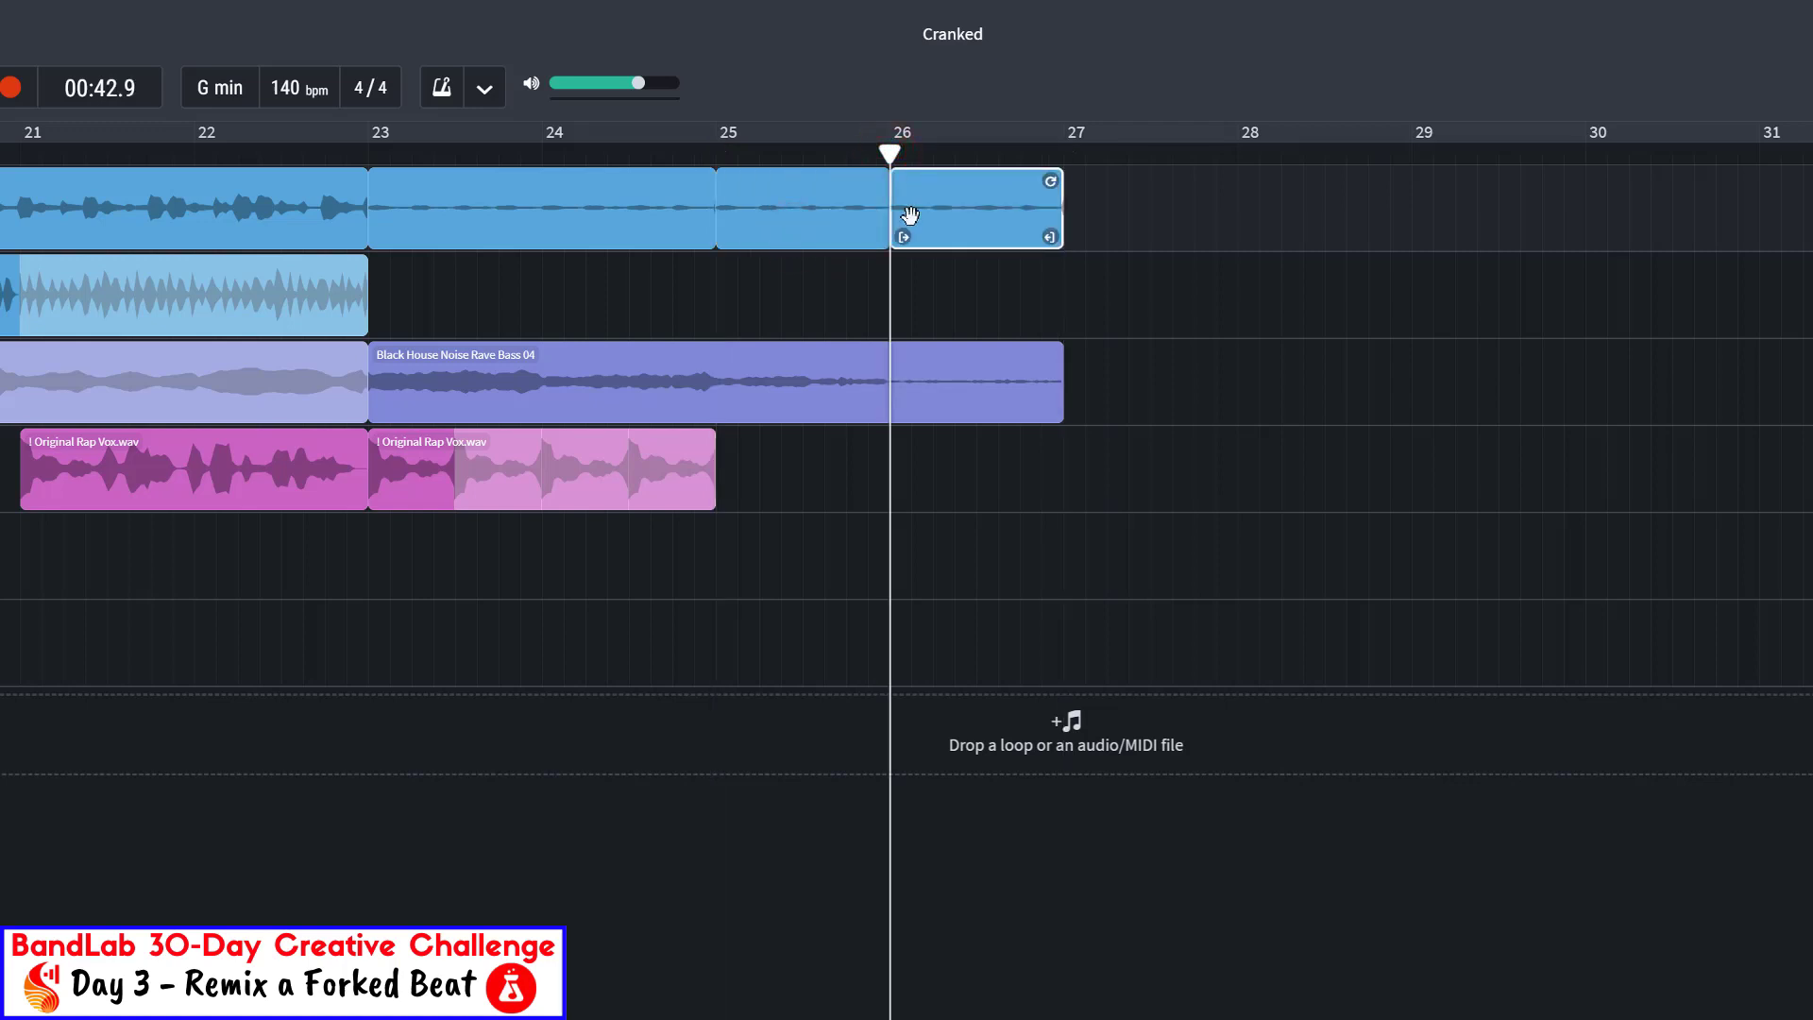
left_click(850, 212)
left_click(942, 218)
left_click(714, 154)
key("space")
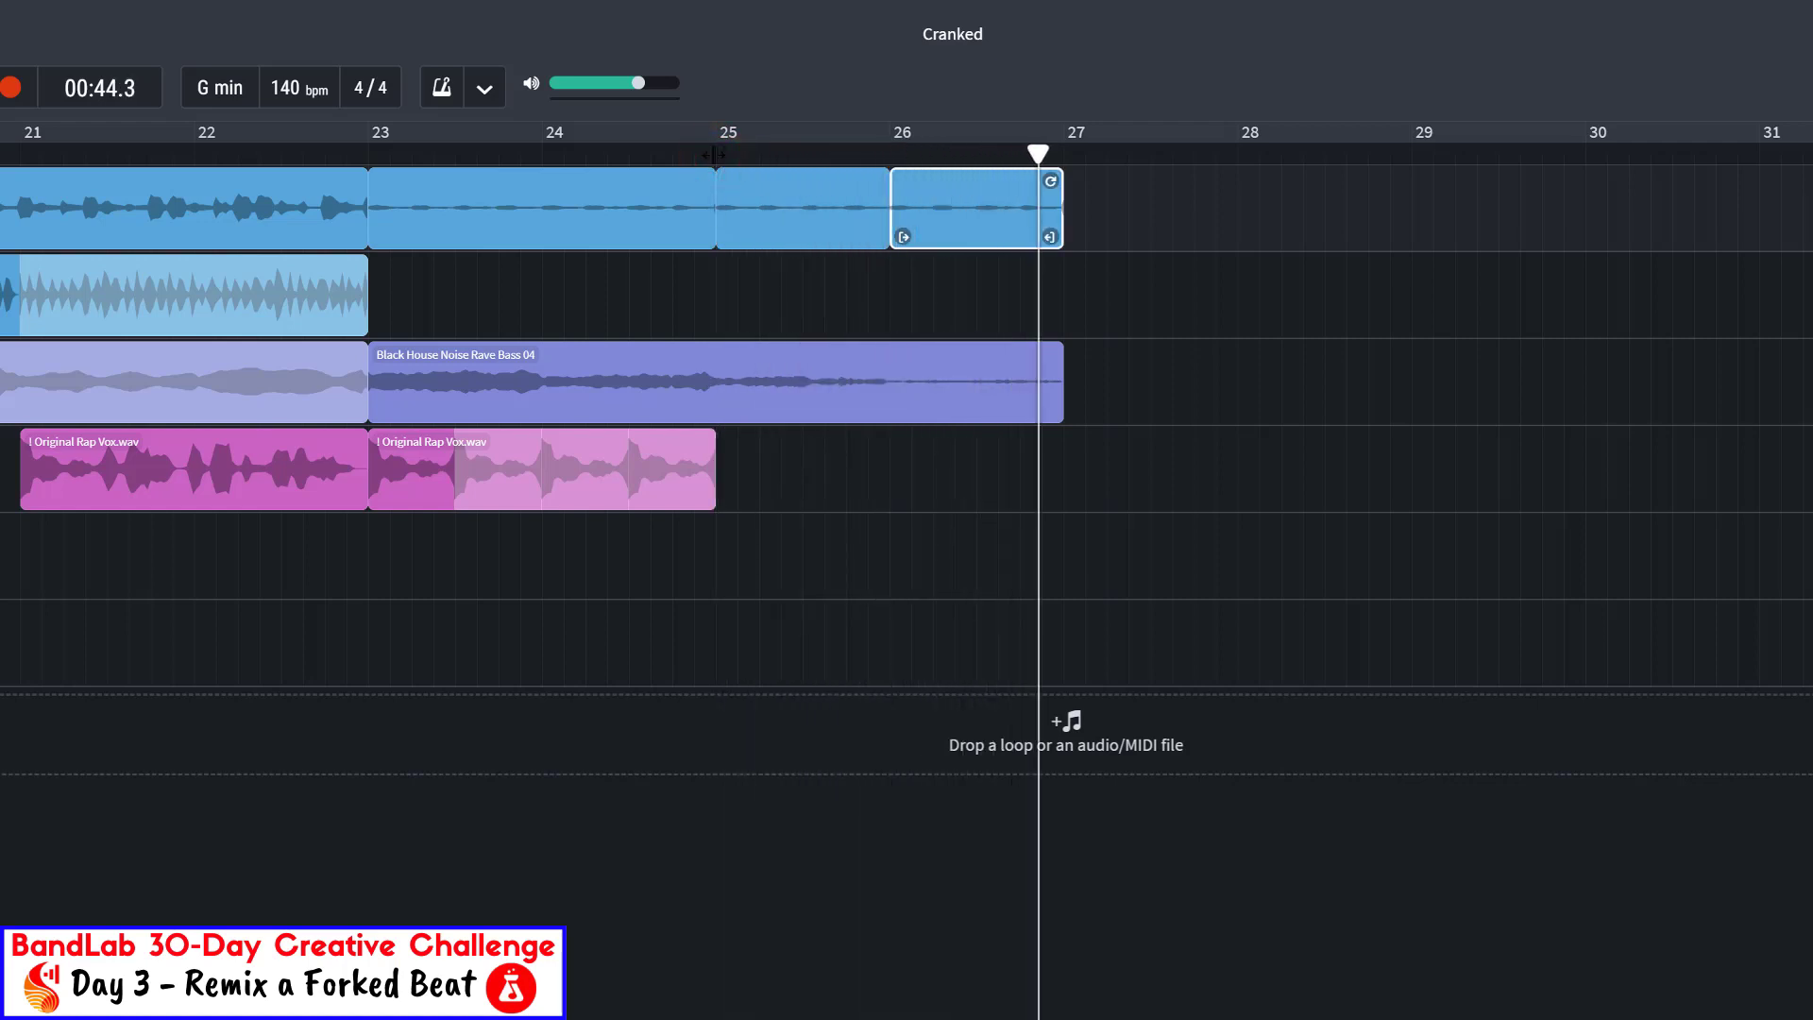
Set the grid size to 1/4, trim the Underground Trap Vol. 2 region at bar 25 to one beat and loop it up to bar 26
left_click(763, 186)
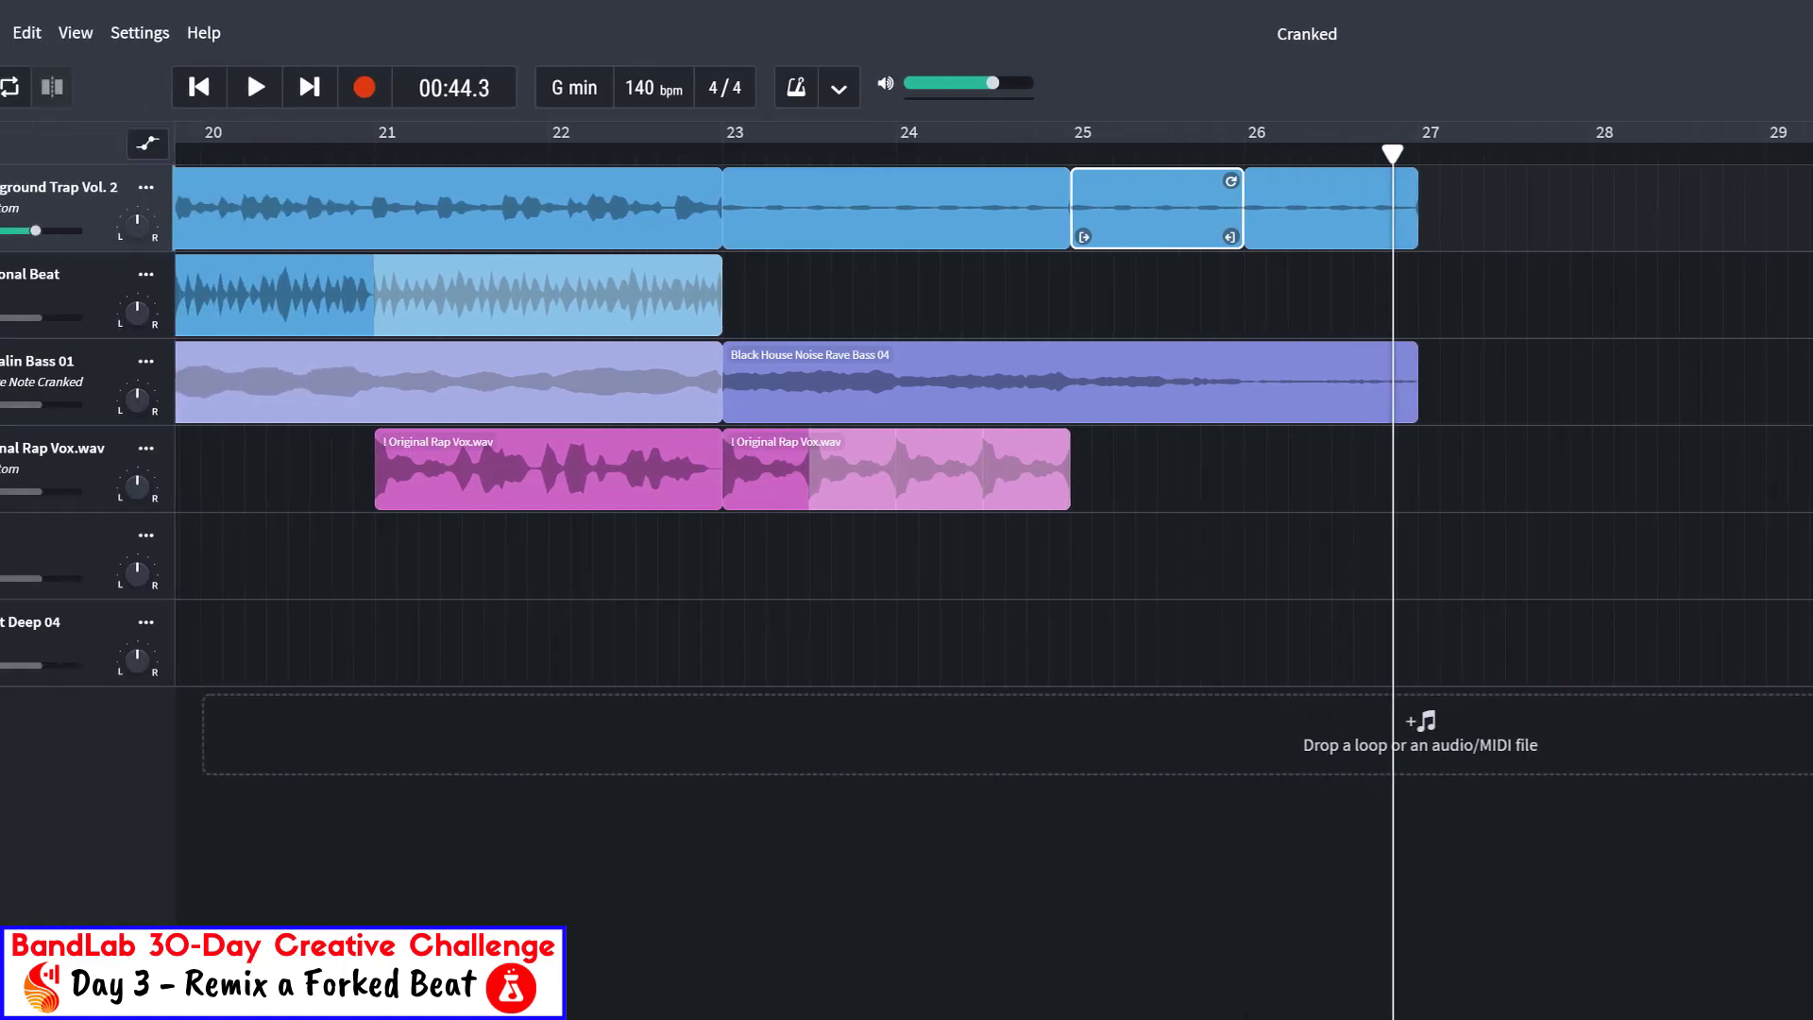
scroll(1324, 296, "up", 2)
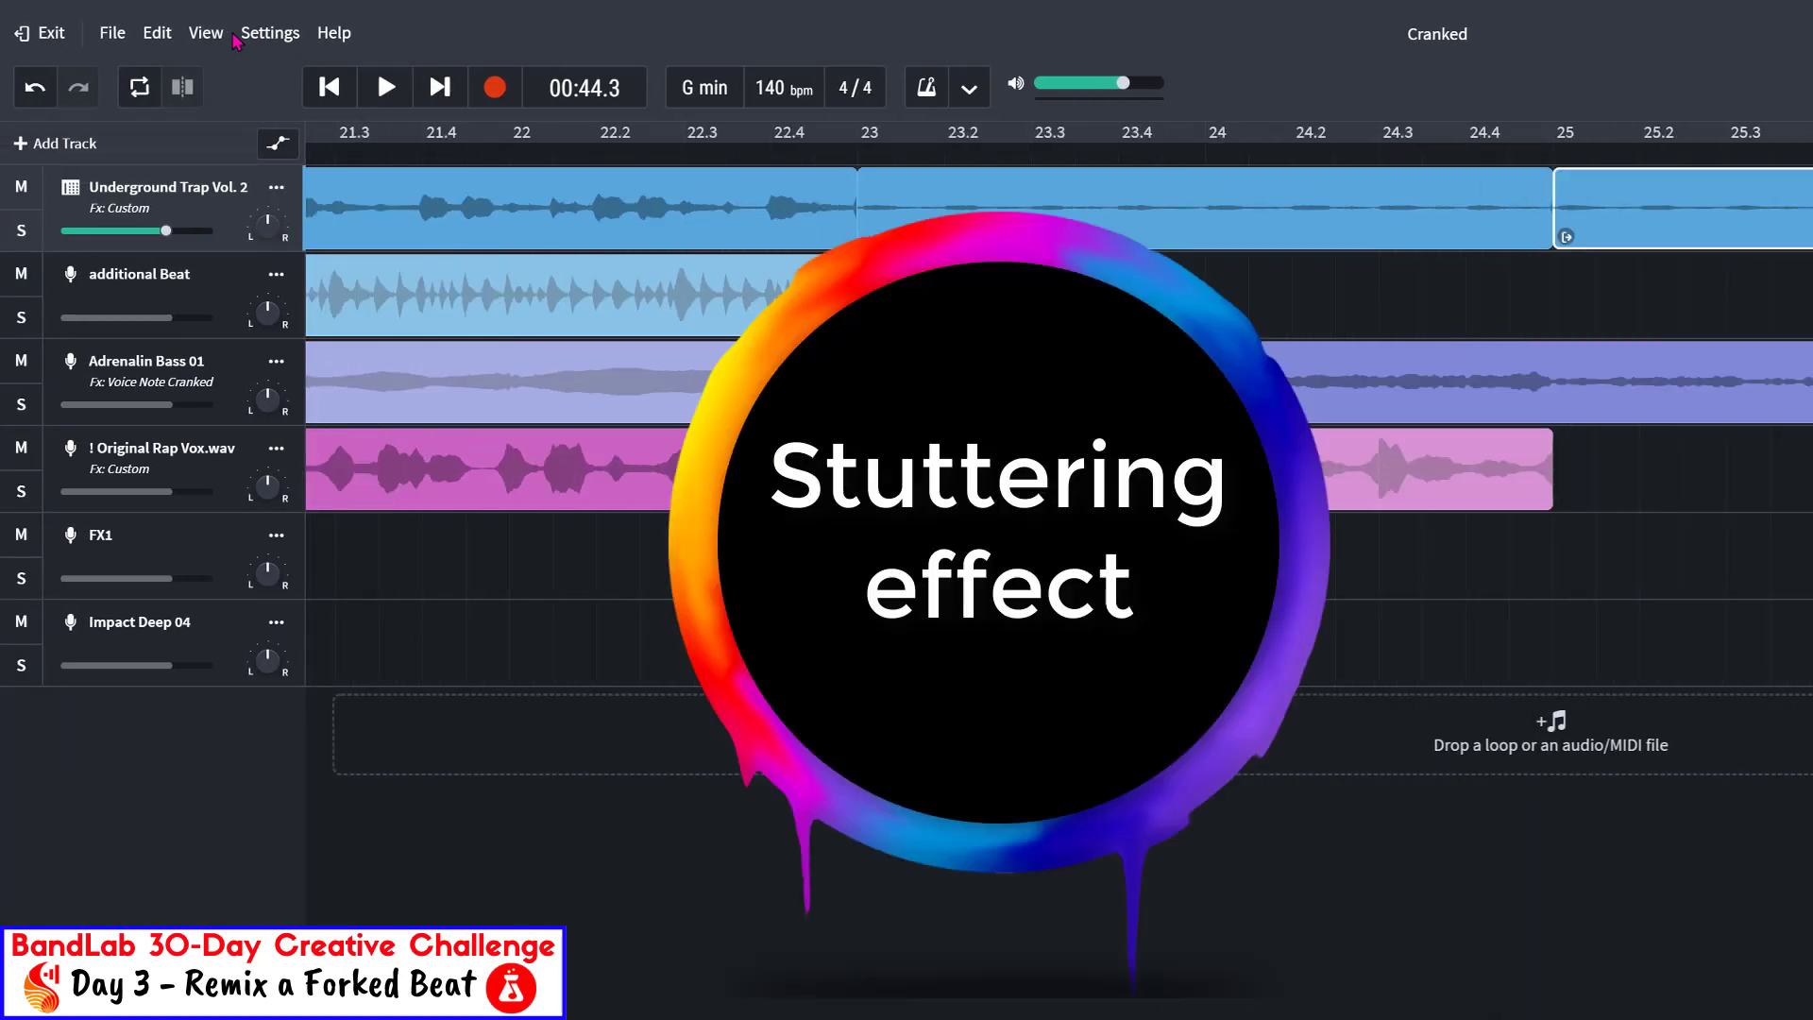
left_click(211, 34)
mouse_move(265, 125)
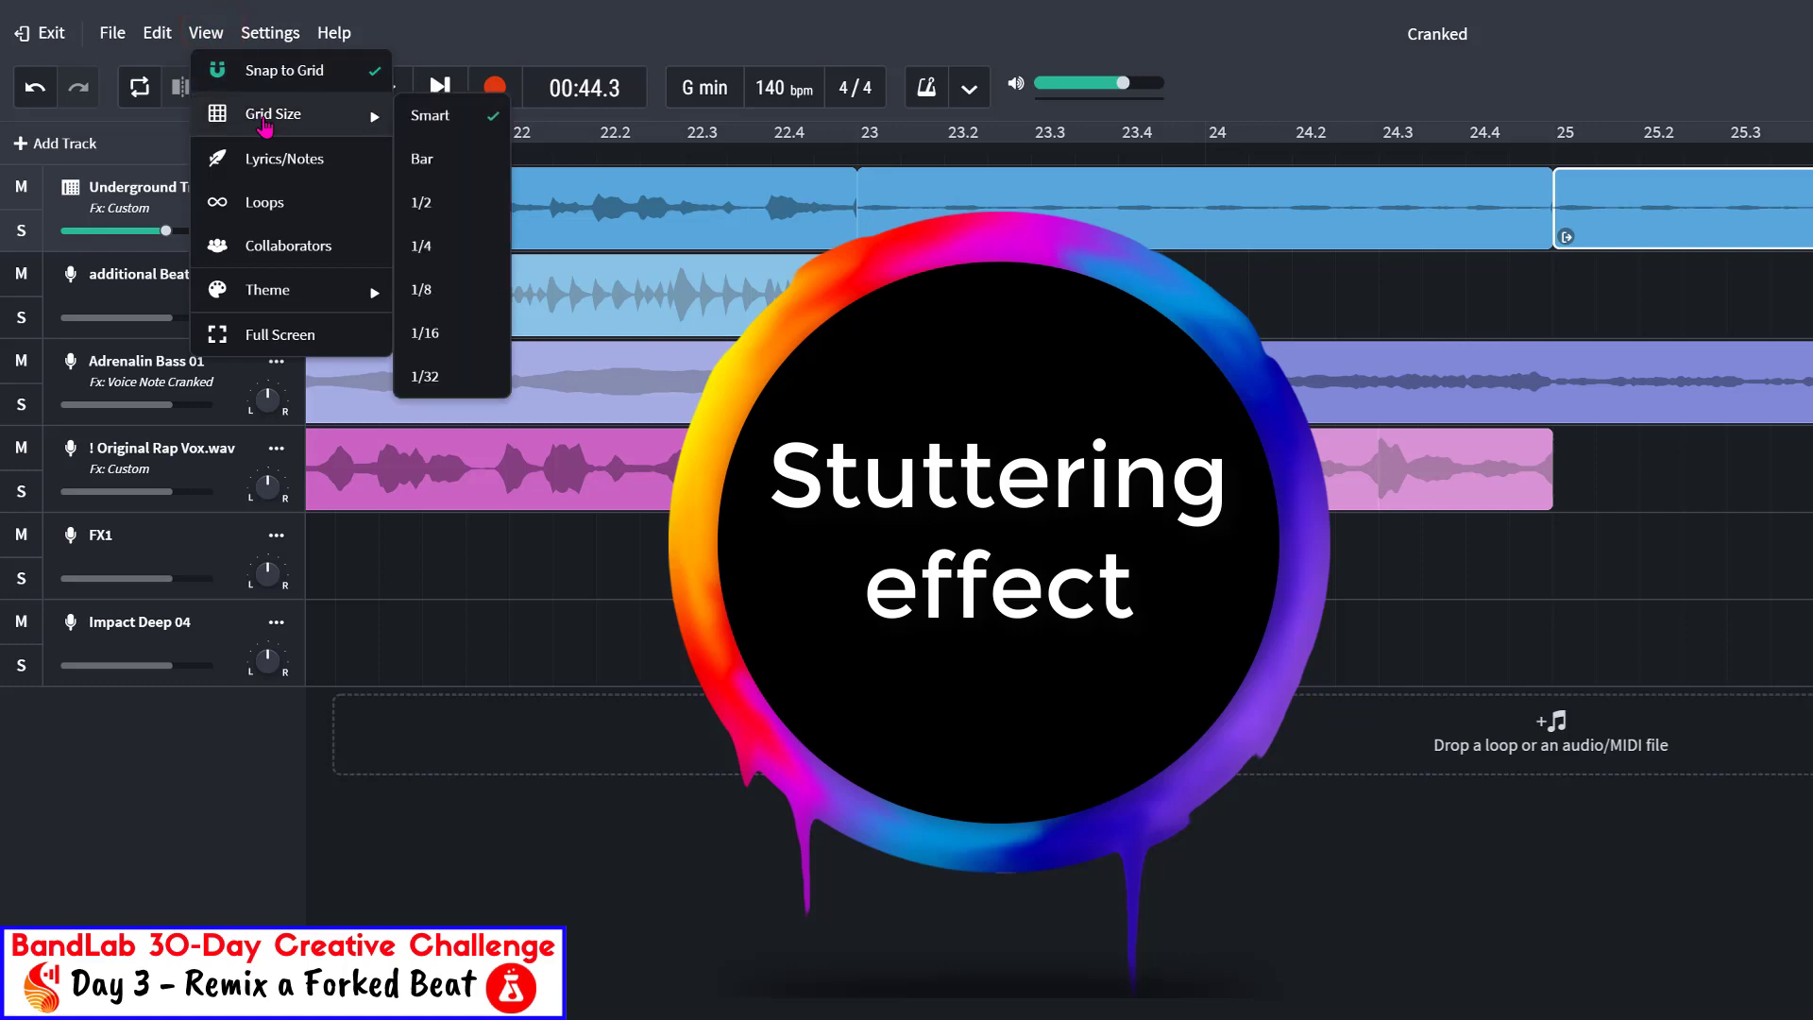
left_click(434, 242)
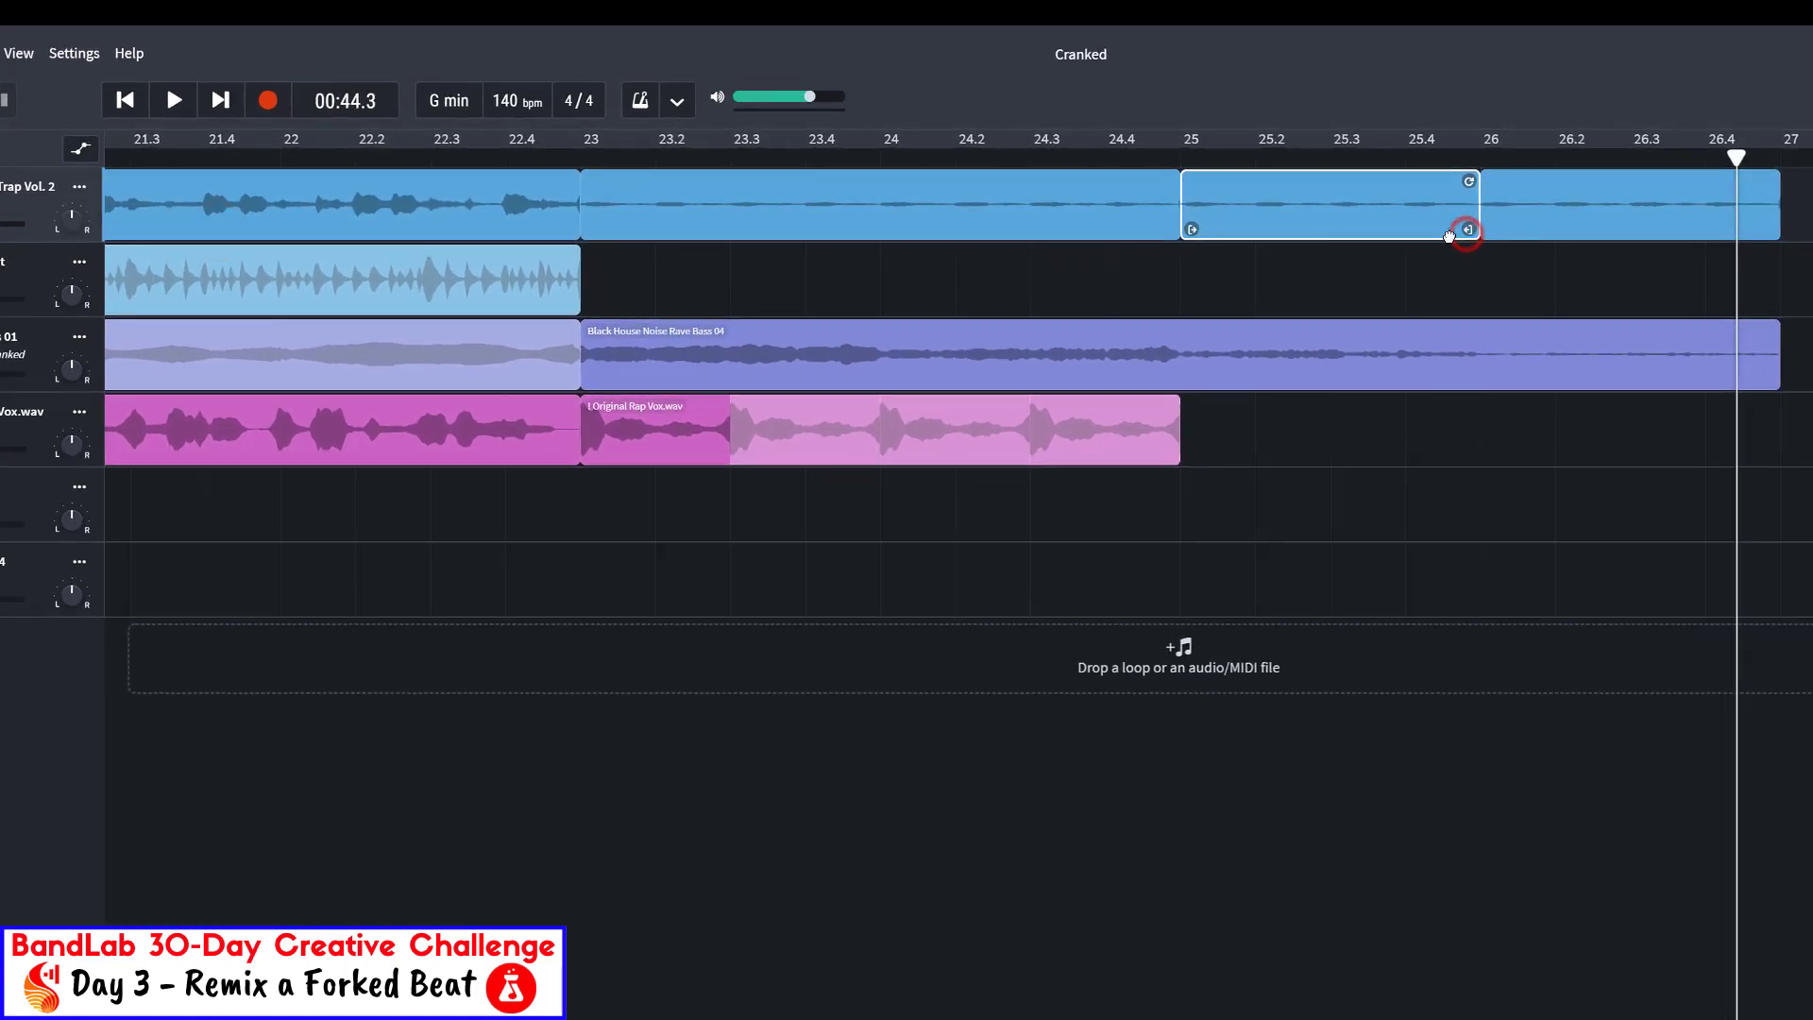
left_click_drag(1450, 236, 1274, 227)
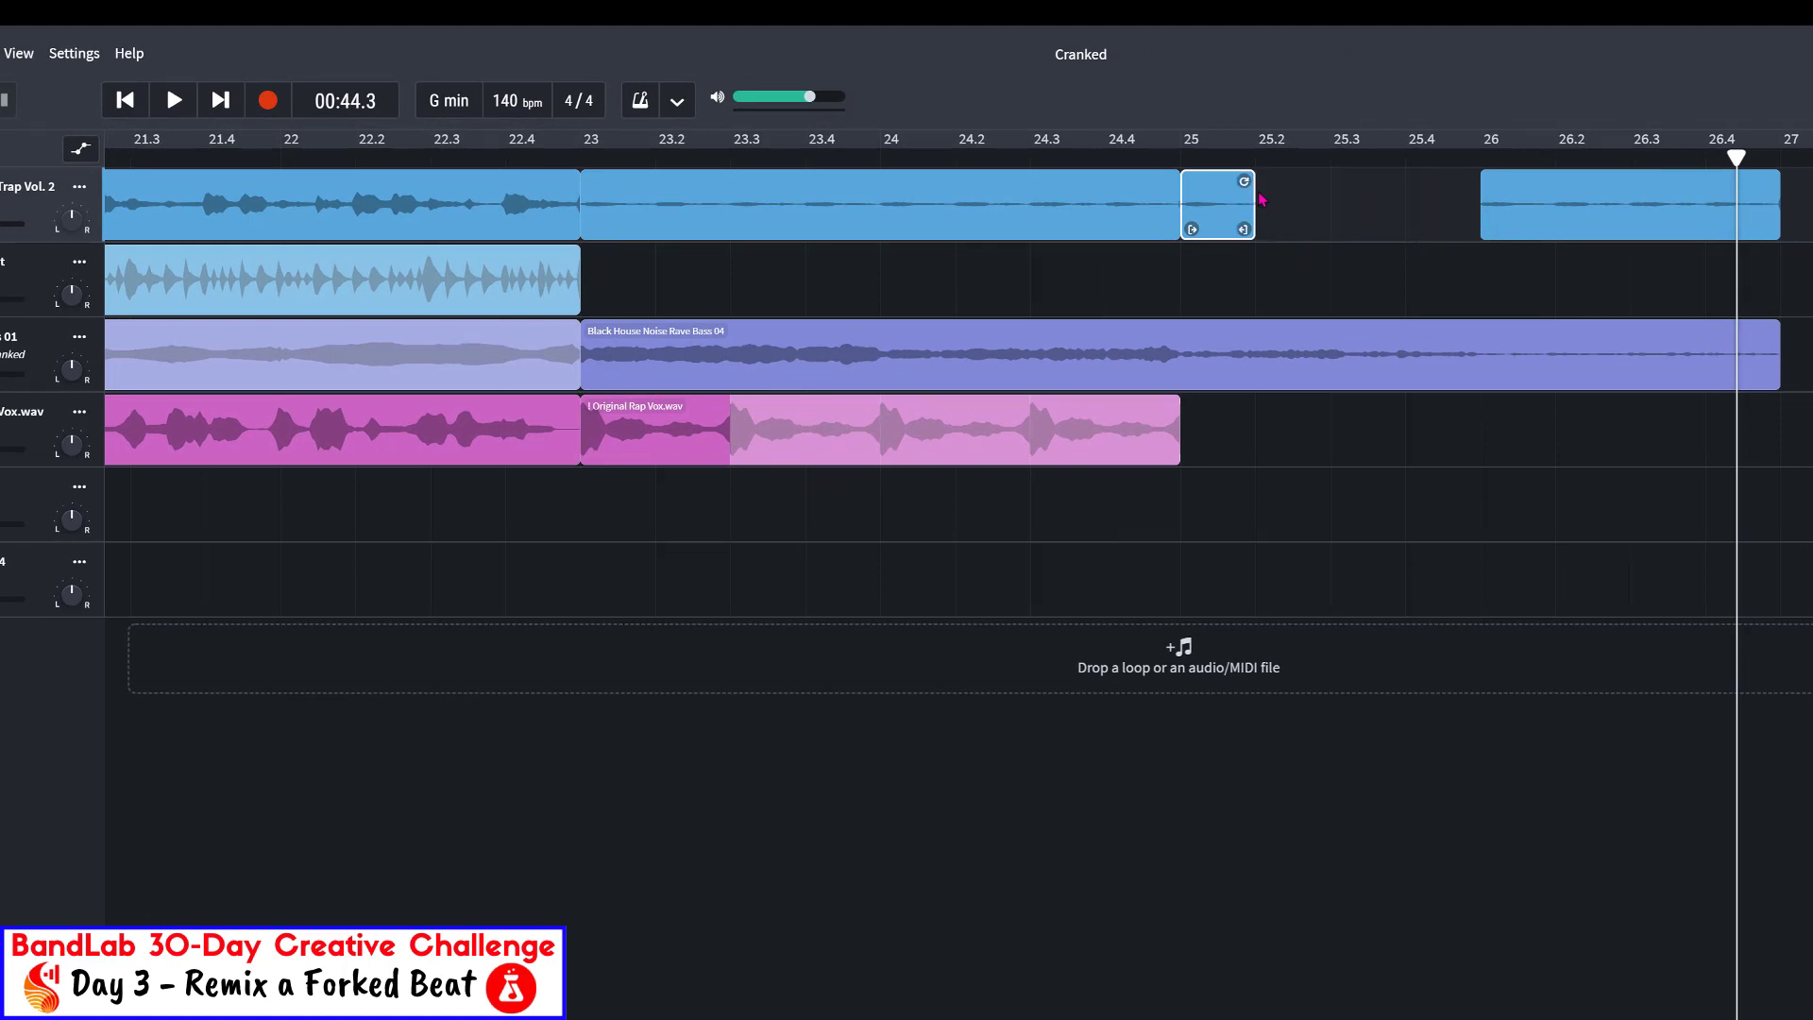
left_click_drag(1286, 189, 1437, 172)
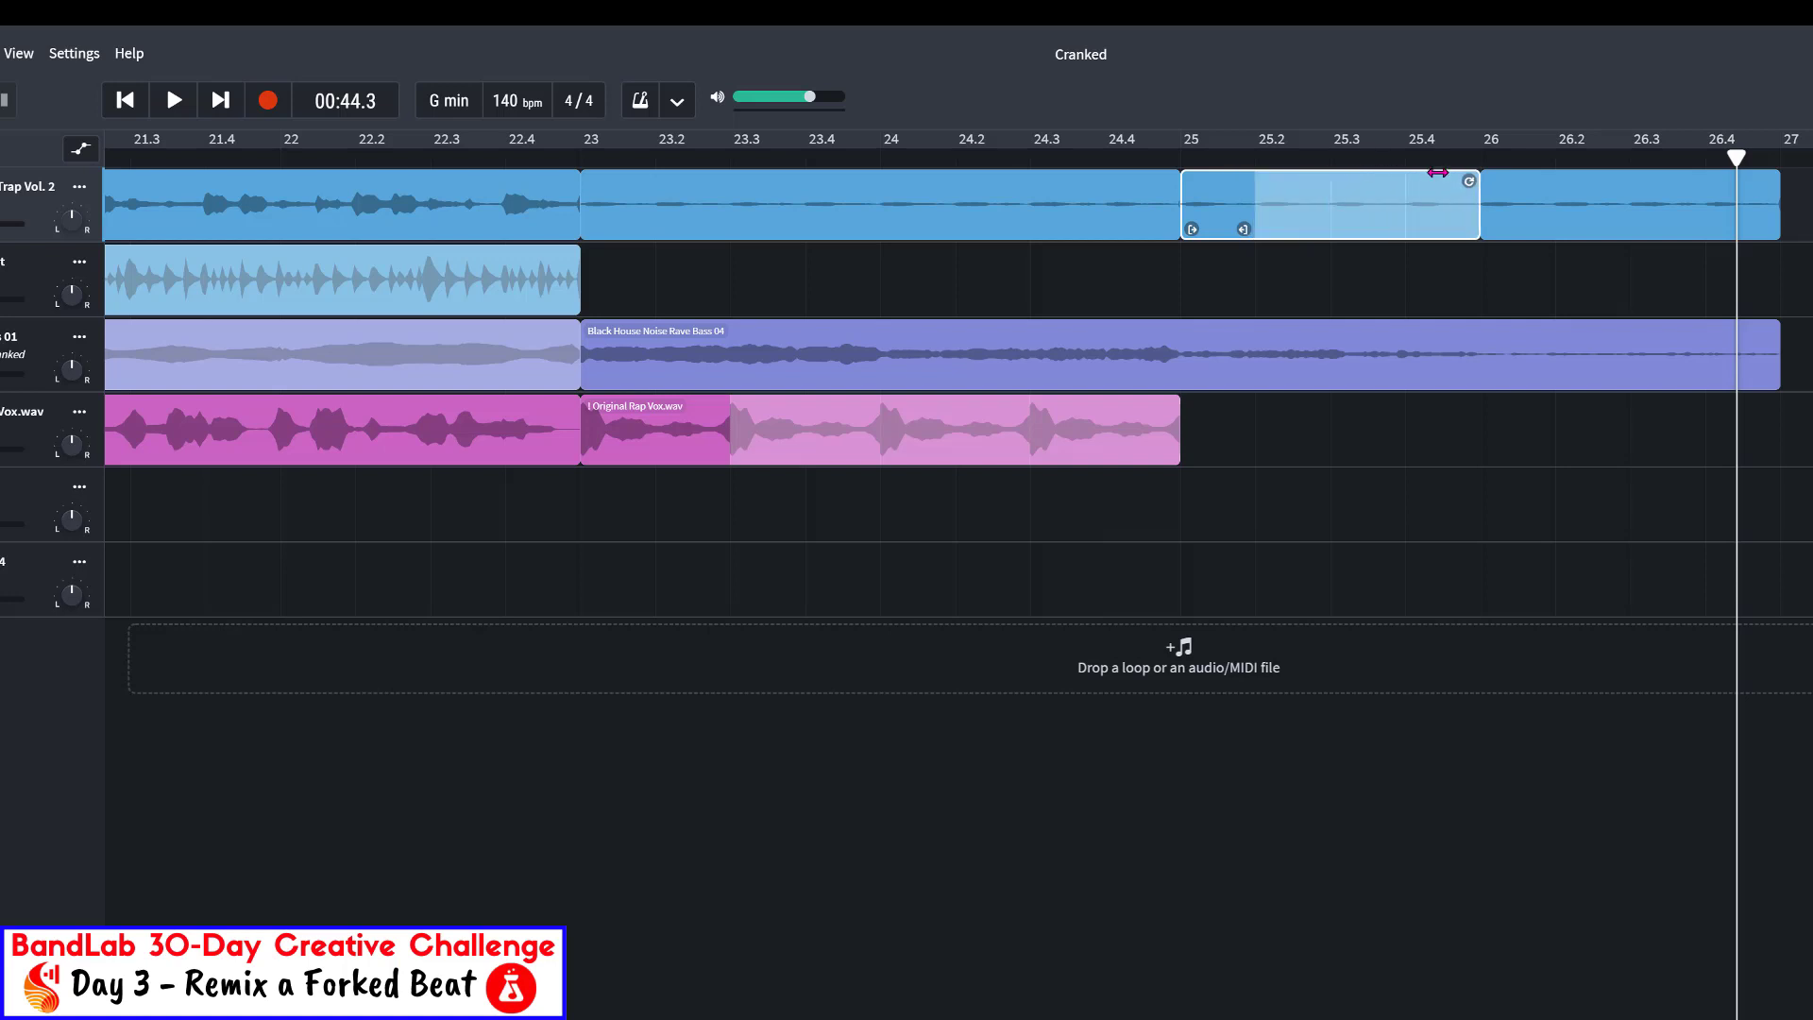
Play from bar 25 to hear the looped one-beat stutter
left_click(1181, 158)
key("space")
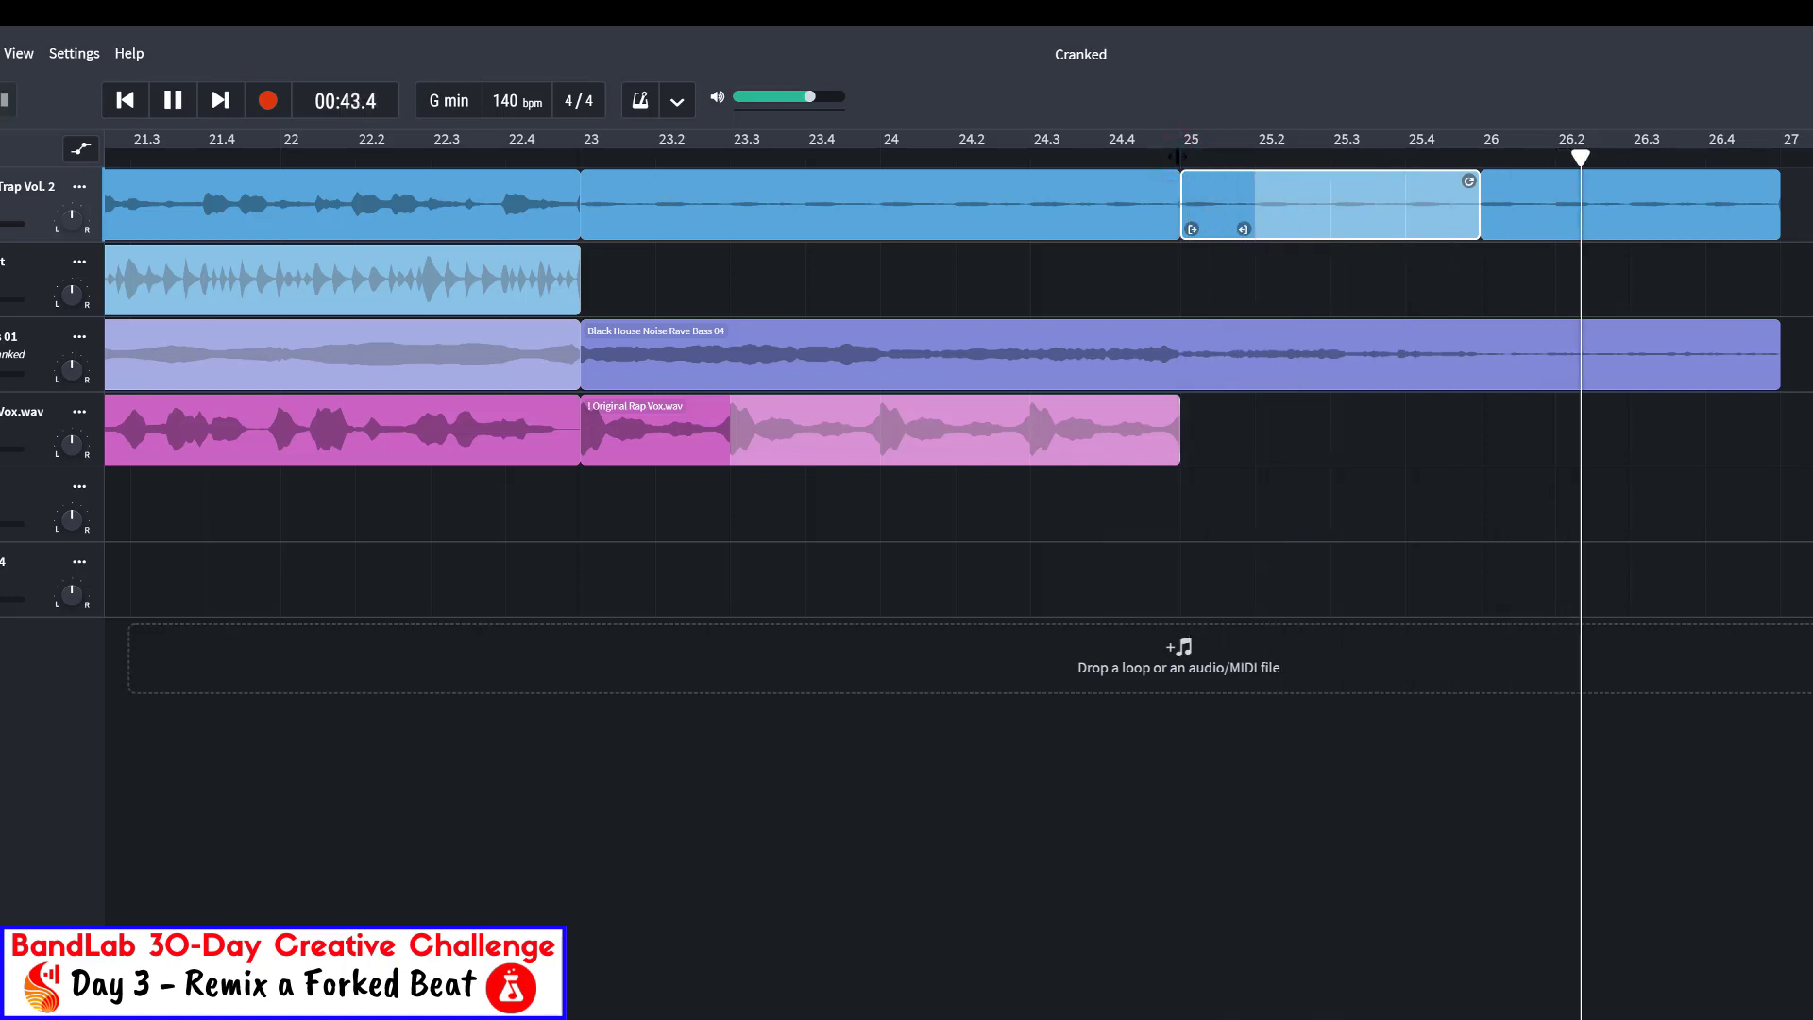
key("space")
Set the grid size to 1/8, trim the Underground Trap Vol. 2 region at bar 26 to half a beat and loop it up to bar 27
left_click(1518, 196)
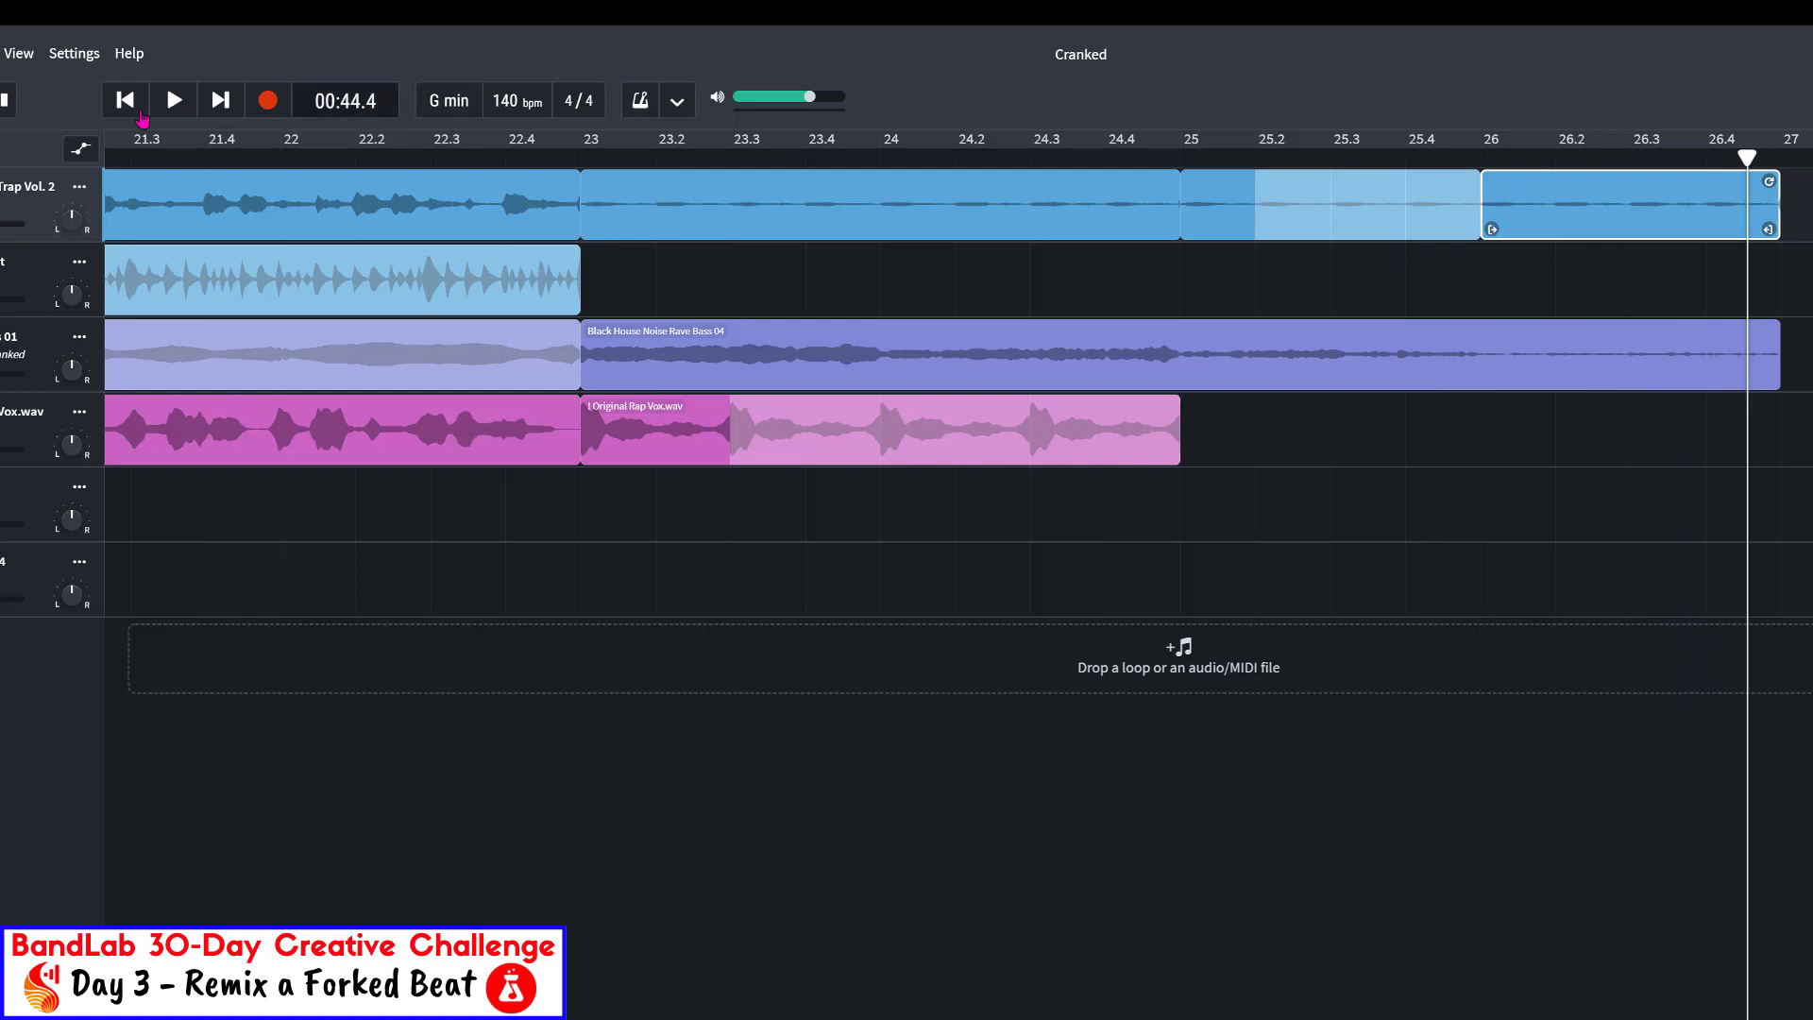
left_click(25, 53)
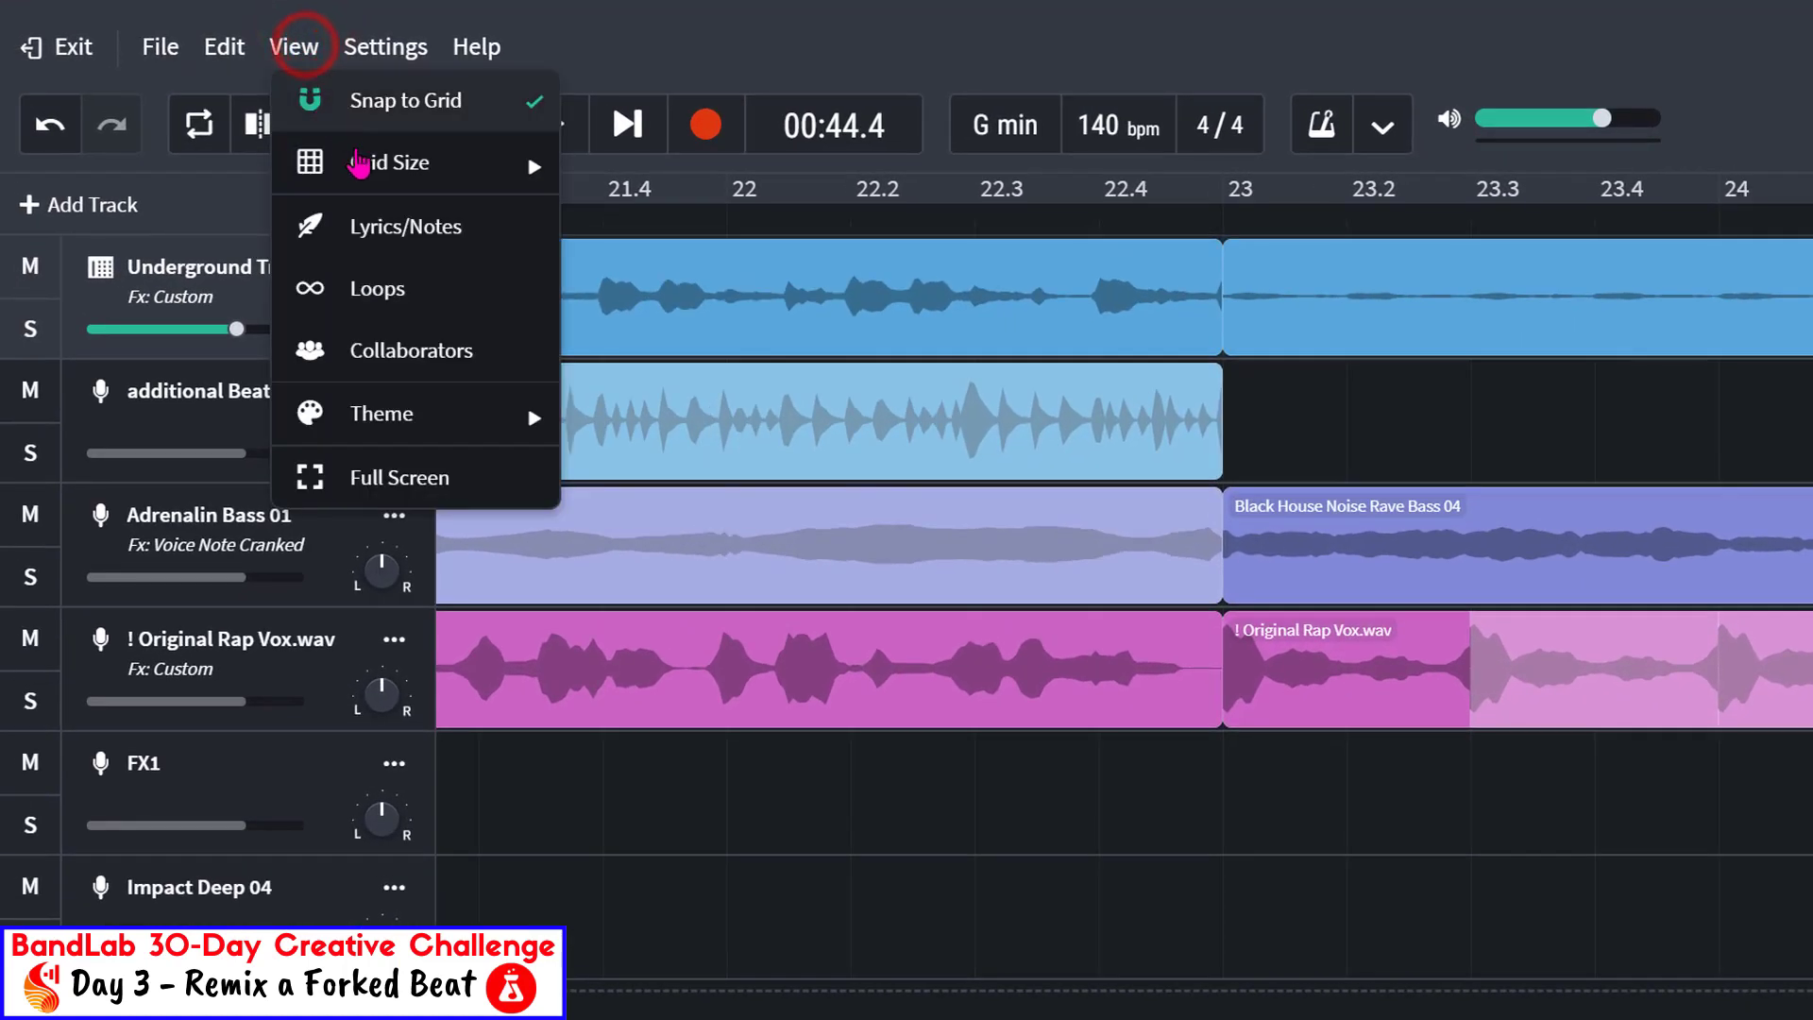
mouse_move(106, 137)
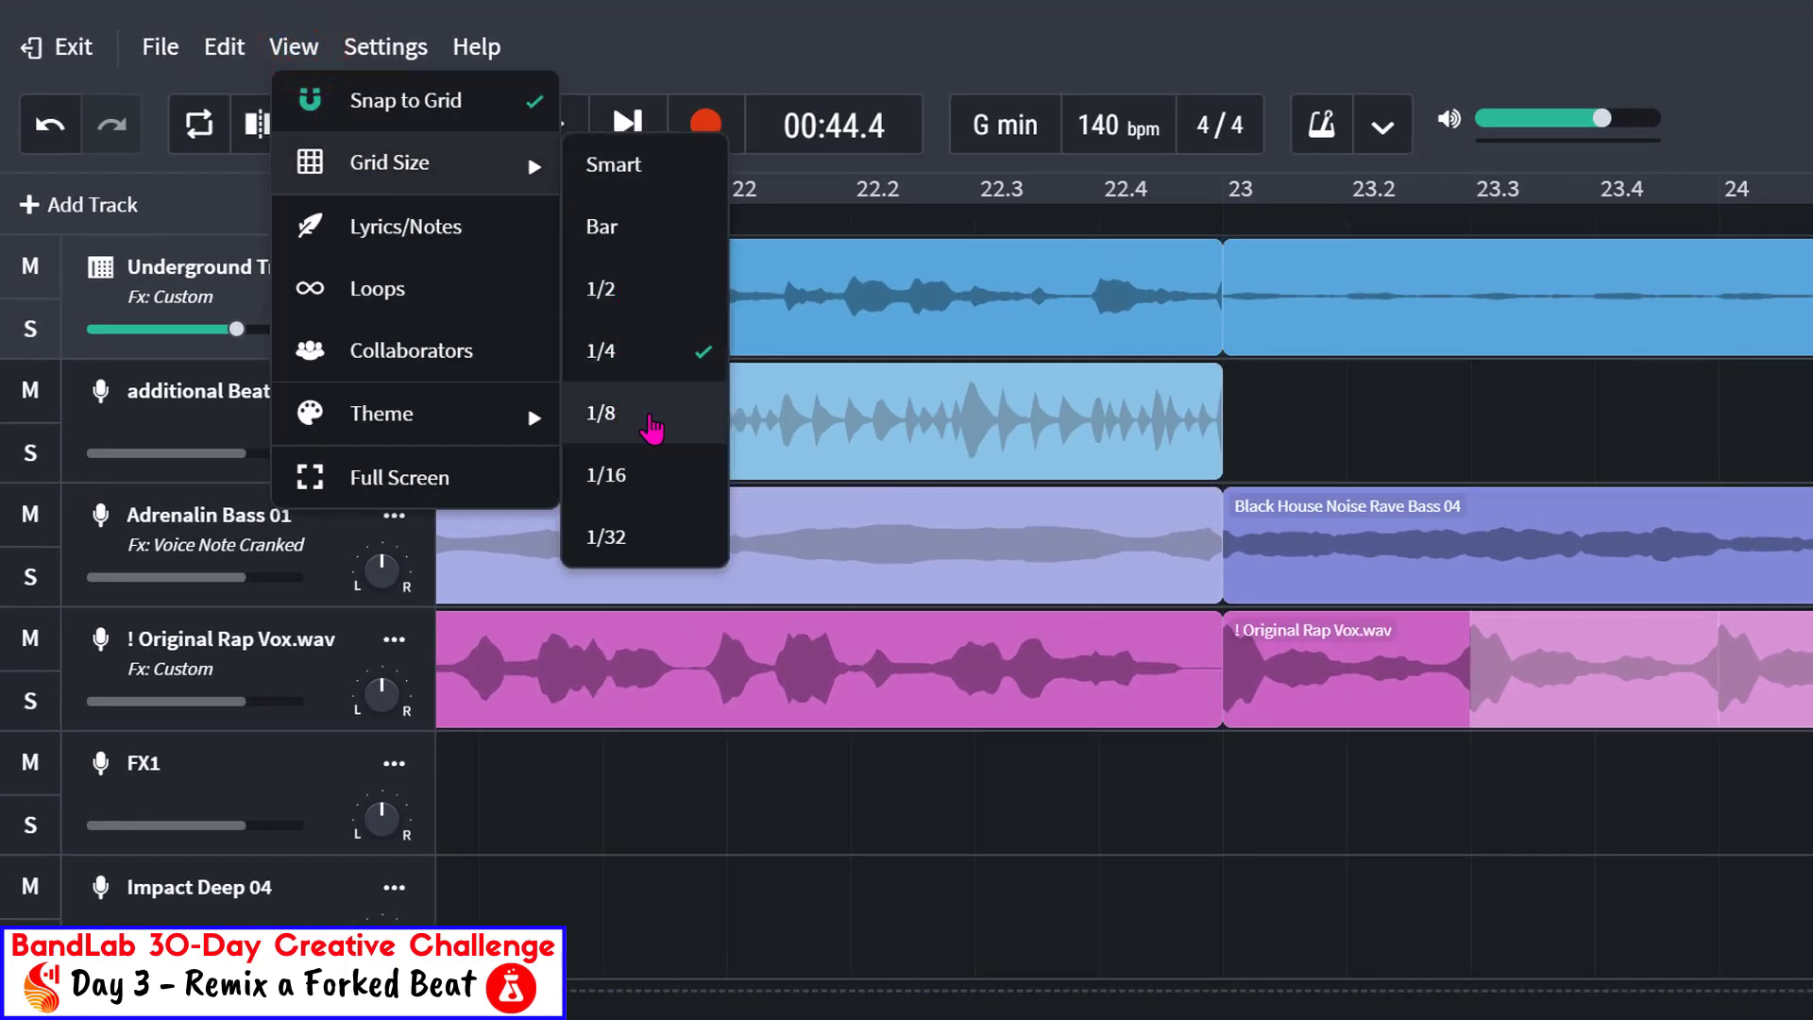
left_click(651, 425)
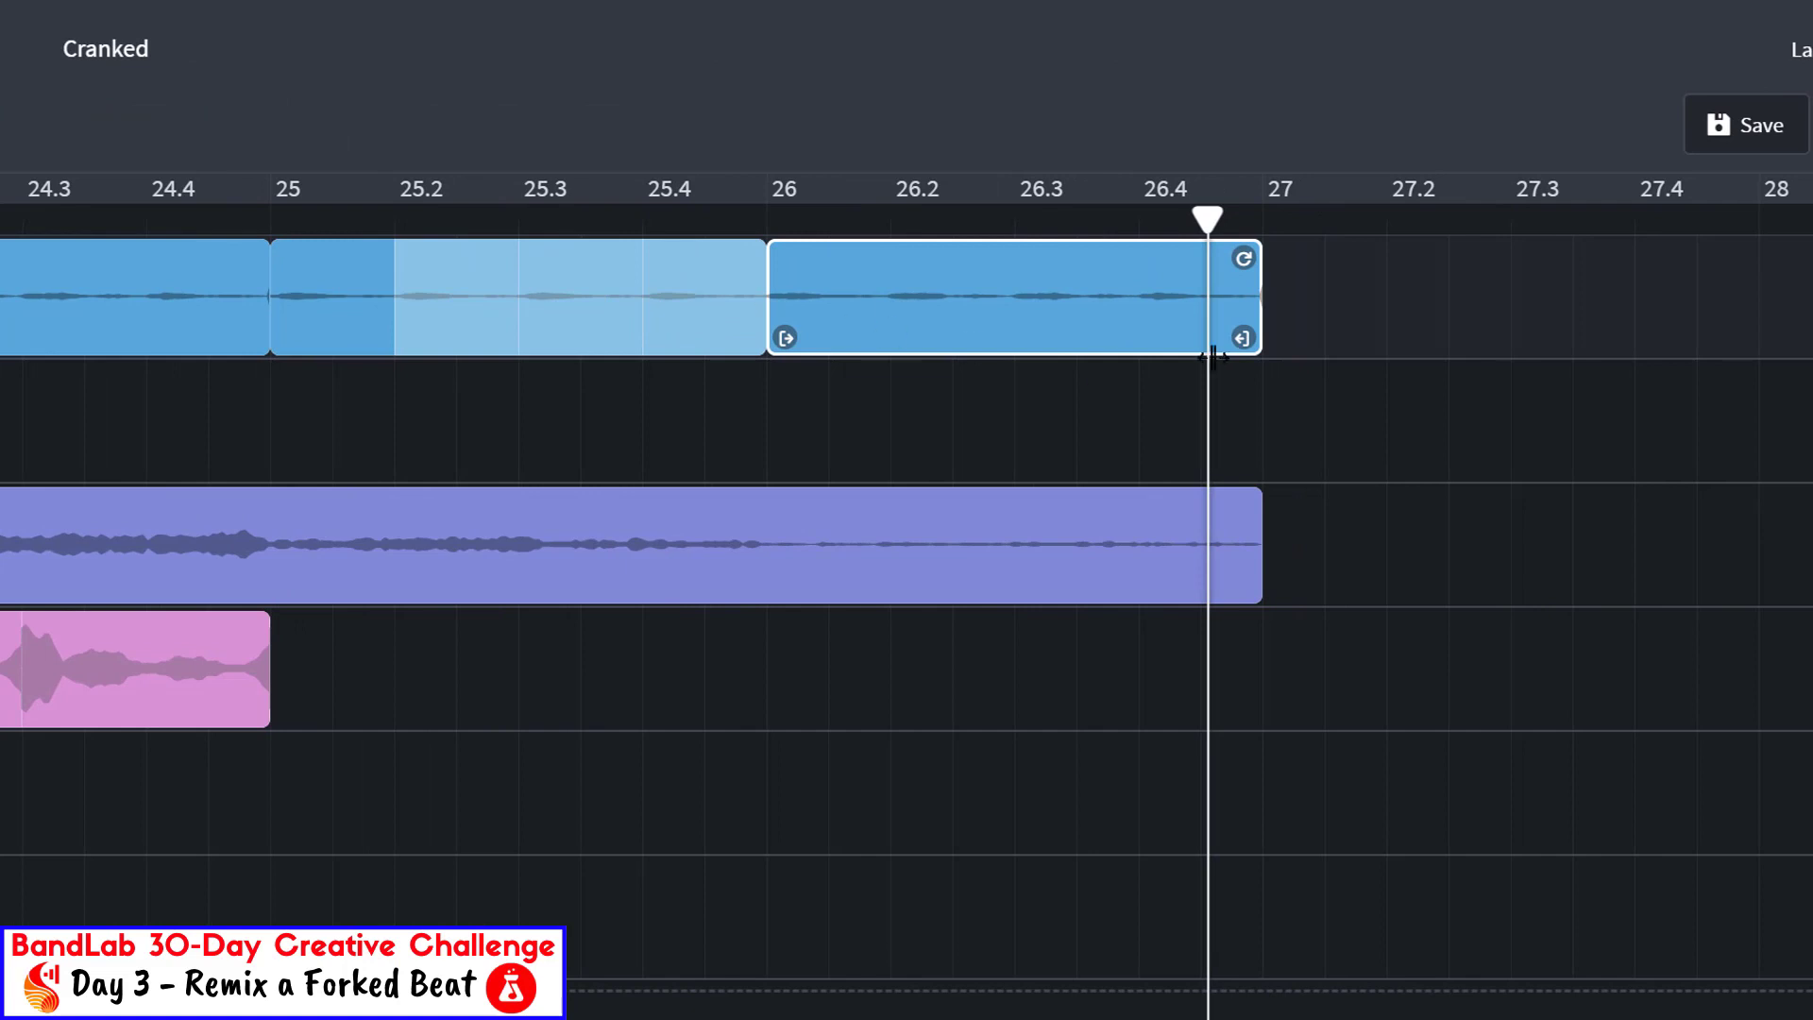
left_click_drag(1247, 331, 850, 337)
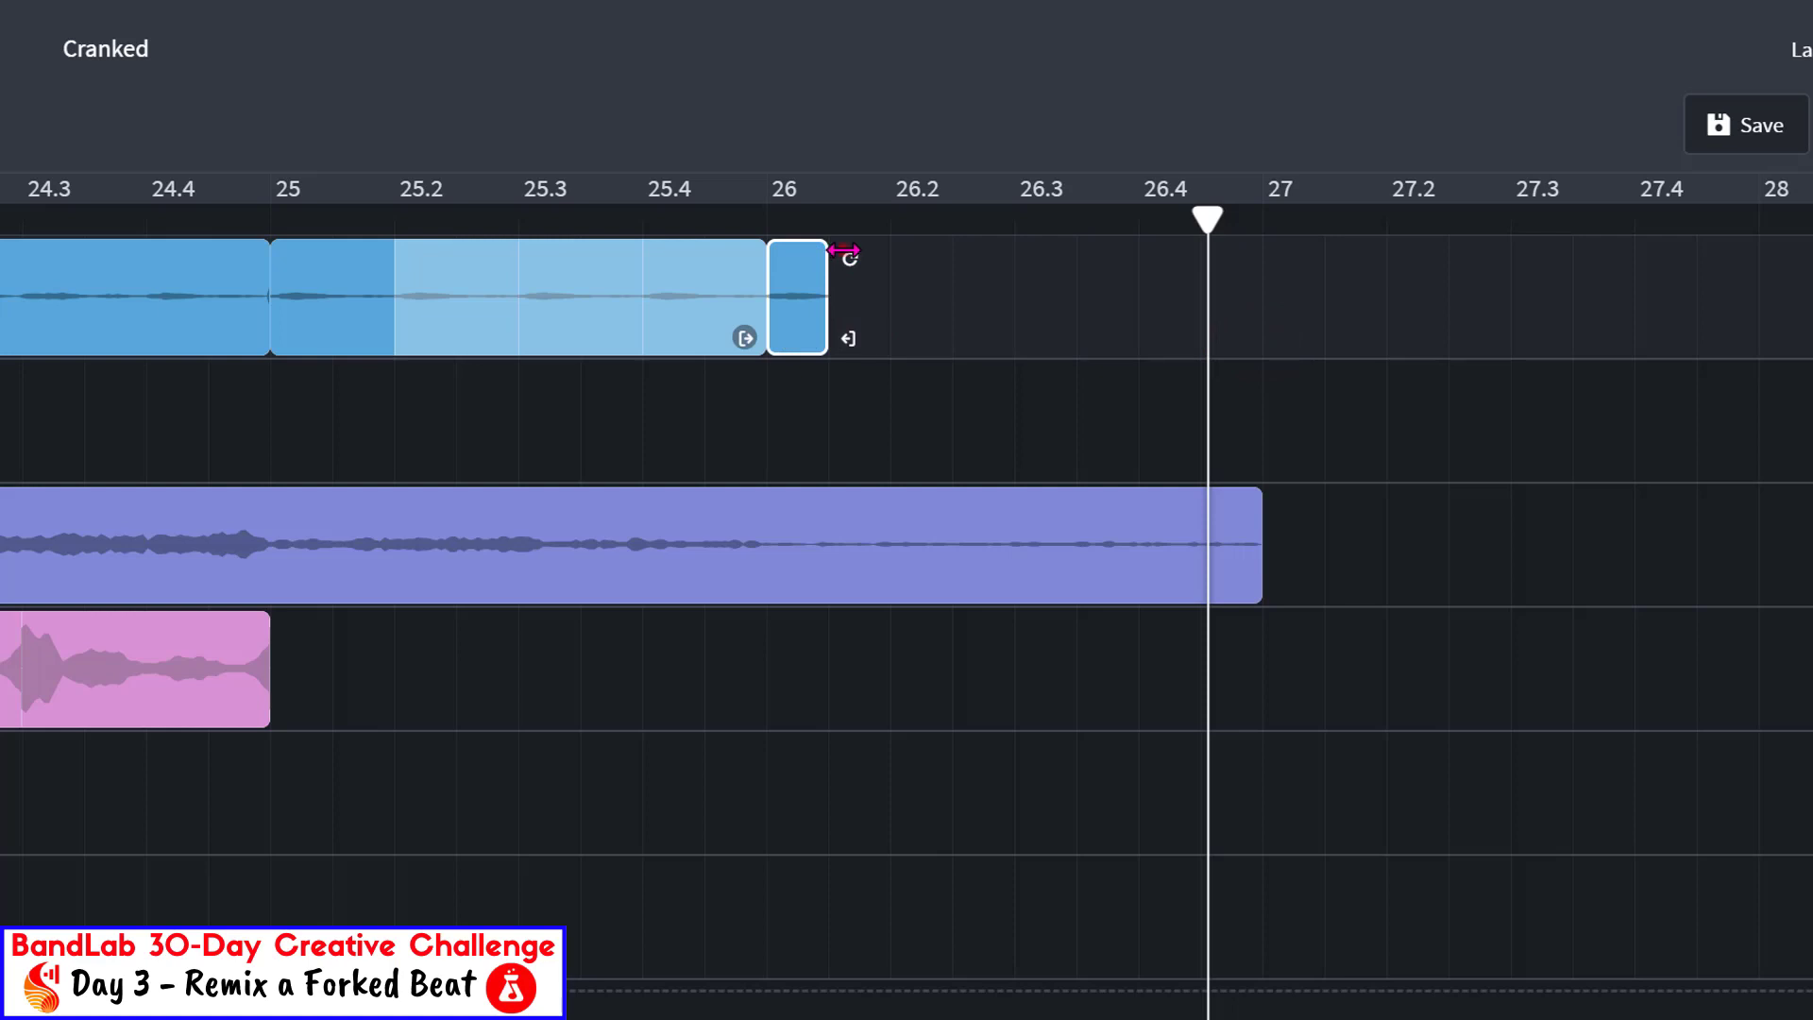
left_click_drag(843, 250, 1251, 271)
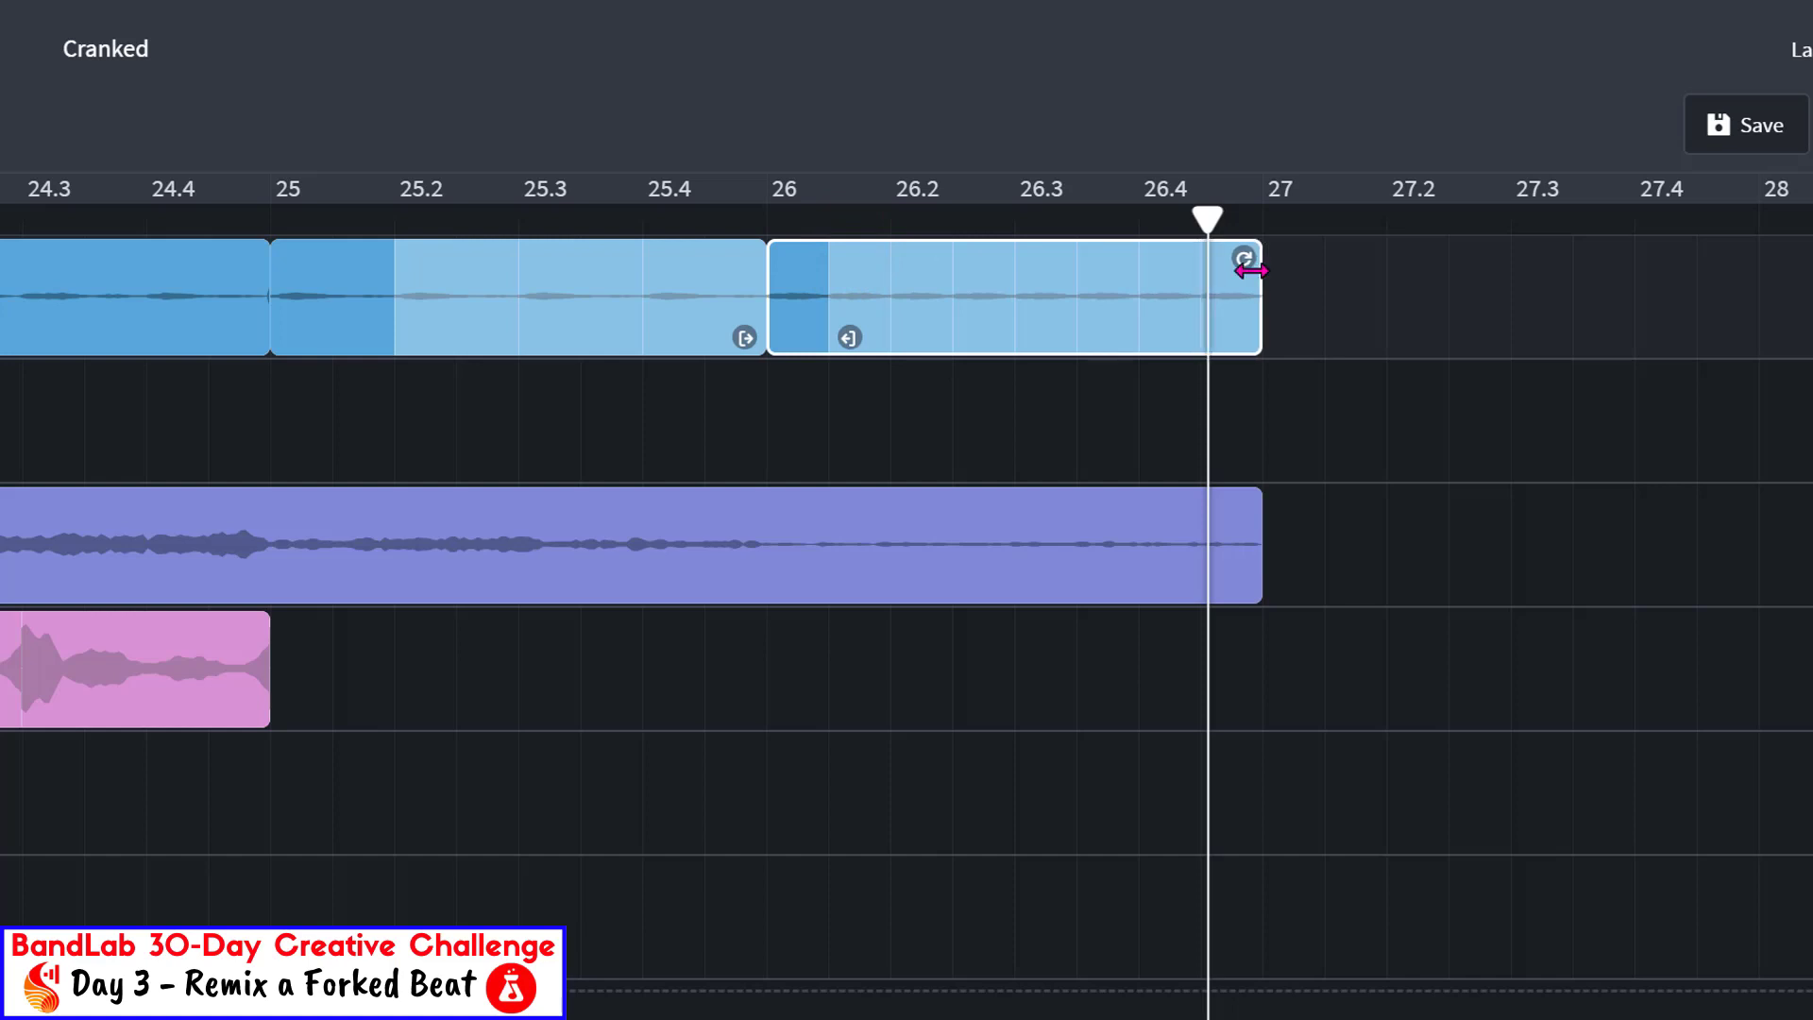
Play the faster stutter from bar 26 and save the project
left_click(765, 218)
key("space")
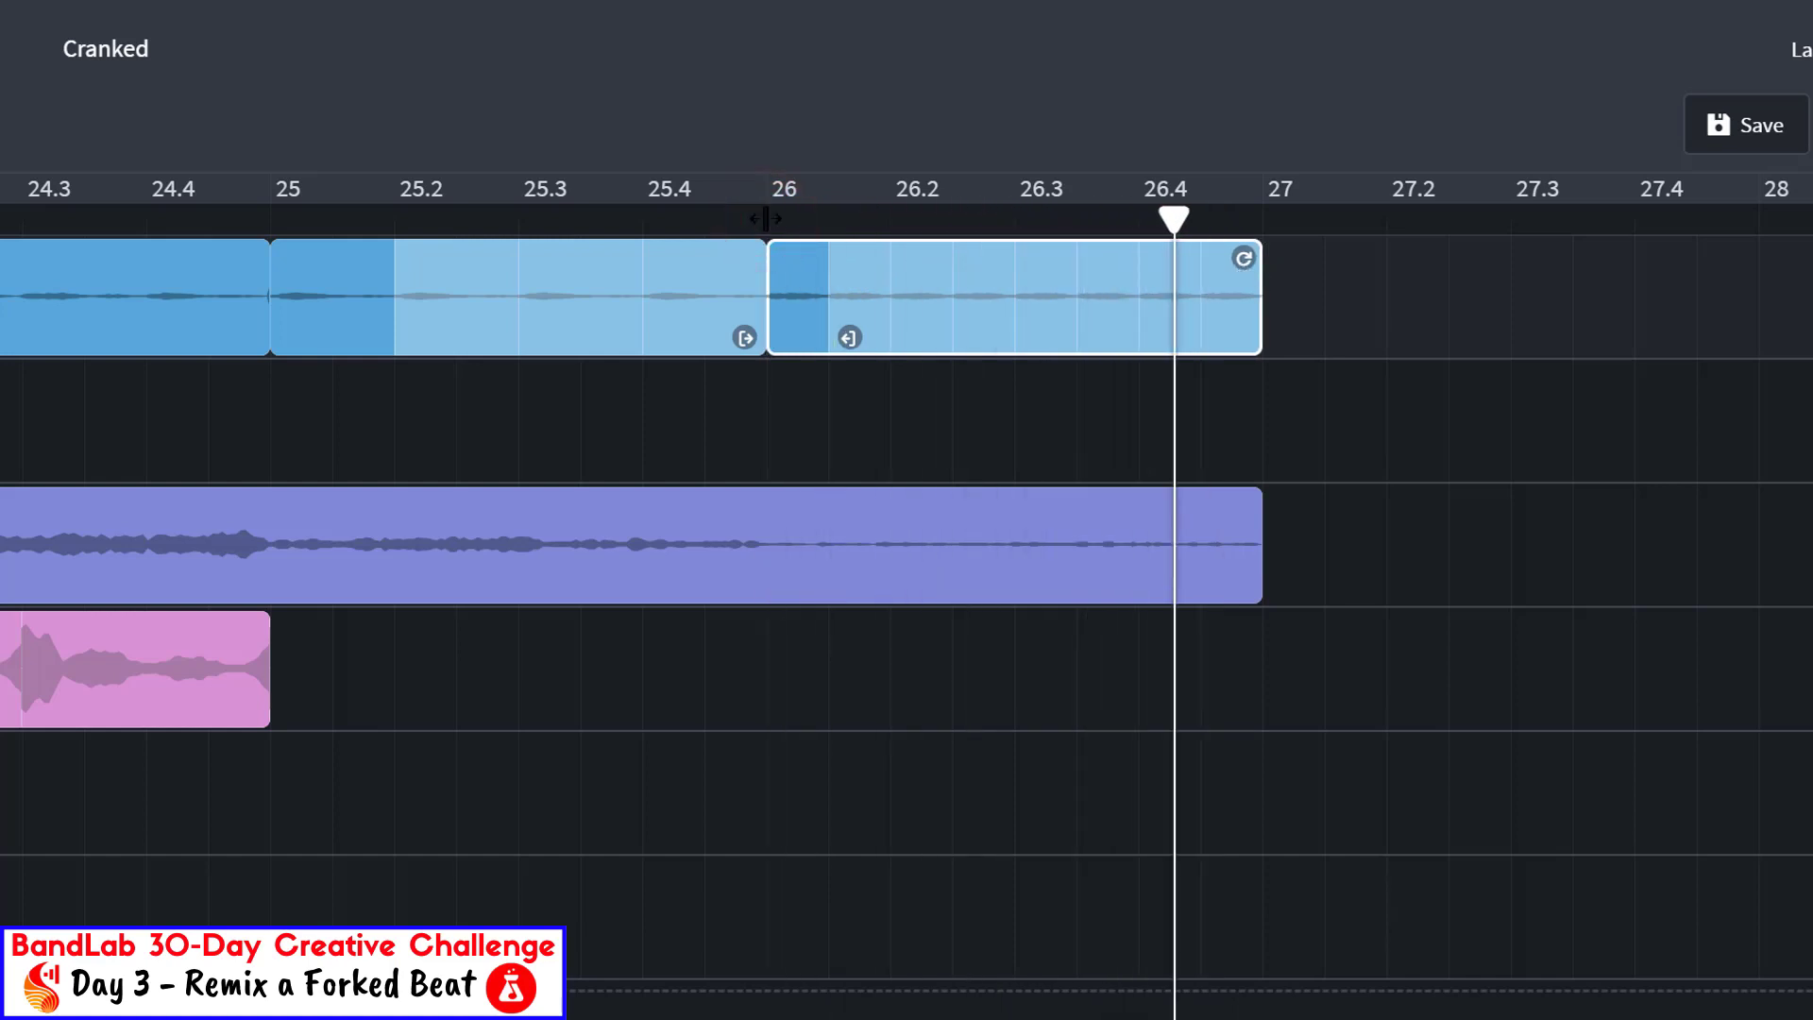
left_click(132, 180)
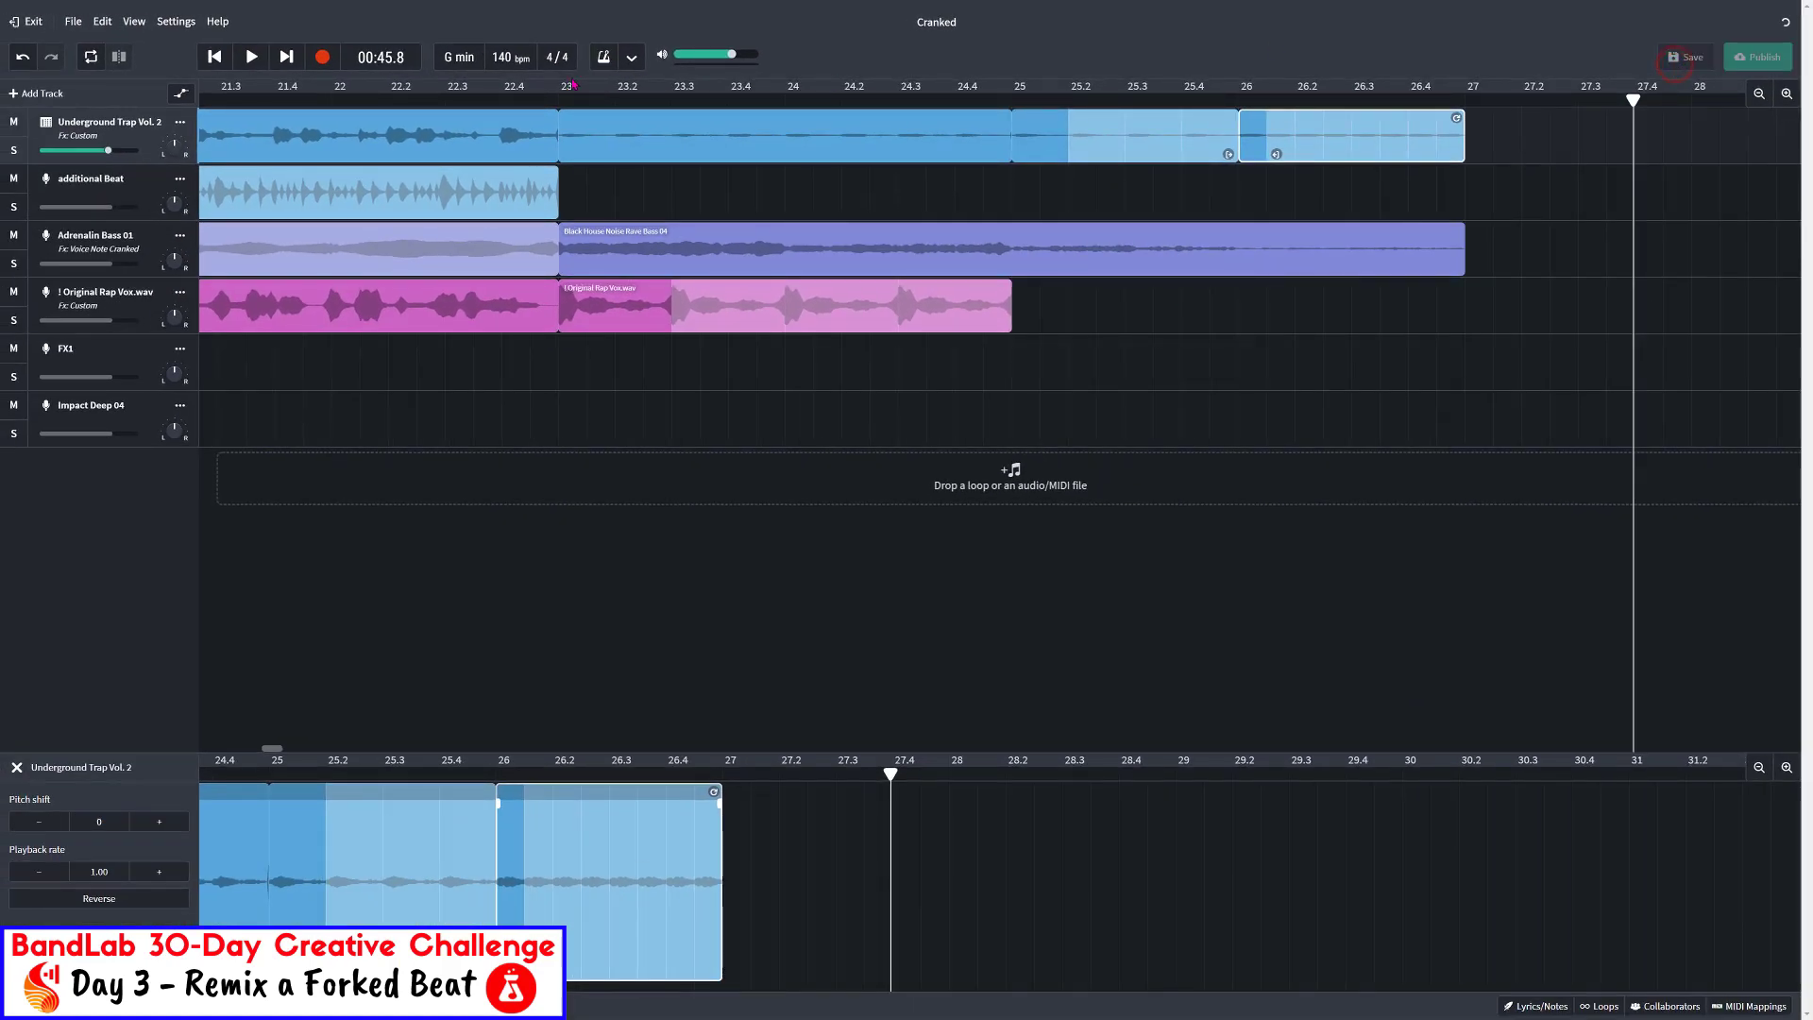
Fit the whole arrangement in view and play it from the beginning
left_click(573, 86)
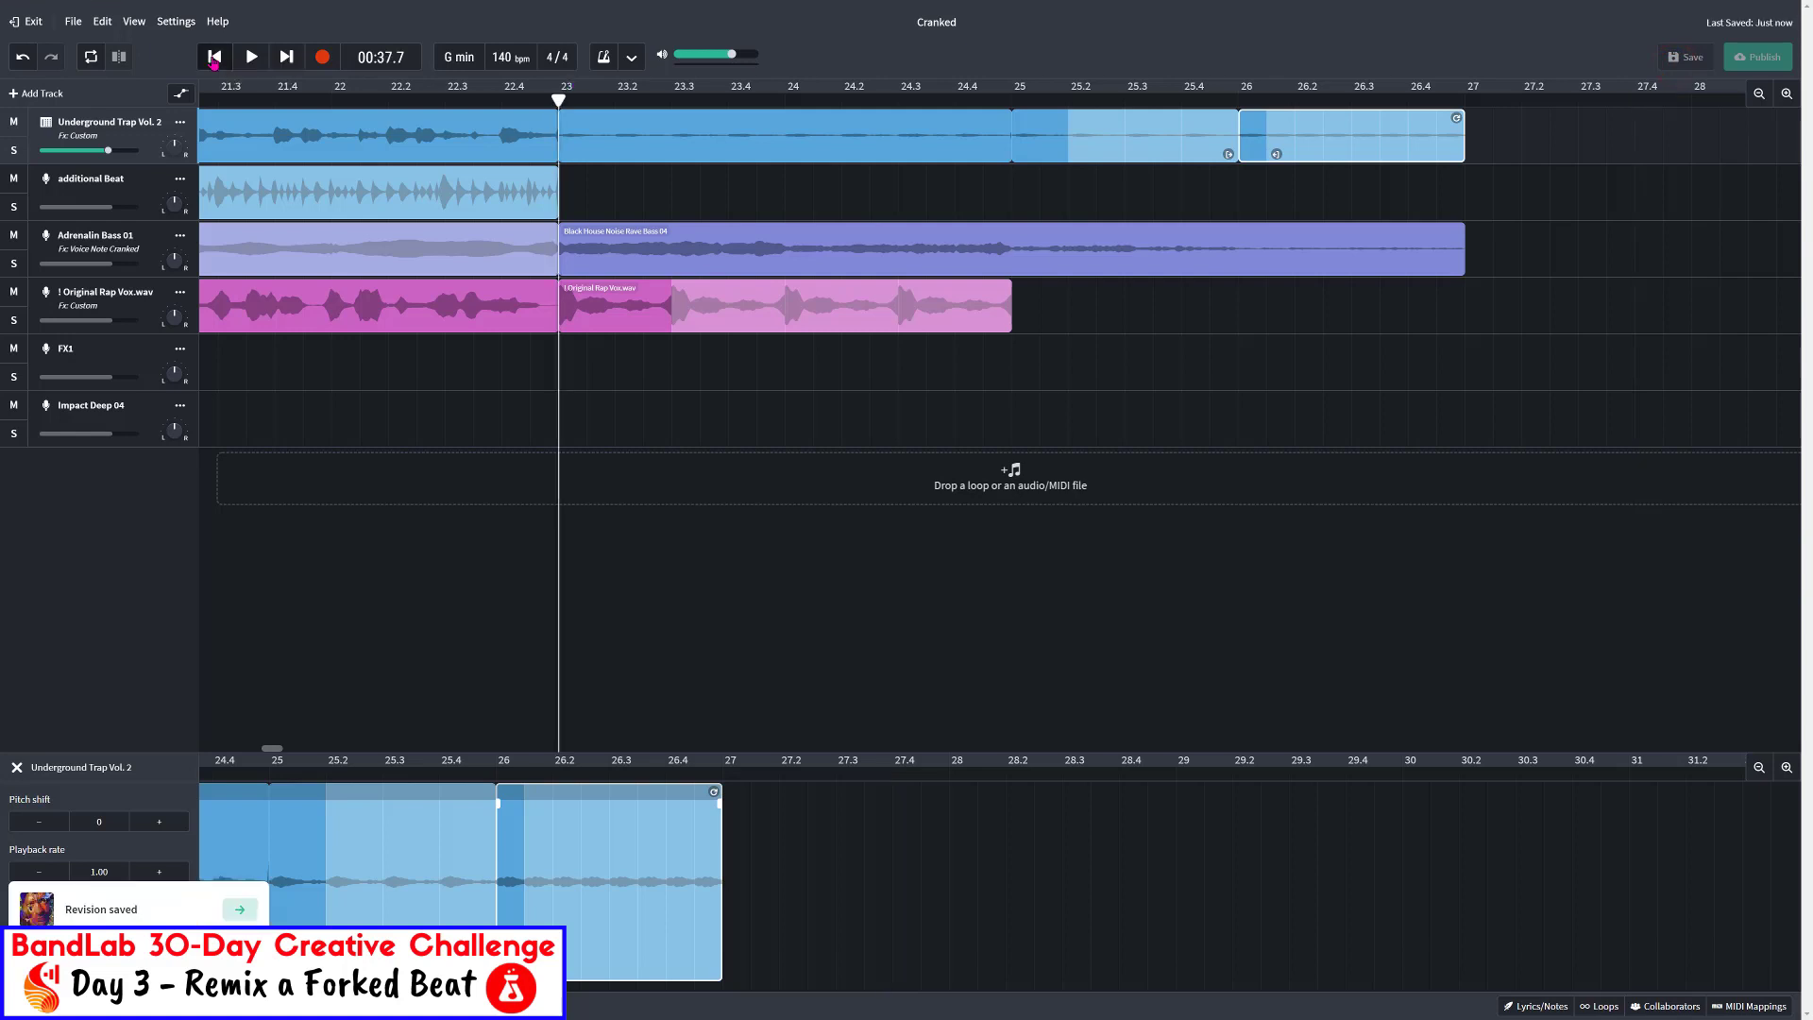
left_click(1758, 92)
left_click(1758, 93)
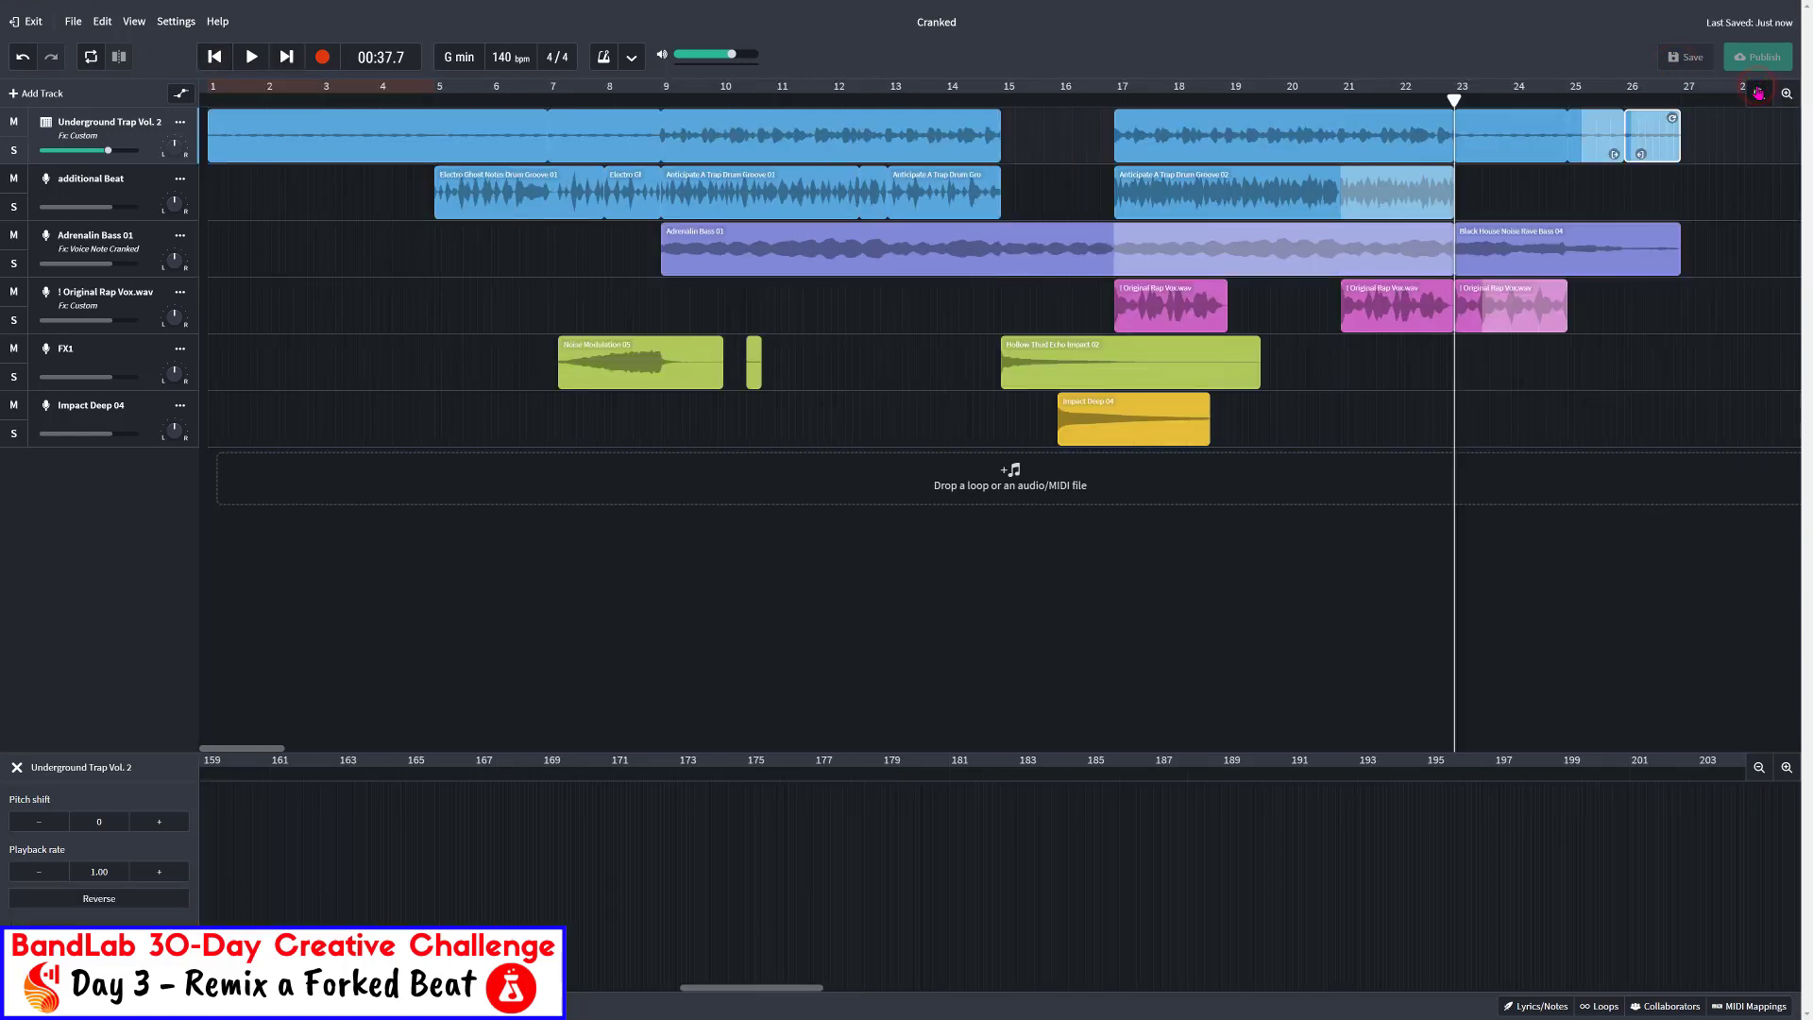
left_click(217, 64)
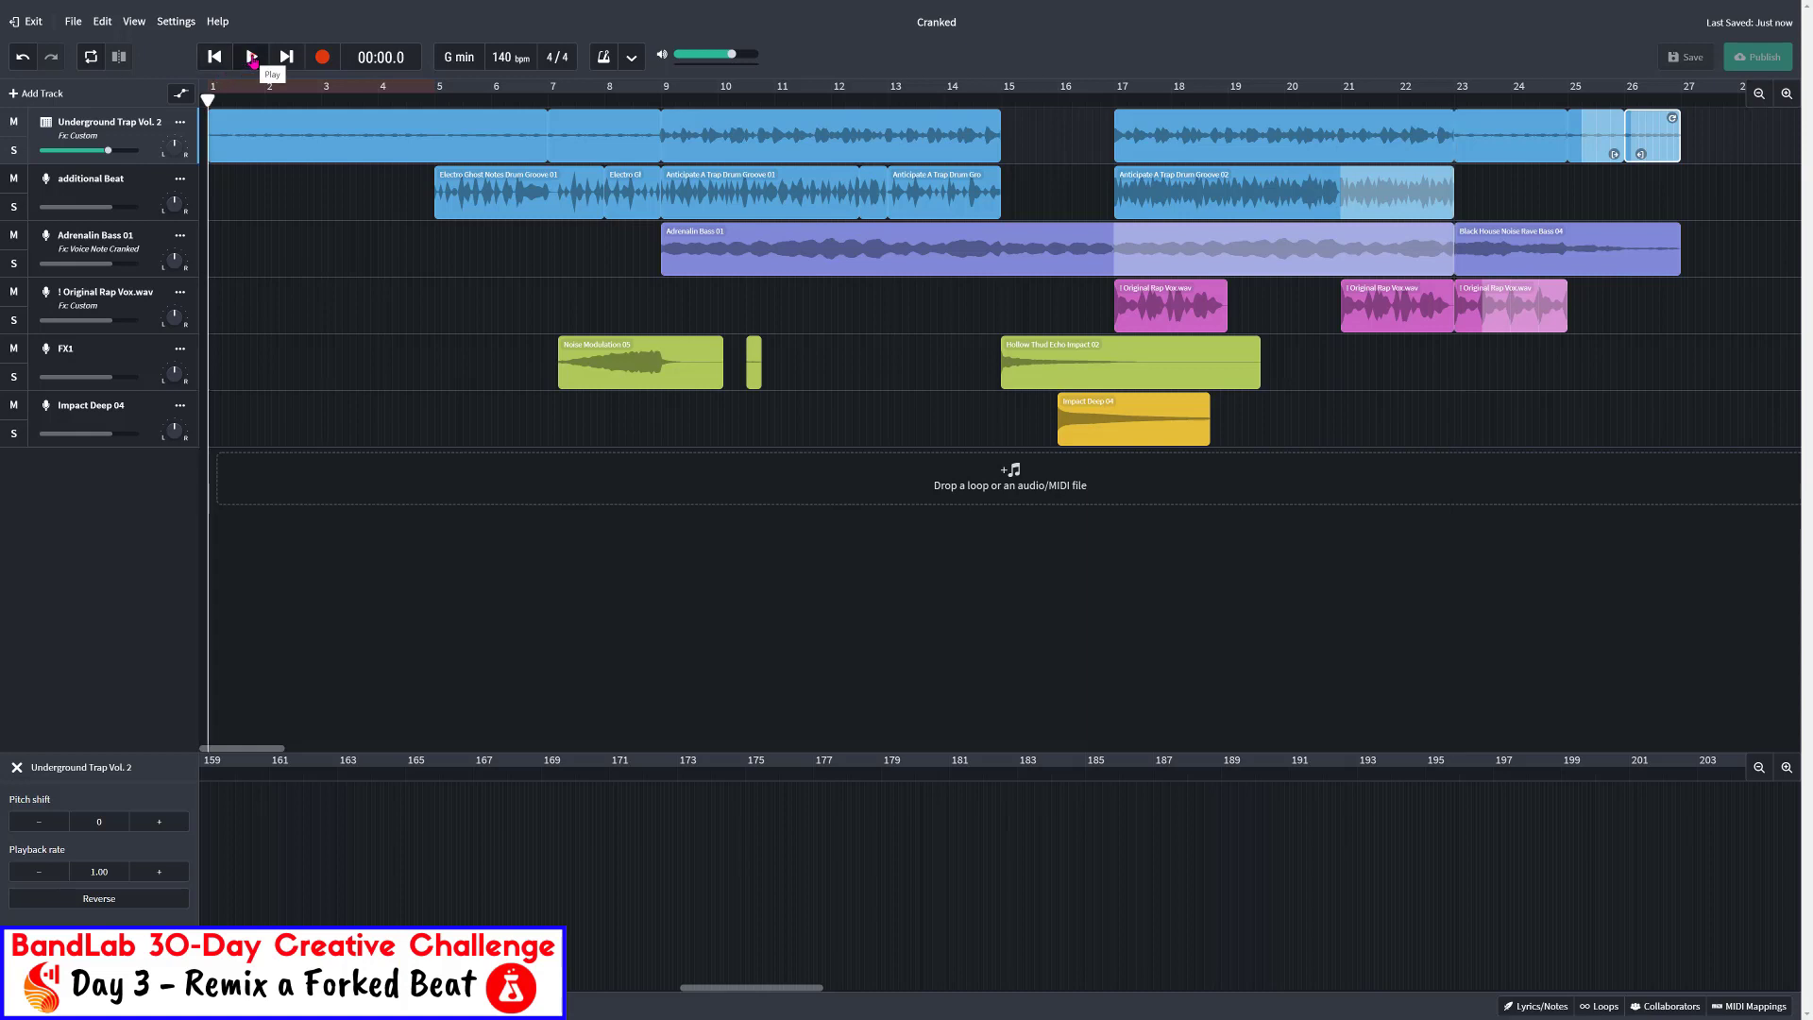
left_click(253, 58)
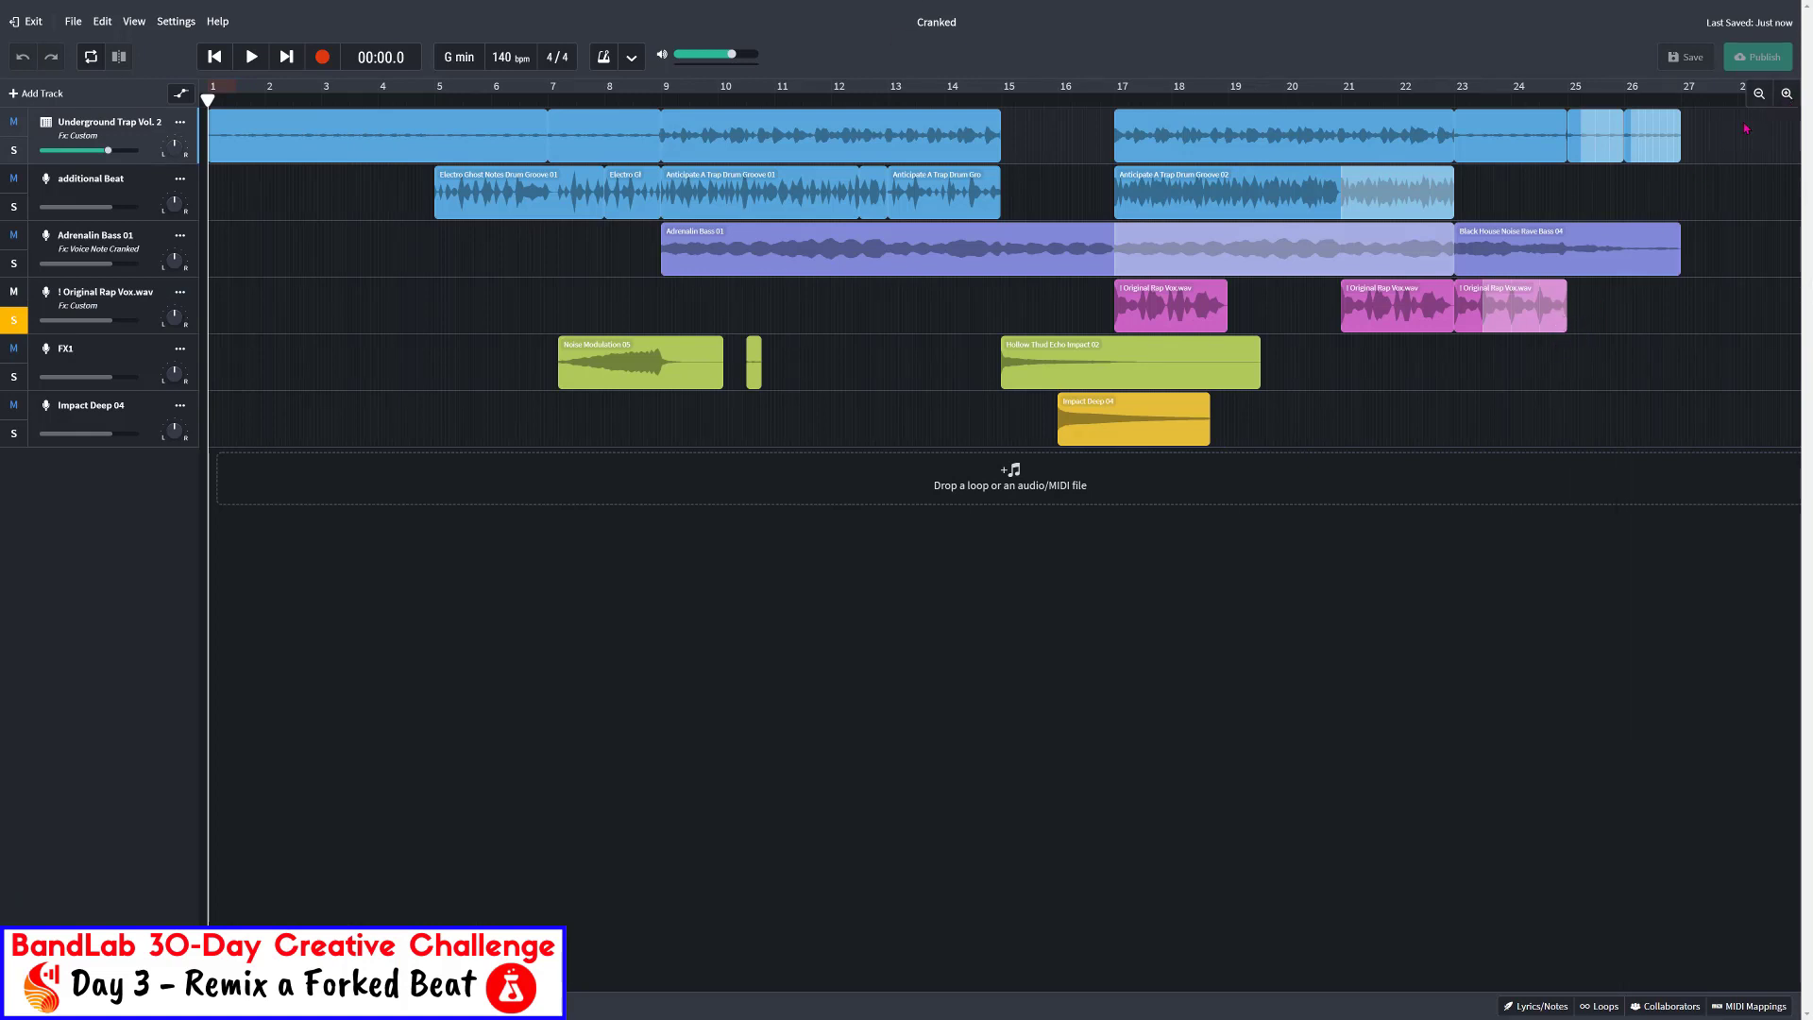
Play the soloed rap vocal track from bar 24 to past bar 25 to check how it ends
left_click(1787, 95)
scroll(1347, 607, "right", 10)
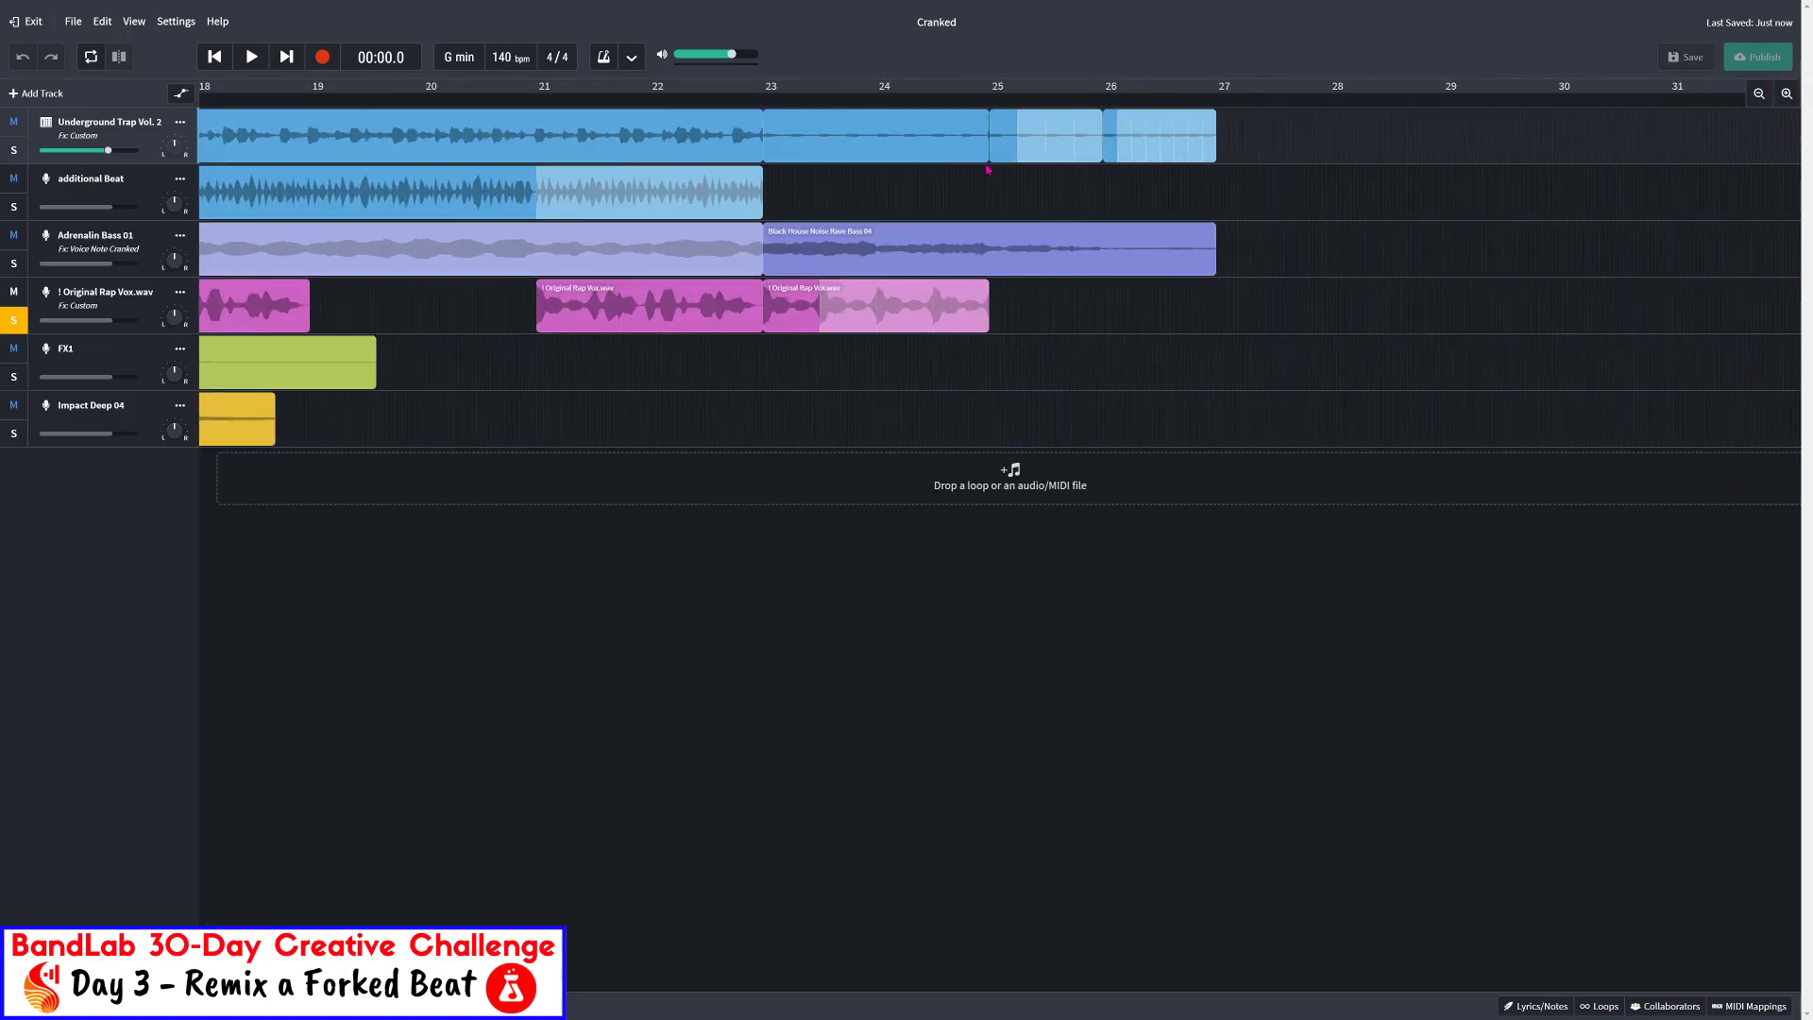
left_click(878, 104)
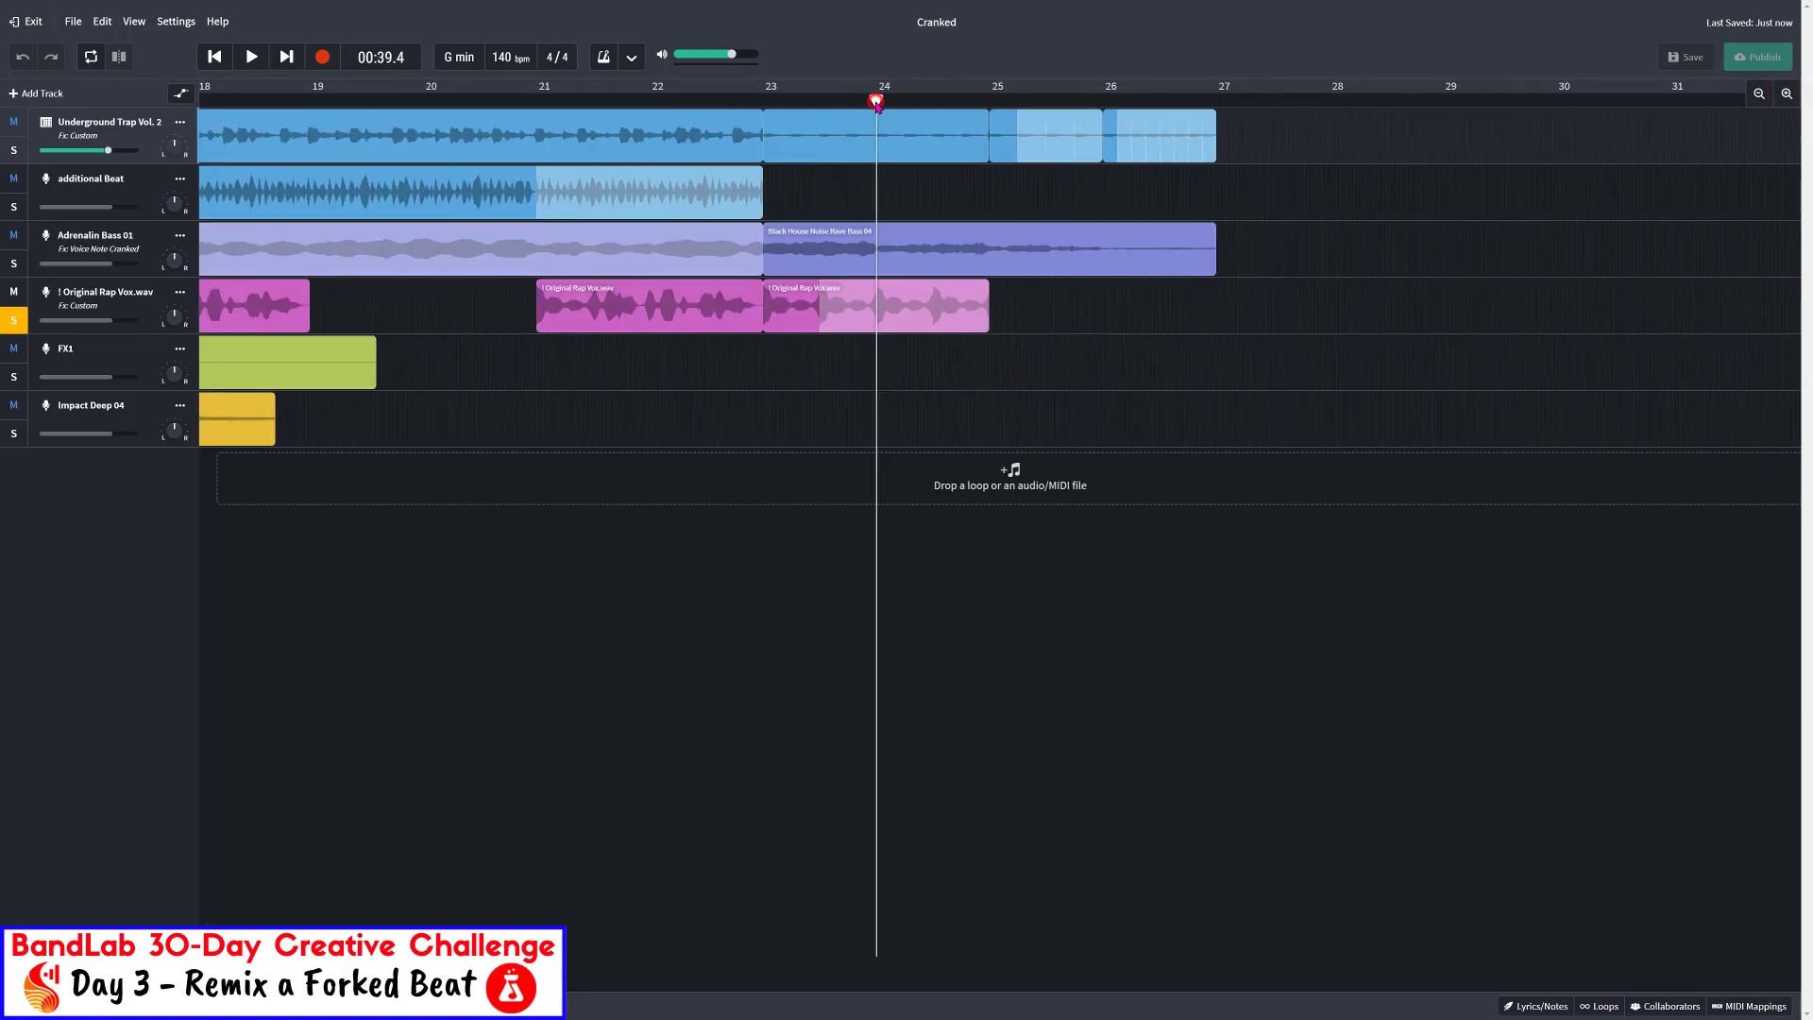
key("space")
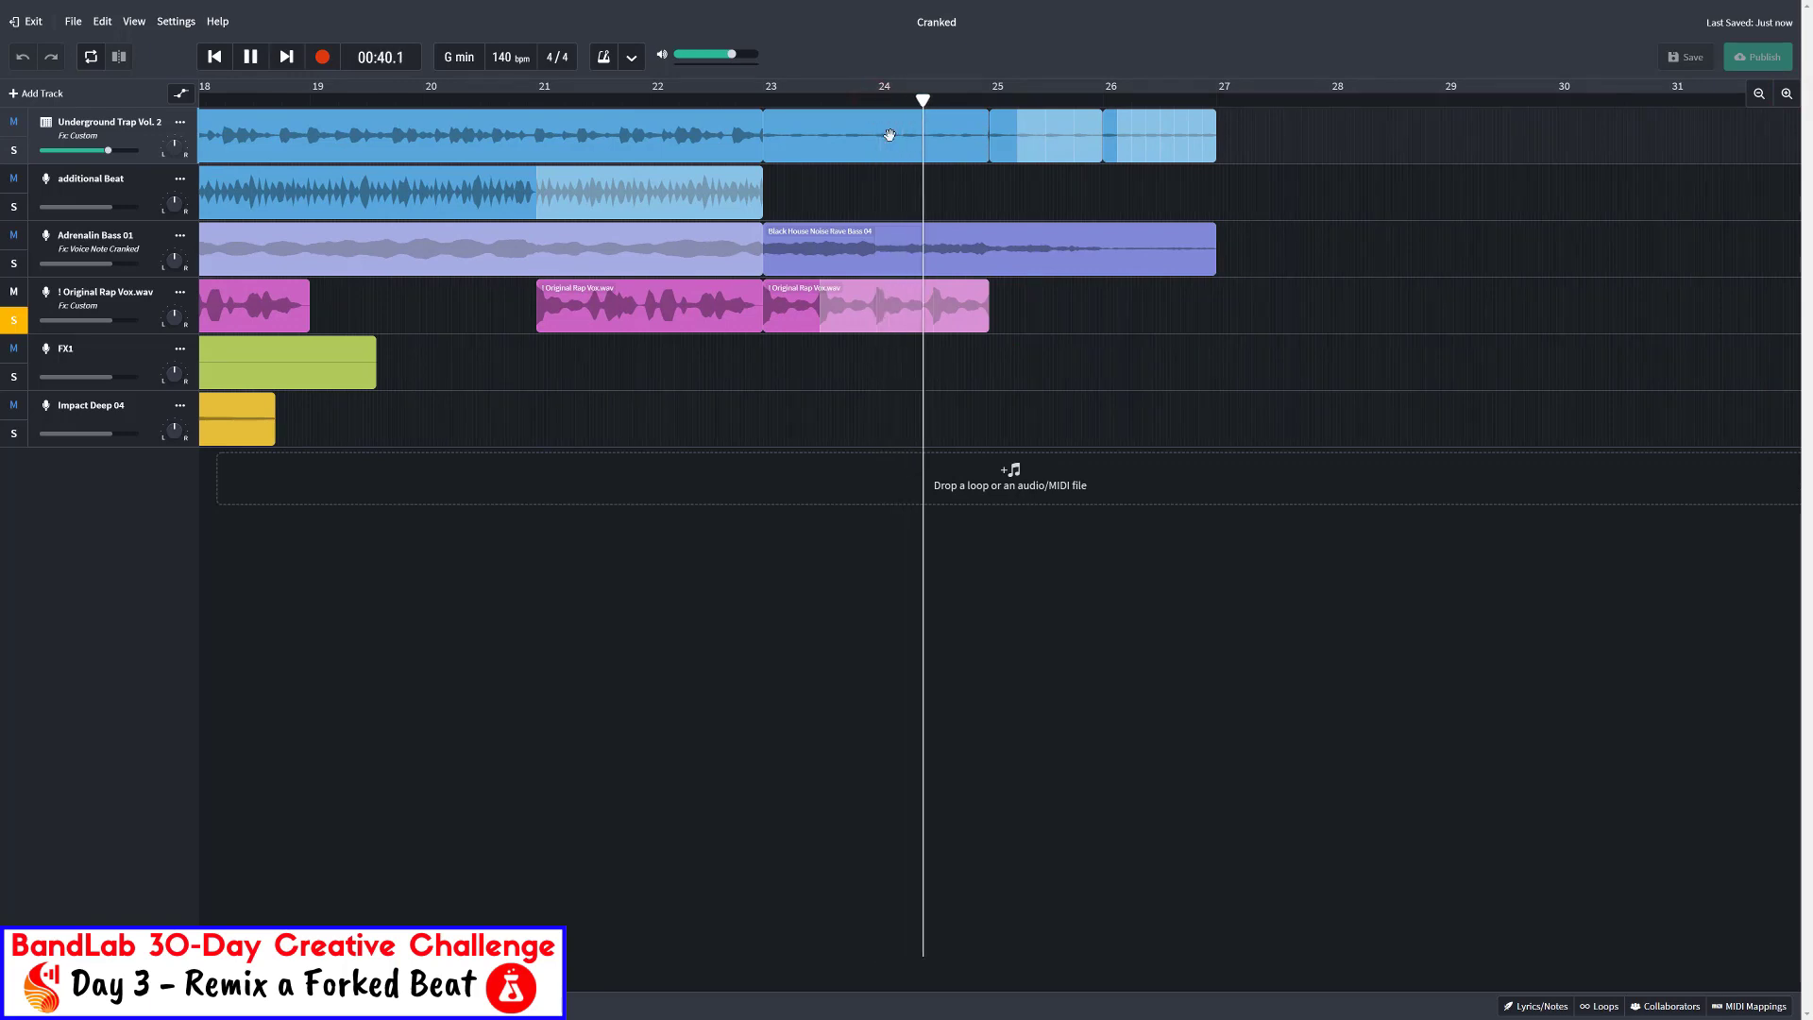
key("space")
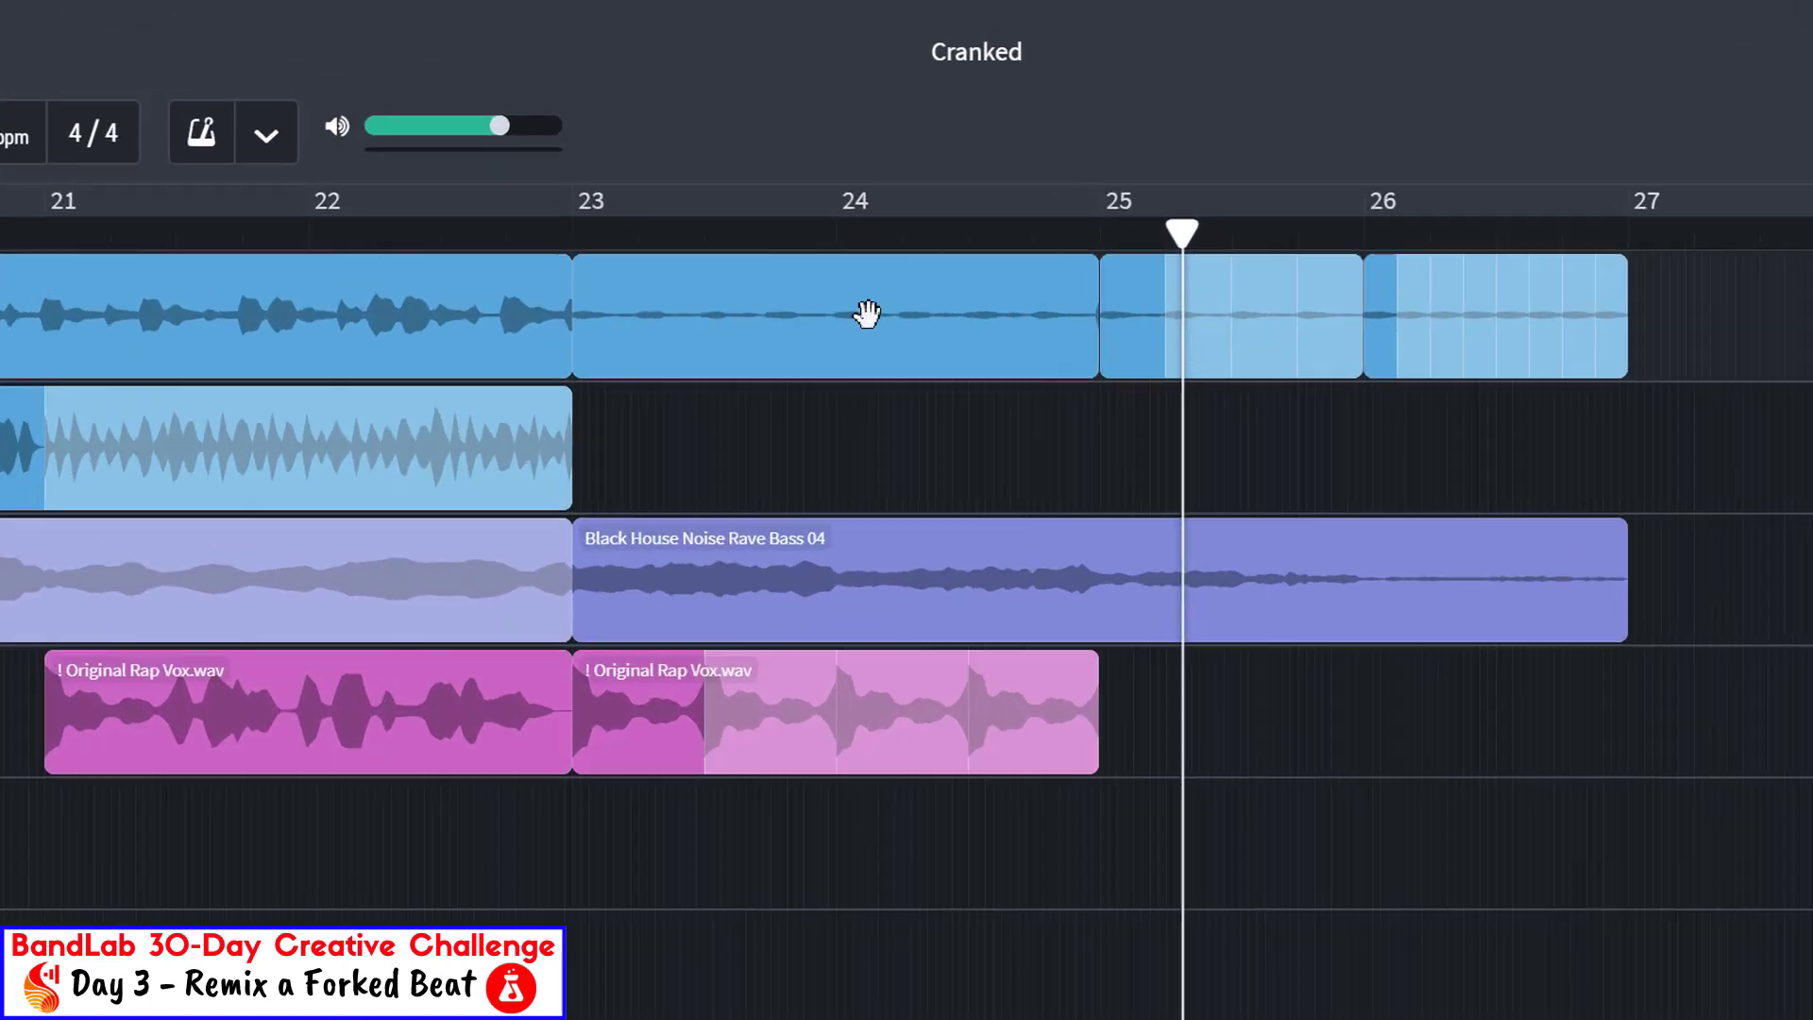
Slice the looped ! Original Rap Vox.wav region just before bar 25 and select the short piece at its end
left_click(890, 135)
left_click(841, 275)
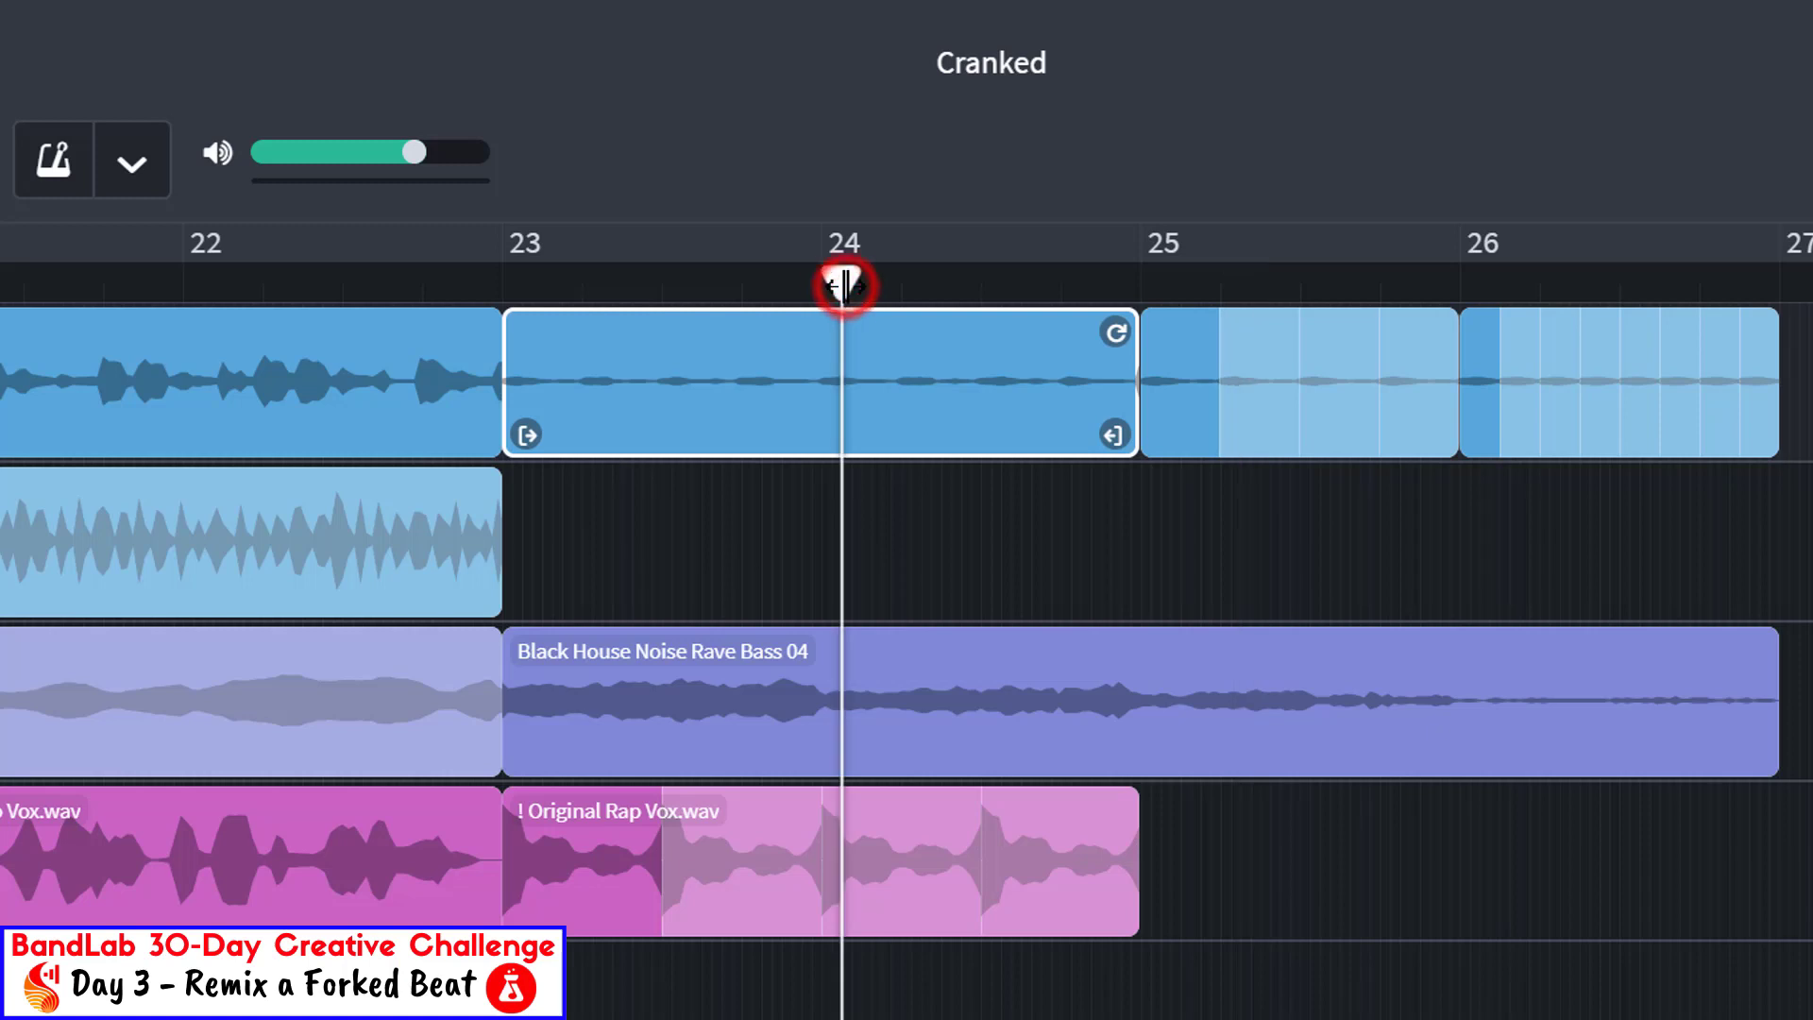
left_click_drag(841, 274, 1113, 279)
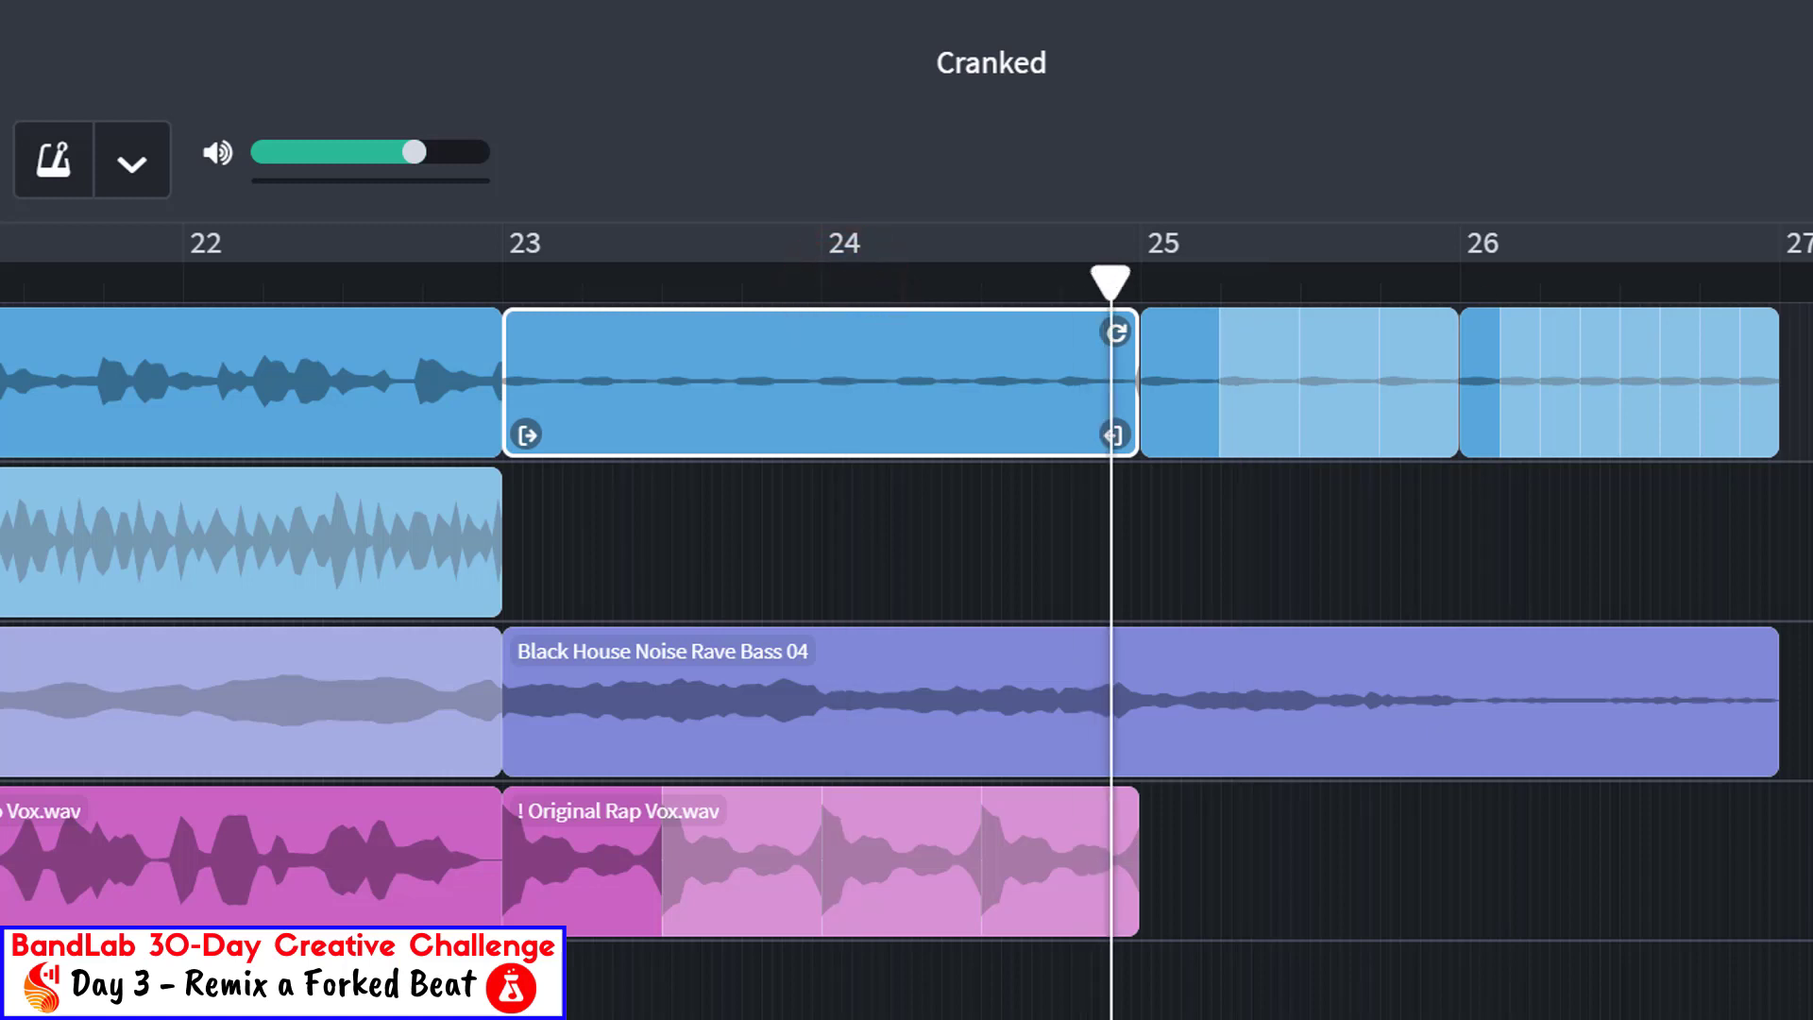
key("ctrl+equal")
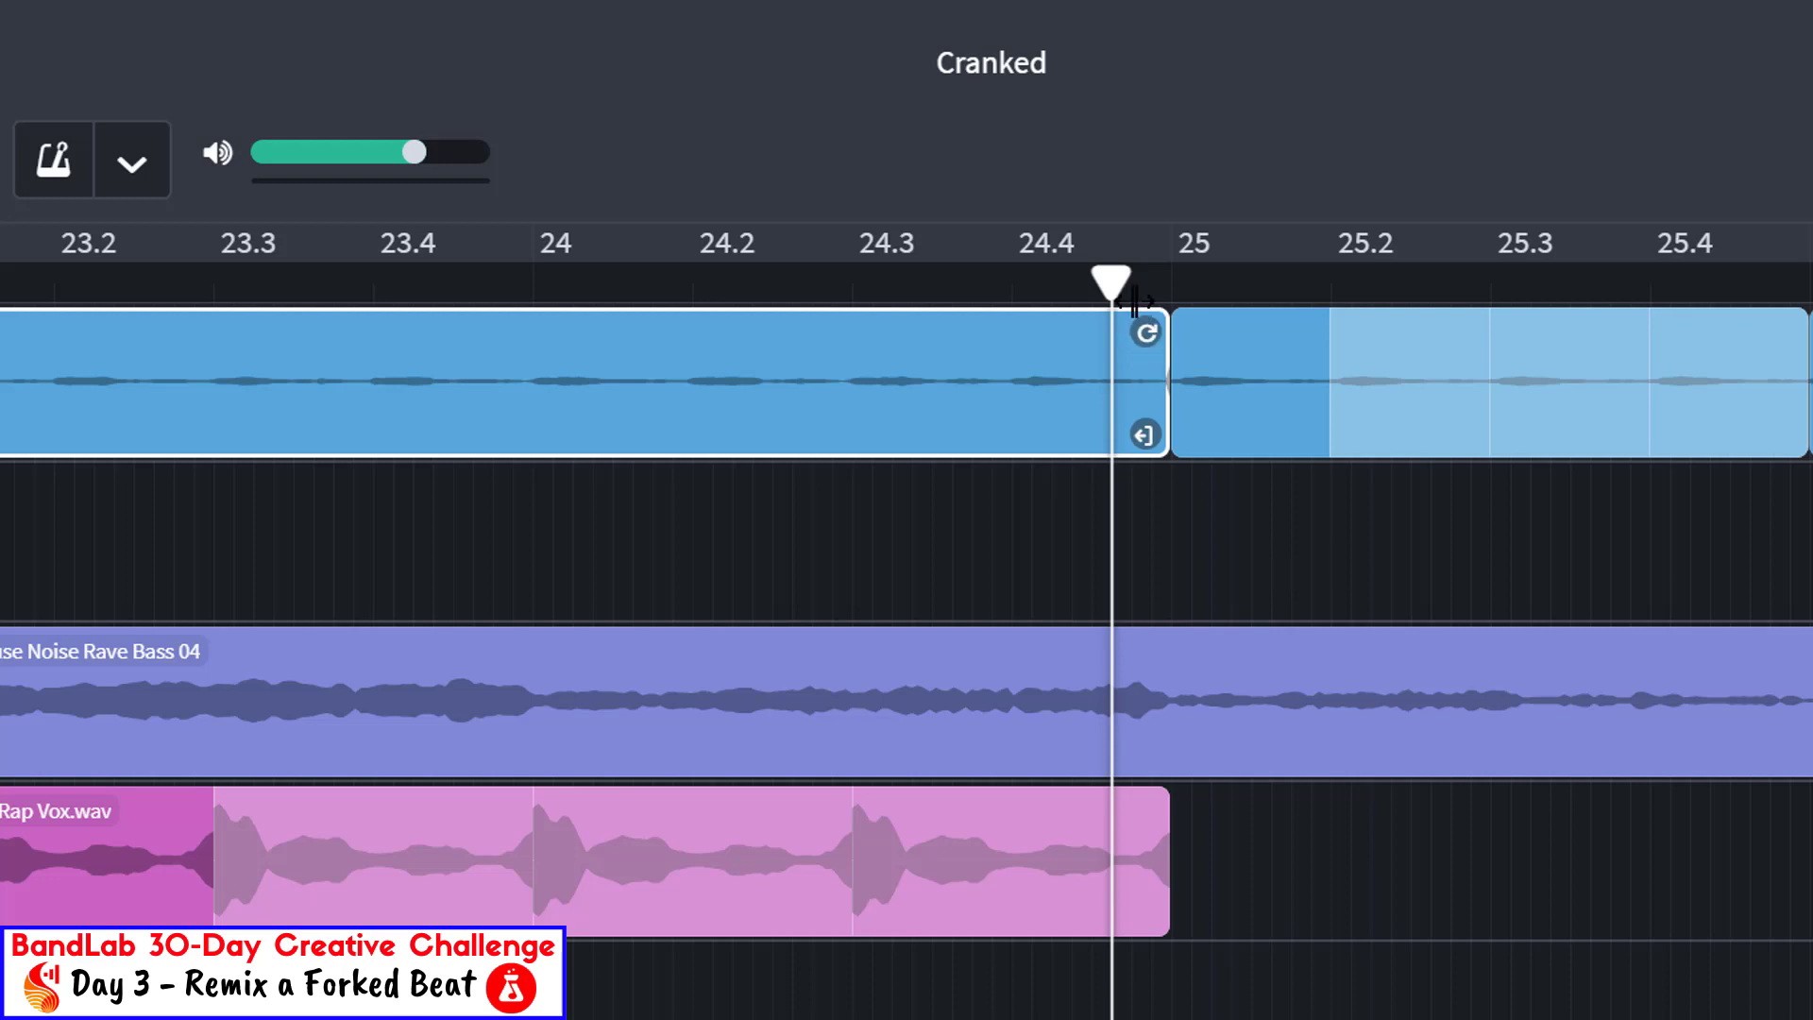
mouse_move(1114, 281)
left_mouse_down()
mouse_move(1149, 284)
mouse_move(1130, 295)
left_mouse_up()
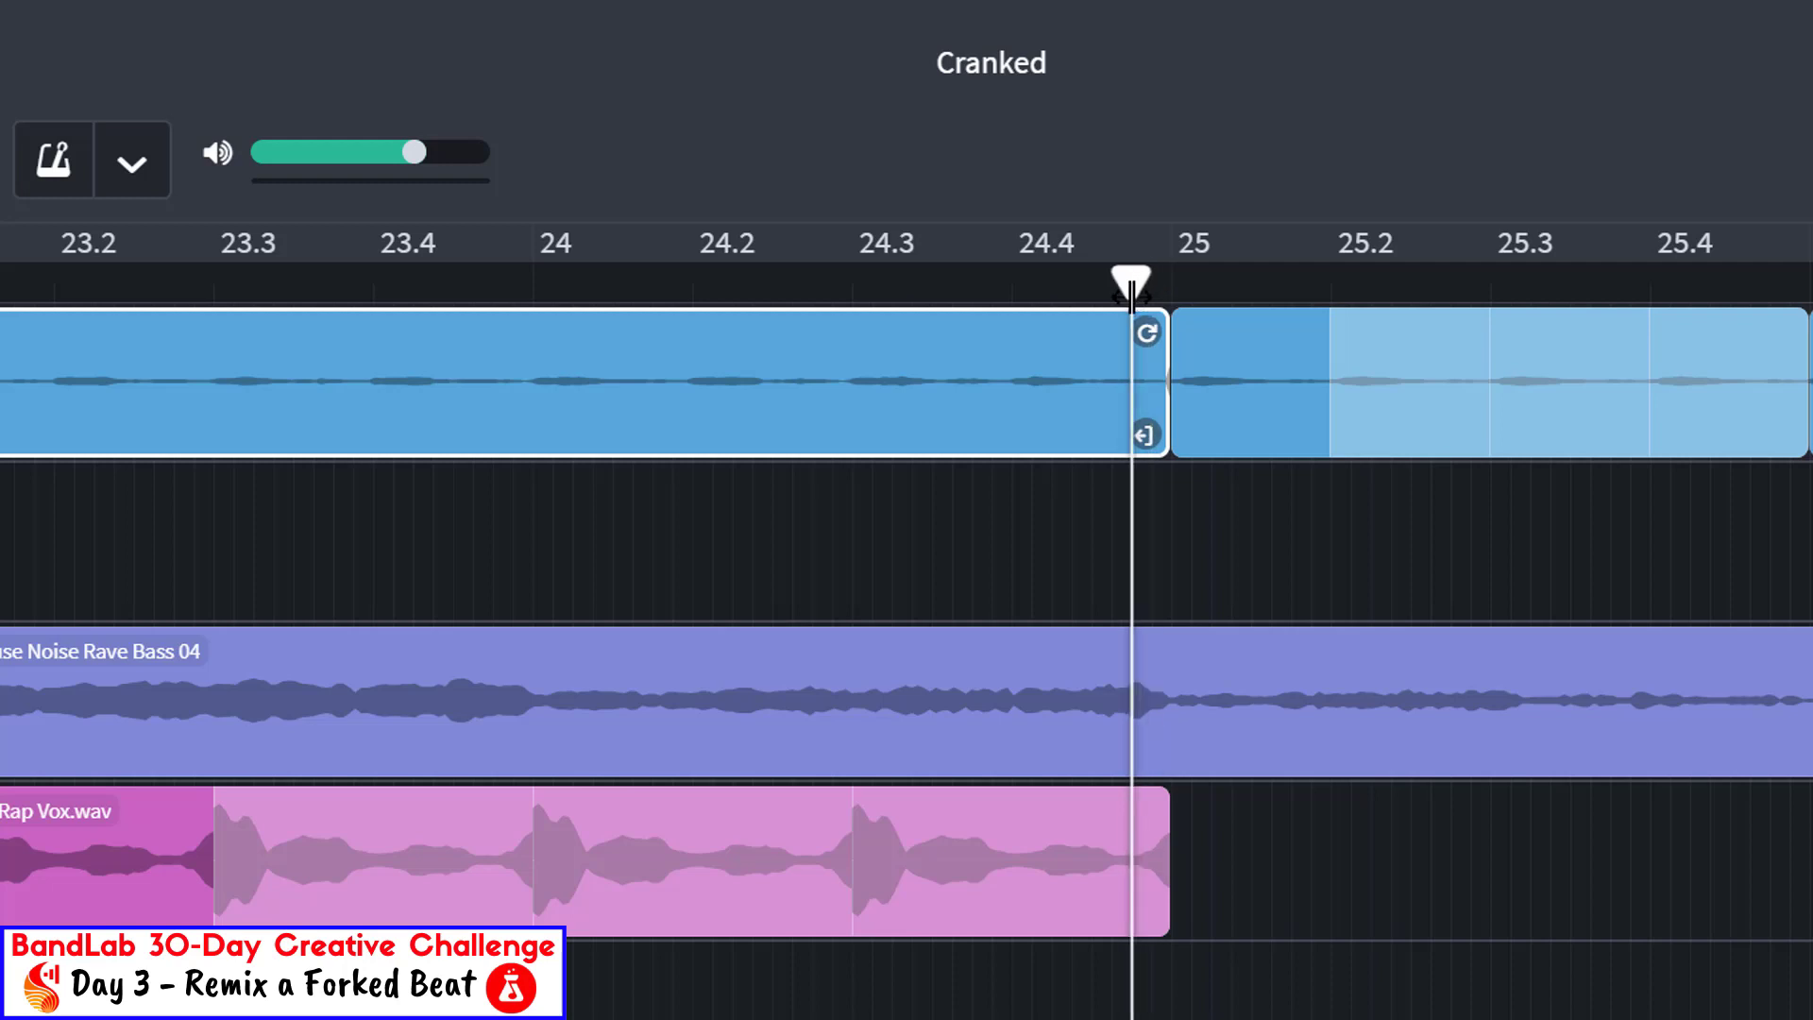
left_click(1147, 829)
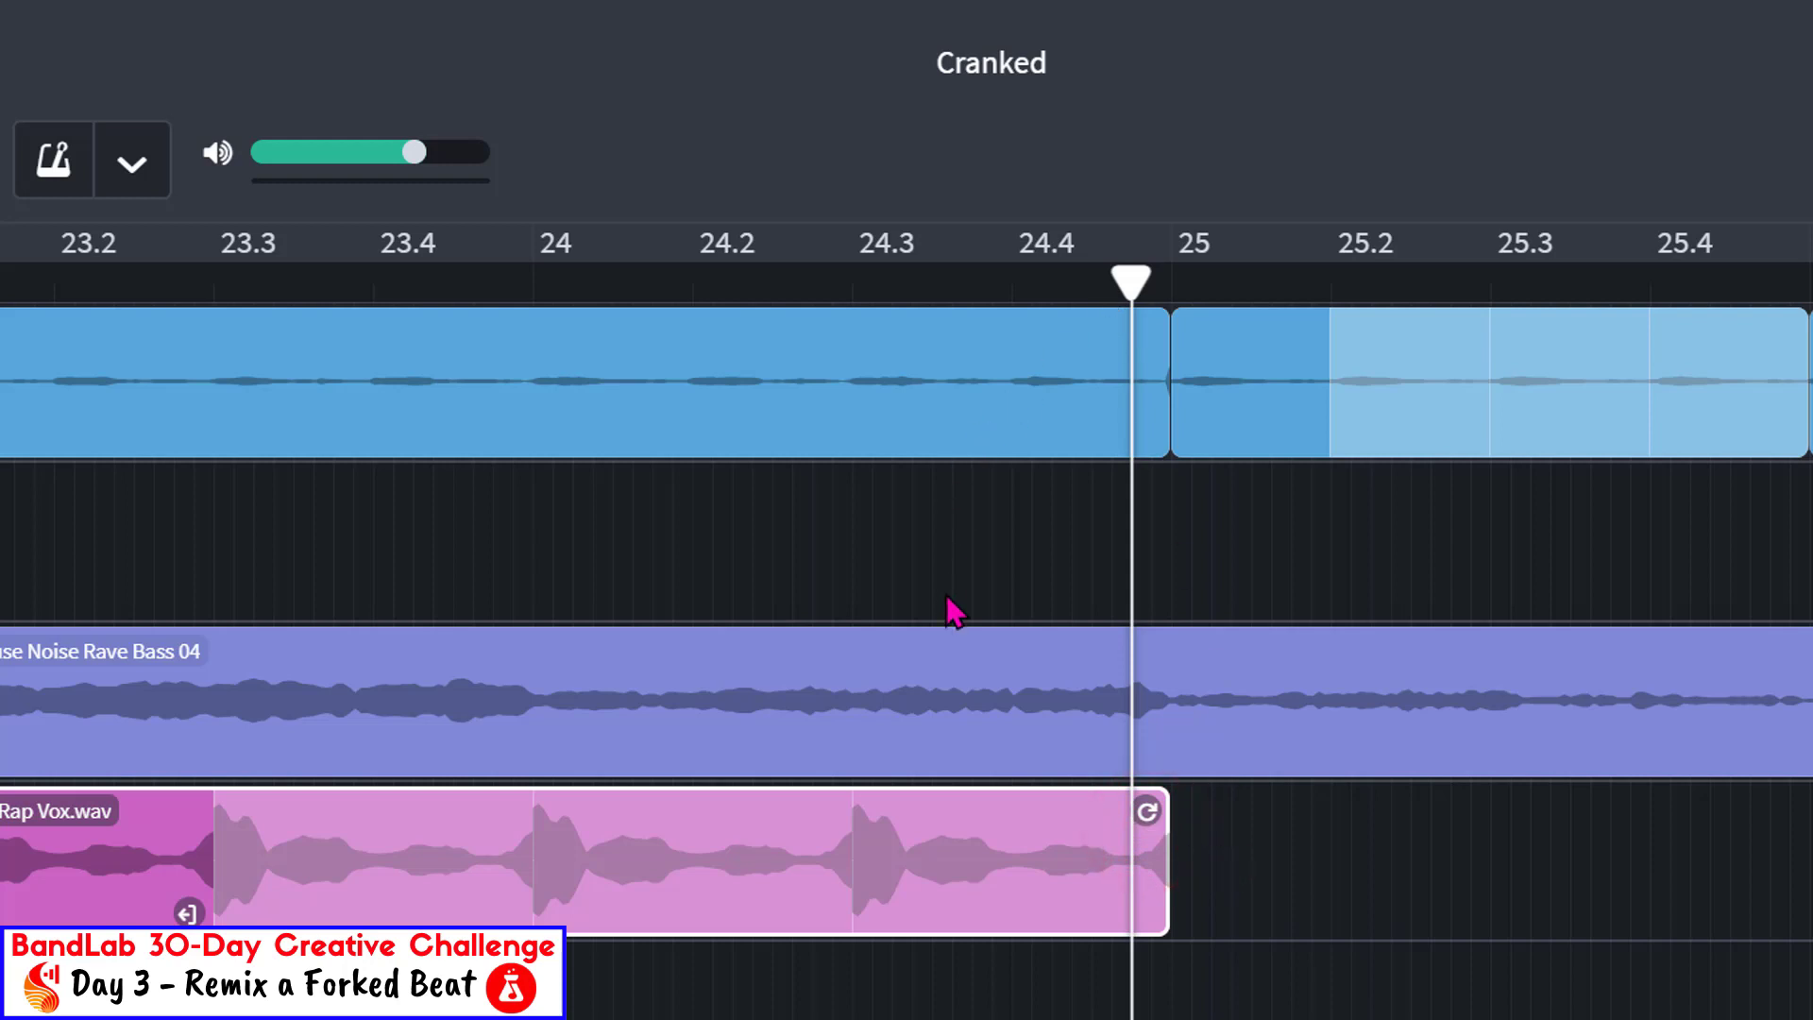
key("ctrl+e")
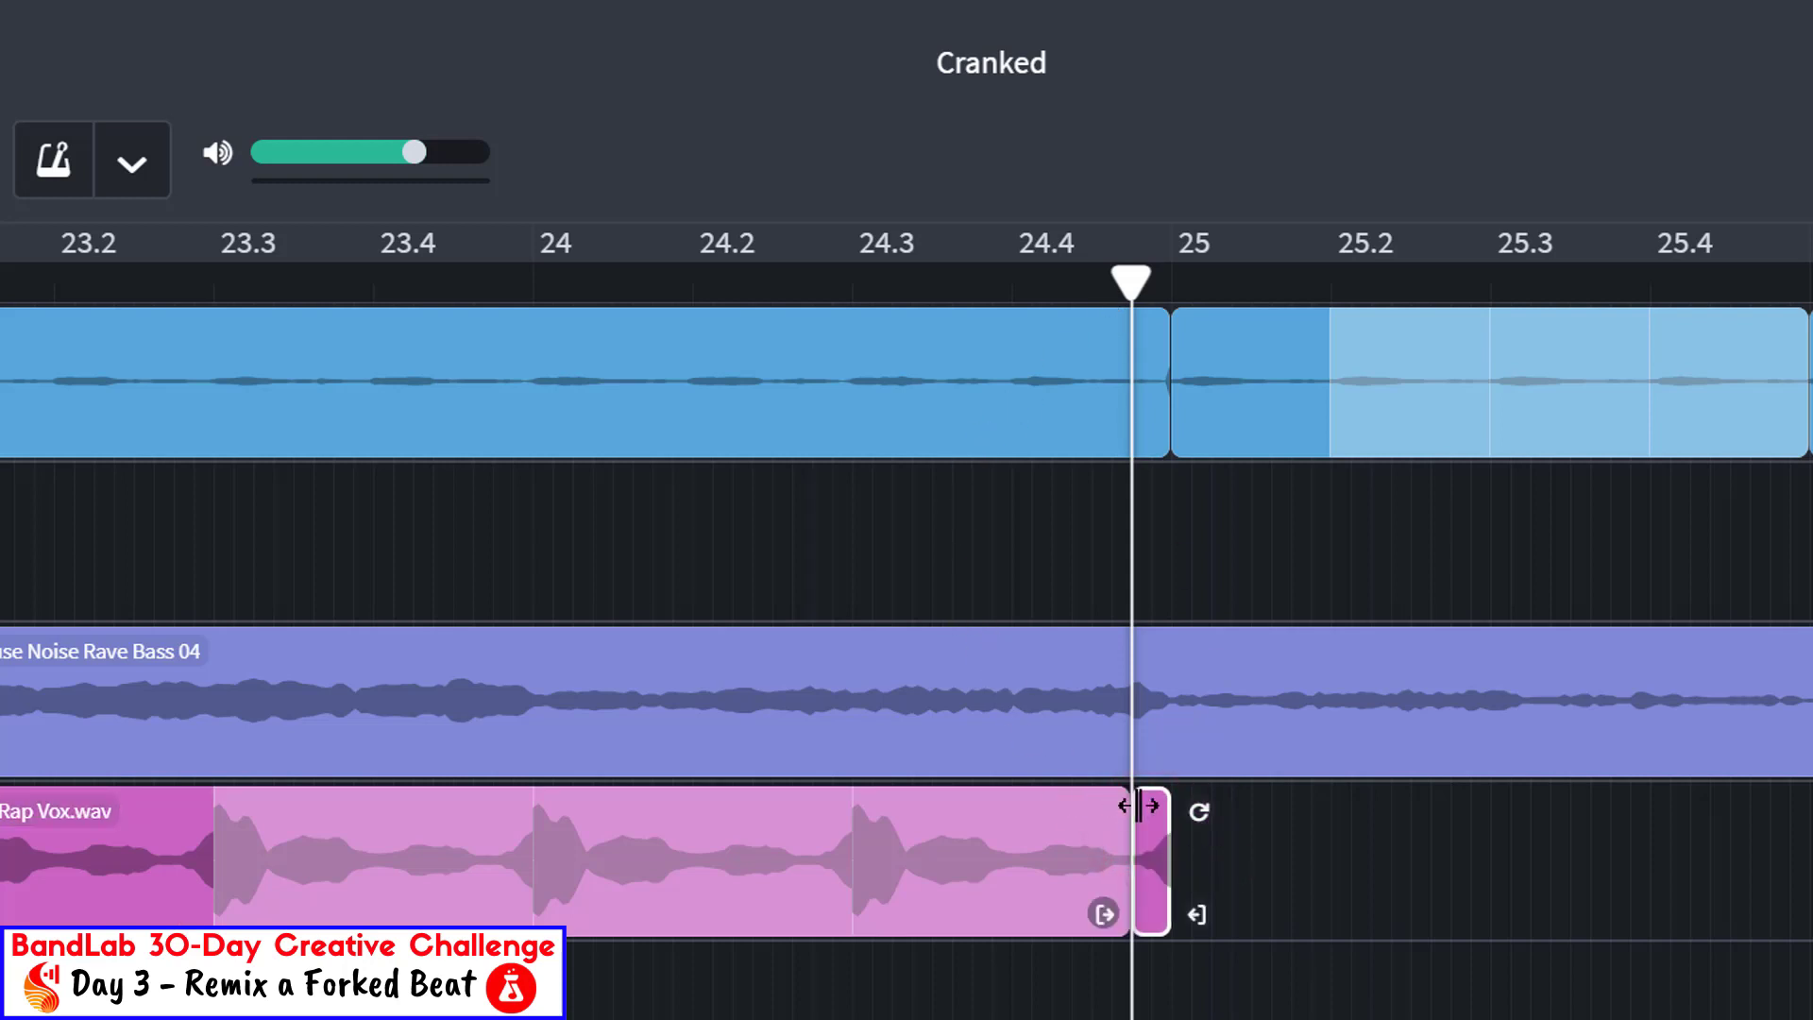
left_click(1154, 886)
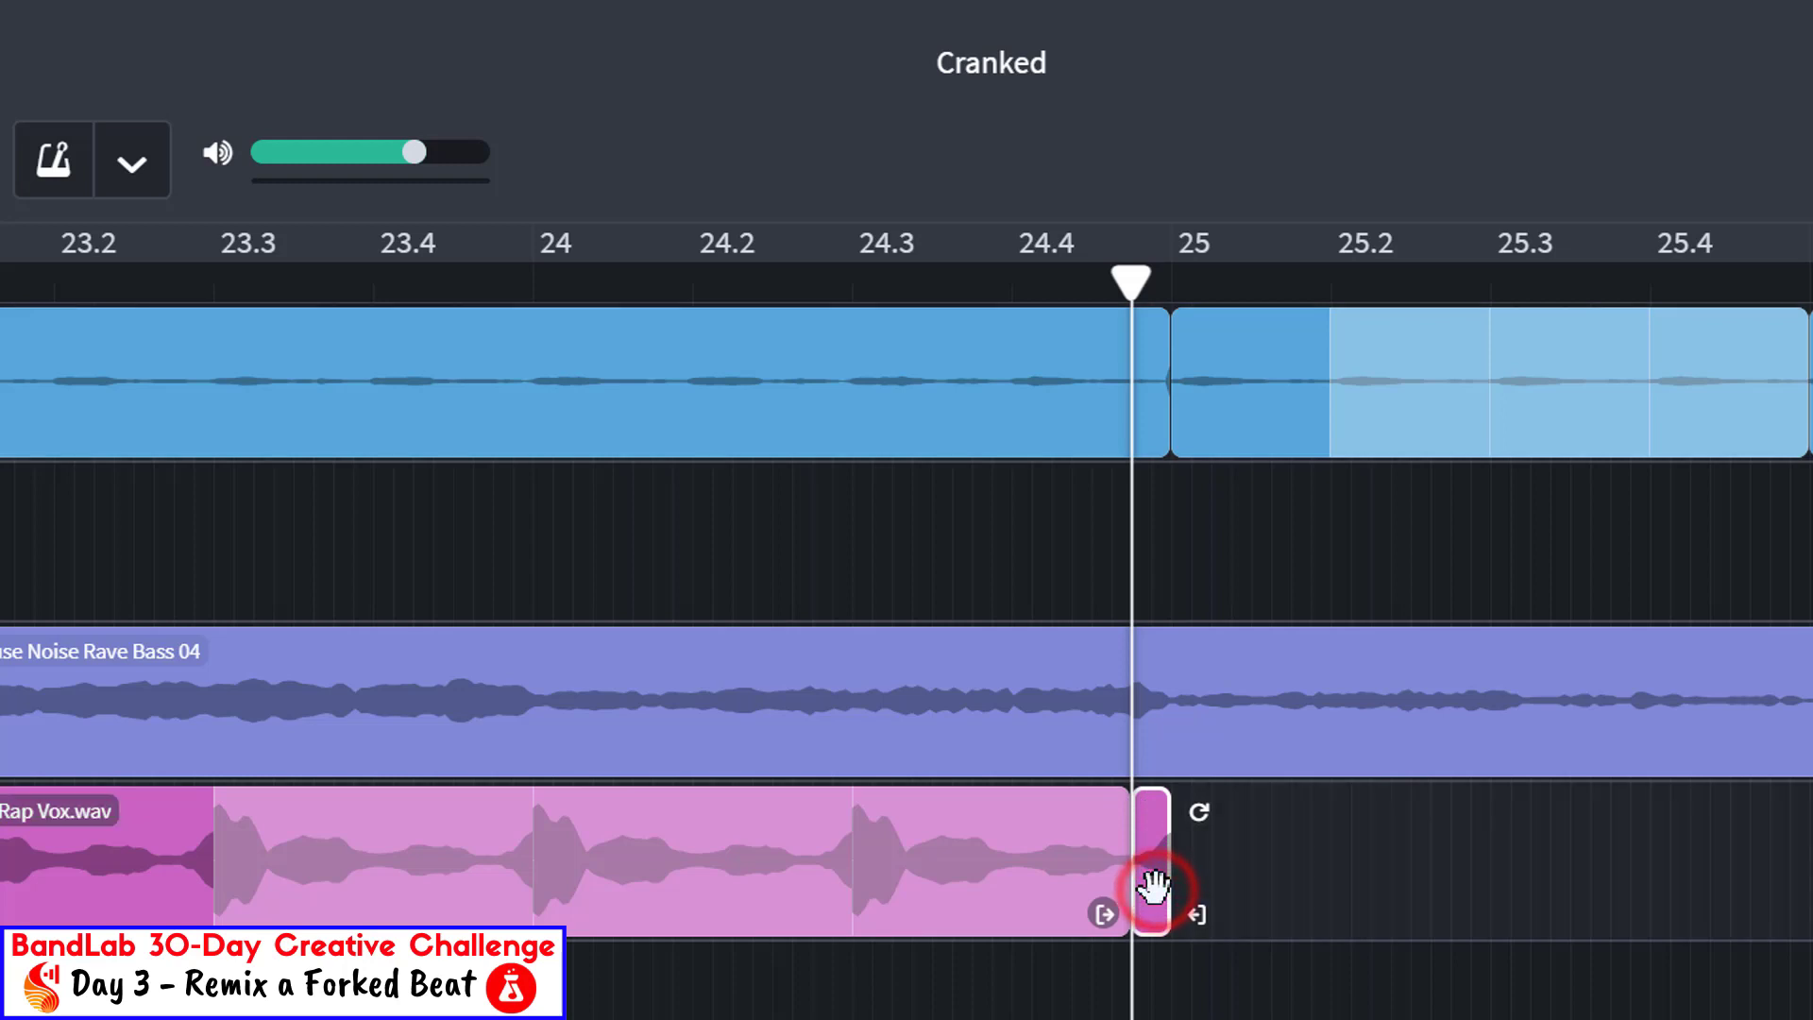